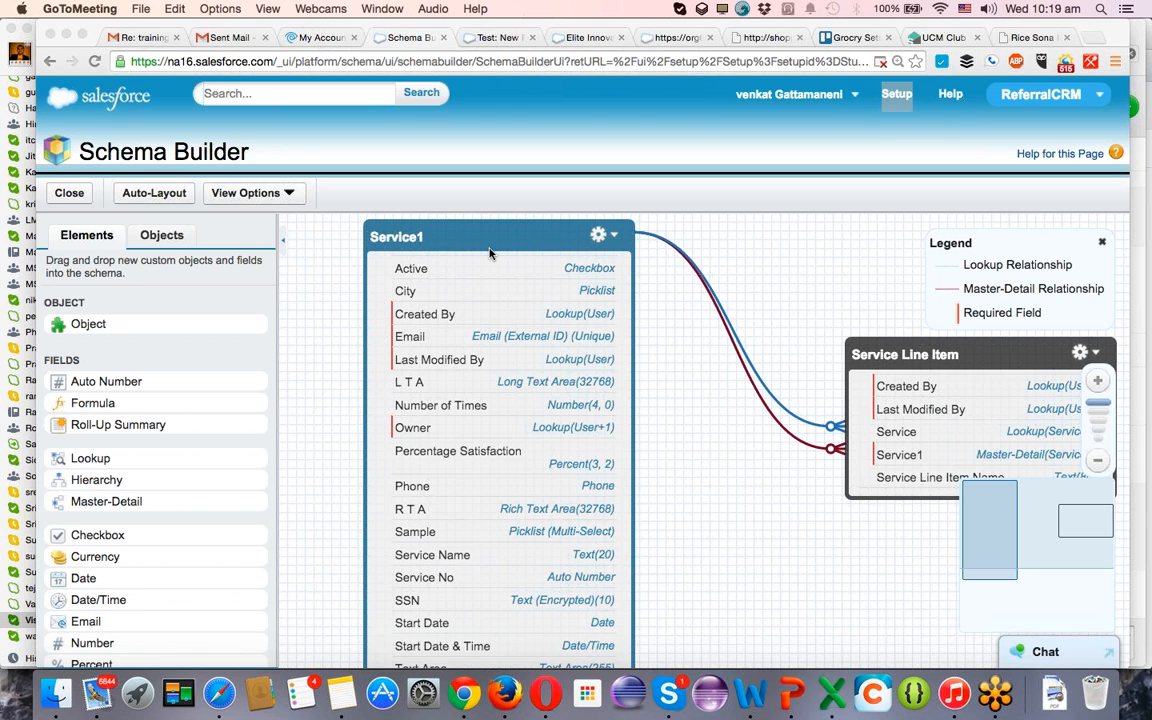
# Switch to the Test object's New Relationship page and bring up the lookup field's required and deletion options.
pyautogui.click(493, 39)
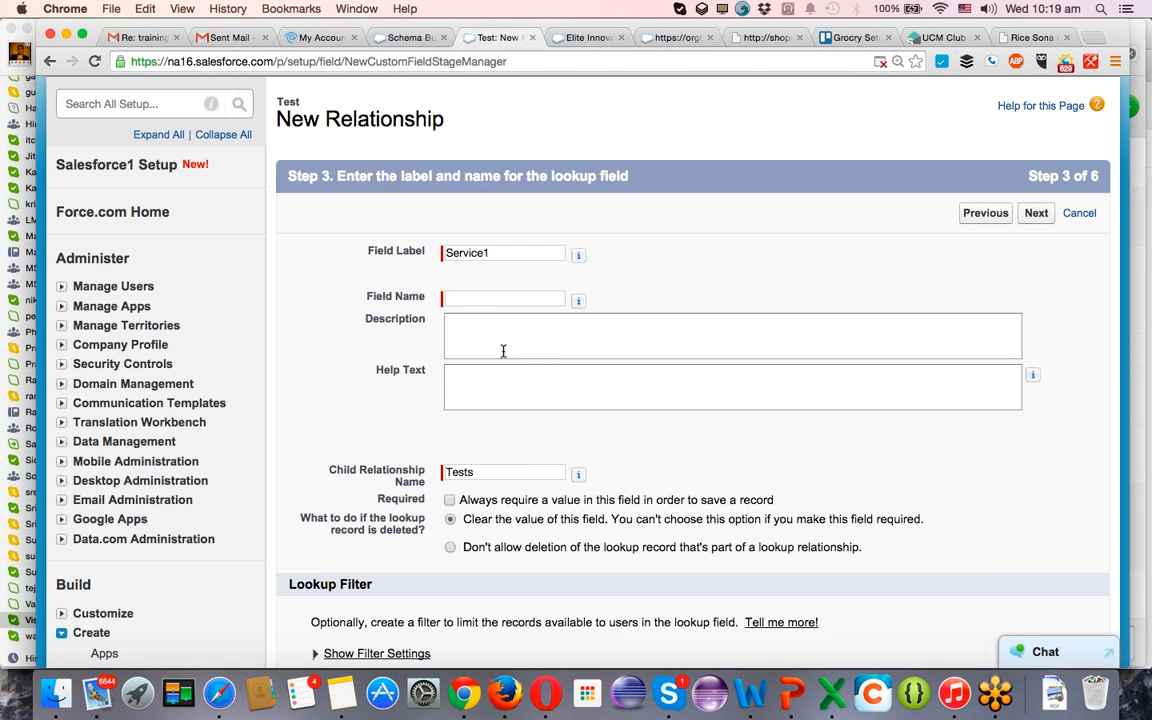
pyautogui.scroll(-1, 504, 354)
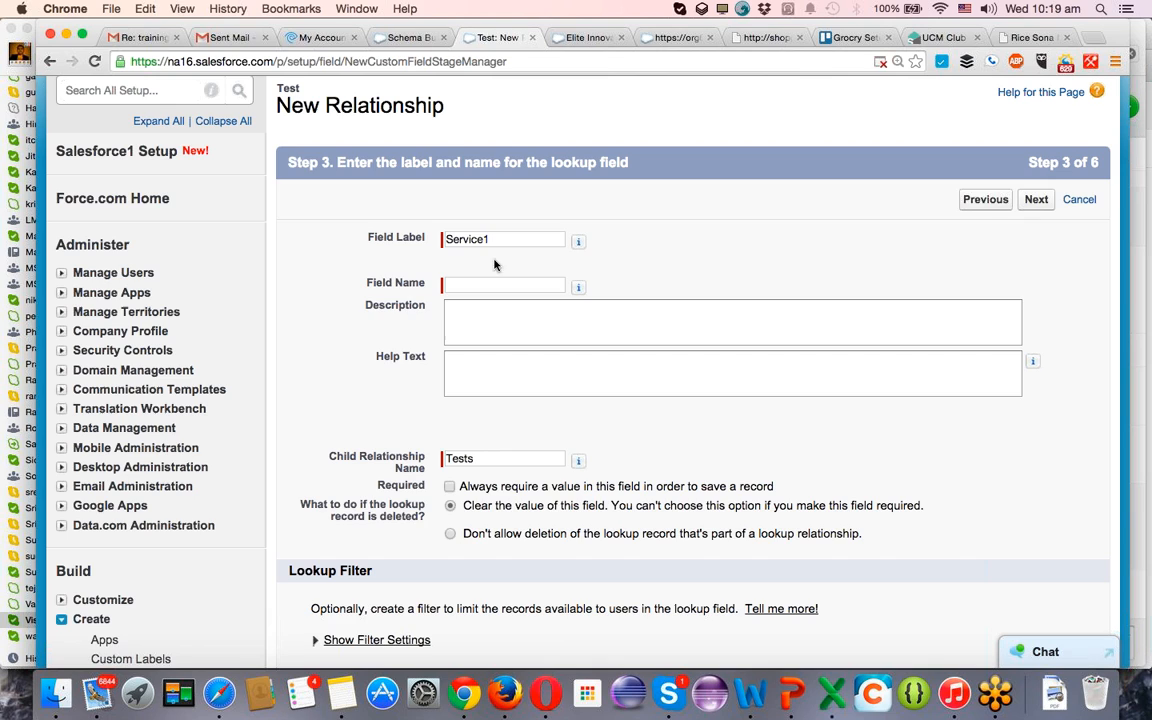
pyautogui.scroll(-5, 479, 325)
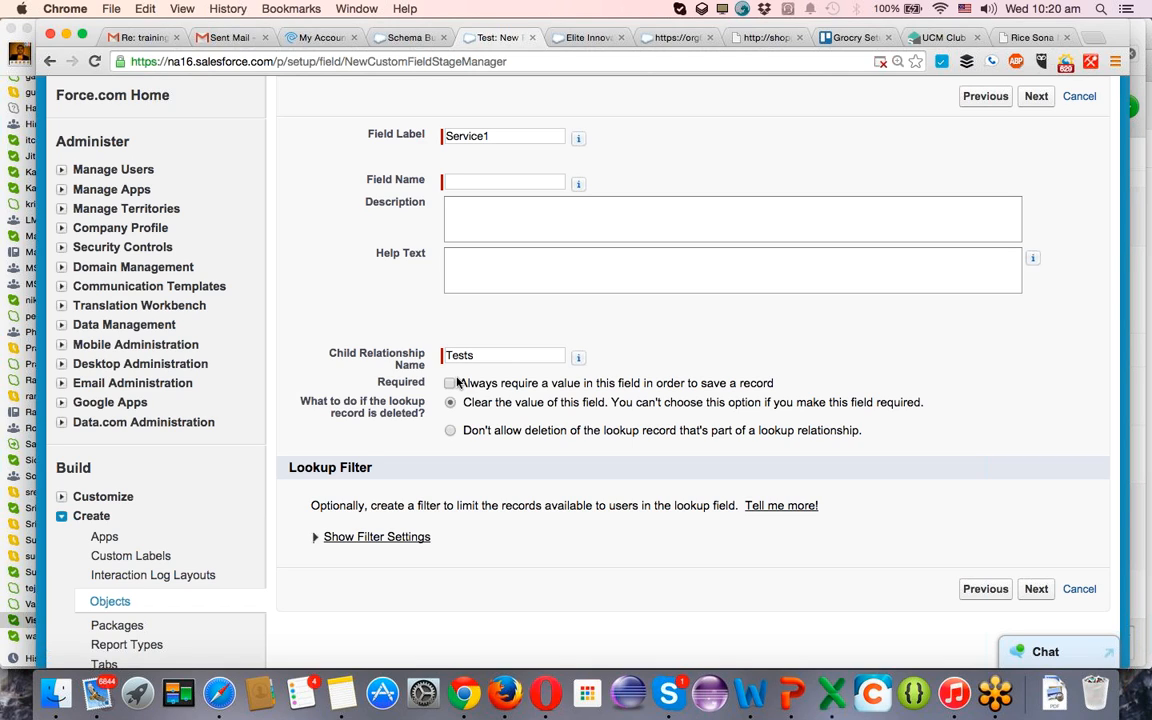
# Try the Required option on the Service1 lookup field, then restore it to optional with clearing the value on deletion.
pyautogui.click(452, 383)
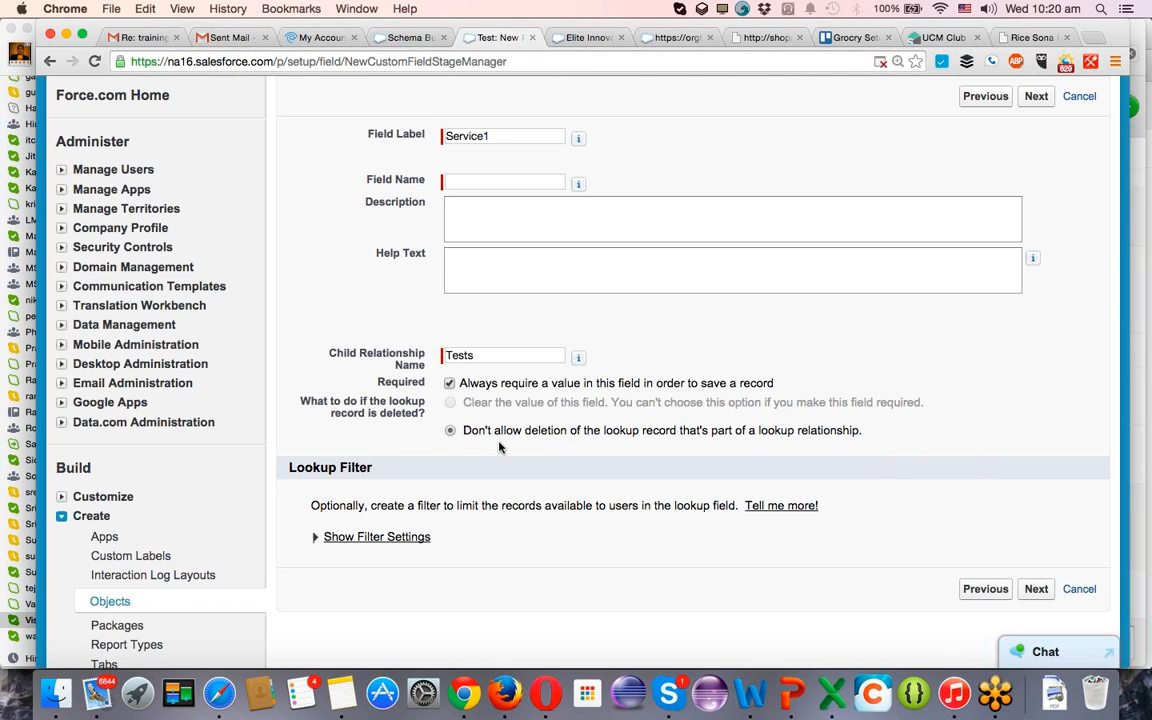
pyautogui.click(449, 384)
pyautogui.click(450, 403)
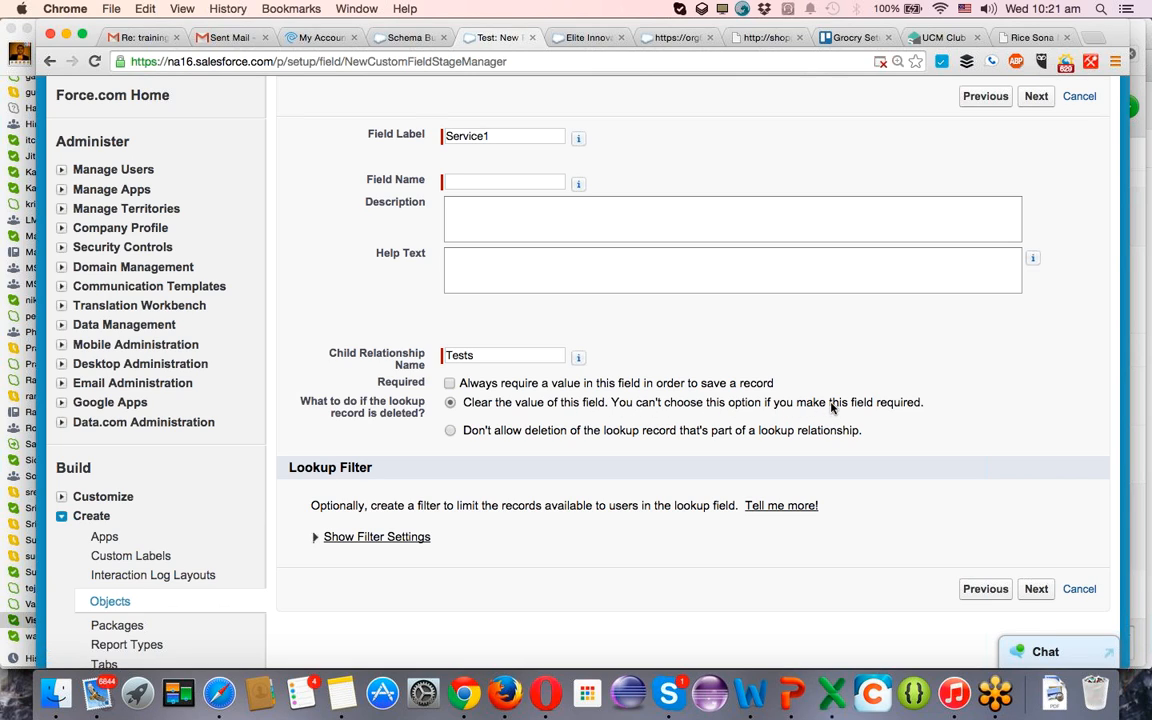
pyautogui.click(449, 384)
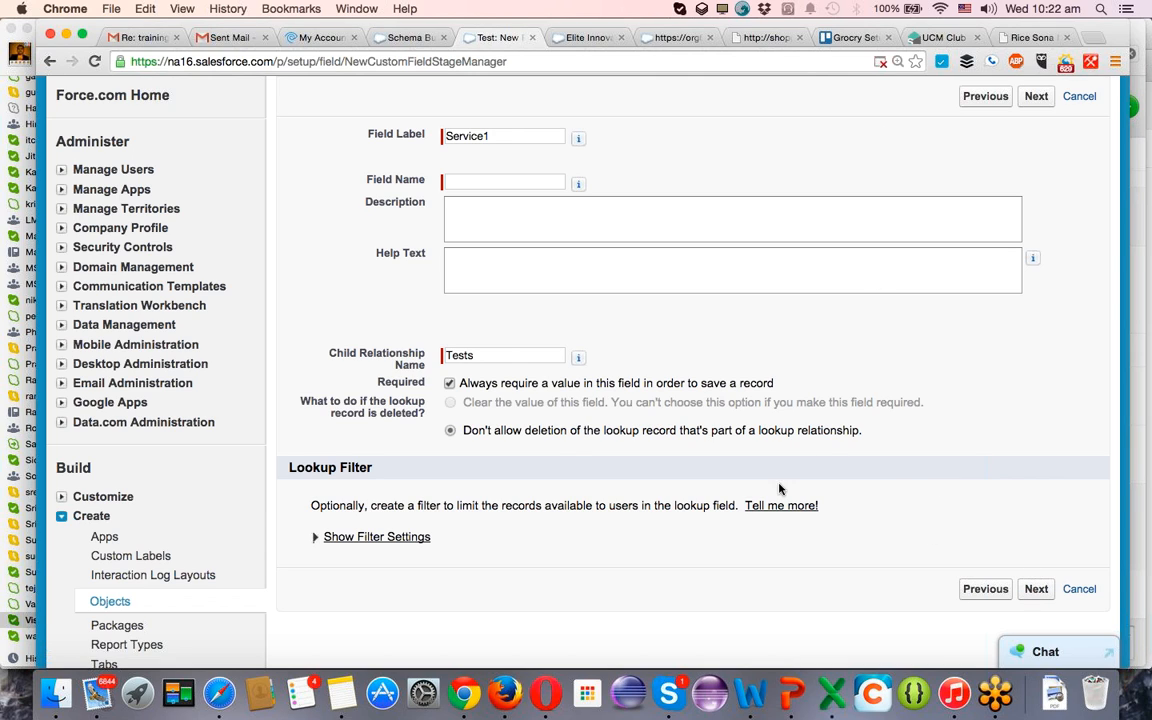
pyautogui.click(446, 182)
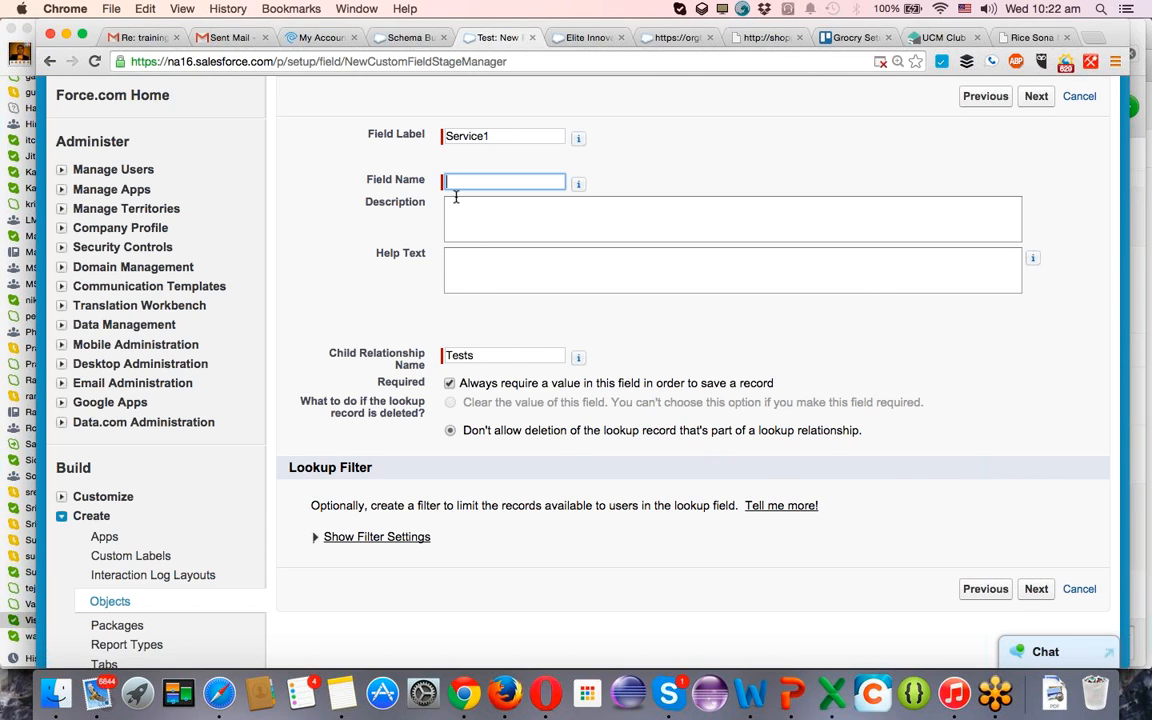
pyautogui.click(449, 383)
pyautogui.click(449, 402)
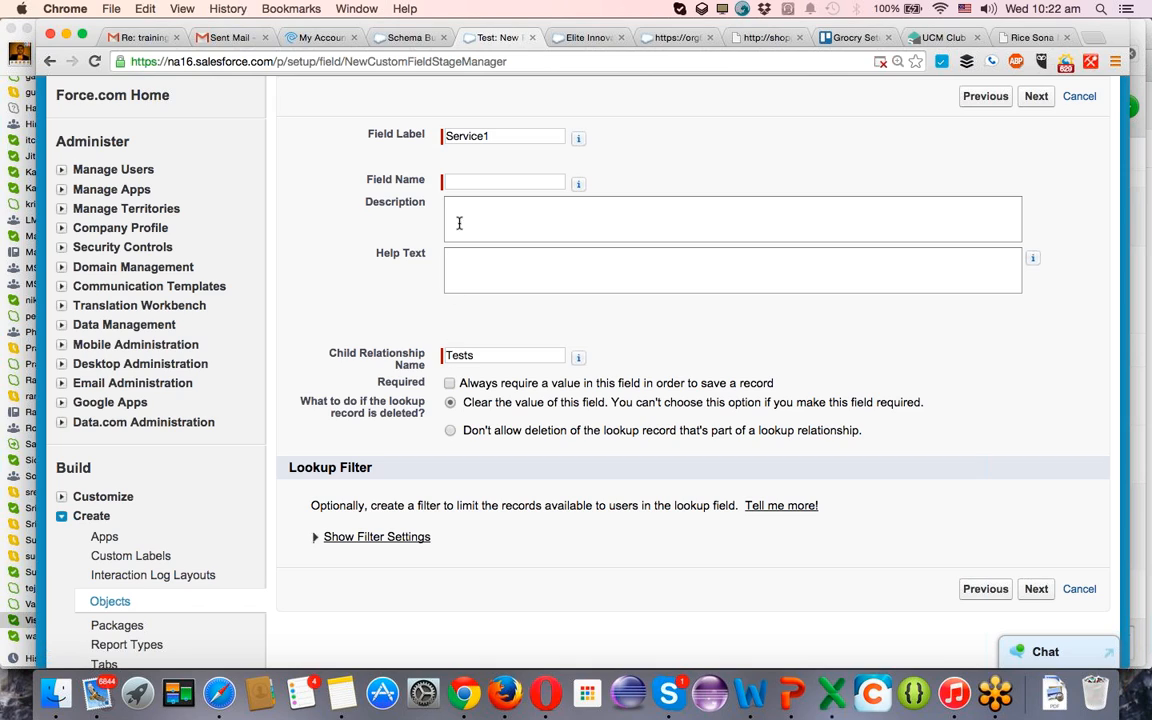
# Fill in the lookup's field name as Service1 from its label and proceed to field-level security.
pyautogui.click(463, 183)
pyautogui.click(485, 140)
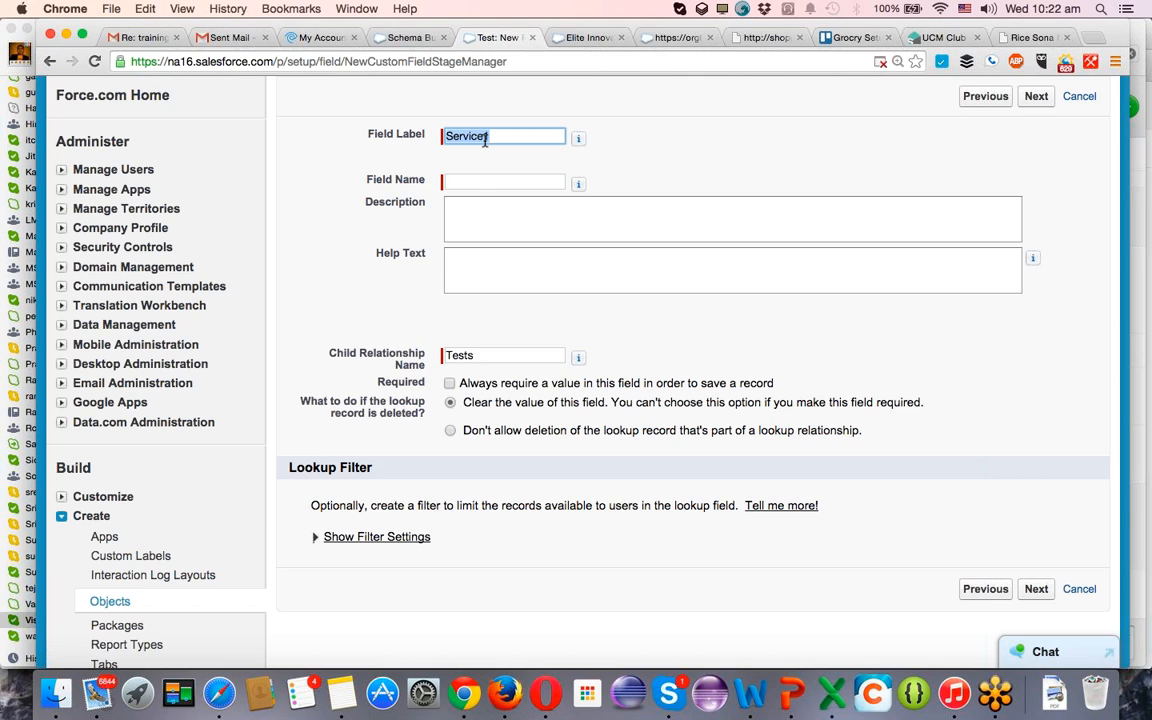
pyautogui.press('Tab')
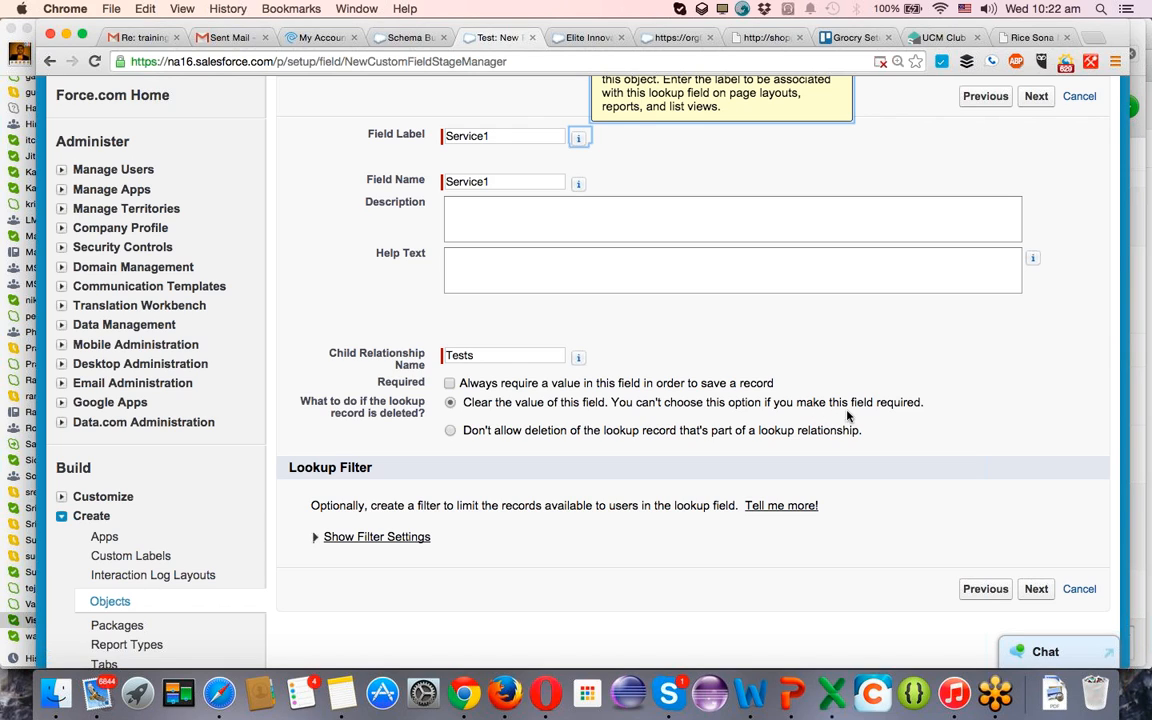
pyautogui.click(1040, 595)
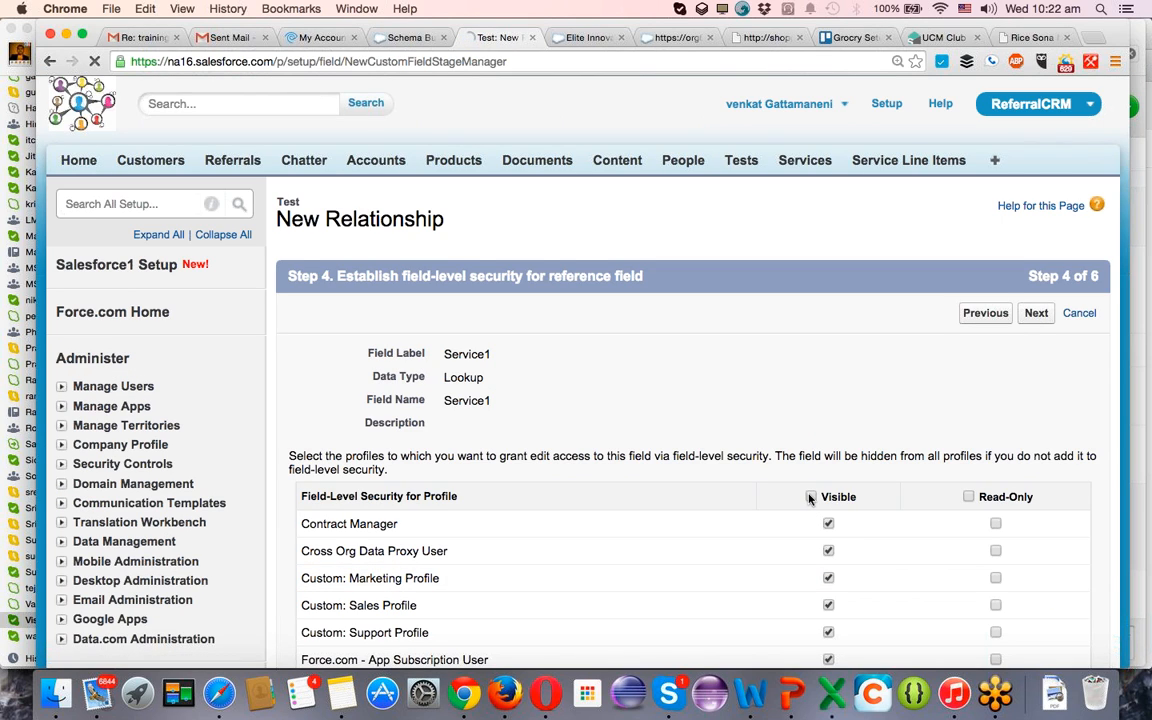
# Make the Service1 lookup visible to all profiles, accept the default page layouts and Tests related list, and save the field.
pyautogui.click(811, 497)
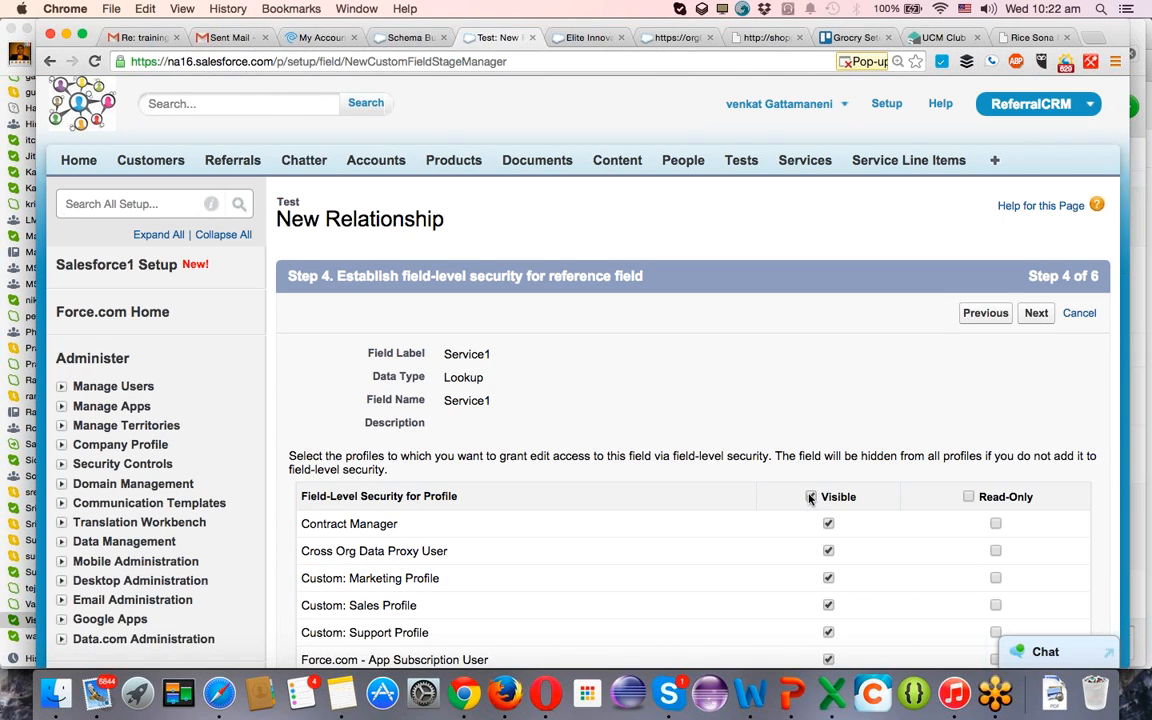
pyautogui.click(1036, 314)
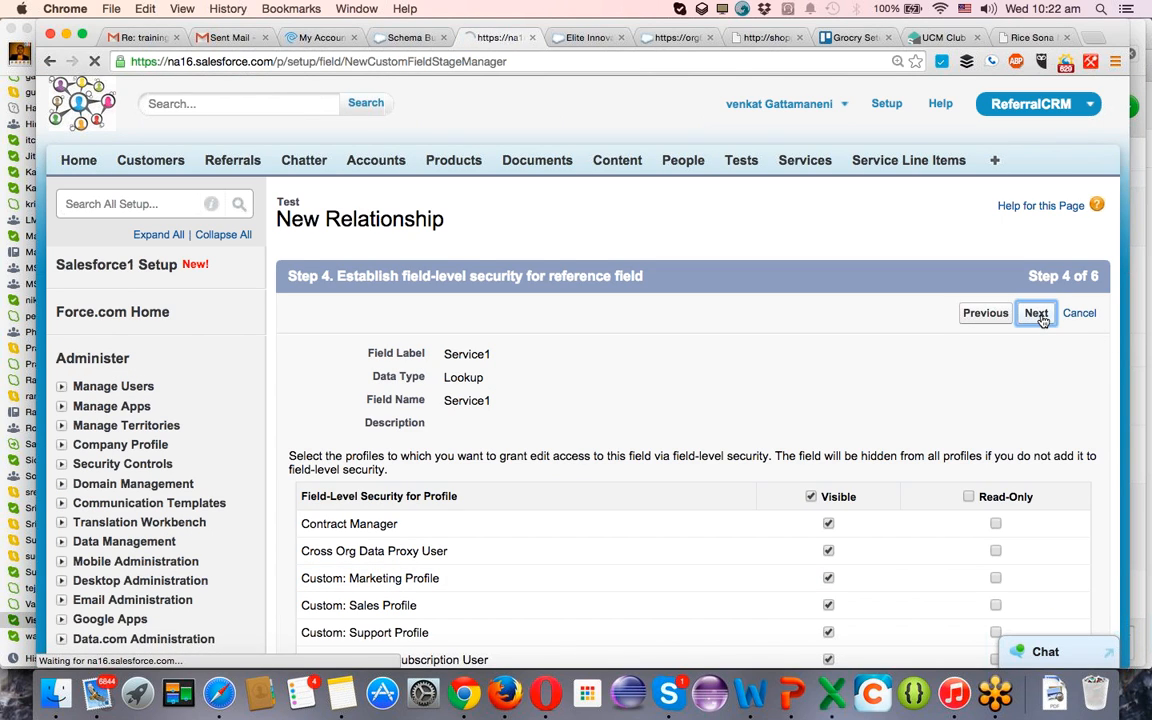
pyautogui.click(1036, 314)
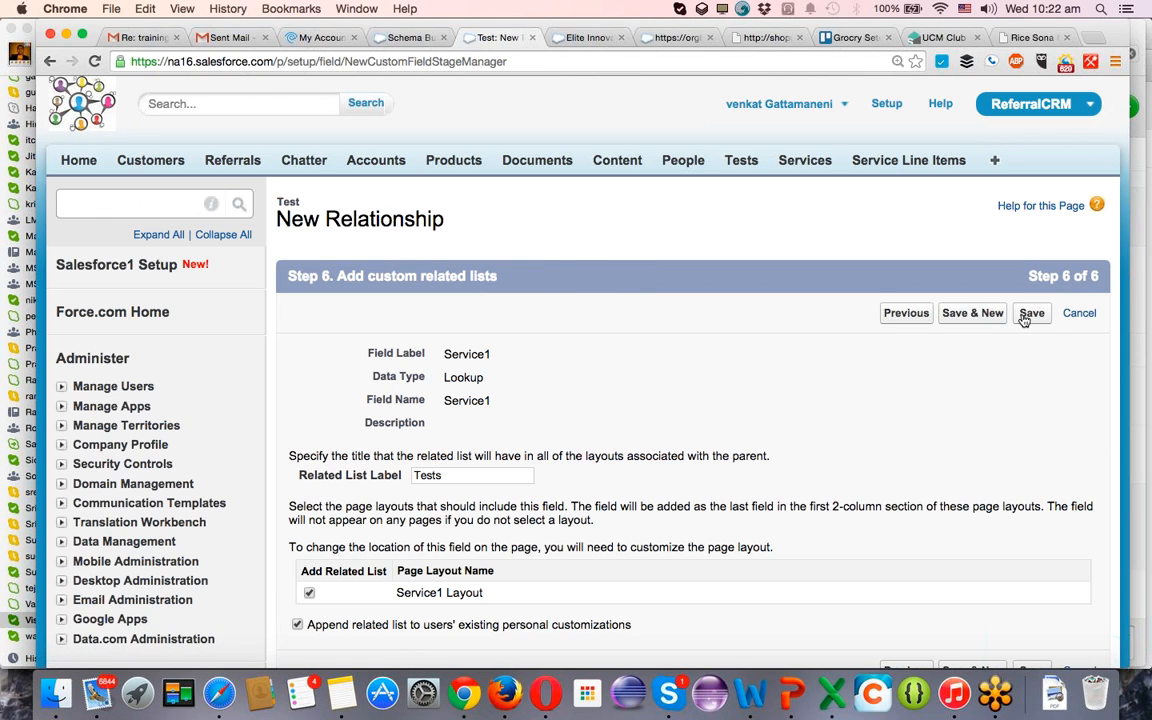
pyautogui.click(1038, 318)
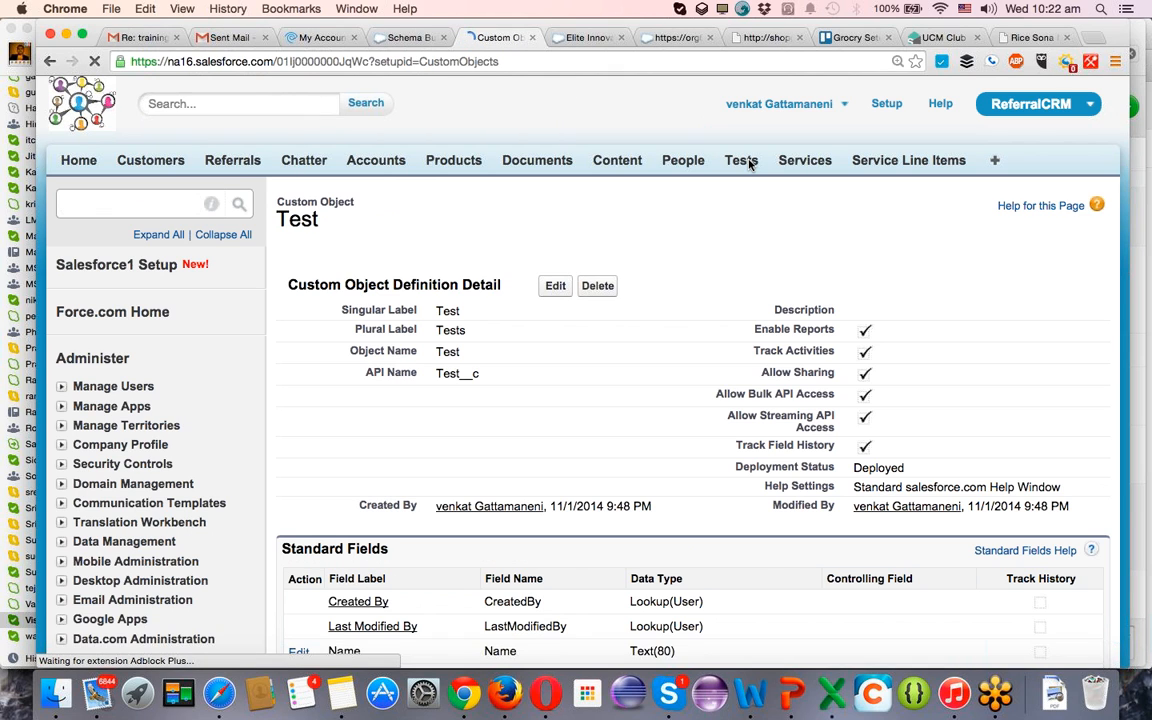
# Start a blank Test record to check its Service1 lookup field.
pyautogui.click(745, 161)
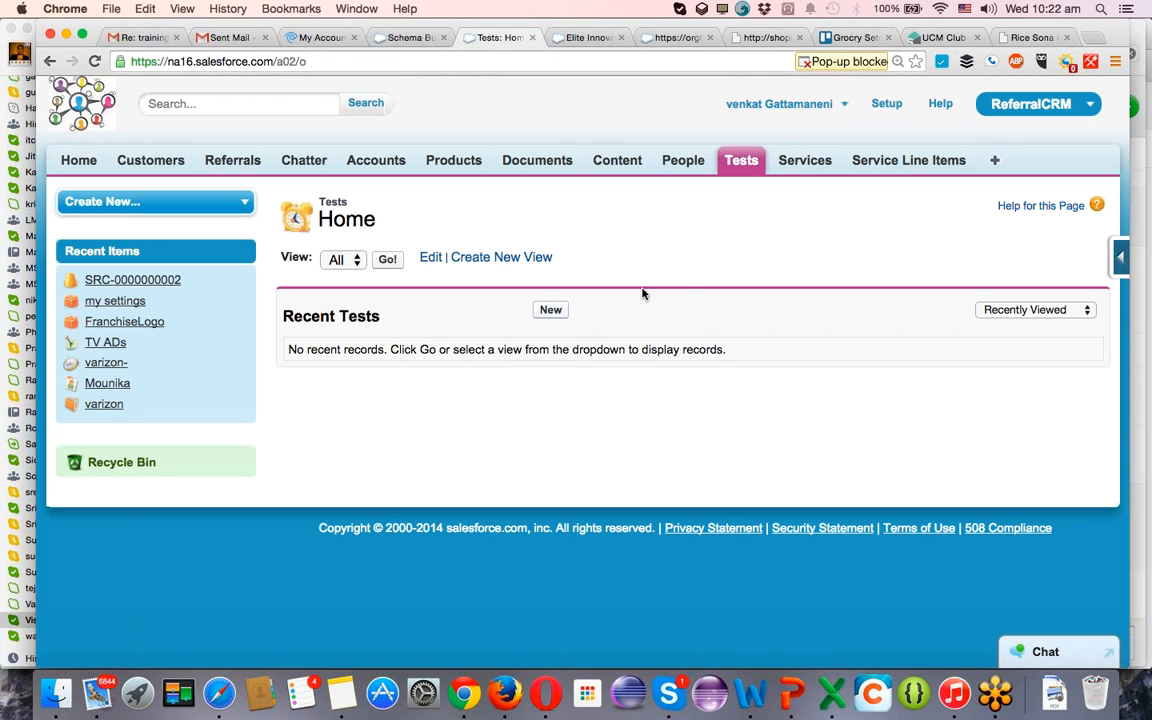
pyautogui.click(551, 311)
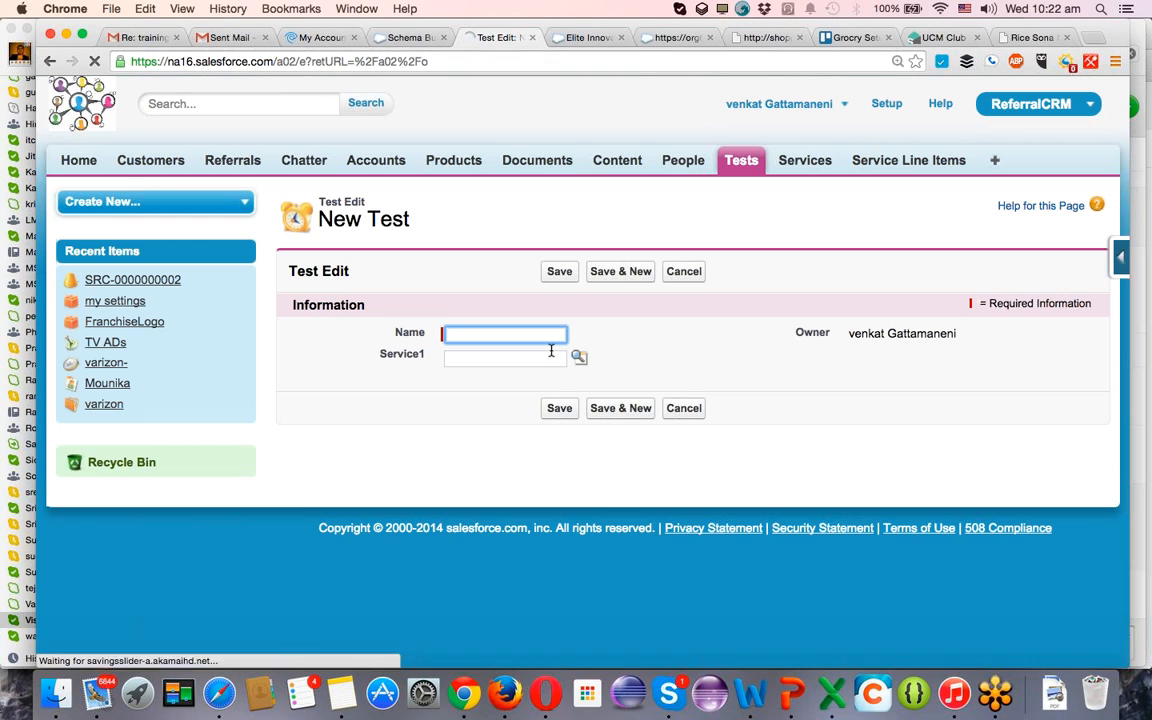
# Create and save a new service record named TEST 23 with the contact's email filled in.
pyautogui.click(824, 162)
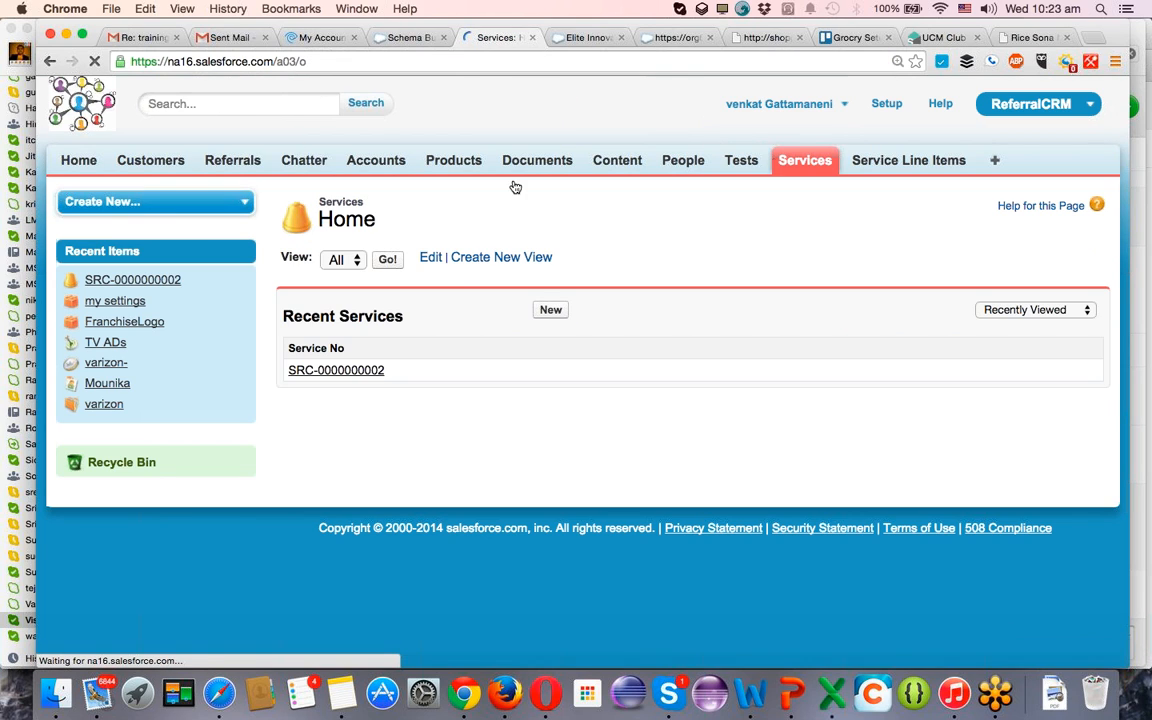
pyautogui.click(551, 311)
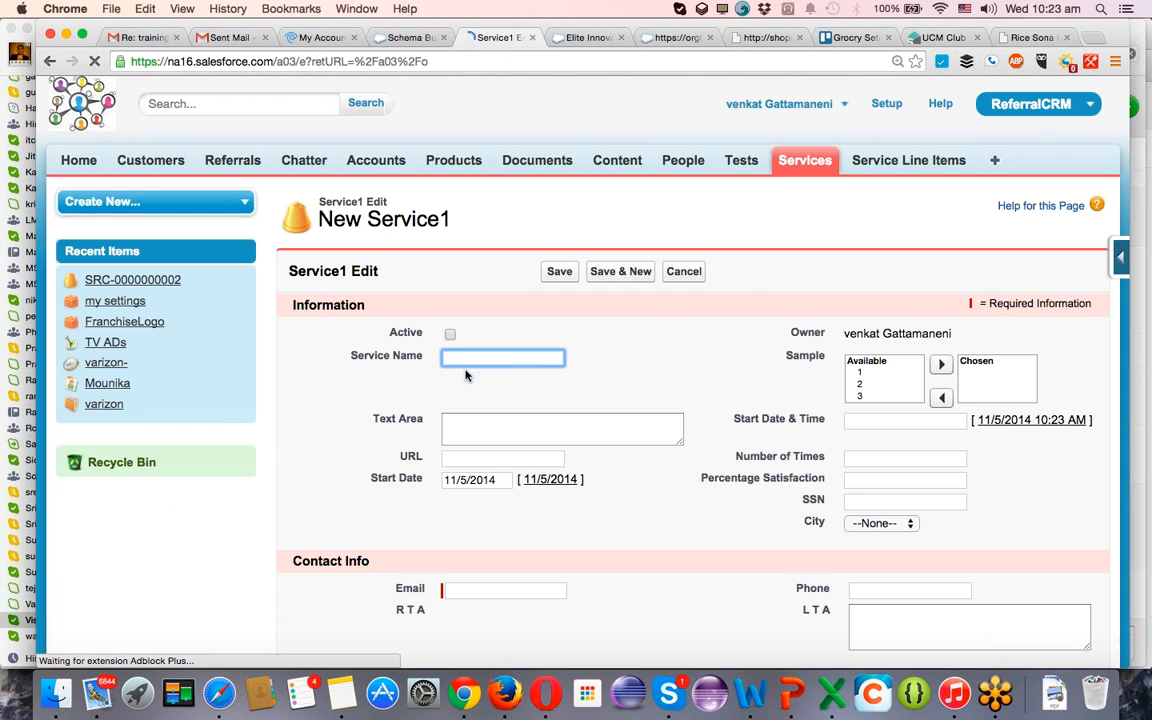
pyautogui.write('TEST 23')
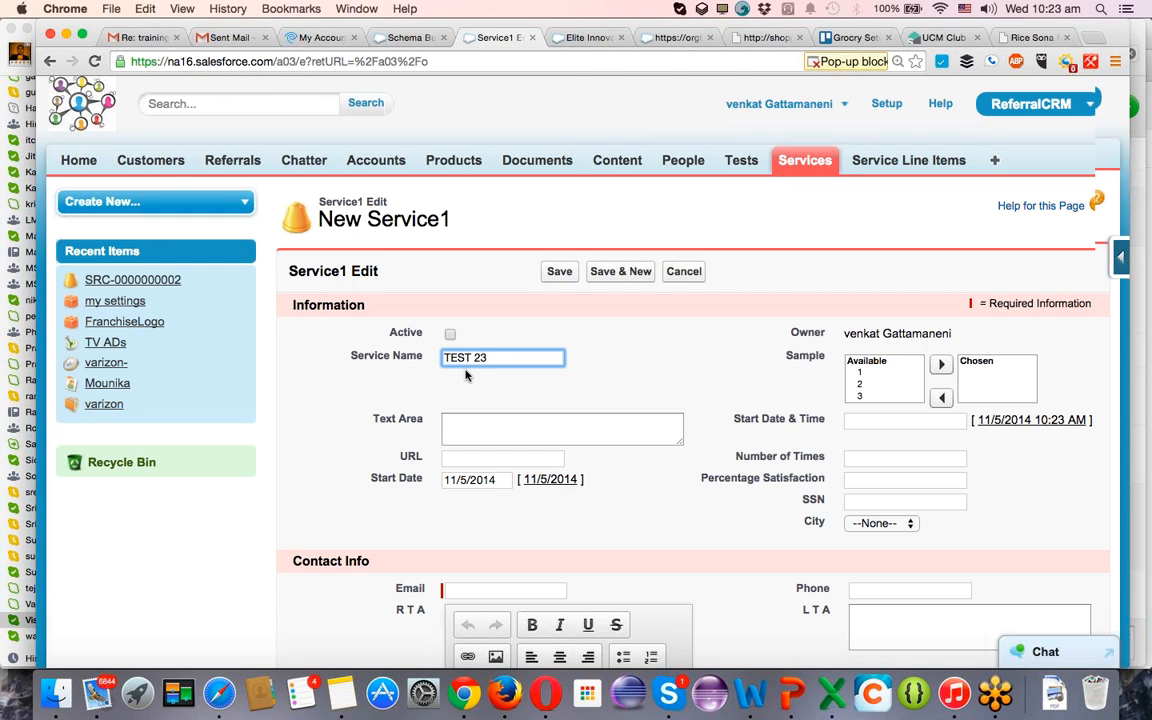
pyautogui.scroll(-3, 465, 375)
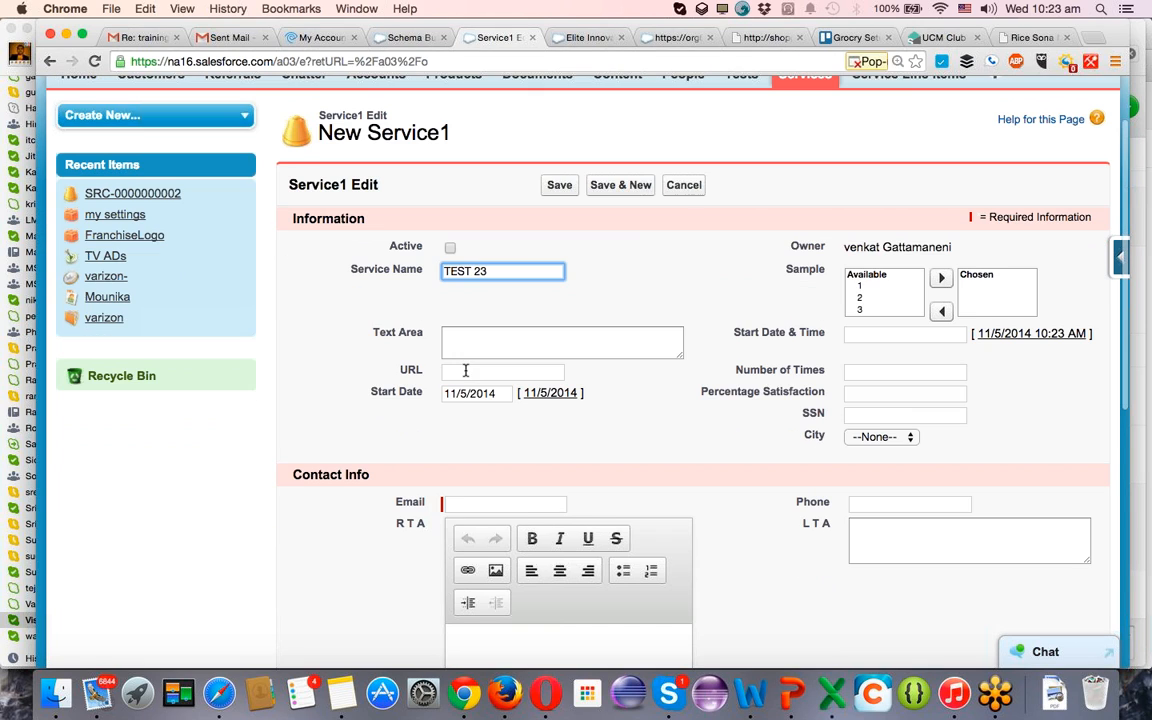
pyautogui.click(455, 507)
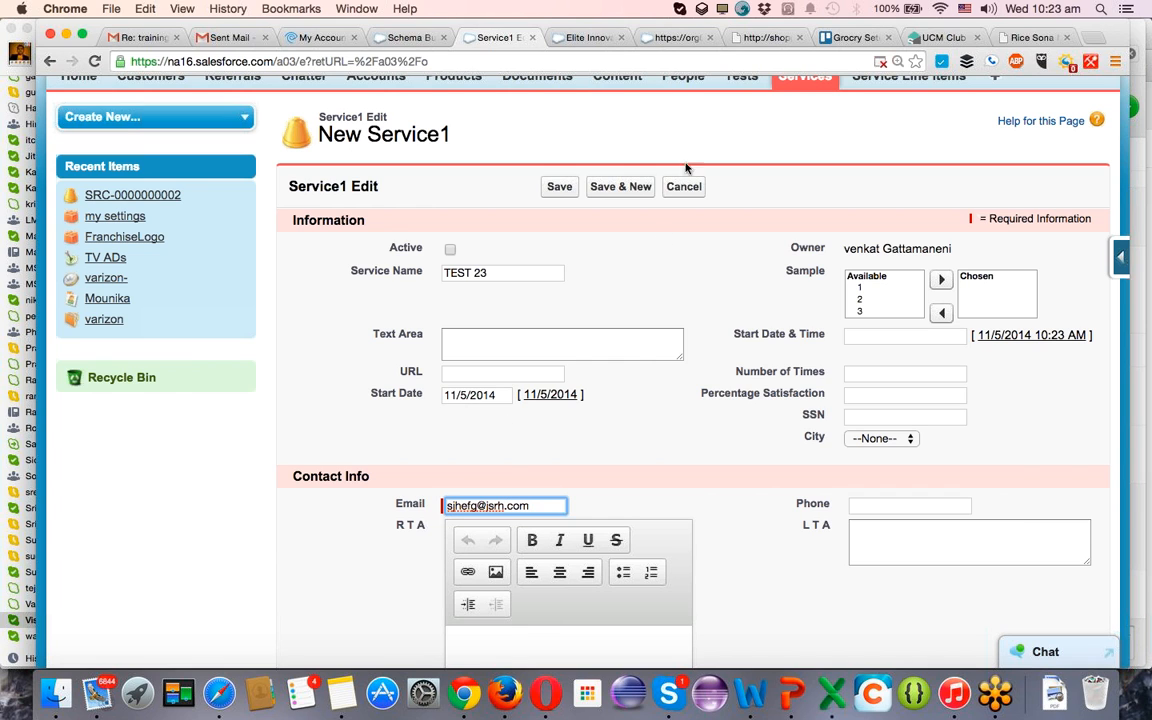
pyautogui.click(559, 188)
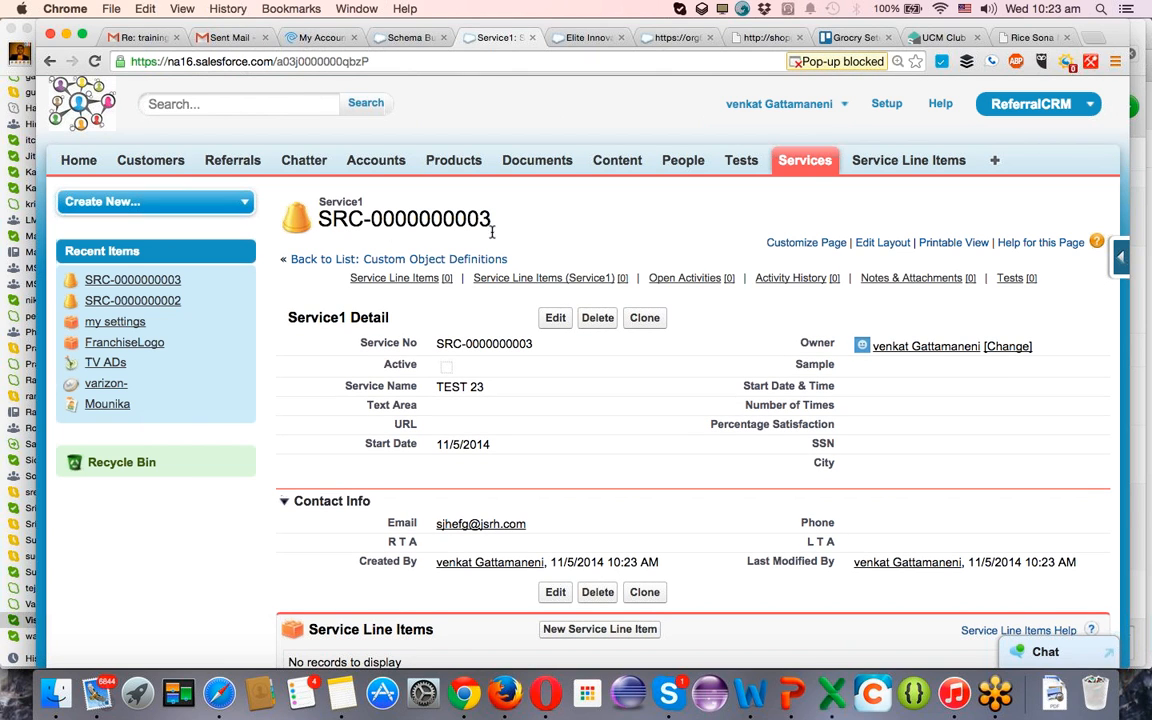
# From the service's Tests related list, create a test named "test23 1" and save it, continuing to another new test.
pyautogui.scroll(-6, 547, 335)
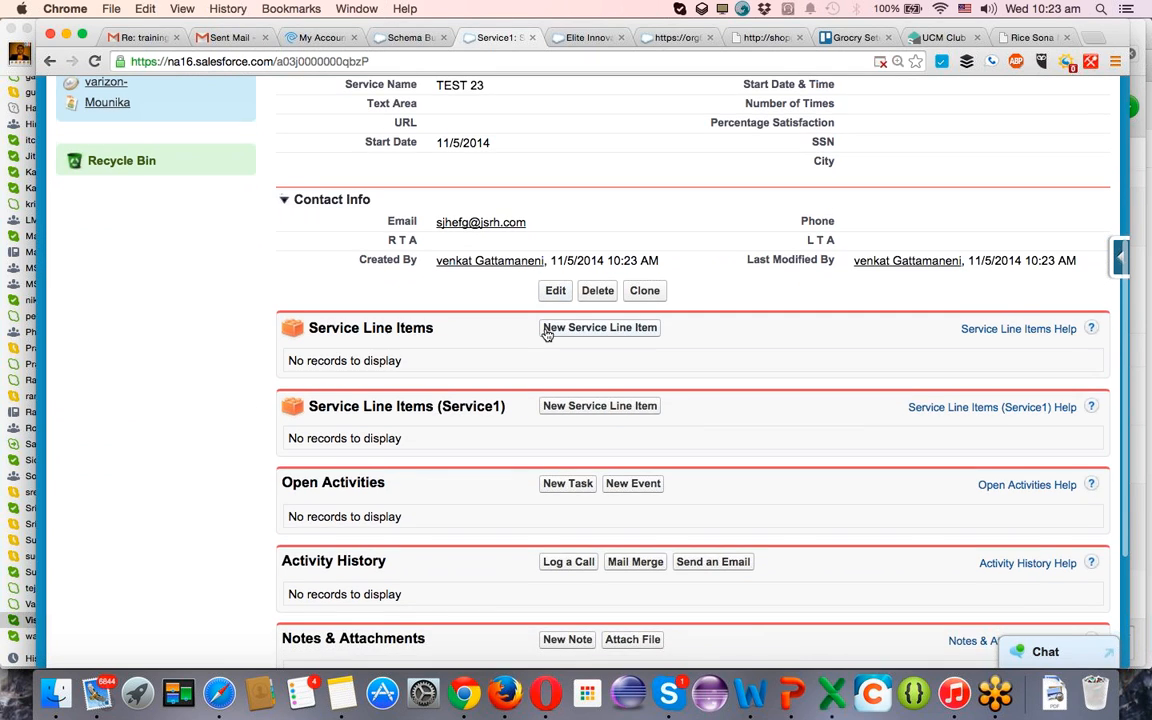
pyautogui.scroll(-4, 547, 335)
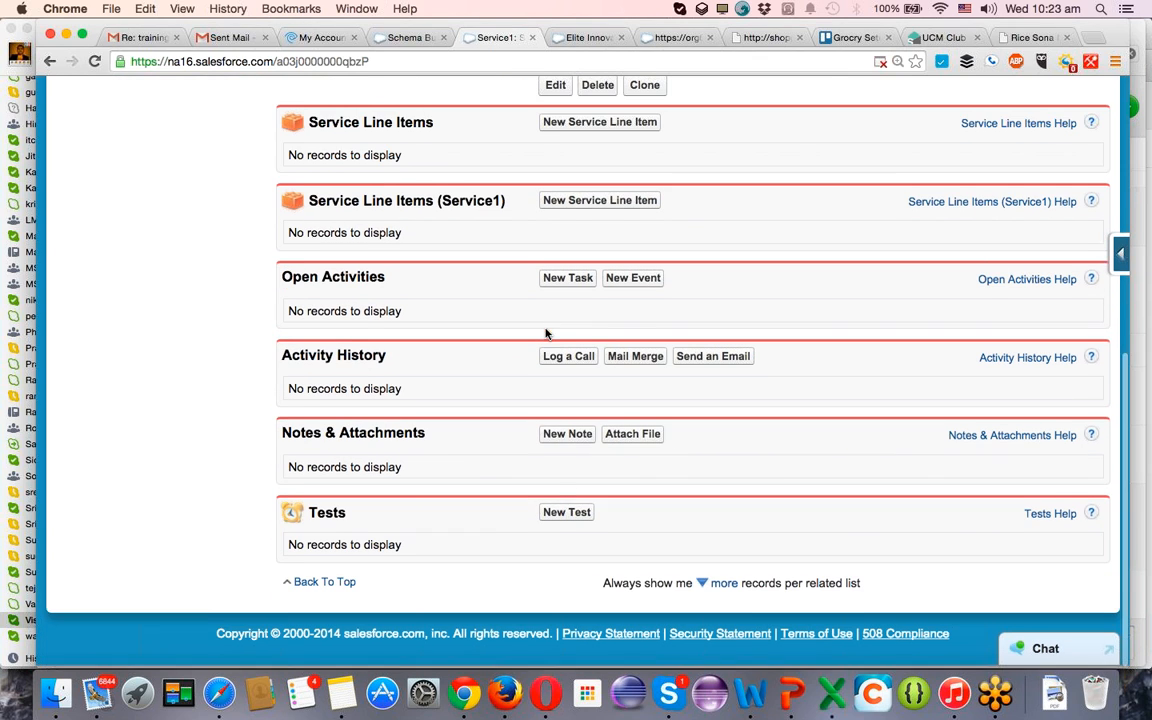
pyautogui.click(557, 520)
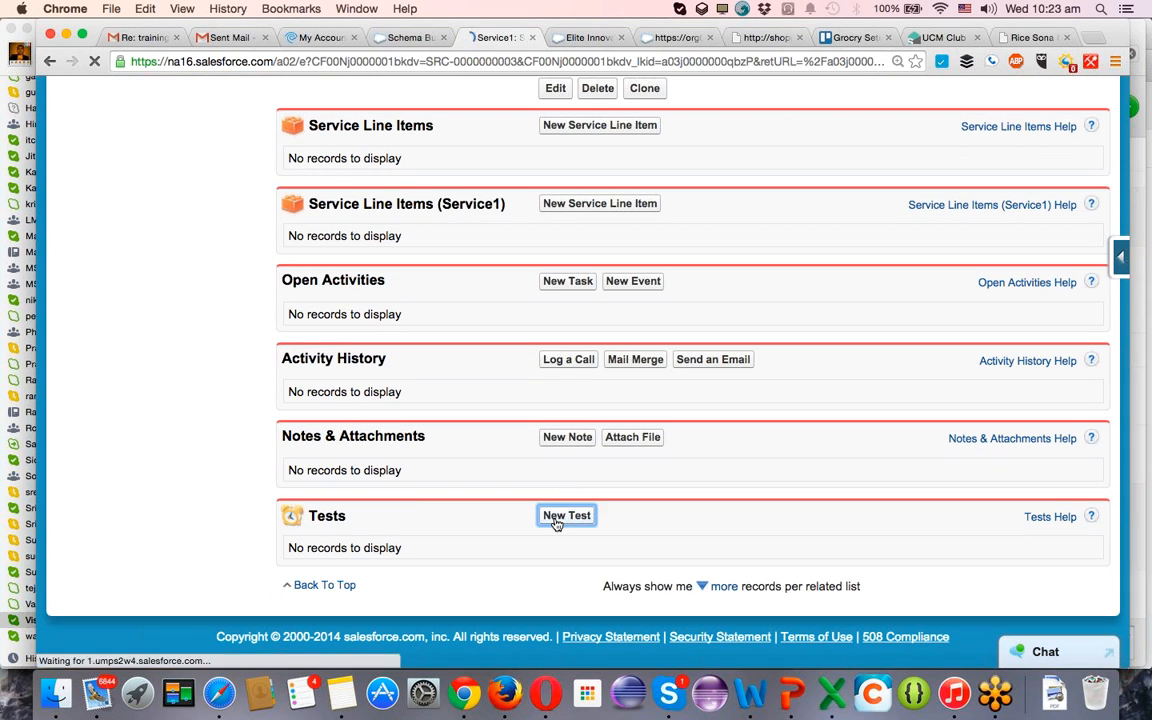
pyautogui.click(510, 335)
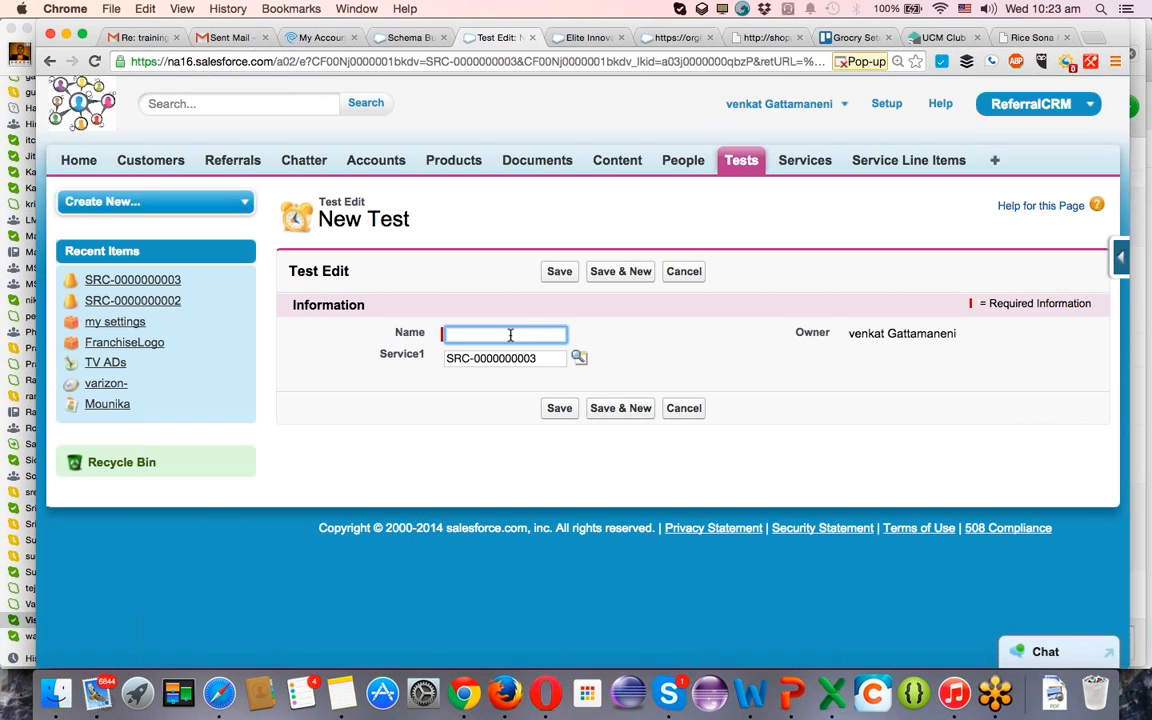
pyautogui.write('test23 1')
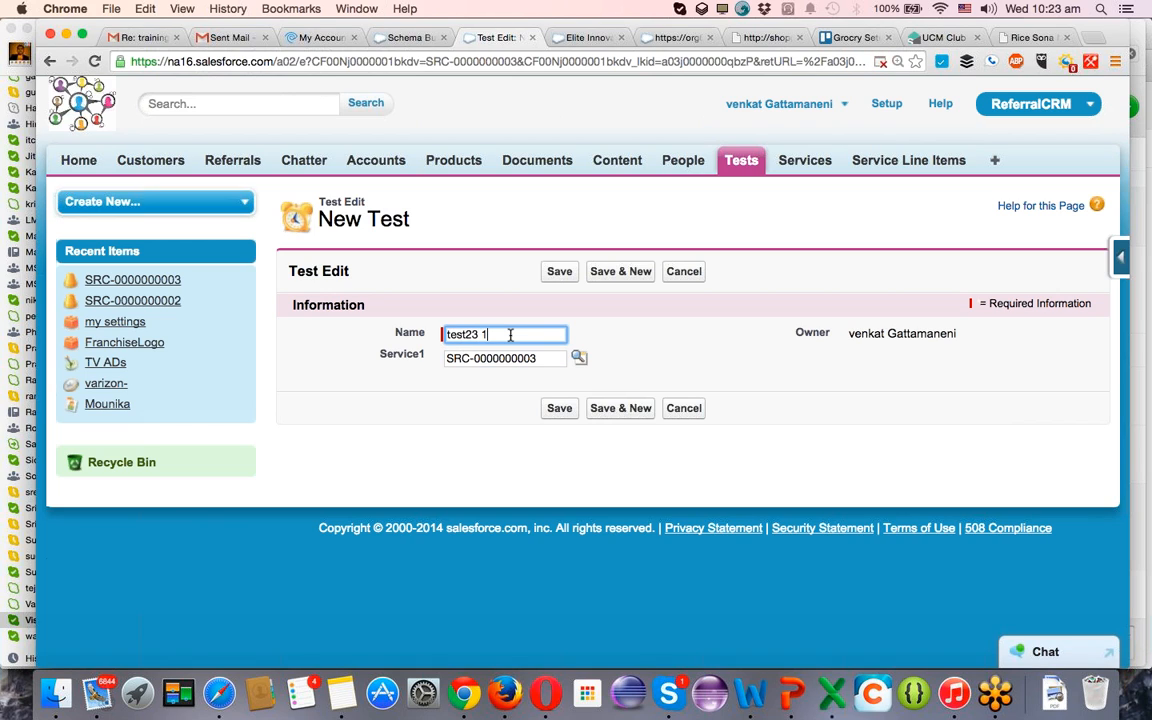
pyautogui.tripleClick(510, 335)
pyautogui.press('super+c')
pyautogui.click(619, 409)
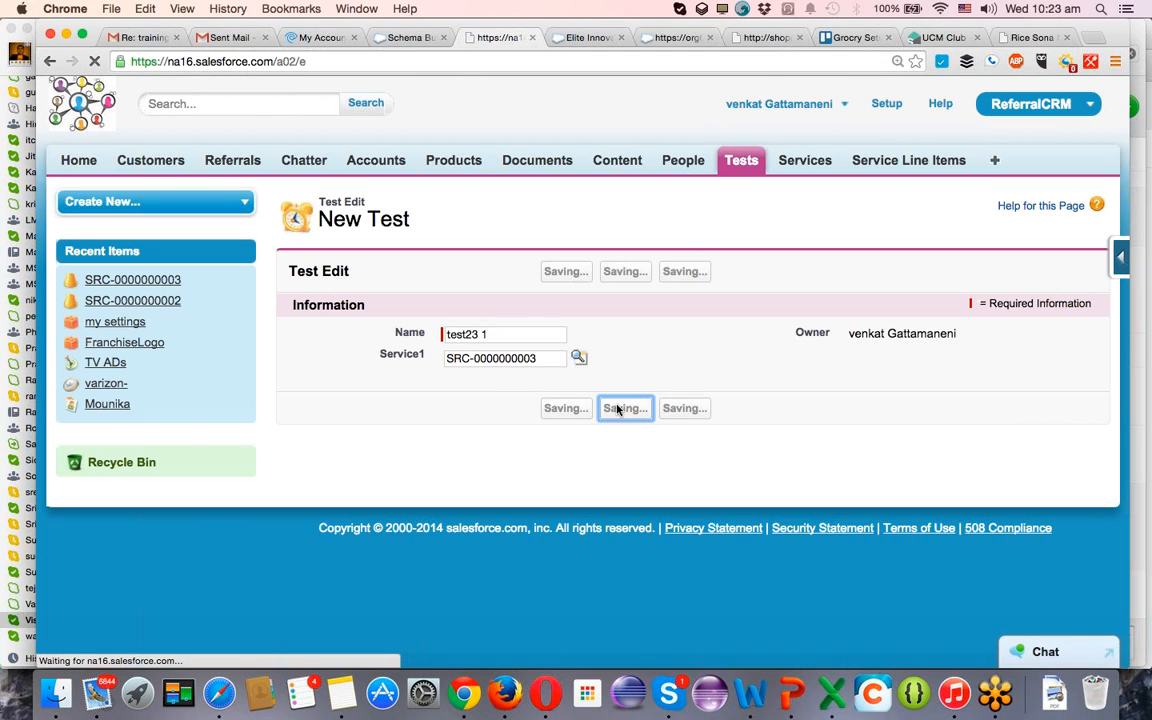
# Name the second test "test23 2", keep it linked to the same service, and save it.
pyautogui.click(530, 333)
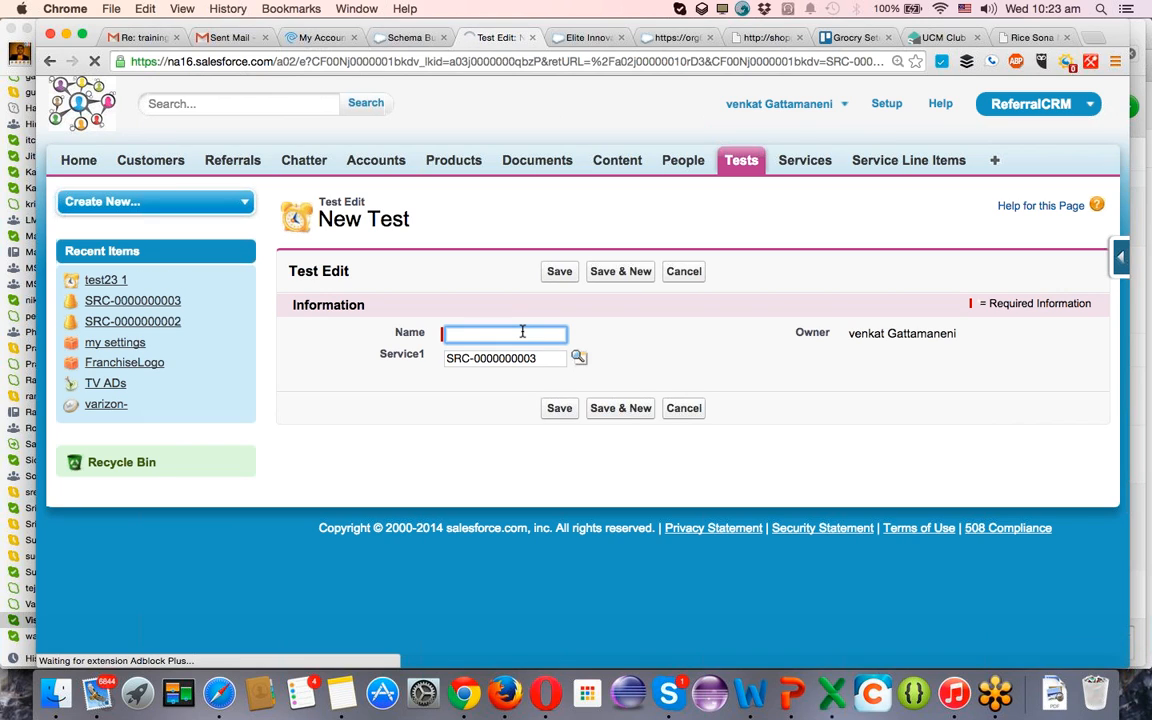
pyautogui.press('super+v')
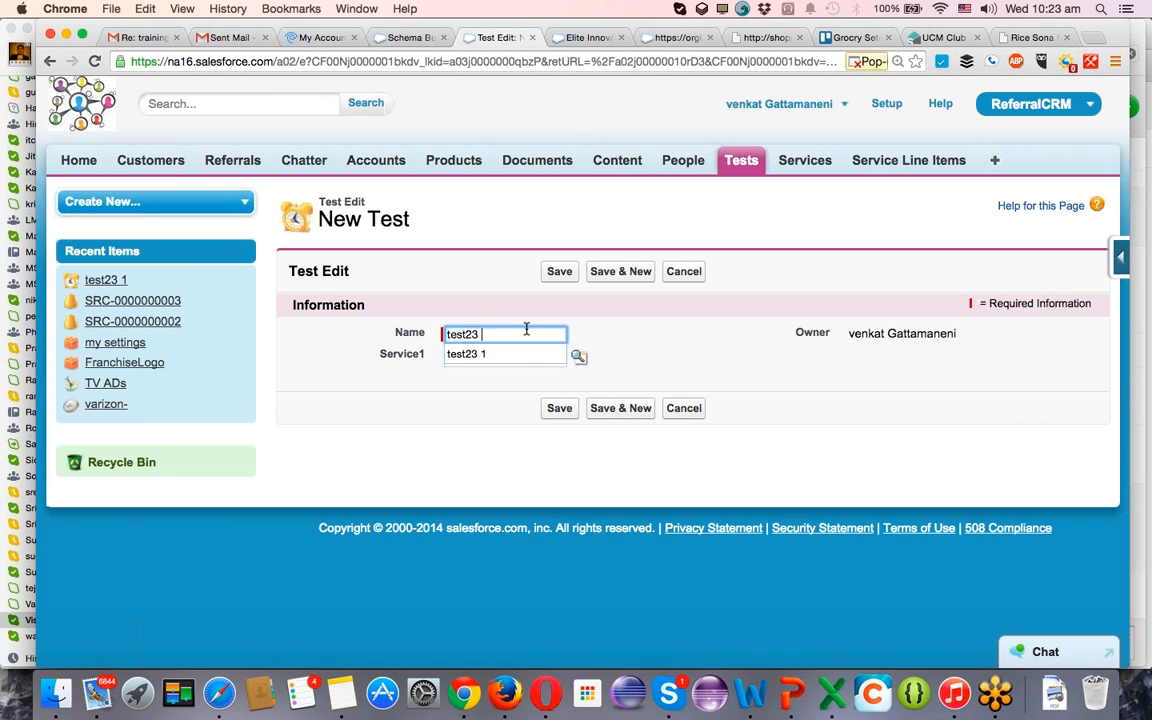
pyautogui.press('BackSpace')
pyautogui.write('2')
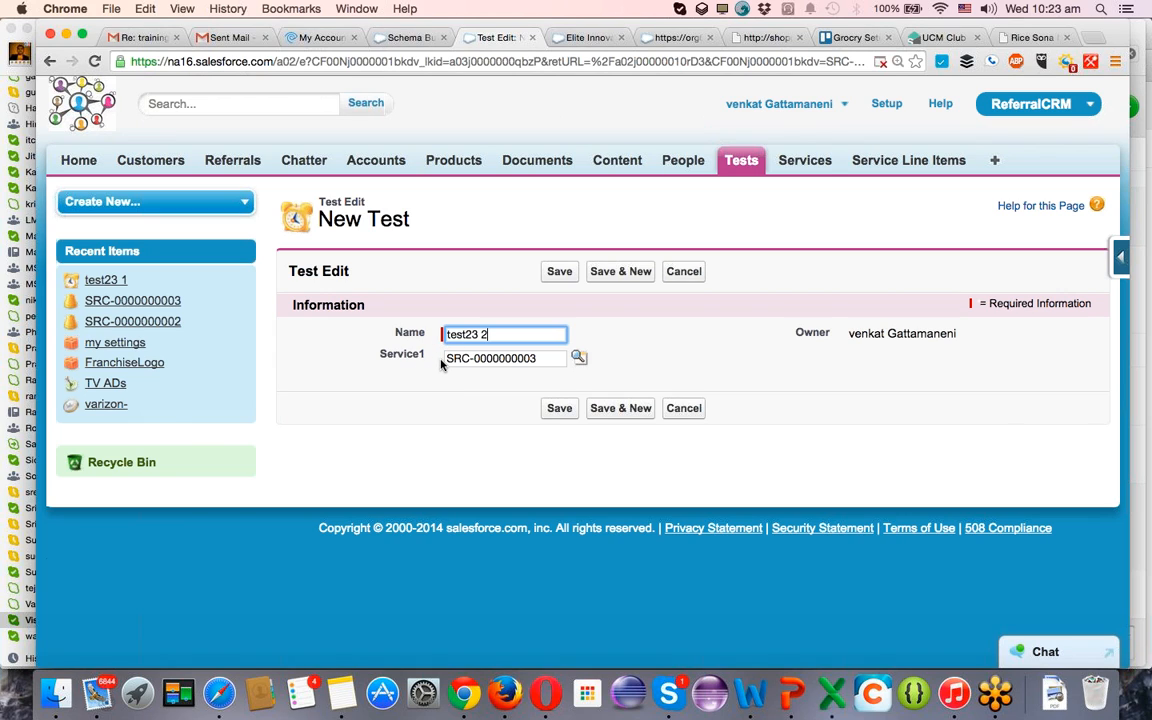
pyautogui.click(538, 359)
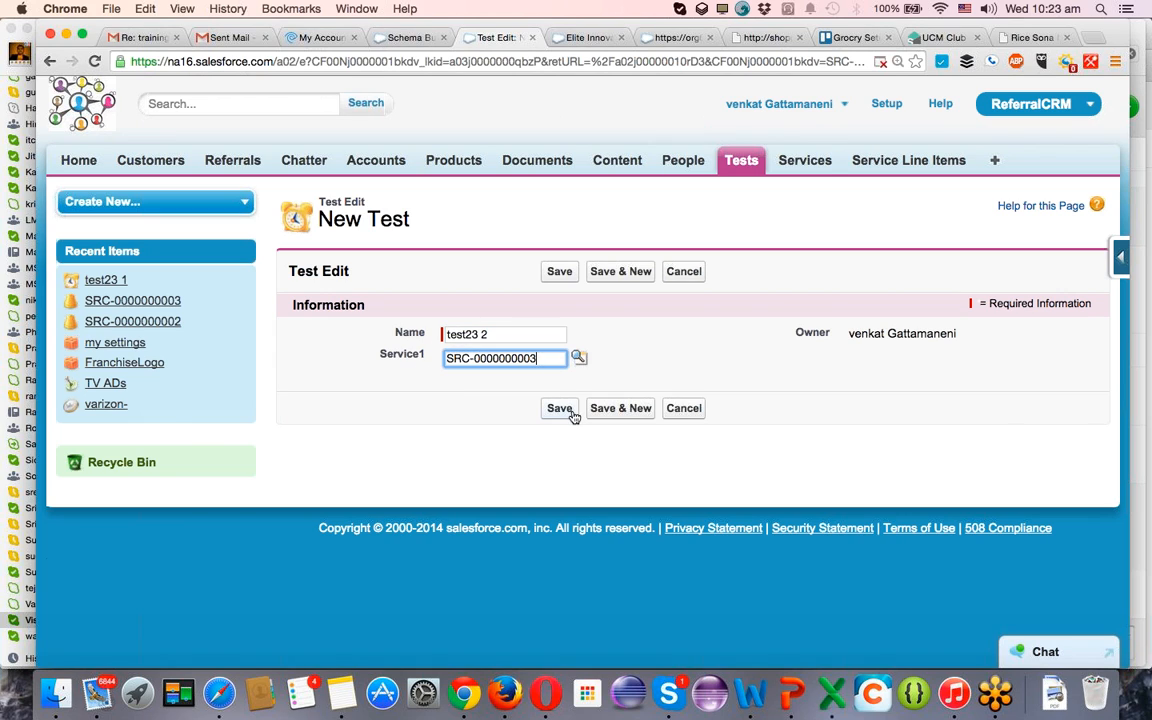
pyautogui.click(572, 415)
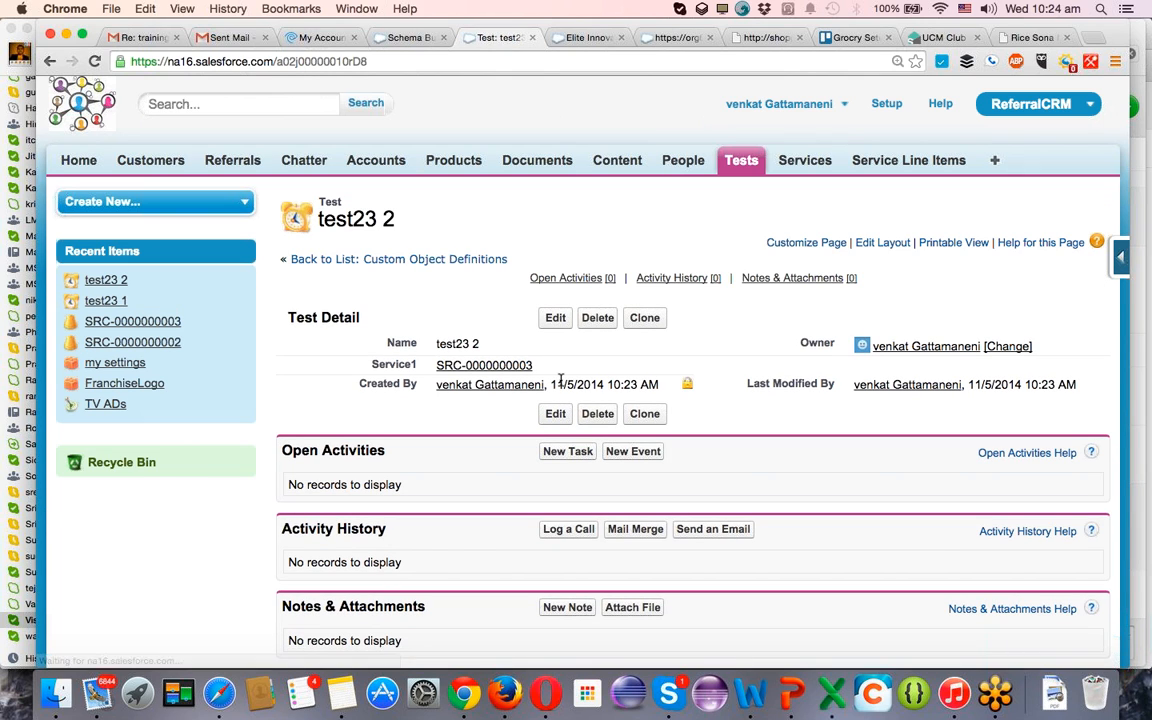
# Reopen the TEST 23 service record and open the Service Line Items home page in a separate browser tab.
pyautogui.click(792, 164)
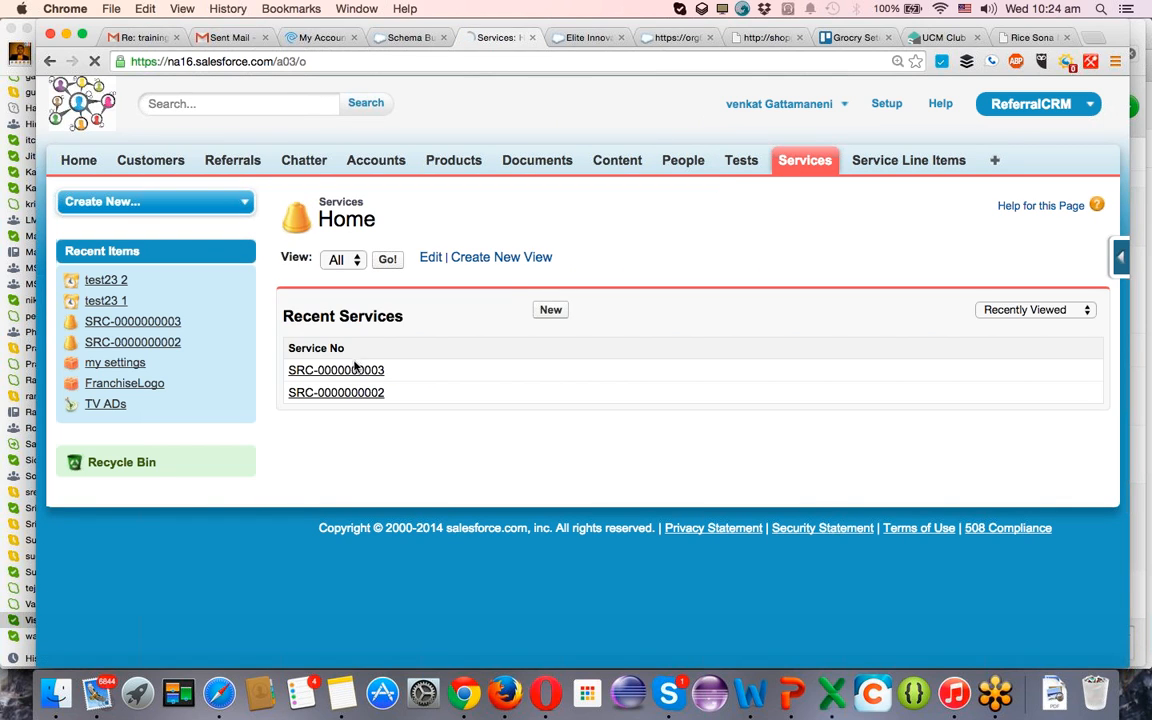
pyautogui.click(348, 373)
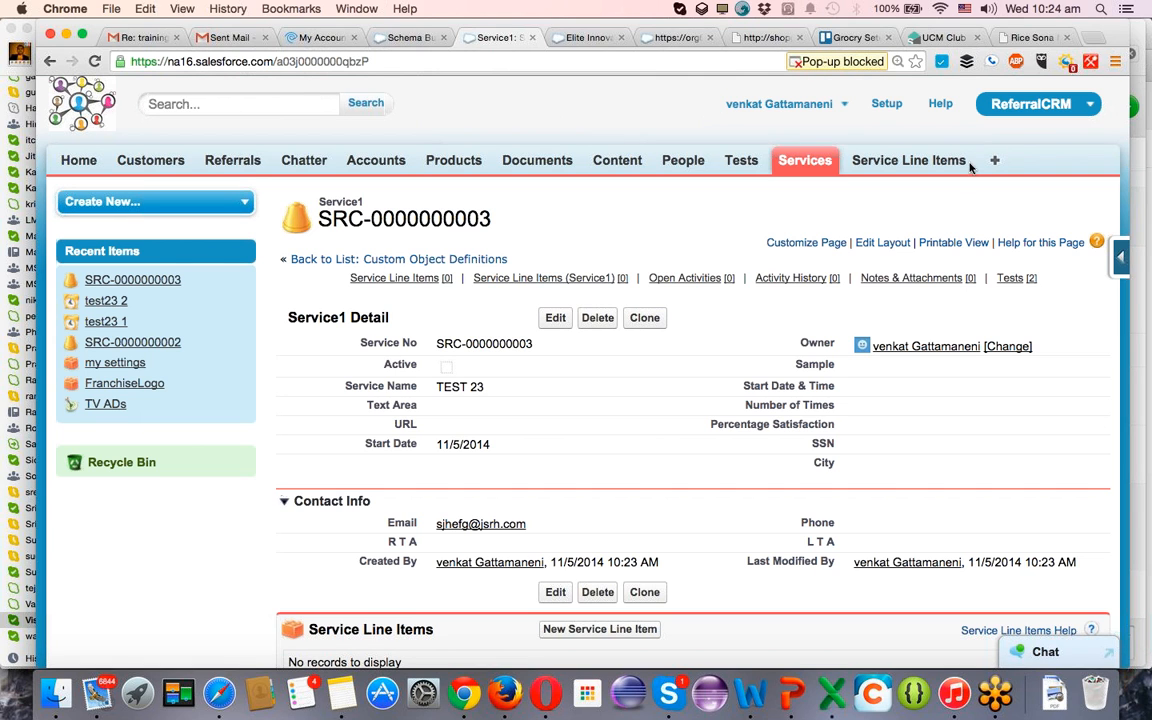
pyautogui.scroll(-2, 368, 545)
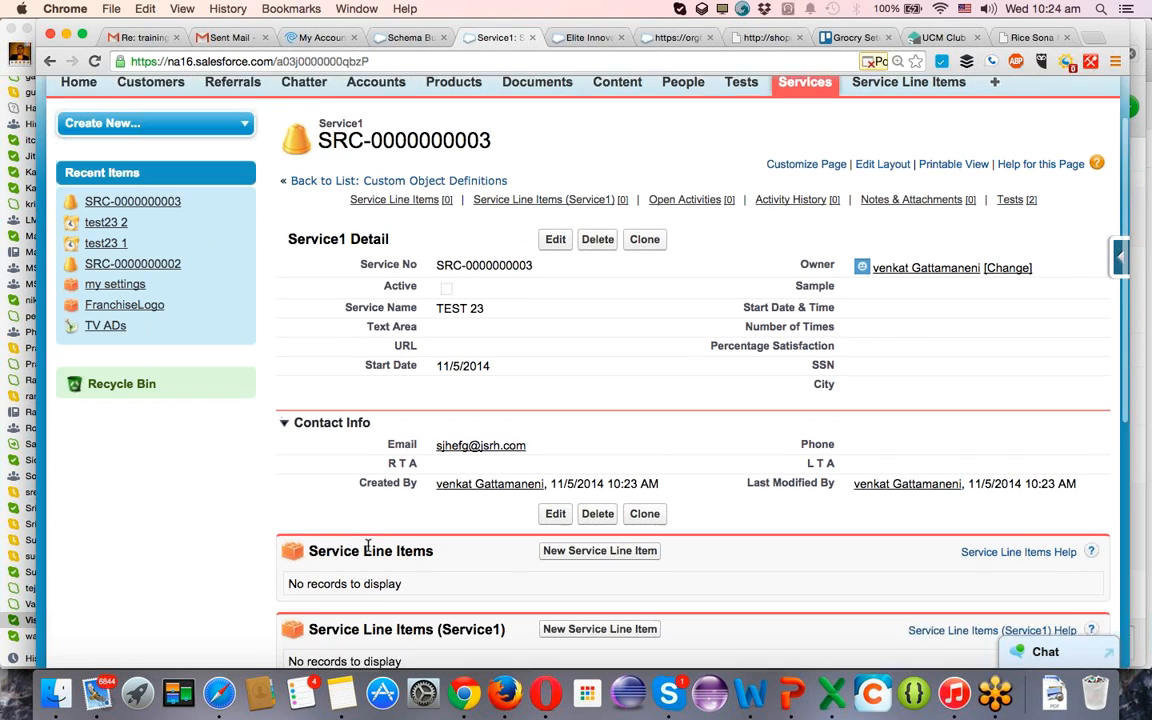
pyautogui.scroll(3, 738, 327)
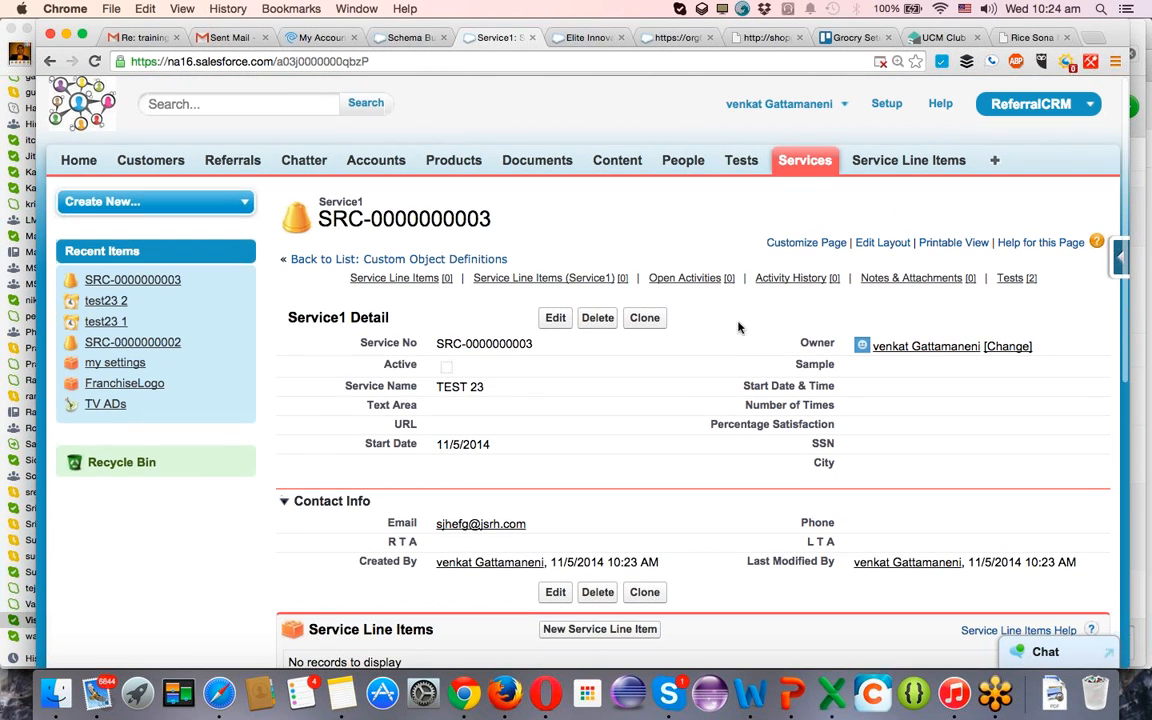
pyautogui.keyDown('super'); pyautogui.click(908, 161); pyautogui.keyUp('super')
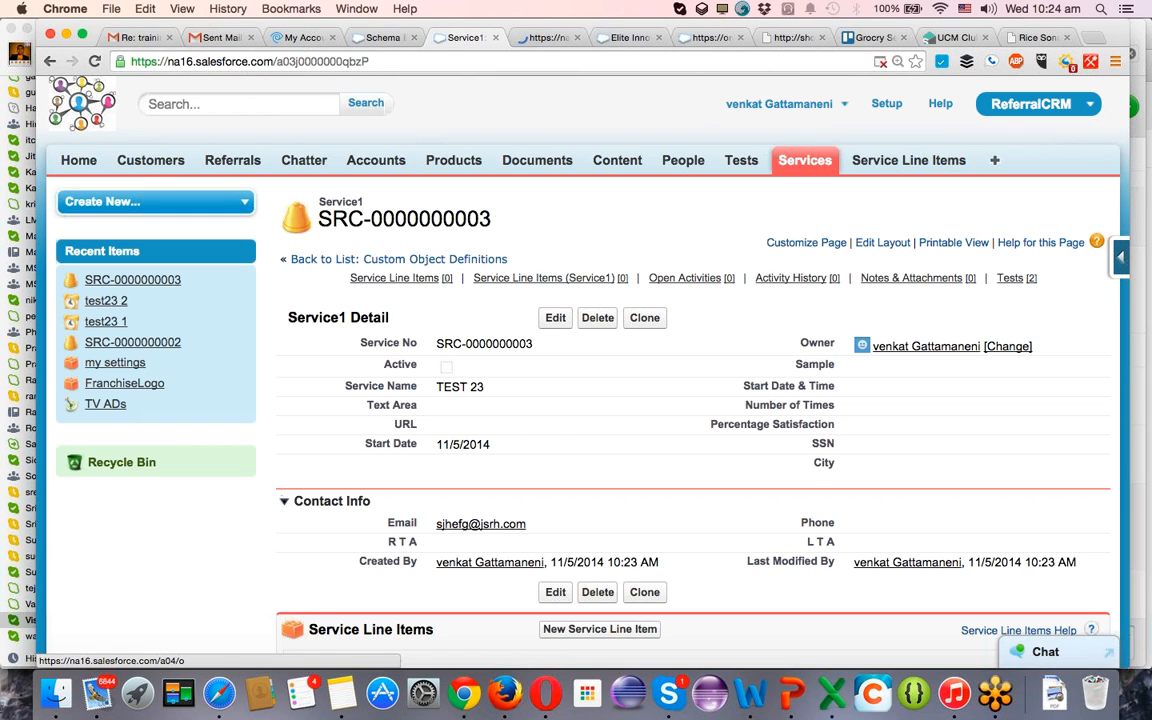
# From the service's Service Line Items (Service1) related list, create a line item named "mage1" and save it with Service left blank.
pyautogui.scroll(-1, 575, 316)
pyautogui.scroll(-4, 575, 316)
pyautogui.scroll(4, 750, 193)
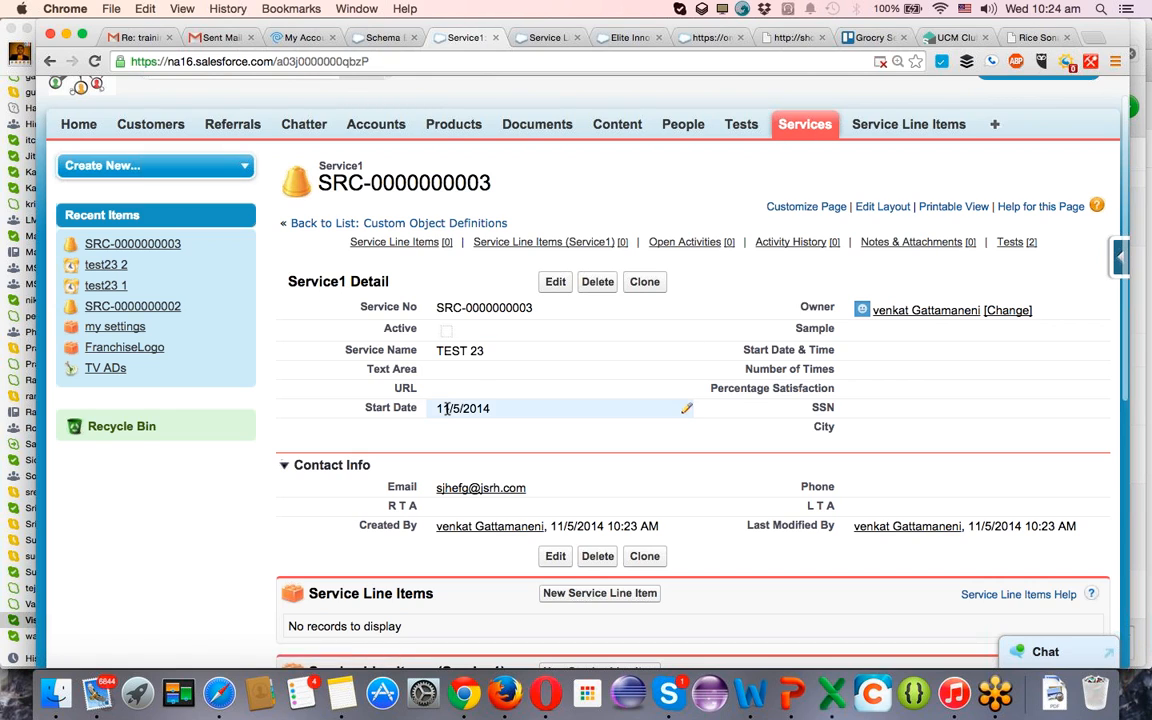
pyautogui.scroll(-5, 560, 410)
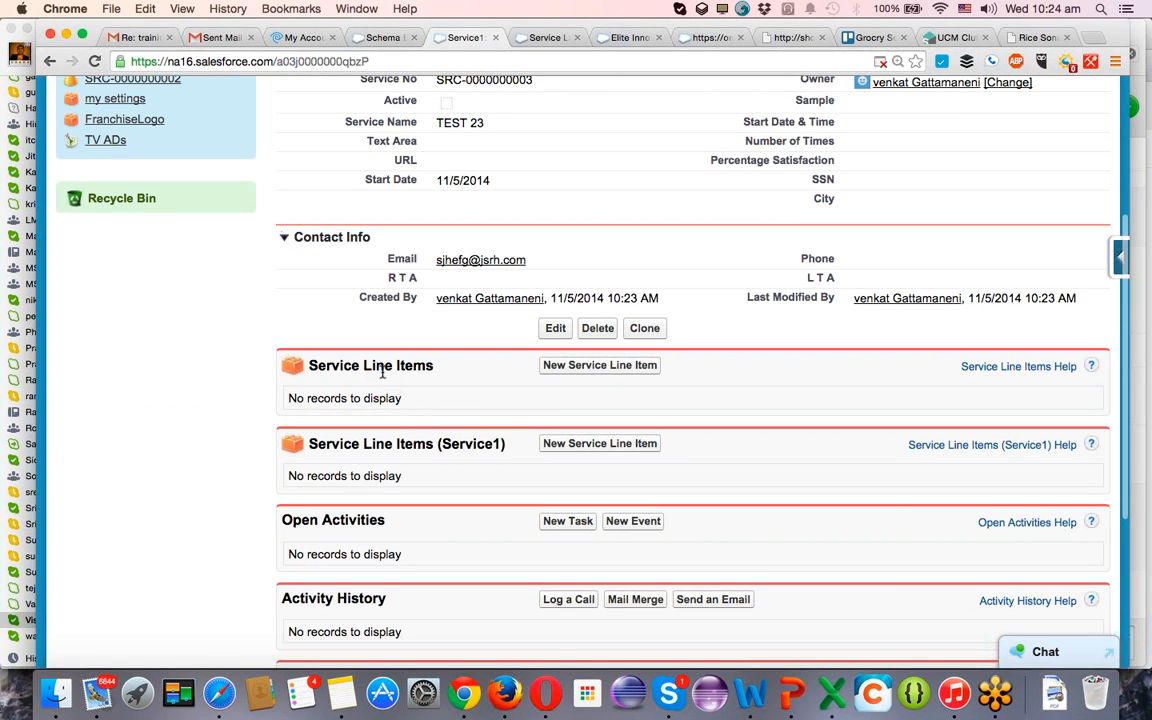
pyautogui.click(599, 447)
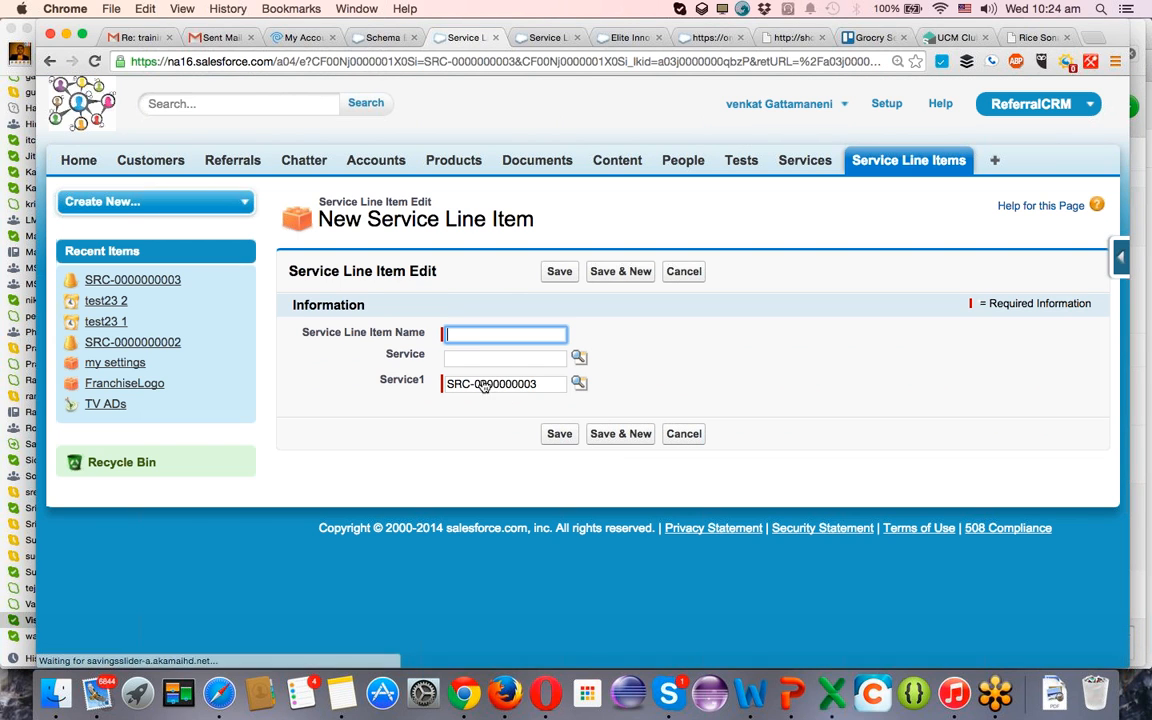
pyautogui.click(459, 331)
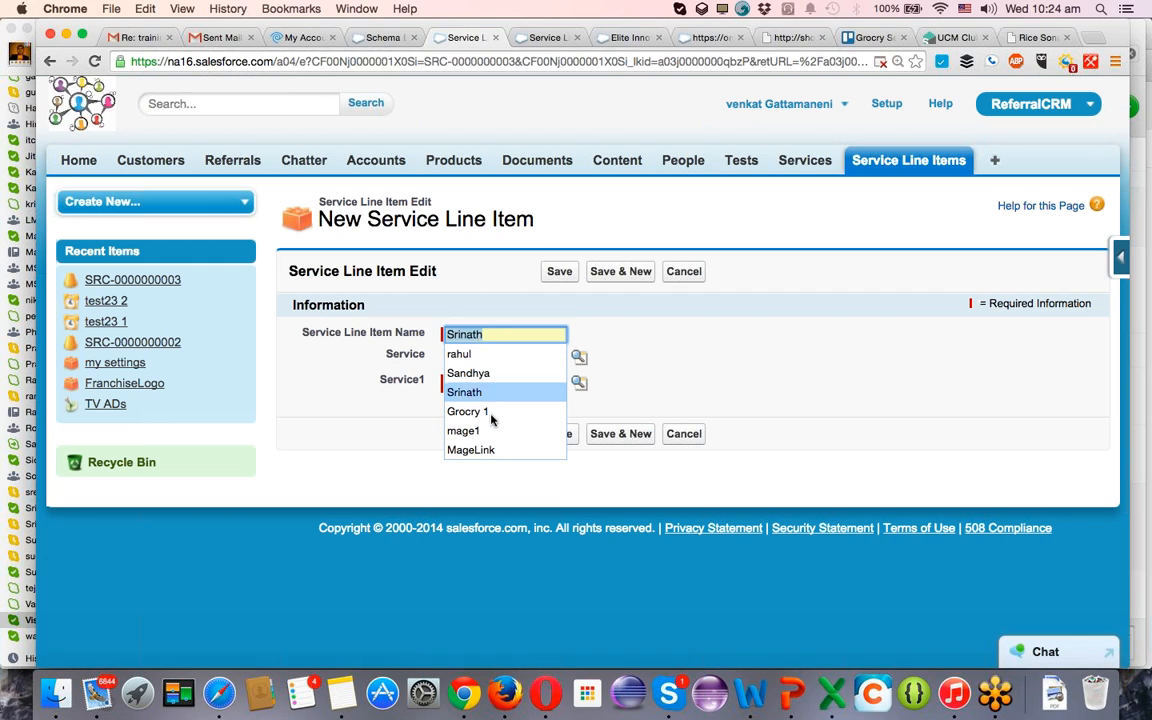
pyautogui.click(490, 430)
pyautogui.click(483, 360)
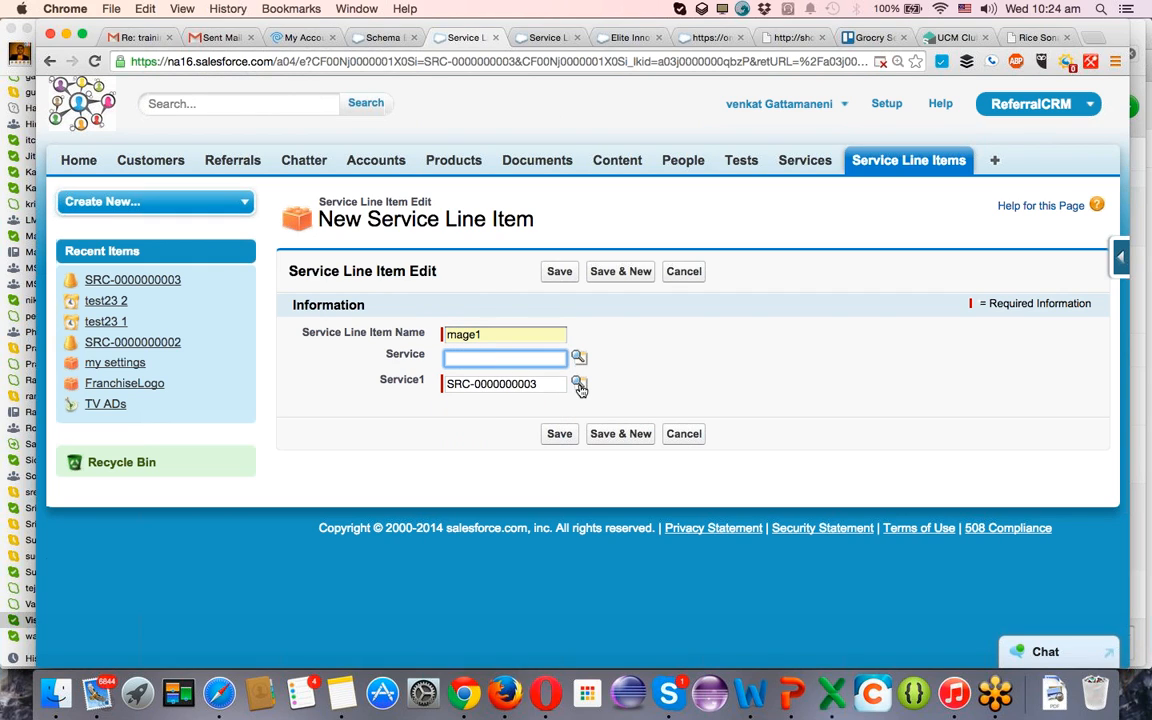
pyautogui.click(560, 273)
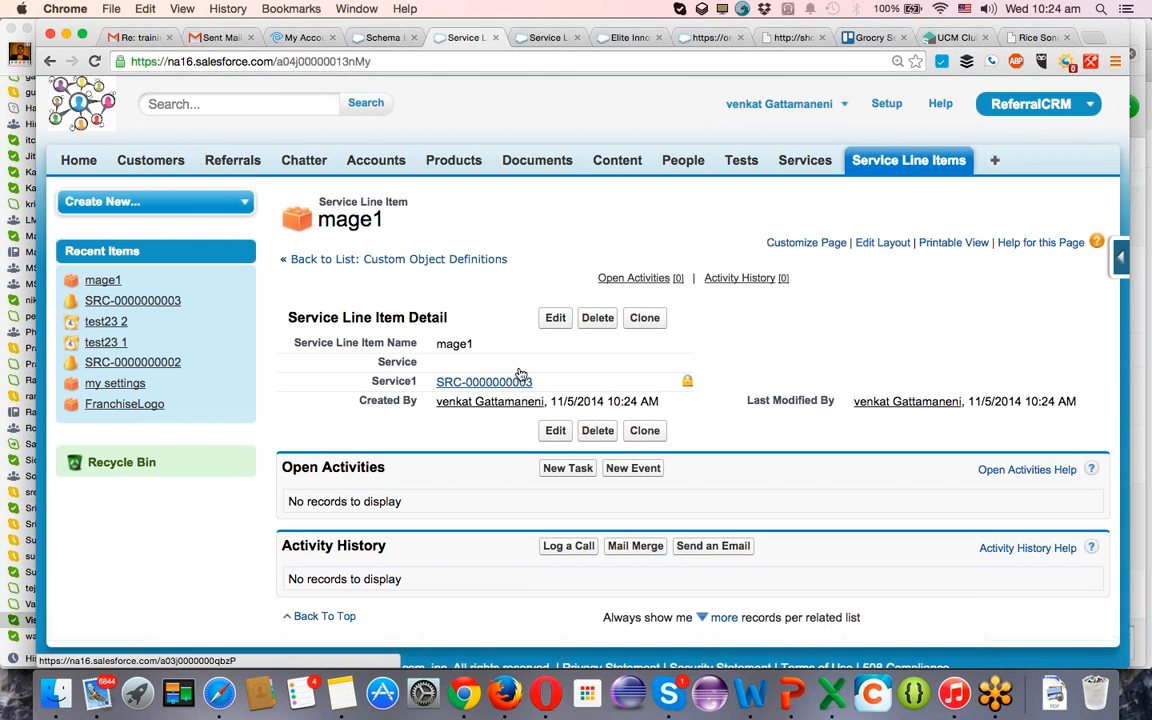
# Clone the mage1 line item as "mage12", keeping the same Service1 parent, and save it.
pyautogui.click(652, 320)
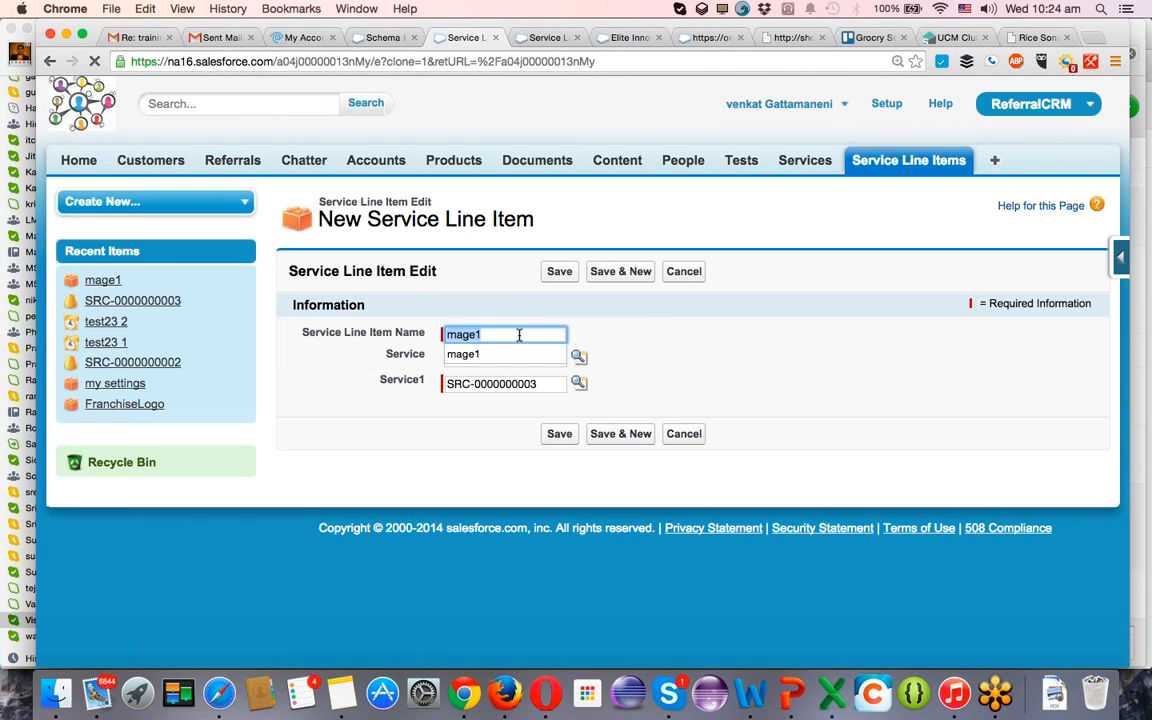
pyautogui.write('2')
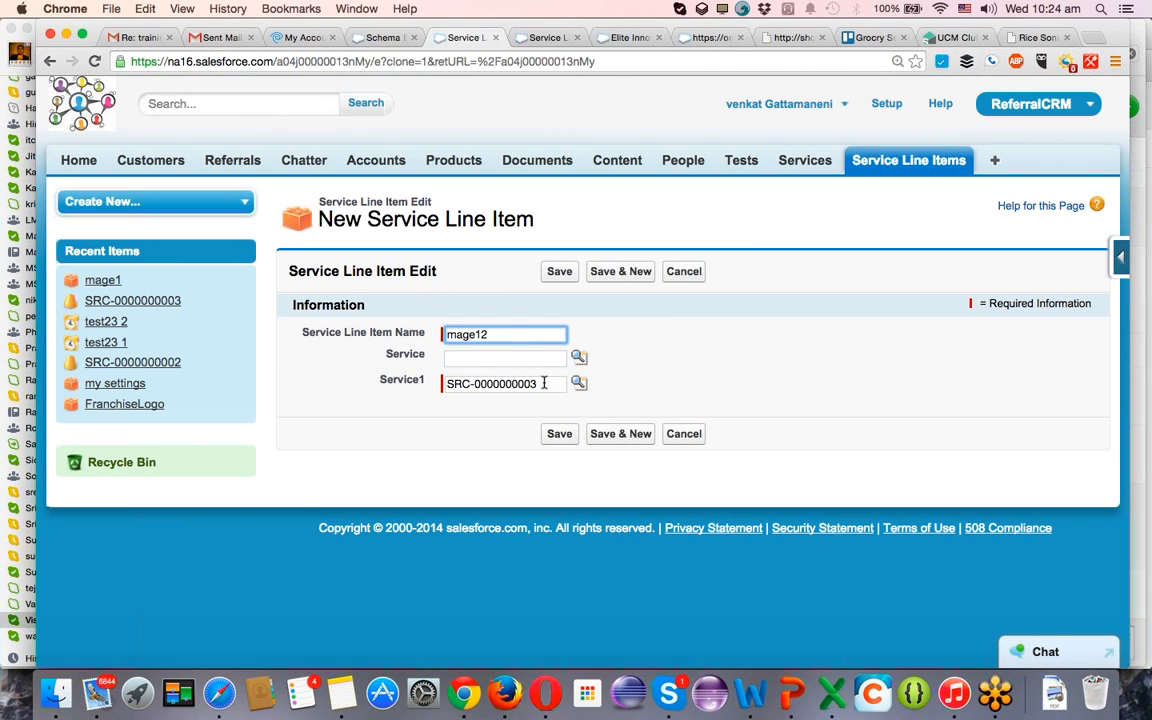
pyautogui.click(558, 436)
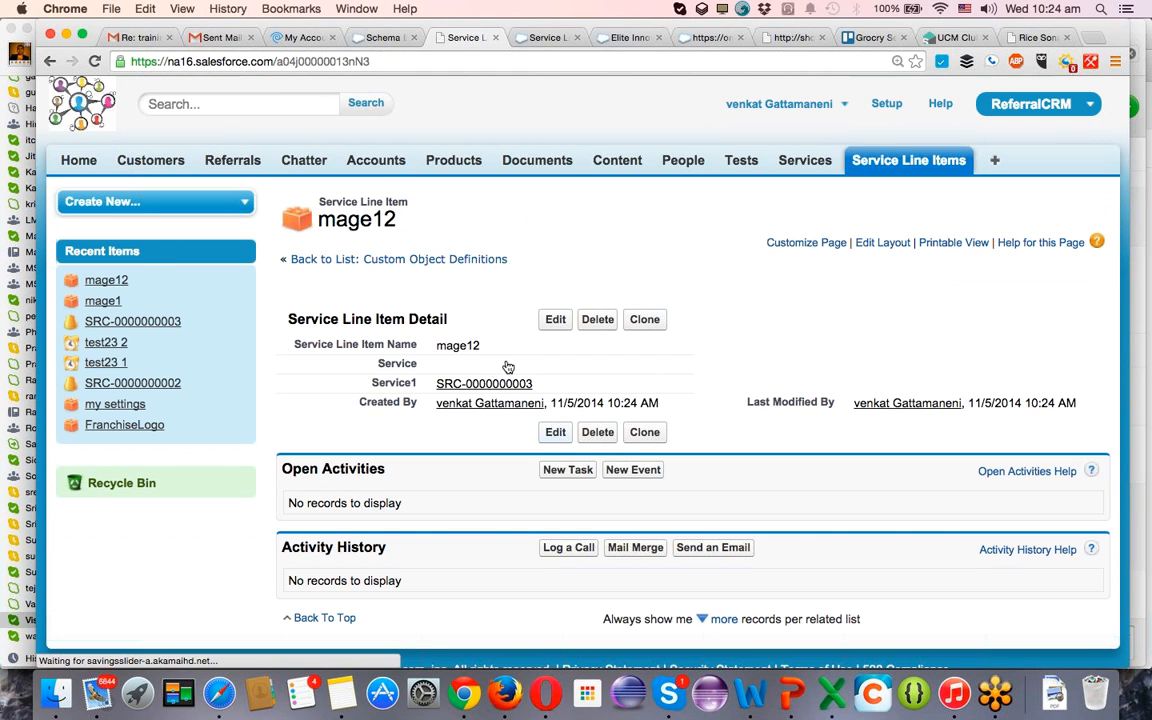
# Return to the TEST 23 service record and review its Service Line Items related lists.
pyautogui.click(824, 161)
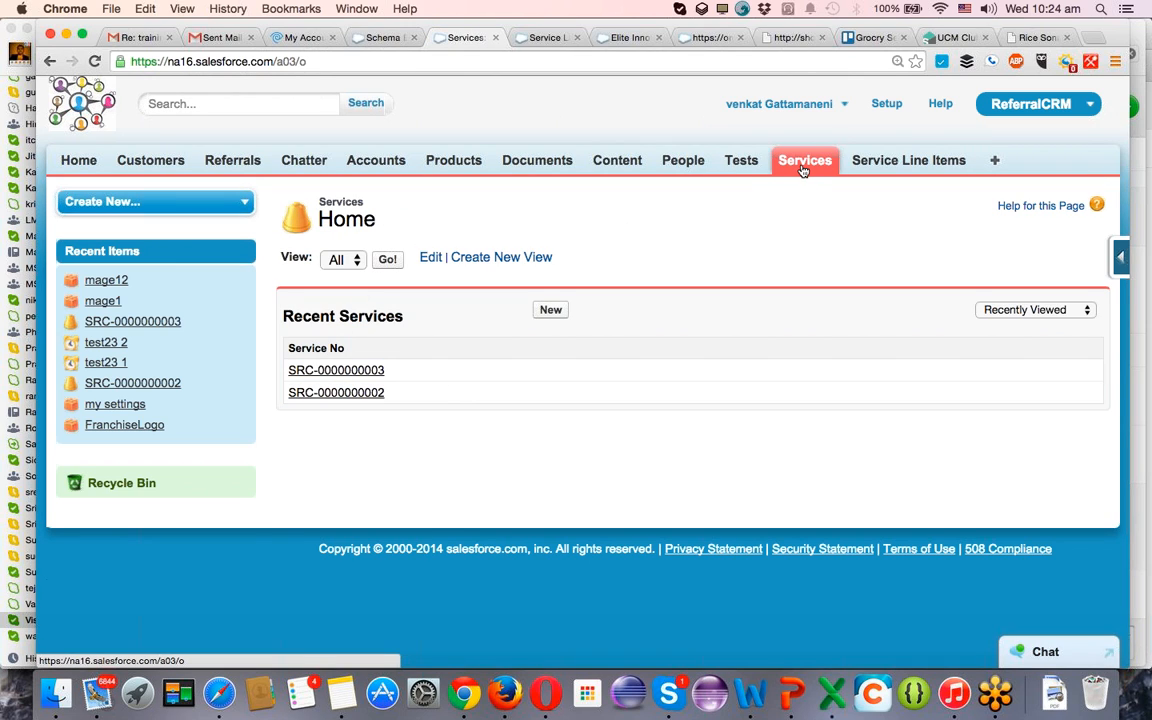
pyautogui.click(324, 373)
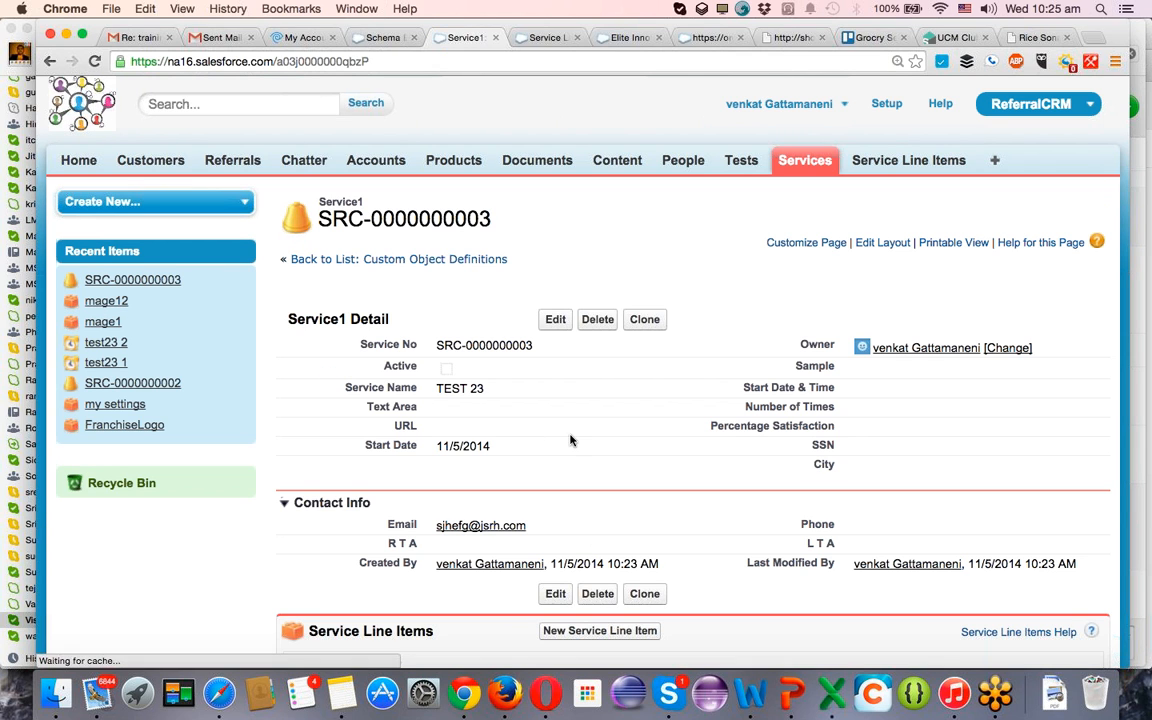
pyautogui.scroll(-5, 538, 380)
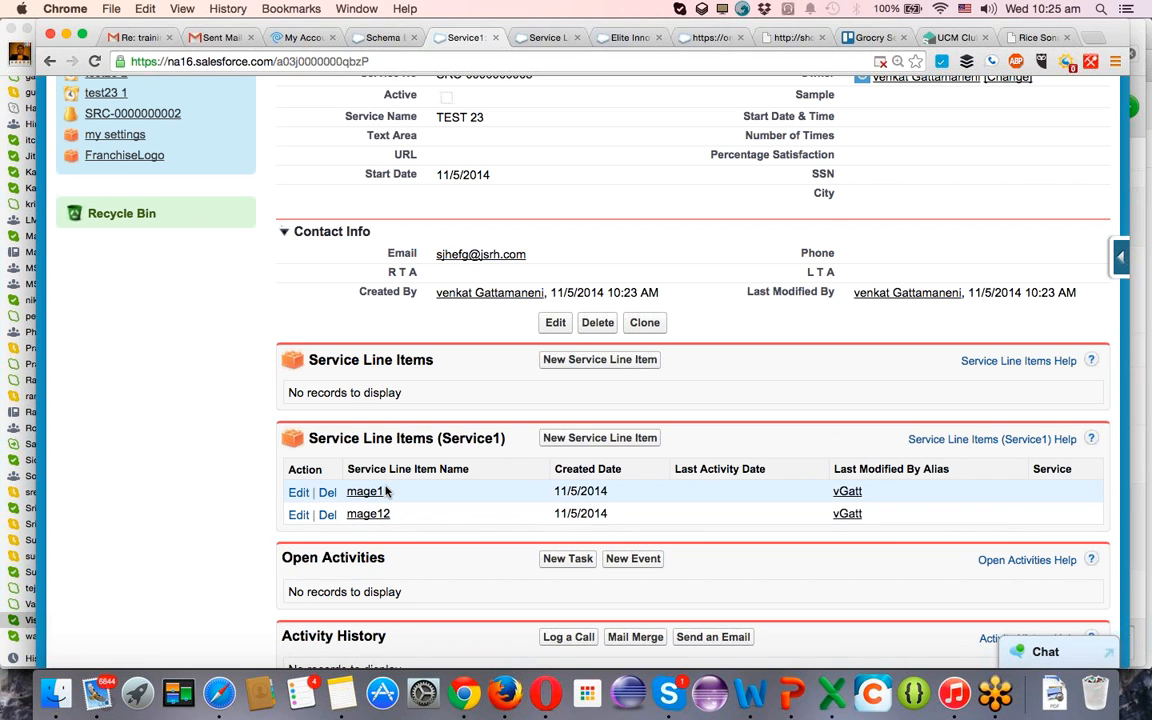
pyautogui.scroll(-2, 385, 487)
pyautogui.scroll(-2, 385, 487)
pyautogui.scroll(7, 385, 490)
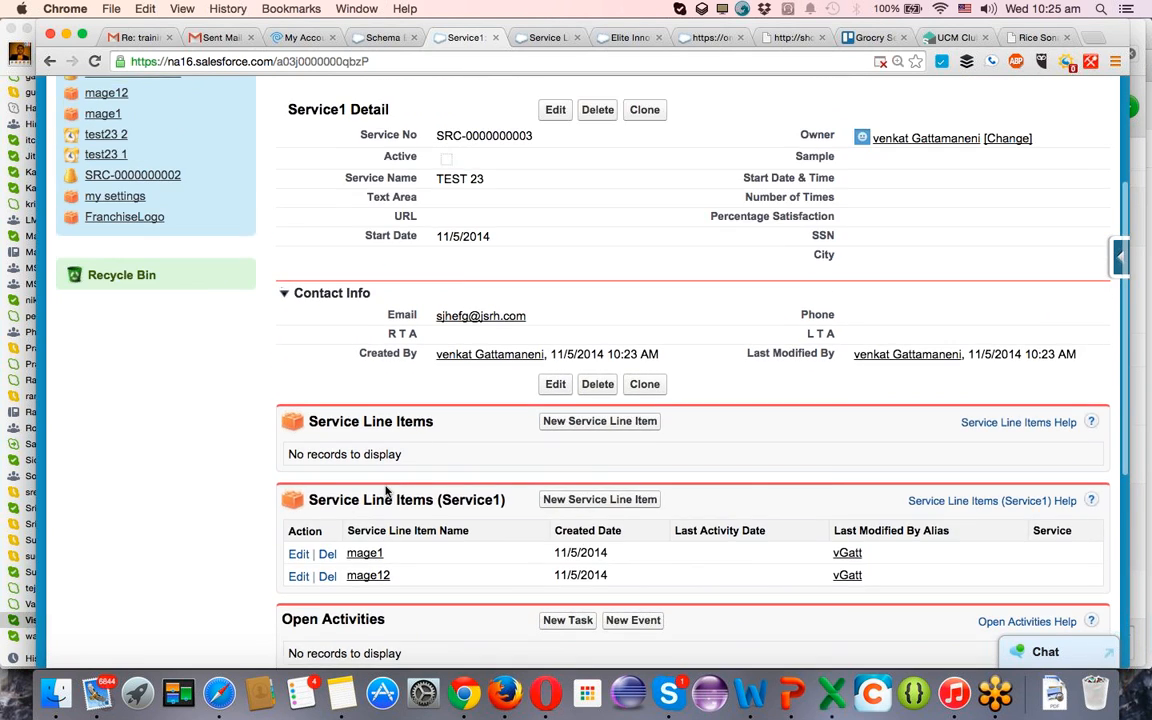
pyautogui.scroll(-6, 402, 580)
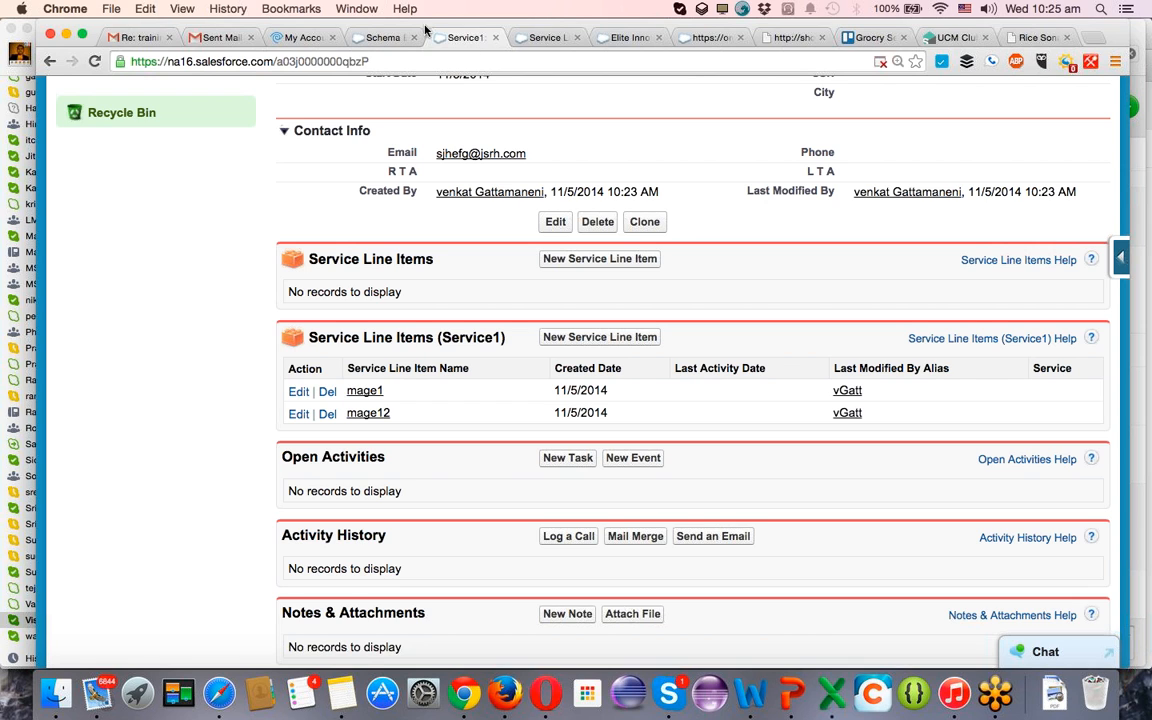
# Check the Service1 relationships in Schema Builder and compare them with the service record's line item and Tests related lists.
pyautogui.click(383, 37)
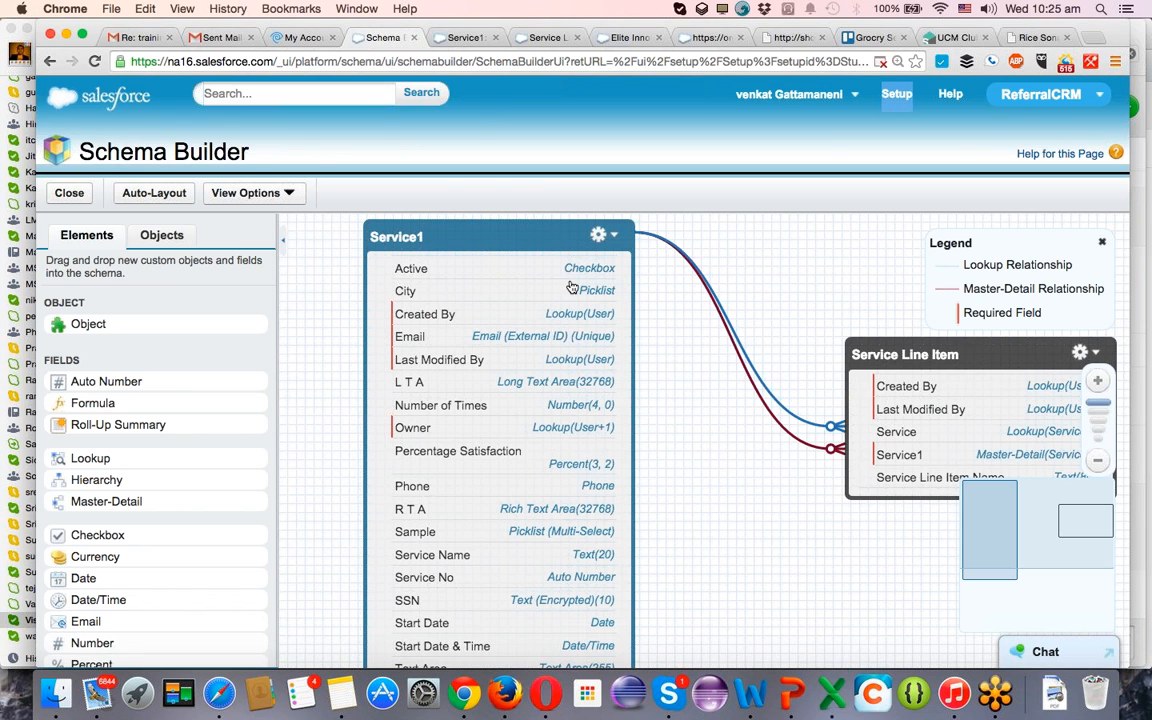
pyautogui.click(466, 37)
pyautogui.scroll(-5, 532, 329)
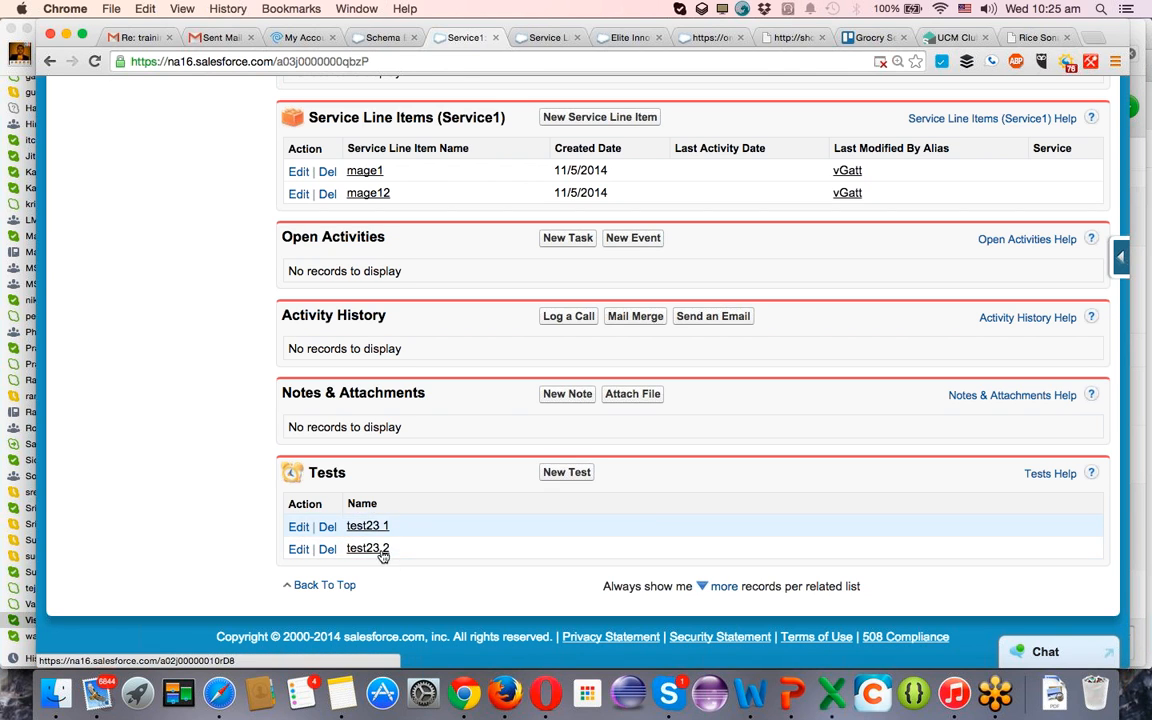
pyautogui.scroll(10, 478, 531)
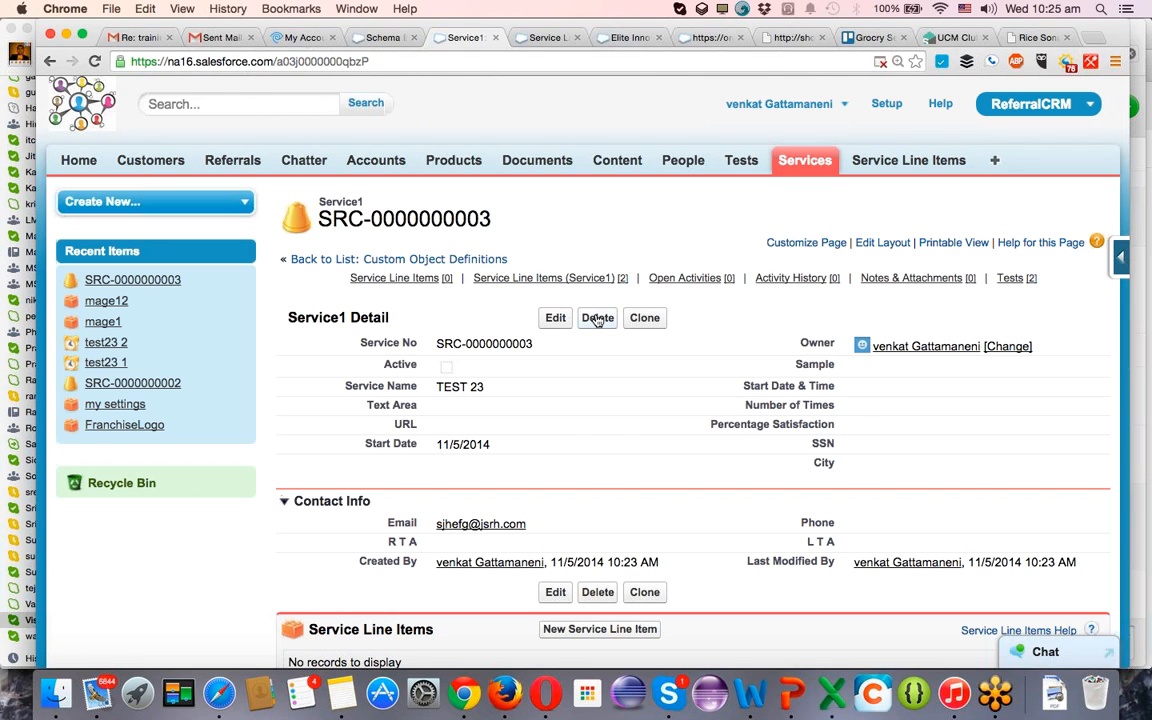
pyautogui.scroll(-4, 597, 320)
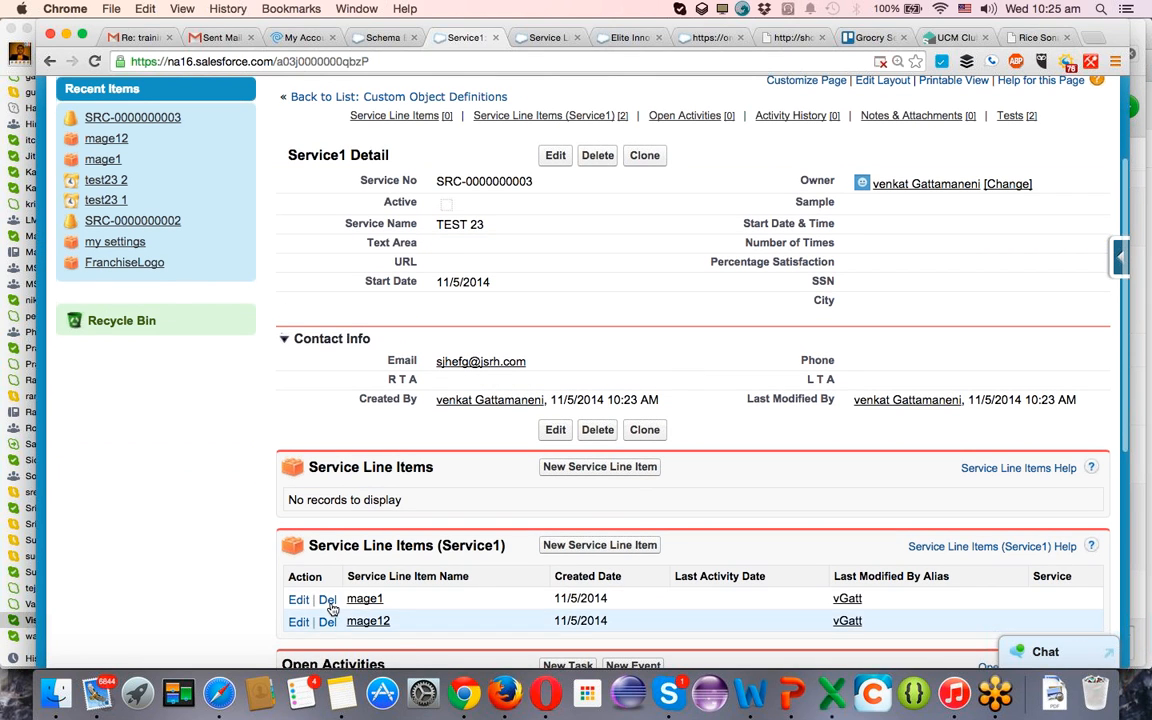
pyautogui.scroll(-10, 388, 592)
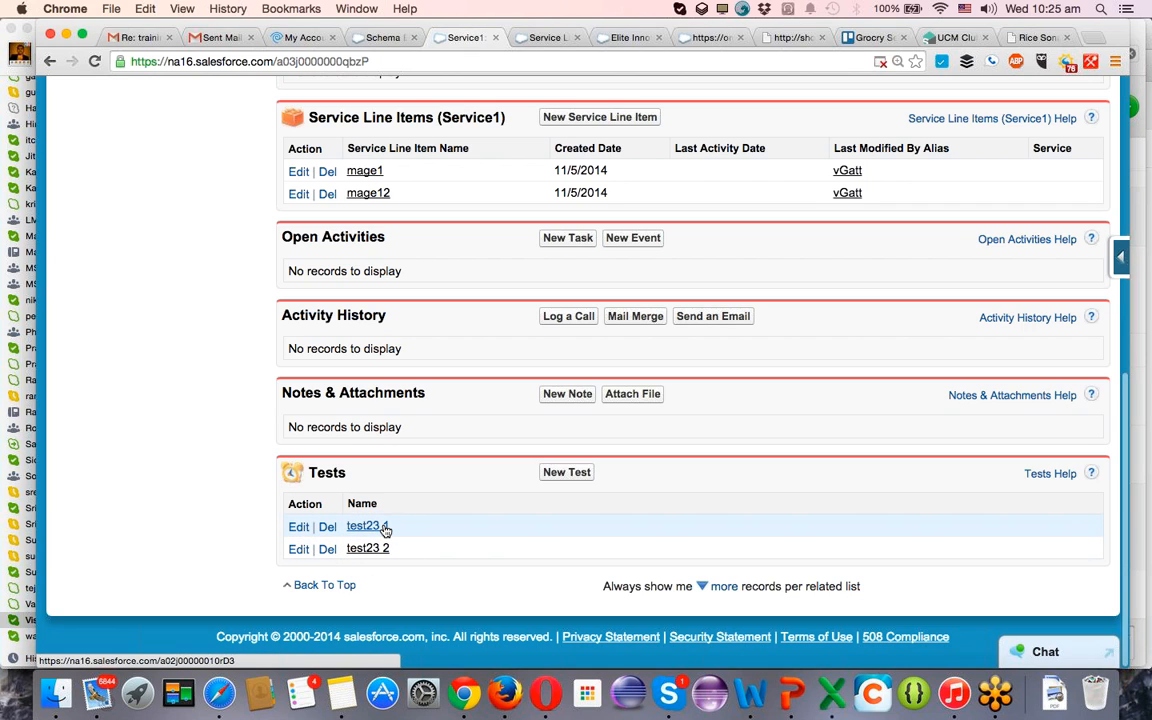
# Open the test23 1 record in a separate browser tab and preview the service linked in its Service1 field.
pyautogui.keyDown('super'); pyautogui.click(385, 528); pyautogui.keyUp('super')
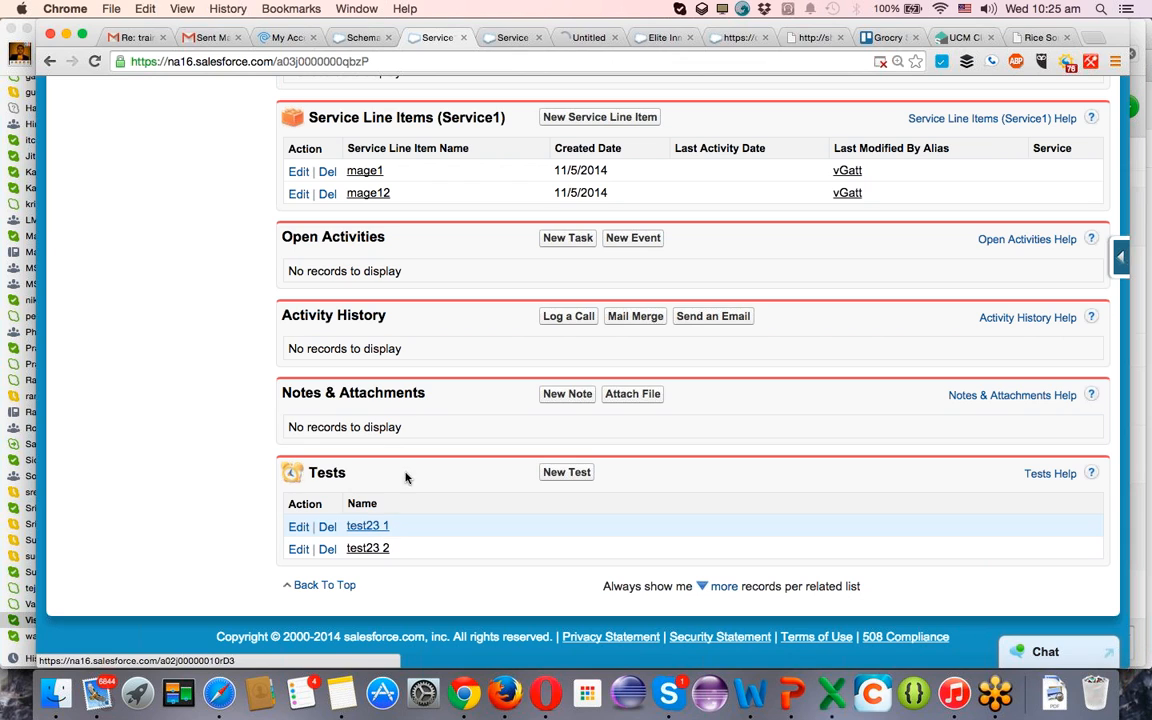
pyautogui.click(588, 39)
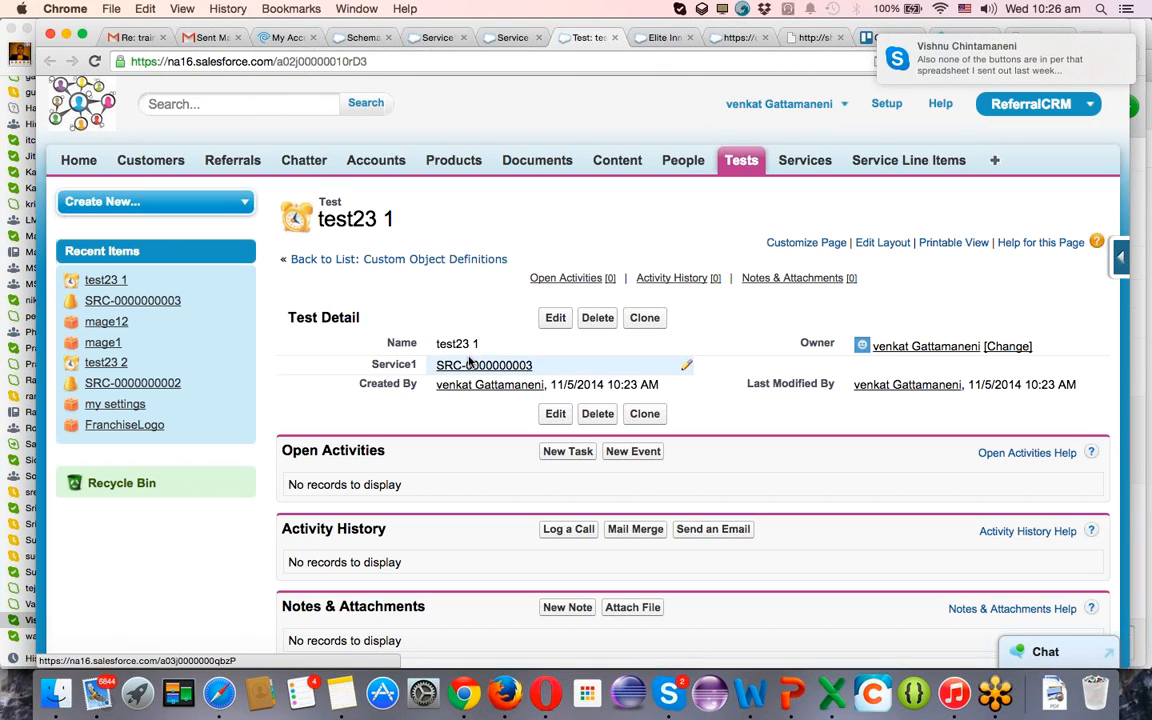
pyautogui.moveTo(482, 365)
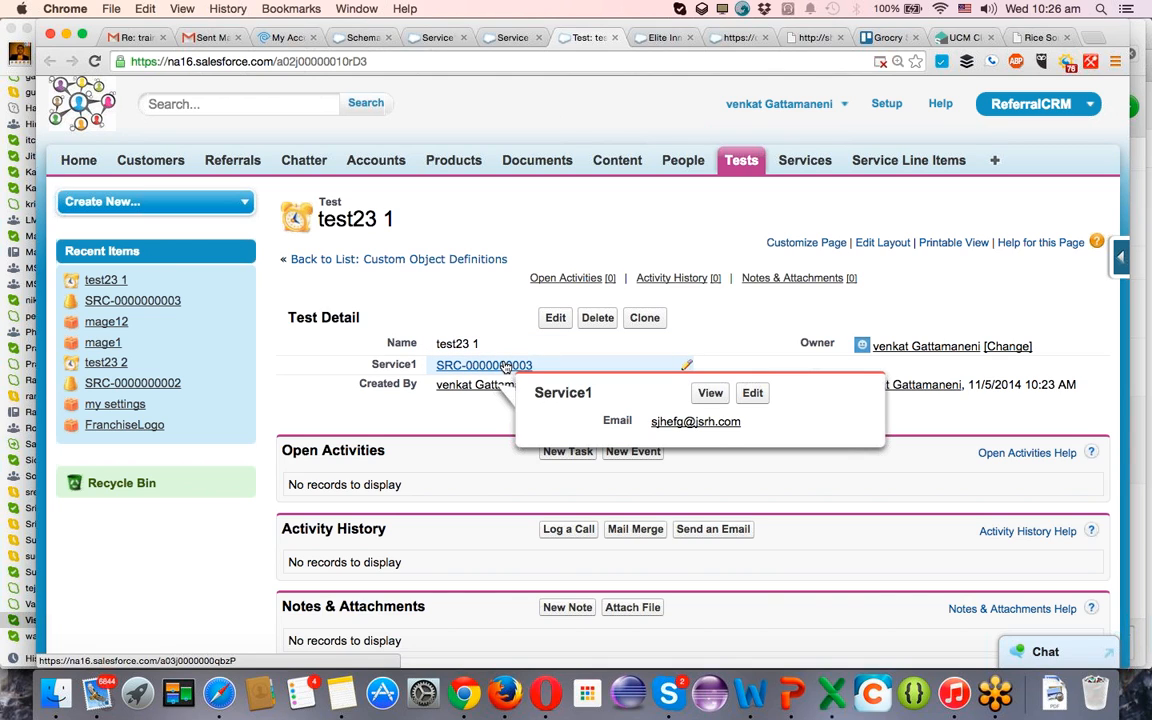
# Go back to the TEST 23 service record, delete it and confirm the deletion.
pyautogui.click(500, 38)
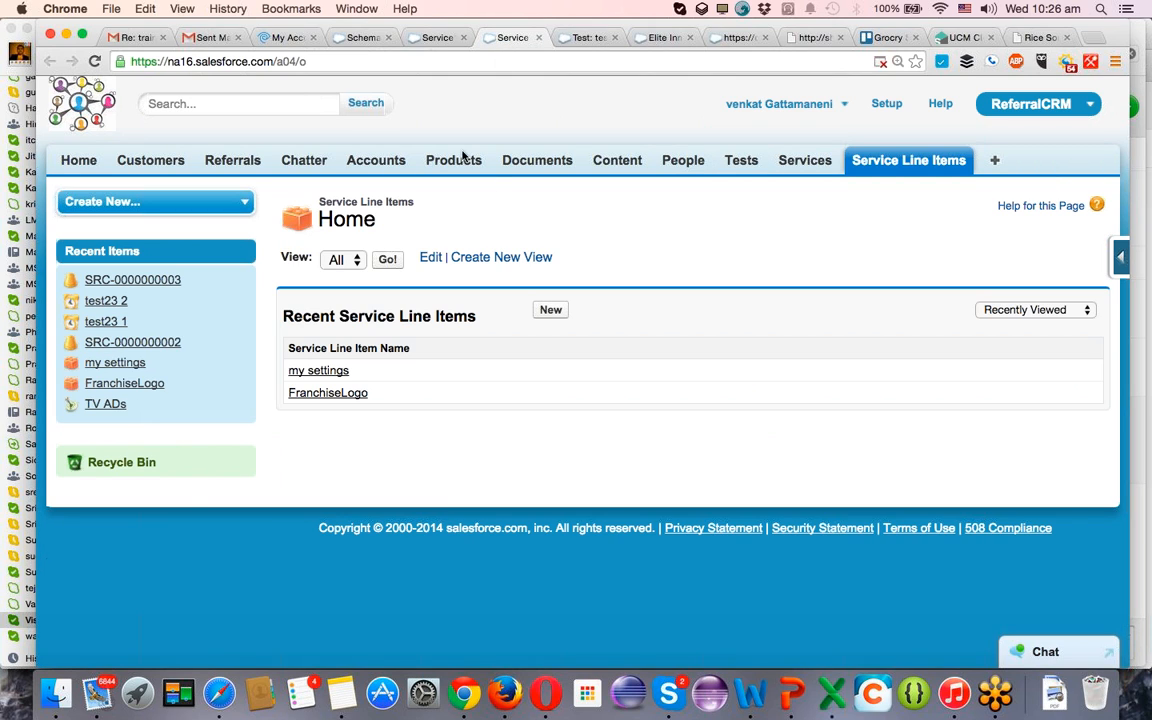
pyautogui.click(437, 37)
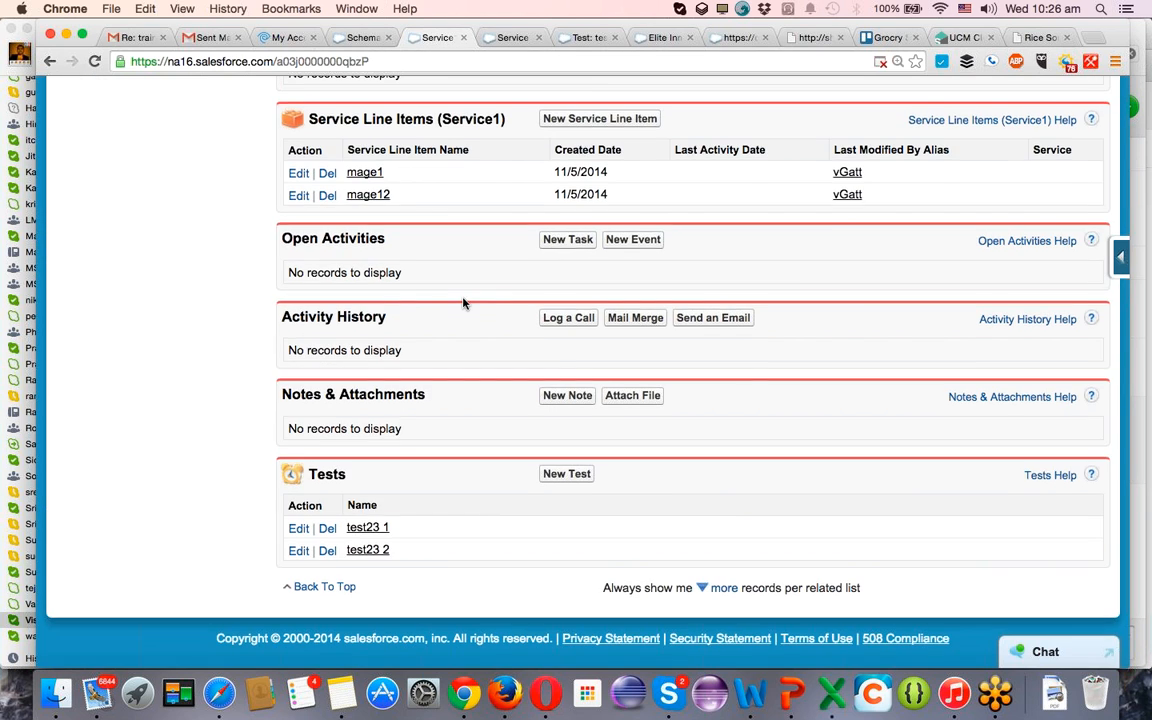
pyautogui.scroll(10, 463, 300)
pyautogui.click(595, 319)
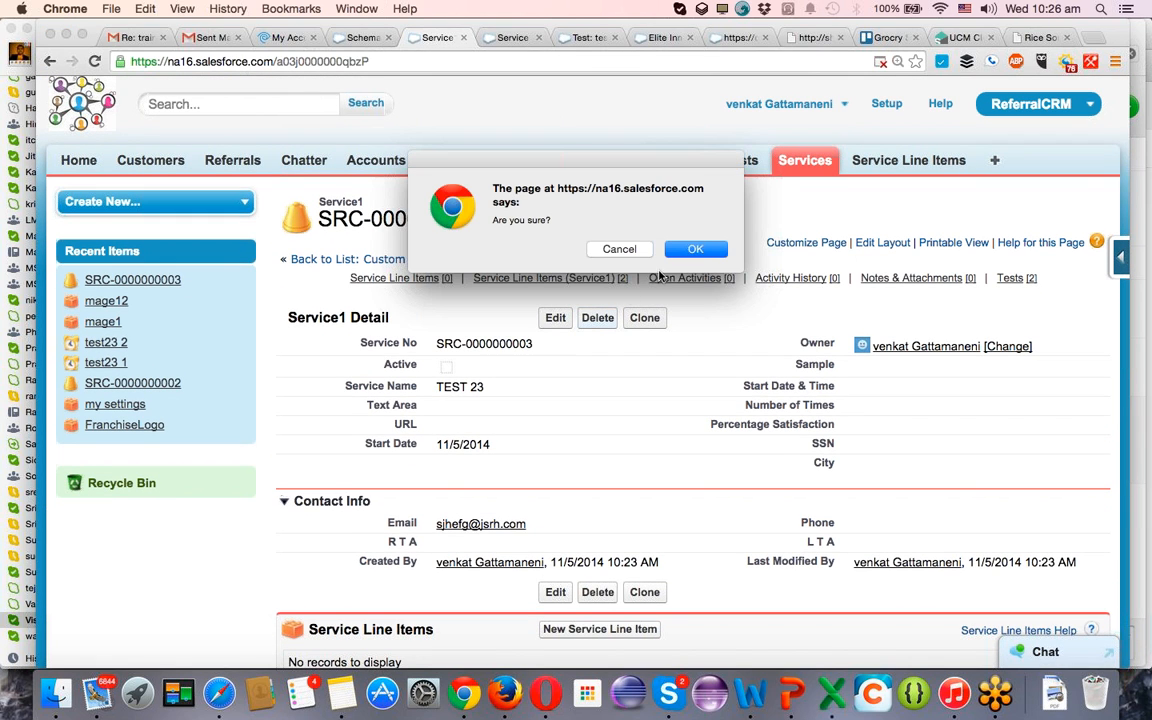
pyautogui.click(695, 255)
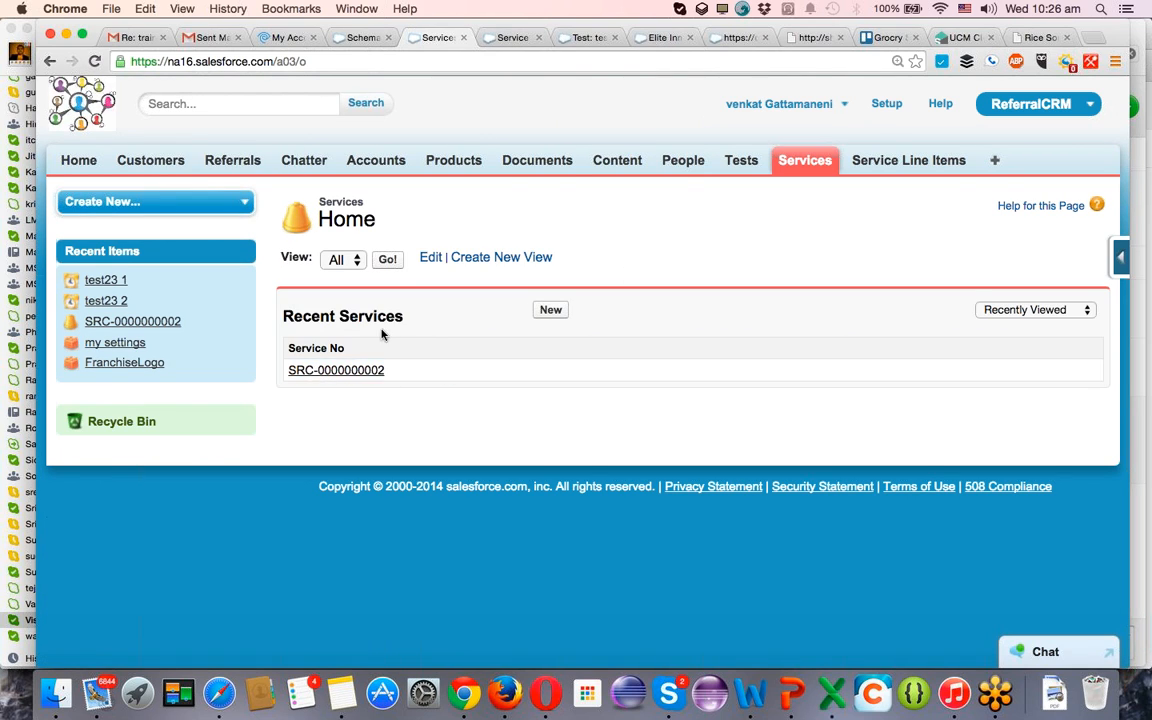
# List all services and all tests to check which records remain after the deletion.
pyautogui.click(391, 264)
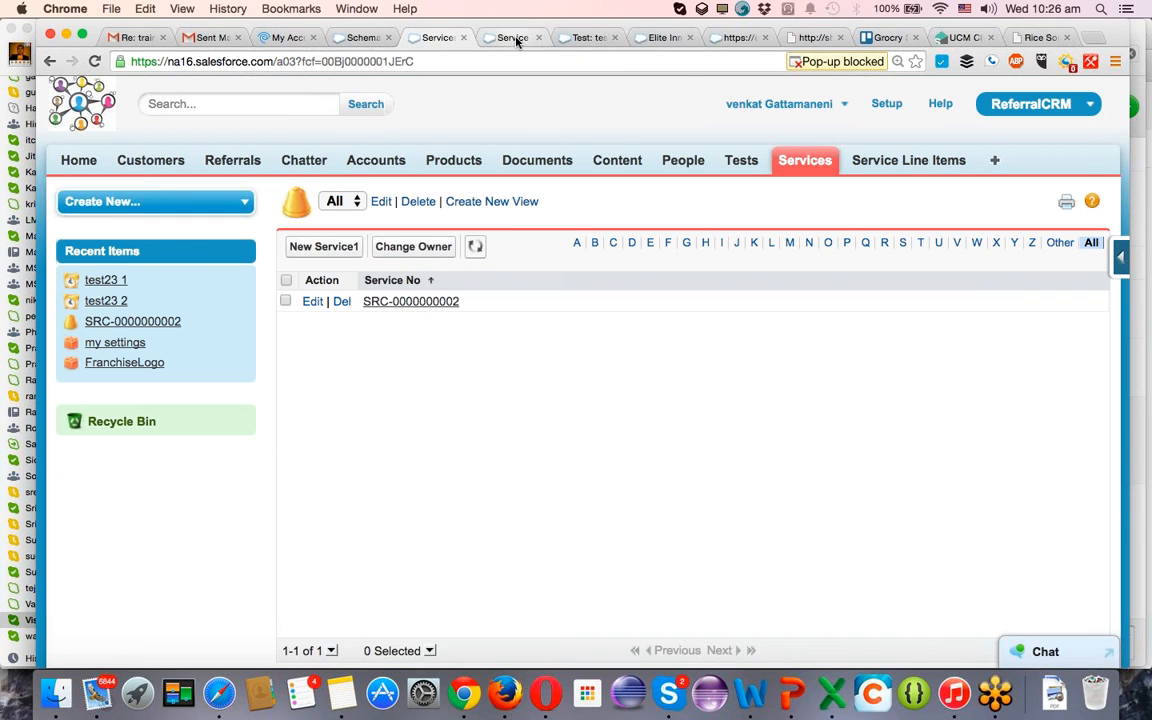
pyautogui.click(513, 38)
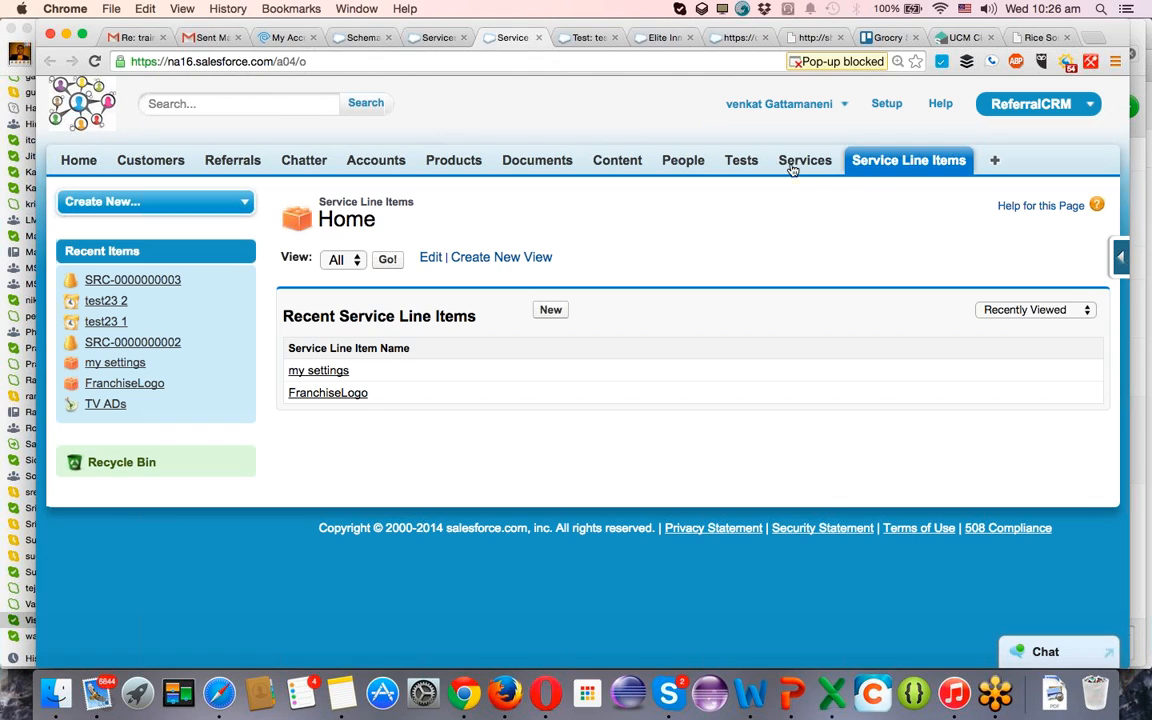
pyautogui.click(746, 162)
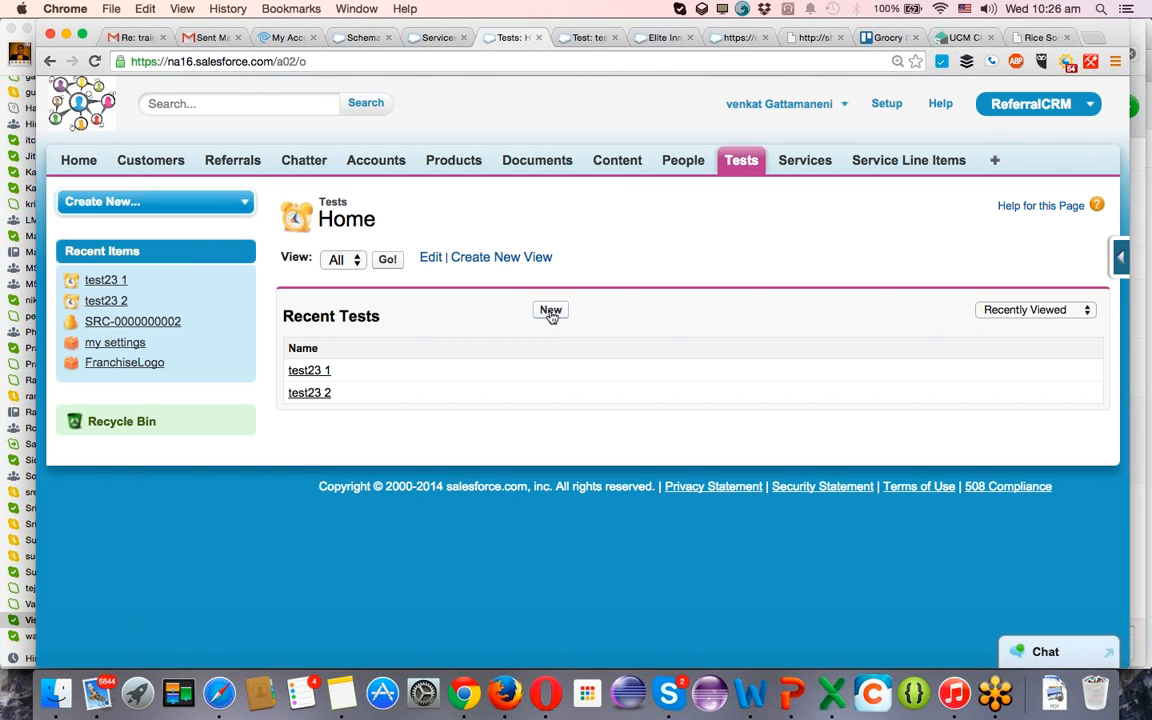
pyautogui.click(387, 259)
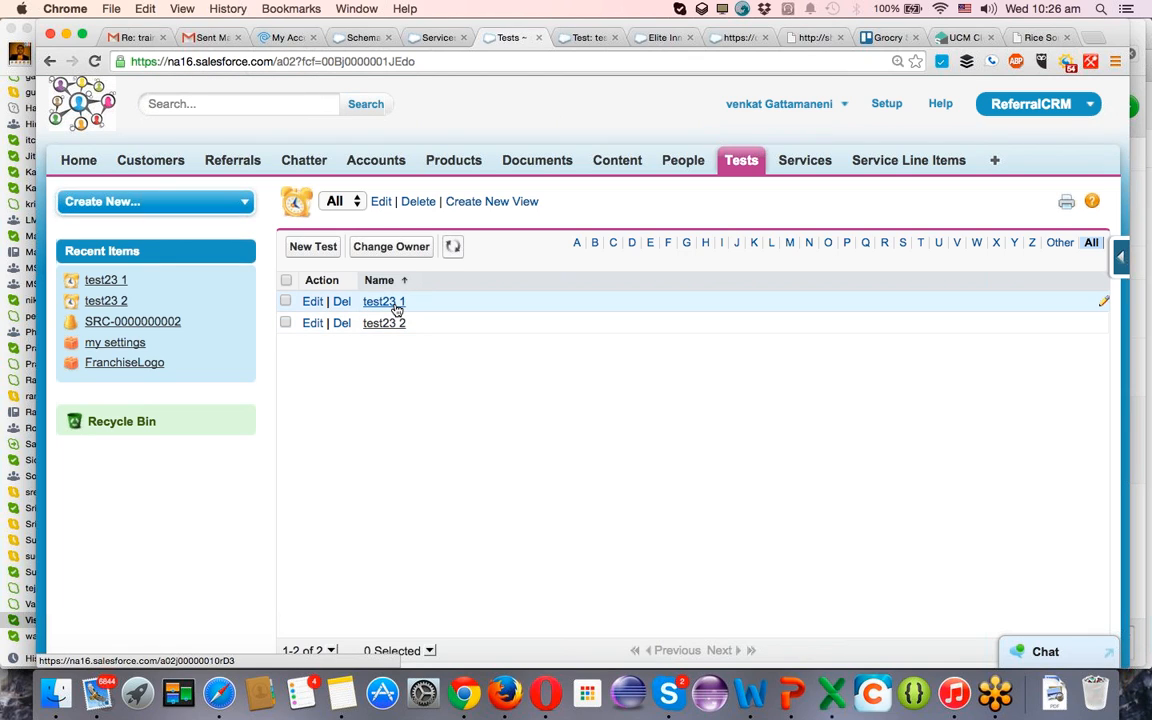
# Open the test23 1 record in a separate browser tab to check its Service1 field, and list all service line items.
pyautogui.keyDown('super'); pyautogui.click(390, 302); pyautogui.keyUp('super')
pyautogui.hotkey('ctrl', 'Tab')
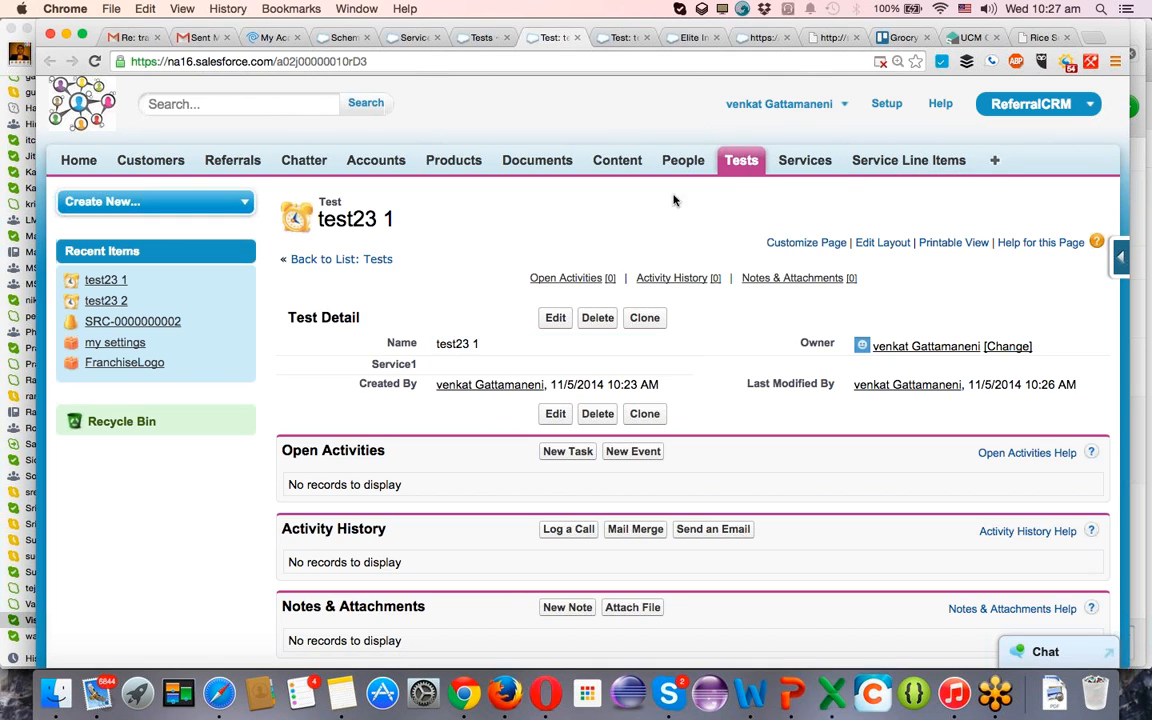
pyautogui.click(895, 165)
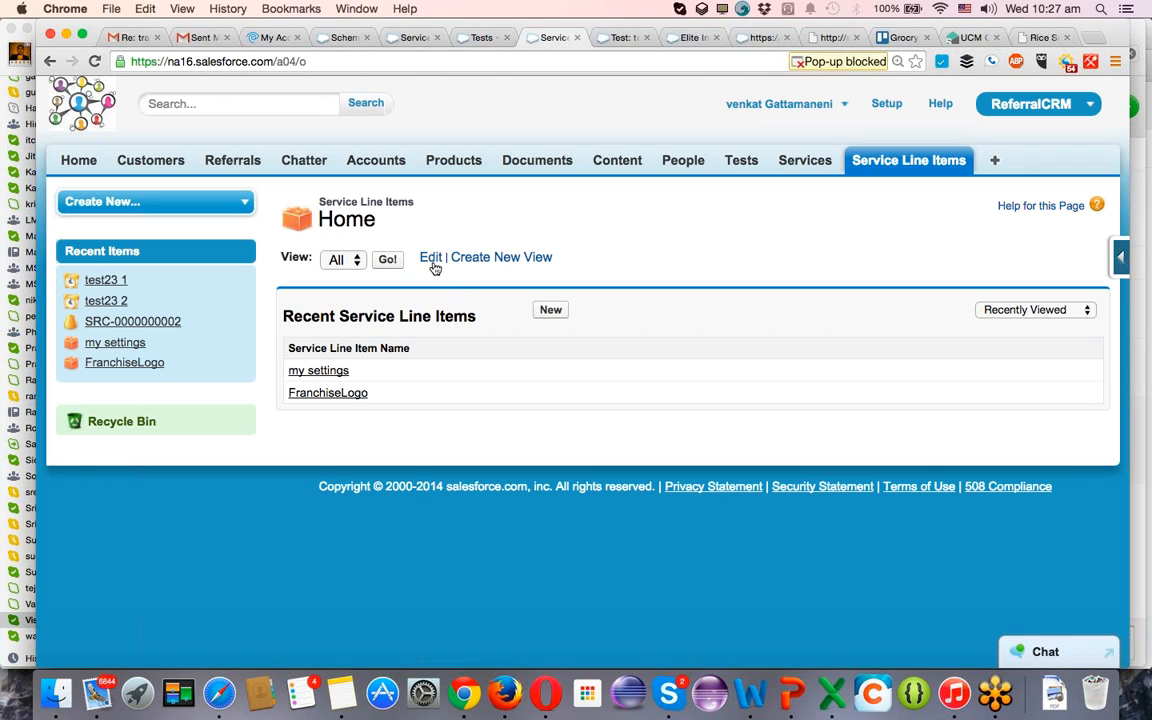
pyautogui.click(388, 259)
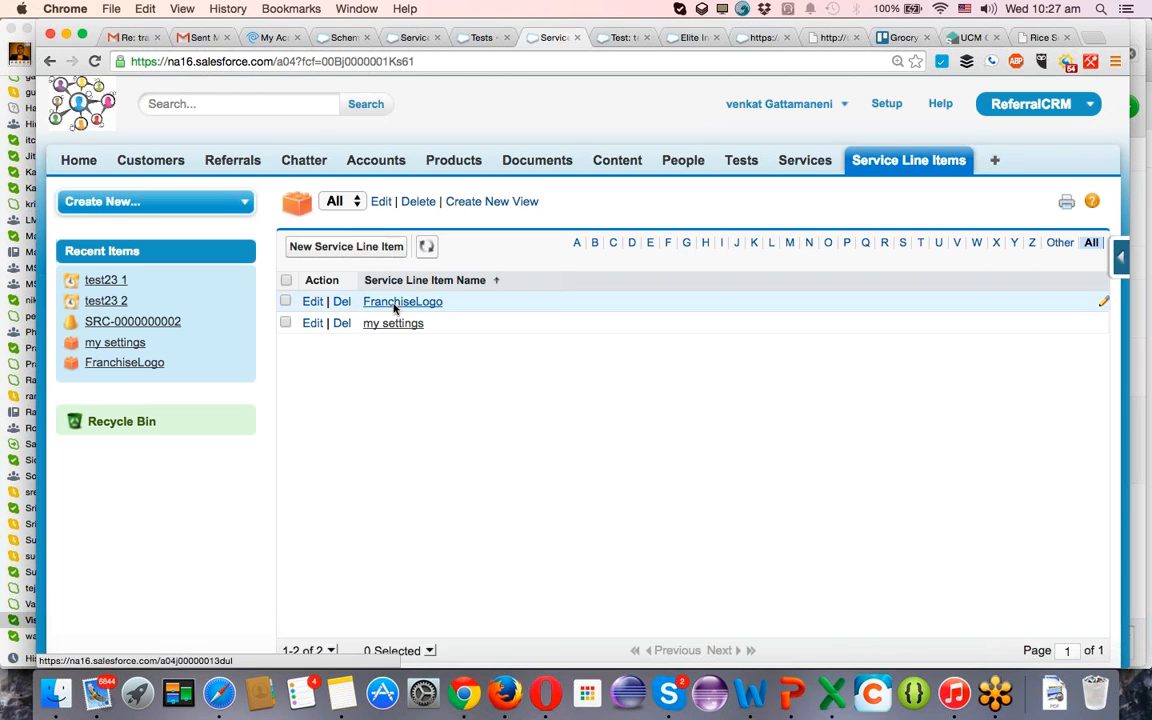
pyautogui.keyDown('super'); pyautogui.click(103, 424); pyautogui.keyUp('super')
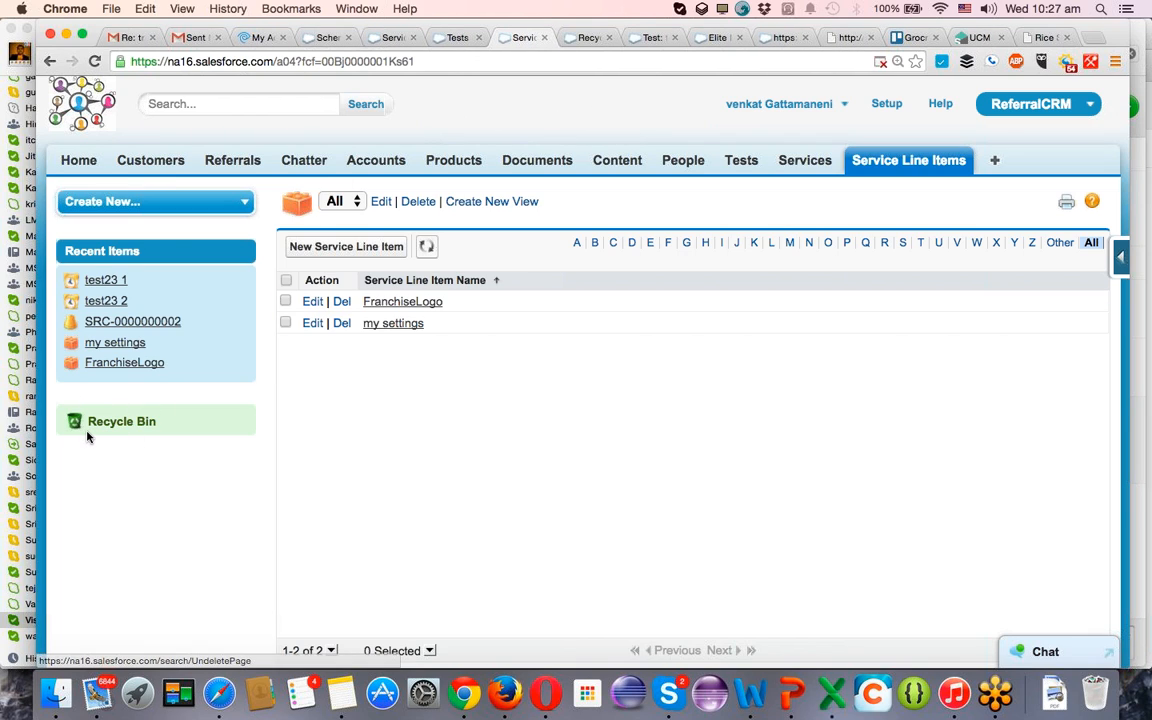
pyautogui.click(587, 38)
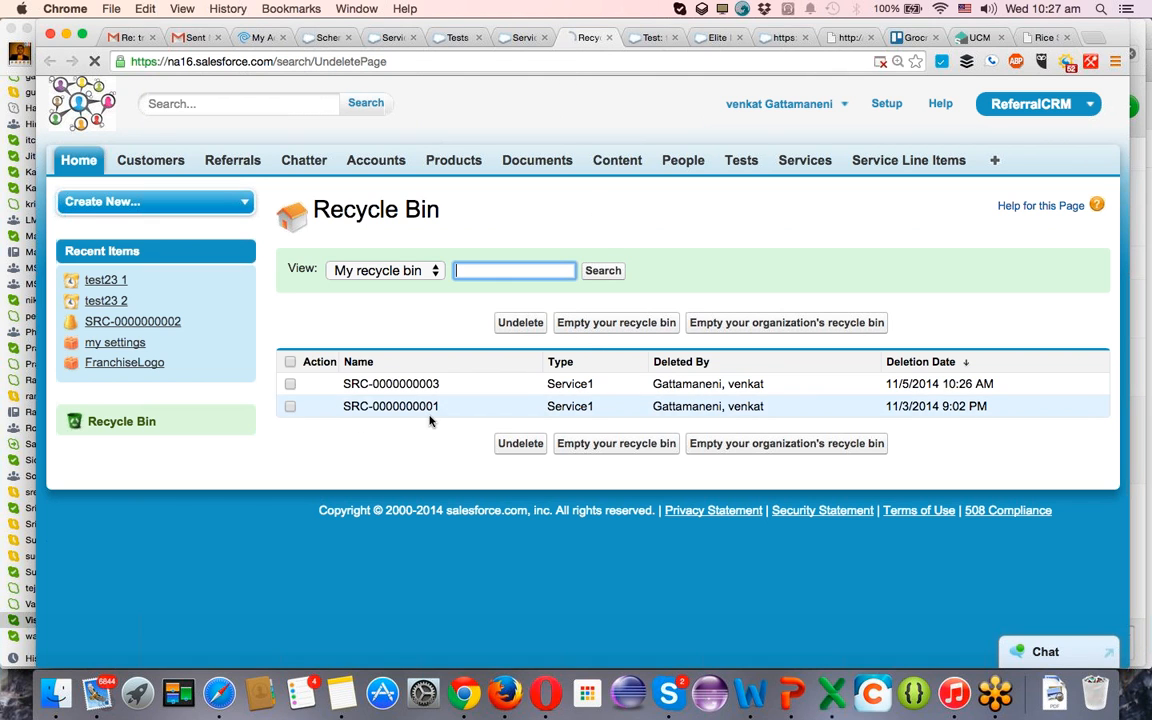
pyautogui.click(289, 386)
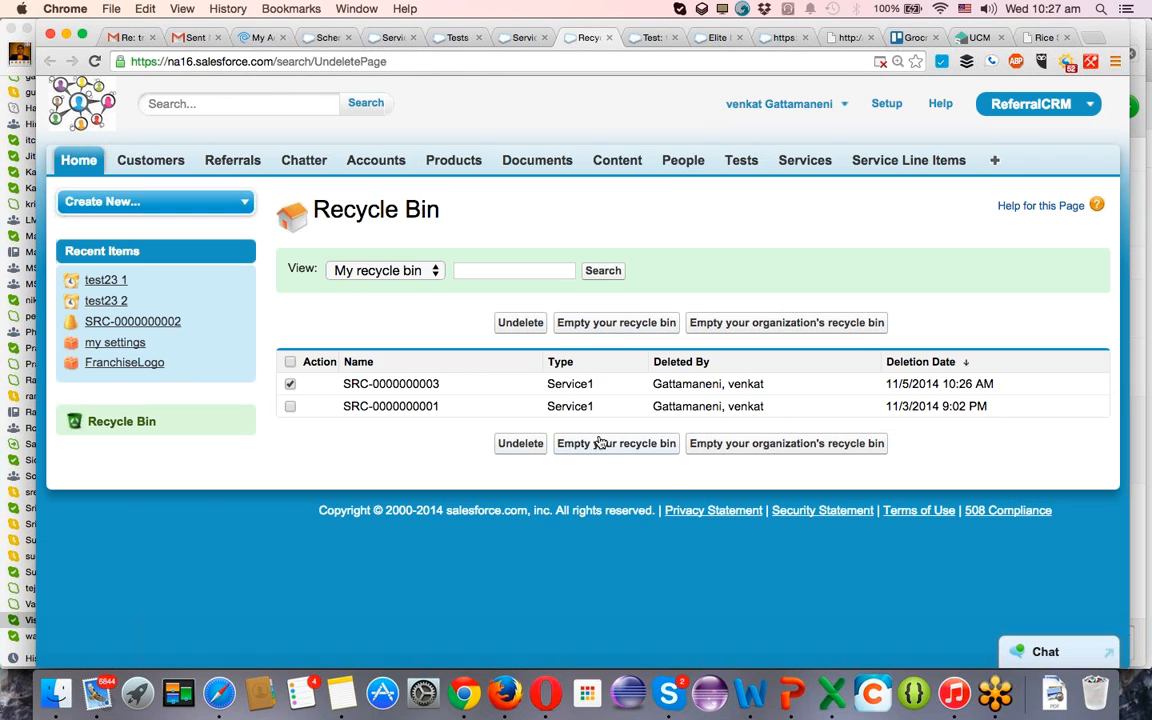
pyautogui.click(521, 444)
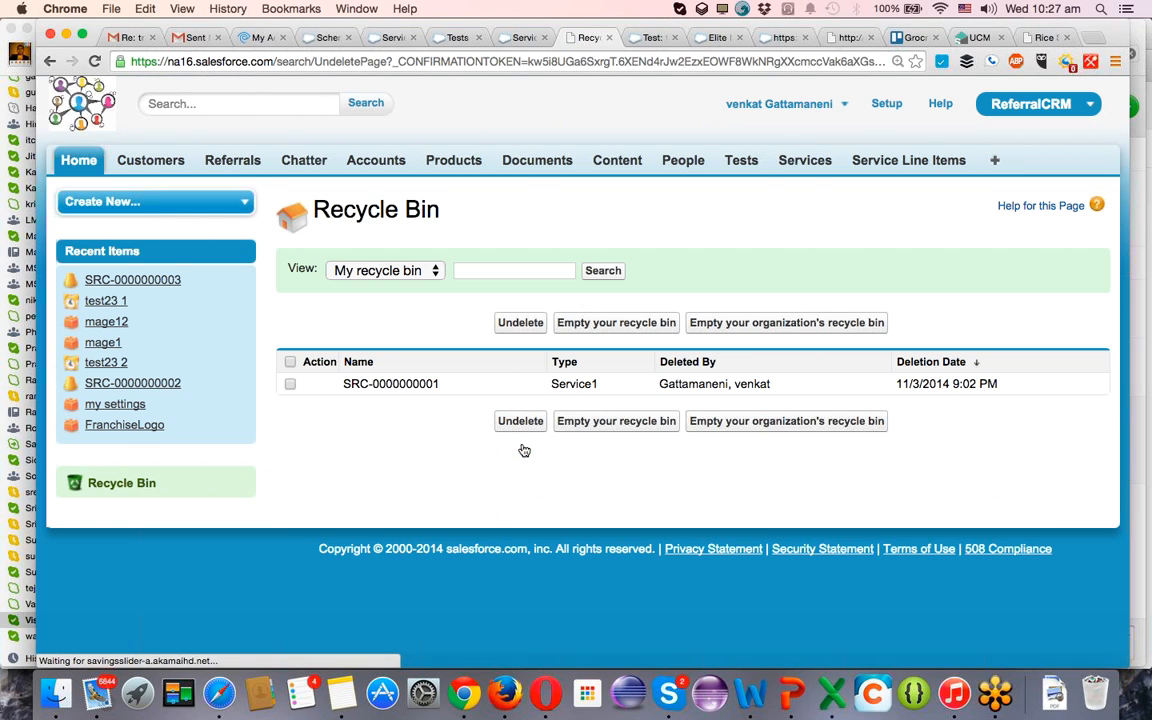
pyautogui.click(520, 38)
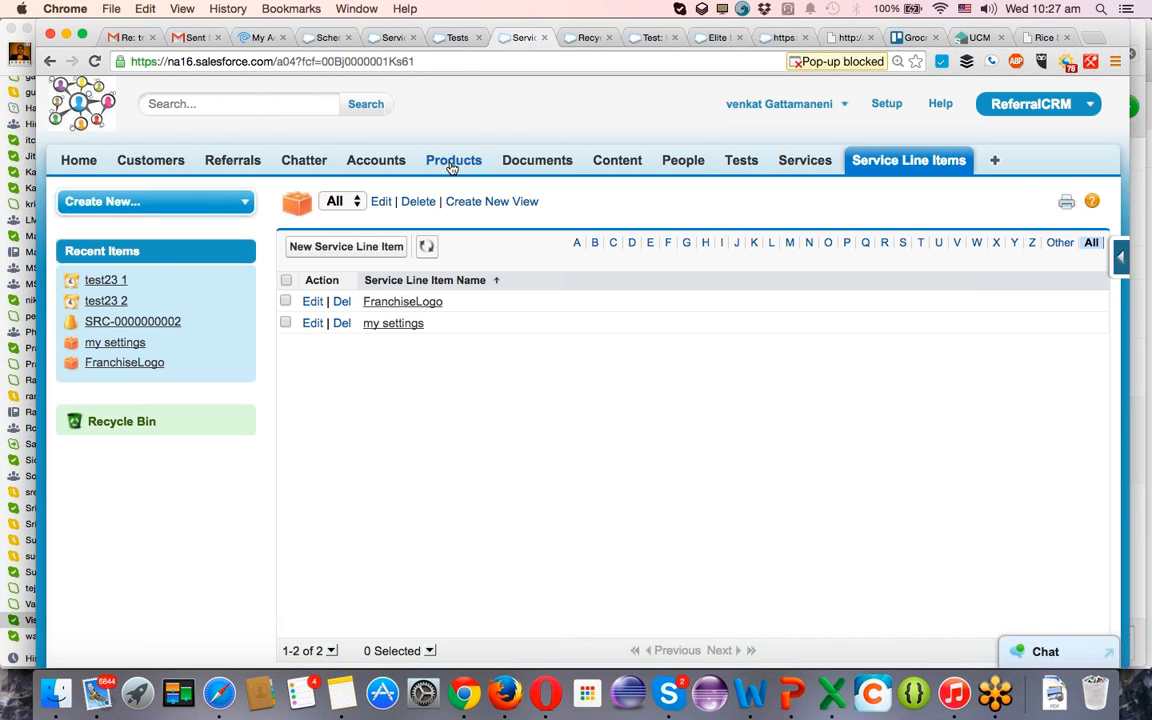
pyautogui.click(803, 165)
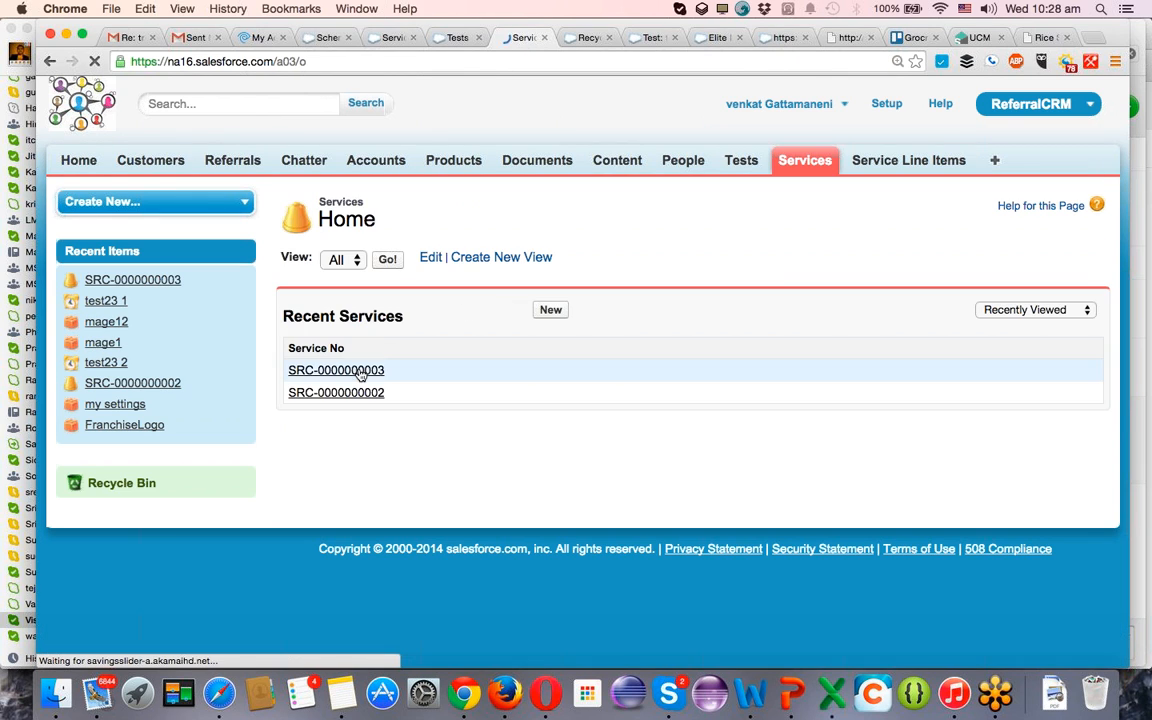
pyautogui.click(358, 371)
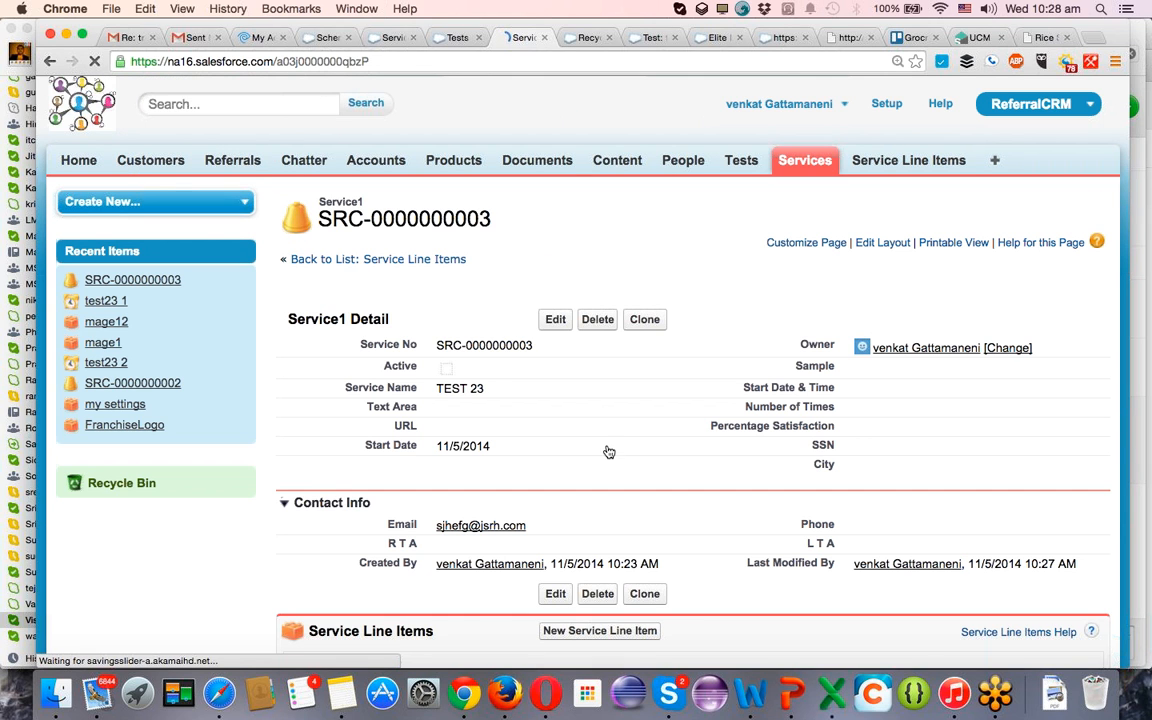
pyautogui.scroll(-5, 608, 452)
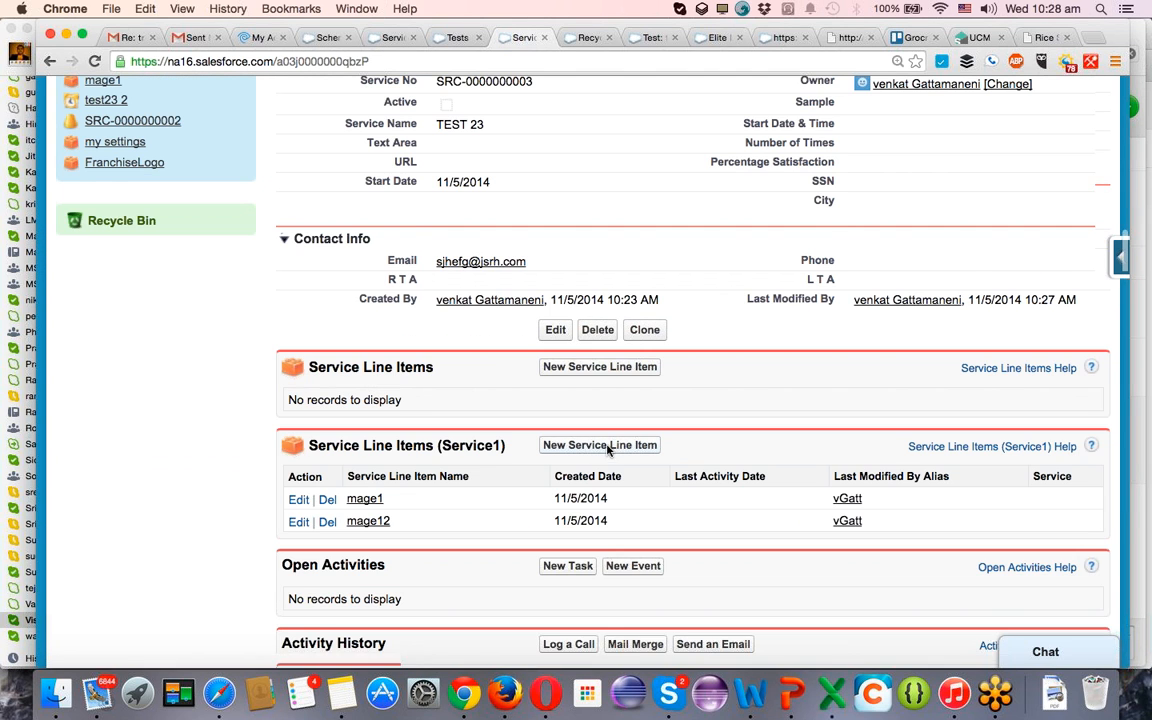
pyautogui.scroll(-2, 608, 452)
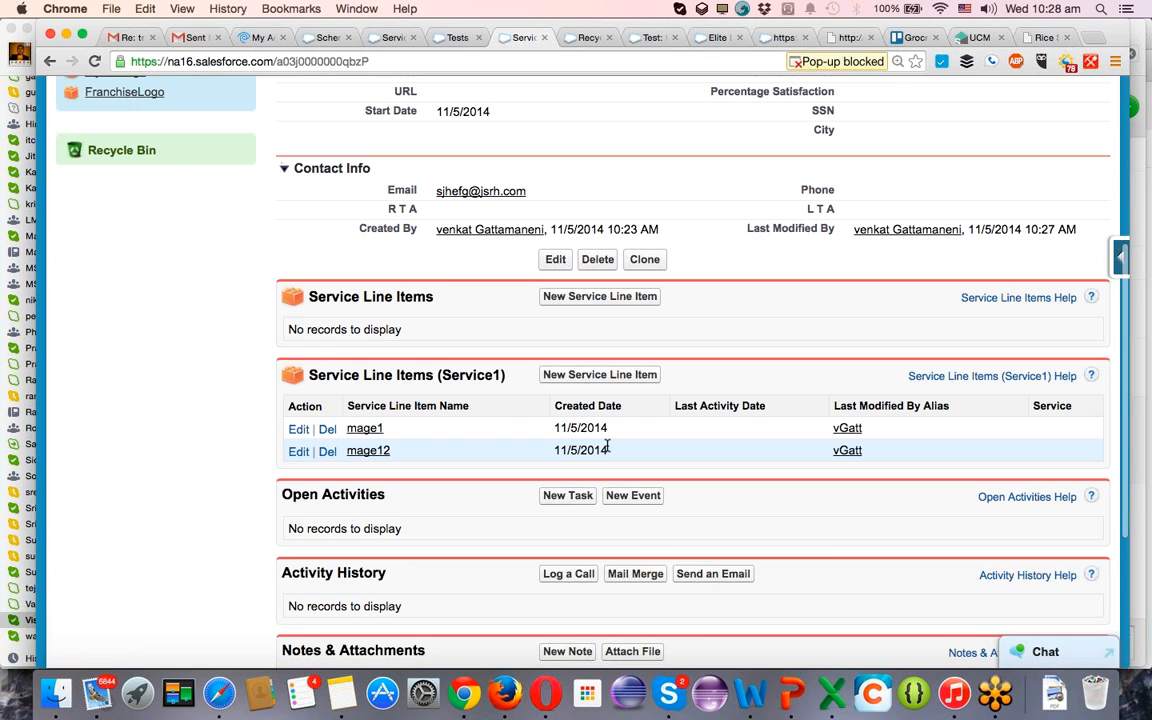
pyautogui.scroll(1, 347, 437)
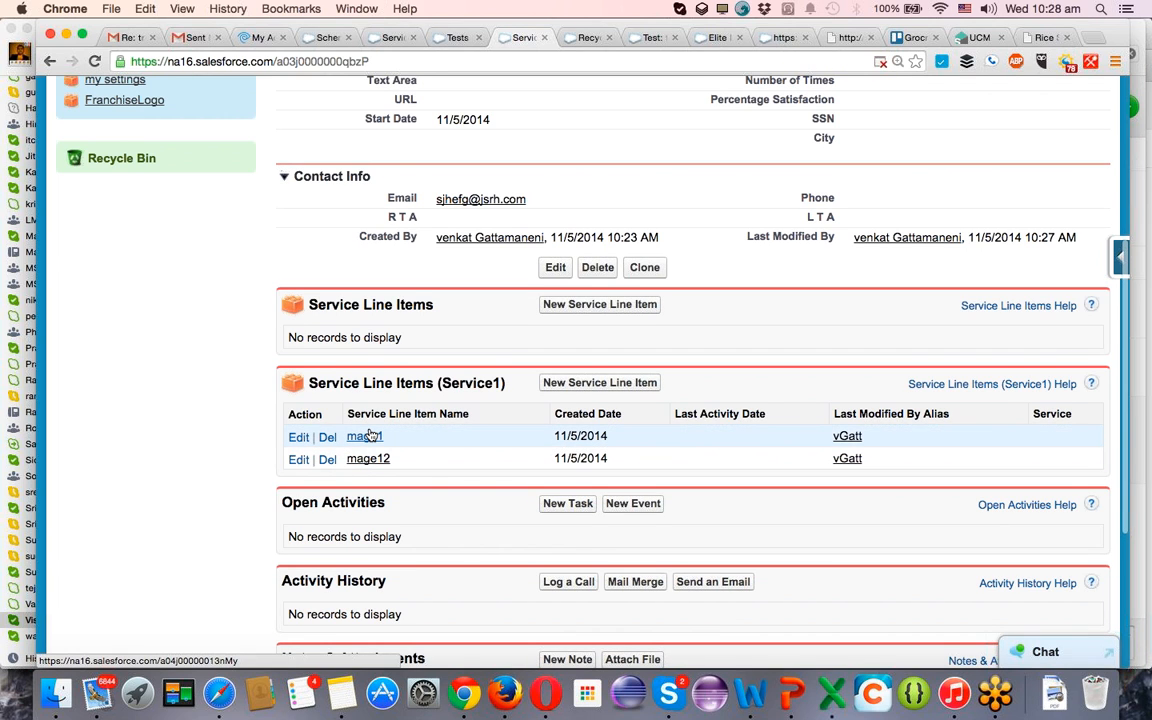
pyautogui.scroll(5, 385, 410)
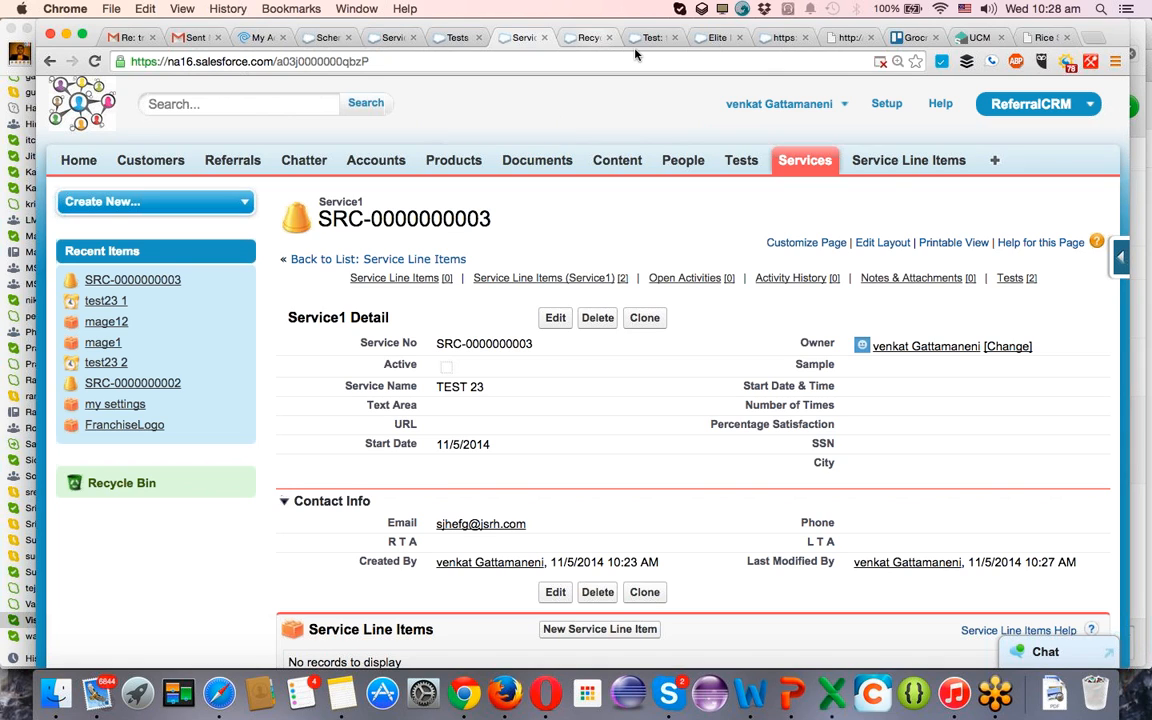
# Open the mage12 service line item and the test23 1 test to check the Service1 field on each.
pyautogui.click(890, 163)
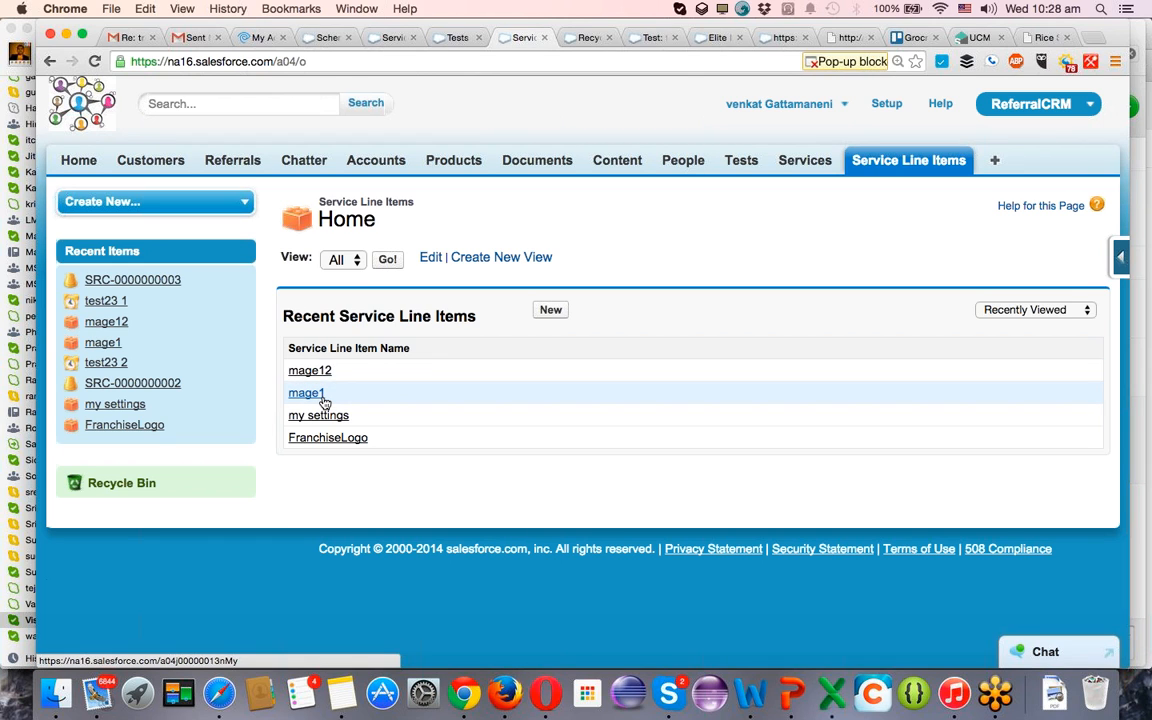
pyautogui.click(310, 371)
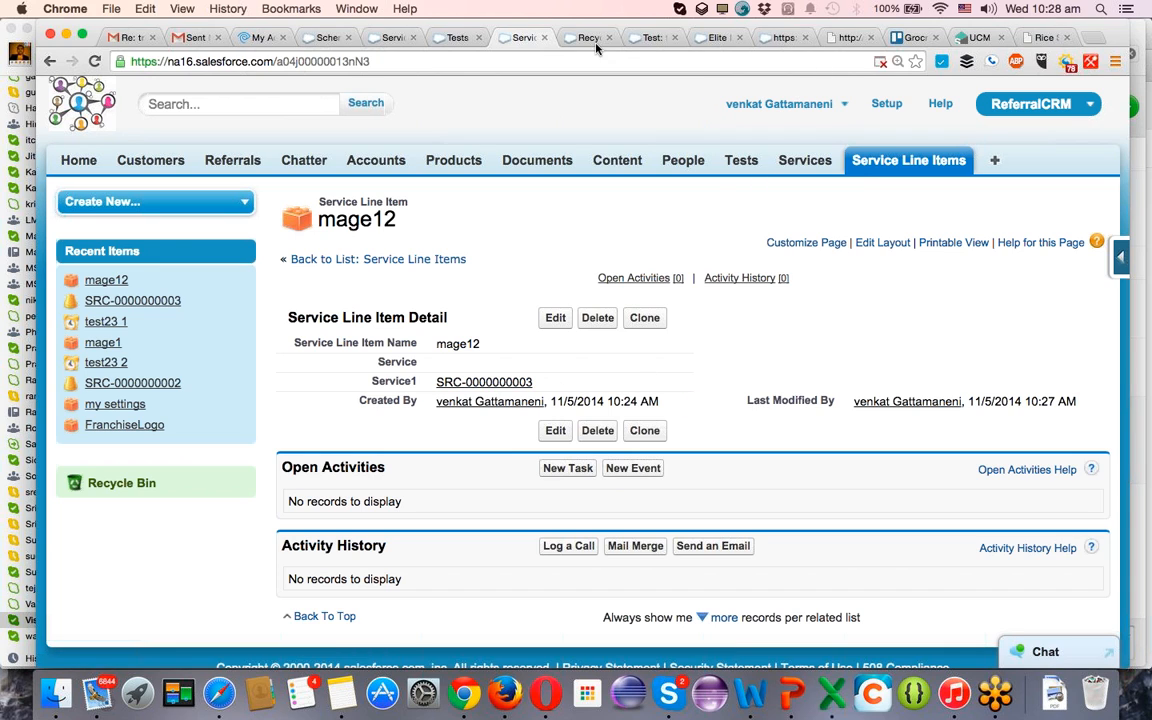
pyautogui.click(743, 166)
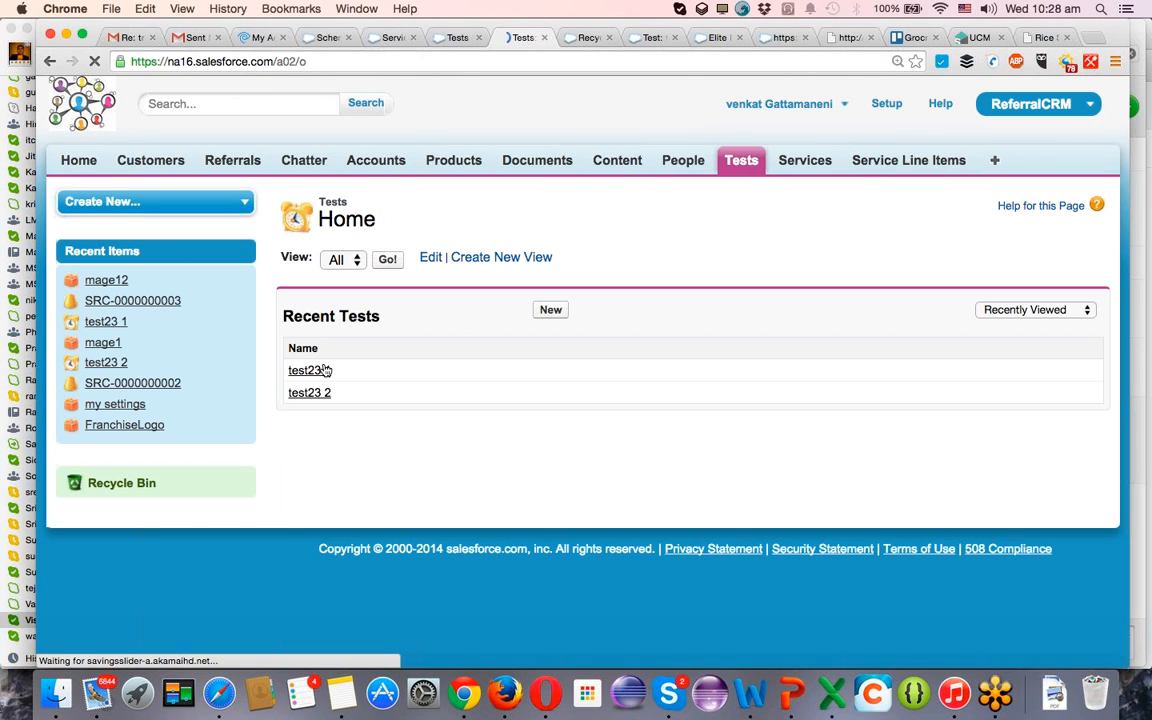
pyautogui.click(318, 371)
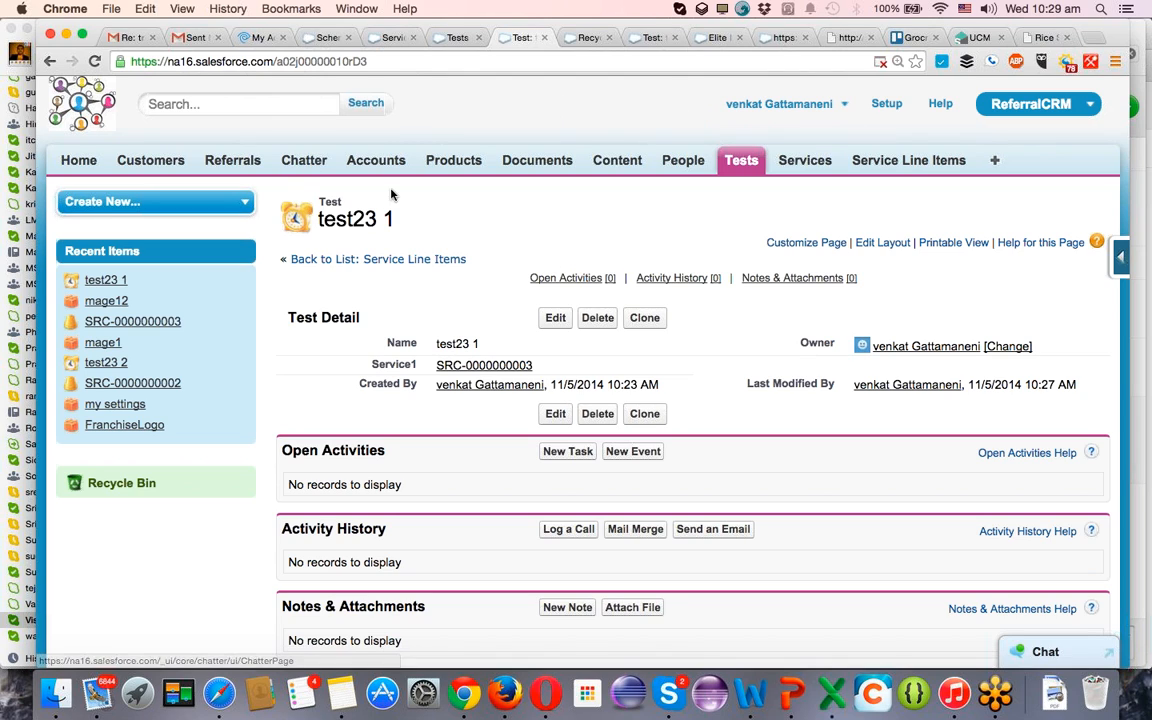
# Search the computer for "sche" and open the Salesforce Training Schedule - ERMClouds document in Word.
pyautogui.click(1100, 10)
pyautogui.write('sche')
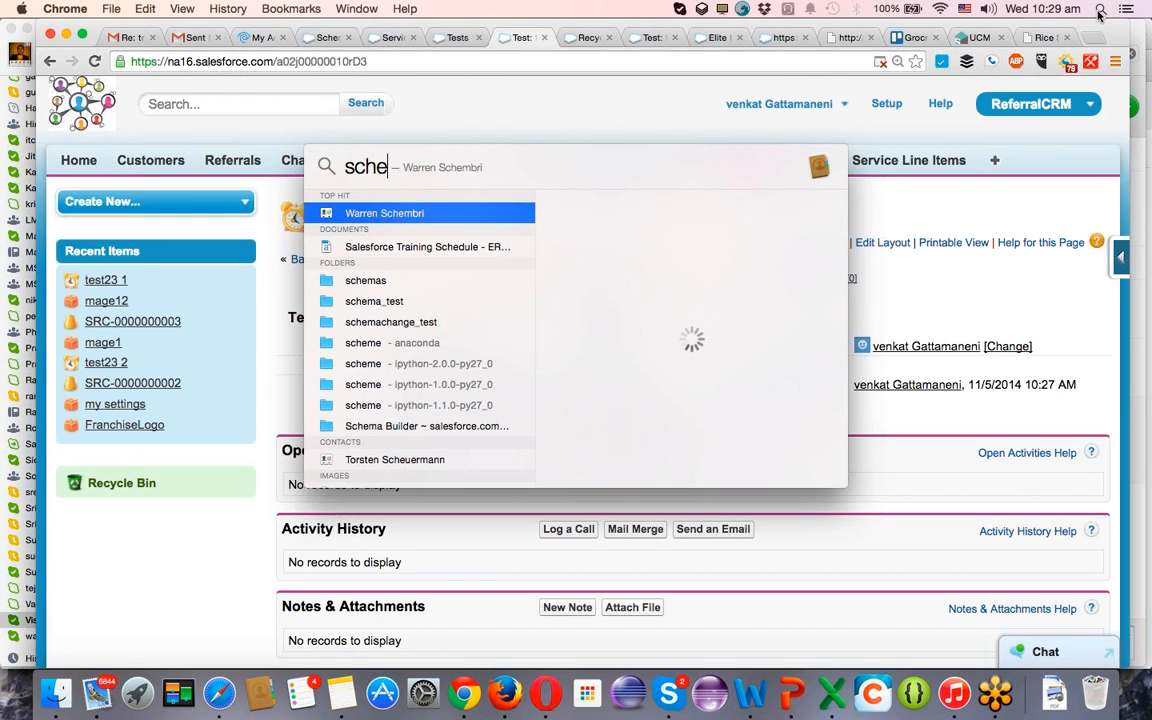
pyautogui.press('Down')
pyautogui.press('Return')
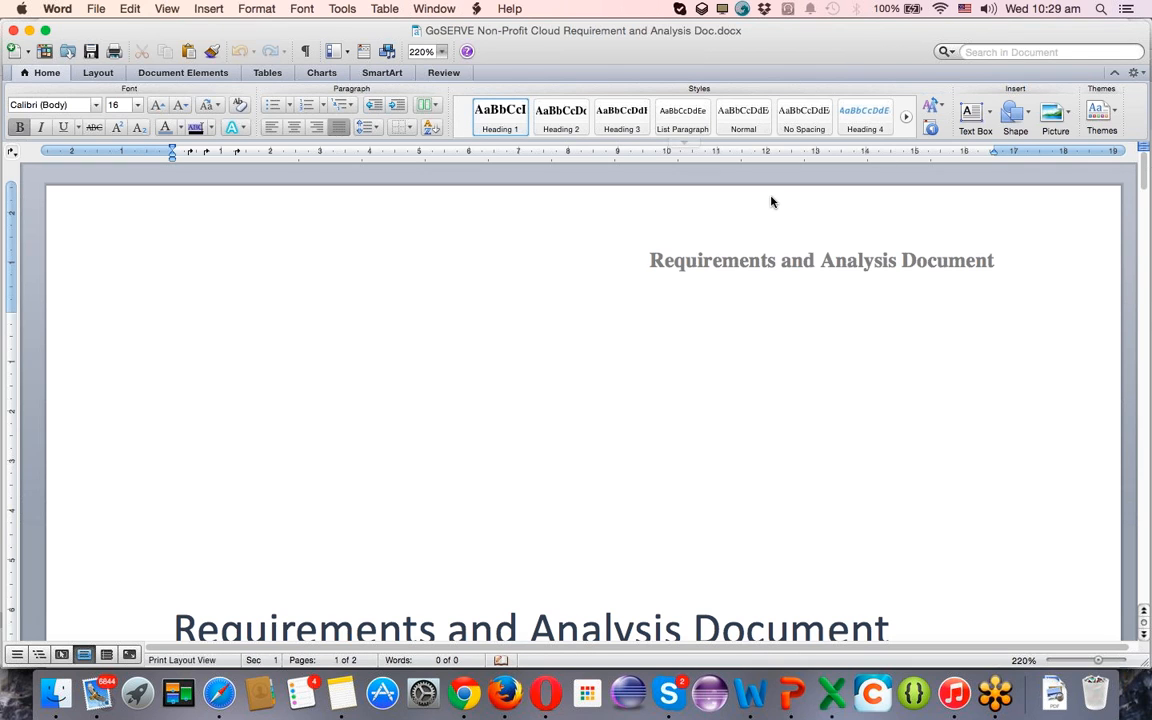
pyautogui.click(29, 31)
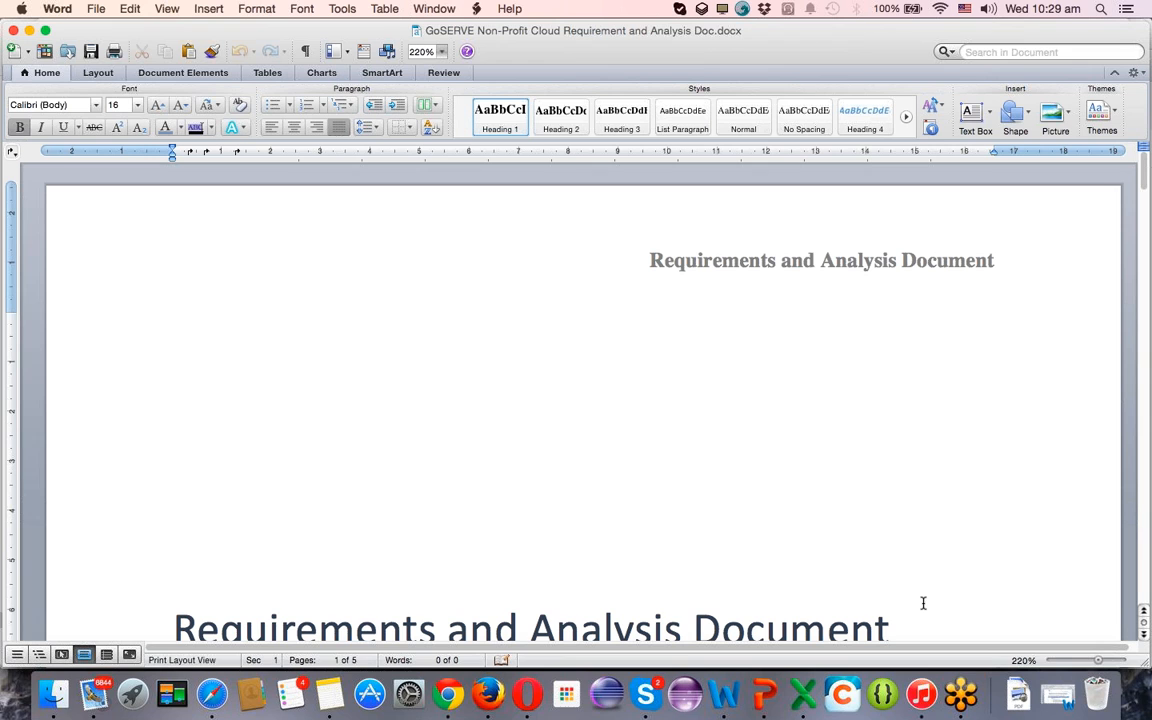
pyautogui.click(1024, 686)
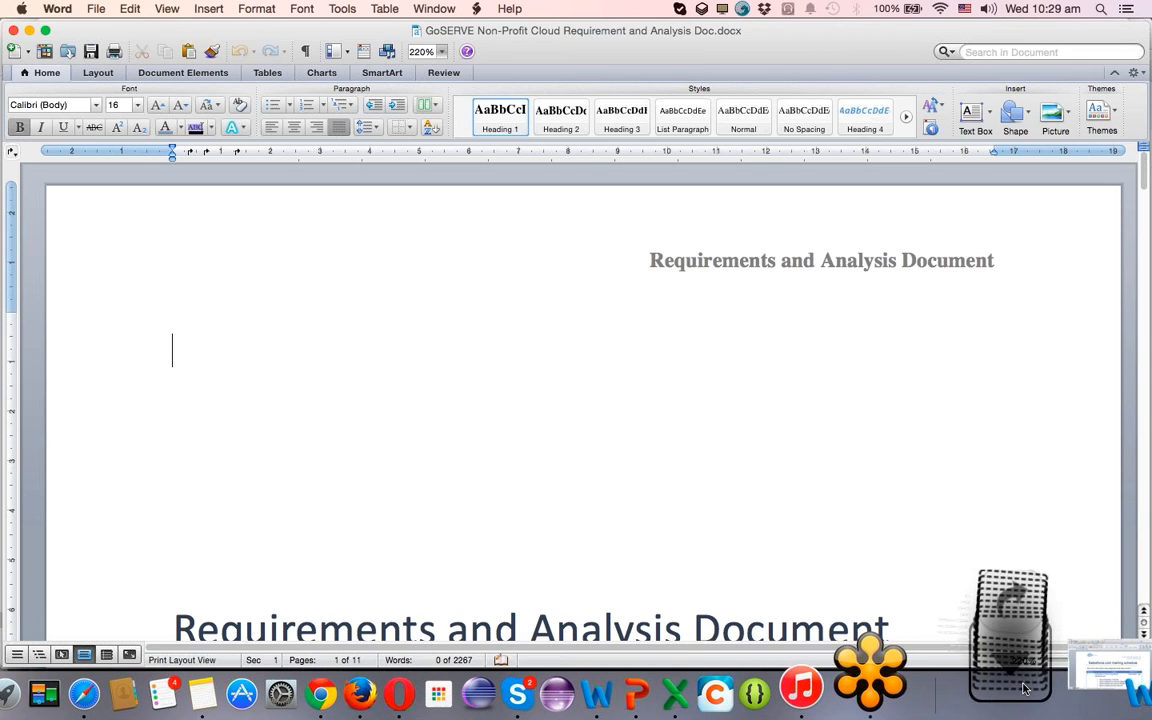
pyautogui.click(1060, 688)
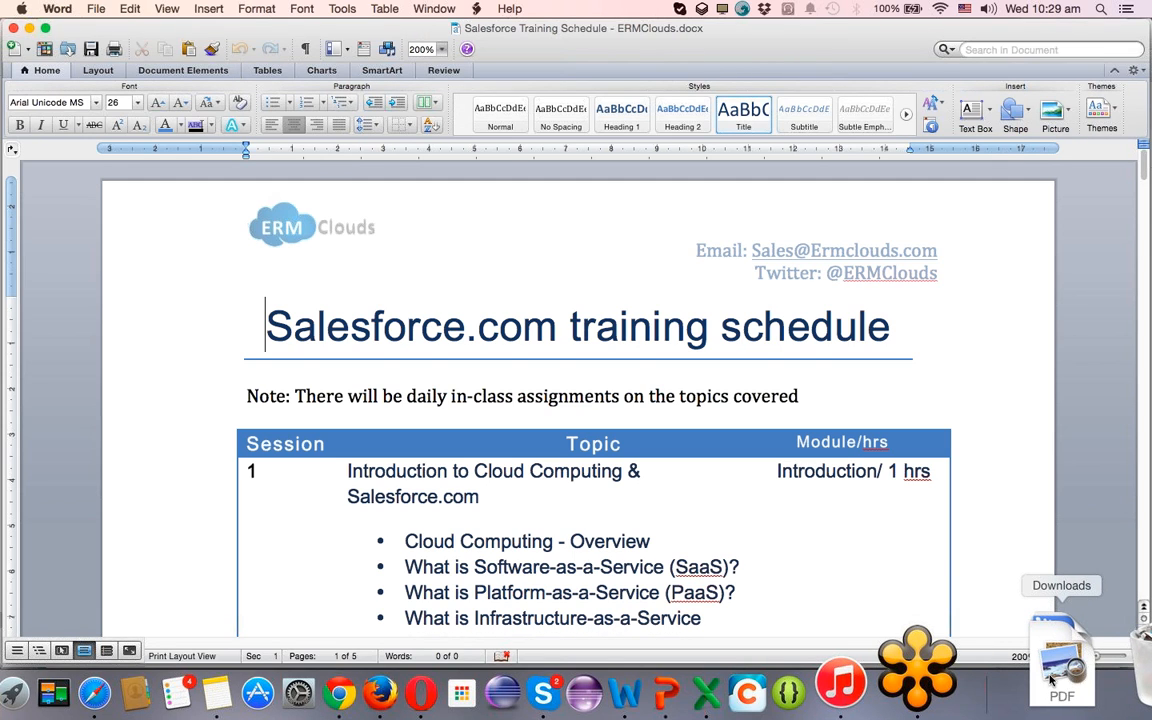
# Review the session topics in the training schedule table, from the CRM introduction through the security session.
pyautogui.scroll(-10, 440, 318)
pyautogui.scroll(-4, 474, 320)
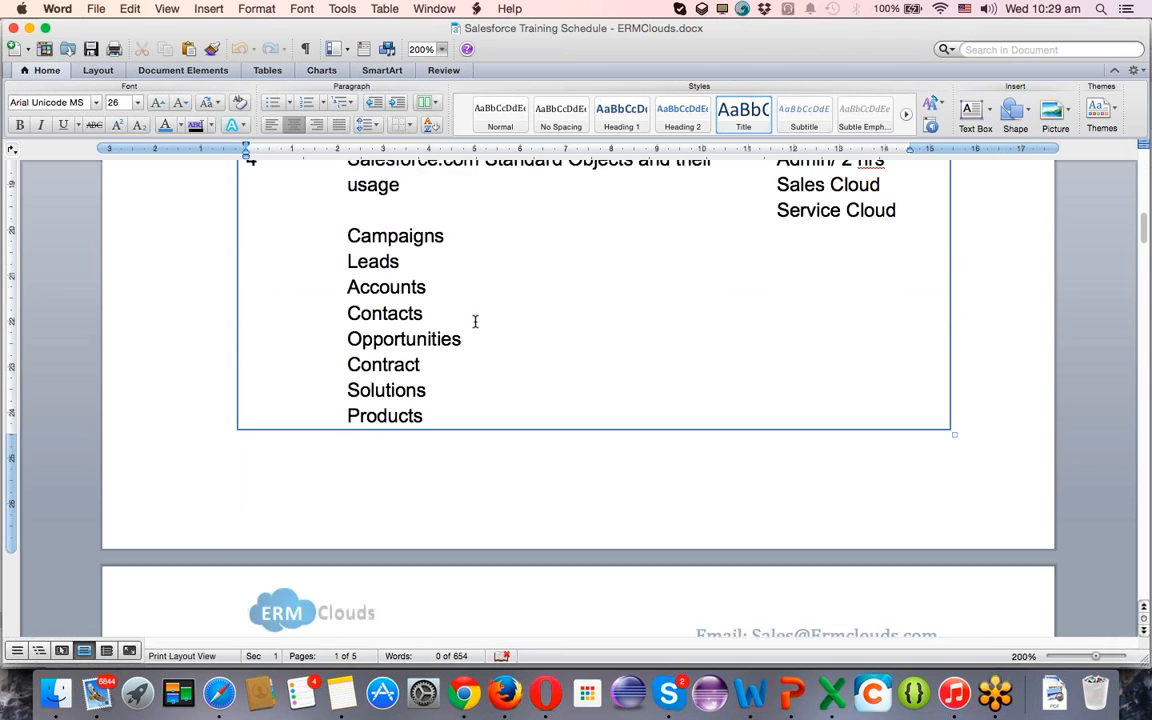
pyautogui.scroll(5, 474, 321)
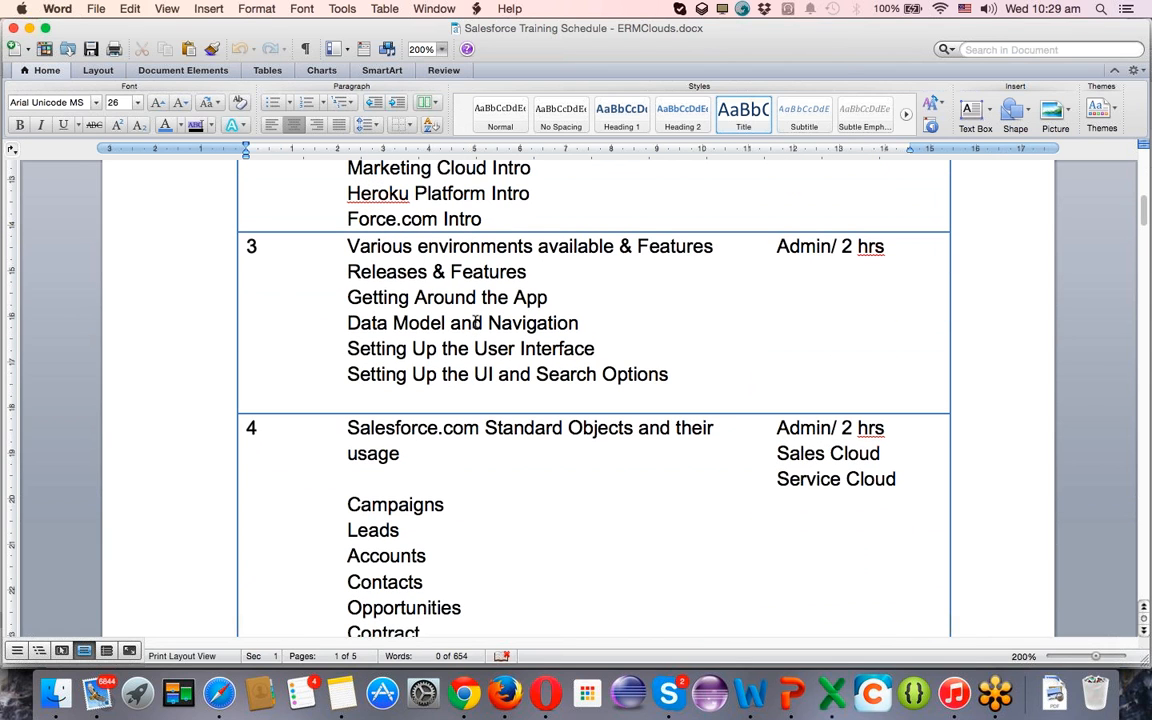
pyautogui.scroll(3, 476, 322)
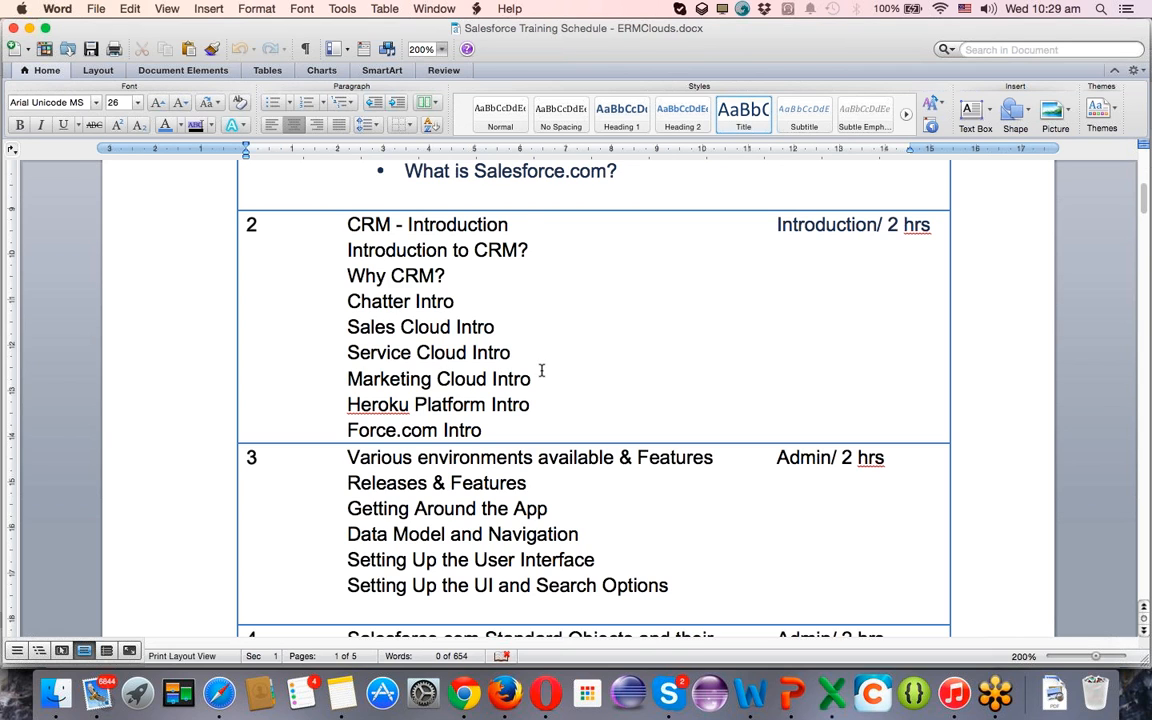
pyautogui.scroll(-12, 541, 371)
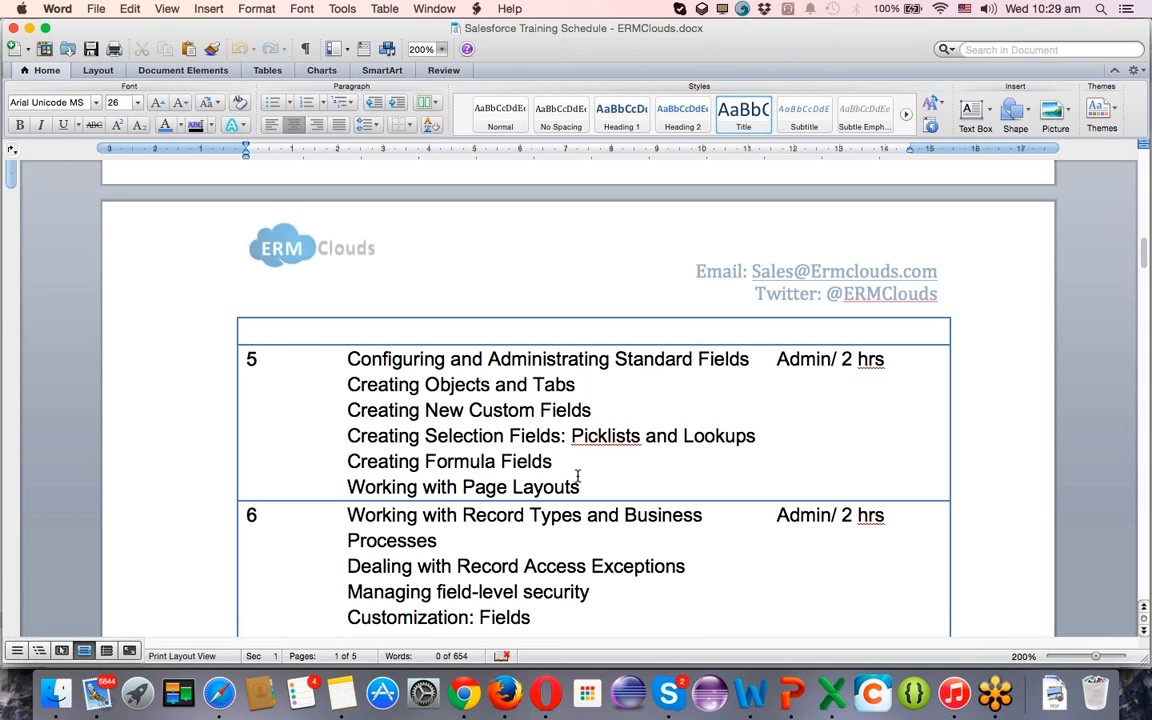
pyautogui.scroll(-2, 577, 476)
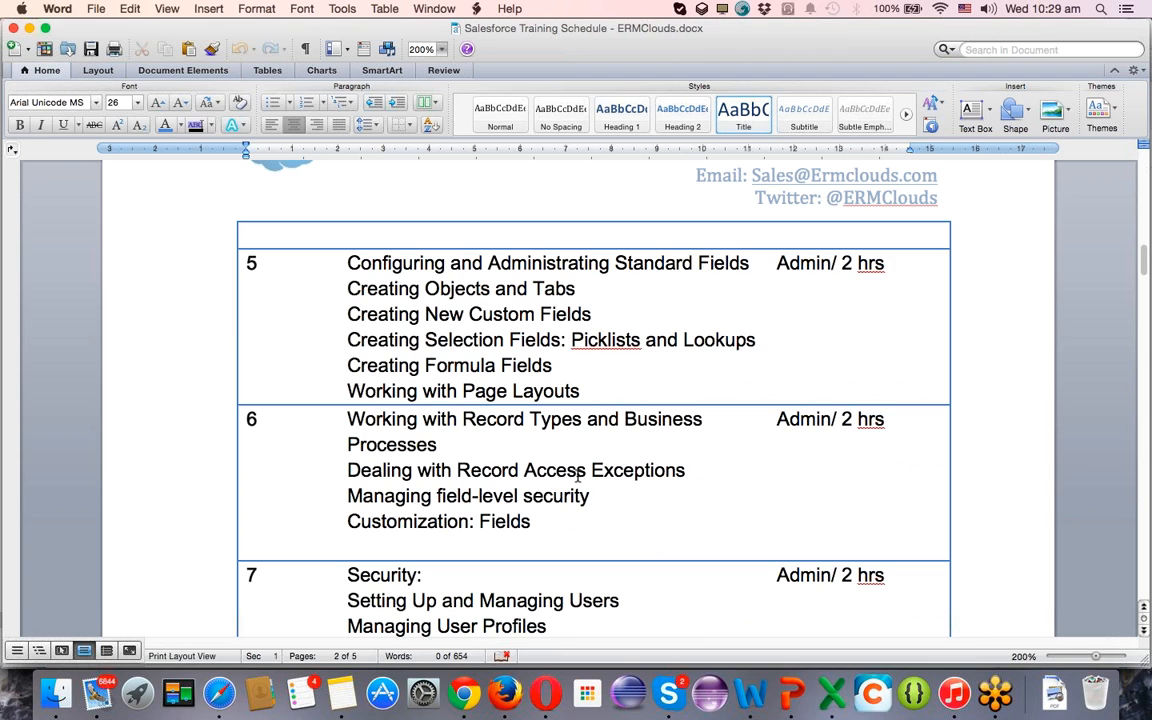
pyautogui.scroll(-4, 577, 476)
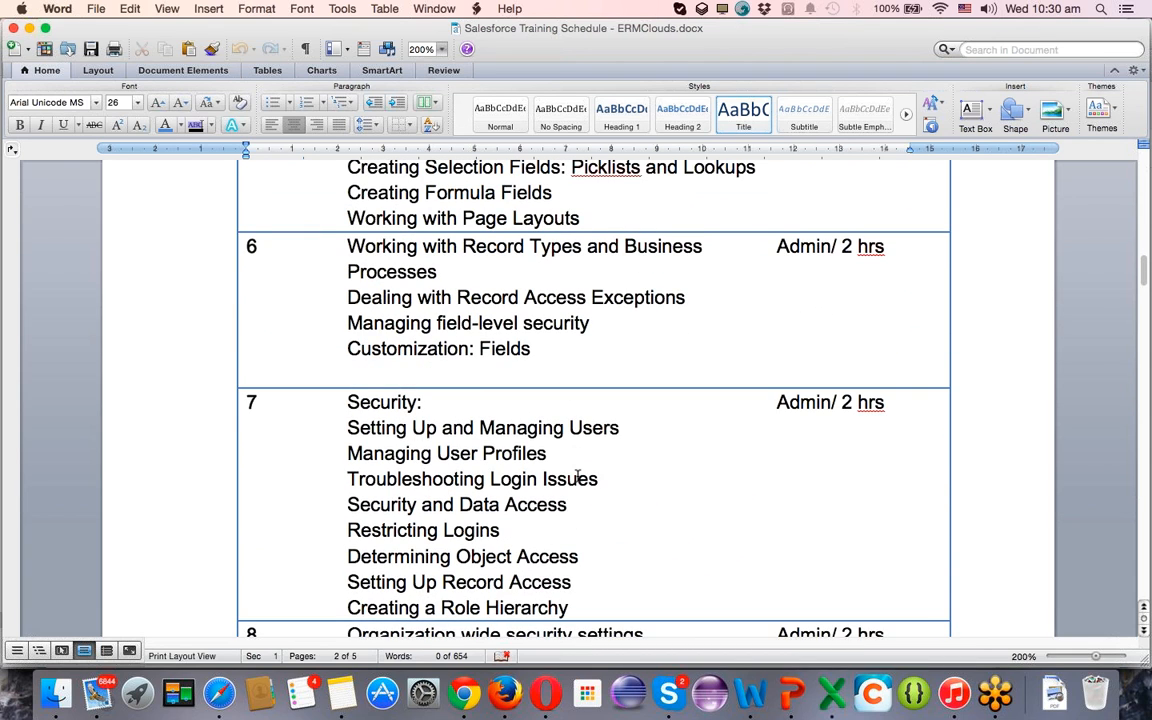
pyautogui.scroll(1, 577, 476)
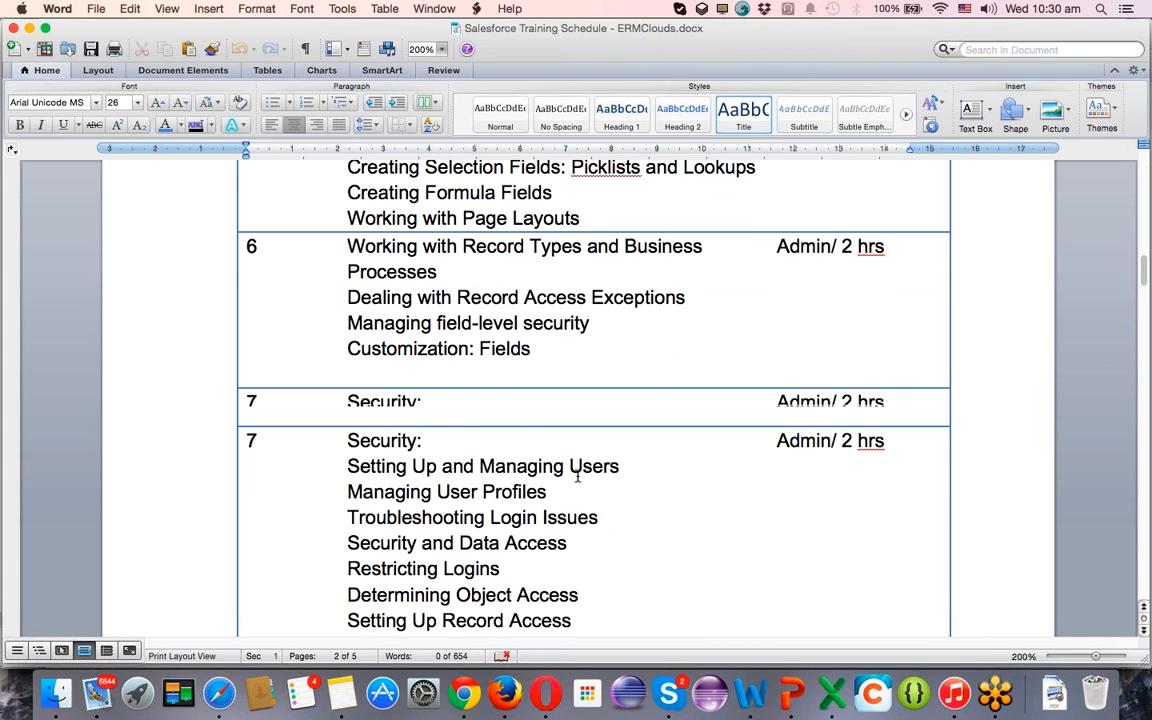
pyautogui.scroll(3, 577, 477)
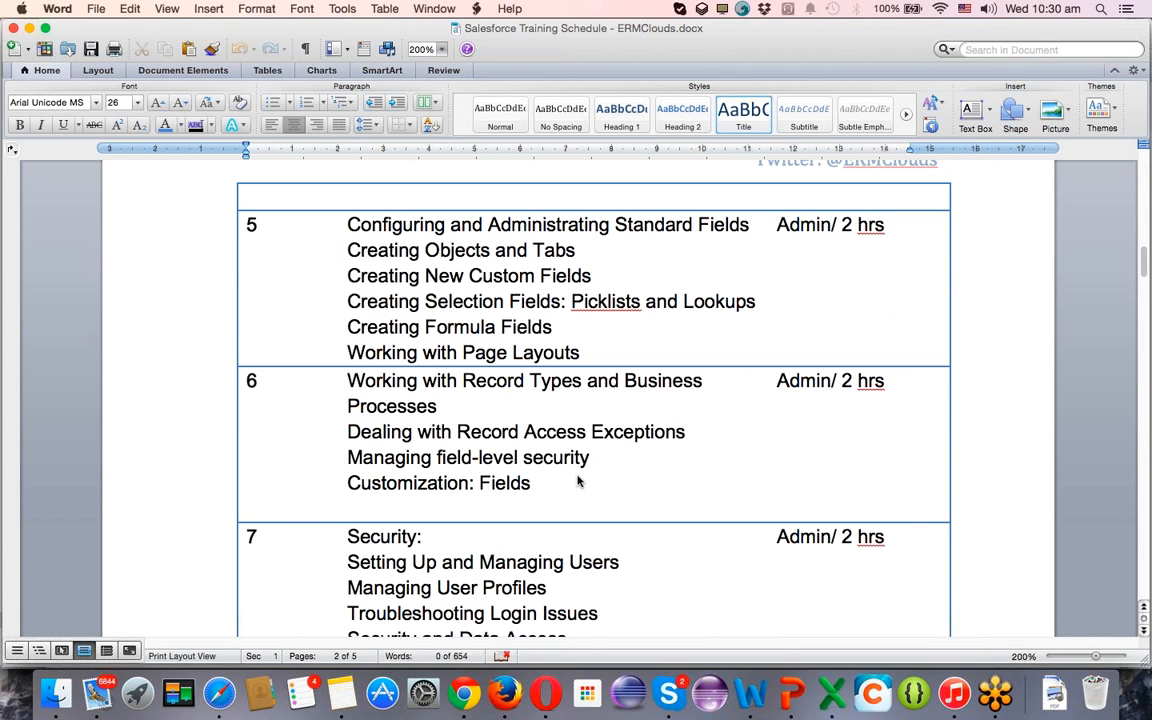
# Switch back to Salesforce in Chrome and view the Test object's standard and custom fields from the test23 1 record.
pyautogui.press('super+Tab')
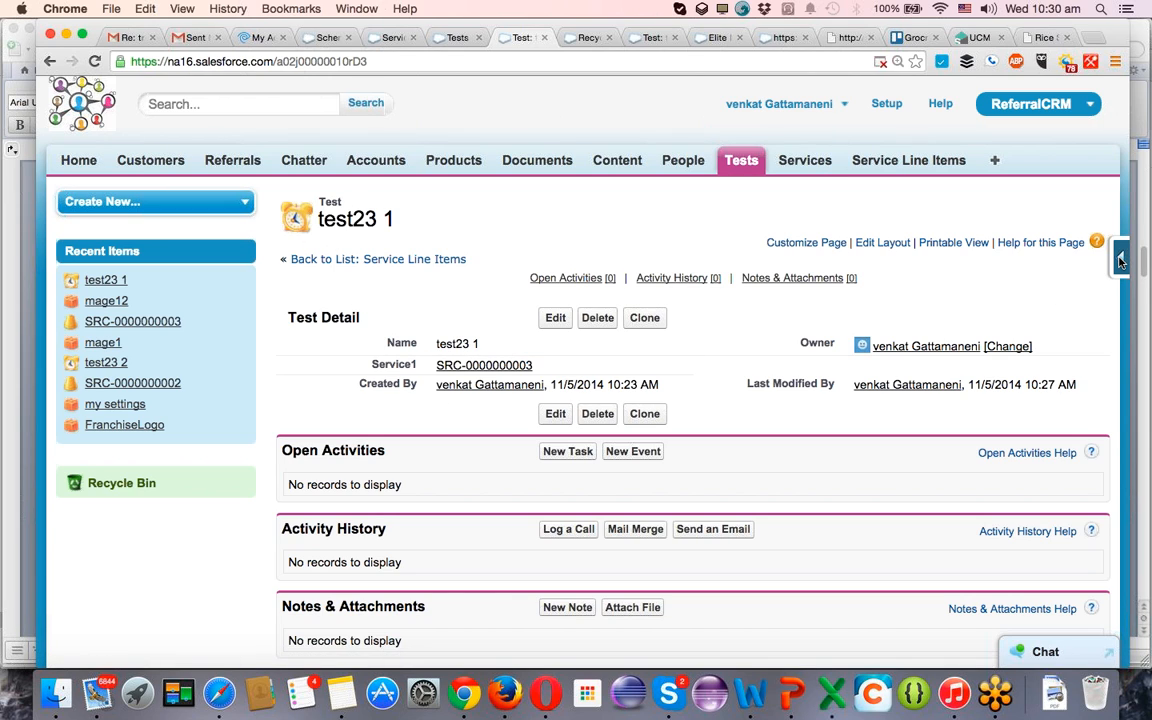
pyautogui.moveTo(1120, 260)
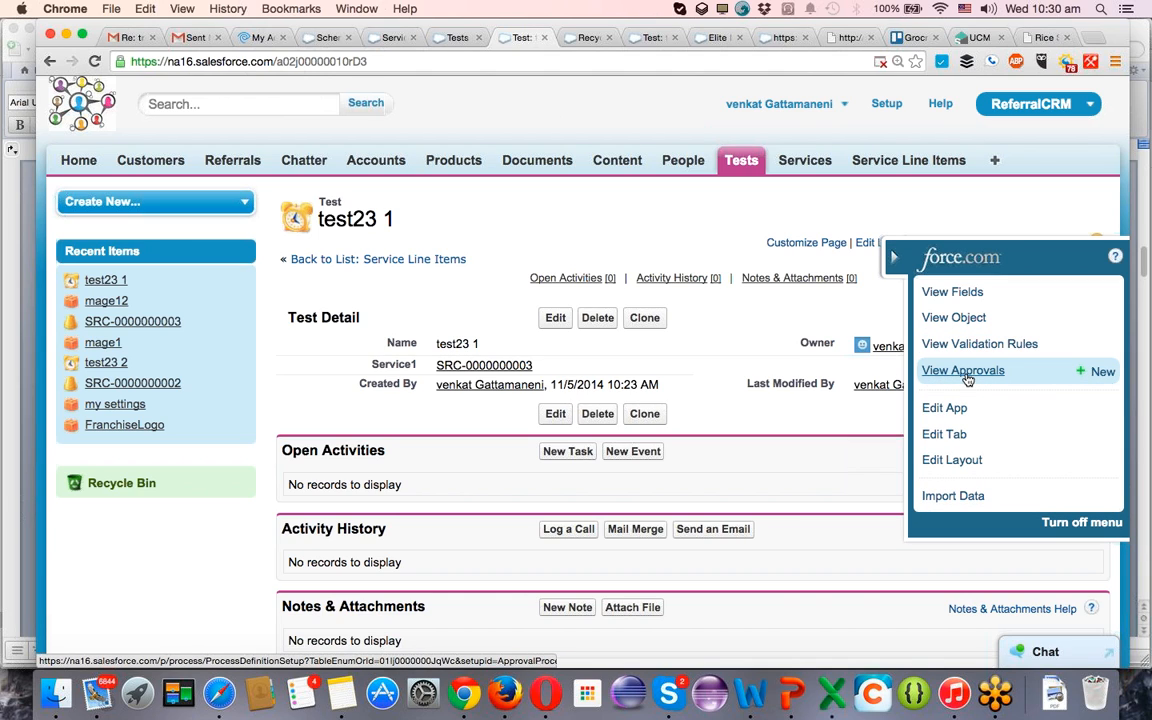
pyautogui.click(933, 297)
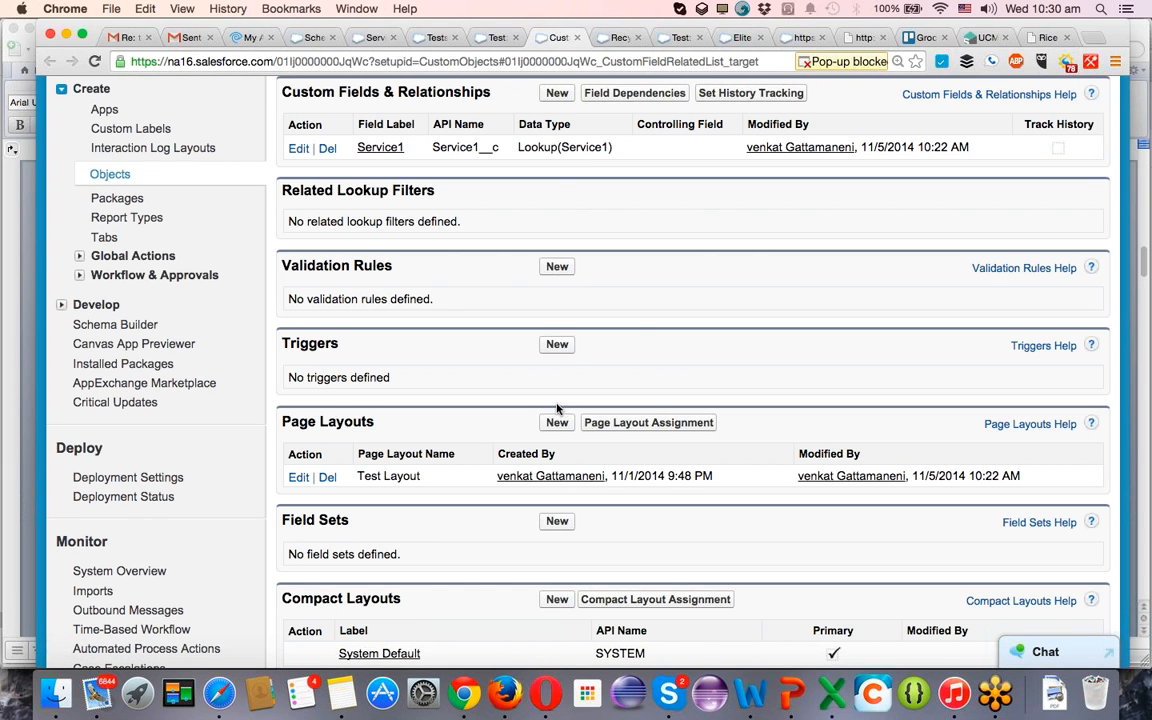
pyautogui.scroll(3, 557, 408)
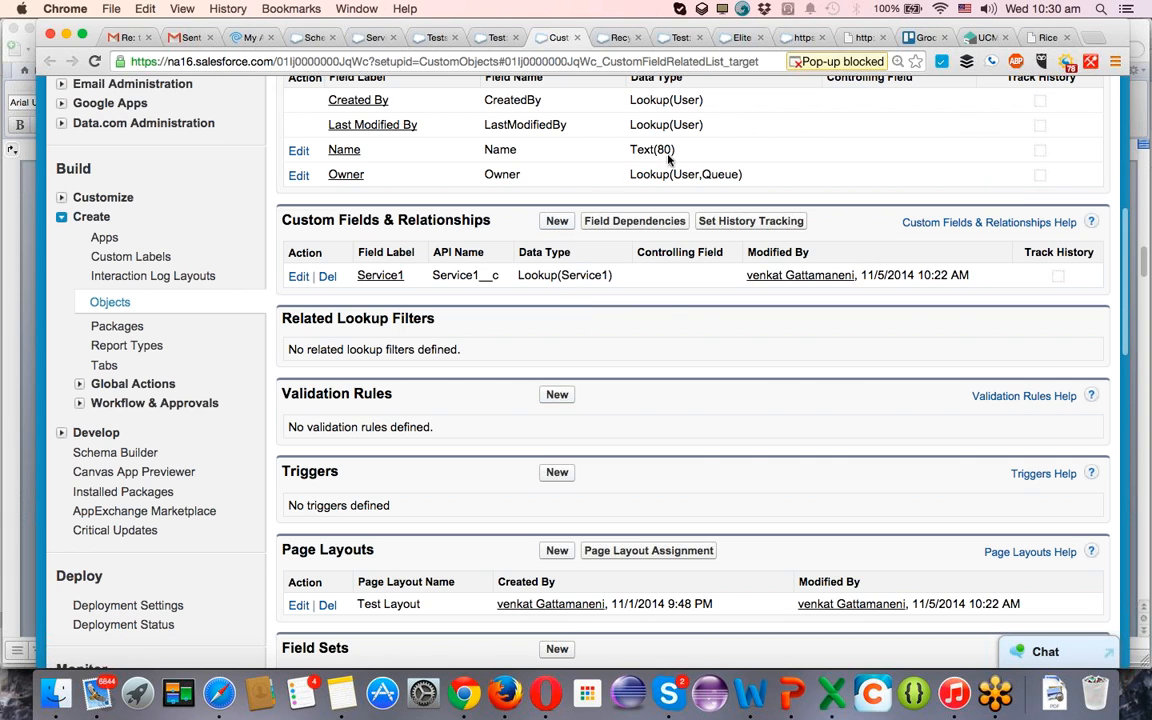
# Leave the Test object's field list and bring up the Schema Builder with the Service1 and Service Line Item objects.
pyautogui.scroll(5, 656, 300)
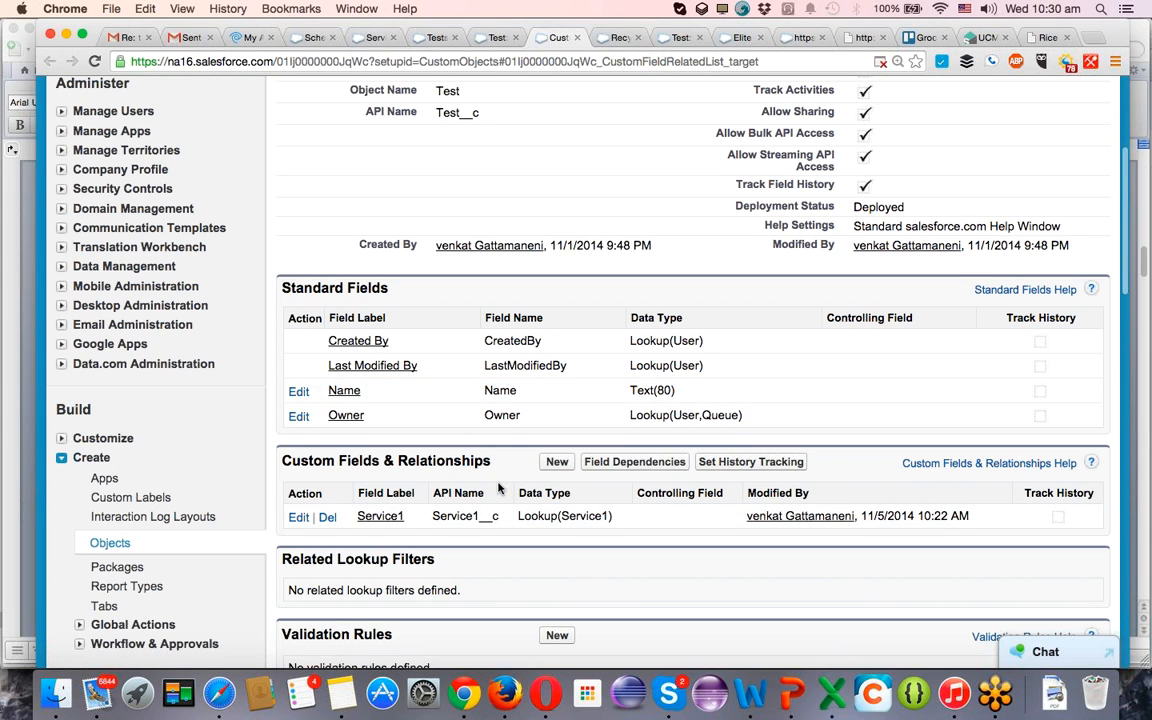
pyautogui.scroll(-1, 406, 473)
pyautogui.scroll(-3, 406, 473)
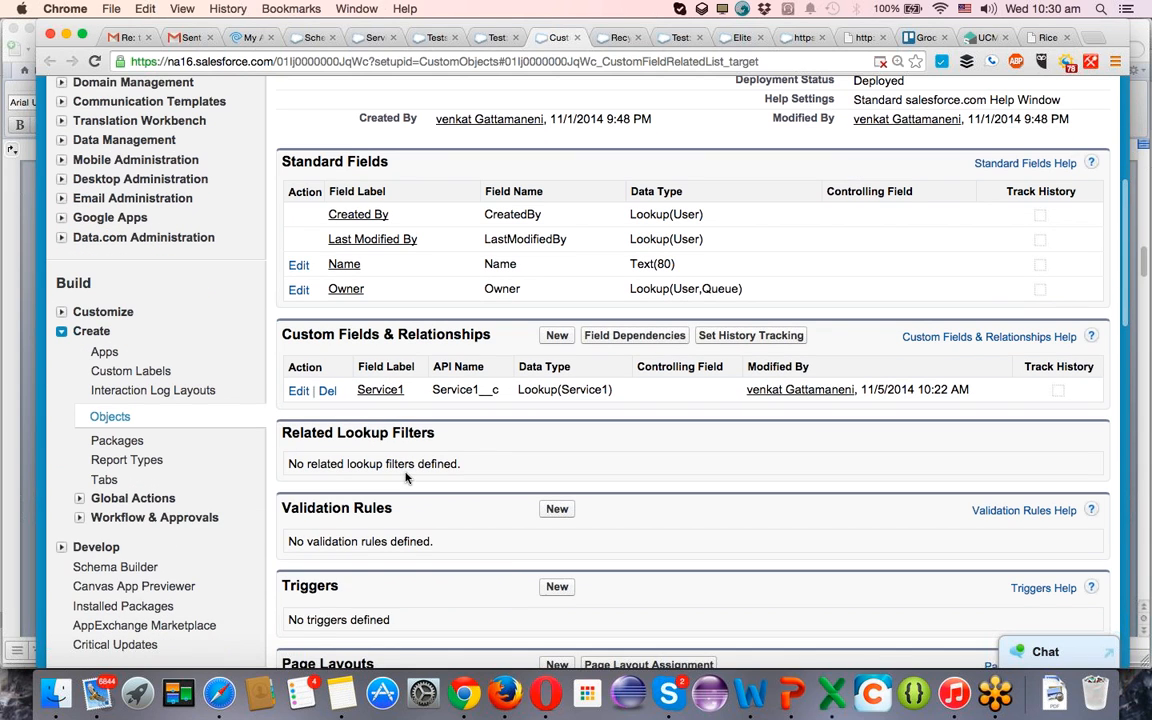
pyautogui.rightClick(124, 569)
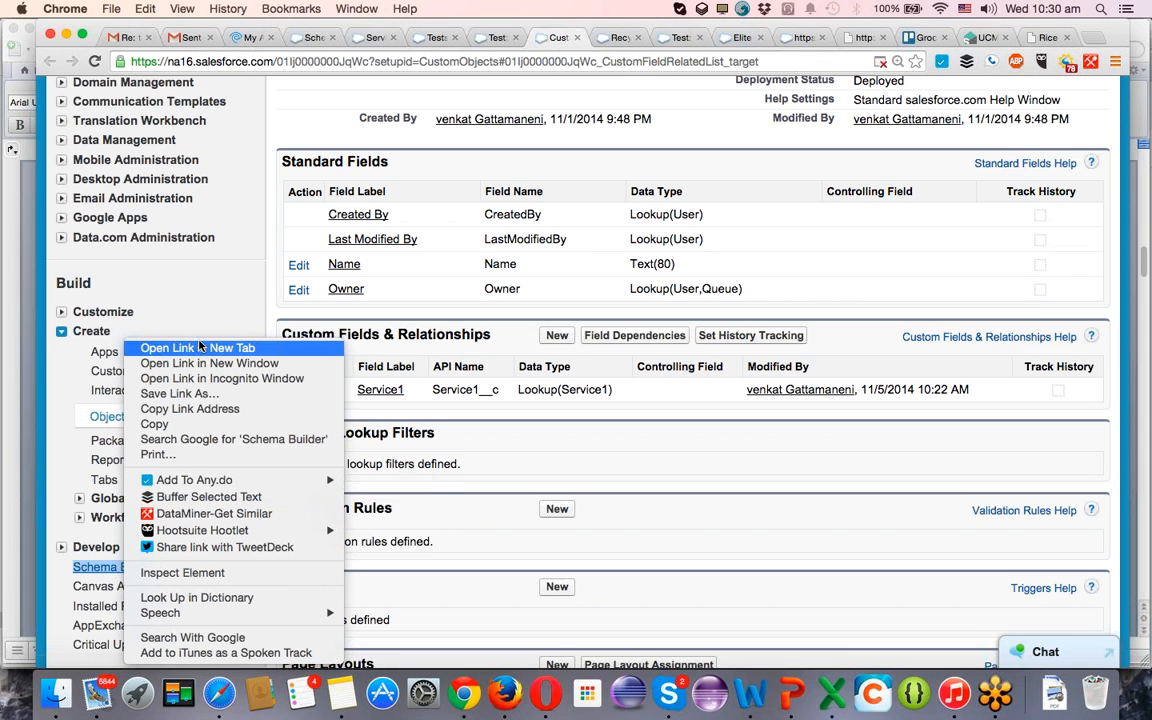
pyautogui.click(300, 39)
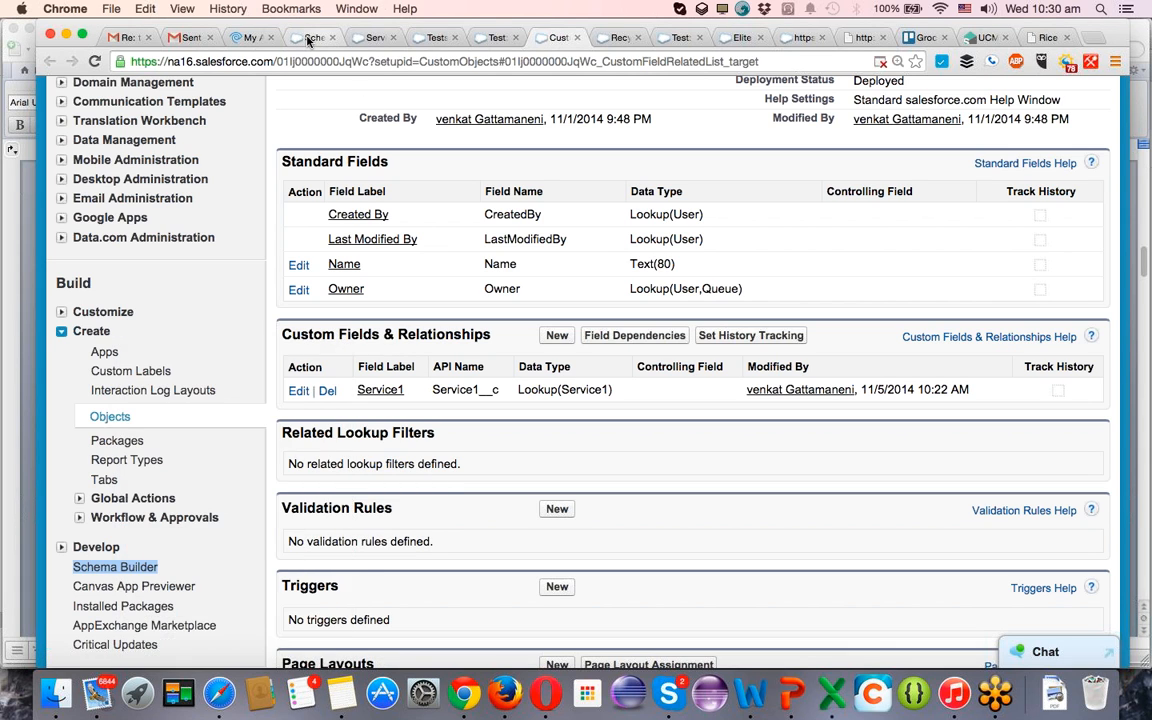
pyautogui.click(305, 38)
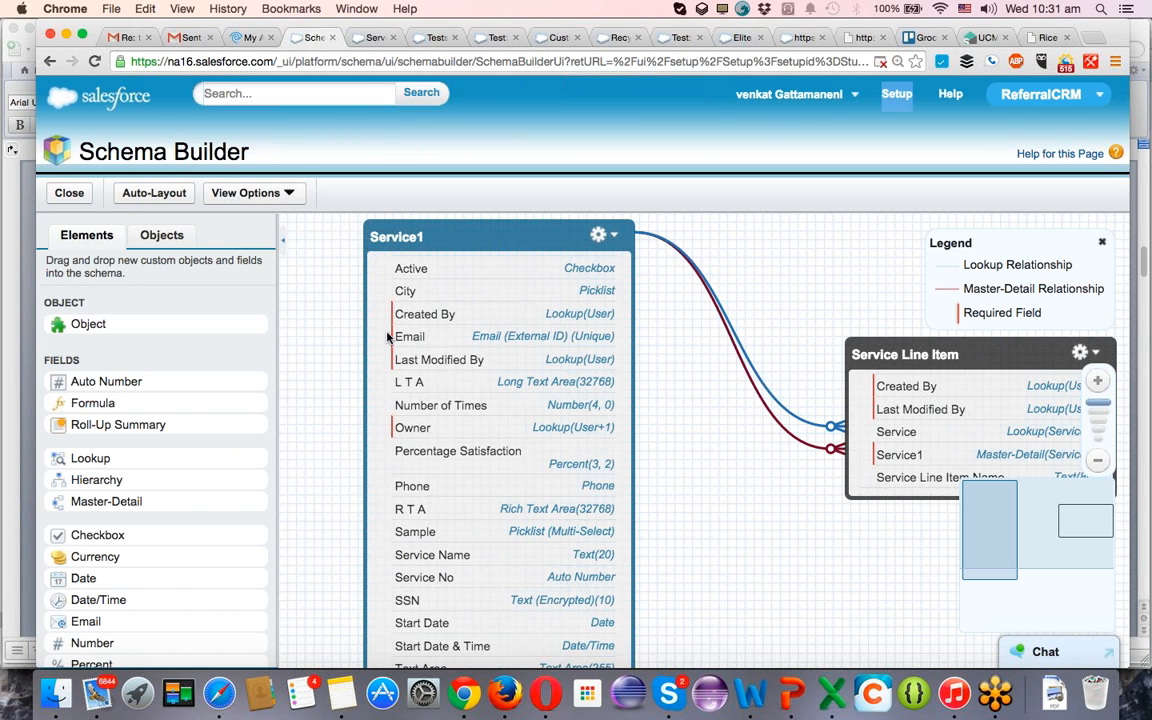
# Find the Test object by searching the schema's objects for "test" and display it on the canvas.
pyautogui.scroll(-5, 388, 337)
pyautogui.click(153, 240)
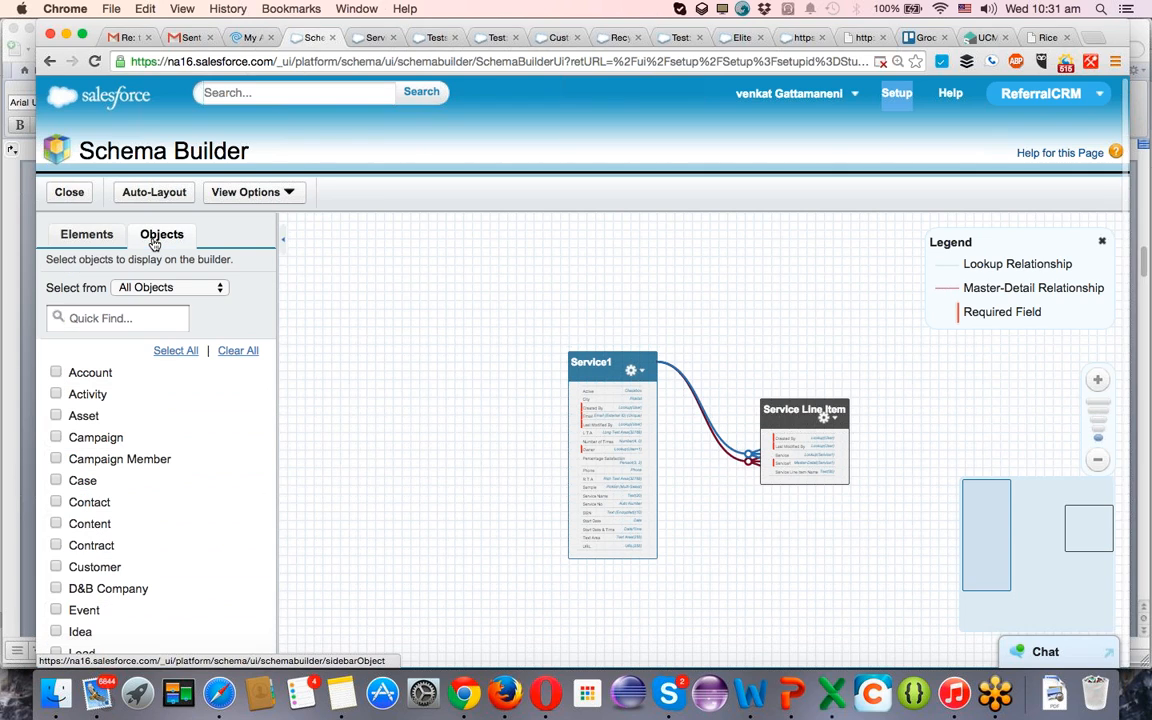
pyautogui.click(123, 320)
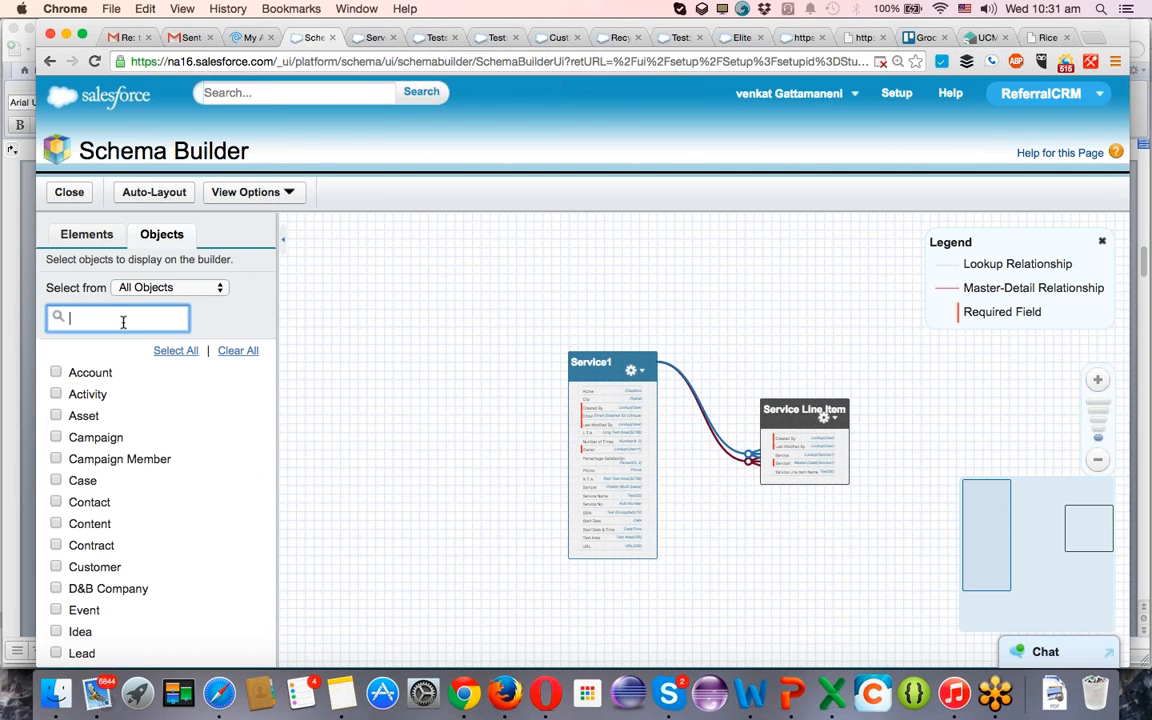
pyautogui.write('test')
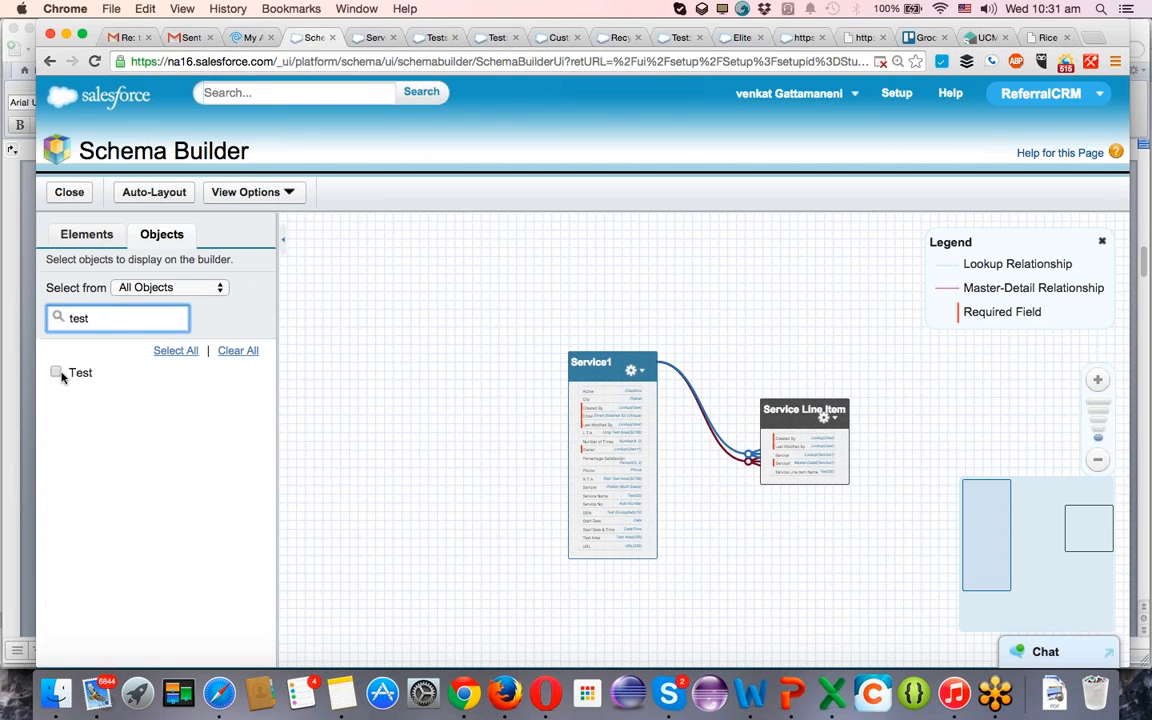
pyautogui.click(56, 372)
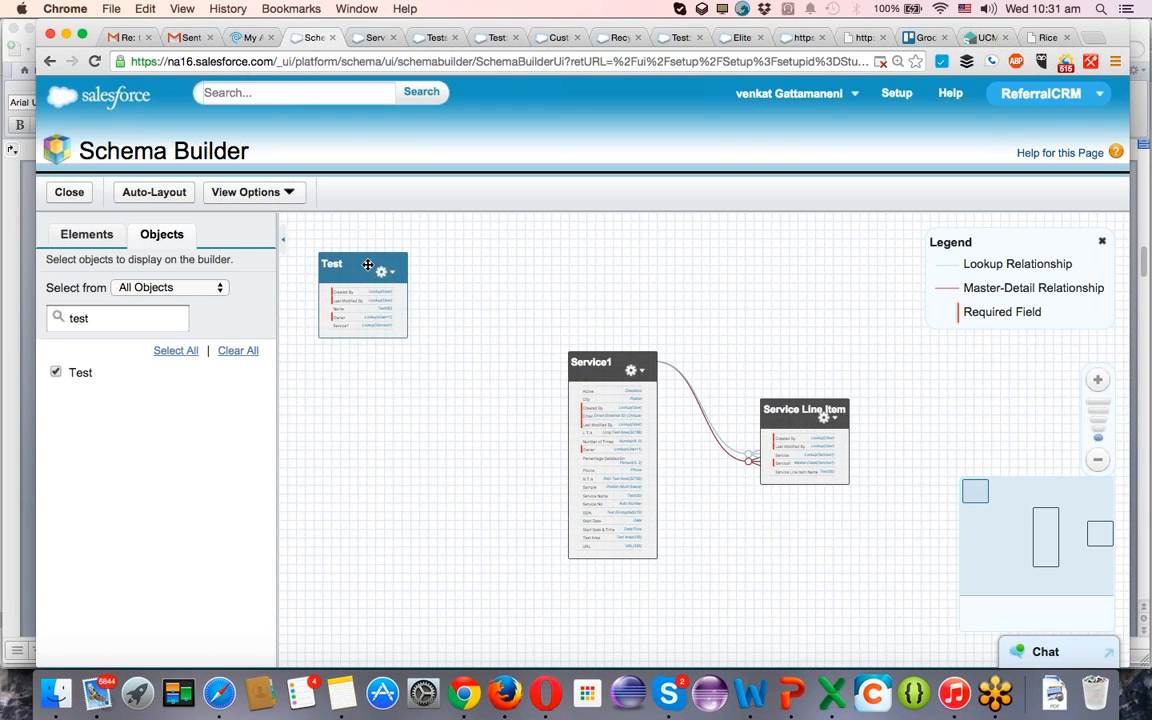
# Auto-arrange the schema objects and move the Test box next to Service1.
pyautogui.click(154, 191)
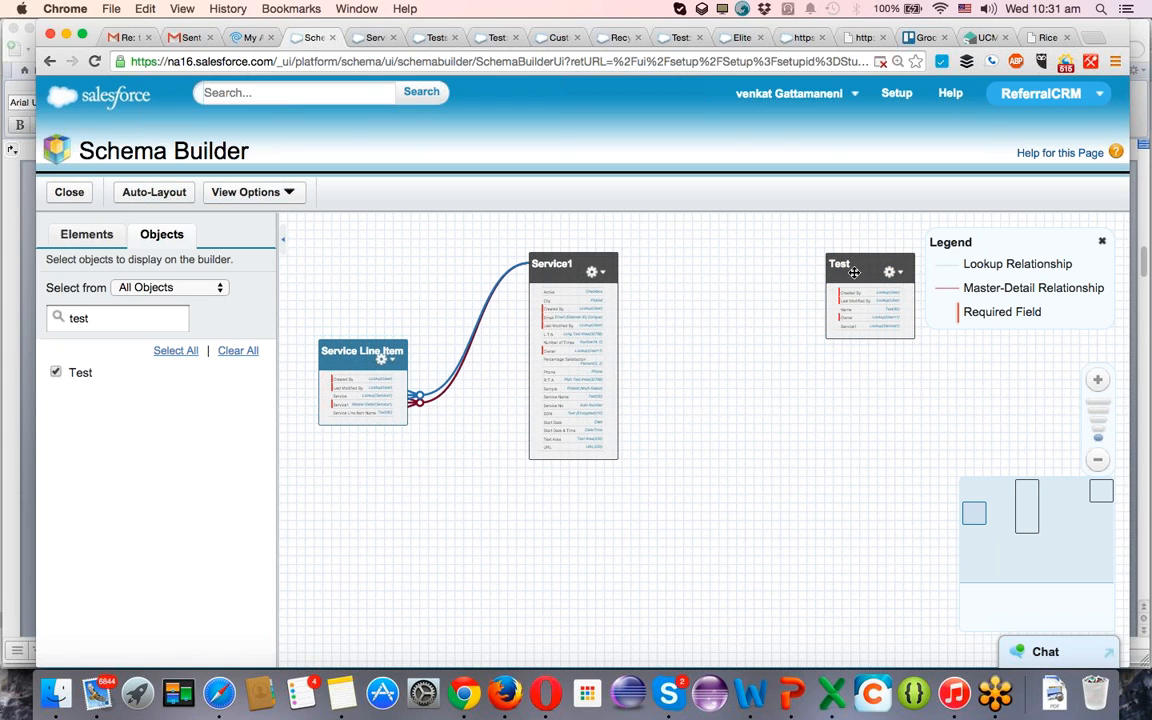
pyautogui.moveTo(830, 264); pyautogui.dragTo(710, 379)
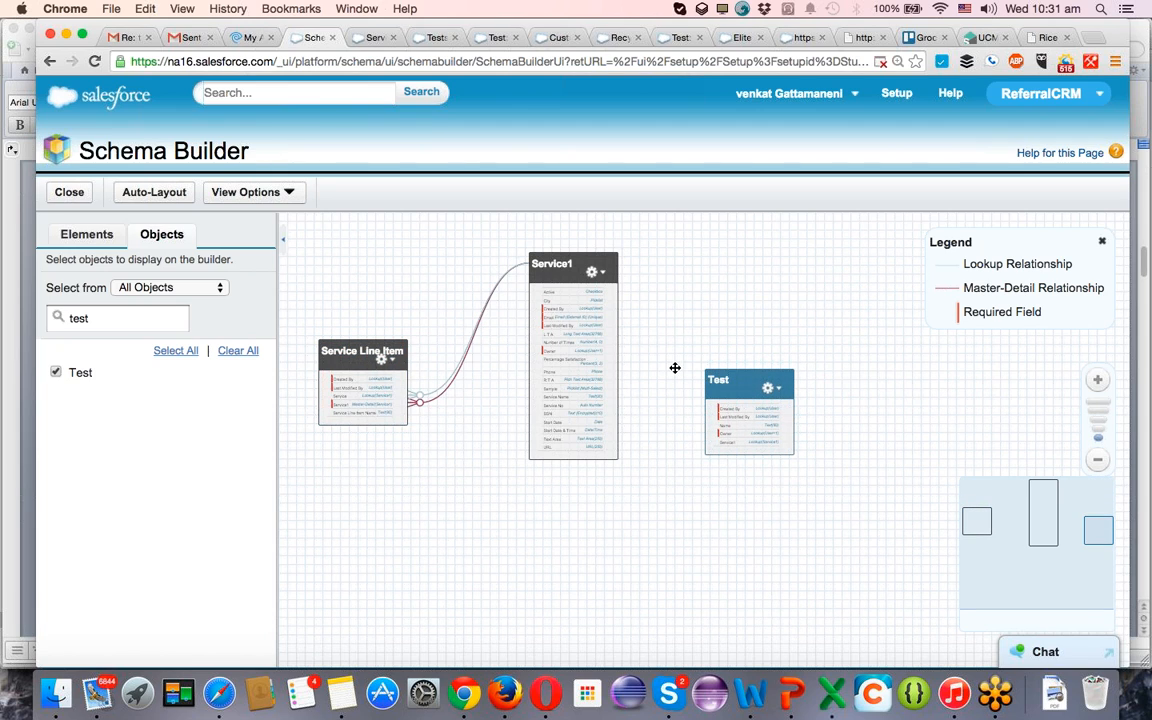
pyautogui.moveTo(563, 514); pyautogui.dragTo(678, 503)
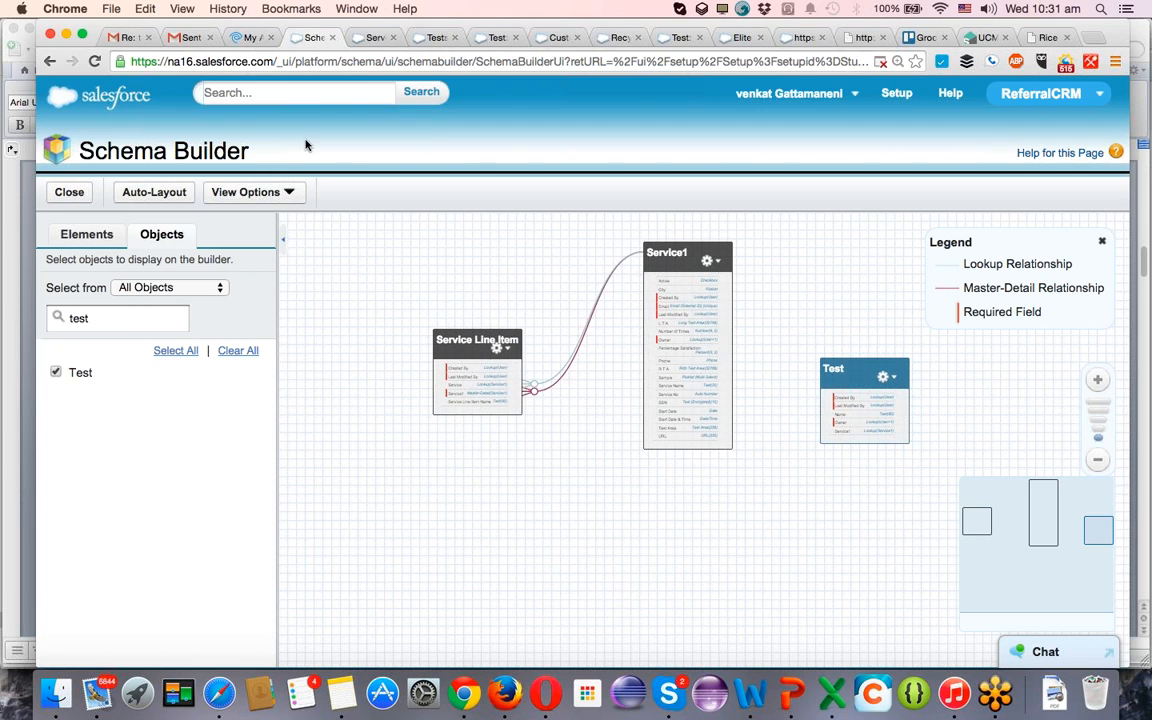
# Hide the relationship lines in the schema and show them again.
pyautogui.click(288, 191)
pyautogui.click(262, 235)
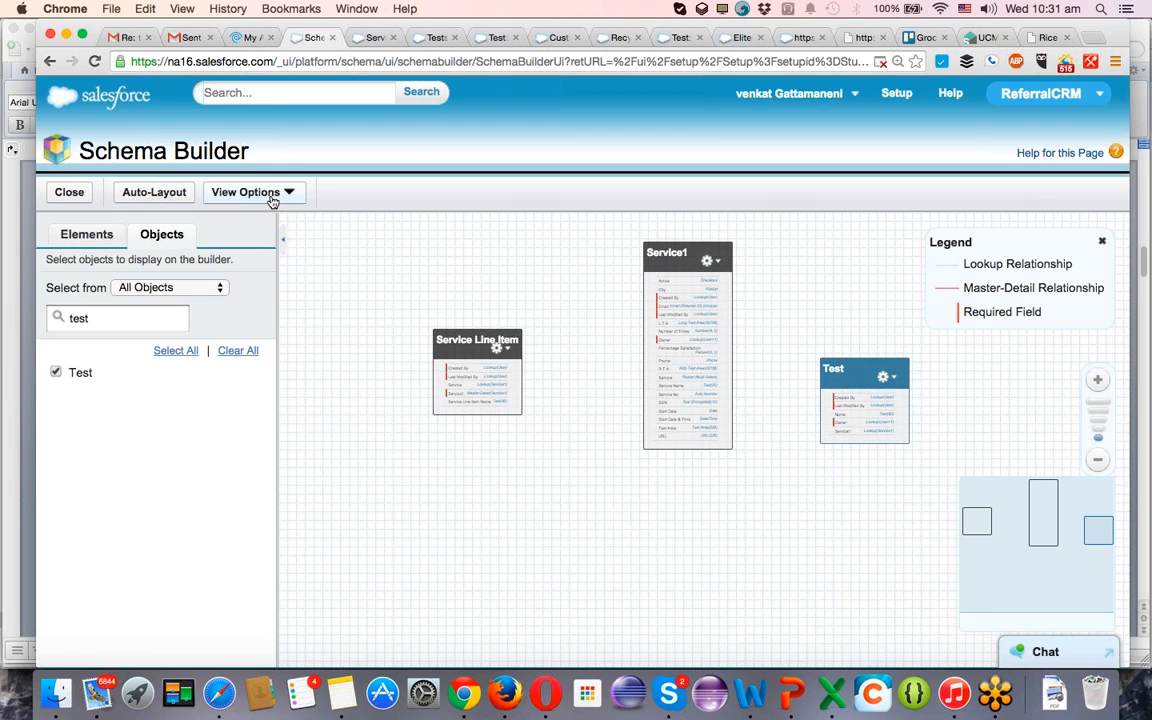
pyautogui.click(262, 192)
pyautogui.click(262, 236)
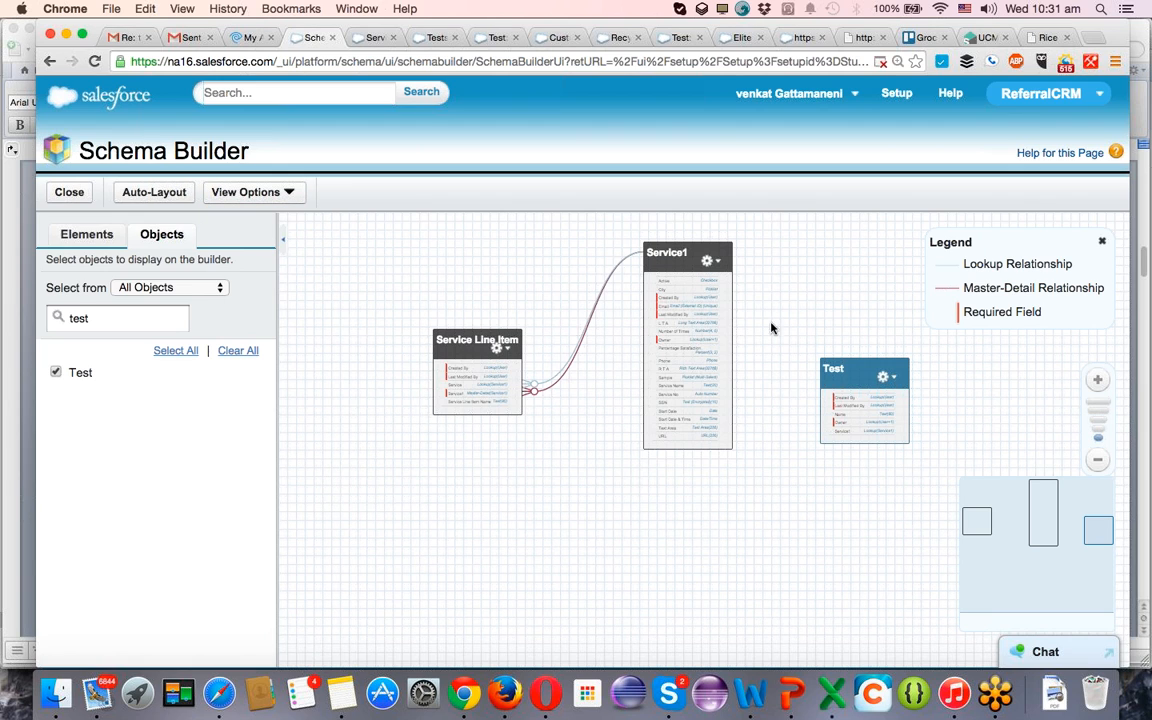
# Move the Test box closer to Service1 and inspect the settings of its Service1 lookup field without changing them.
pyautogui.moveTo(844, 357); pyautogui.dragTo(808, 296)
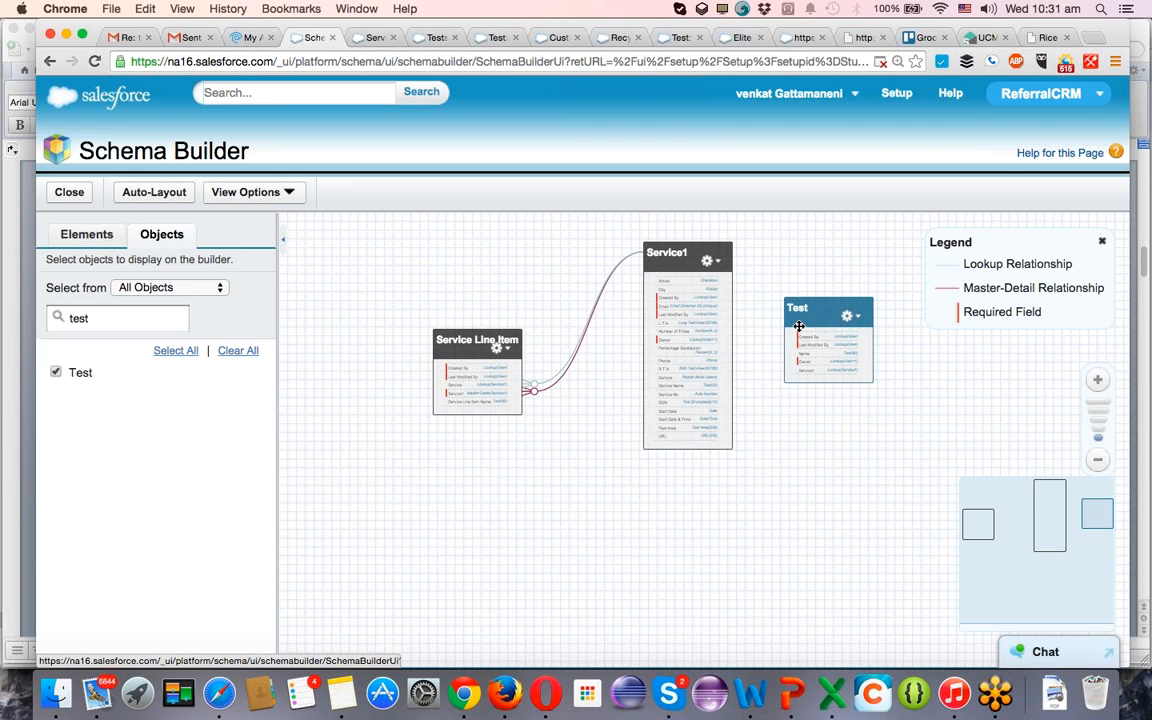
pyautogui.scroll(5, 803, 491)
pyautogui.moveTo(748, 507); pyautogui.dragTo(591, 617)
pyautogui.moveTo(707, 499); pyautogui.dragTo(695, 614)
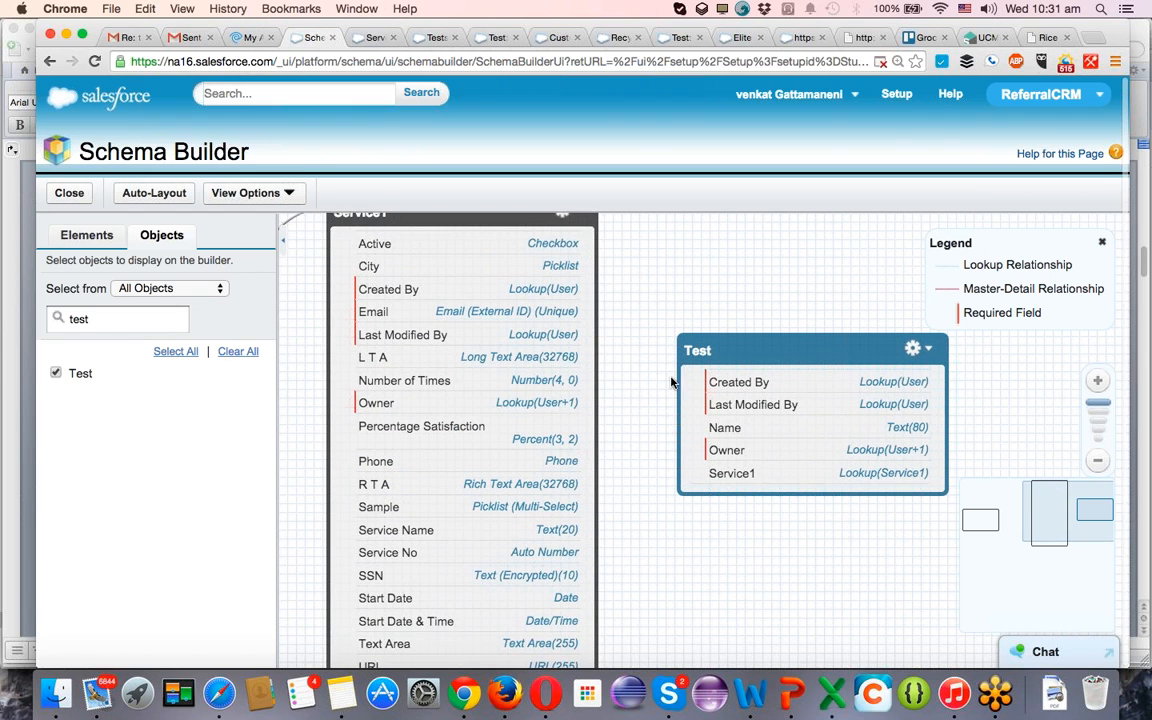
pyautogui.click(772, 482)
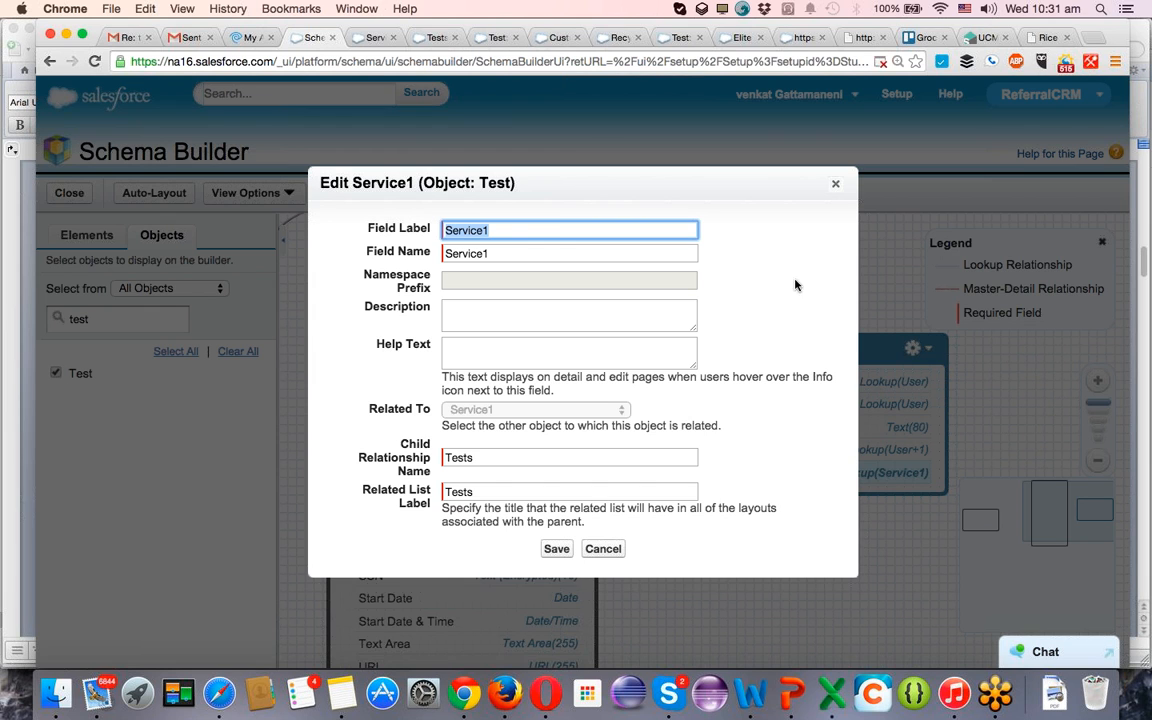
pyautogui.click(834, 185)
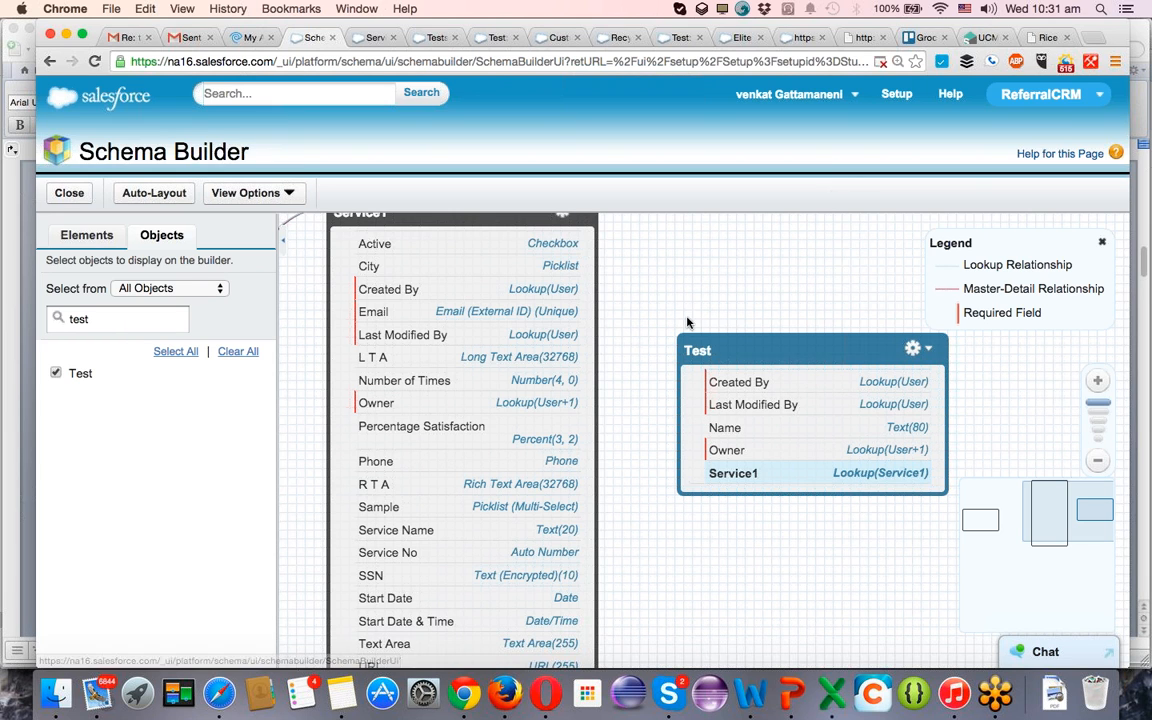
# Start a new picklist field on the Test object and label it Country.
pyautogui.moveTo(680, 274); pyautogui.dragTo(716, 330)
pyautogui.scroll(-5, 716, 330)
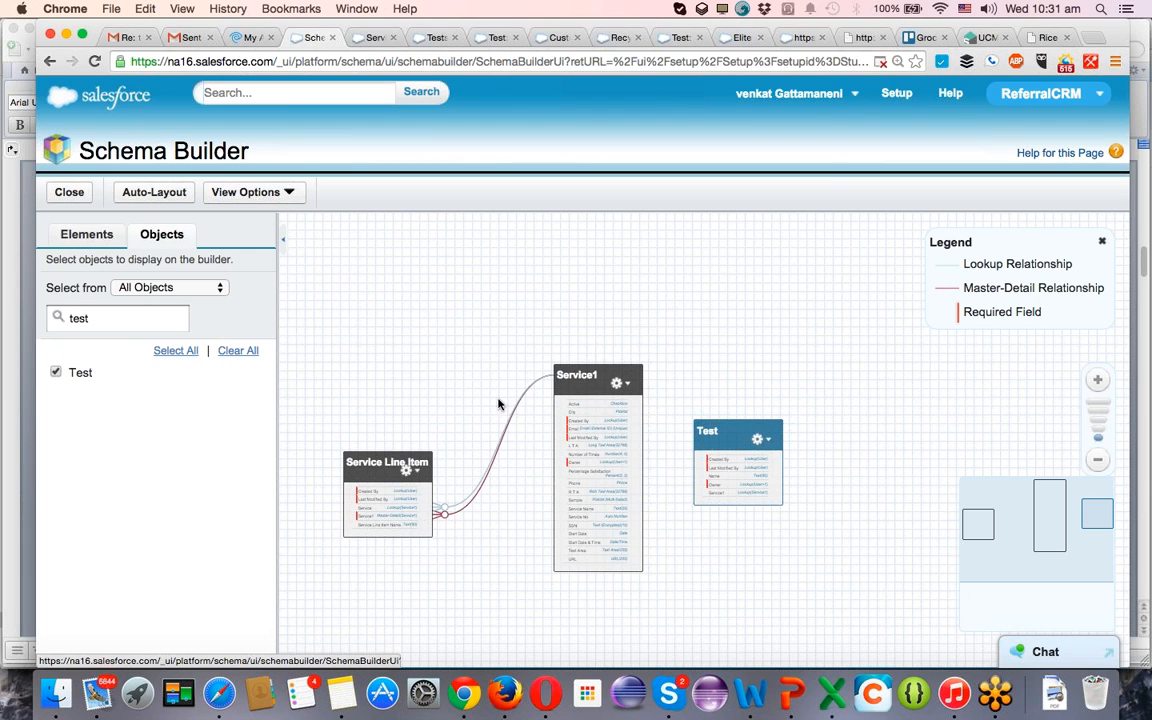
pyautogui.scroll(5, 661, 347)
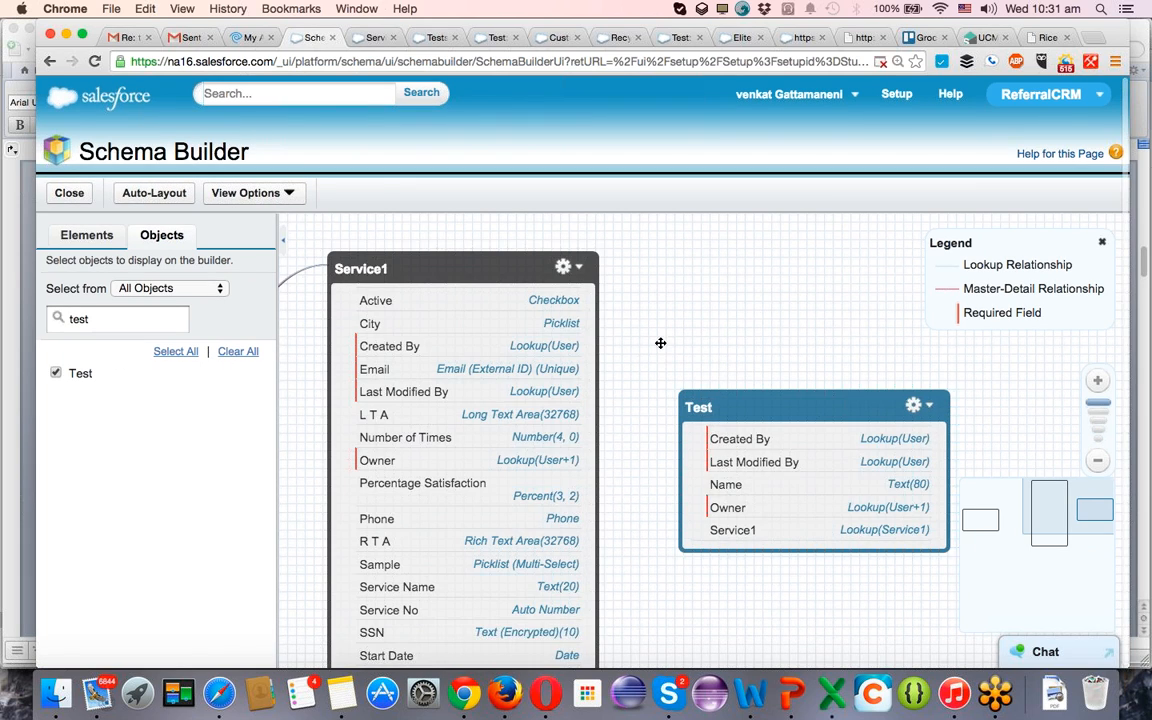
pyautogui.moveTo(660, 343); pyautogui.dragTo(432, 319)
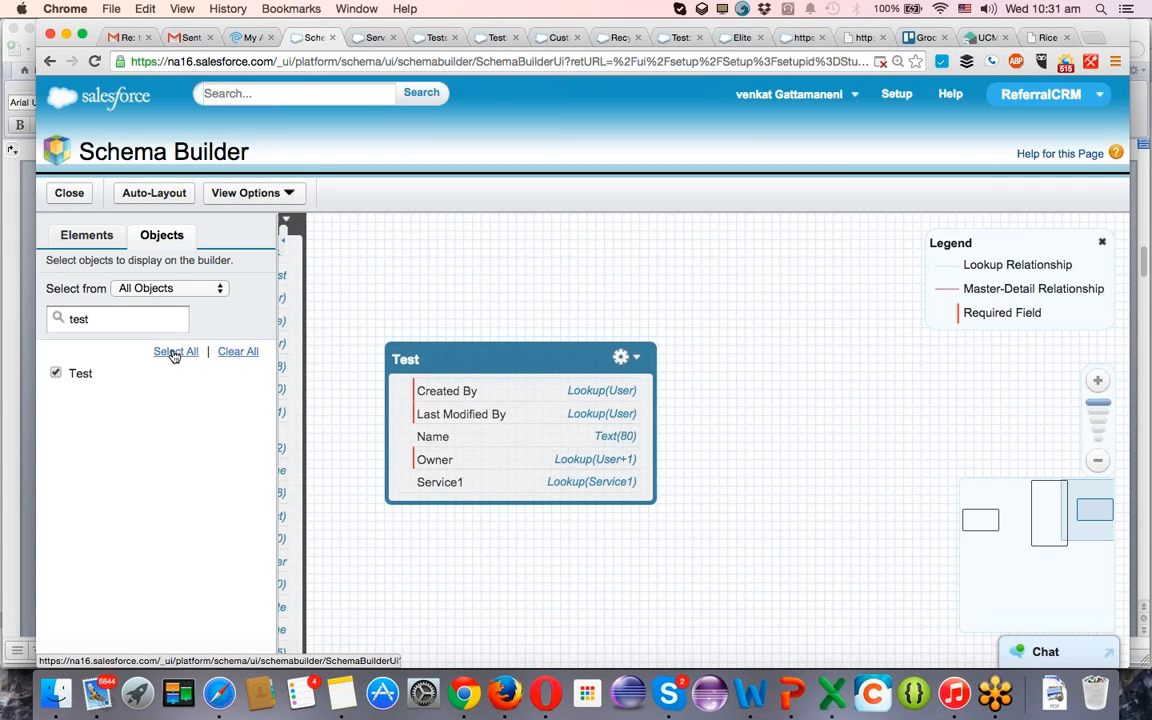
pyautogui.click(80, 240)
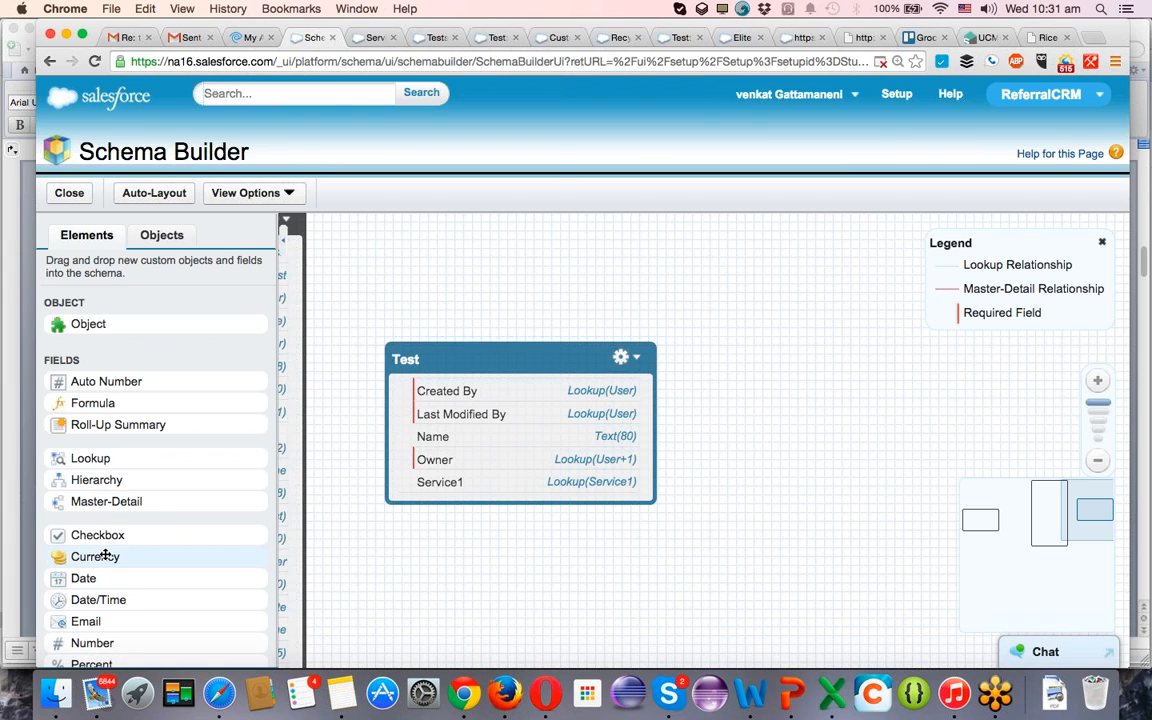
pyautogui.scroll(-4, 120, 550)
pyautogui.moveTo(259, 501); pyautogui.dragTo(481, 458)
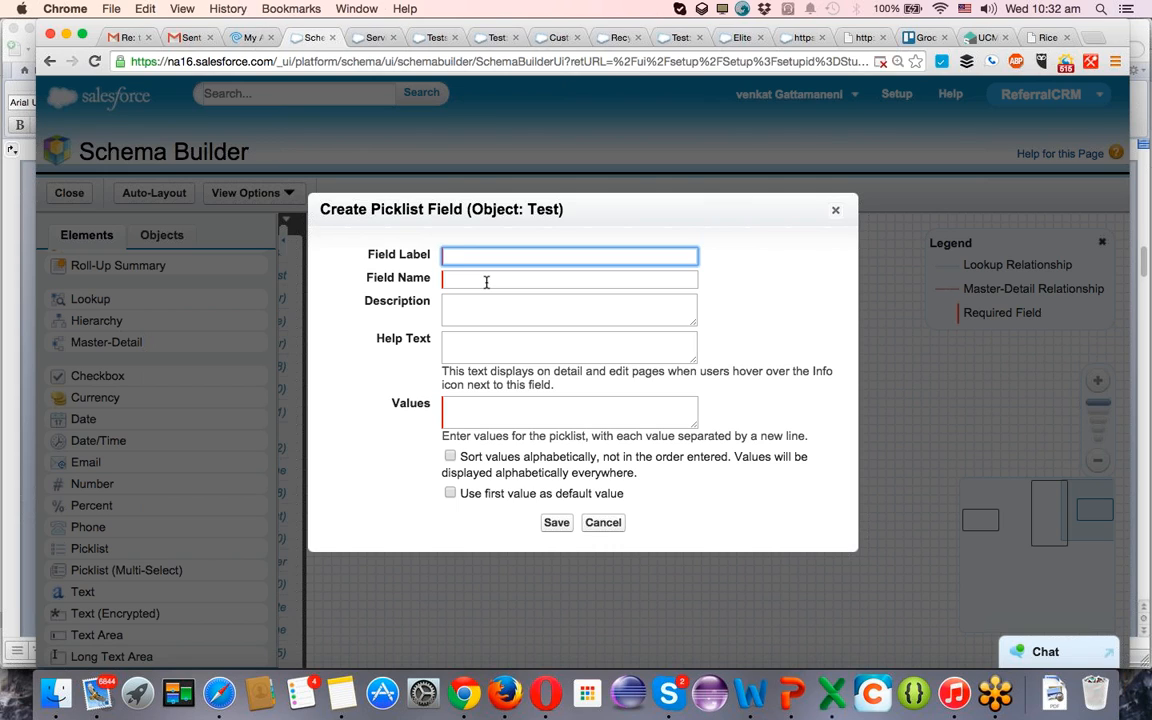
pyautogui.write('C')
pyautogui.press('BackSpace')
pyautogui.write('Country')
pyautogui.press('Tab')
pyautogui.press('Tab')
pyautogui.press('Tab')
pyautogui.press('Tab')
# Enter the Country picklist values India, US, Mexico, Canada, China, UK and Other, and save the field.
pyautogui.write('In')
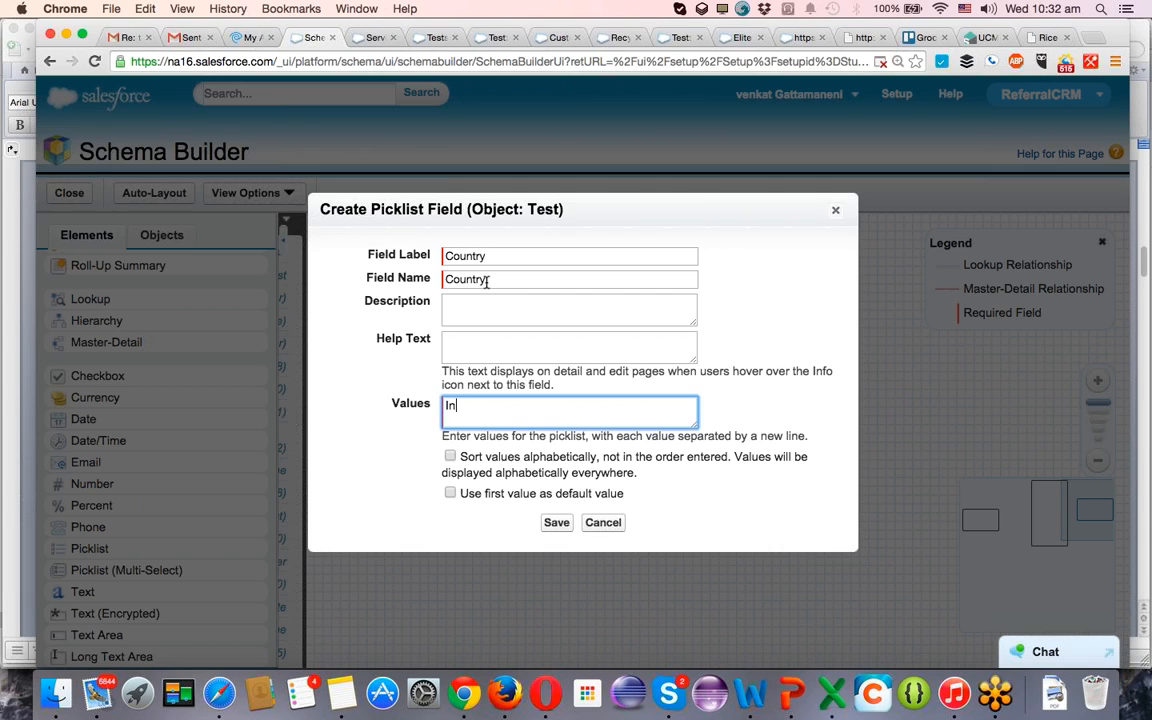
pyautogui.write('dia')
pyautogui.press('Return')
pyautogui.write('US')
pyautogui.press('Return')
pyautogui.write('Mexico')
pyautogui.press('Return')
pyautogui.write('Canada')
pyautogui.press('Return')
pyautogui.write('China')
pyautogui.press('Return')
pyautogui.write('UK')
pyautogui.press('Return')
pyautogui.write('OTe')
pyautogui.press('BackSpace')
pyautogui.press('BackSpace')
pyautogui.write('ther')
pyautogui.click(556, 522)
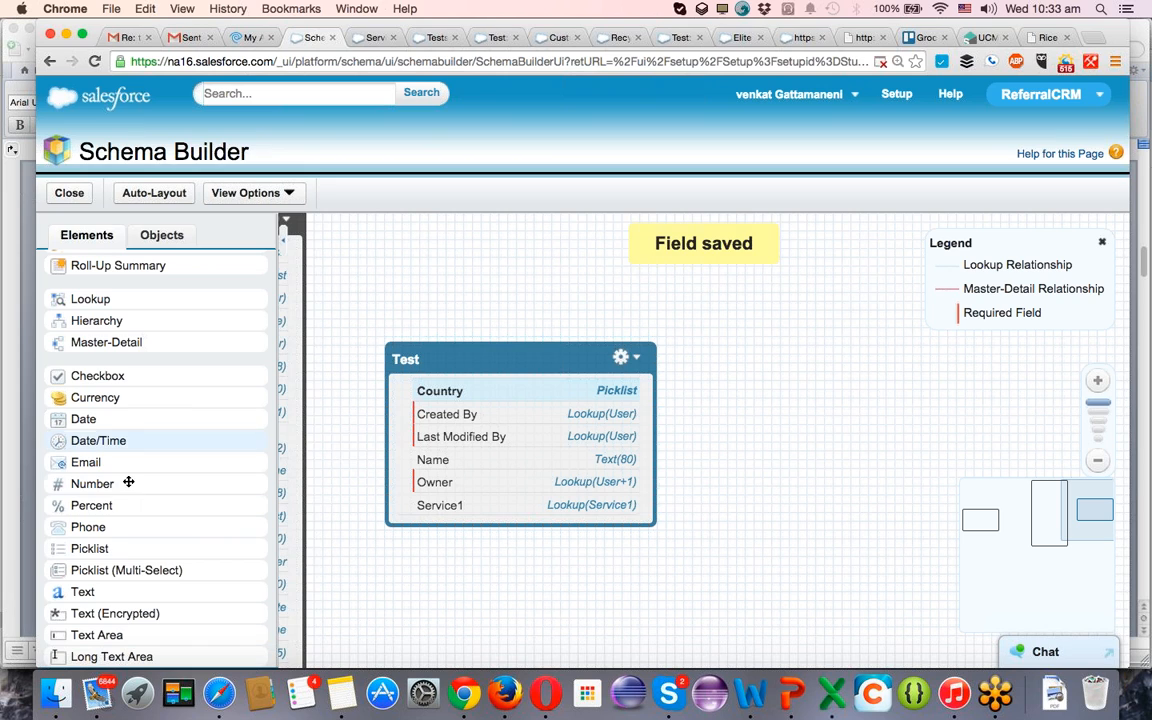
# Start another picklist field on the Test object with State as its label and name.
pyautogui.moveTo(95, 545); pyautogui.dragTo(475, 460)
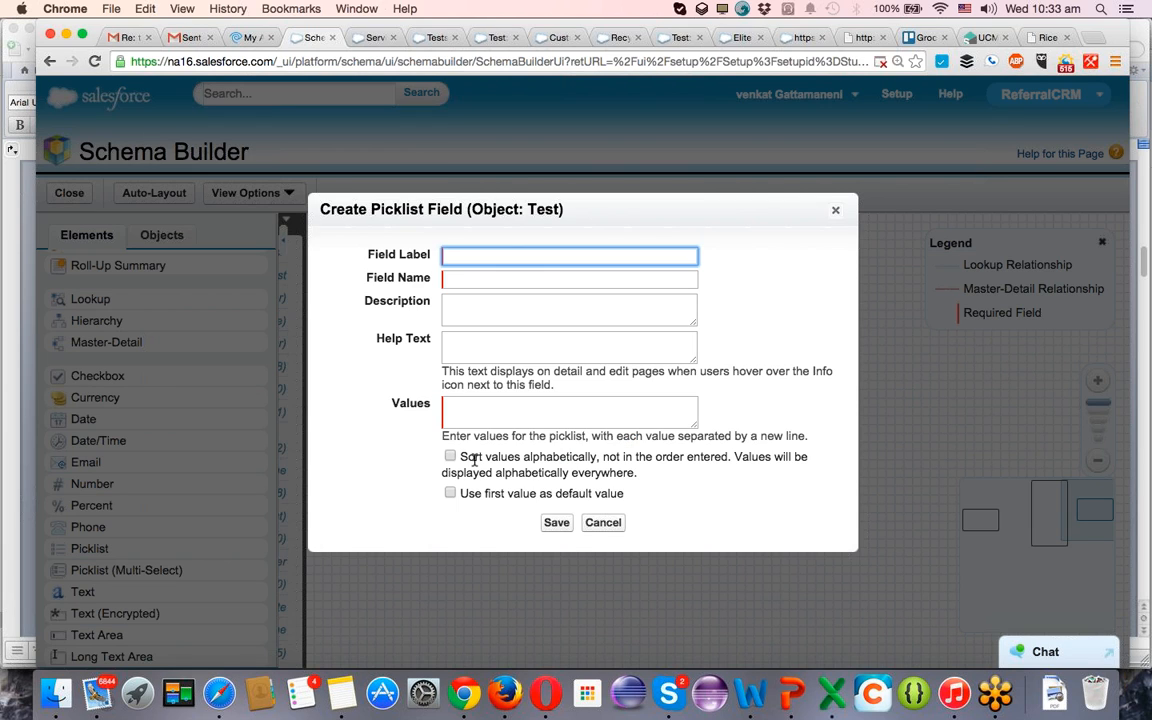
pyautogui.write('States')
pyautogui.press('Tab')
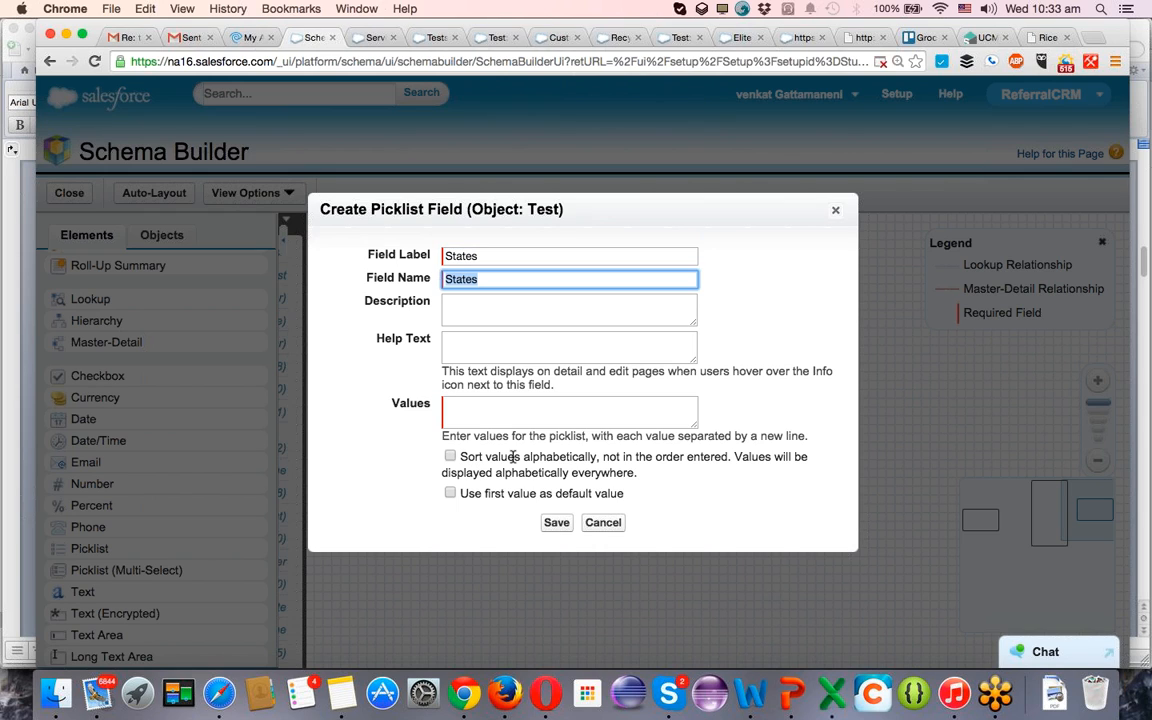
pyautogui.click(519, 256)
pyautogui.press('BackSpace')
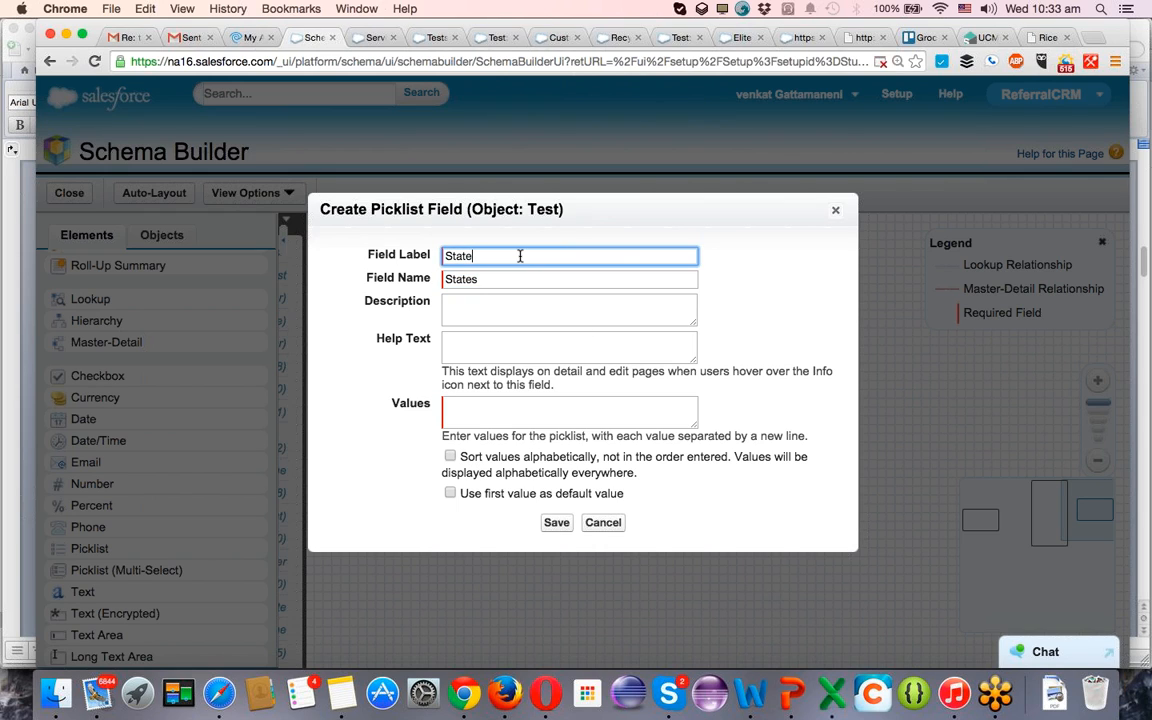
pyautogui.press('Tab')
pyautogui.press('Tab')
pyautogui.press('Tab')
pyautogui.press('Tab')
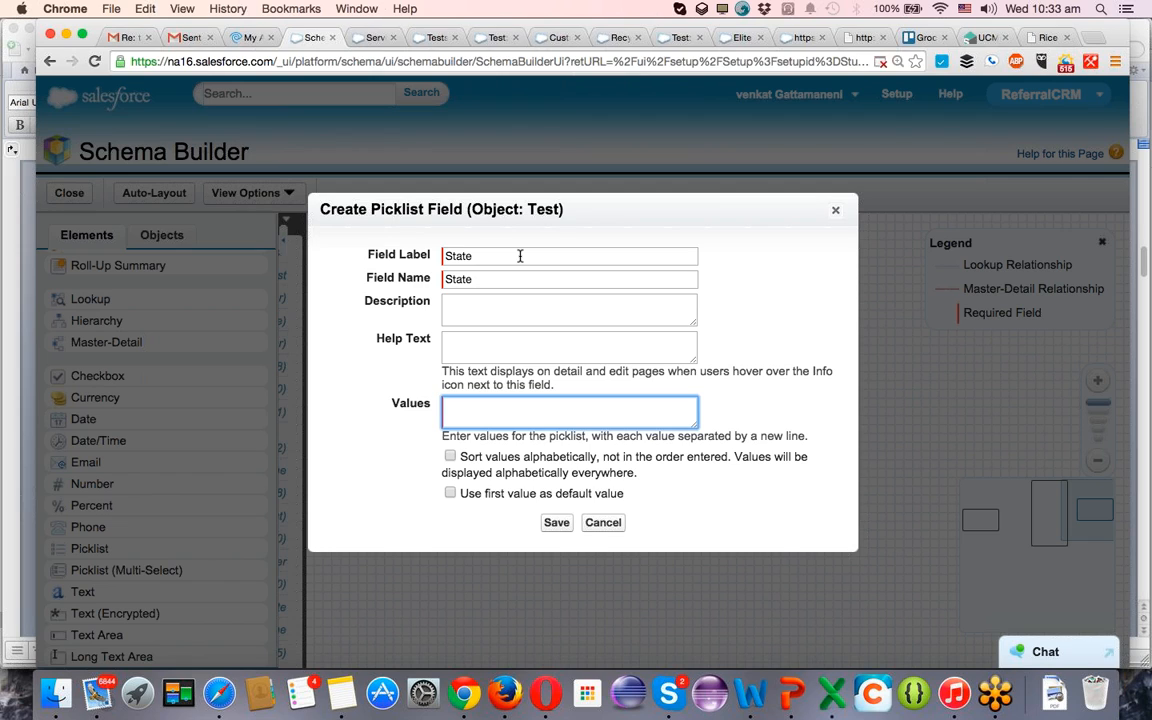
# Enter Hyderabad and Bangalore as the first values of the State picklist, each on its own line.
pyautogui.write('Hyderabad')
pyautogui.press('Return')
pyautogui.write('Bangalot')
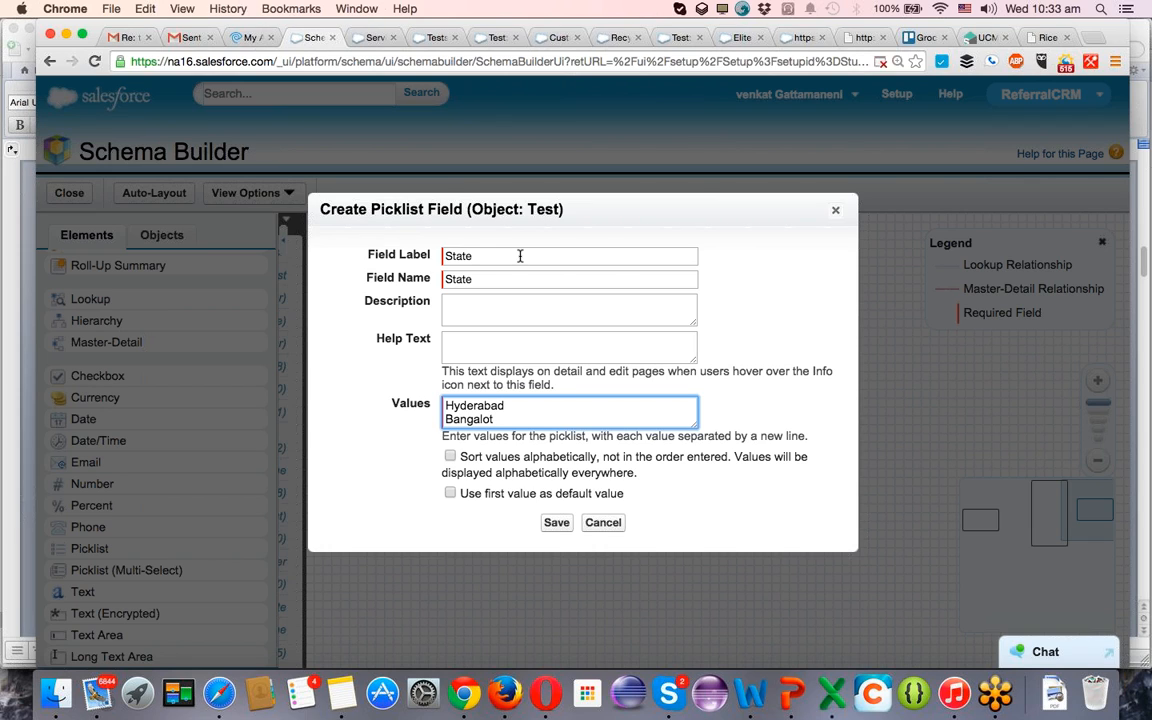
pyautogui.press('BackSpace')
pyautogui.write('re')
pyautogui.press('Return')
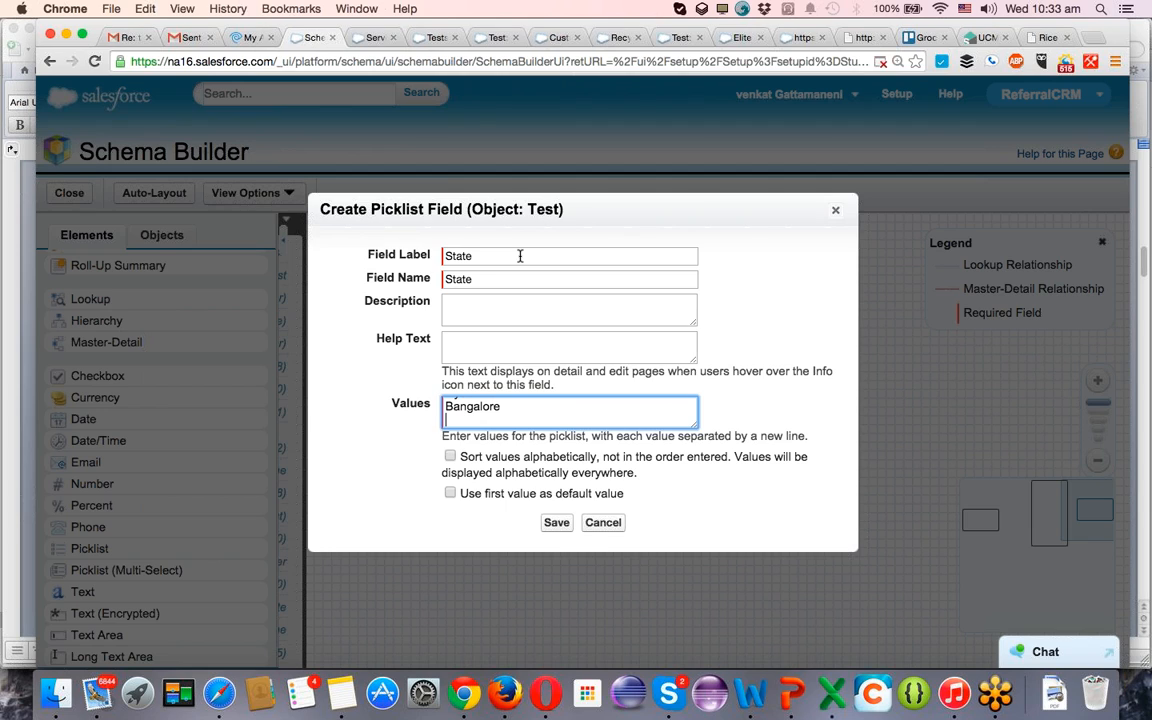
# Add Kansas, San Francisco, Chicago and San Diago to the State picklist values.
pyautogui.write('Kansas')
pyautogui.press('Return')
pyautogui.write('San Francisco')
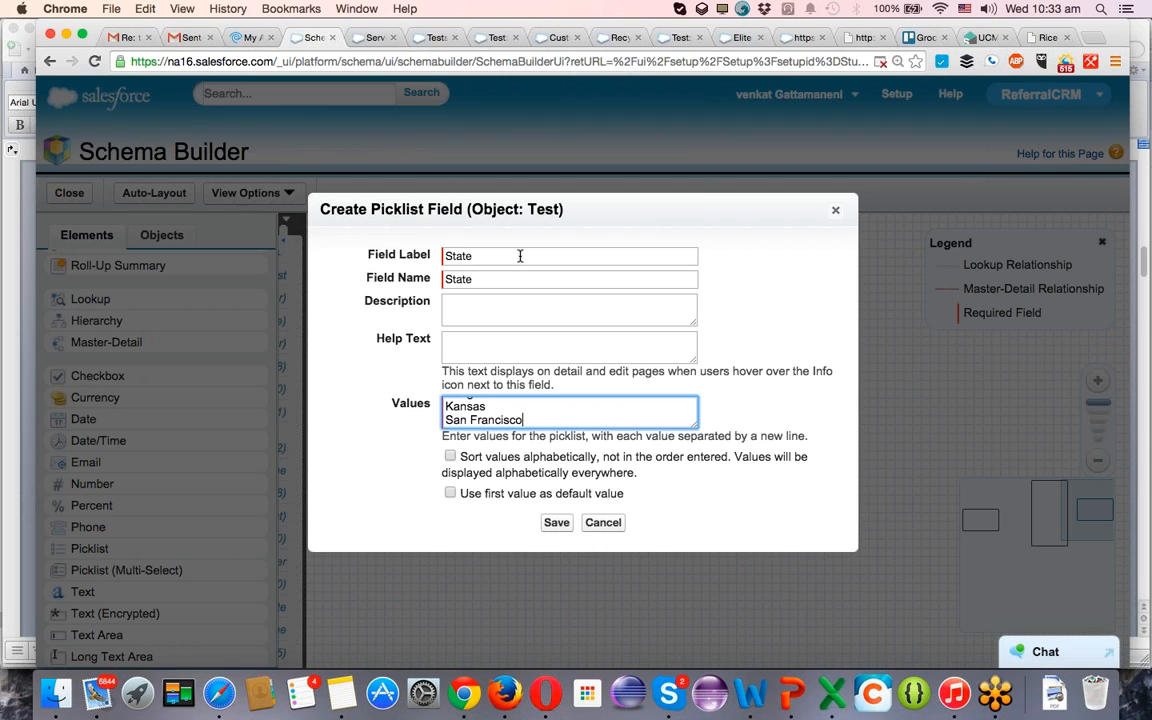
pyautogui.press('Return')
pyautogui.write('CA')
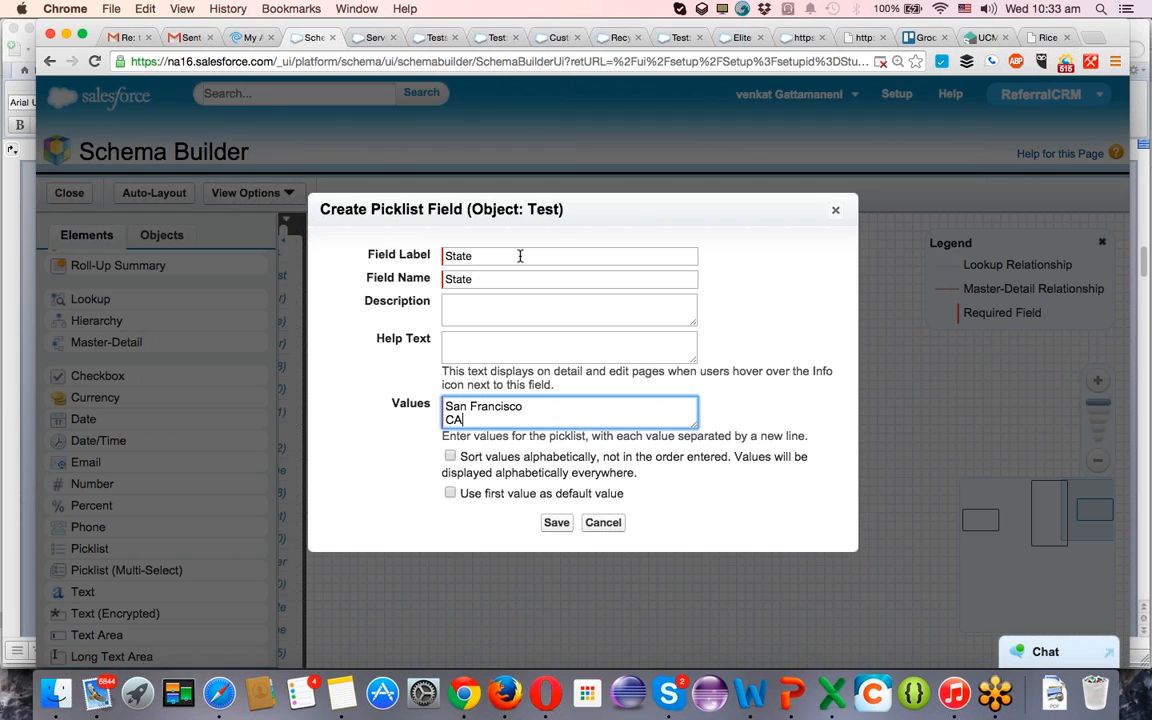
pyautogui.press('BackSpace')
pyautogui.write('hicago')
pyautogui.press('Return')
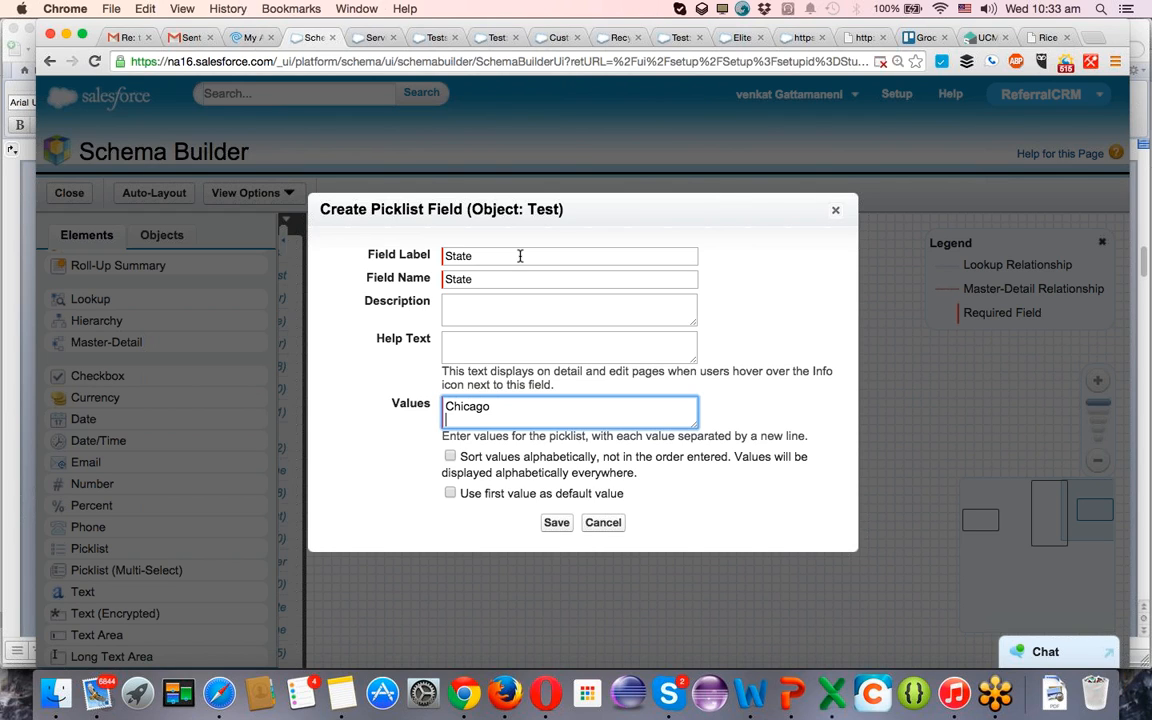
pyautogui.write('SAN')
pyautogui.press('BackSpace')
pyautogui.press('BackSpace')
pyautogui.write('an Diago')
pyautogui.press('Return')
# Add ca1, ca2 and ca3 to the State picklist values, each on its own line.
pyautogui.write('ca1')
pyautogui.press('Return')
pyautogui.write('ca2')
pyautogui.press('Return')
pyautogui.write('ca3')
pyautogui.press('Return')
# Add ch1, ch2, ch3 and beiging to the State picklist values, each on its own line.
pyautogui.write('ch1')
pyautogui.press('Return')
pyautogui.write('ch2')
pyautogui.press('Return')
pyautogui.write('ch3')
pyautogui.press('Return')
pyautogui.write('beig')
pyautogui.write('inh')
pyautogui.press('BackSpace')
pyautogui.press('BackSpace')
pyautogui.write('ing')
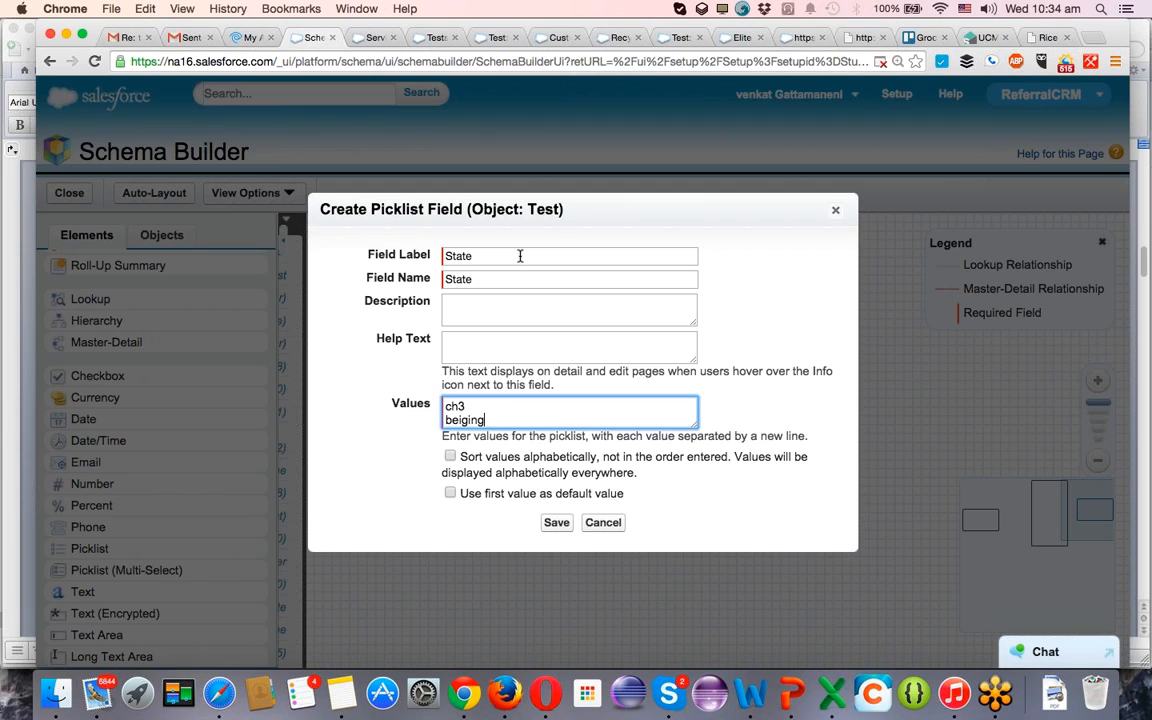
pyautogui.press('Return')
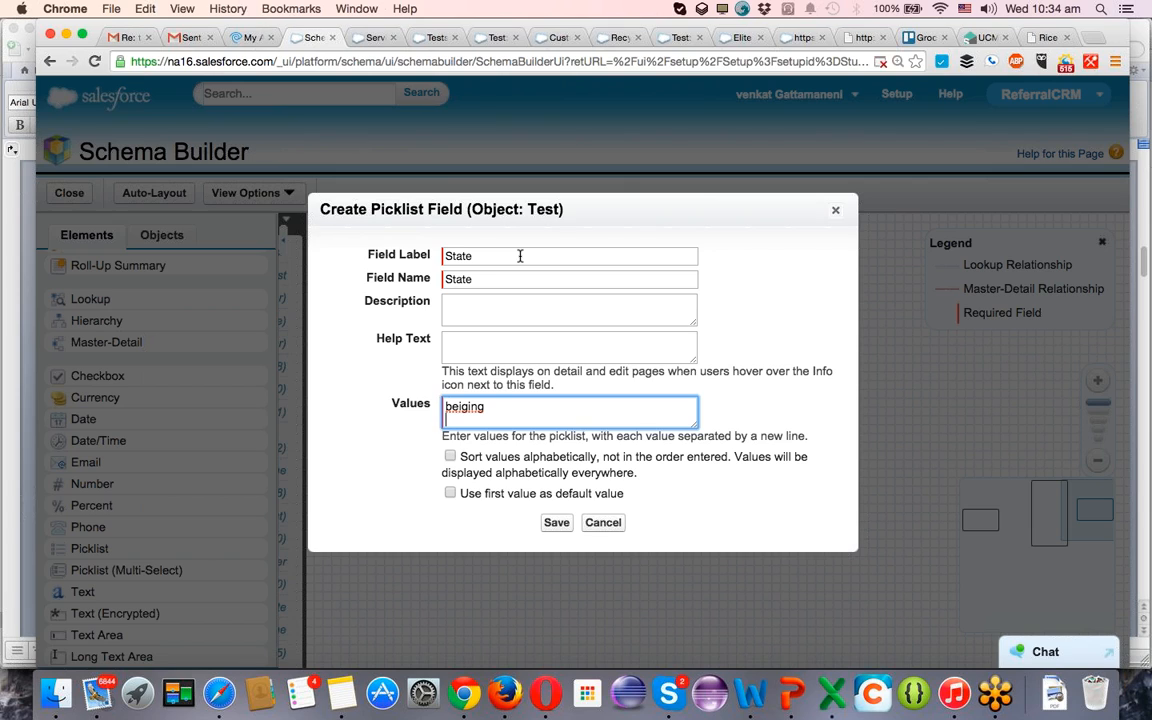
# Add other1, other2 and other3 as the last State picklist values and save the field.
pyautogui.write('other')
pyautogui.press('super+shift+Left')
pyautogui.press('super+c')
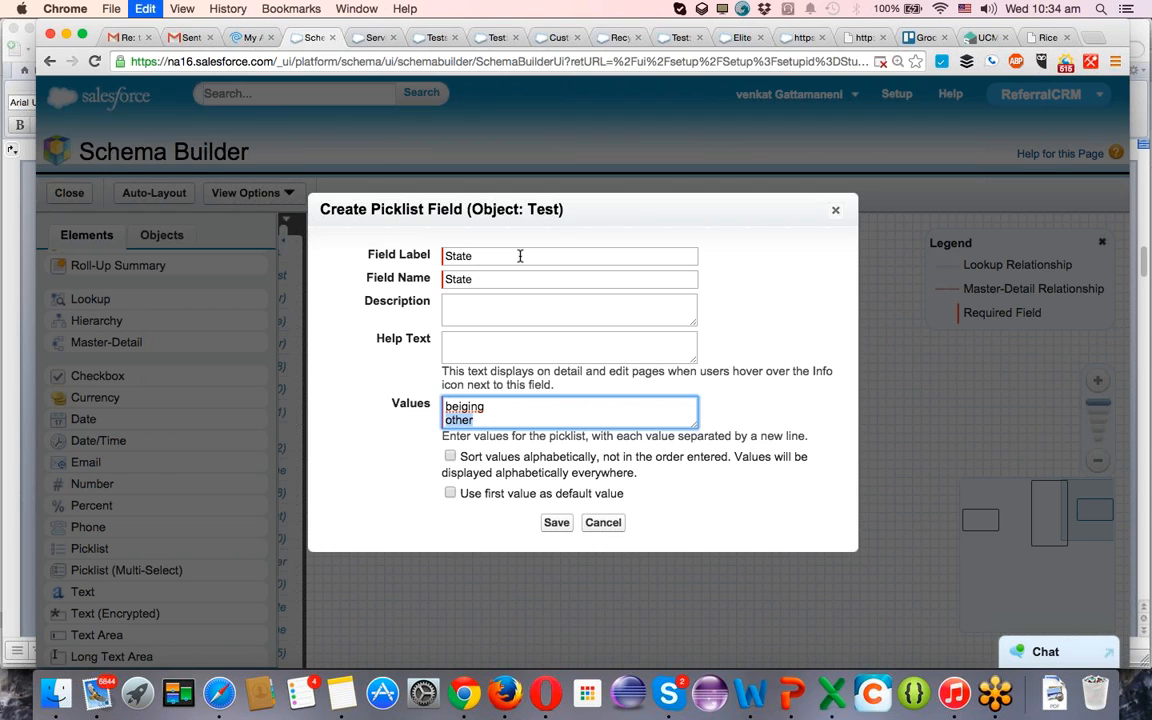
pyautogui.press('Right')
pyautogui.write('1')
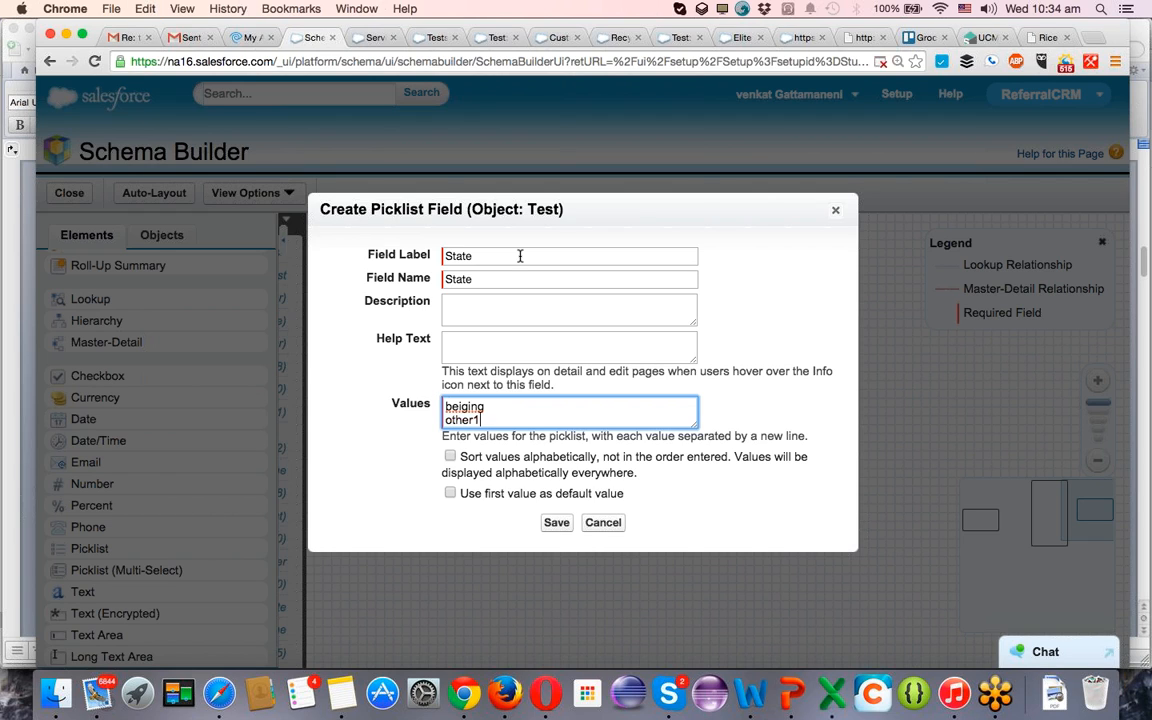
pyautogui.press('Return')
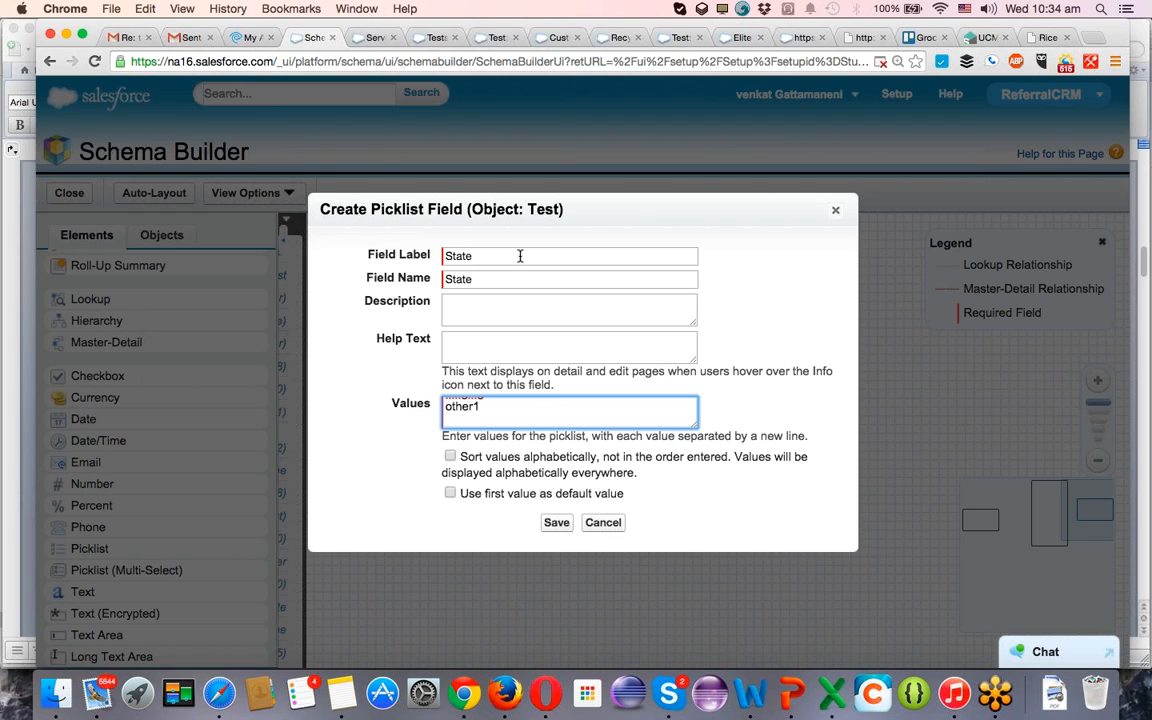
pyautogui.press('super+v')
pyautogui.write('2')
pyautogui.press('Return')
pyautogui.press('super+v')
pyautogui.write('3')
pyautogui.click(555, 523)
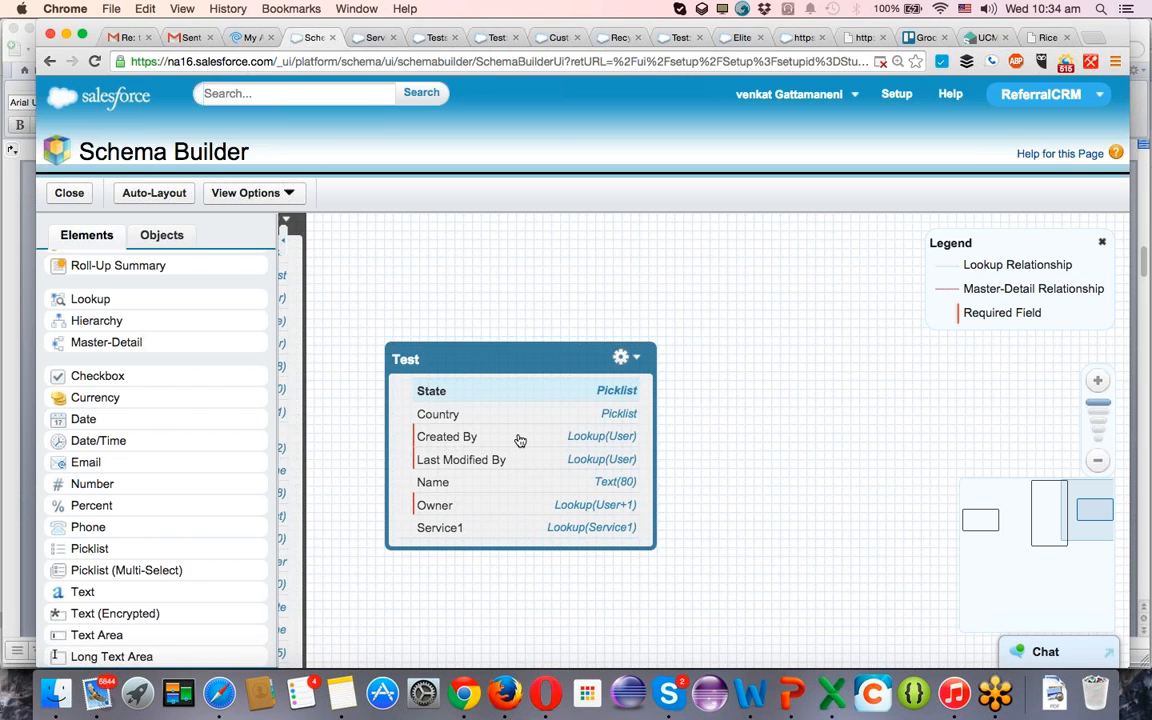
pyautogui.click(437, 38)
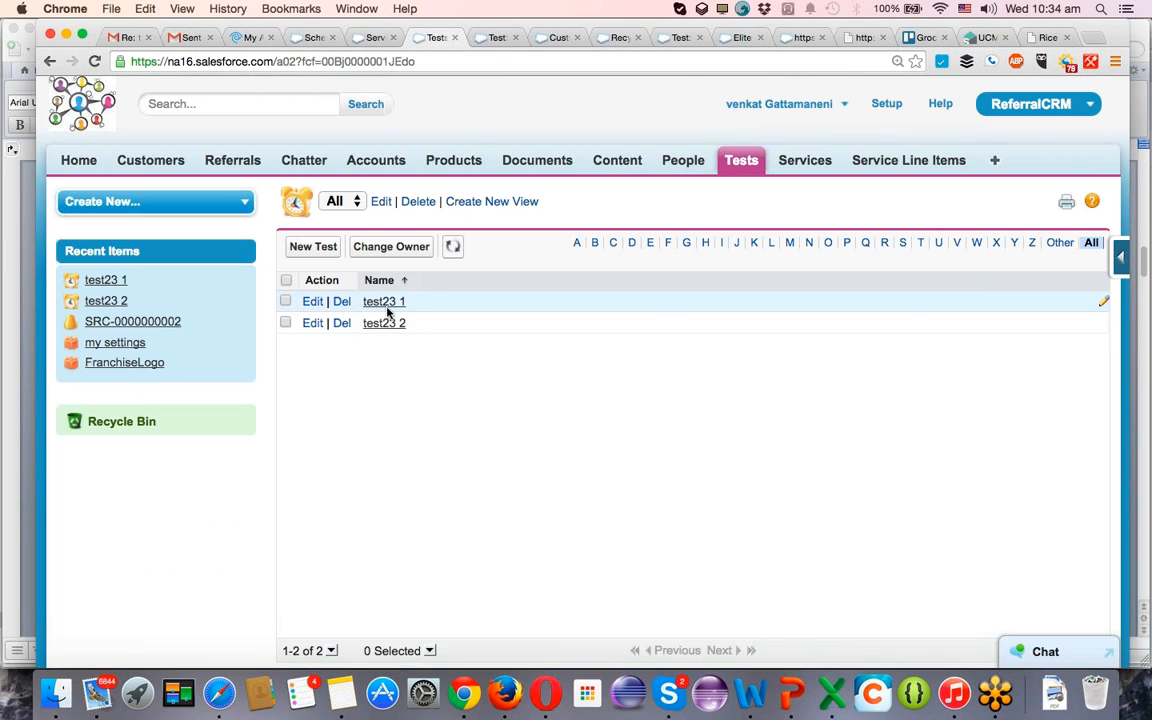
pyautogui.click(373, 37)
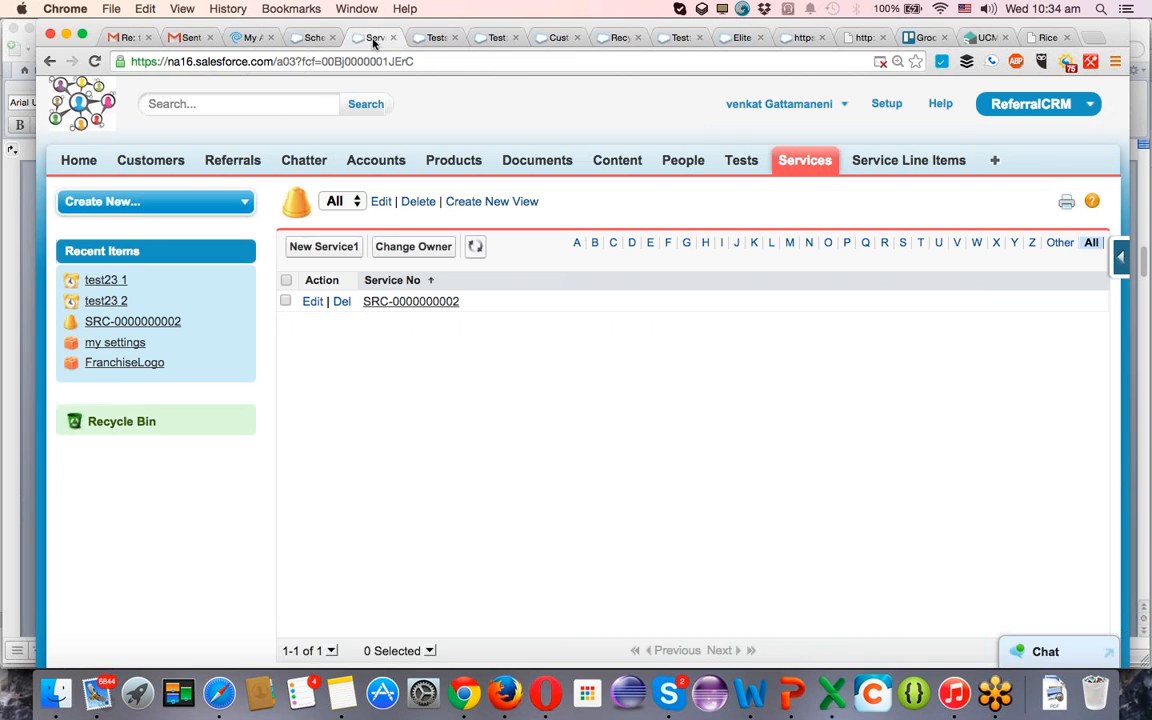
pyautogui.click(312, 38)
# View the Test object's definition from its Schema Builder box and open its Test Layout for editing.
pyautogui.click(636, 360)
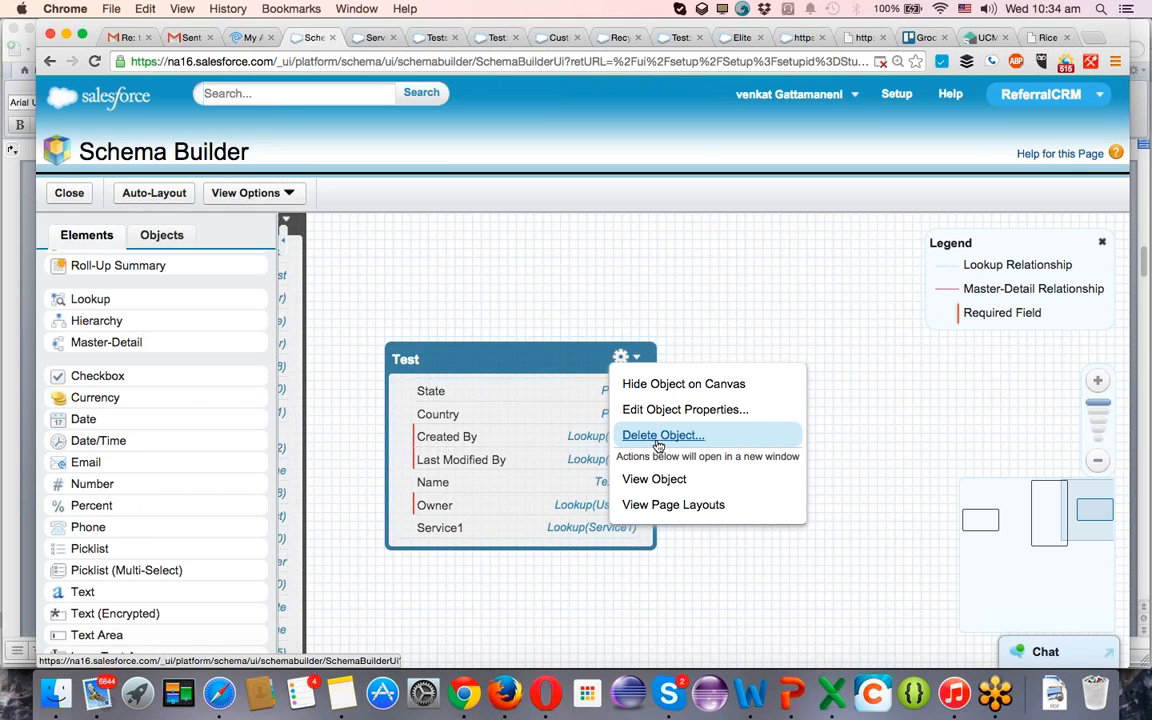
pyautogui.click(650, 482)
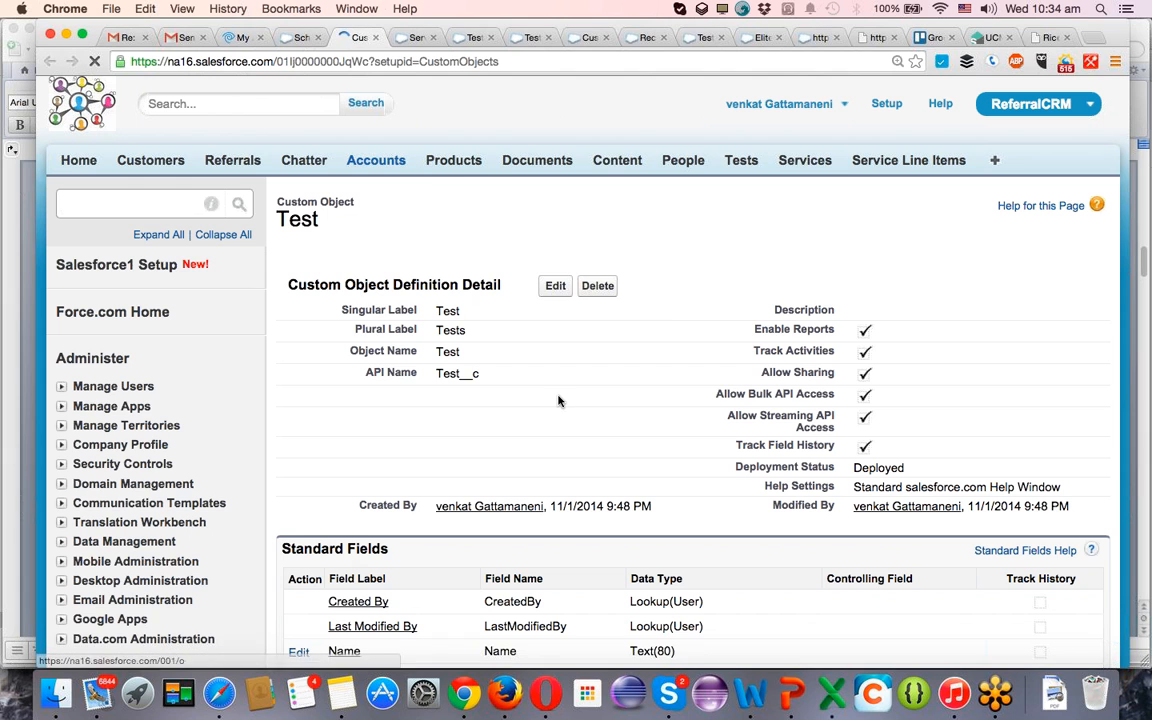
pyautogui.scroll(-5, 558, 400)
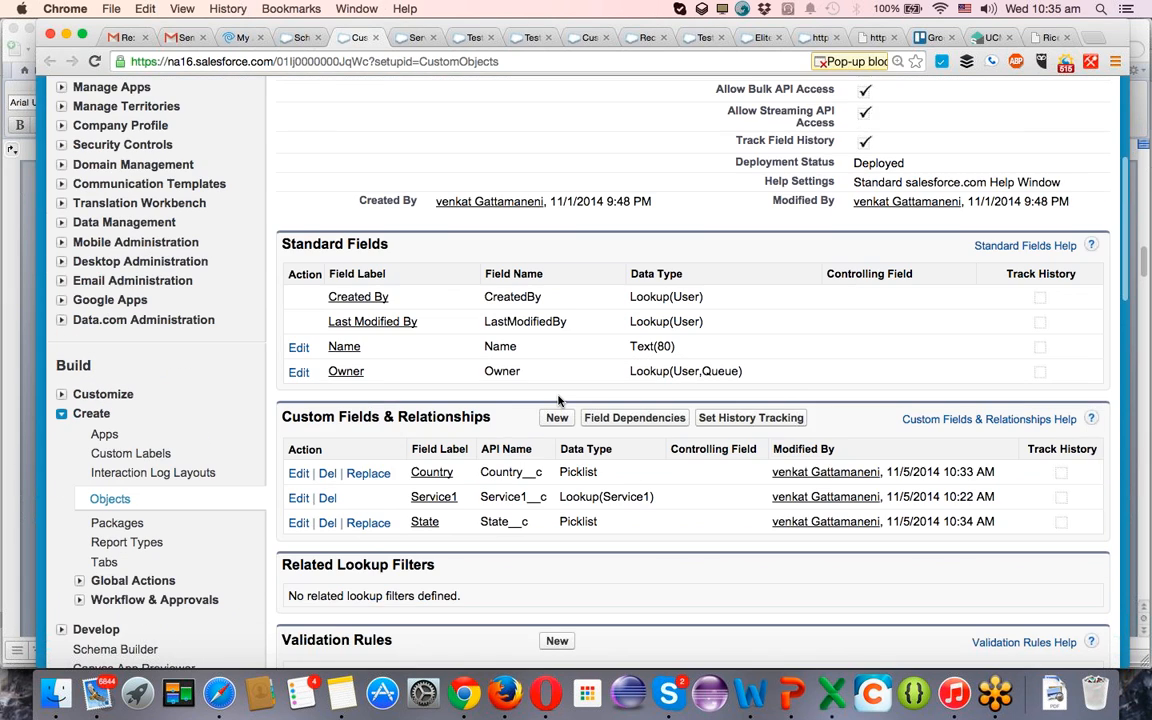
pyautogui.scroll(5, 558, 400)
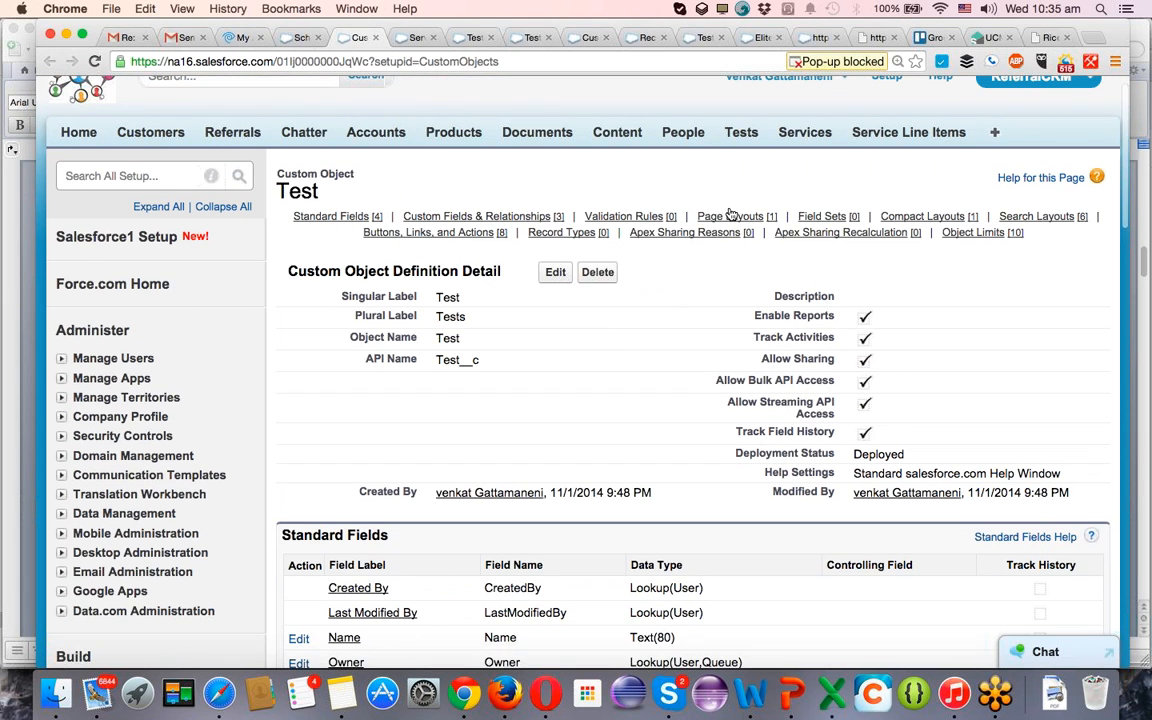
pyautogui.moveTo(727, 220)
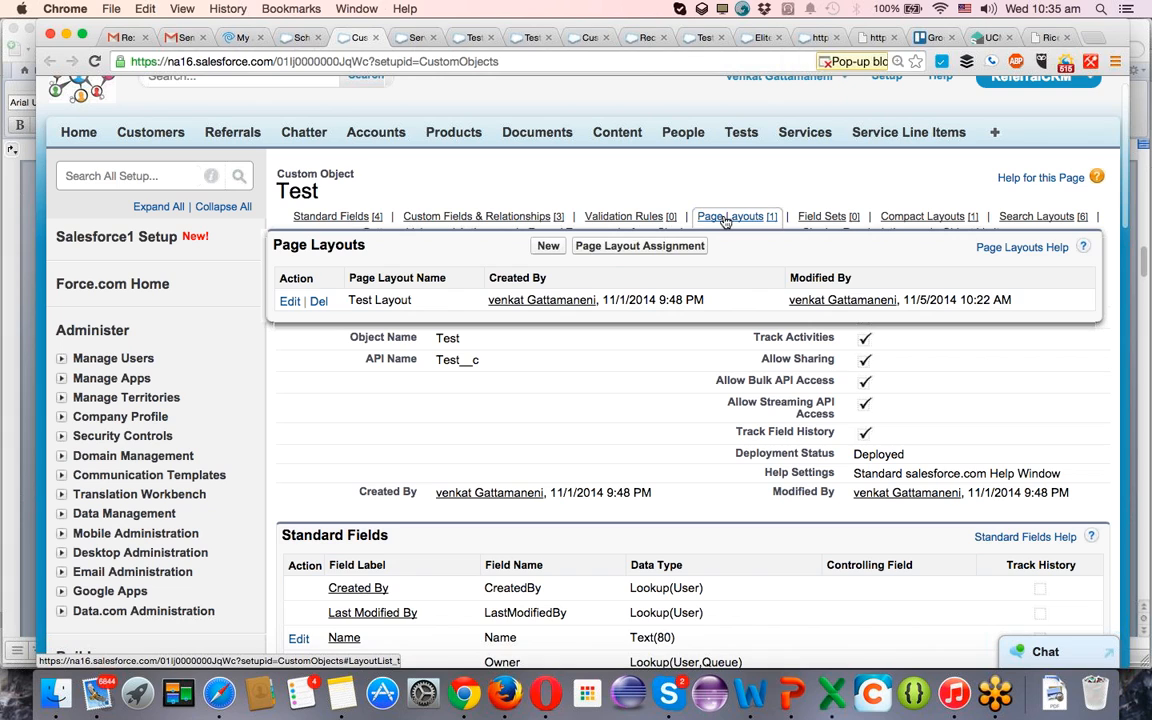
pyautogui.click(290, 302)
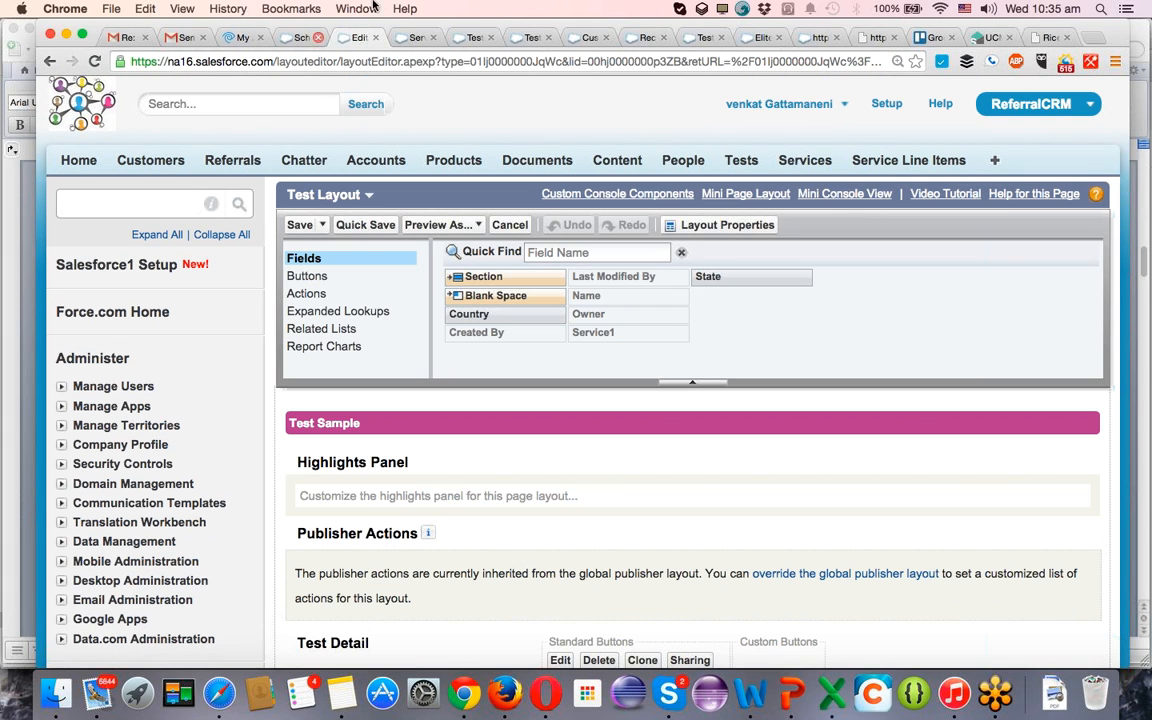
# Open the test23 1 record and edit its page layout, comparing it with the layout editor opened from the object definition.
pyautogui.click(475, 38)
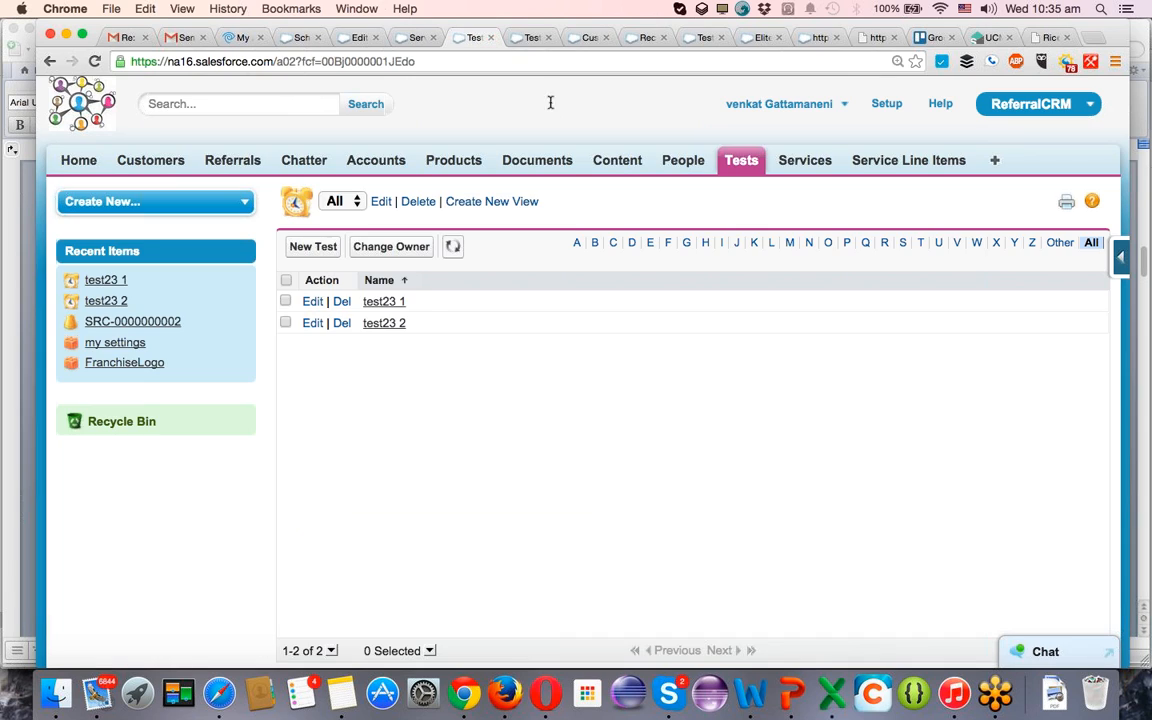
pyautogui.click(388, 302)
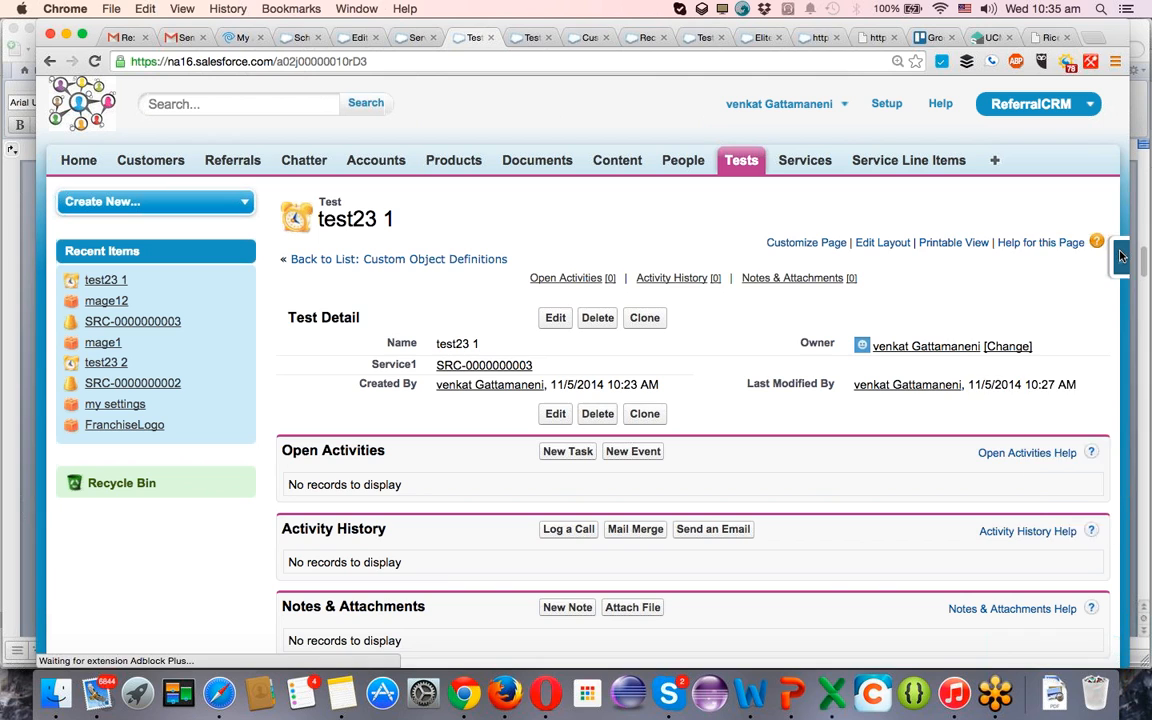
pyautogui.click(1124, 252)
pyautogui.click(957, 458)
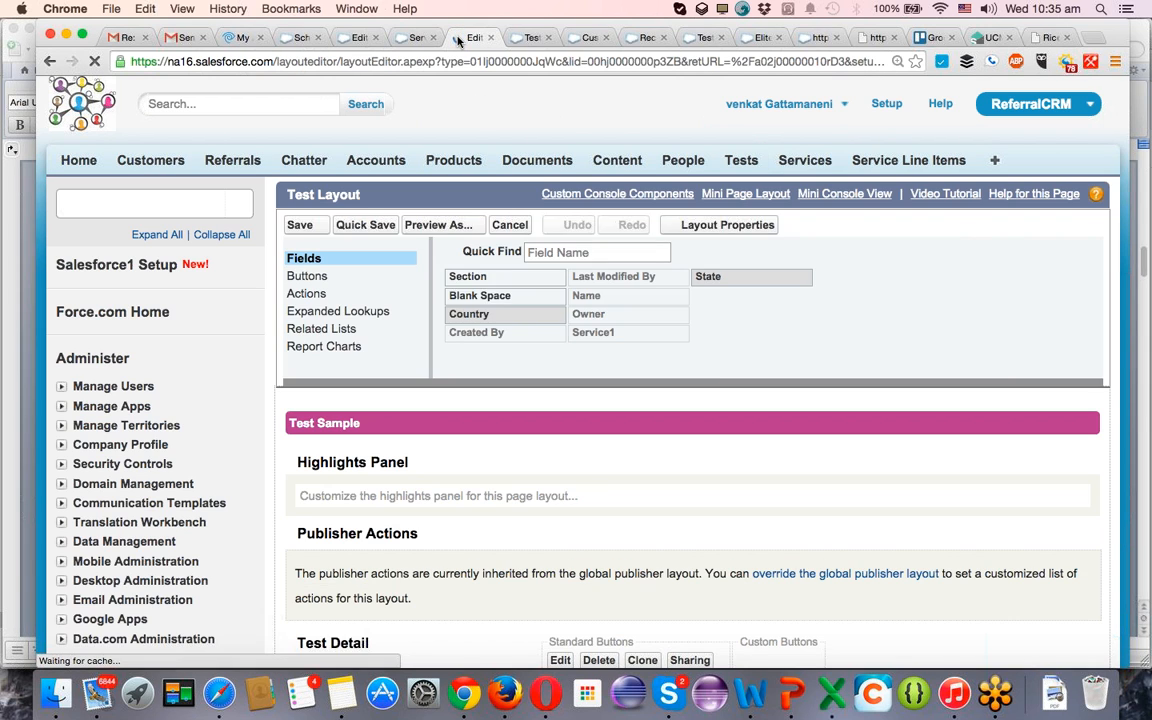
pyautogui.moveTo(457, 41); pyautogui.dragTo(398, 39)
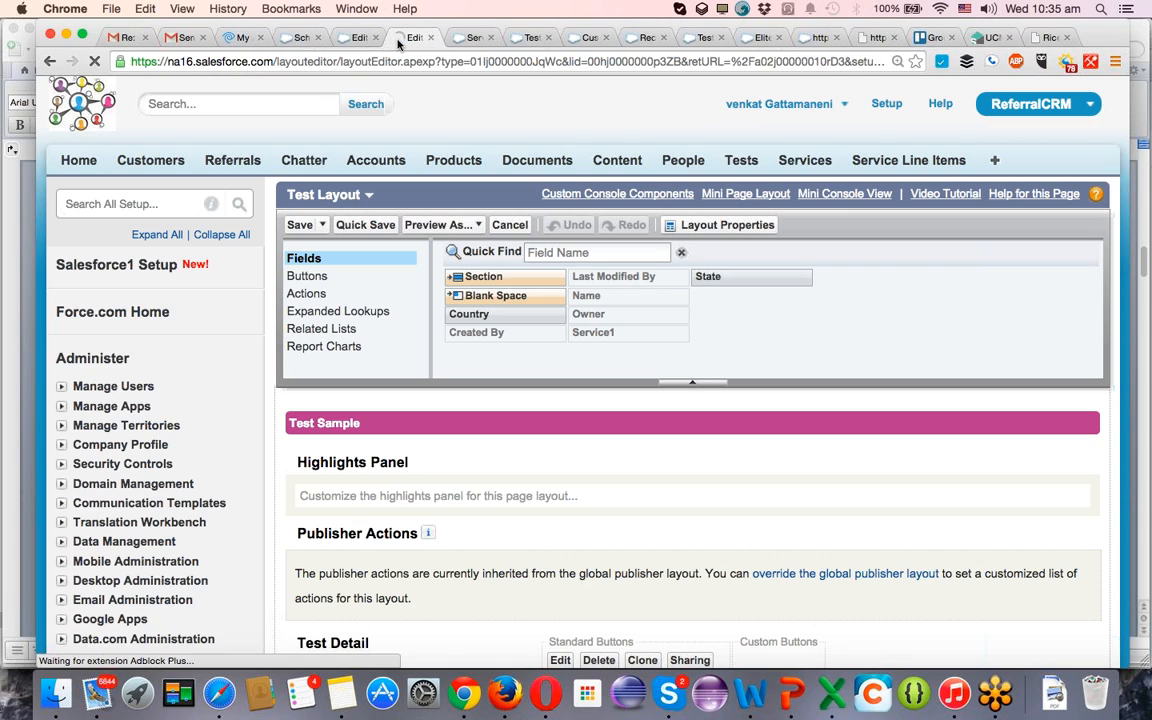
pyautogui.click(352, 40)
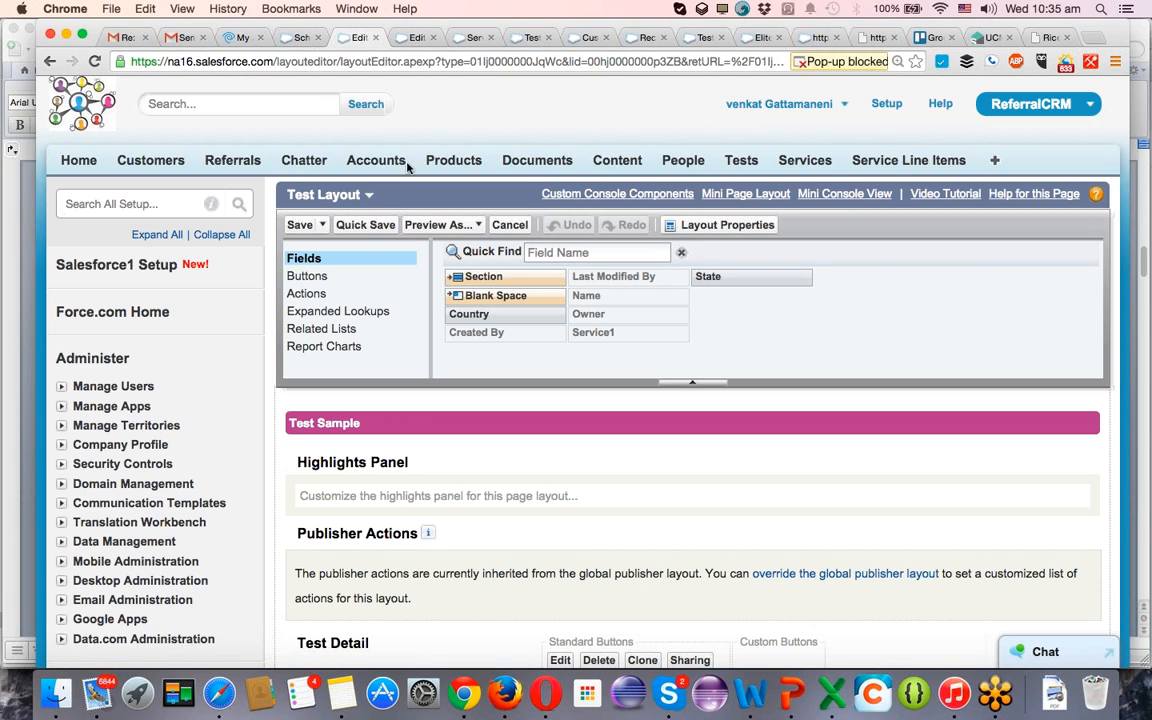
pyautogui.click(414, 38)
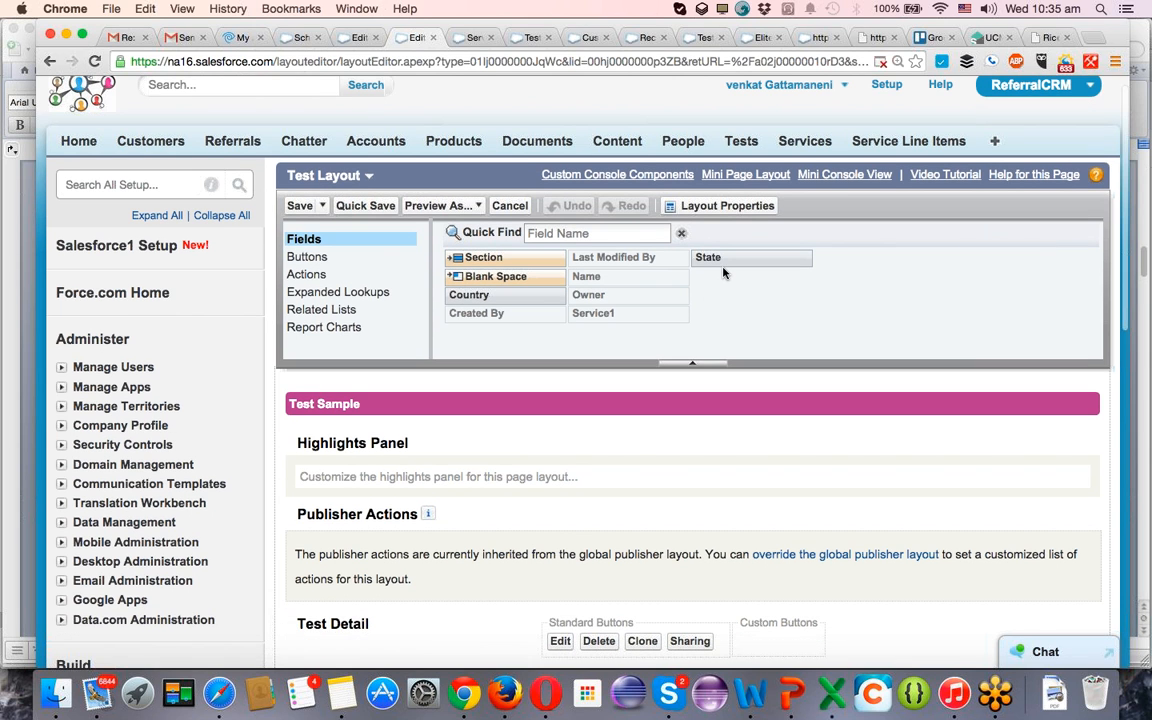
# Add the State and Country fields below Service1 in the layout's Information section, with Country above State, and save the layout.
pyautogui.scroll(-5, 725, 274)
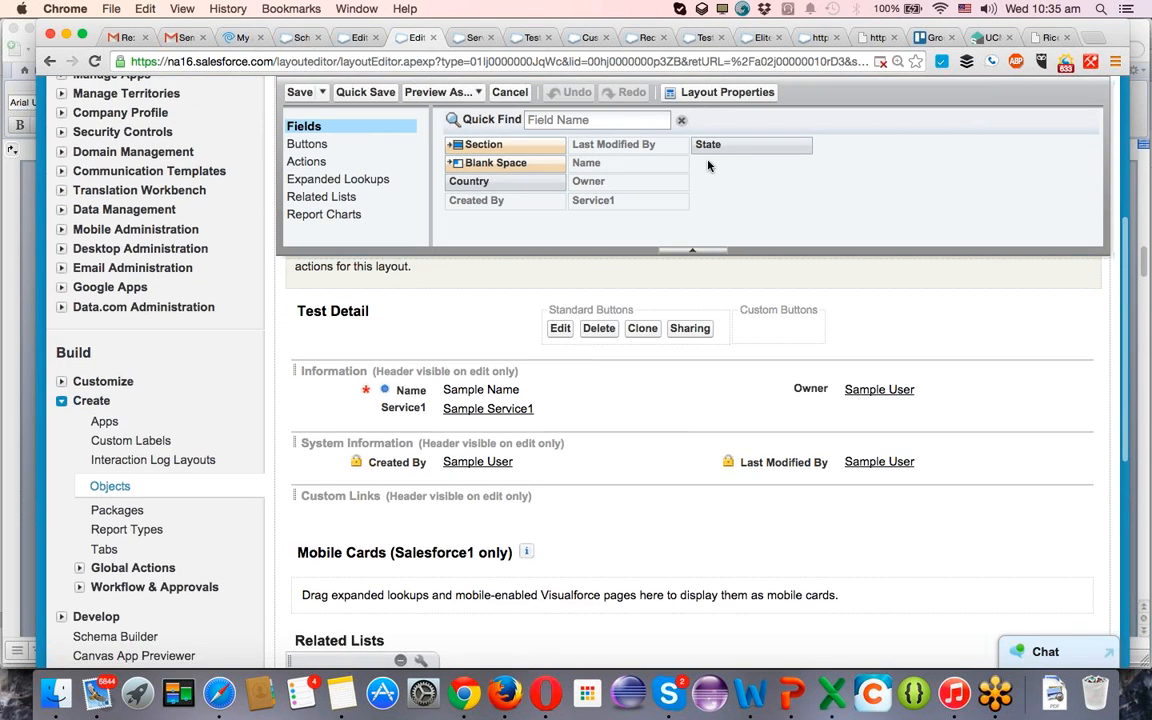
pyautogui.moveTo(705, 146); pyautogui.dragTo(533, 414)
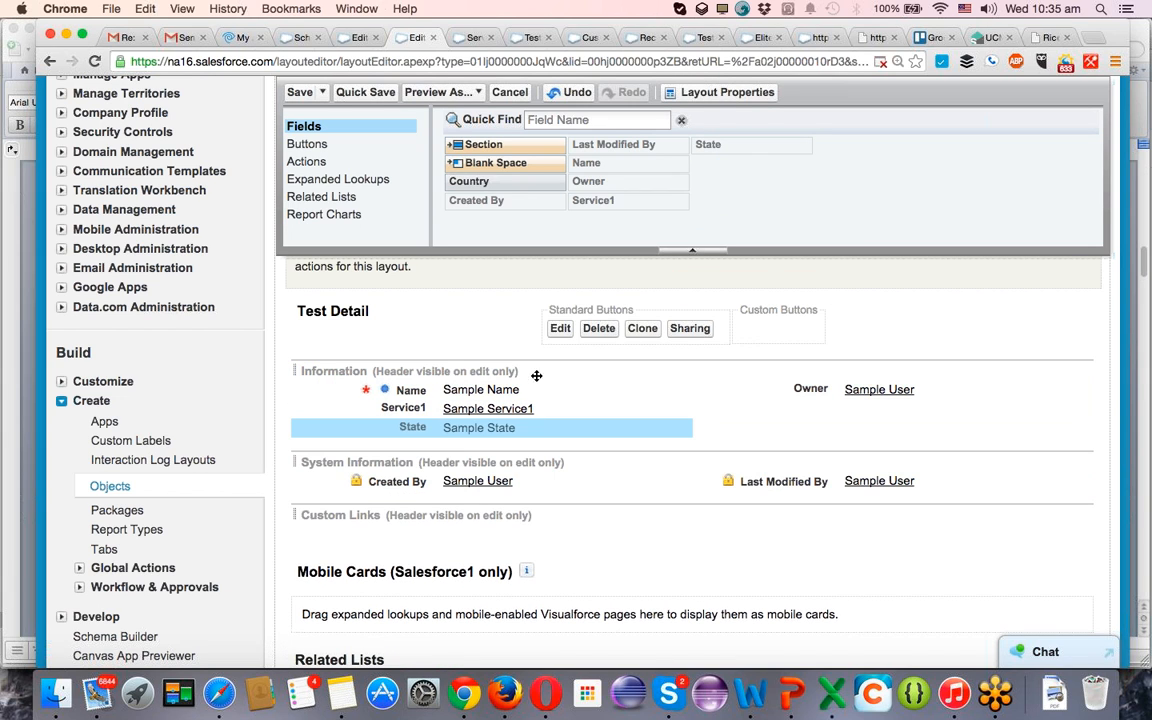
pyautogui.moveTo(520, 186); pyautogui.dragTo(483, 426)
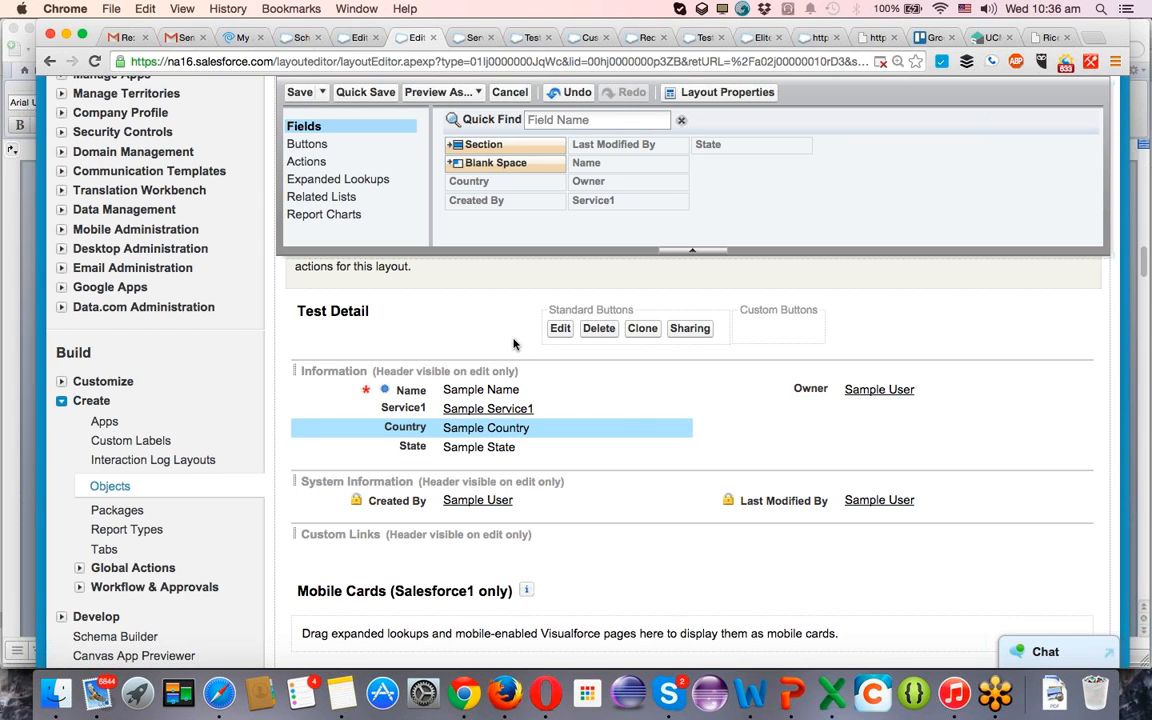
pyautogui.click(300, 92)
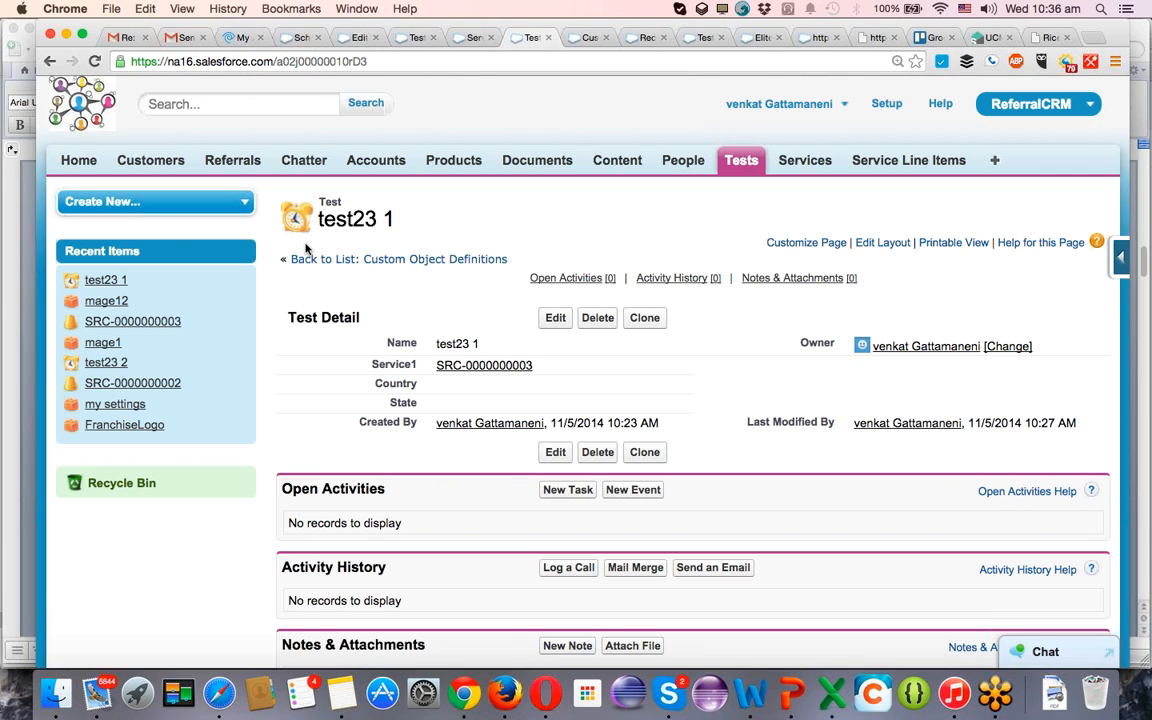
# Return to the Test object's definition and start a new field dependency for its custom fields.
pyautogui.click(410, 39)
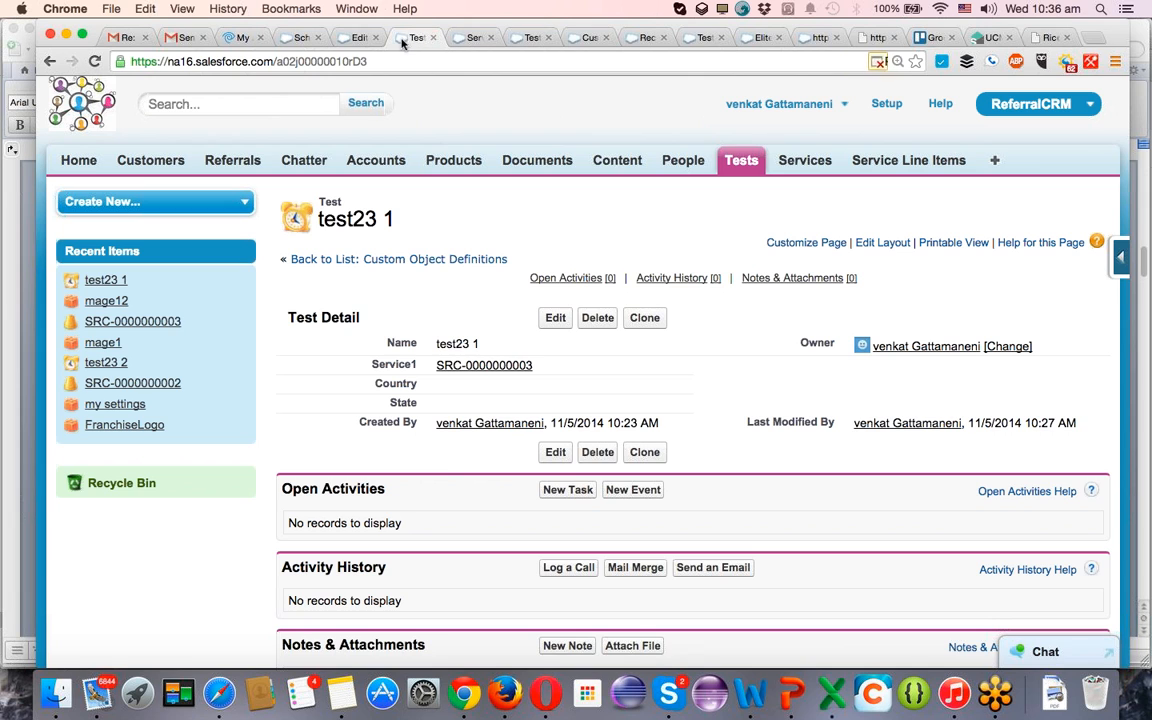
pyautogui.click(362, 38)
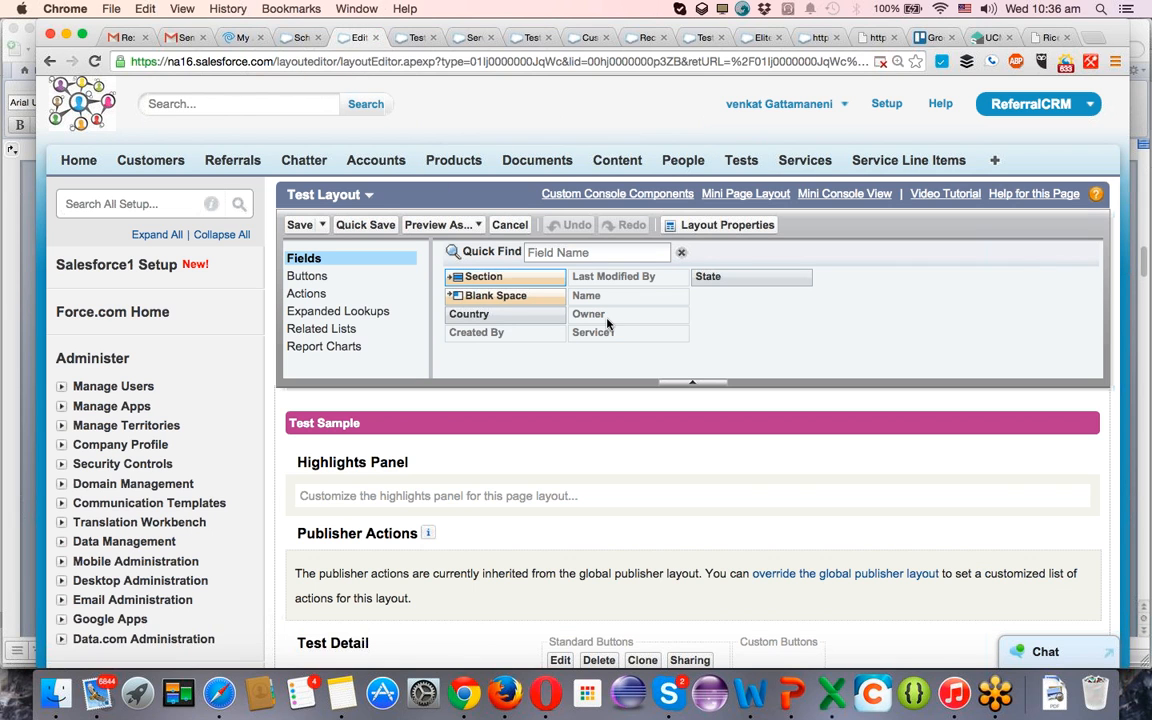
pyautogui.hscroll(-5, 607, 322)
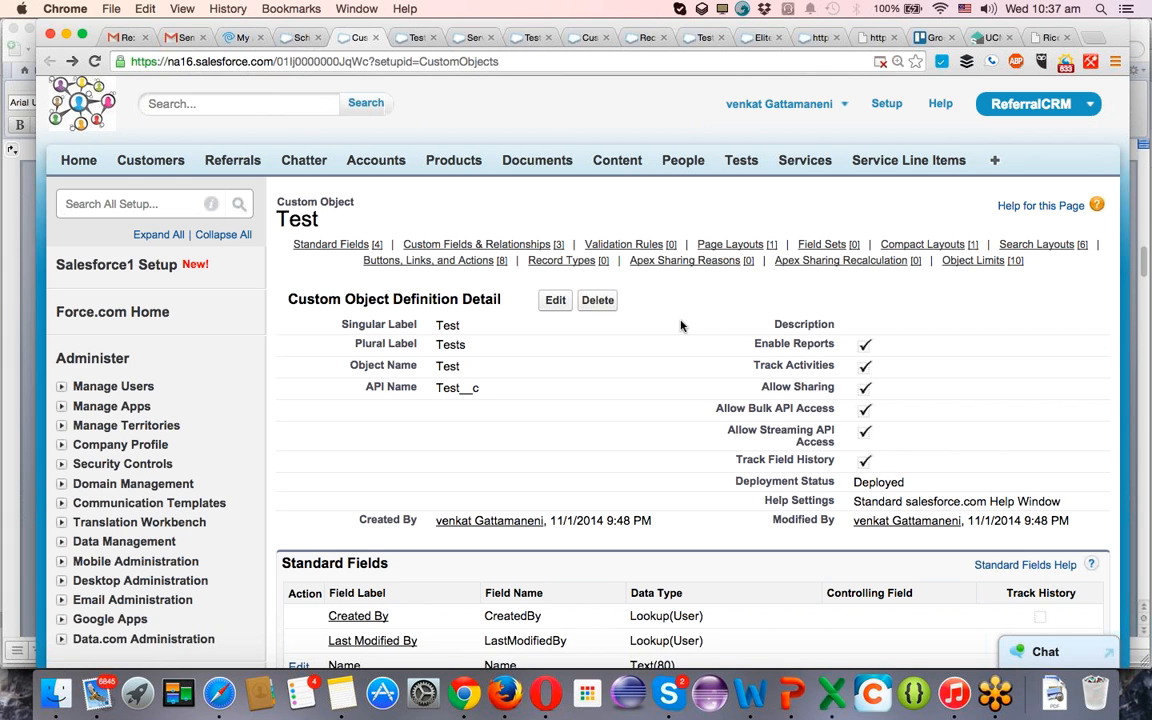
pyautogui.scroll(-5, 680, 325)
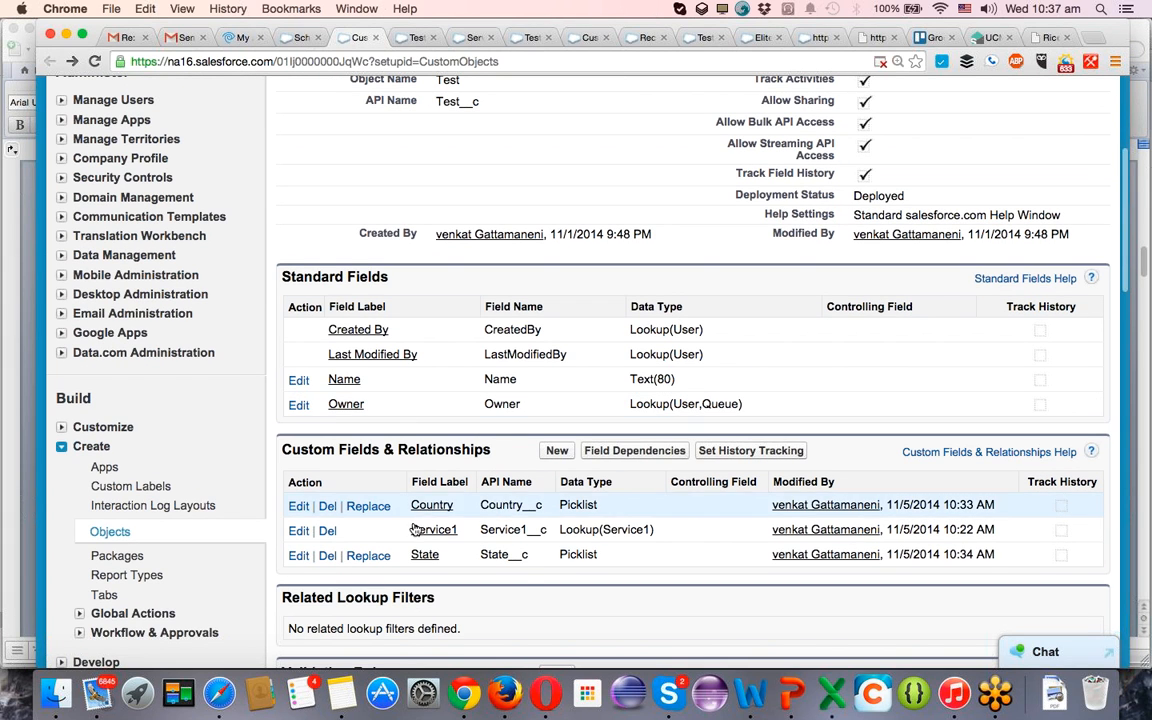
pyautogui.click(660, 453)
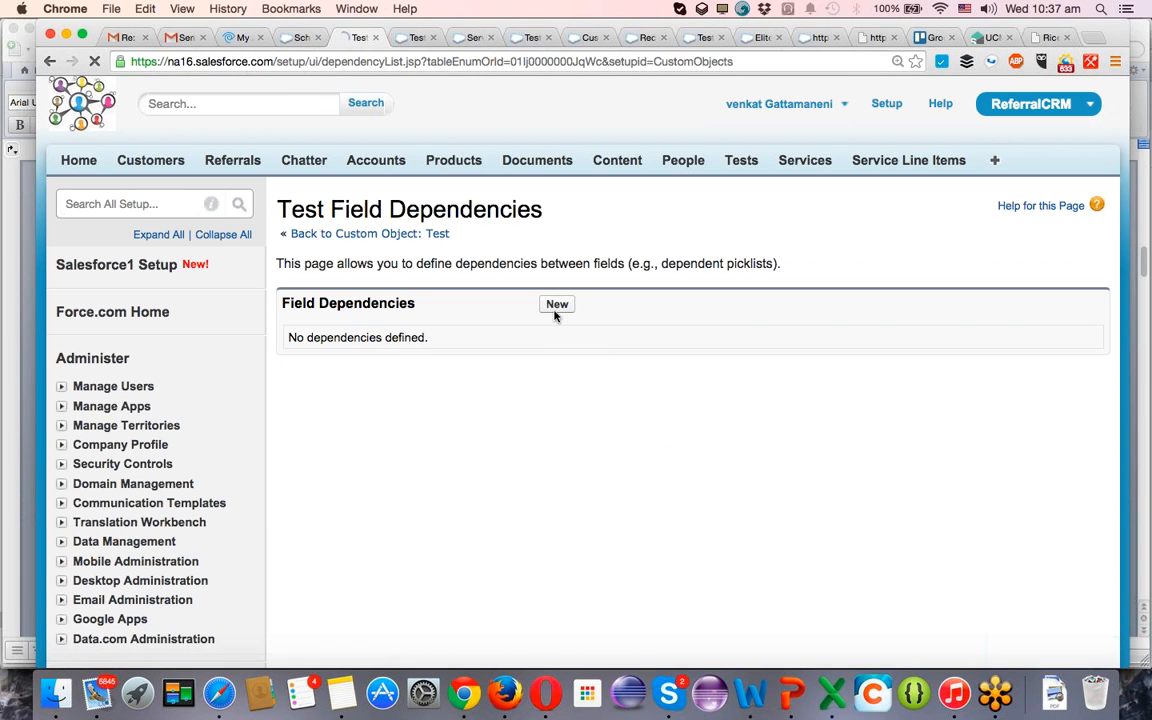
pyautogui.click(556, 306)
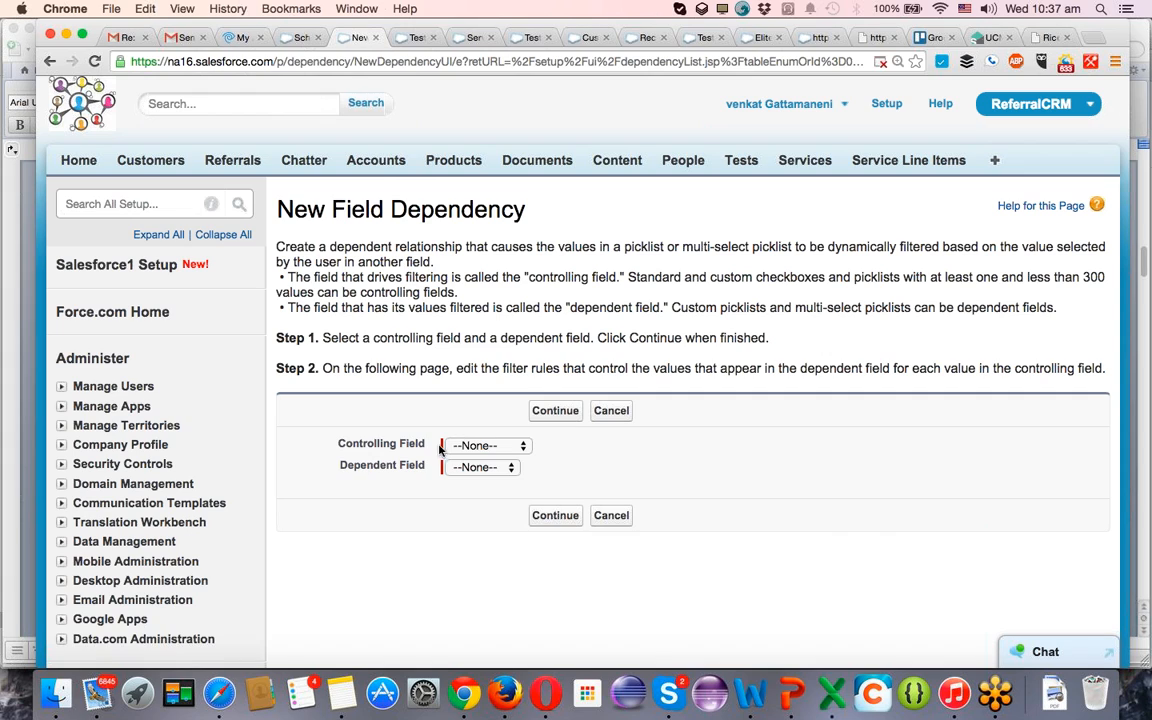
# Set Country as the controlling field and State as the dependent field, and continue to the dependency matrix.
pyautogui.click(503, 451)
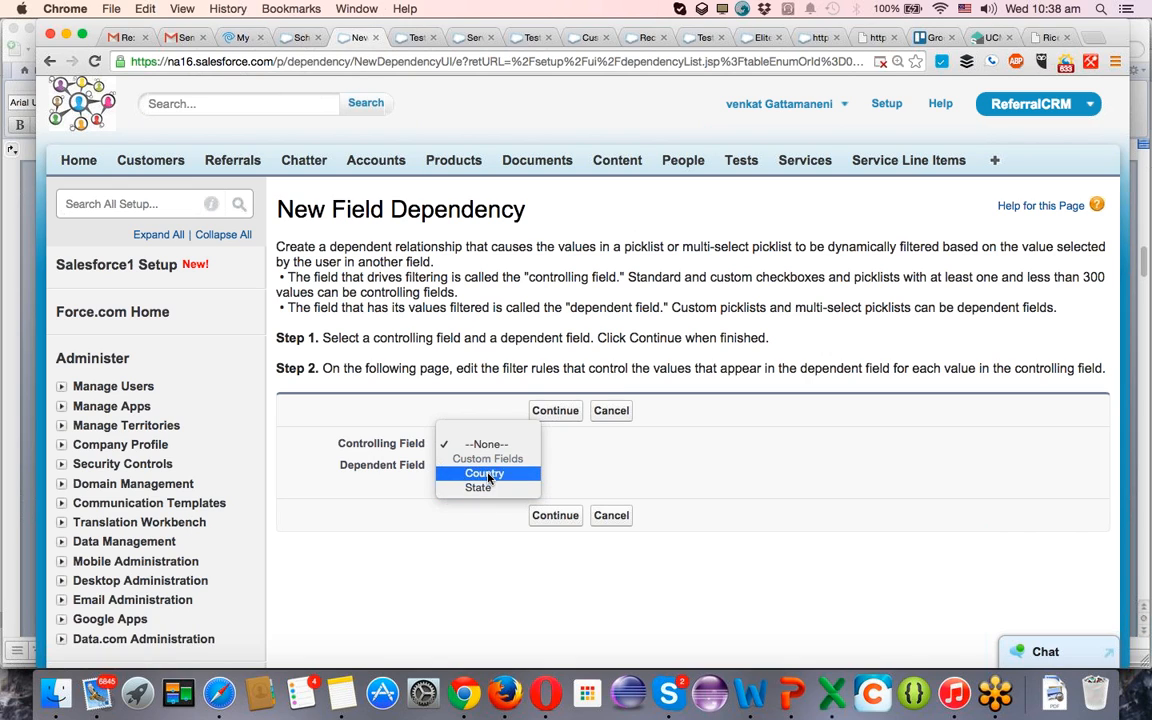
pyautogui.click(484, 473)
pyautogui.click(470, 466)
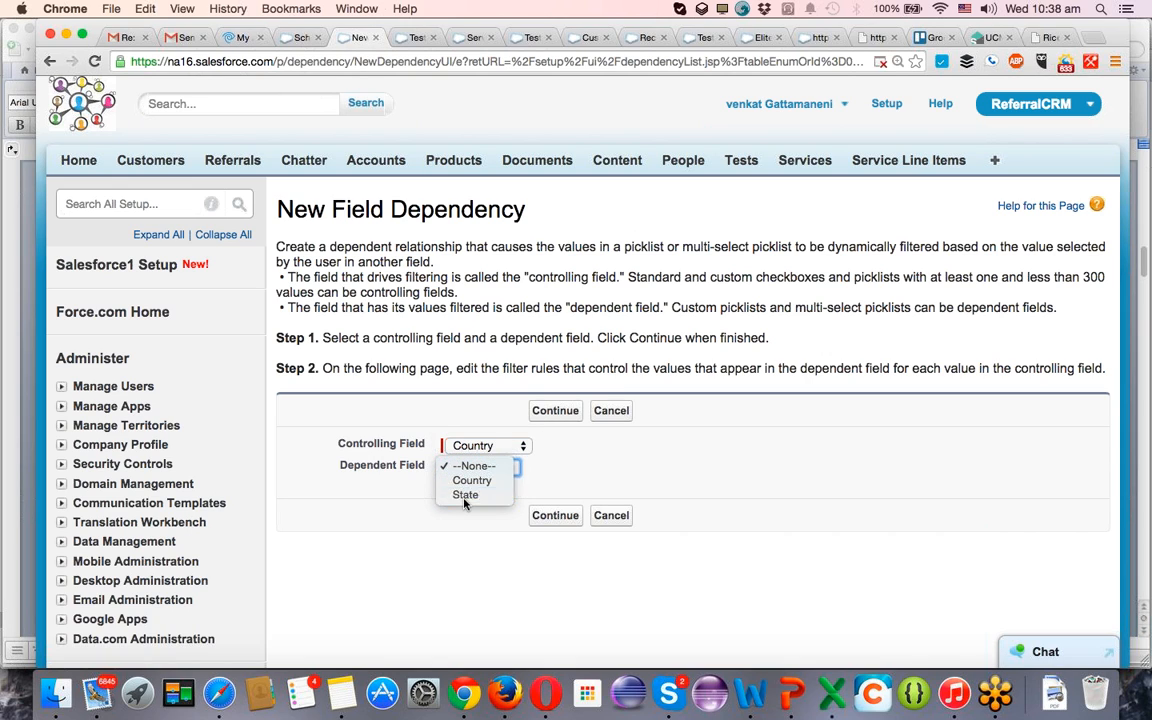
pyautogui.click(465, 494)
pyautogui.click(541, 516)
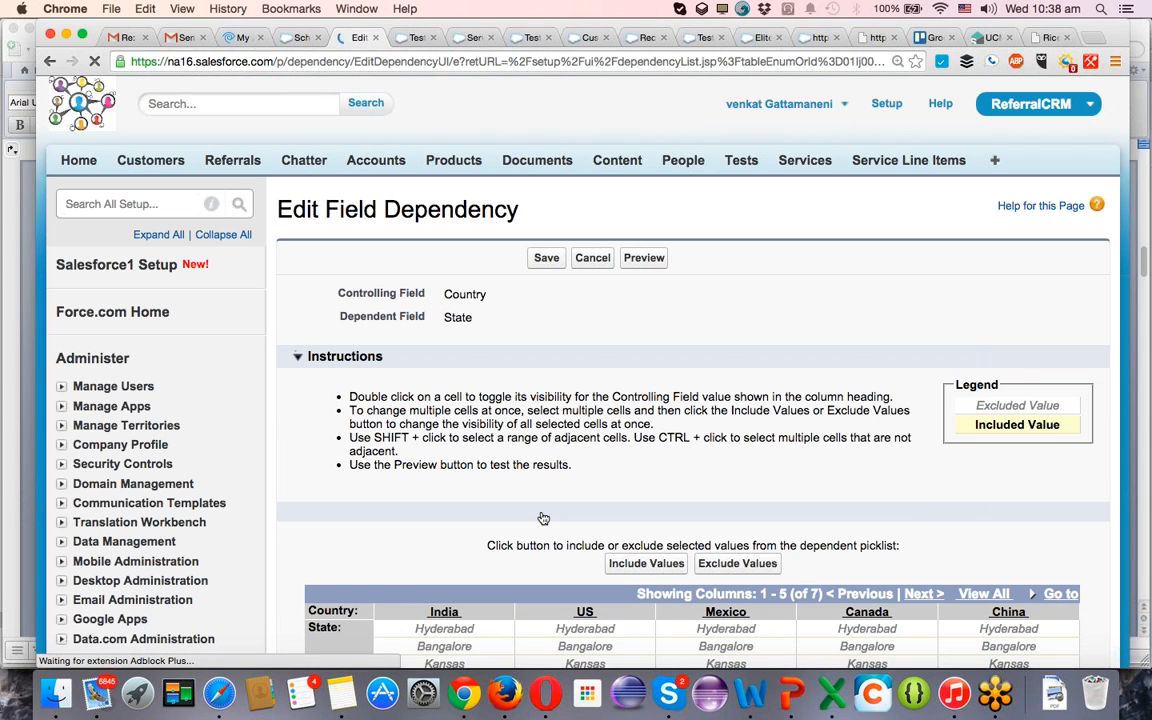
# Include the Hyderabad and Bangalore states for the India column of the dependency matrix.
pyautogui.scroll(-10, 543, 518)
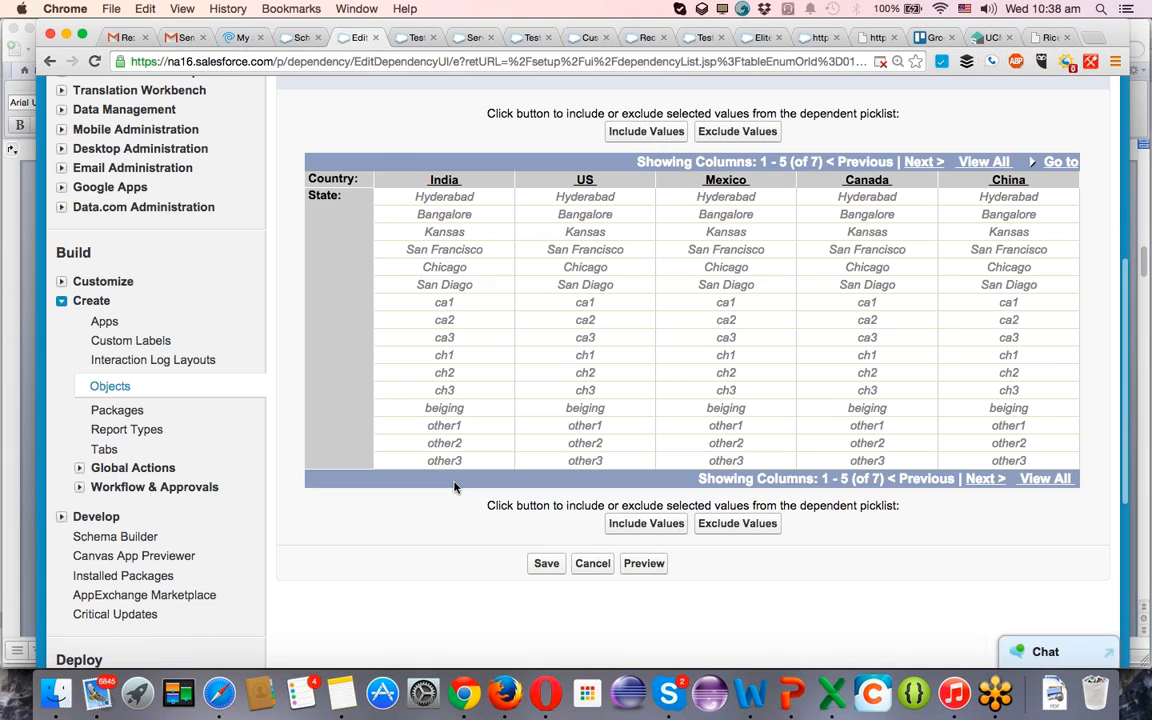
pyautogui.click(470, 199)
pyautogui.keyDown('shift'); pyautogui.click(476, 218); pyautogui.keyUp('shift')
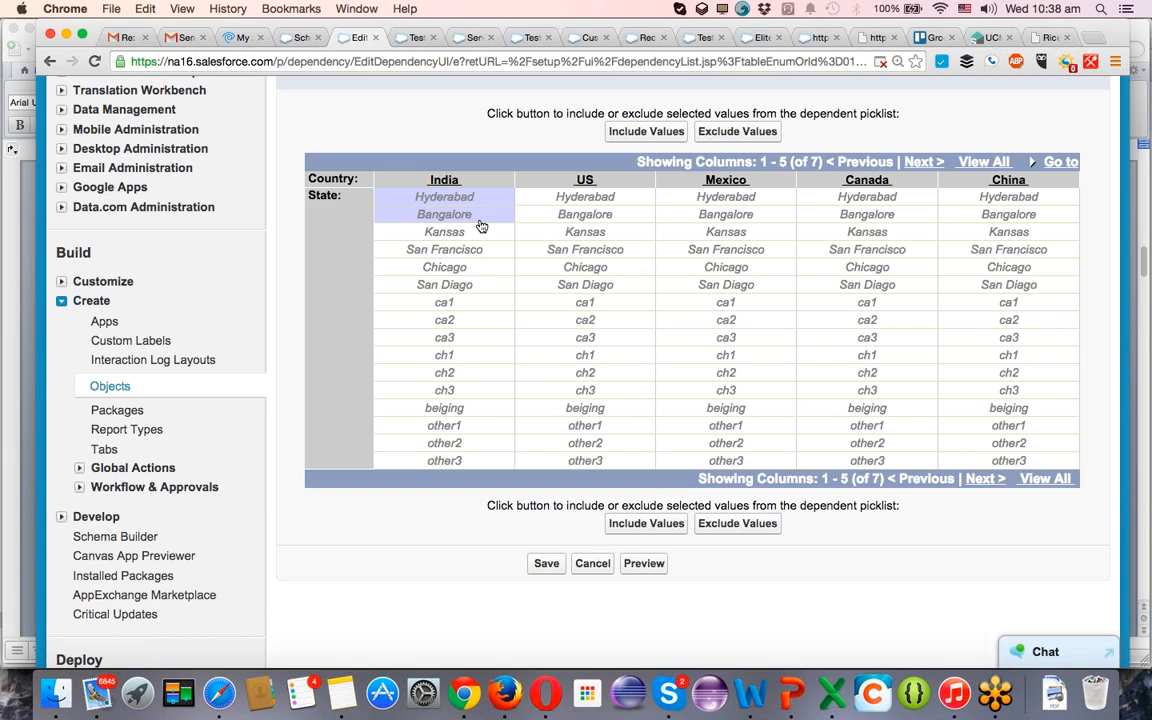
pyautogui.click(646, 524)
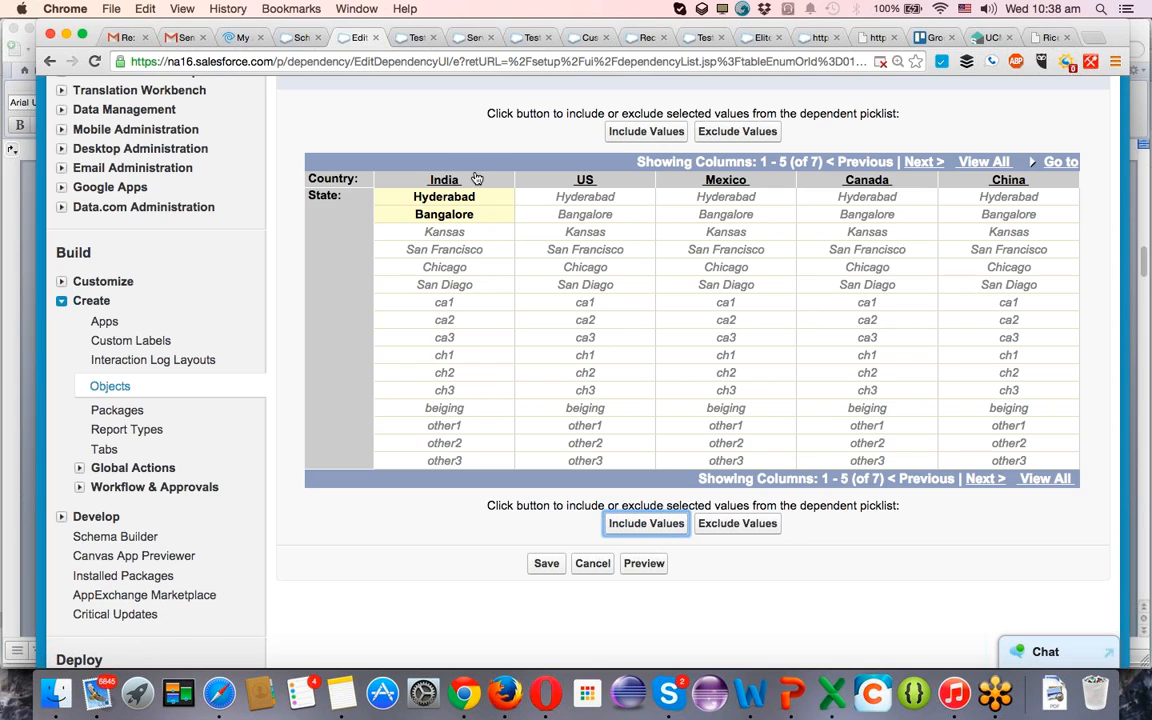
# Include Kansas, San Francisco, Chicago and San Diago as the available states for US.
pyautogui.keyDown('shift'); pyautogui.click(600, 240); pyautogui.keyUp('shift')
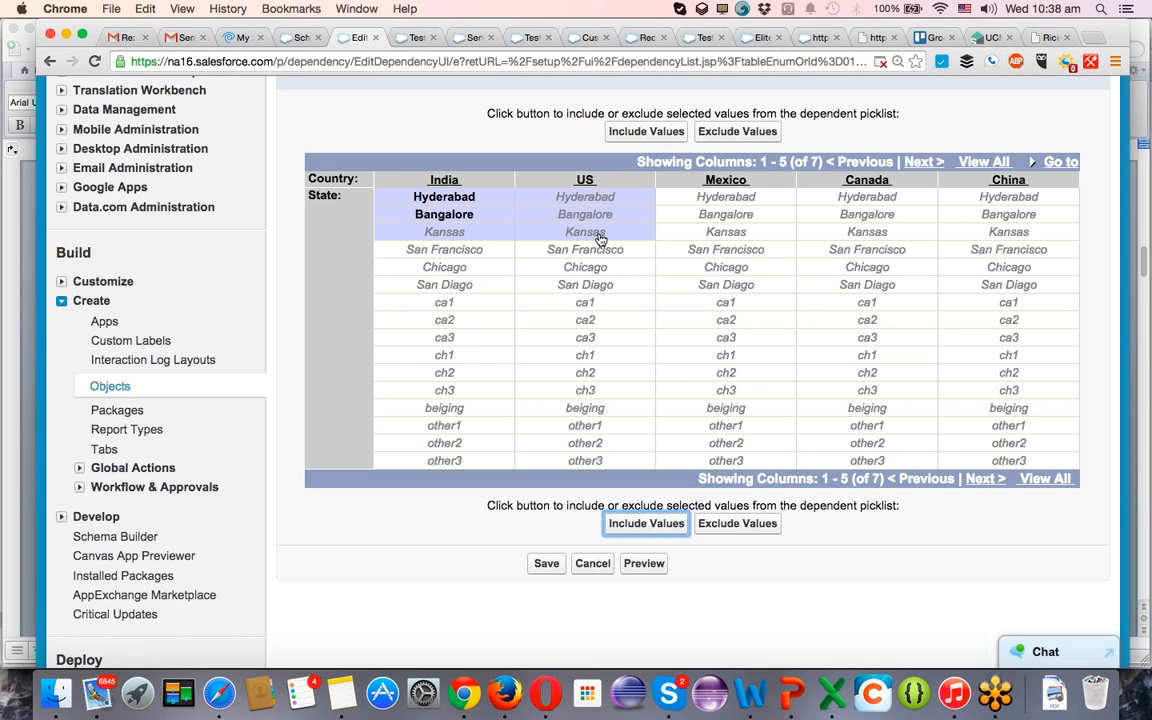
pyautogui.click(600, 265)
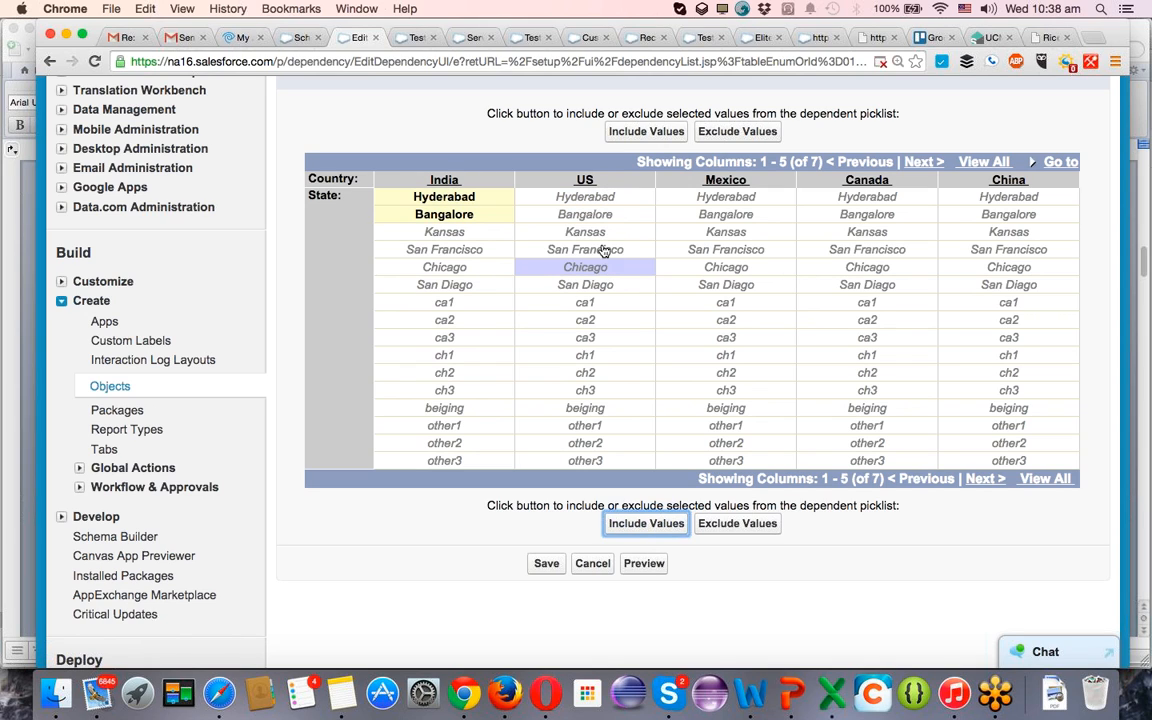
pyautogui.click(592, 234)
pyautogui.moveTo(595, 254); pyautogui.dragTo(597, 289)
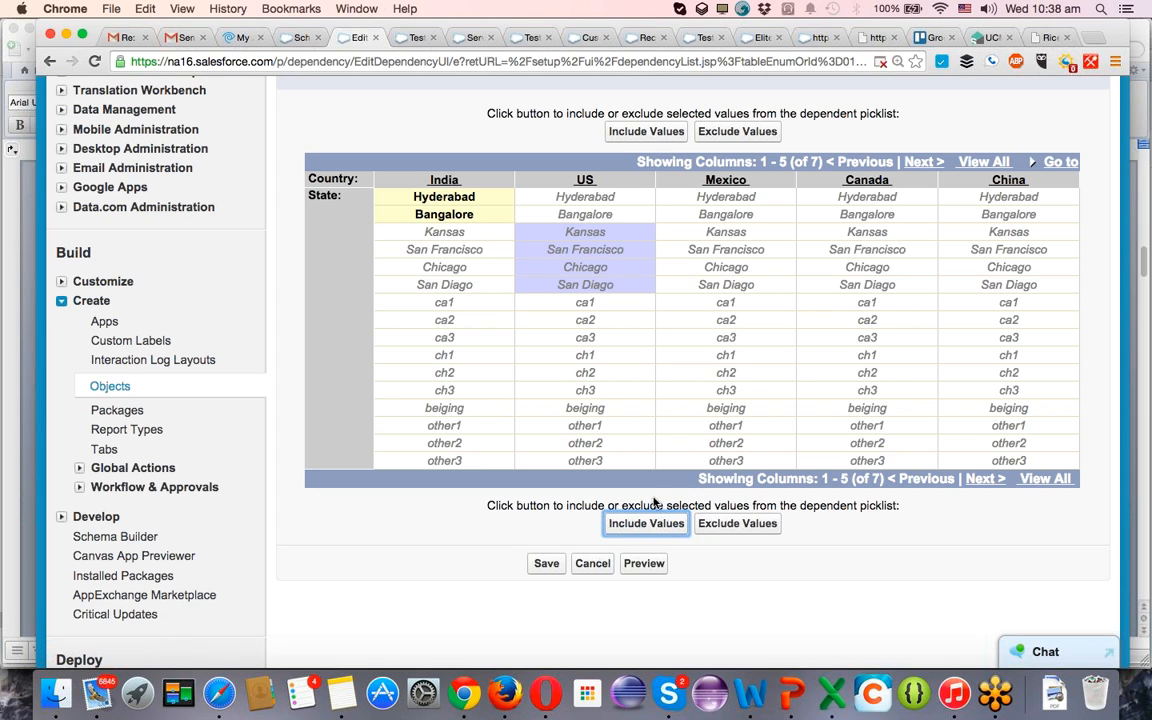
pyautogui.click(646, 527)
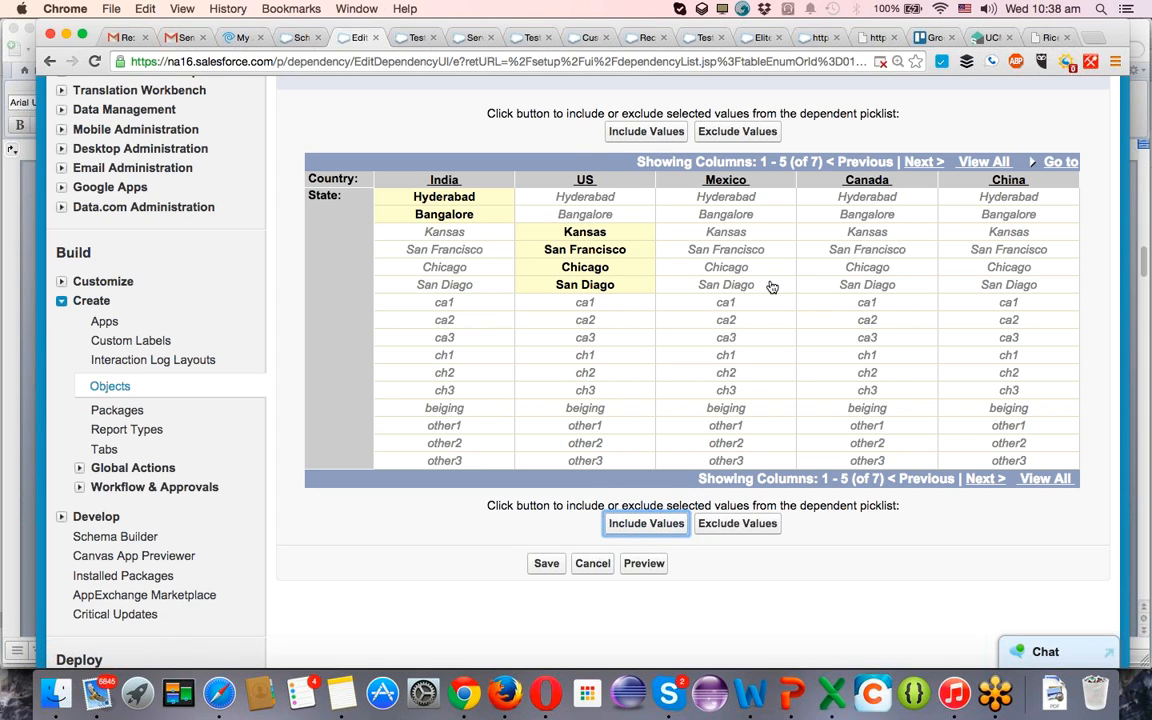
# Include other3 as the state for Mexico, and ca1, ca2 and ca3 for Canada.
pyautogui.click(726, 461)
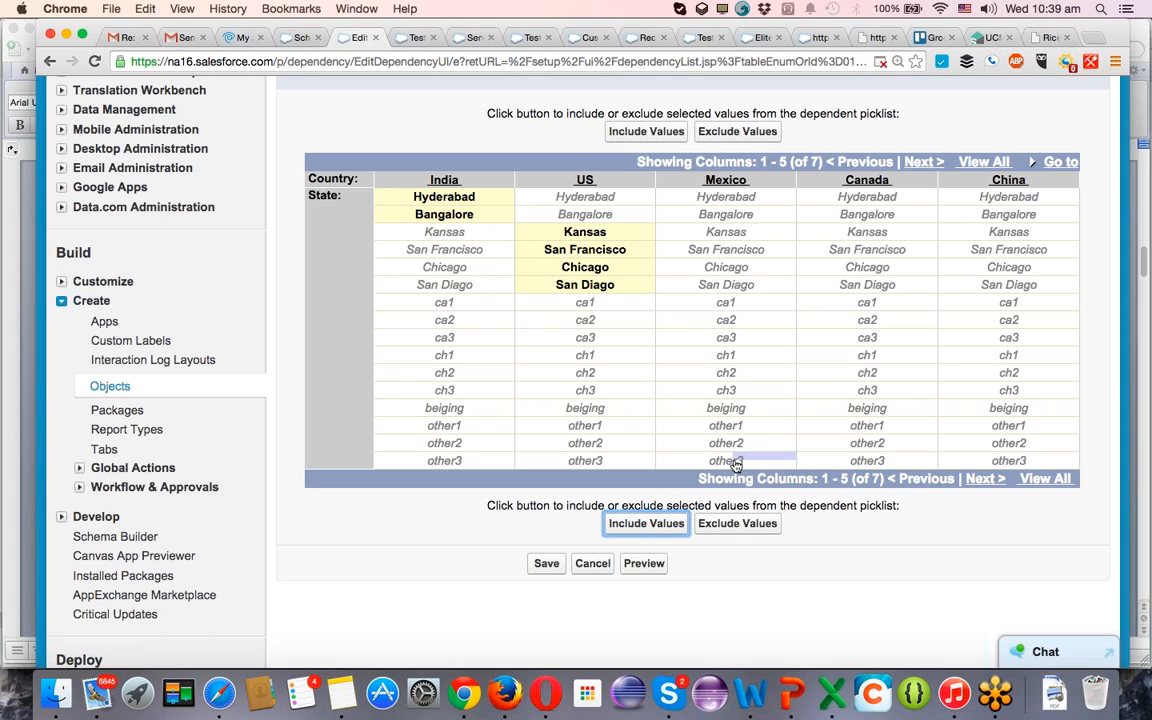
pyautogui.click(647, 524)
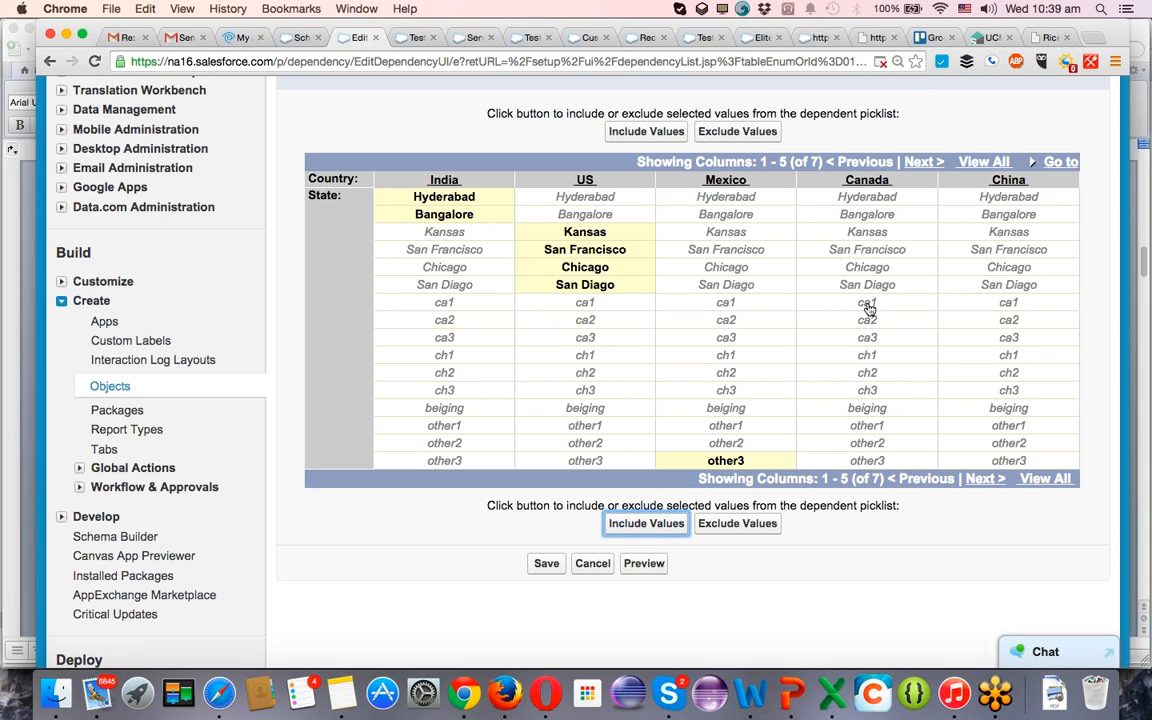
pyautogui.moveTo(868, 309); pyautogui.dragTo(867, 355)
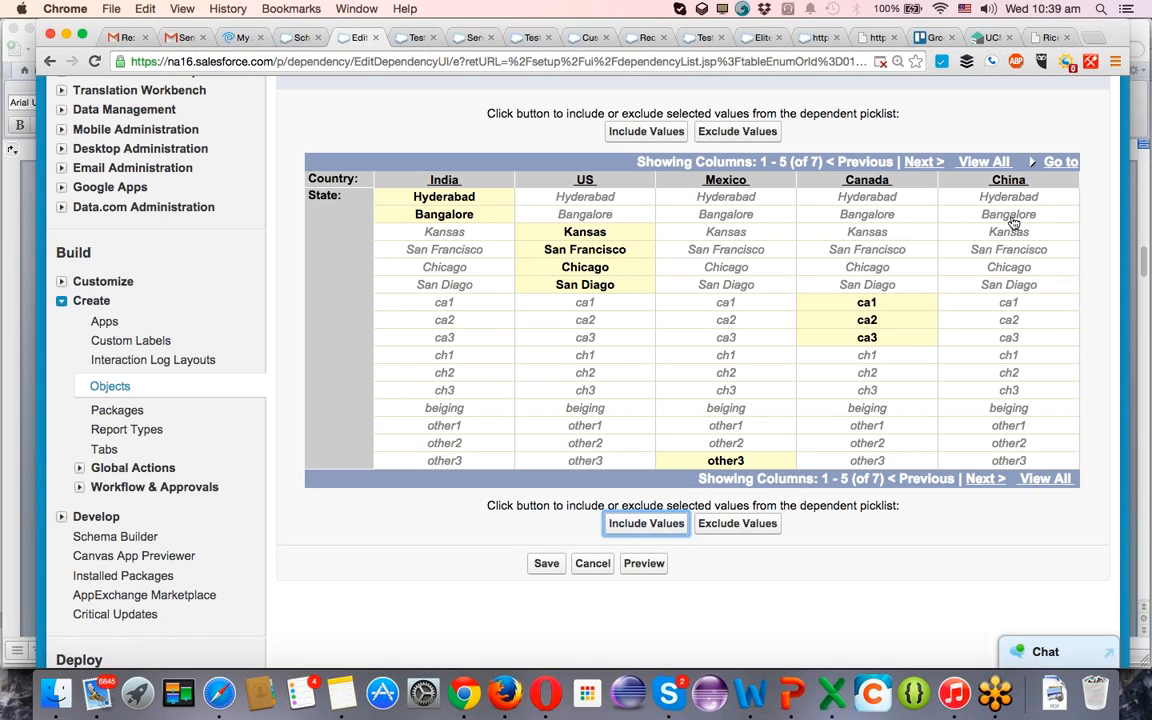
# Include ch1, ch2 and ch3 as the available states for China.
pyautogui.click(1016, 356)
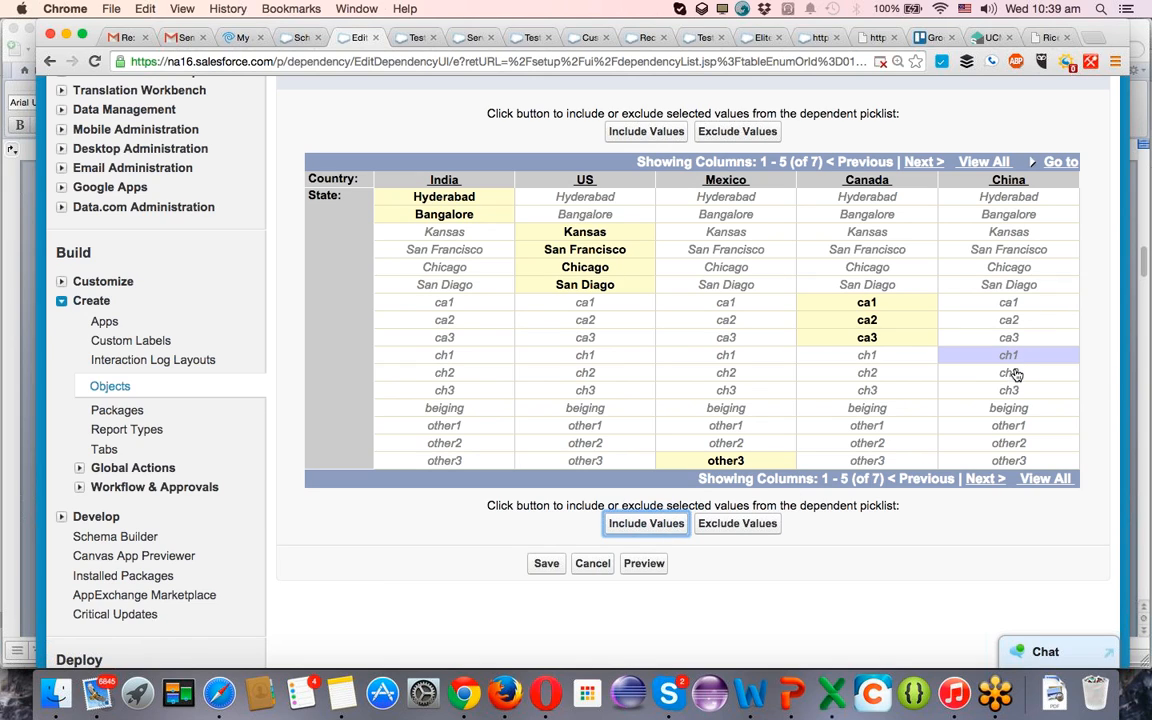
pyautogui.keyDown('shift'); pyautogui.click(1016, 373); pyautogui.keyUp('shift')
pyautogui.keyDown('shift'); pyautogui.click(1018, 390); pyautogui.keyUp('shift')
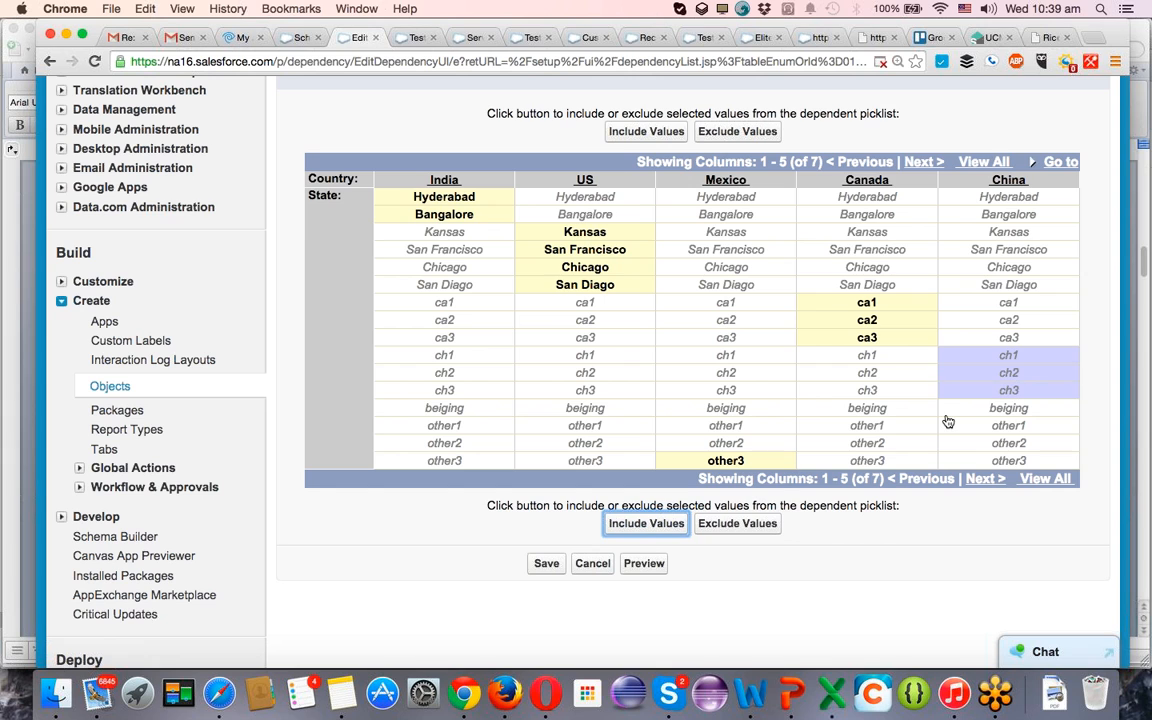
pyautogui.click(642, 523)
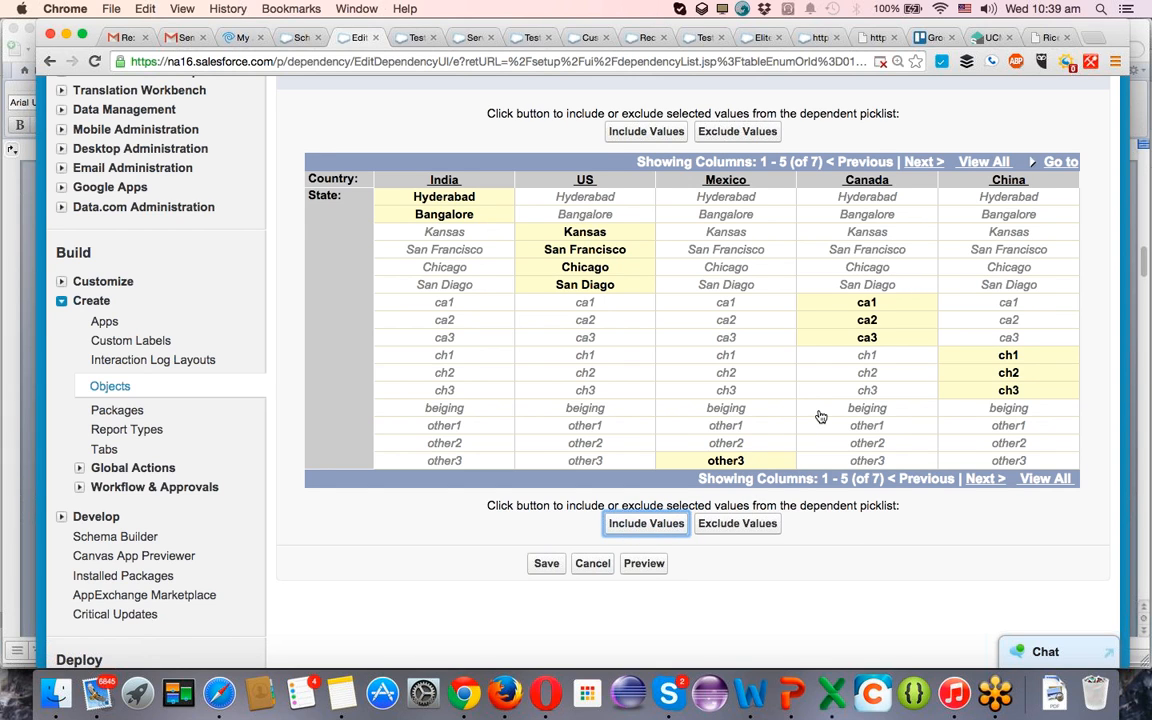
# Show the remaining country columns of the matrix and include other1 as a state for UK.
pyautogui.scroll(-1, 821, 416)
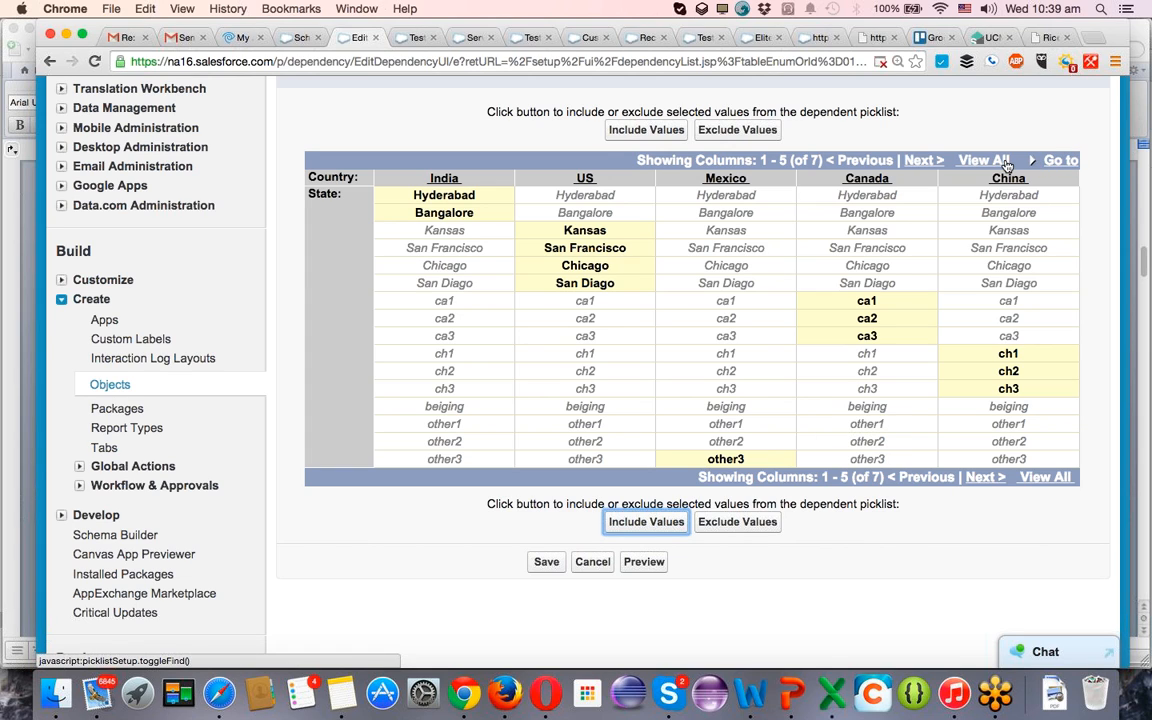
pyautogui.click(920, 162)
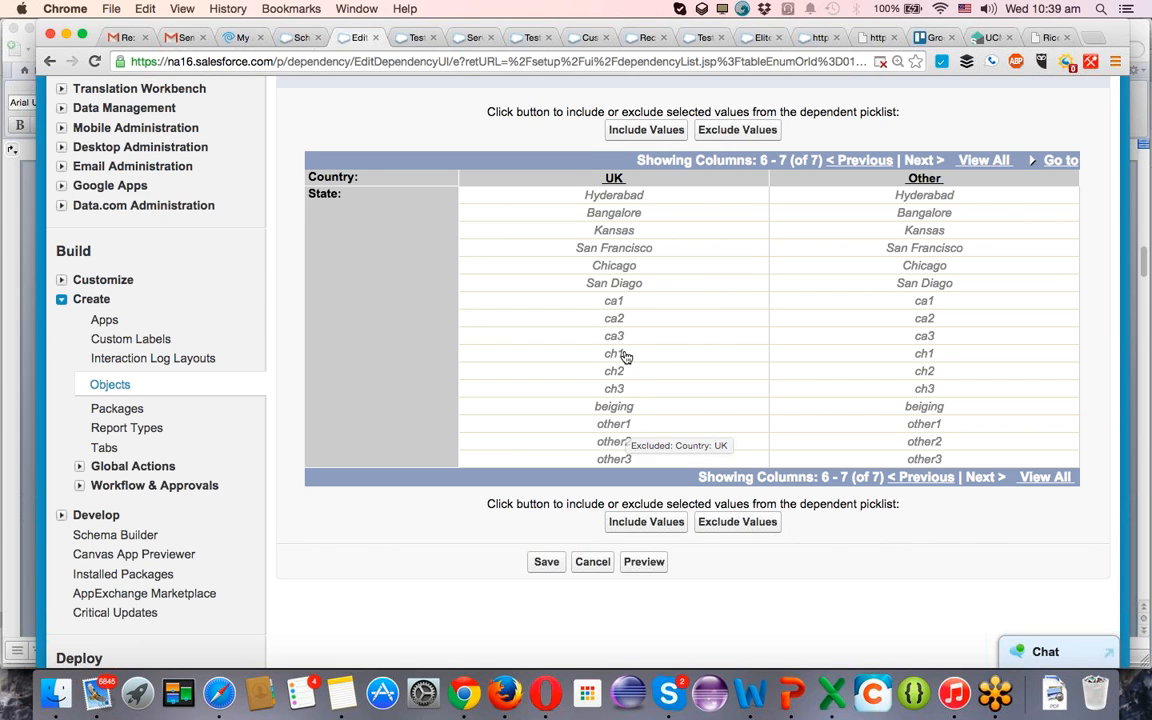
pyautogui.click(623, 302)
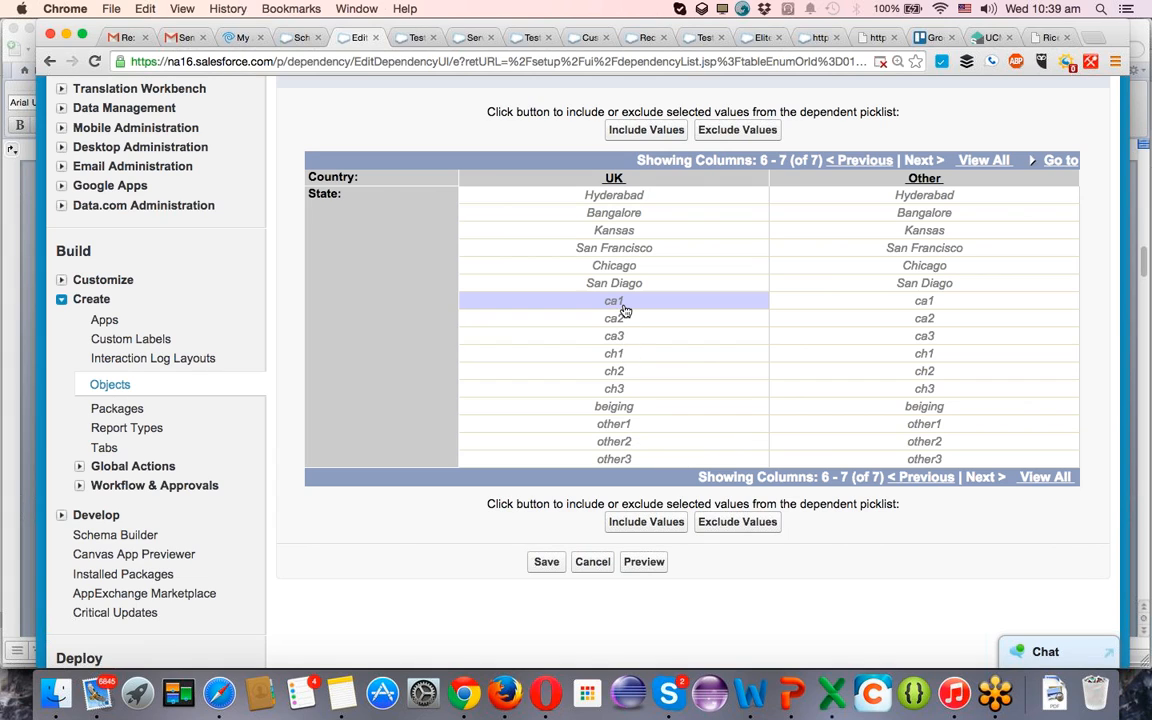
pyautogui.keyDown('shift'); pyautogui.click(624, 356); pyautogui.keyUp('shift')
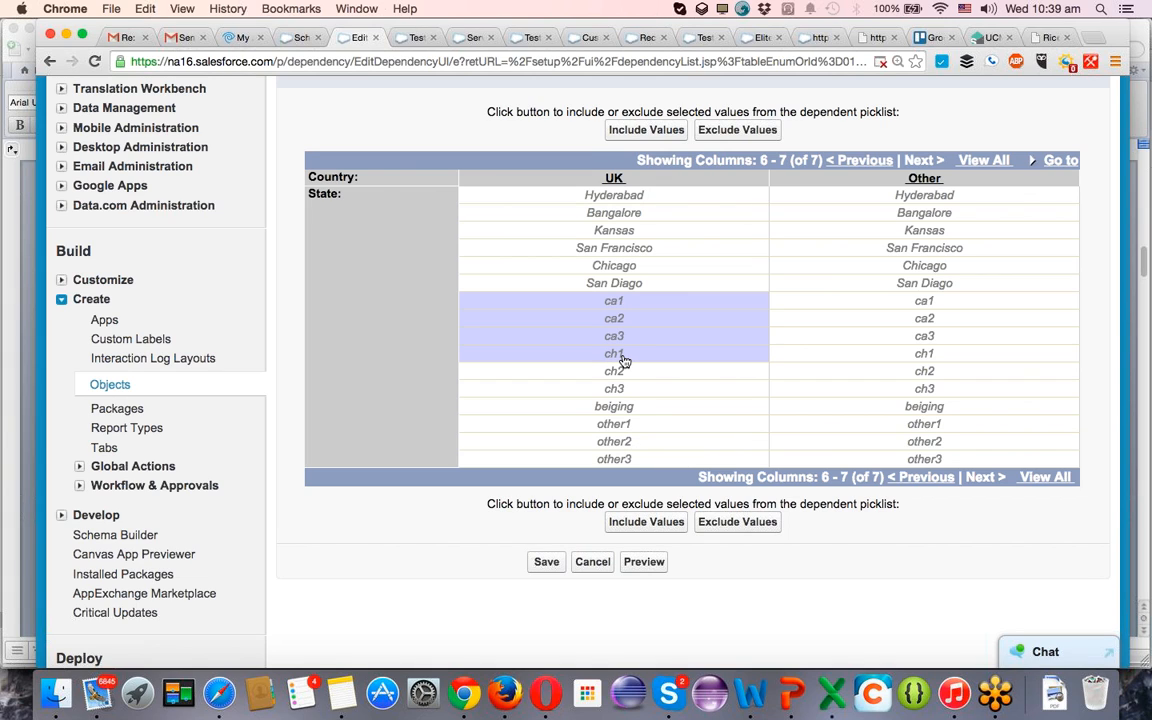
pyautogui.click(624, 356)
pyautogui.click(625, 283)
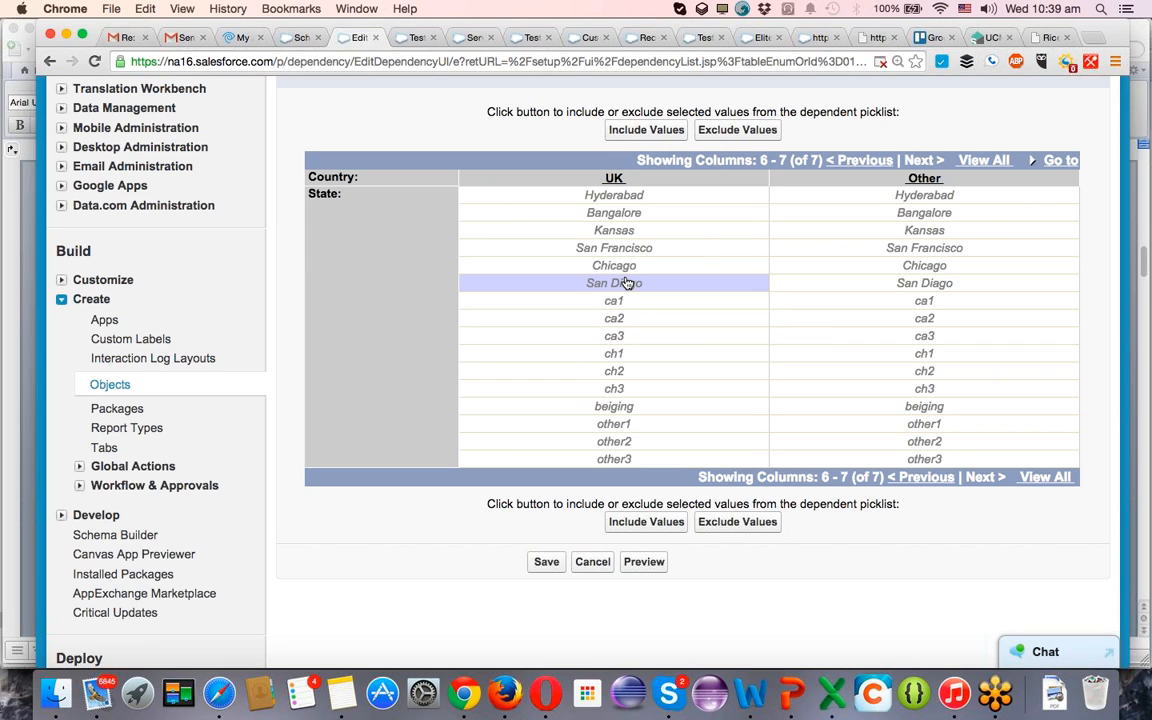
pyautogui.keyDown('shift'); pyautogui.click(627, 266); pyautogui.keyUp('shift')
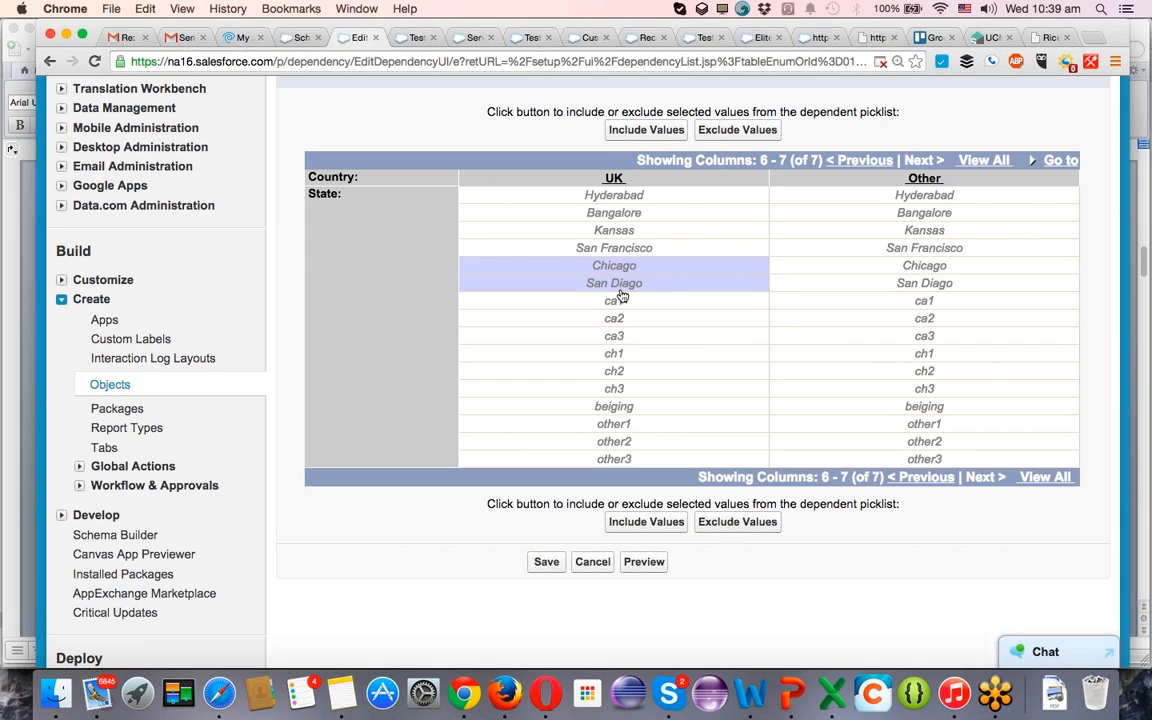
pyautogui.keyDown('shift'); pyautogui.click(617, 428); pyautogui.keyUp('shift')
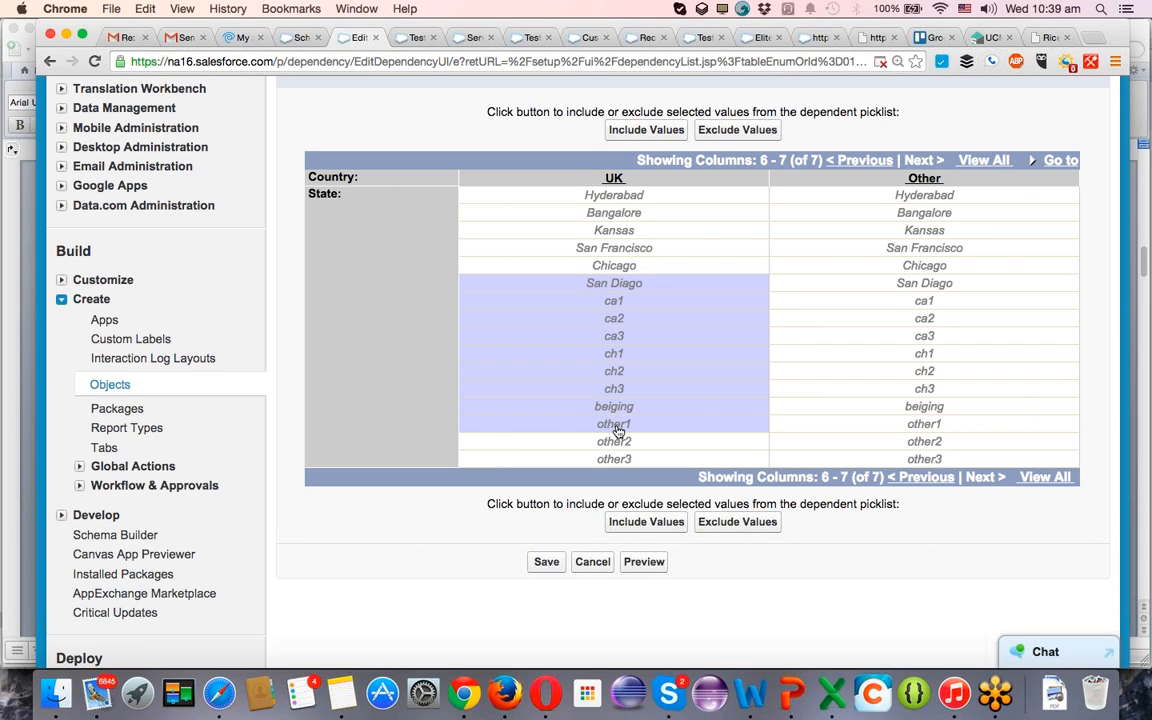
pyautogui.click(617, 428)
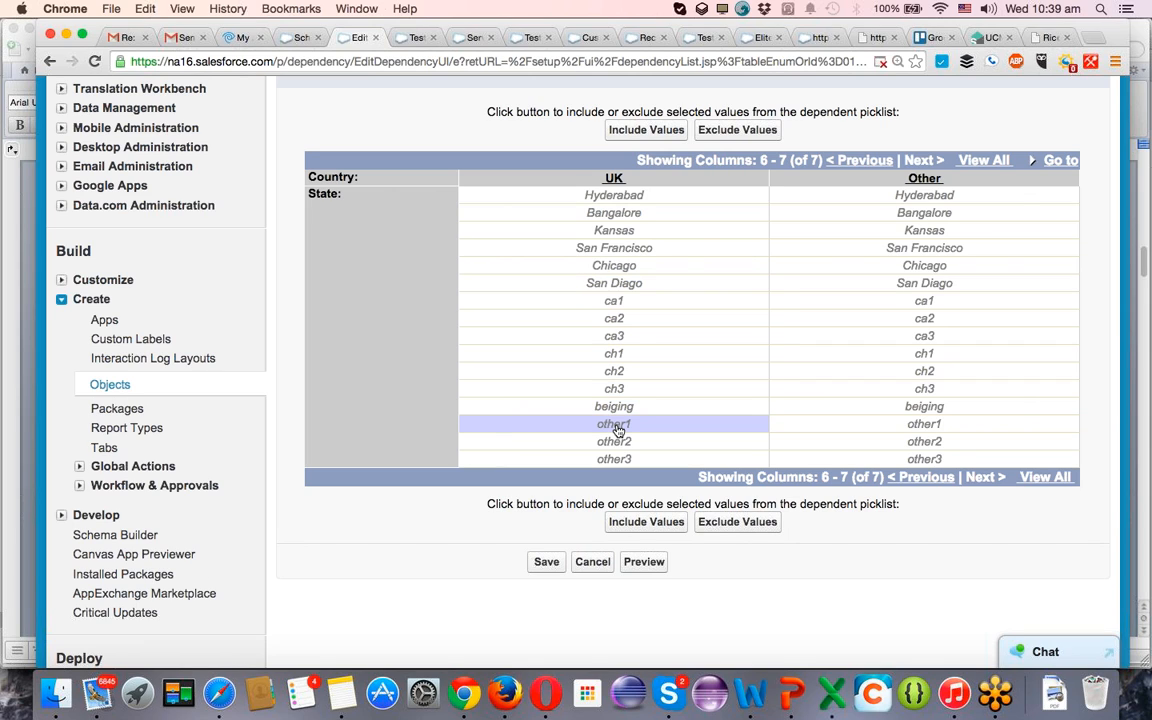
pyautogui.click(647, 523)
# Include San Diago and Chicago as additional states for UK.
pyautogui.keyDown('shift'); pyautogui.click(622, 285); pyautogui.keyUp('shift')
pyautogui.click(625, 285)
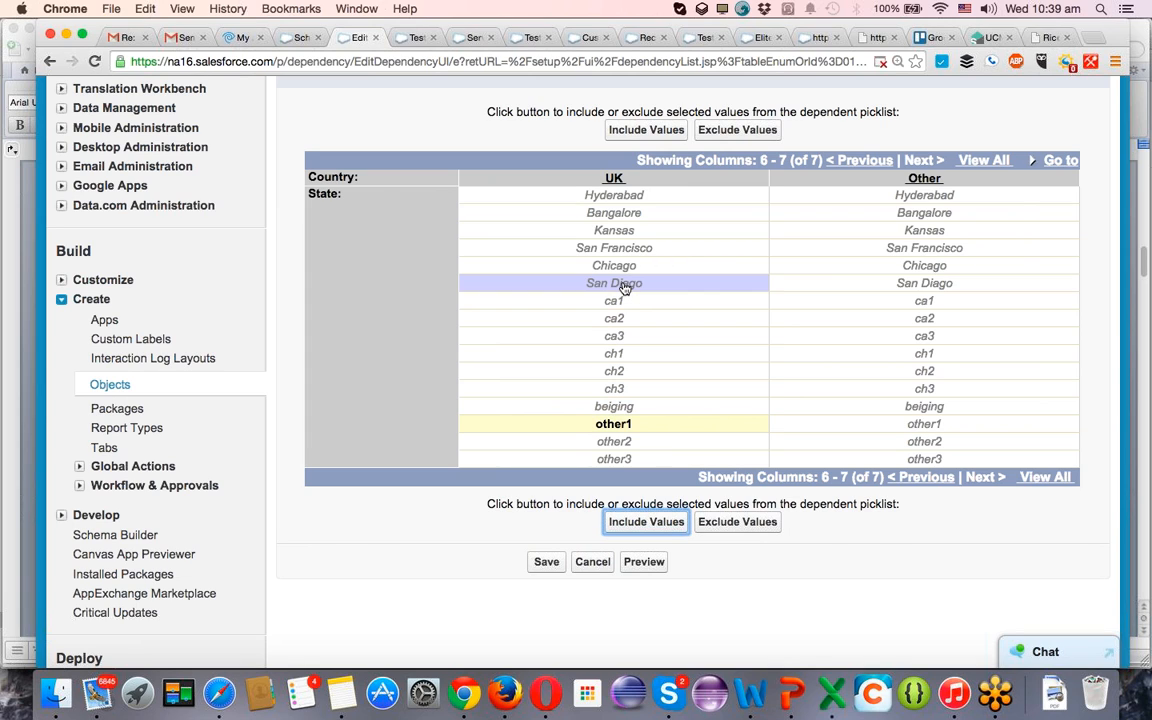
pyautogui.doubleClick(625, 286)
pyautogui.moveTo(619, 268); pyautogui.dragTo(628, 286)
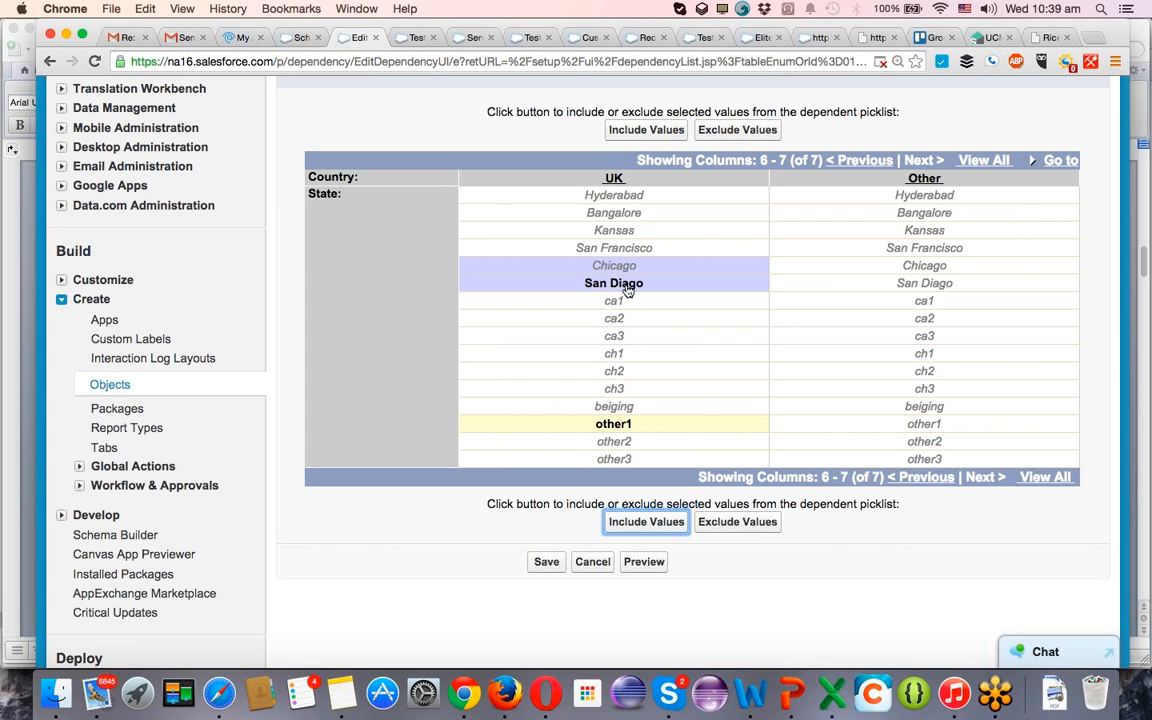
pyautogui.click(668, 524)
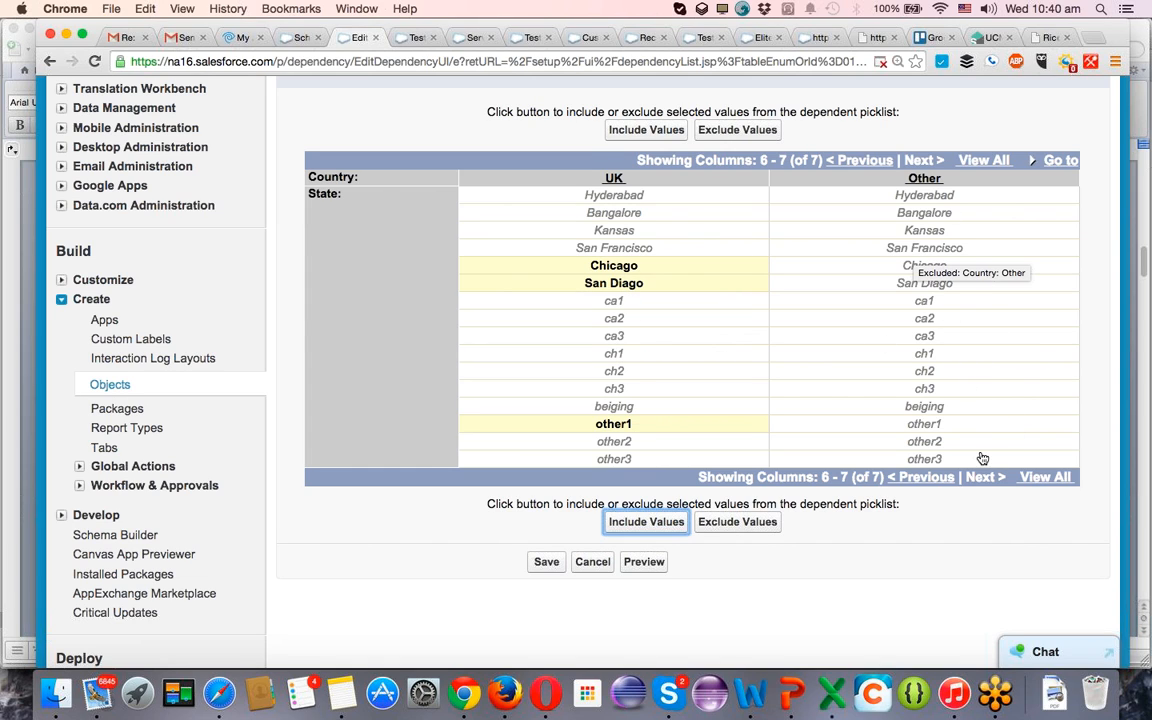
# Include other1, other2 and other3 as the available states for the country value Other.
pyautogui.click(943, 428)
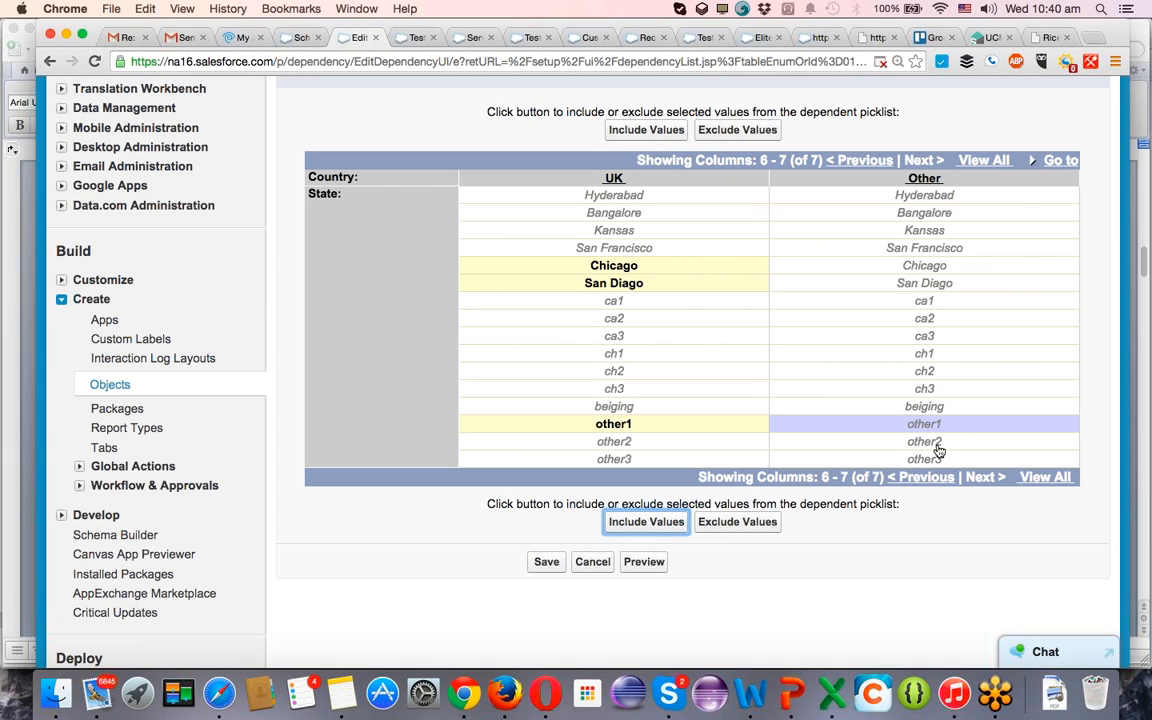
pyautogui.keyDown('super'); pyautogui.click(937, 445); pyautogui.keyUp('super')
pyautogui.keyDown('super'); pyautogui.click(912, 461); pyautogui.keyUp('super')
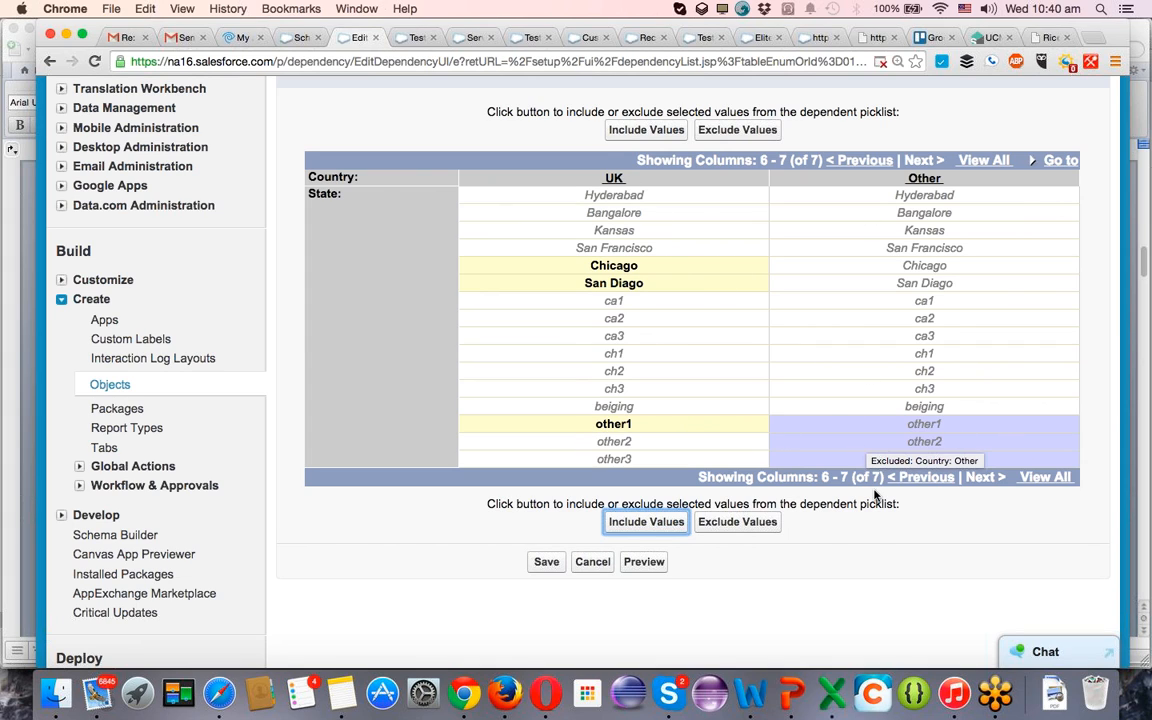
pyautogui.click(632, 526)
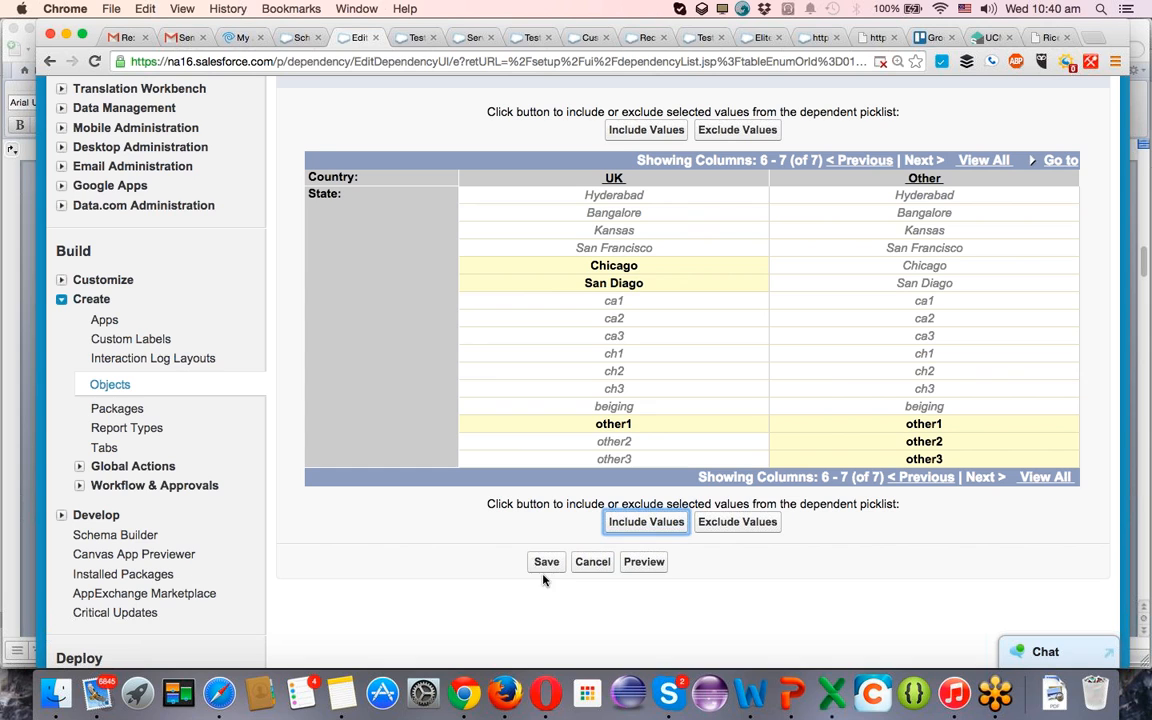
# Preview the dependent picklists and check the State choices offered with Country set to India.
pyautogui.click(625, 564)
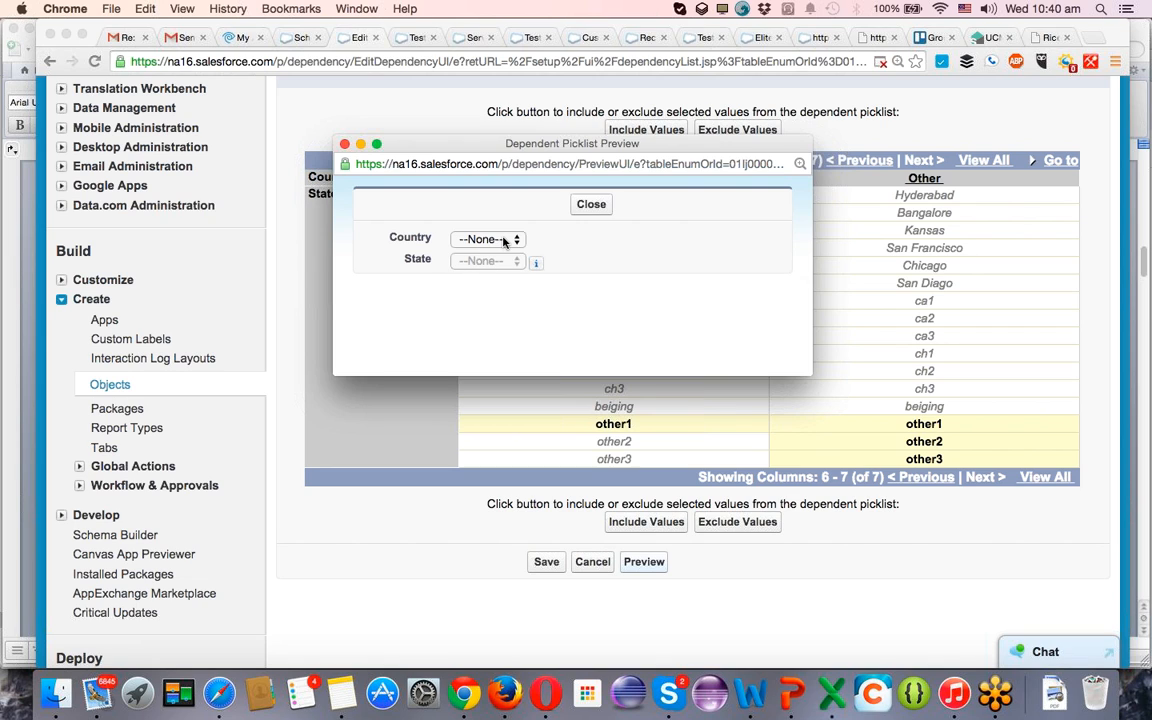
pyautogui.click(498, 239)
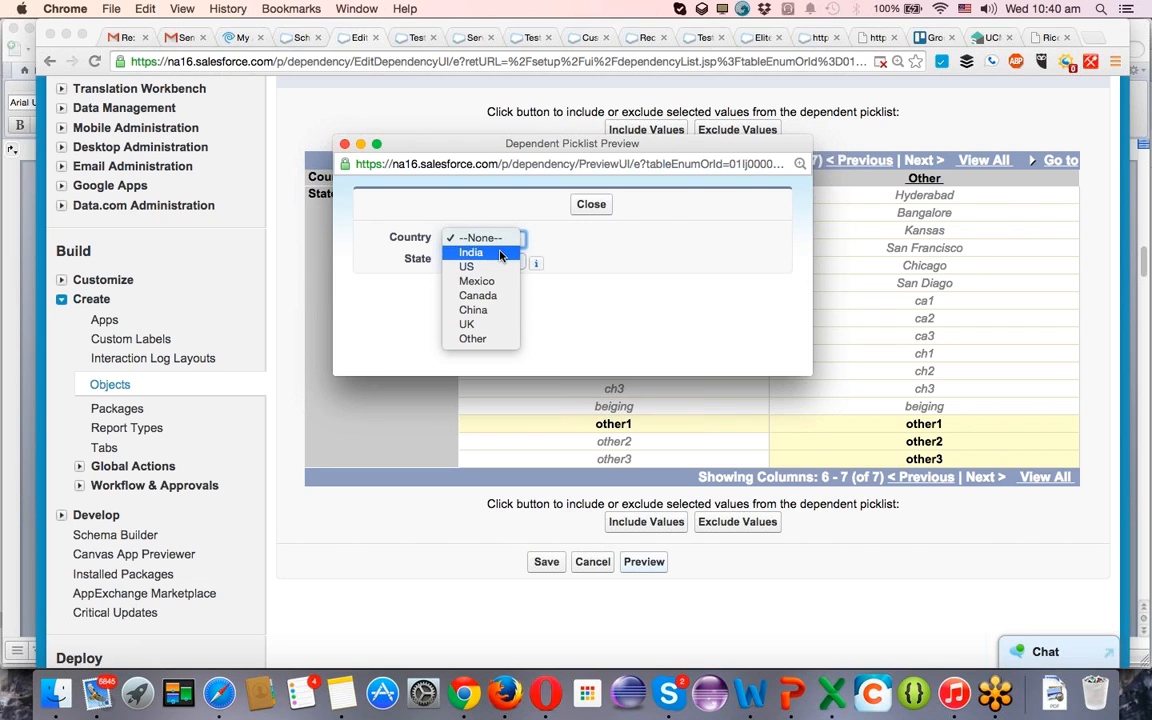
pyautogui.click(500, 254)
pyautogui.click(500, 260)
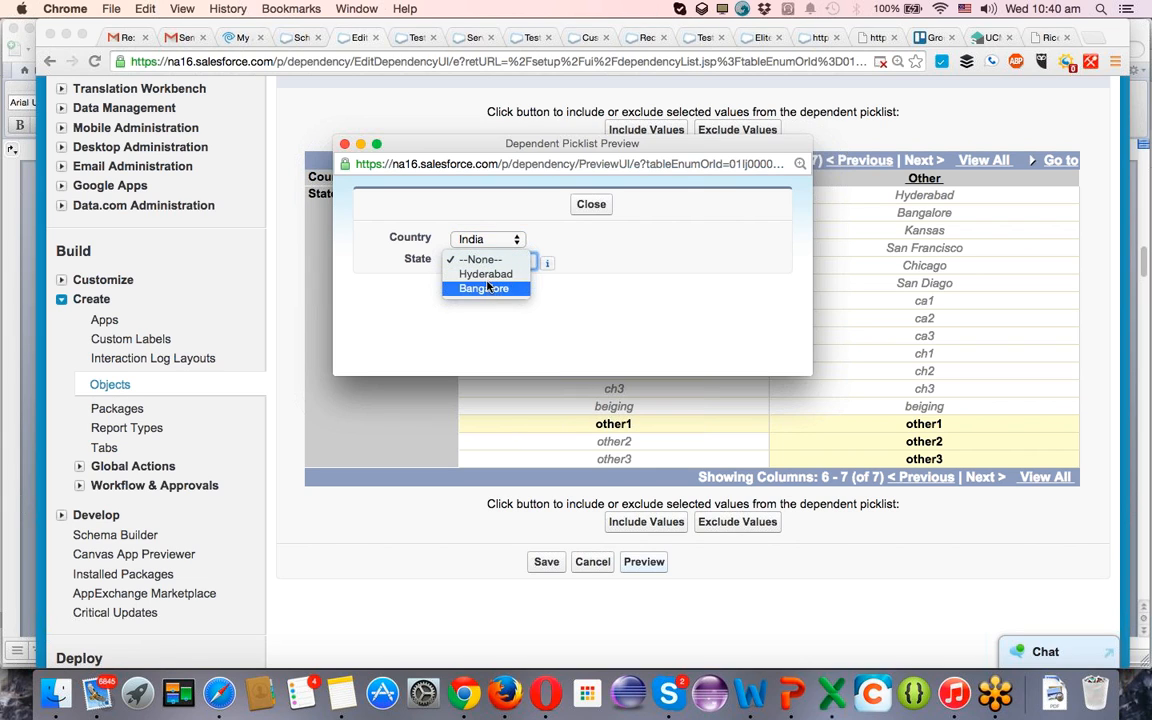
pyautogui.click(580, 244)
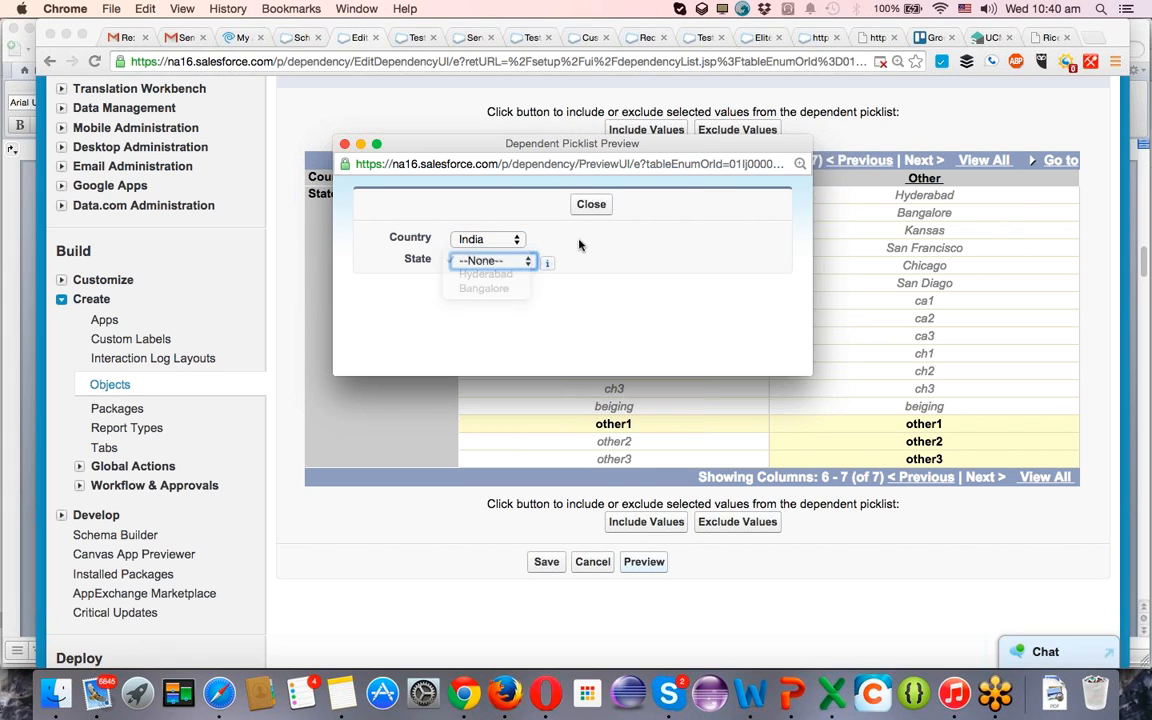
# Check the State choices offered in the dependent picklist preview for Country US and for Mexico.
pyautogui.click(490, 239)
pyautogui.click(503, 254)
pyautogui.click(503, 260)
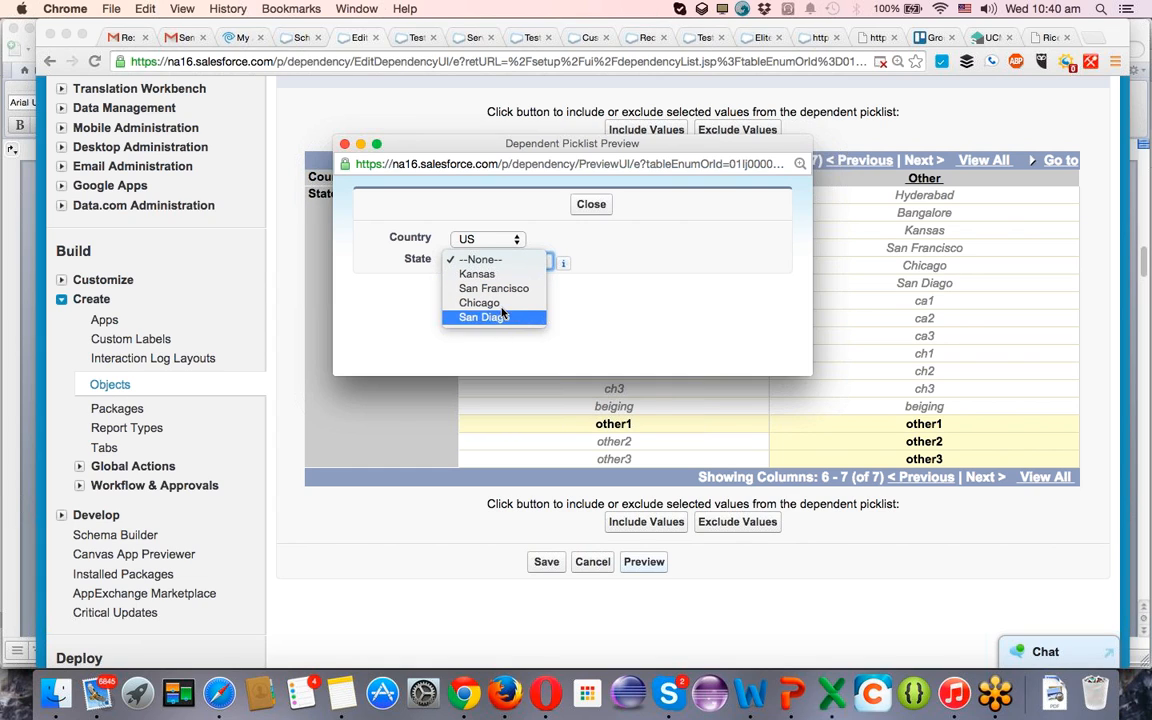
pyautogui.click(654, 254)
pyautogui.click(494, 247)
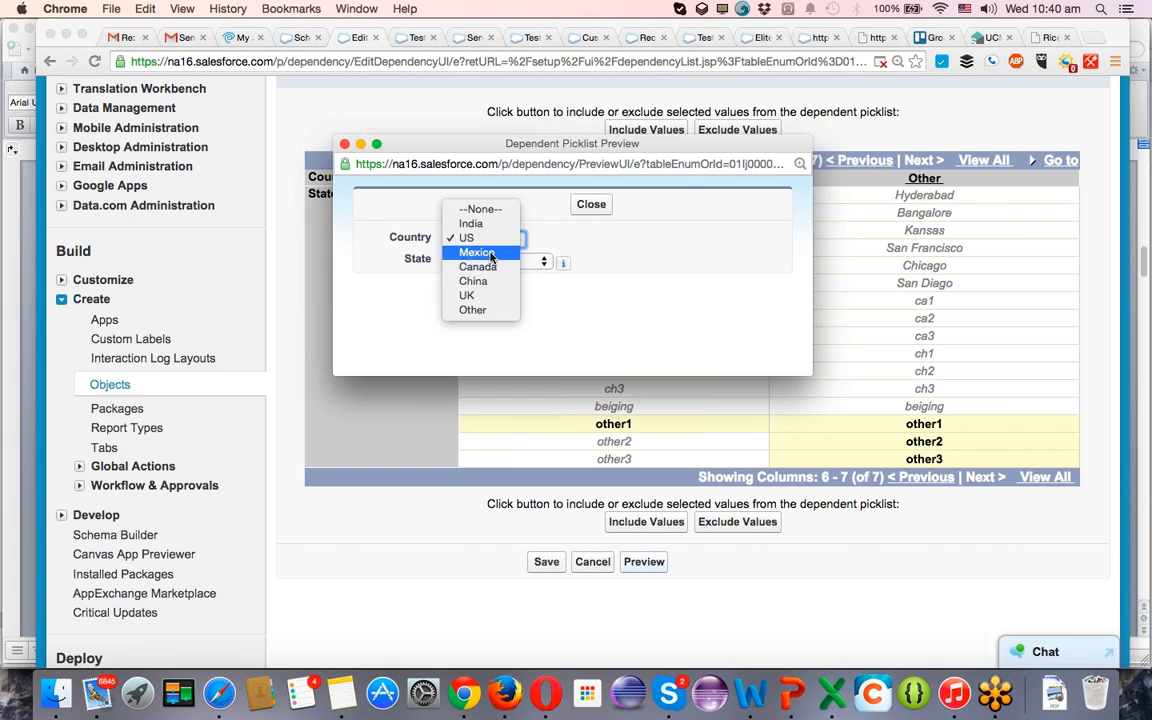
pyautogui.click(490, 252)
pyautogui.click(490, 264)
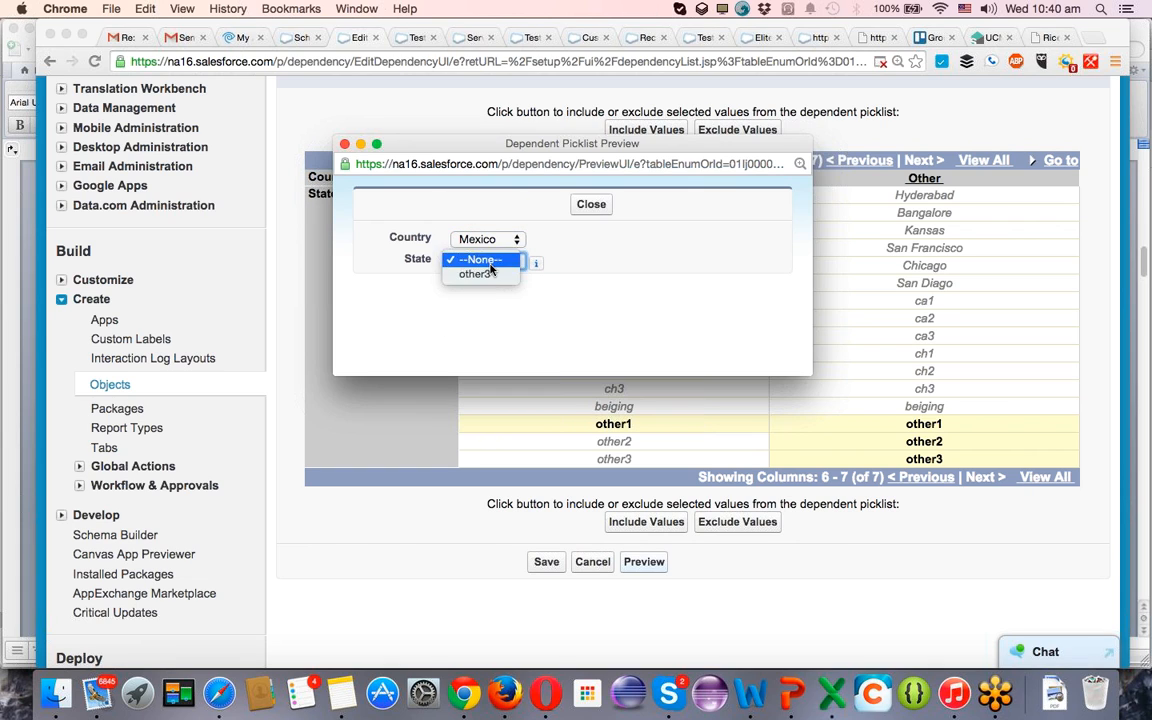
pyautogui.click(524, 248)
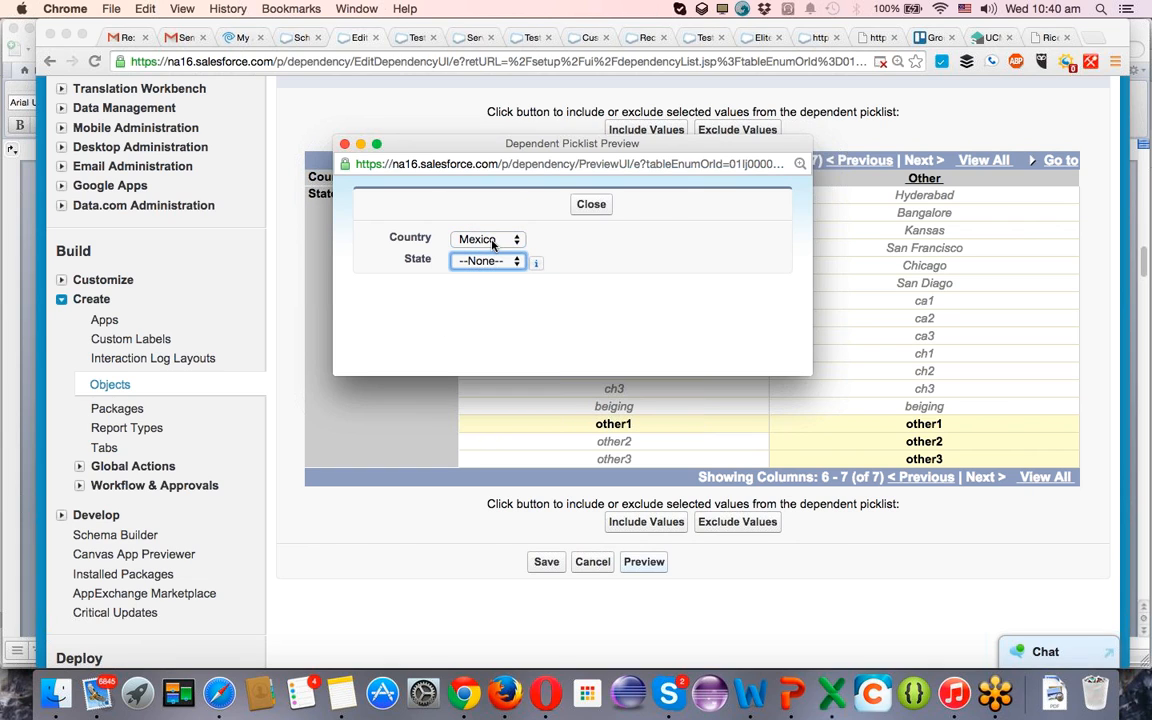
# Check the previewed State choices for China and Canada, and view the info note beside the State field.
pyautogui.click(488, 238)
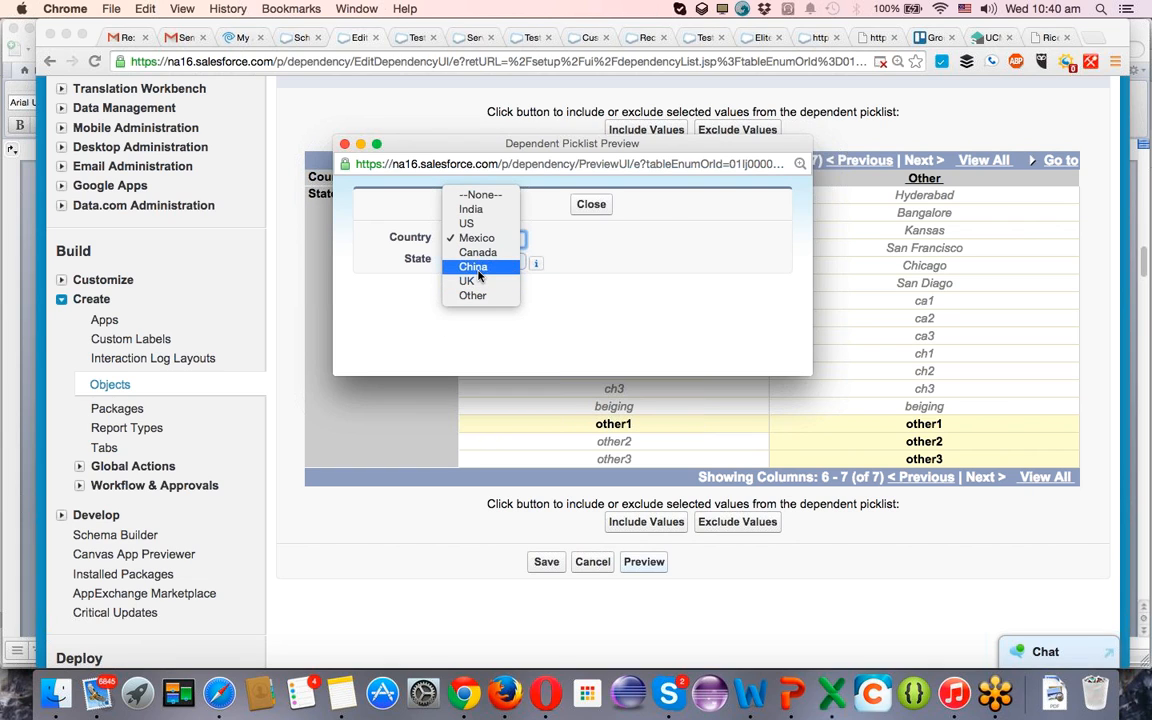
pyautogui.click(472, 266)
pyautogui.click(489, 263)
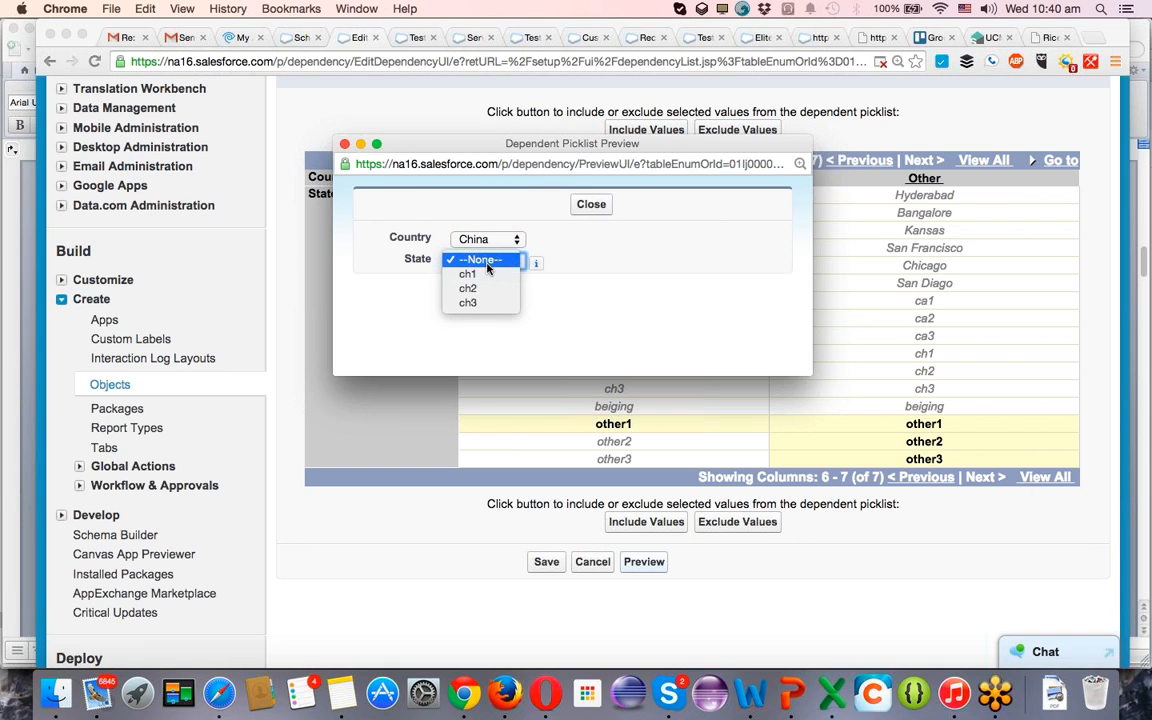
pyautogui.click(480, 238)
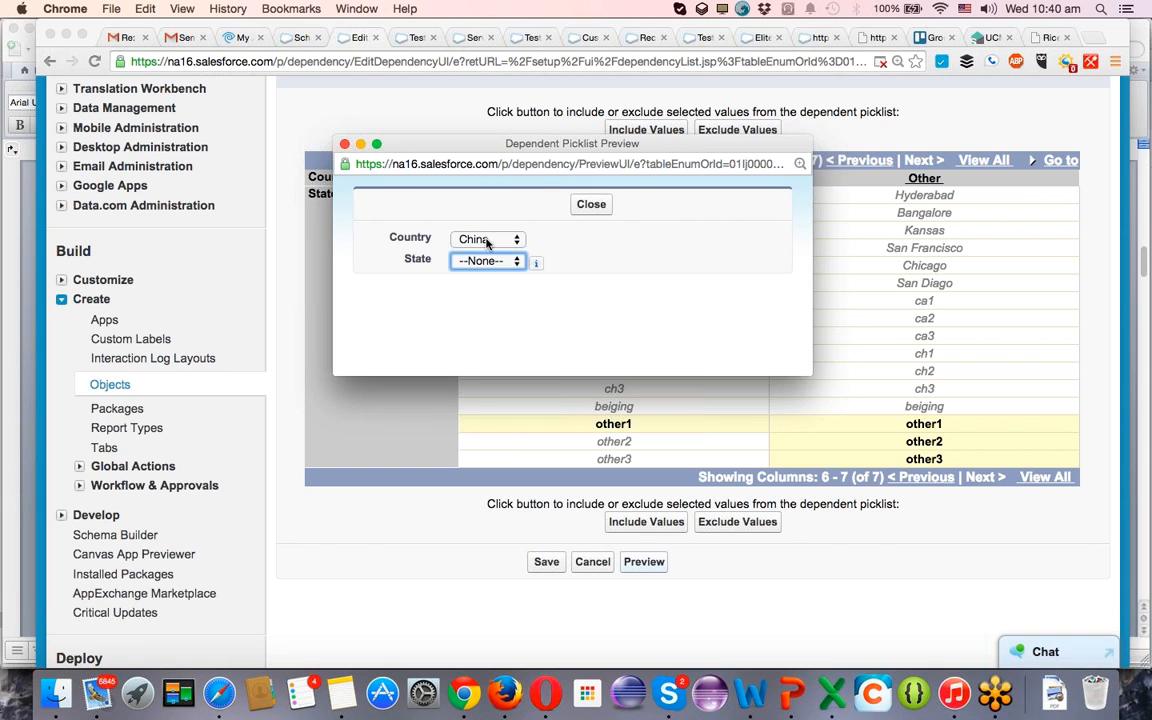
pyautogui.click(480, 238)
pyautogui.click(477, 223)
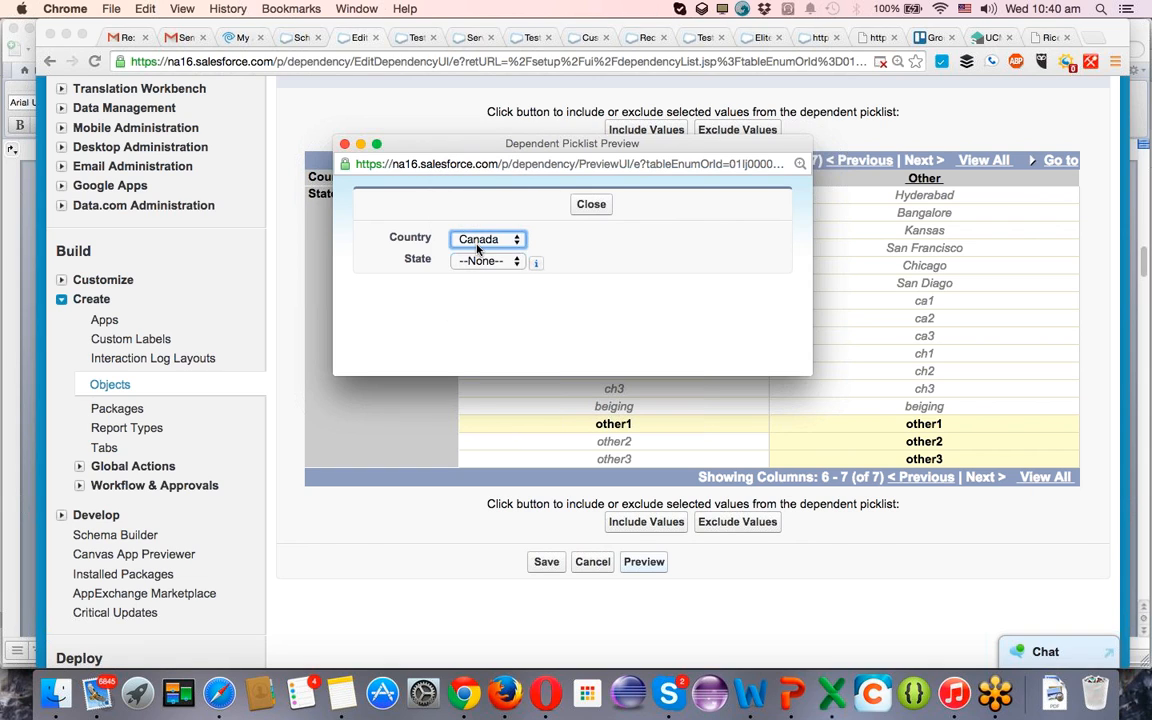
pyautogui.click(481, 261)
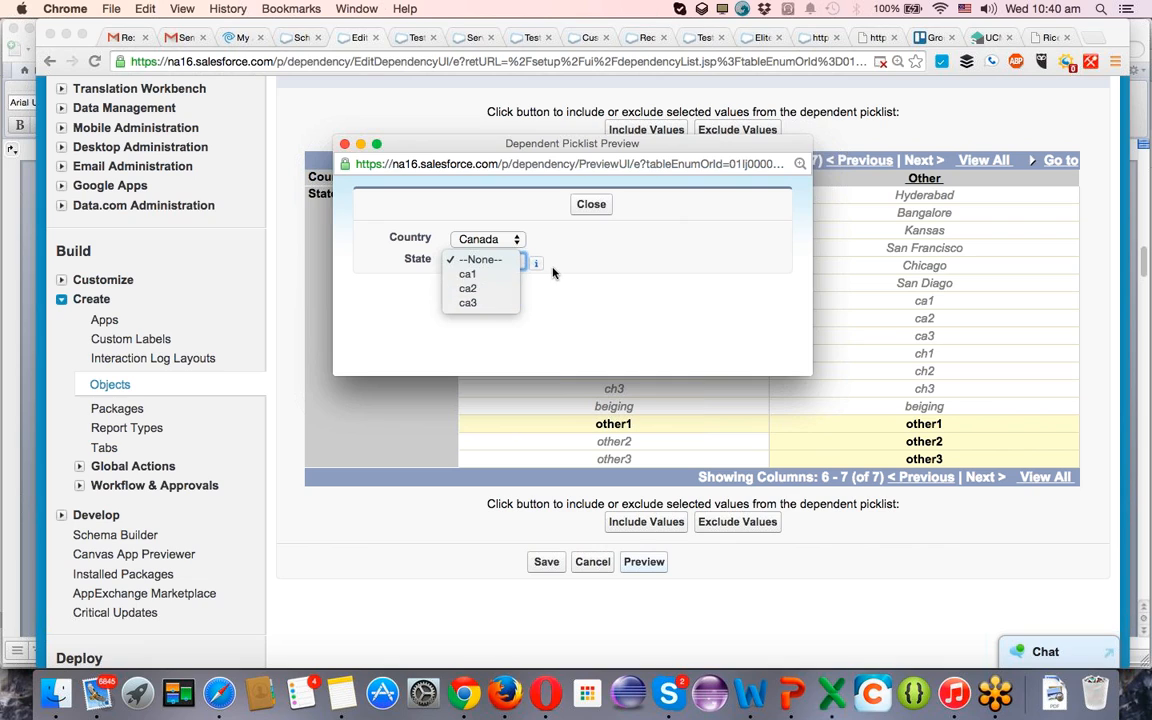
pyautogui.click(519, 260)
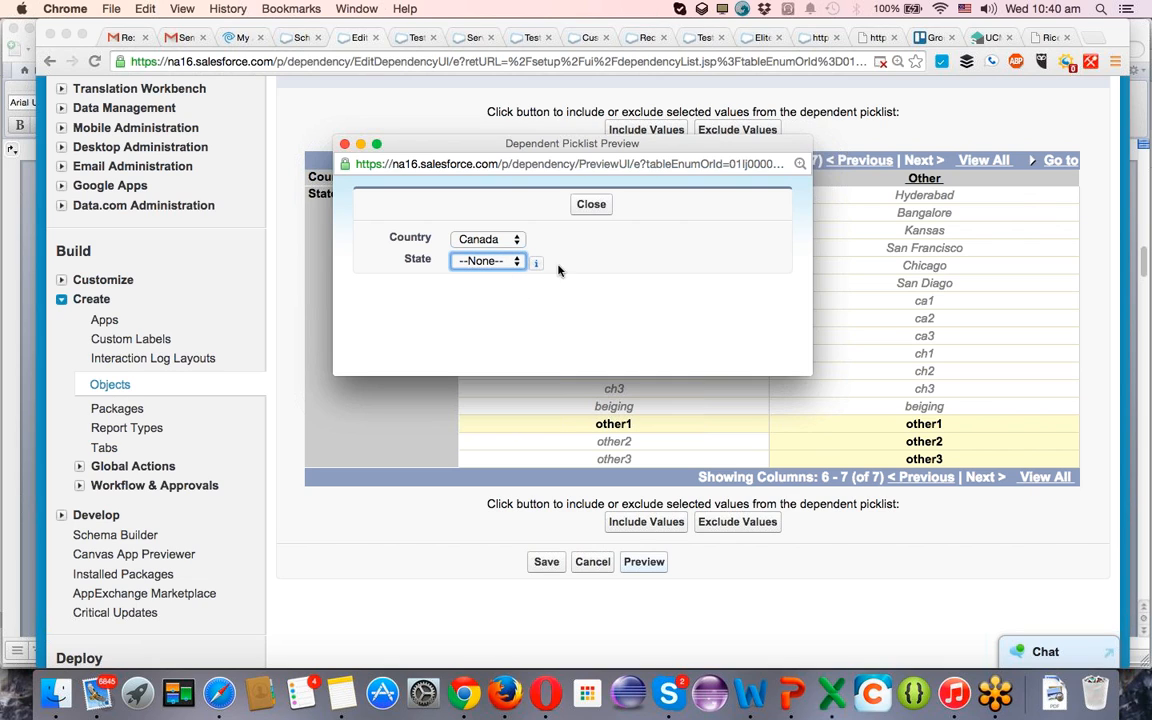
pyautogui.moveTo(536, 265)
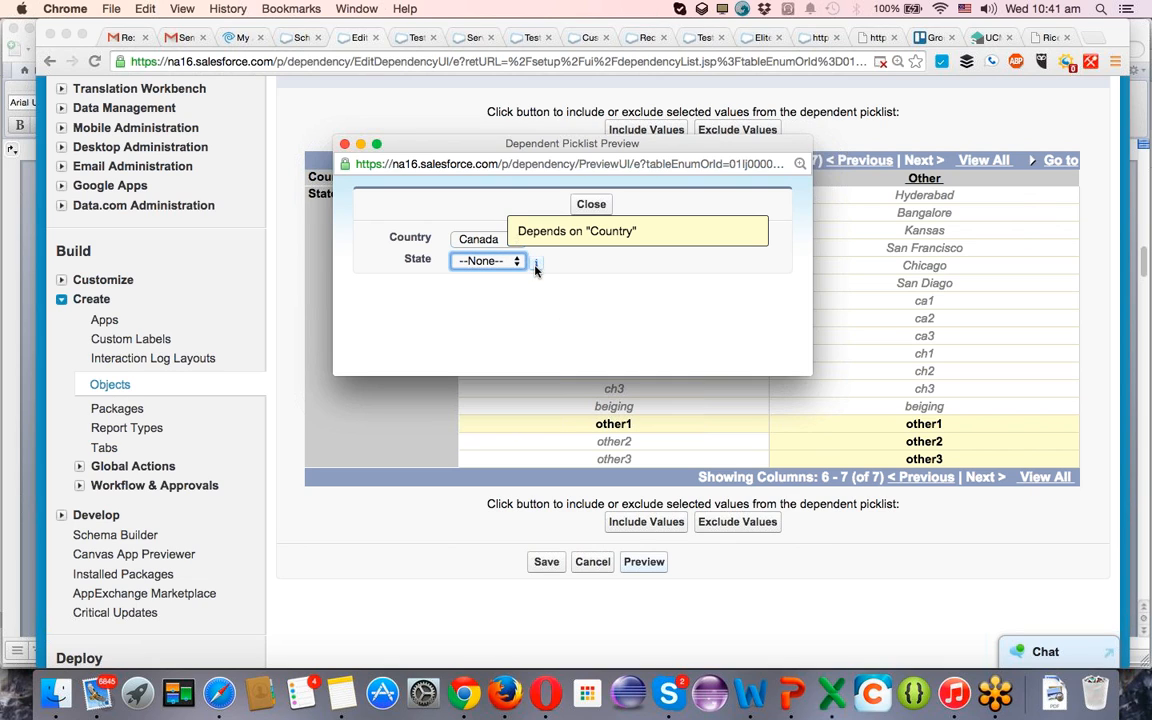
# Close the dependent picklist preview and save the Country–State field dependency.
pyautogui.click(591, 205)
pyautogui.click(547, 563)
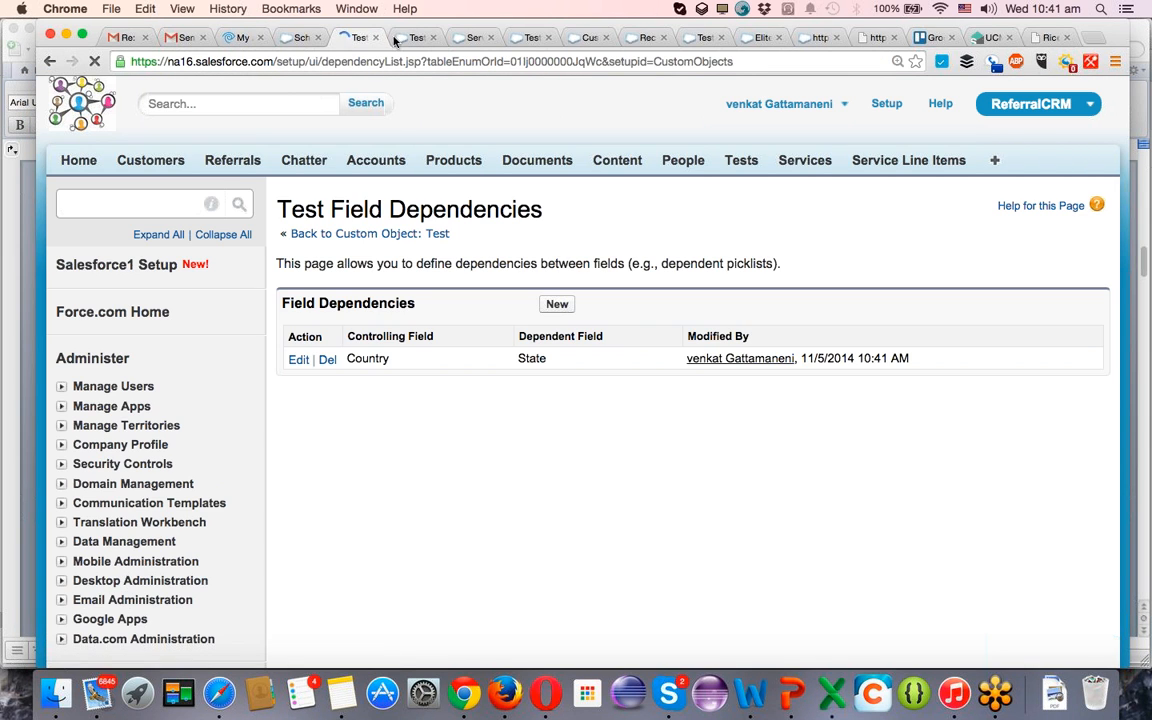
# Reload the test23 1 record, set its Country to India and State to Hyderabad, and save it.
pyautogui.click(397, 39)
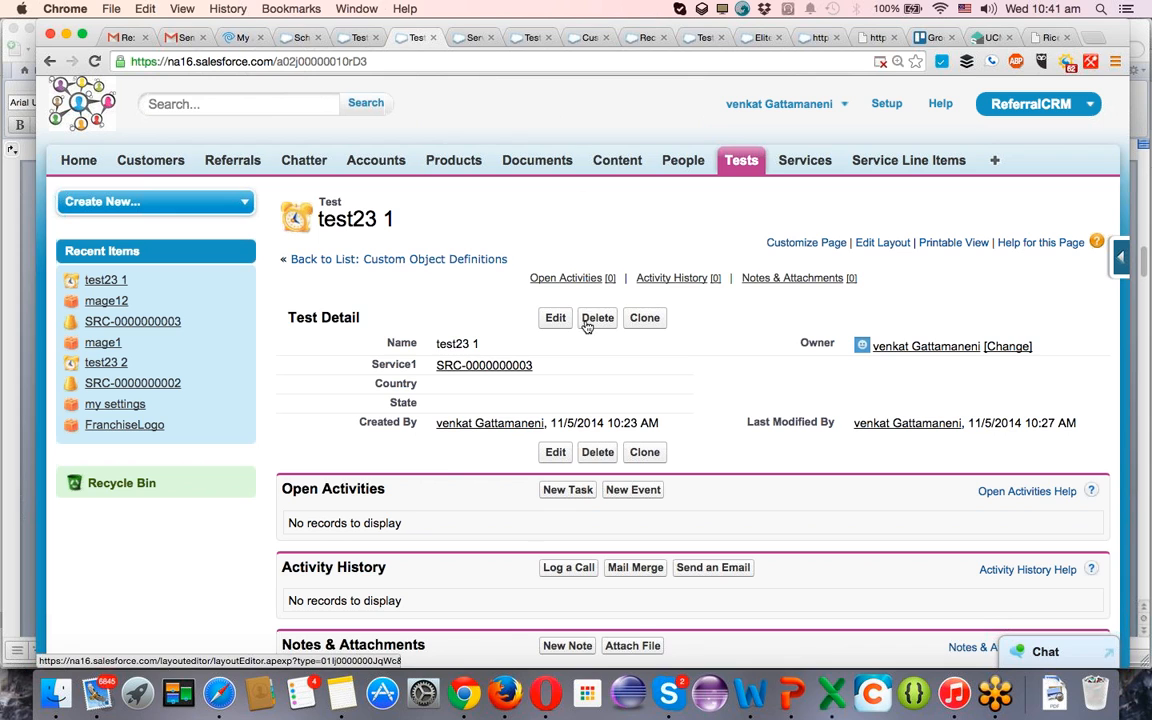
pyautogui.press('super+r')
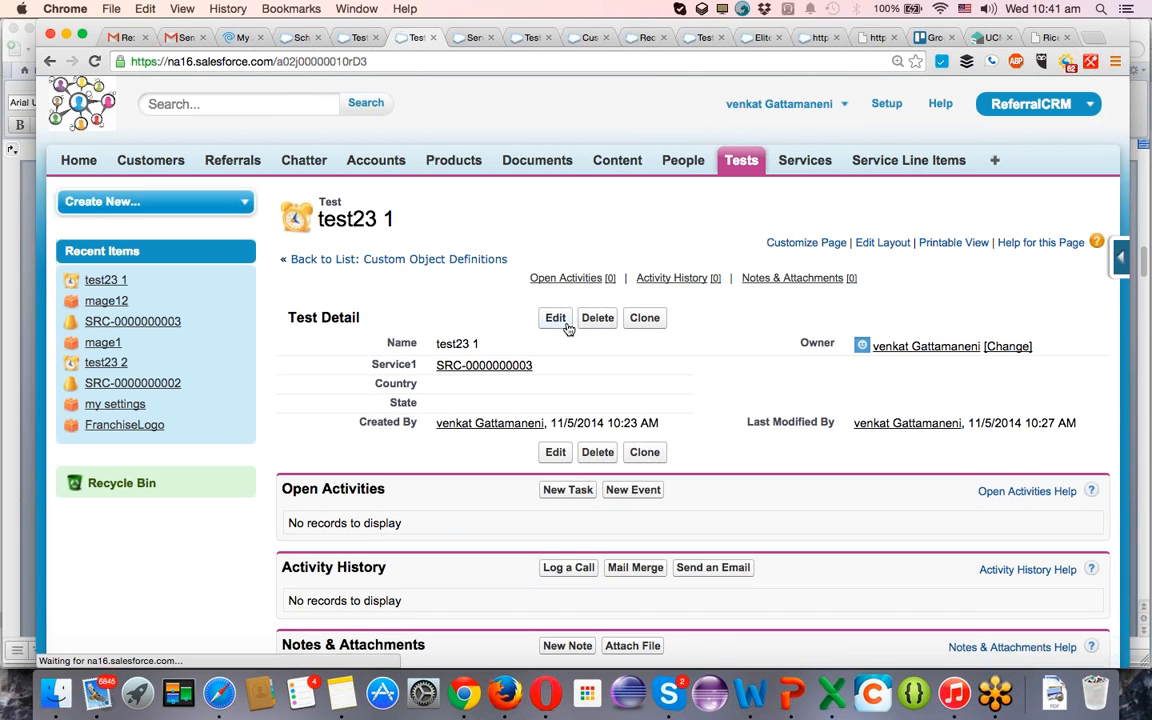
pyautogui.click(566, 325)
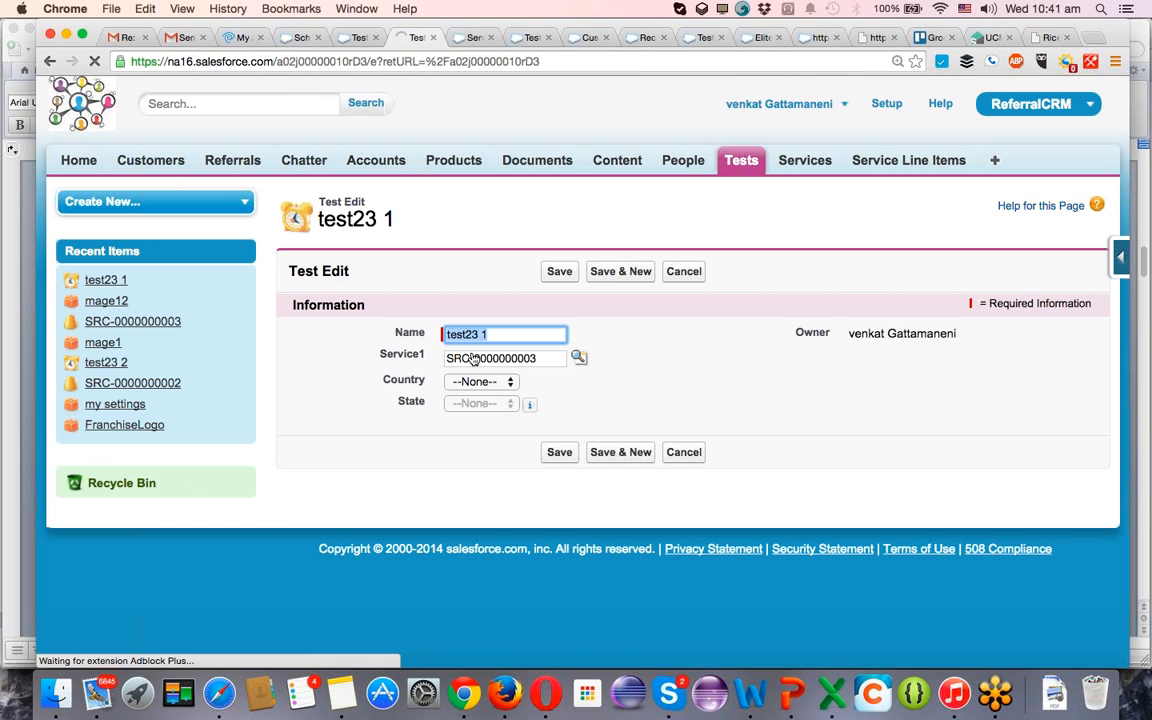
pyautogui.click(486, 389)
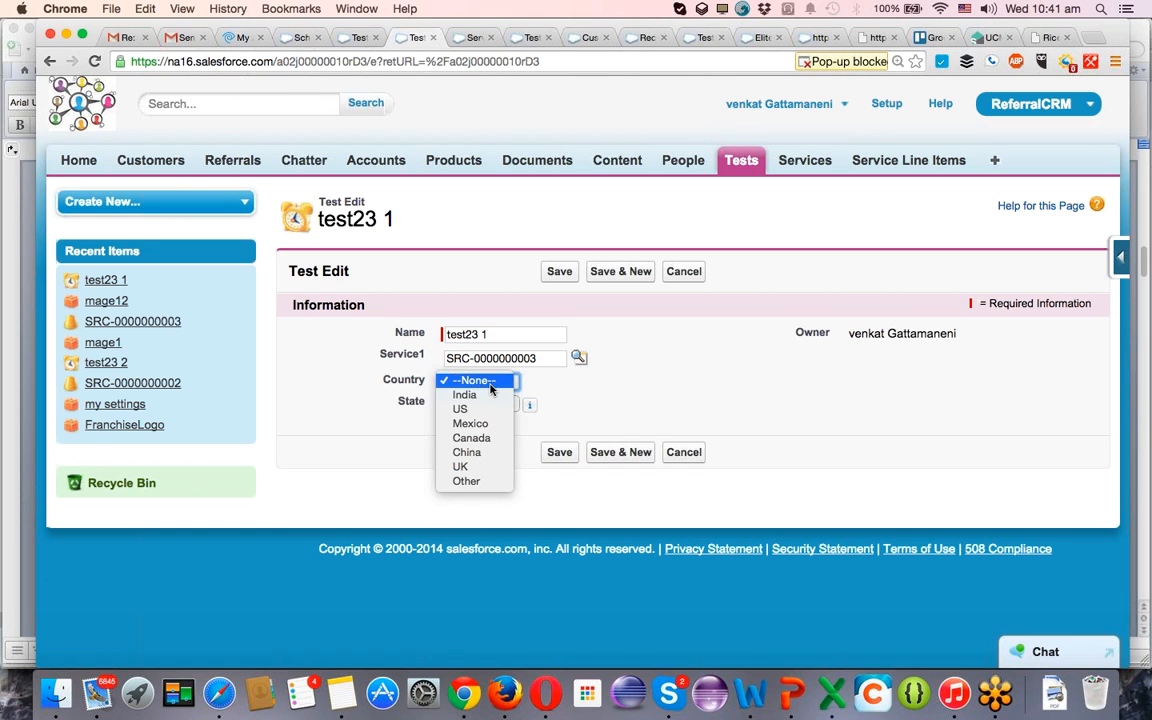
pyautogui.click(486, 398)
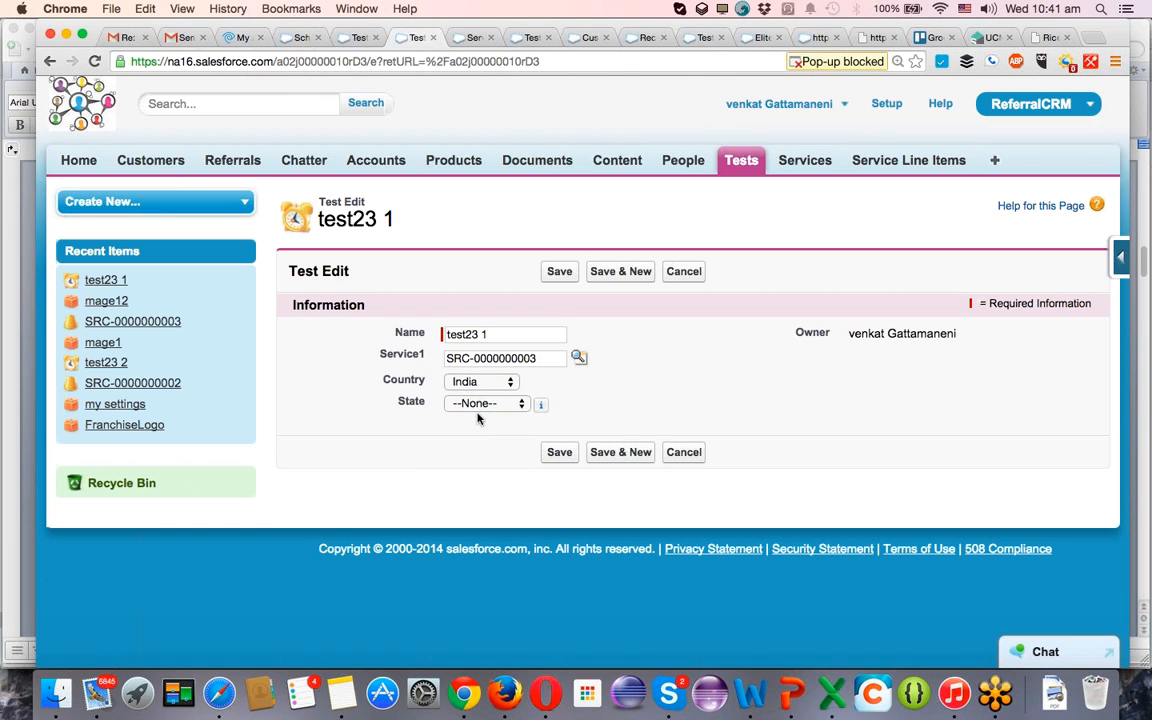
pyautogui.click(477, 408)
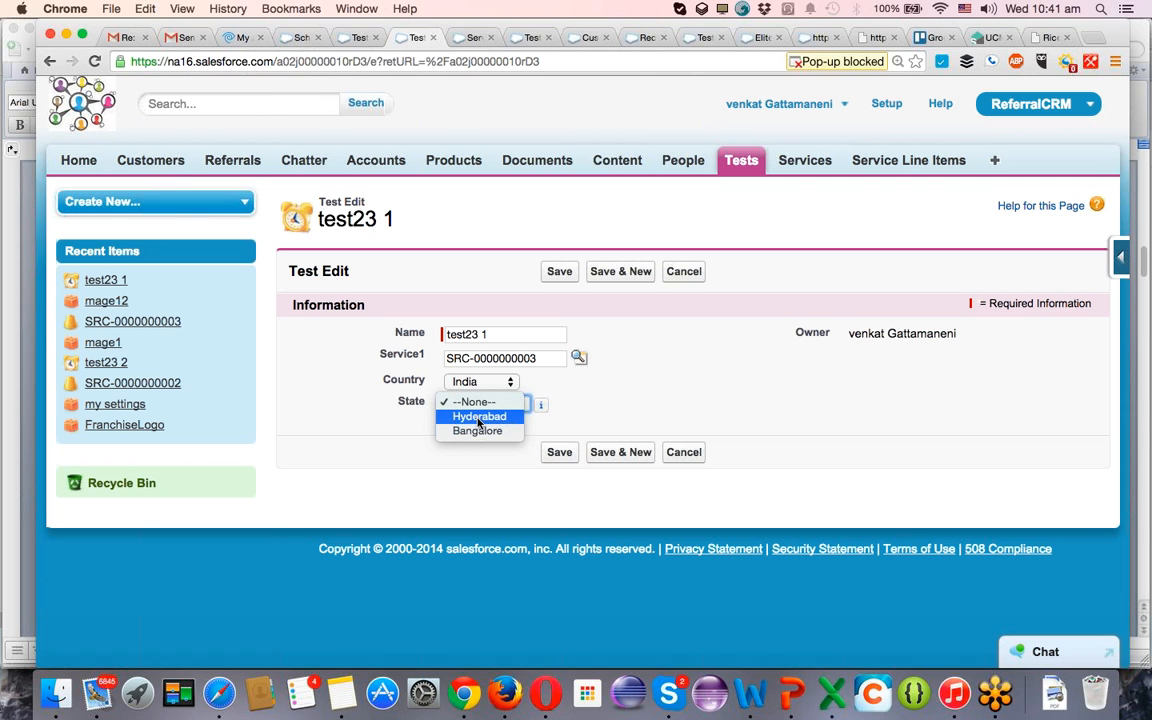
pyautogui.click(479, 416)
pyautogui.click(562, 453)
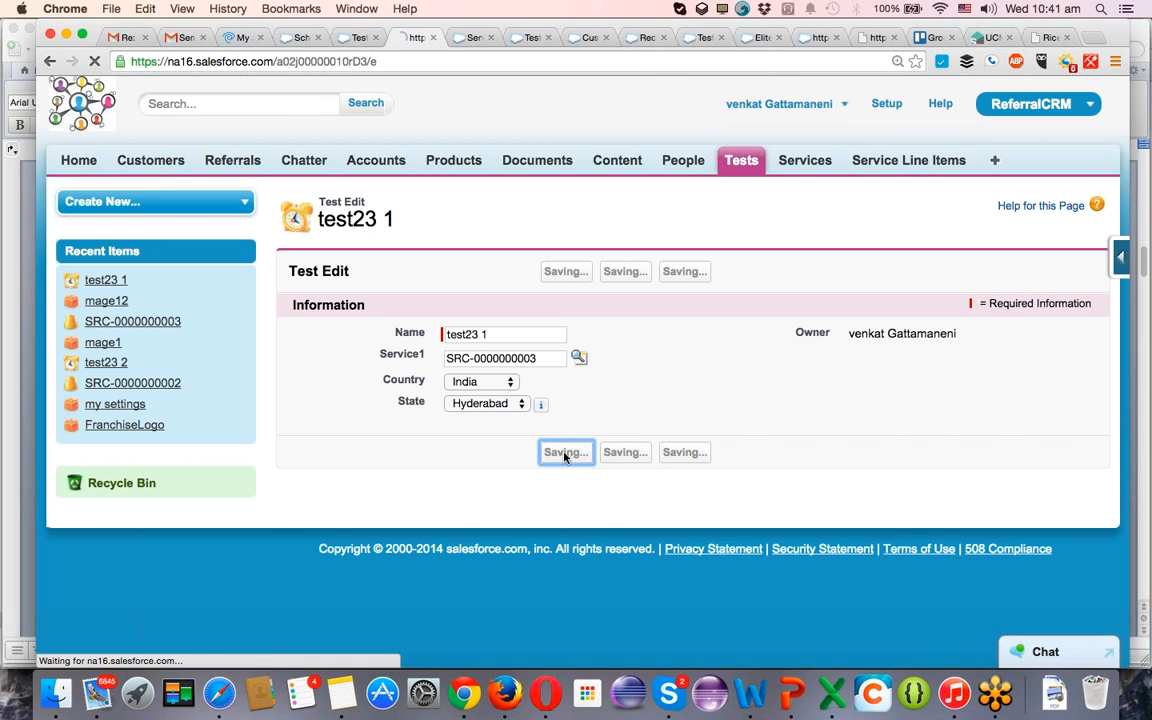
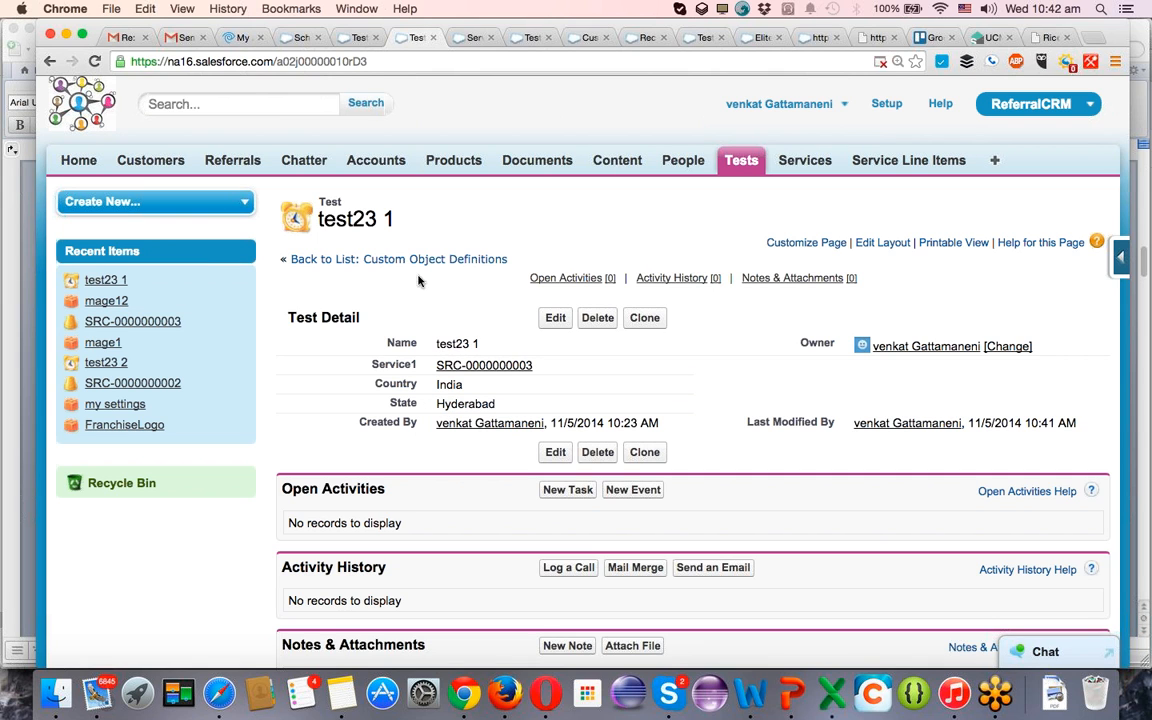
# In Schema Builder, add a checkbox field labelled Active to the Test object and save it.
pyautogui.click(286, 37)
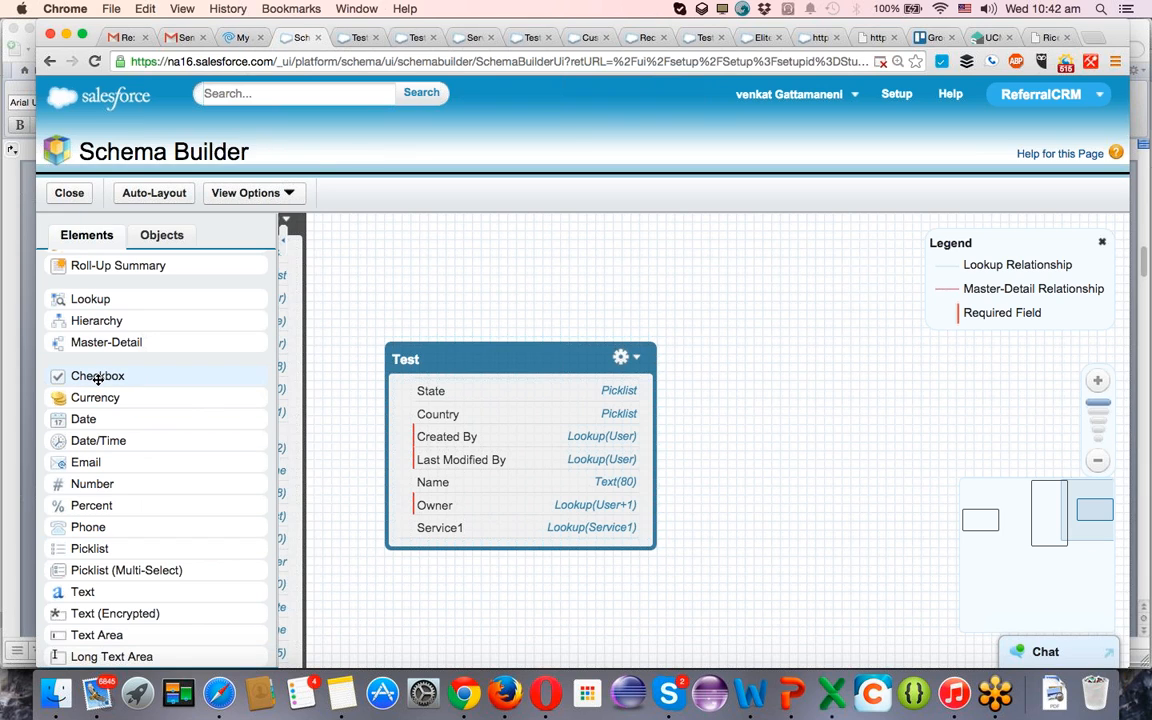
pyautogui.moveTo(97, 379); pyautogui.dragTo(491, 434)
pyautogui.moveTo(491, 433); pyautogui.dragTo(491, 438)
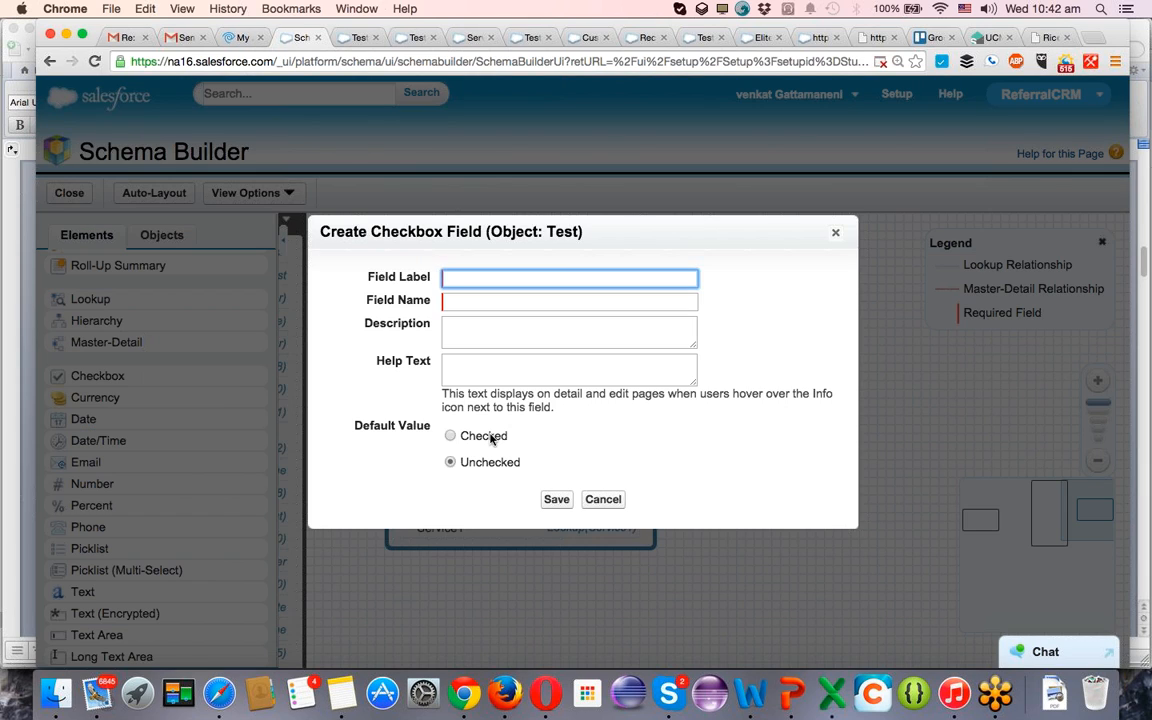
pyautogui.write('Active')
pyautogui.press('Tab')
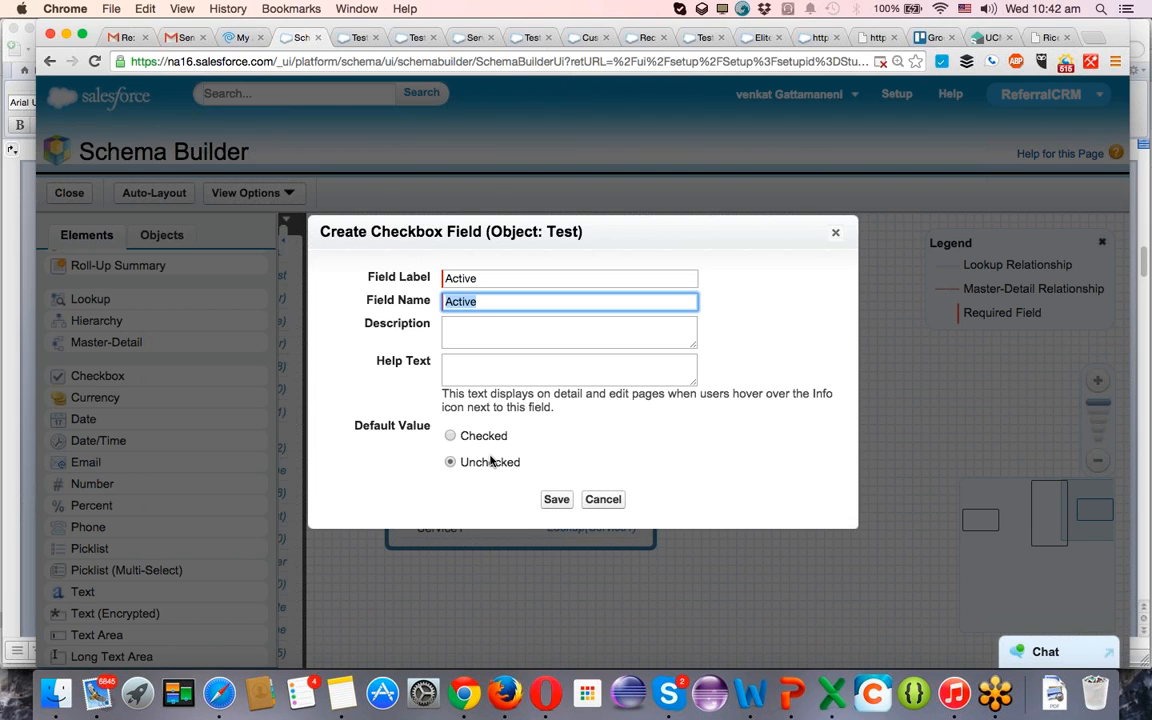
pyautogui.click(552, 500)
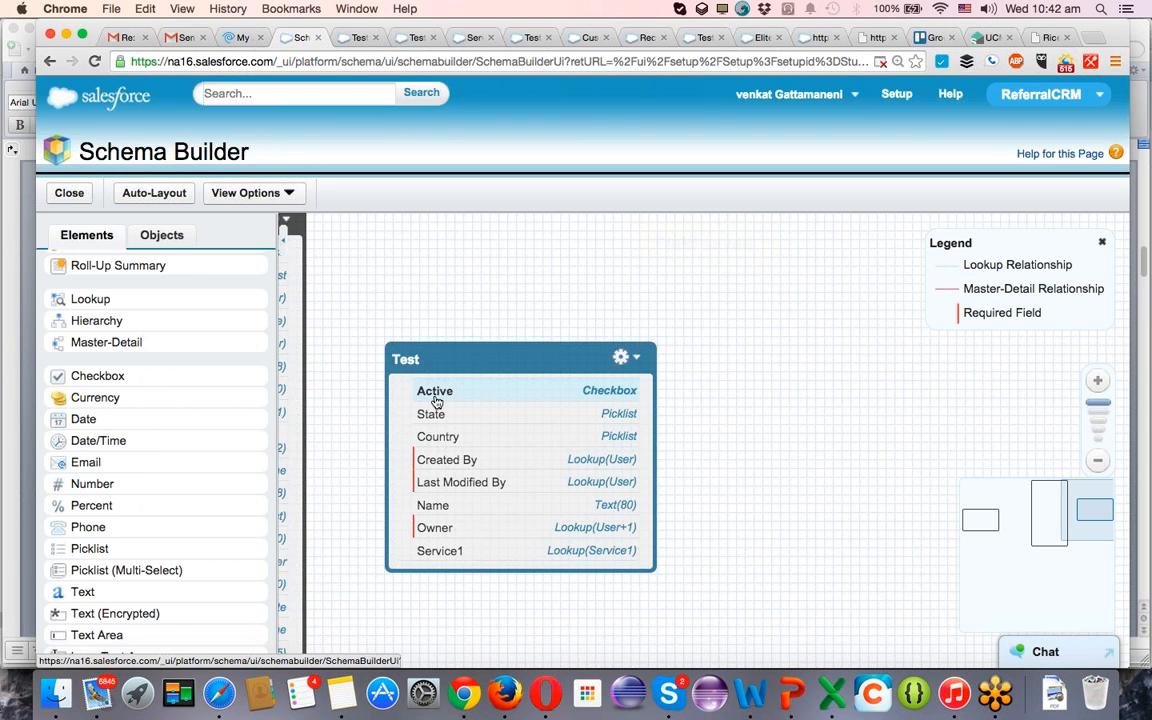
# Add the Active field directly below Name in the Test page layout's Information section and save the layout.
pyautogui.click(410, 37)
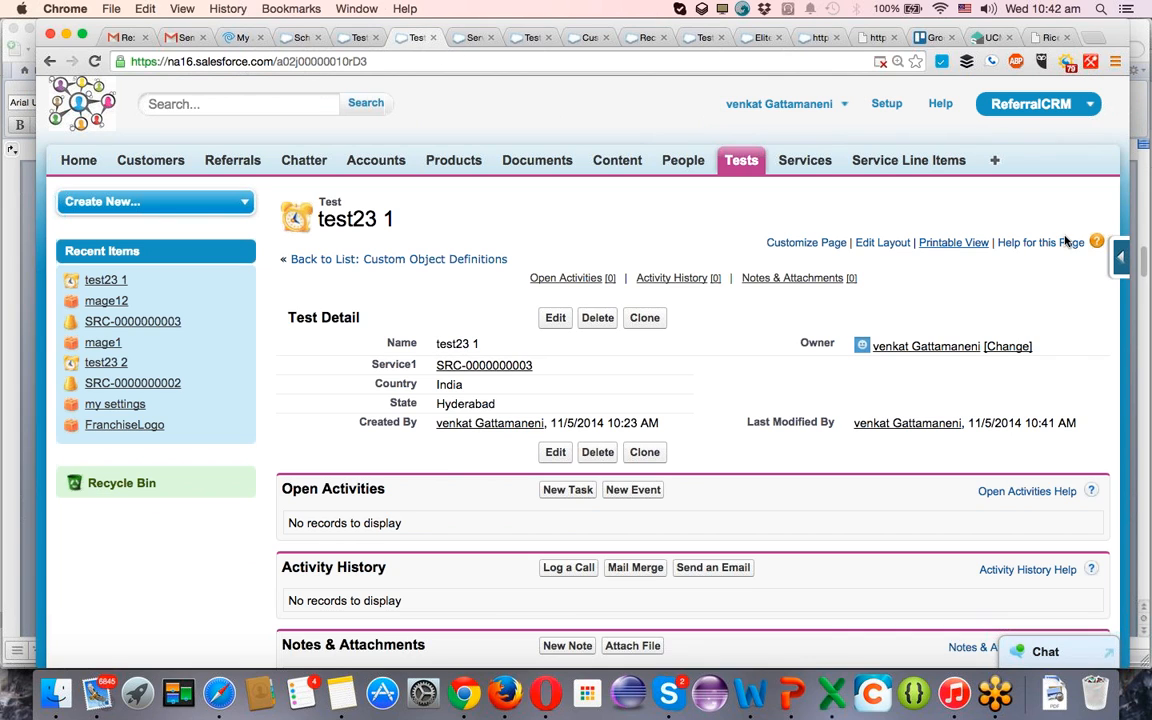
pyautogui.moveTo(1121, 257)
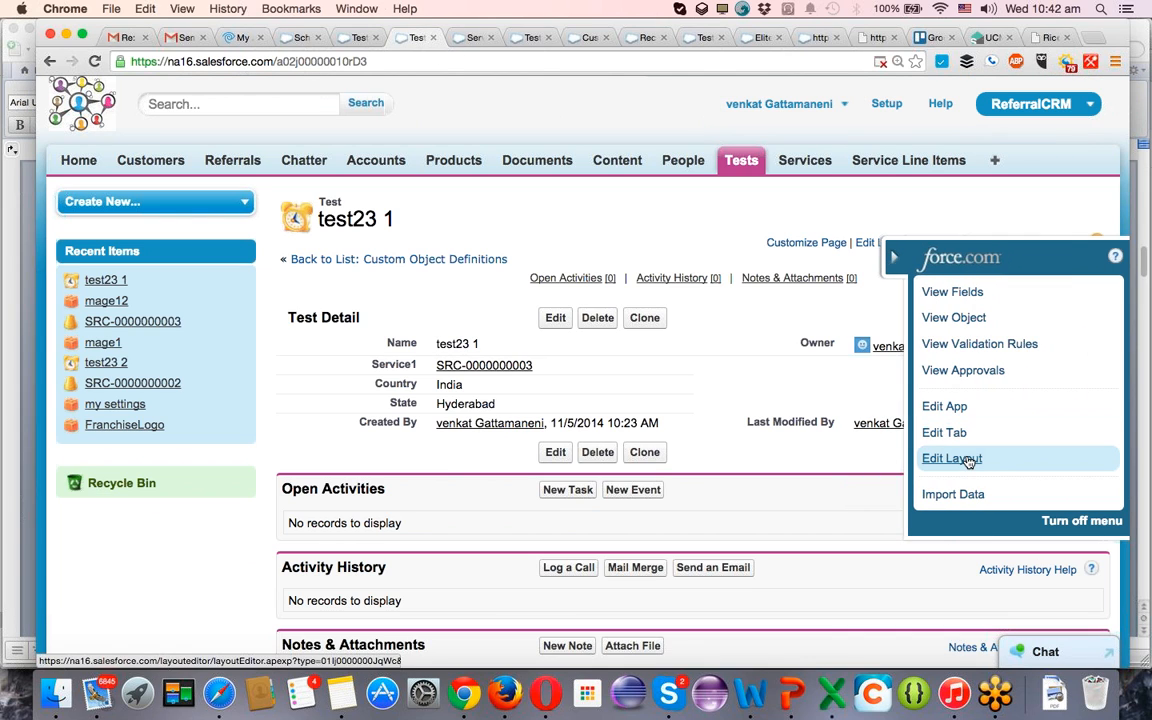
pyautogui.click(968, 460)
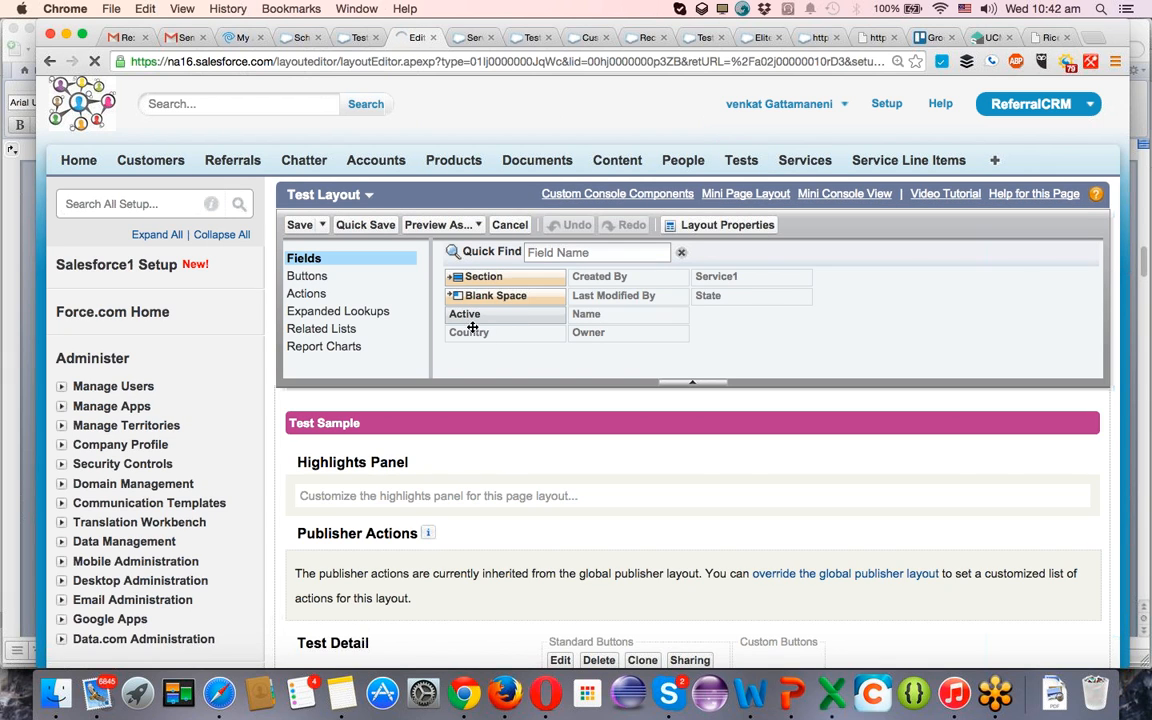
pyautogui.scroll(-3, 452, 460)
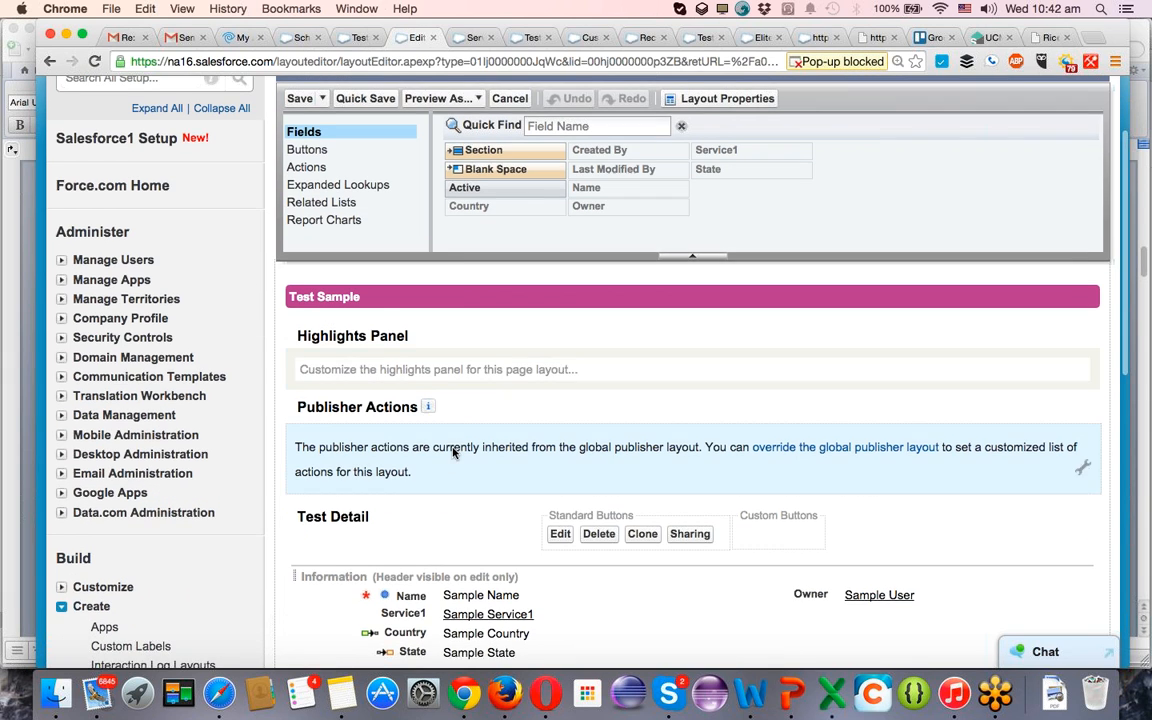
pyautogui.moveTo(460, 188); pyautogui.dragTo(576, 610)
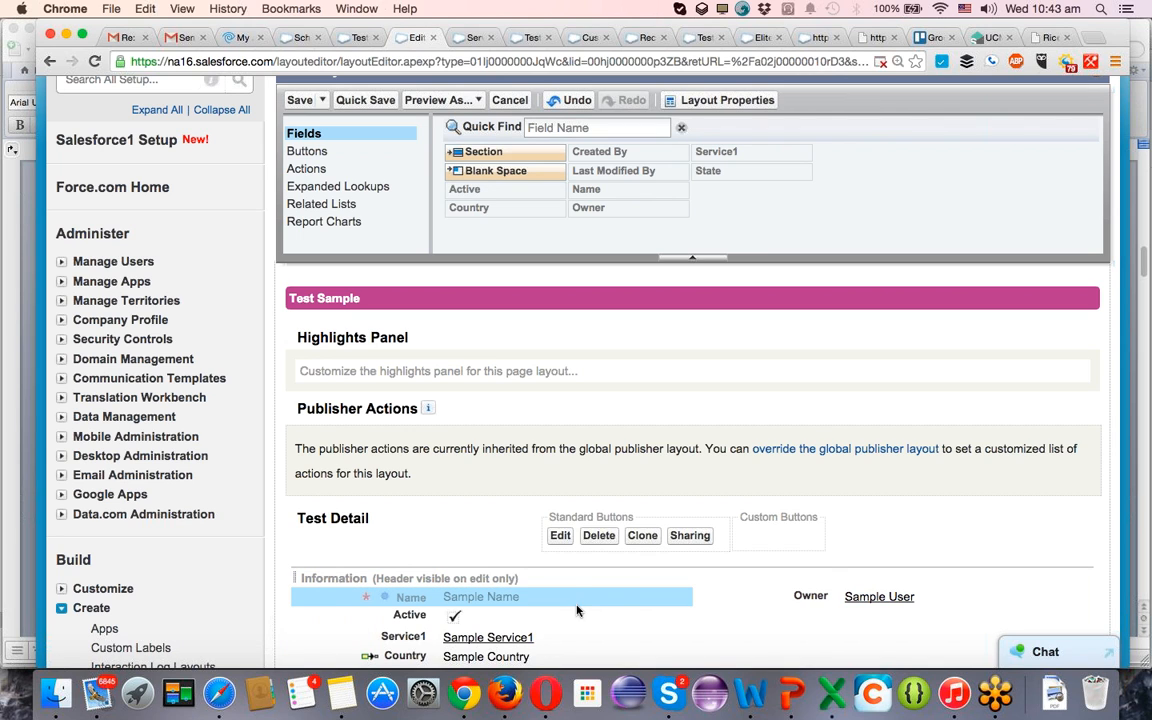
pyautogui.click(356, 100)
# Create a new Test field dependency with Active as the controlling field and Country as the dependent field.
pyautogui.click(360, 40)
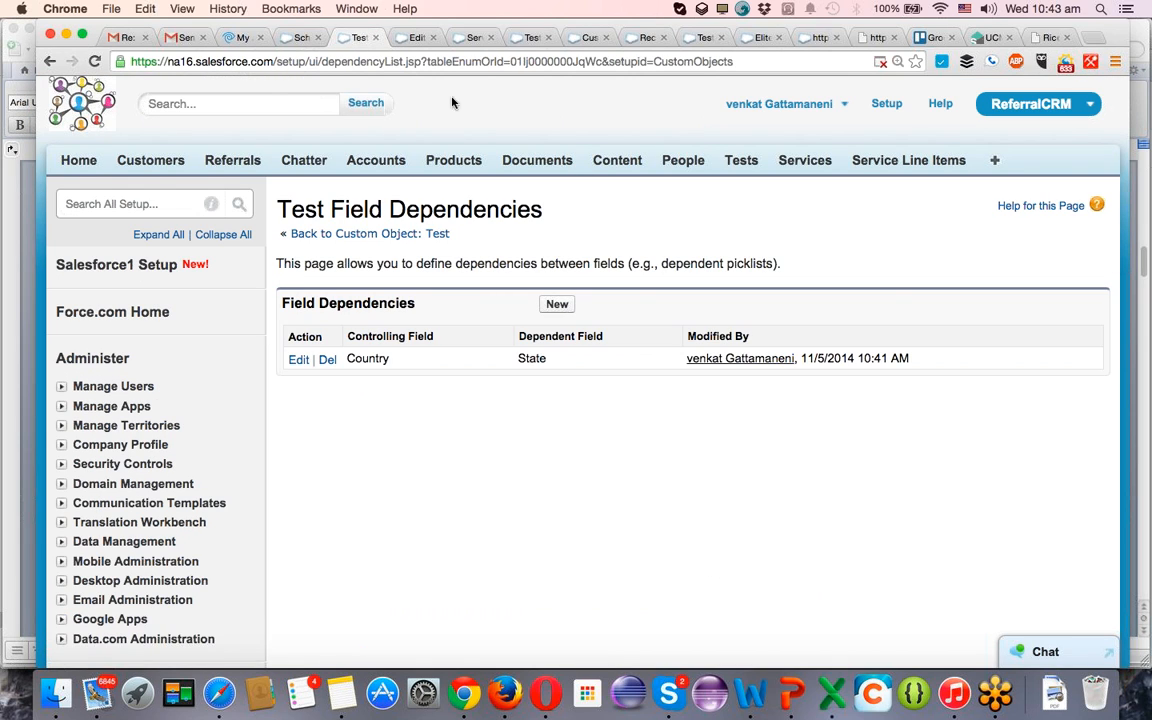
pyautogui.click(557, 305)
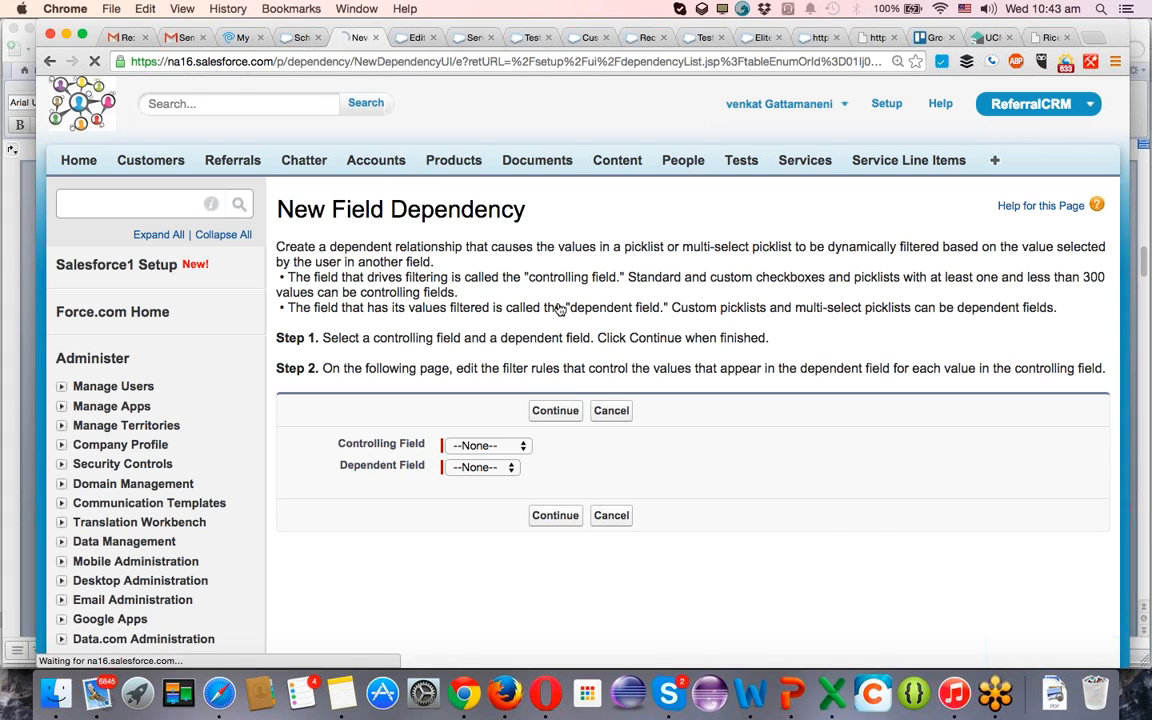
pyautogui.click(482, 445)
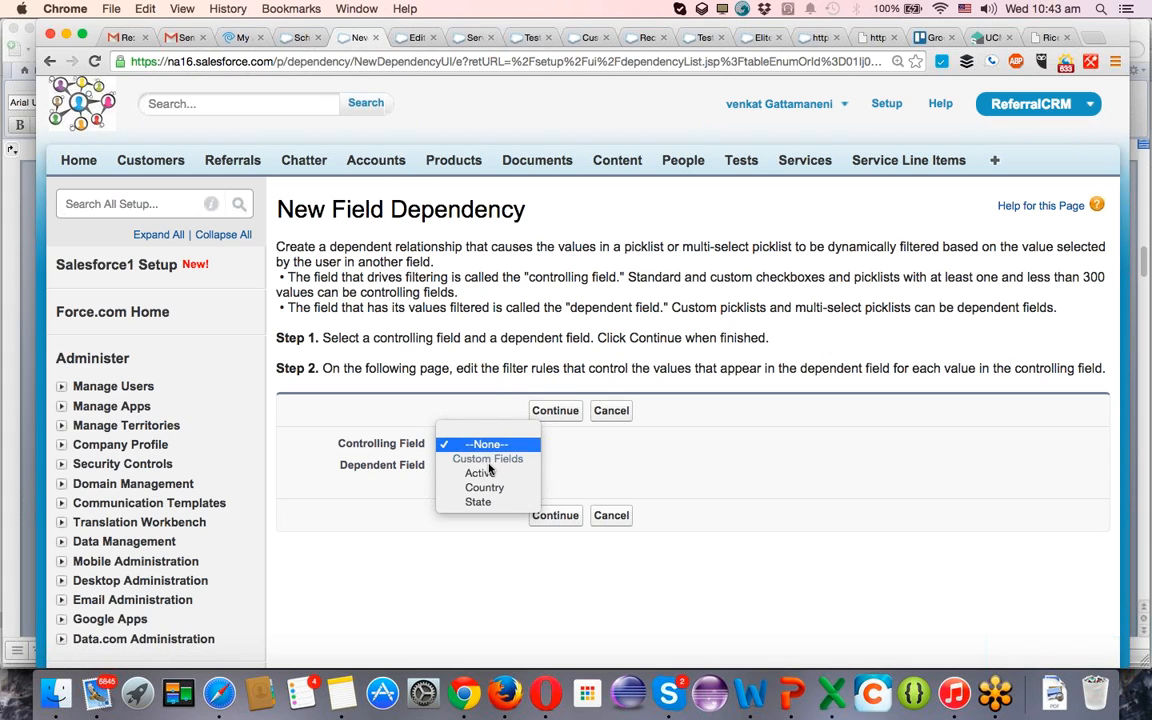
pyautogui.click(486, 477)
pyautogui.click(476, 466)
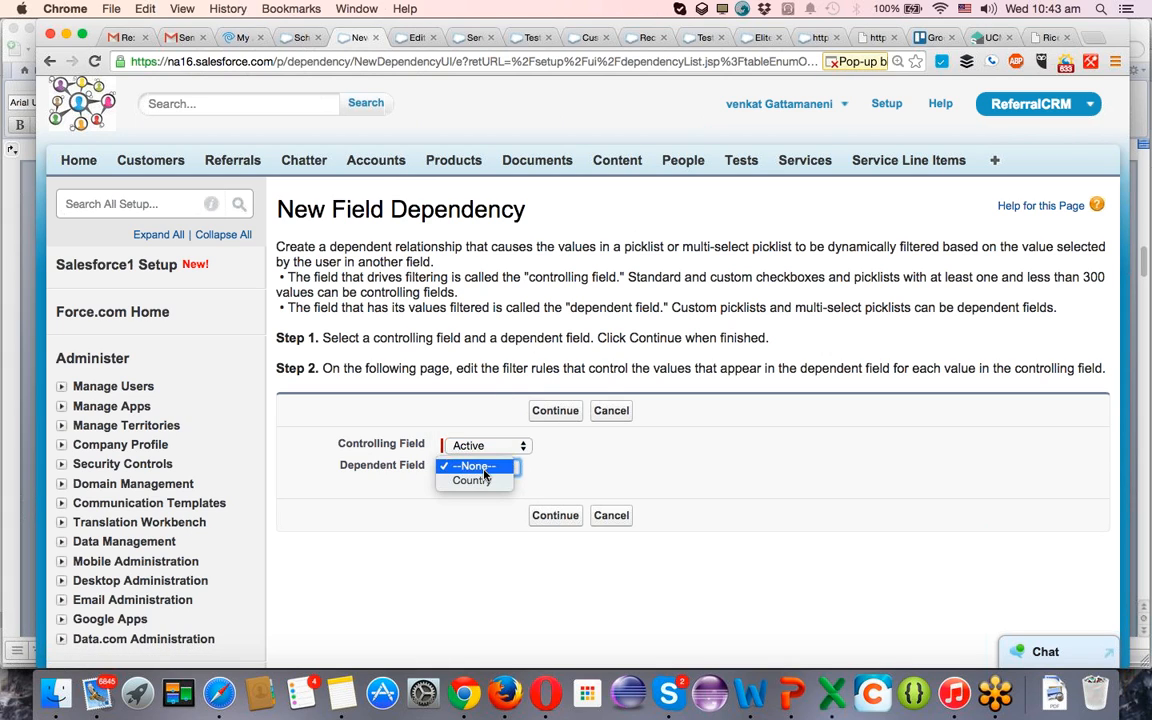
pyautogui.click(481, 487)
pyautogui.click(560, 517)
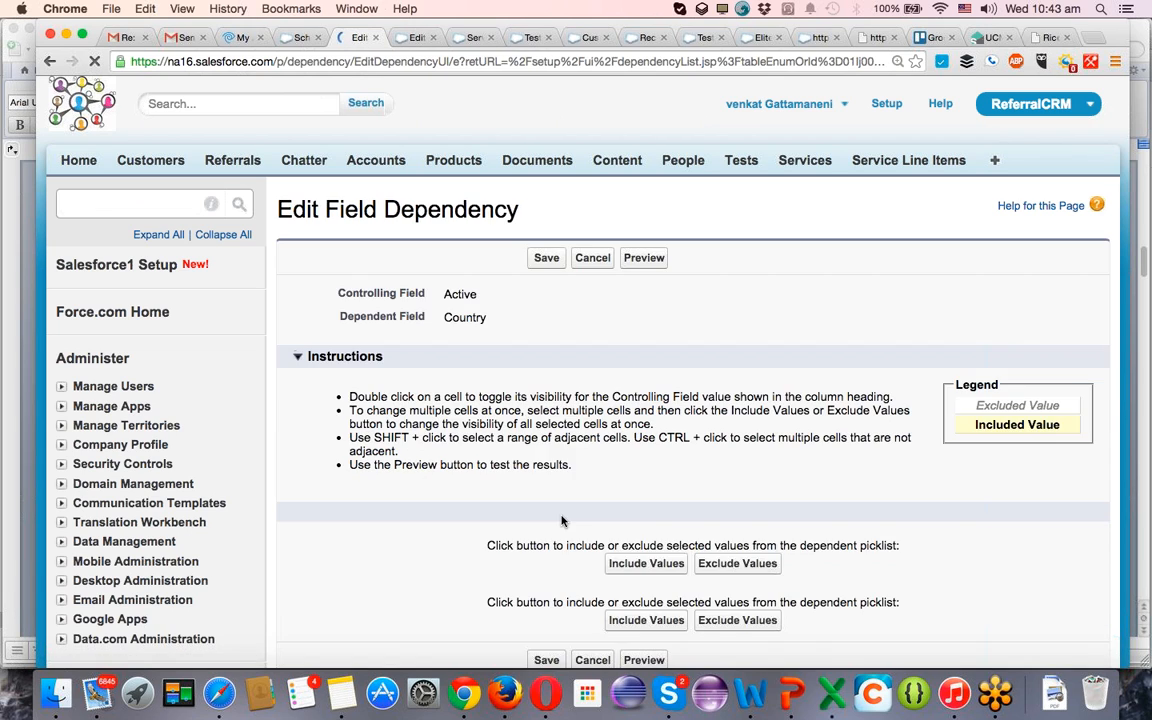
# Include the Country value Other for the Unchecked state of Active.
pyautogui.scroll(-4, 562, 521)
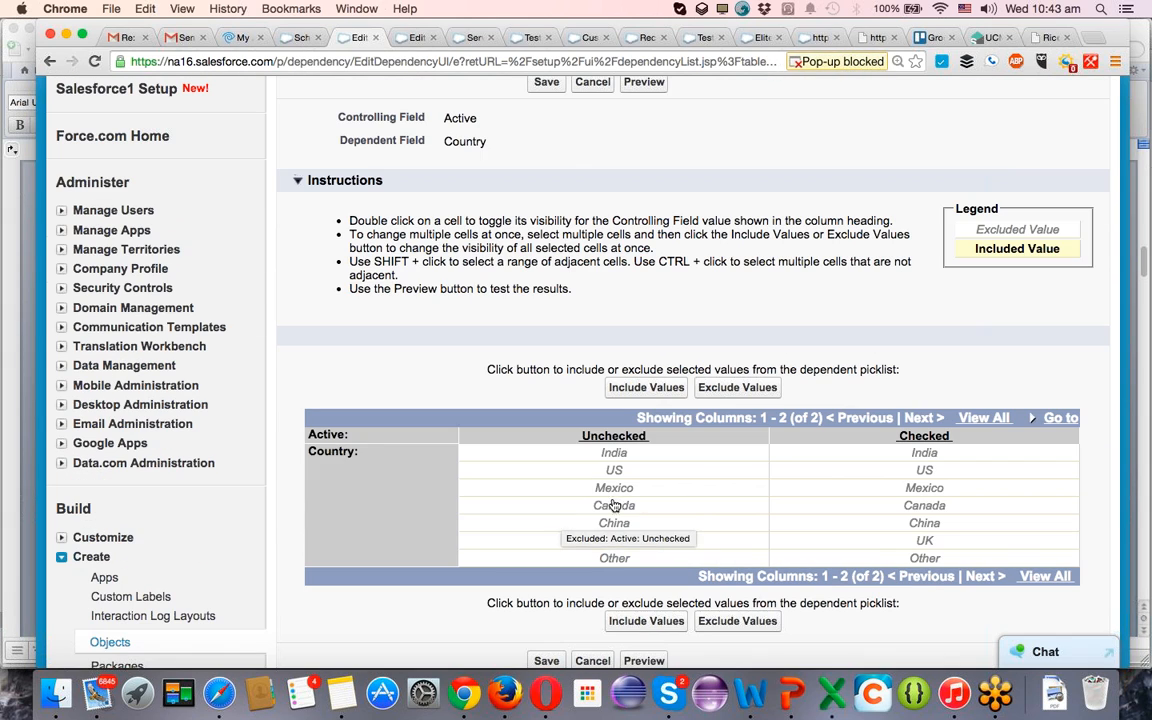
pyautogui.click(604, 562)
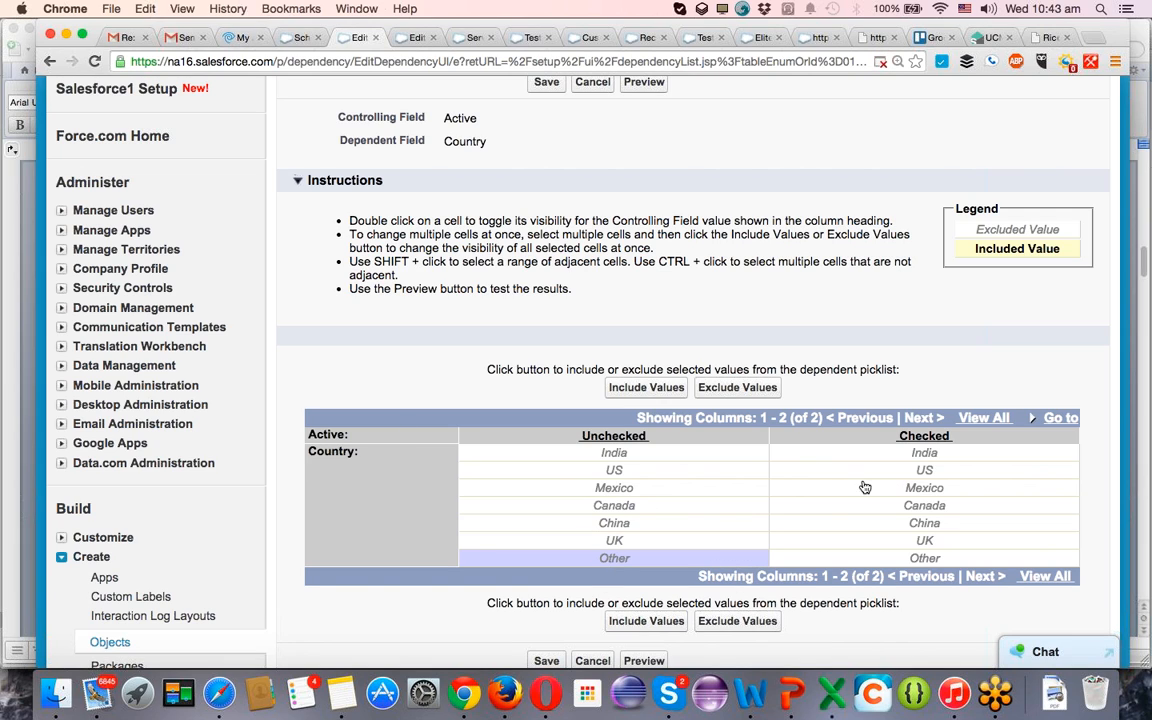
pyautogui.click(646, 621)
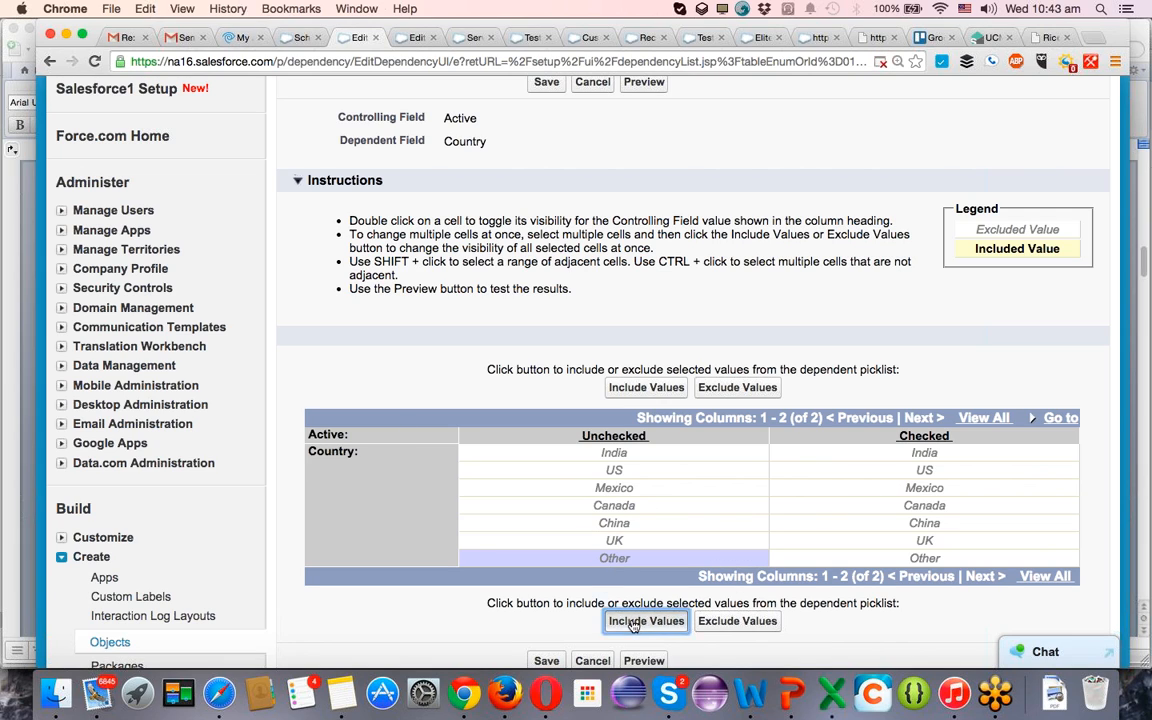
# Include the Country values India through UK for the Checked state of Active and save the dependency.
pyautogui.click(953, 457)
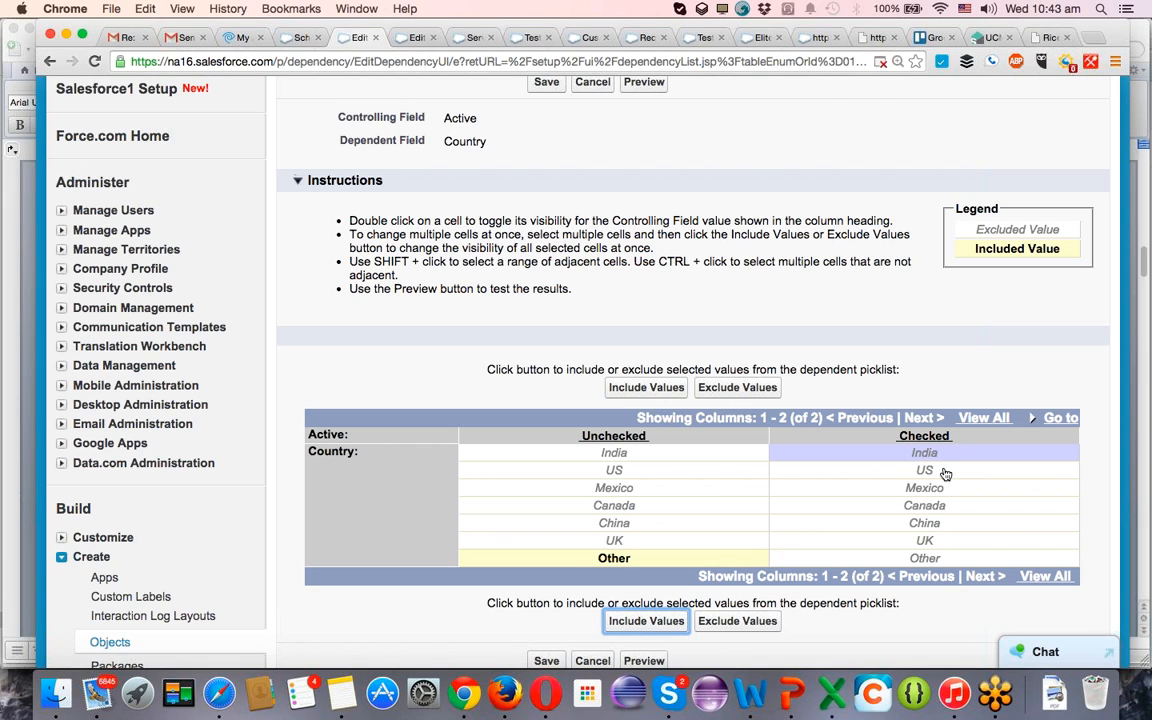
pyautogui.keyDown('shift'); pyautogui.click(941, 541); pyautogui.keyUp('shift')
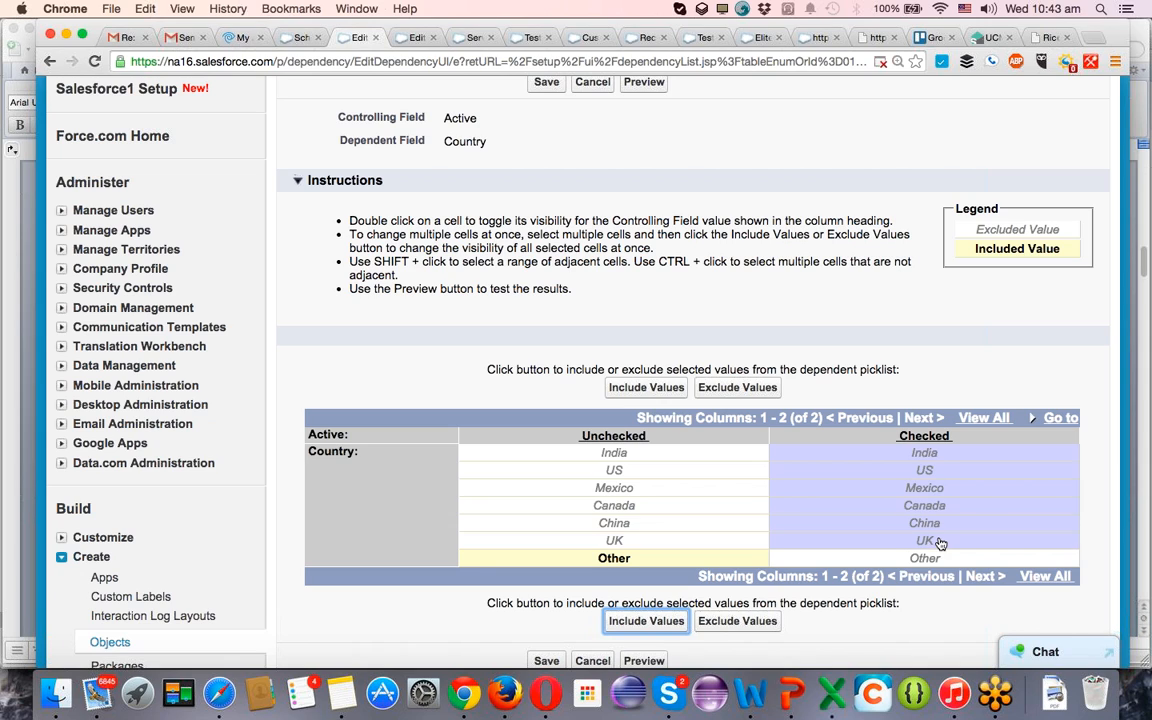
pyautogui.click(622, 622)
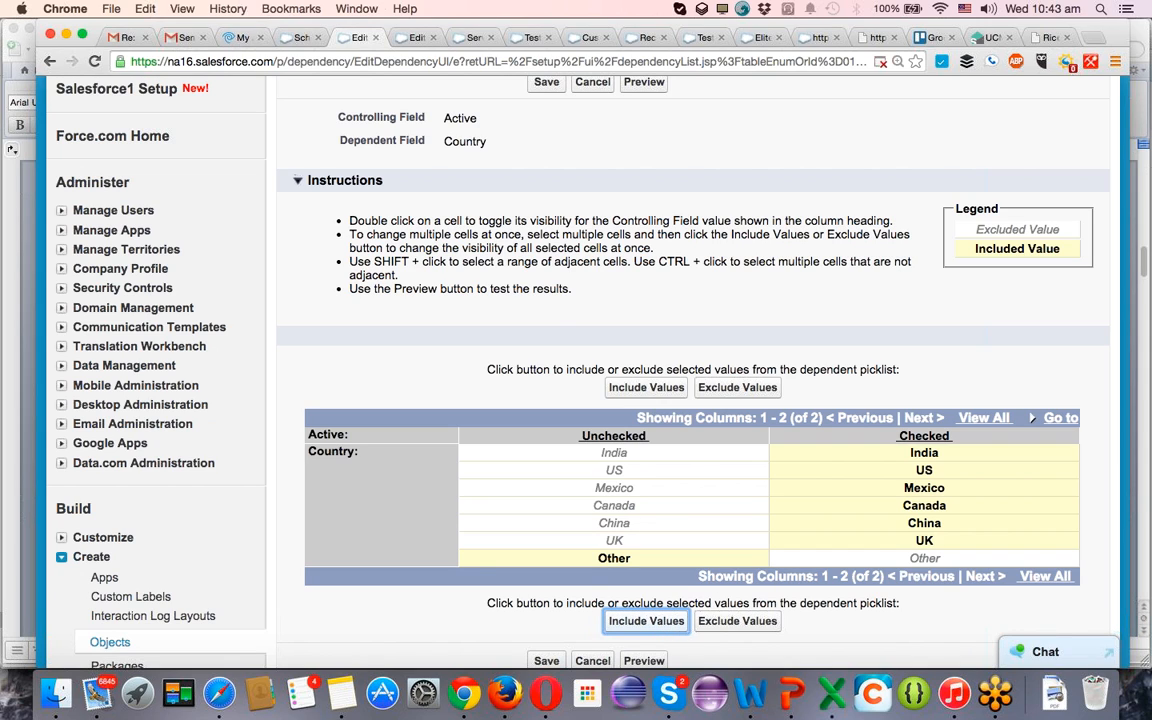
pyautogui.click(548, 86)
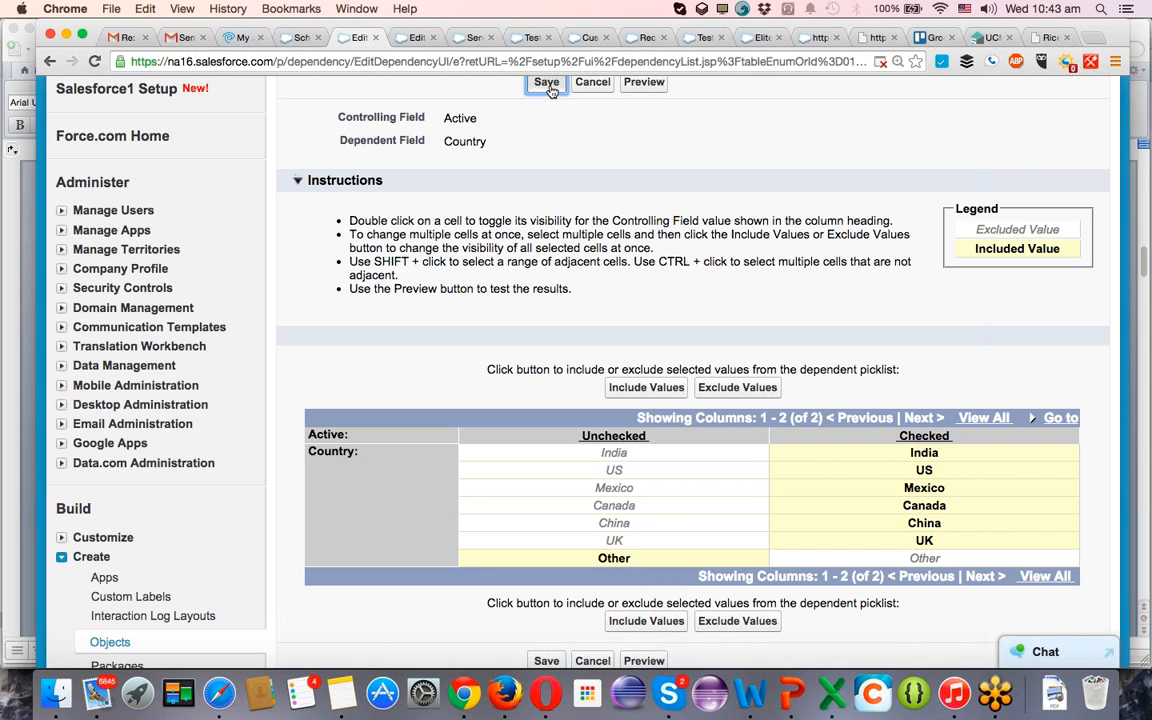
# Mark the test23 1 record as Active, save it, and start a new Test record.
pyautogui.click(472, 39)
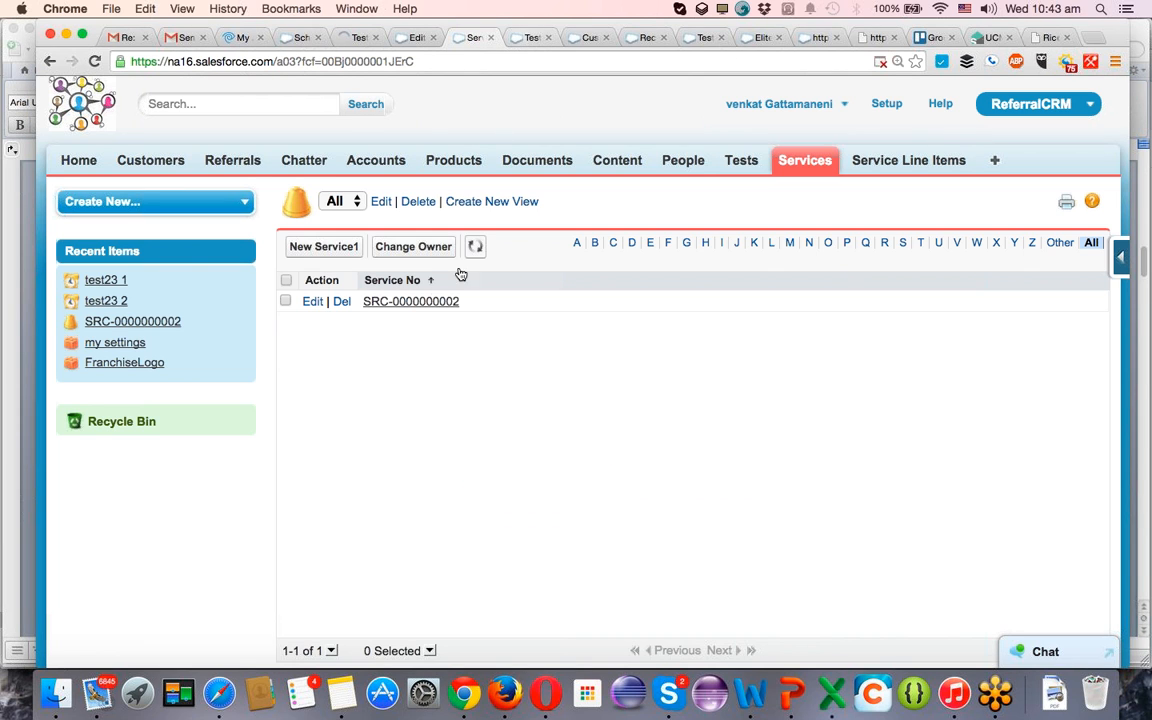
pyautogui.click(750, 165)
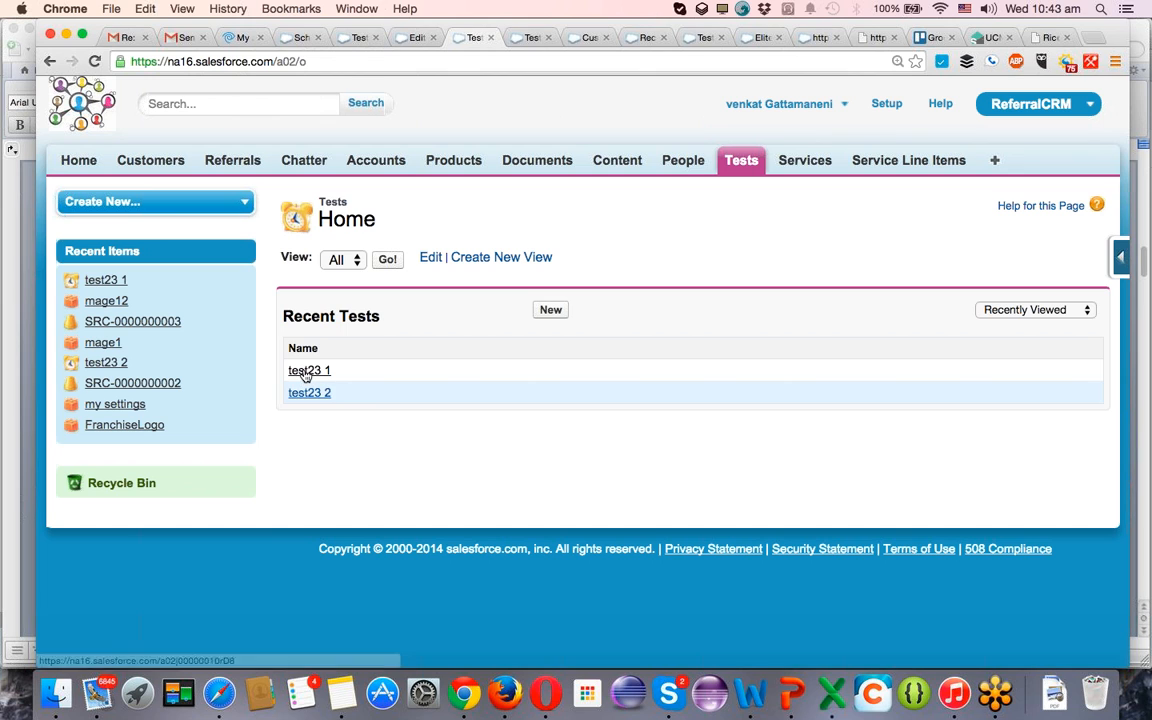
pyautogui.click(307, 372)
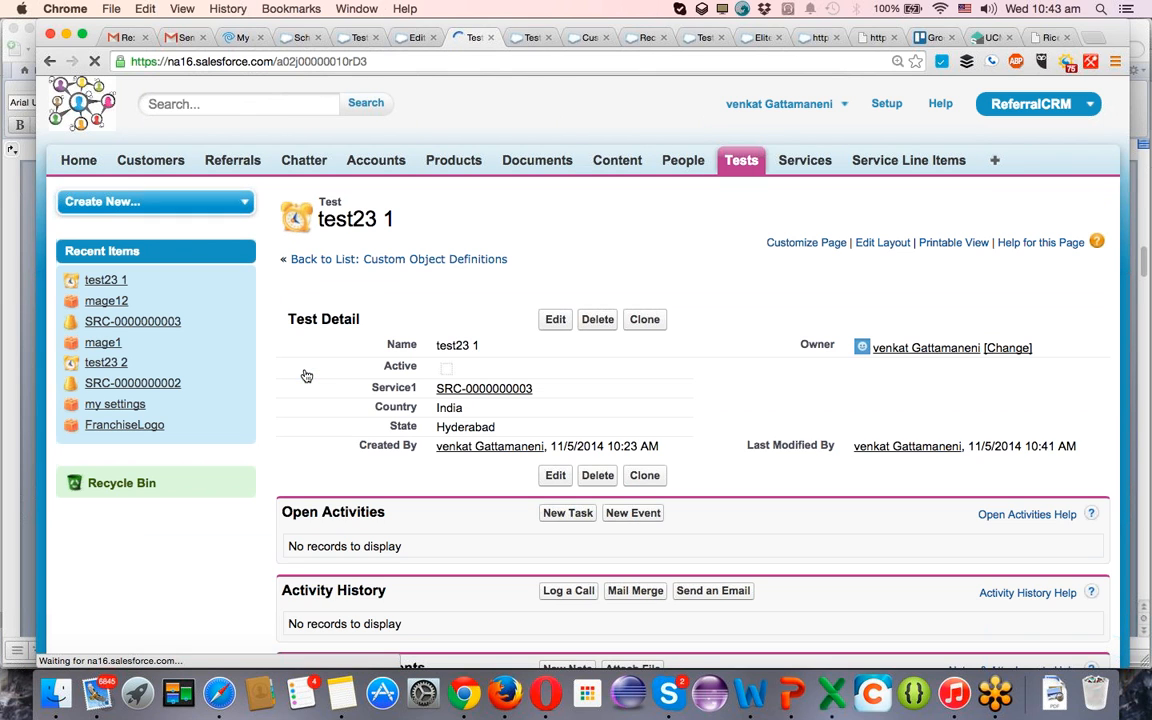
pyautogui.click(557, 320)
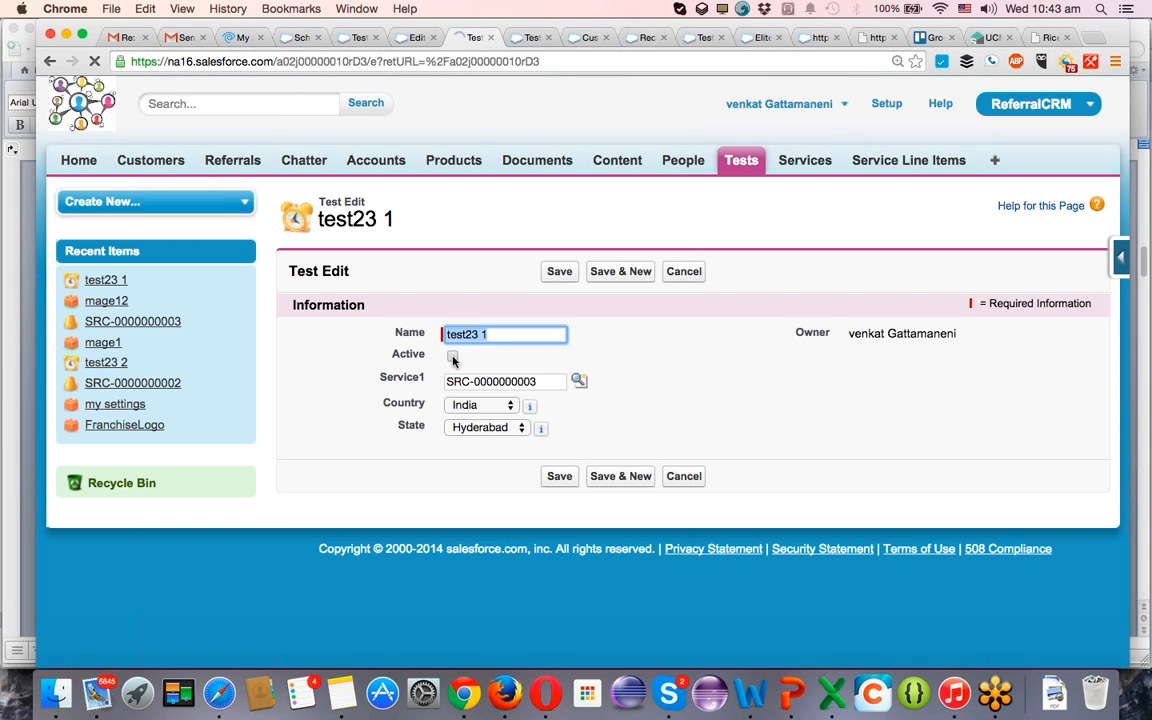
pyautogui.click(452, 357)
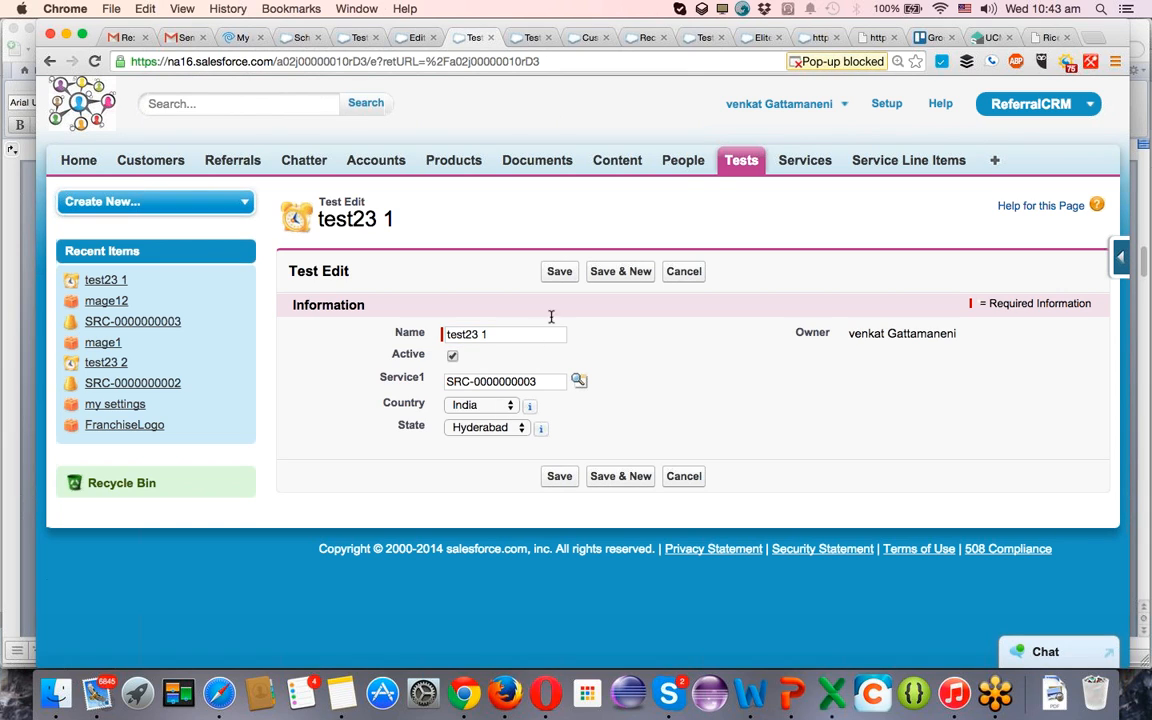
pyautogui.click(620, 272)
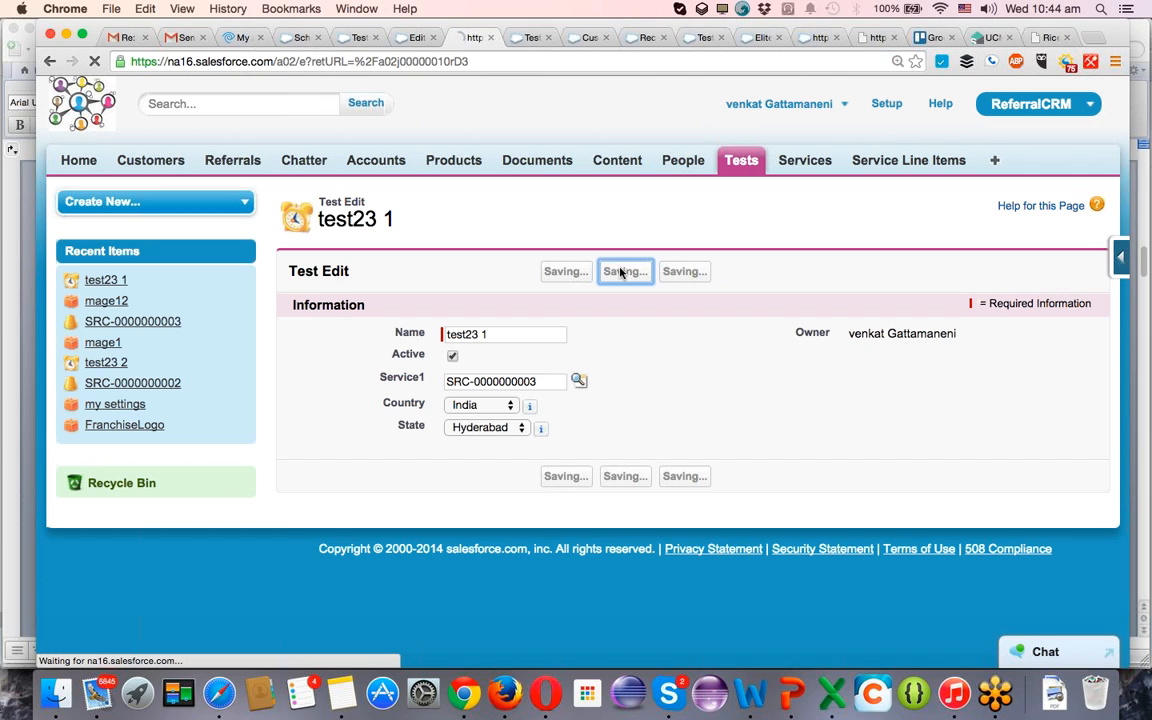
# Name the new Test record Test 45 and check the Country choices offered while Active is unchecked.
pyautogui.click(496, 334)
pyautogui.write('Test 45')
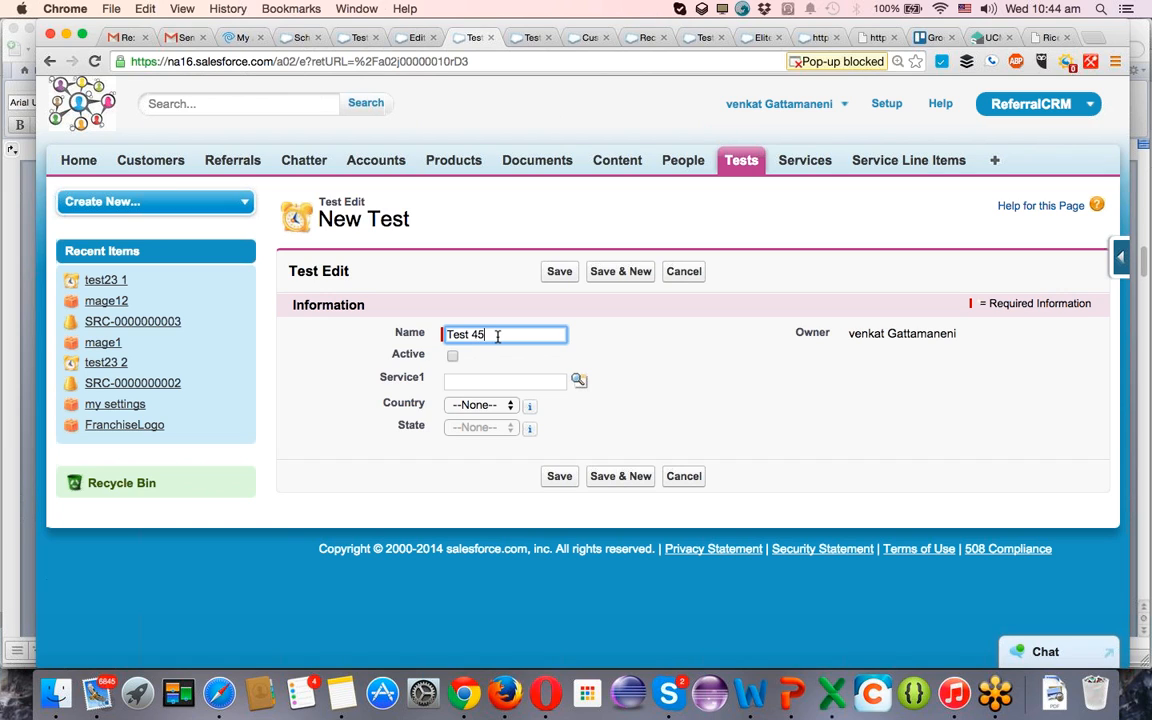
pyautogui.press('Tab')
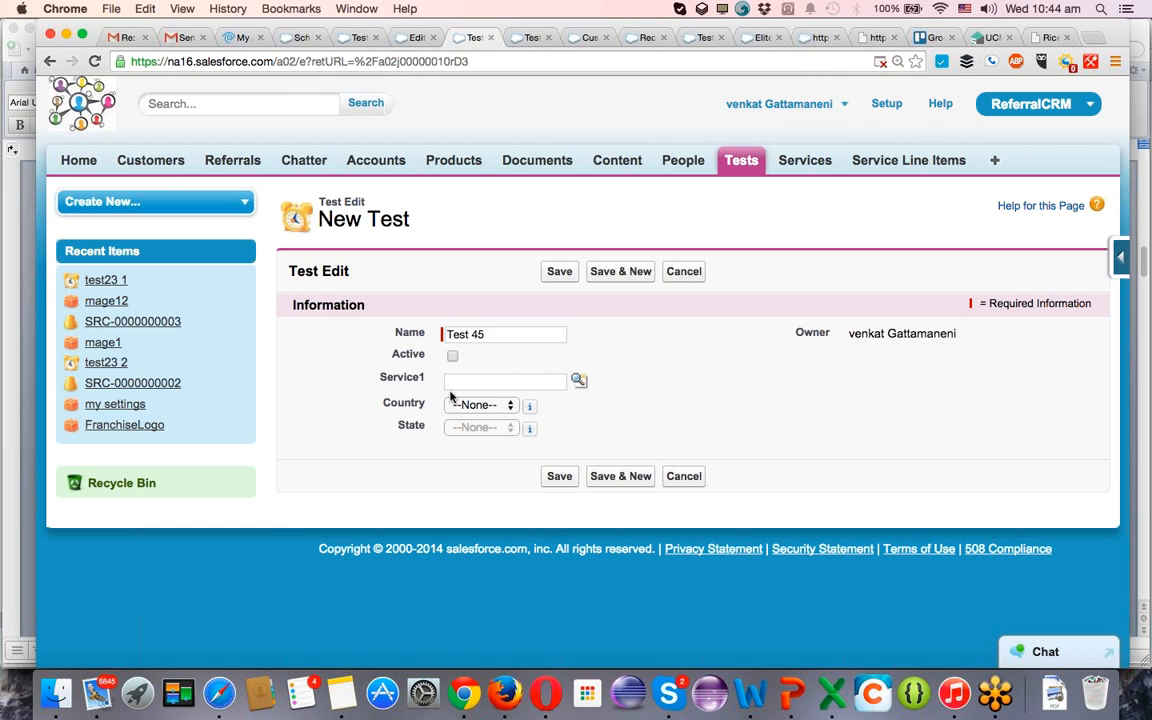
pyautogui.moveTo(525, 409)
pyautogui.click(481, 408)
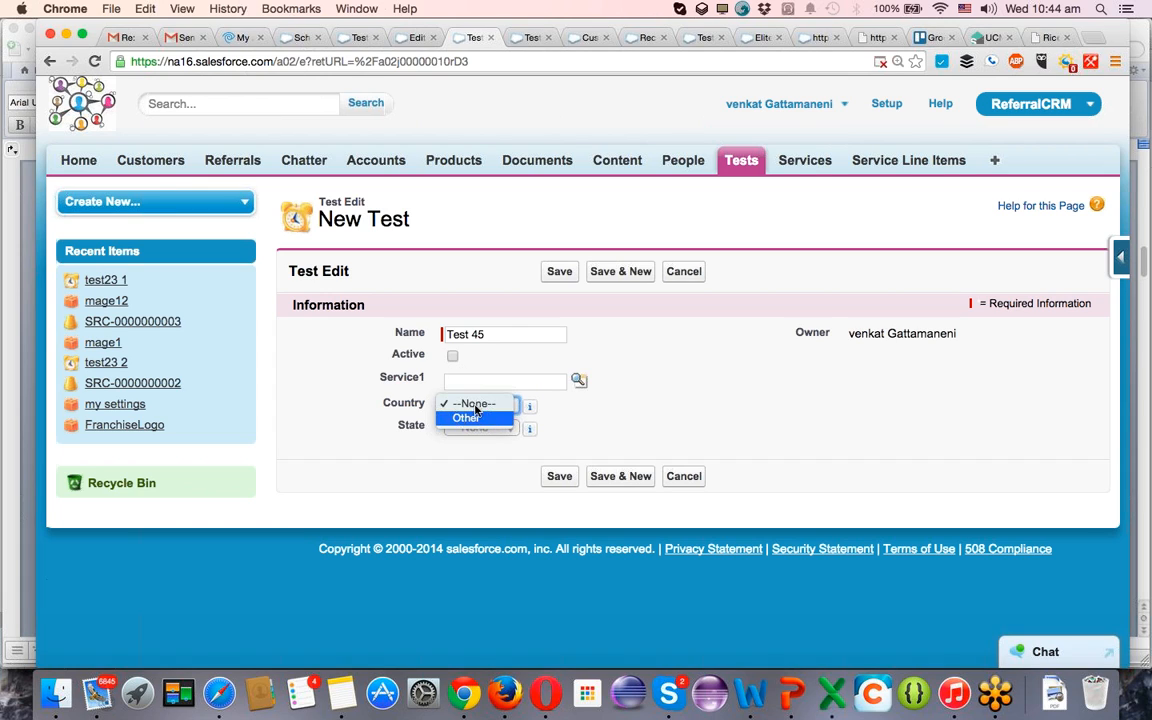
pyautogui.click(455, 358)
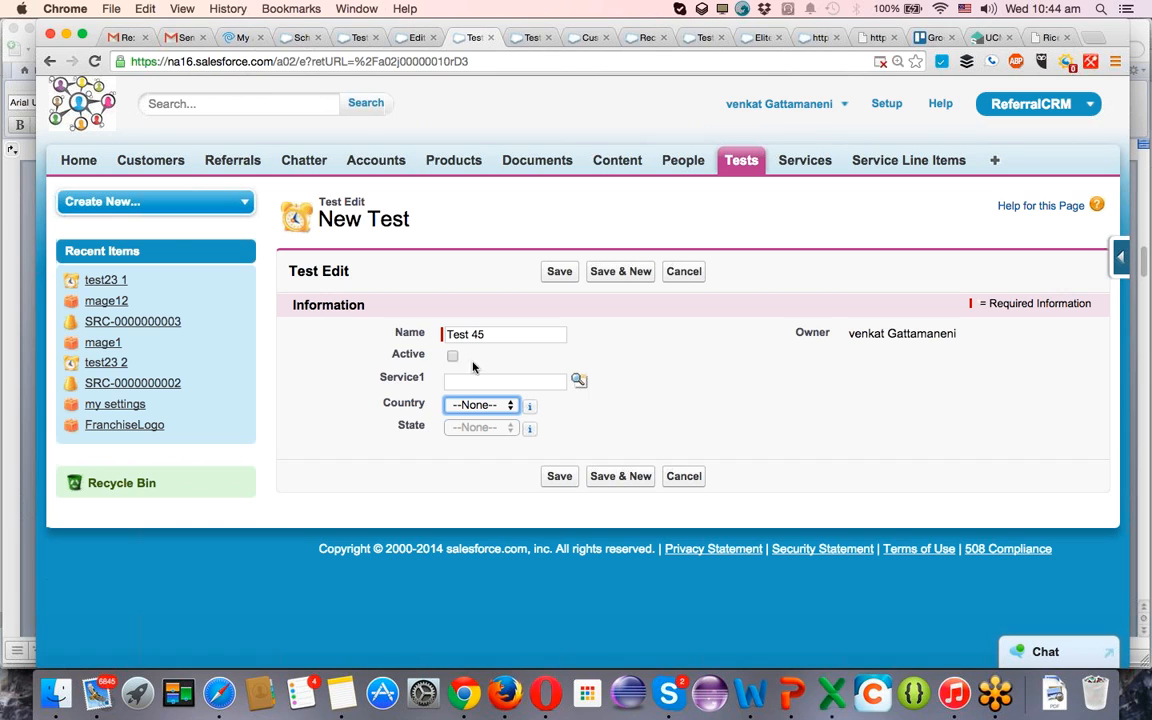
# Mark the Test 45 record as Active and set its Country to India.
pyautogui.click(454, 357)
pyautogui.click(476, 405)
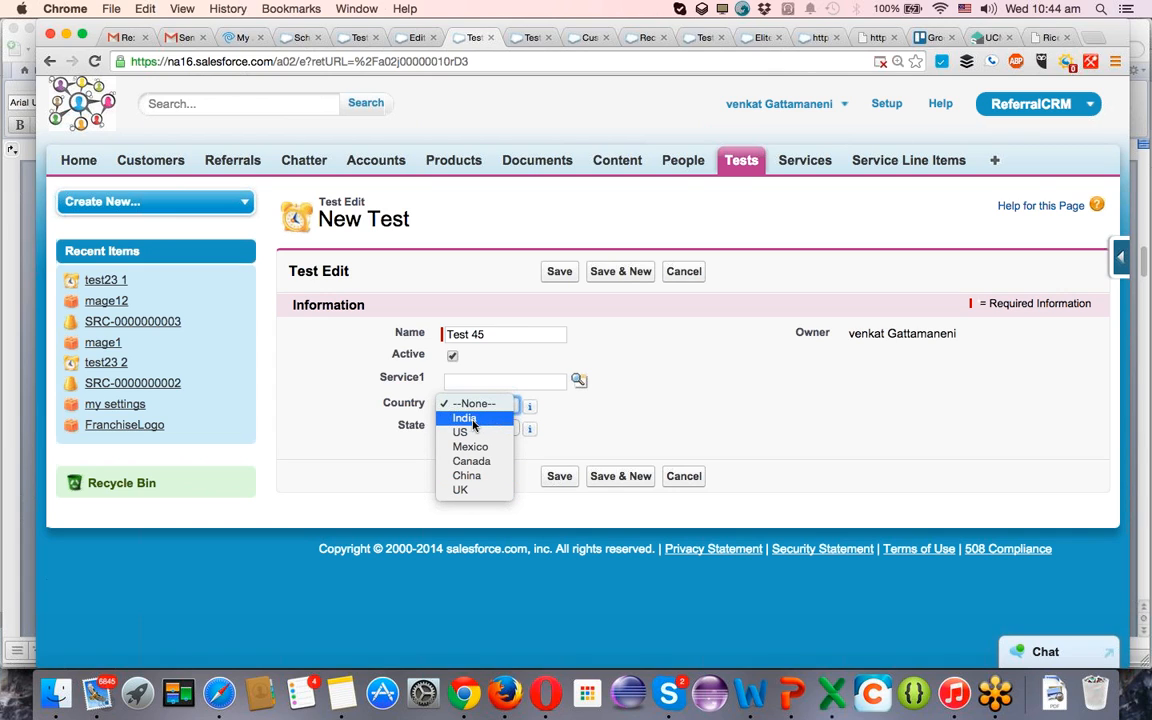
pyautogui.click(472, 420)
# Check which State choices are offered for Country India on the Test 45 record.
pyautogui.click(473, 428)
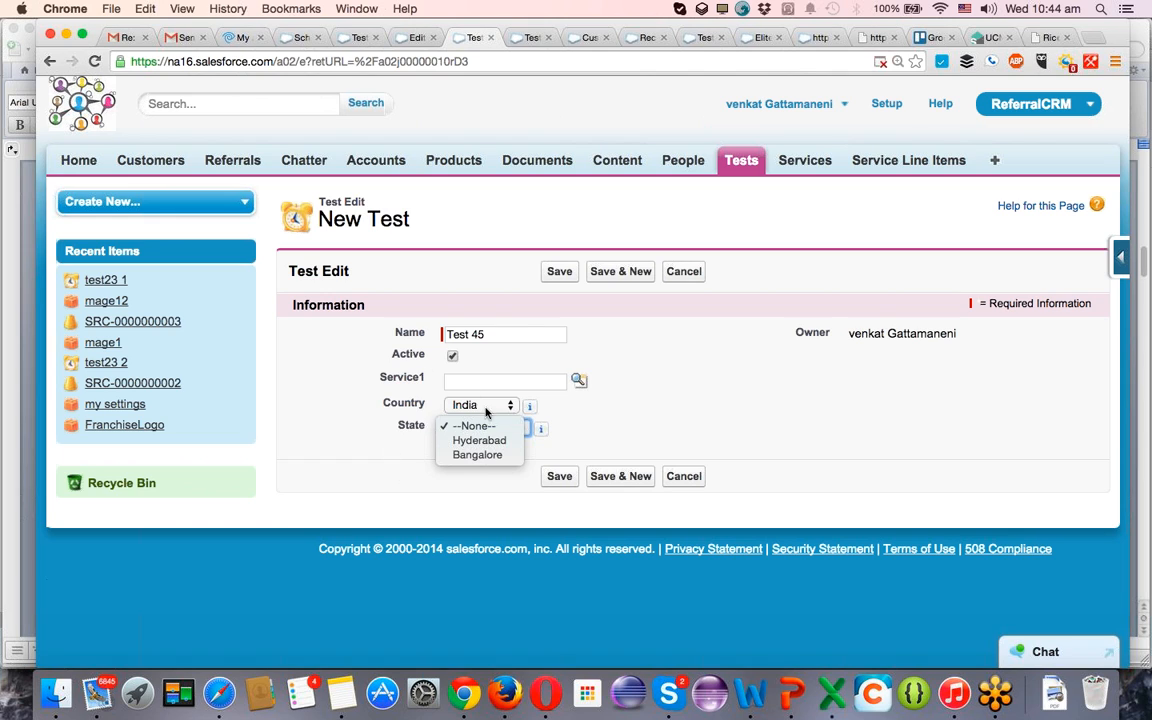
pyautogui.click(643, 443)
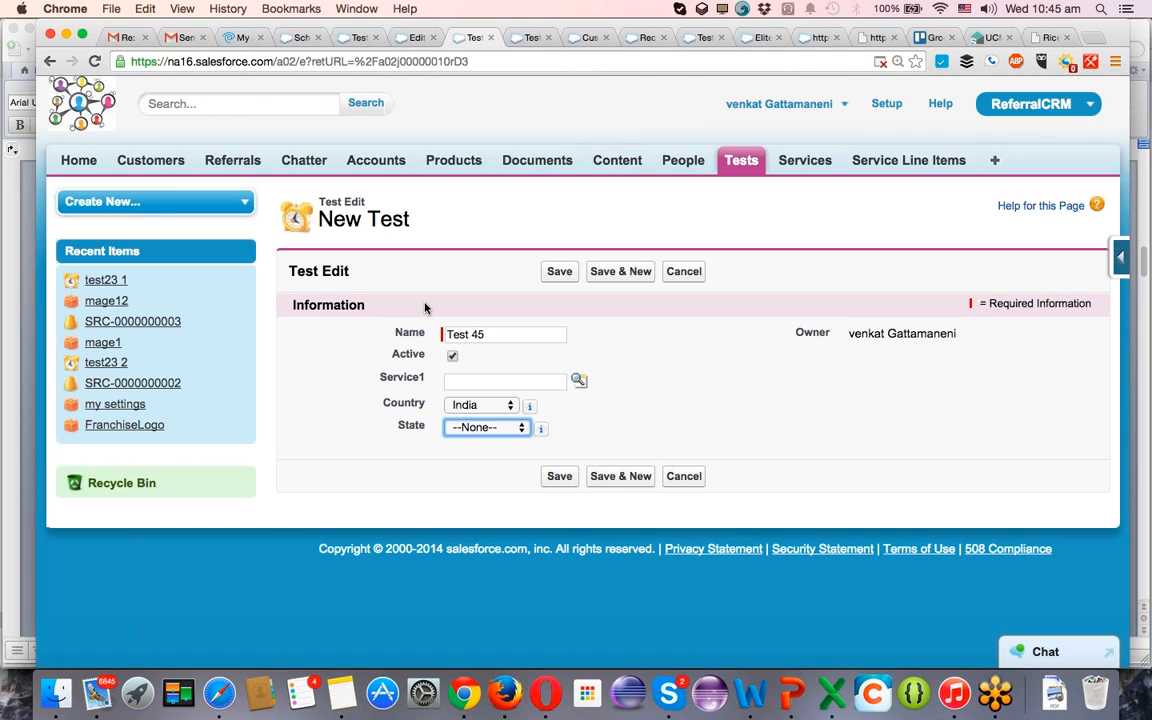
pyautogui.click(485, 432)
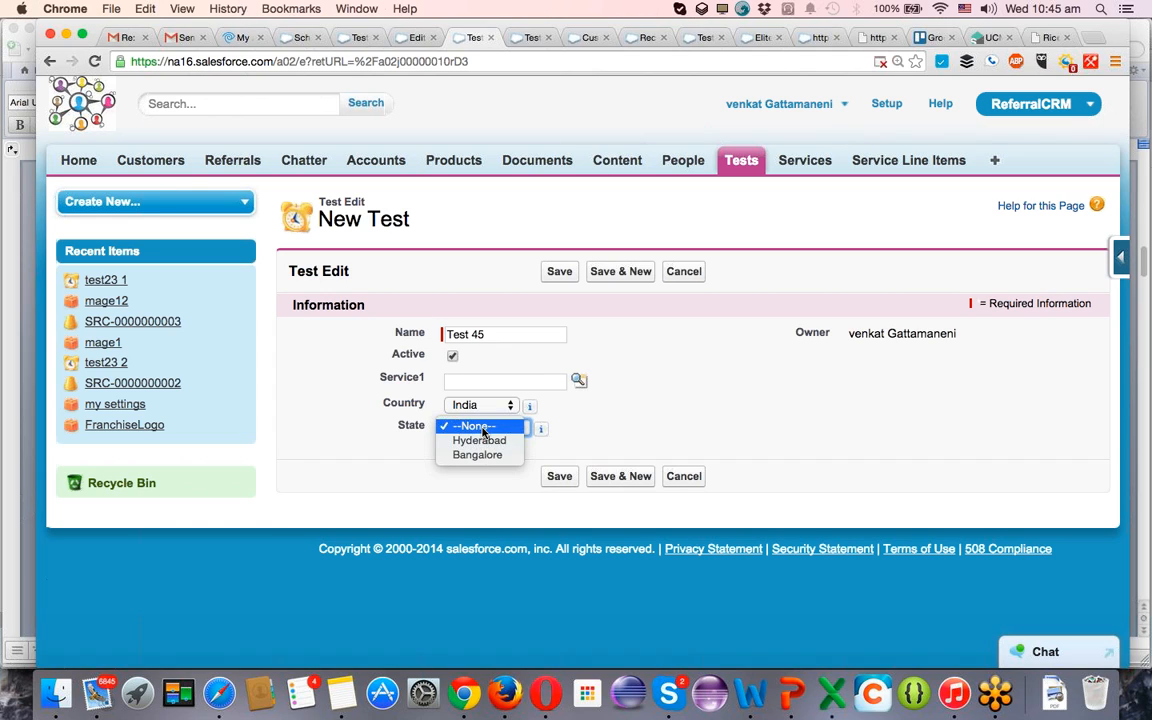
pyautogui.click(452, 357)
pyautogui.click(542, 38)
pyautogui.click(540, 39)
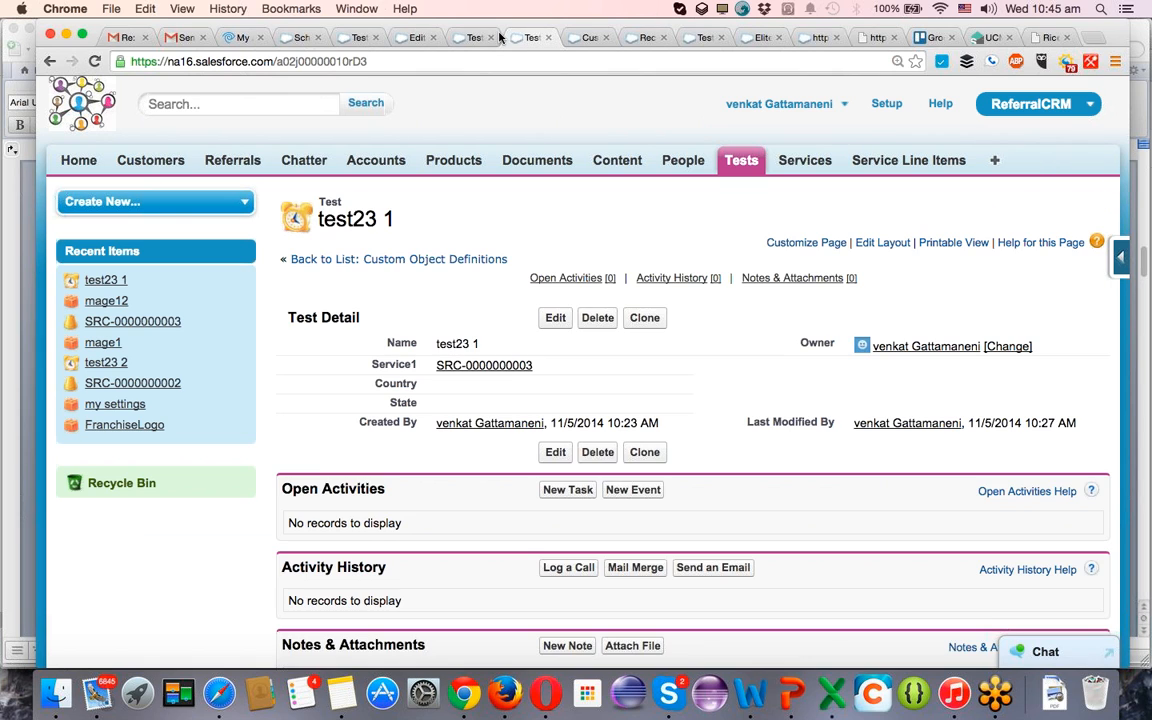
pyautogui.click(474, 37)
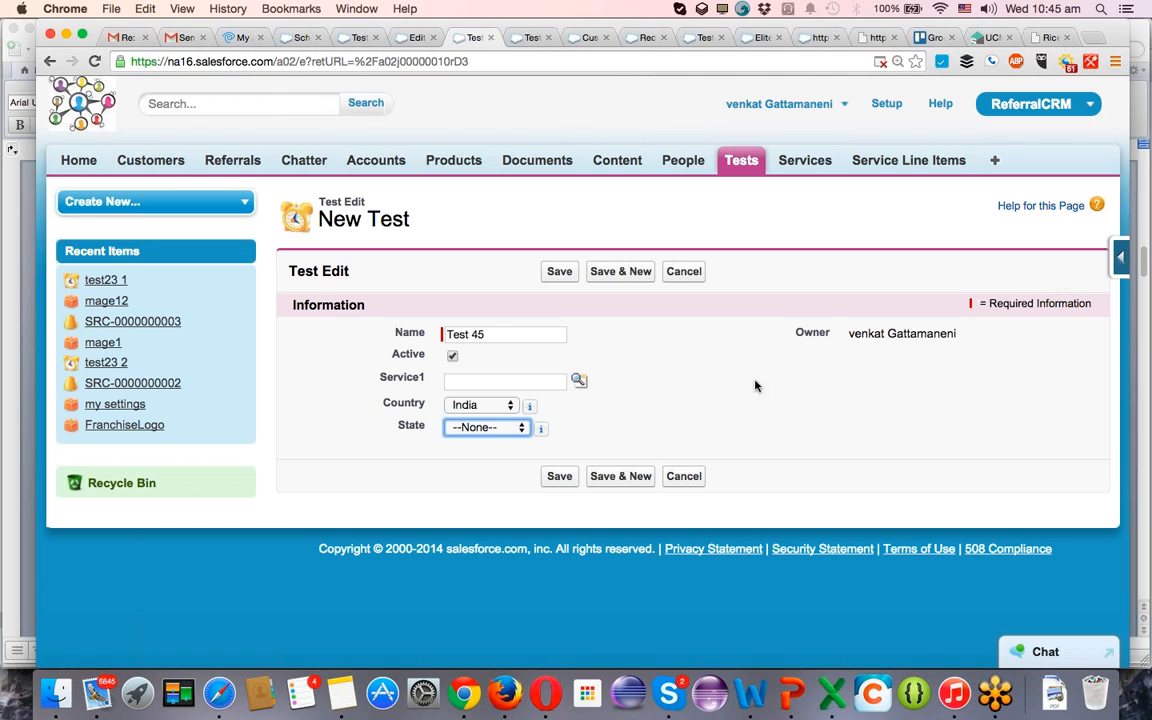
# Open the Test object's page layout for editing from the test23 1 record.
pyautogui.click(535, 40)
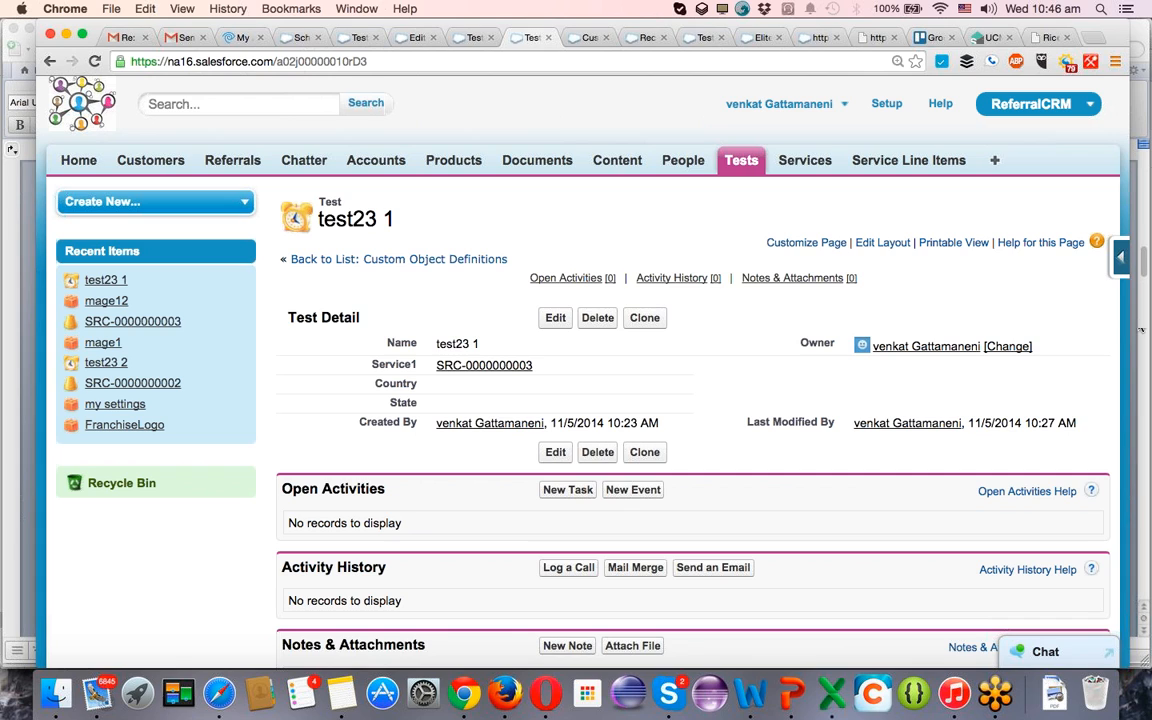
pyautogui.moveTo(1120, 260)
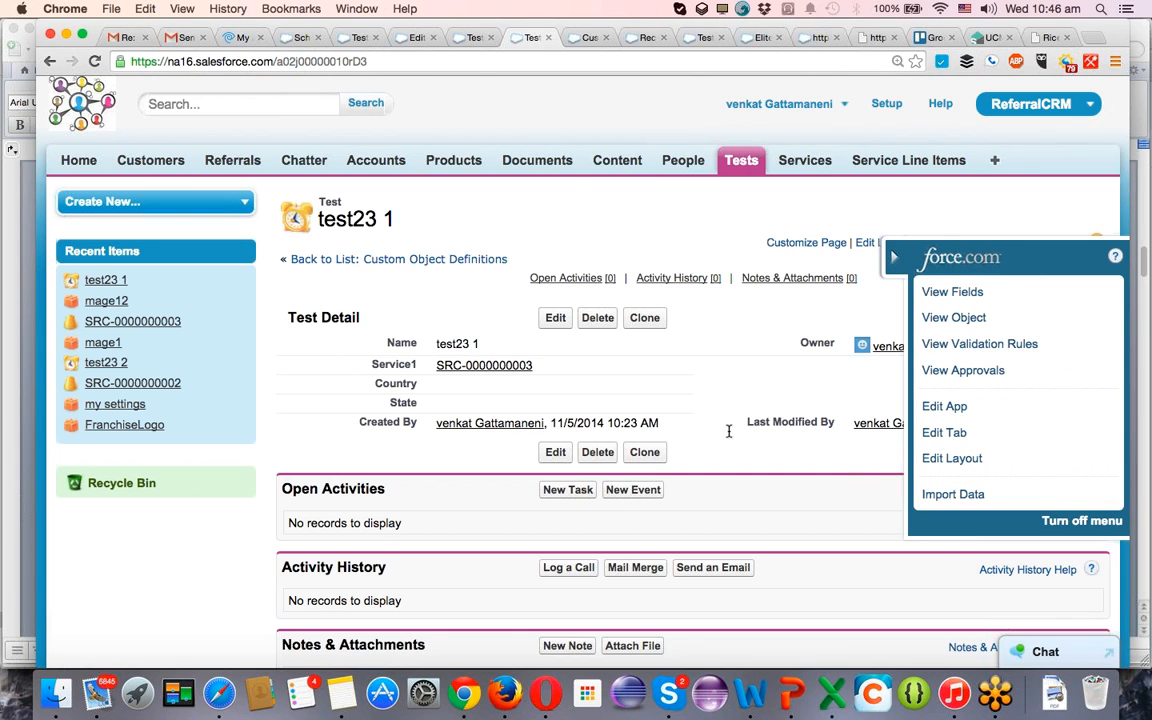
pyautogui.click(949, 459)
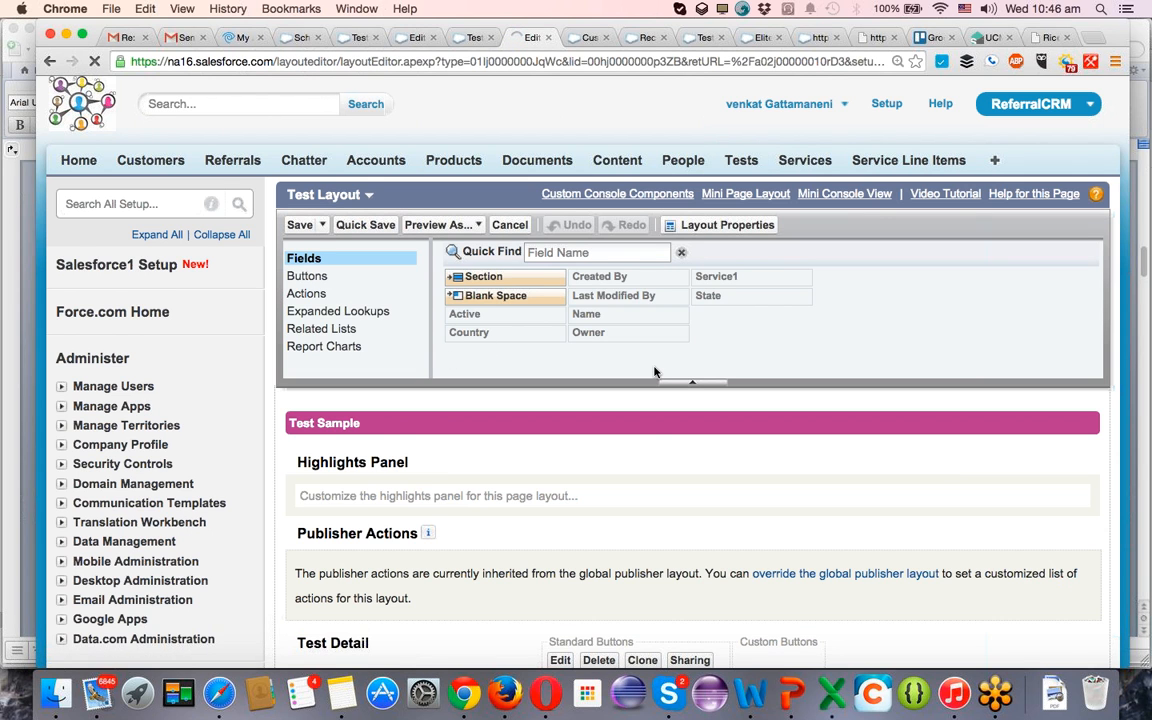
# Add a 2-column section named Address between the Information and System Information sections of the Test layout.
pyautogui.scroll(-3, 654, 372)
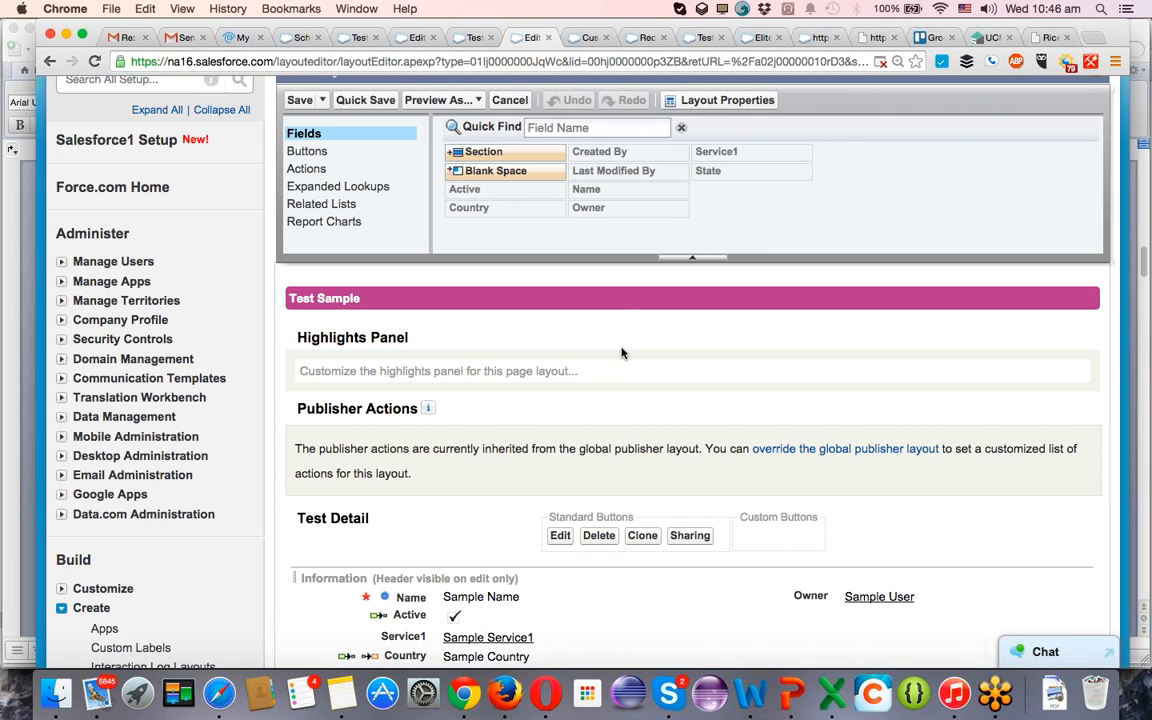
pyautogui.scroll(-5, 621, 352)
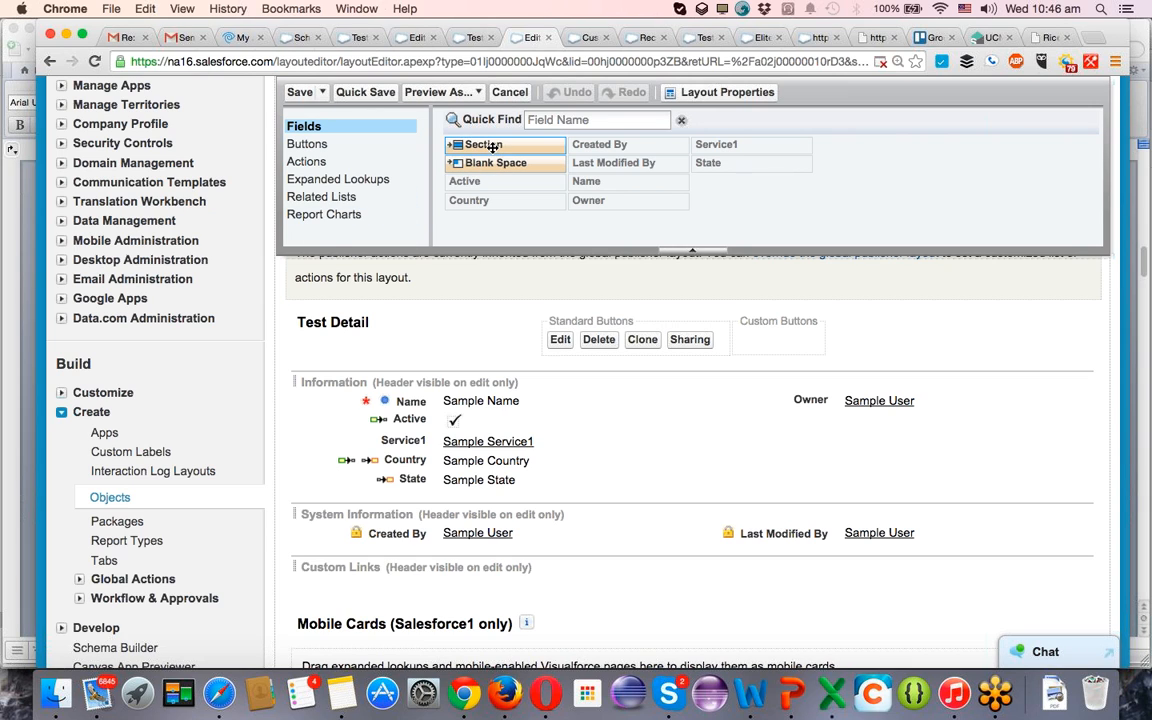
pyautogui.moveTo(493, 147); pyautogui.dragTo(520, 502)
pyautogui.press('super+a')
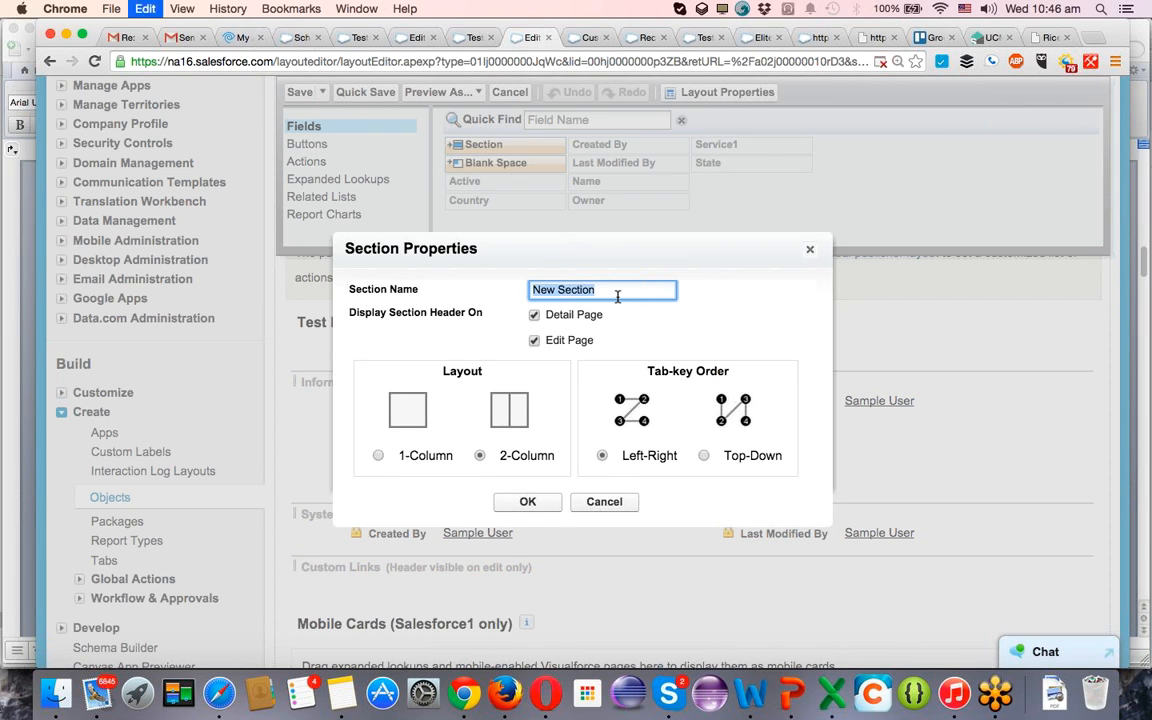
pyautogui.write('Address')
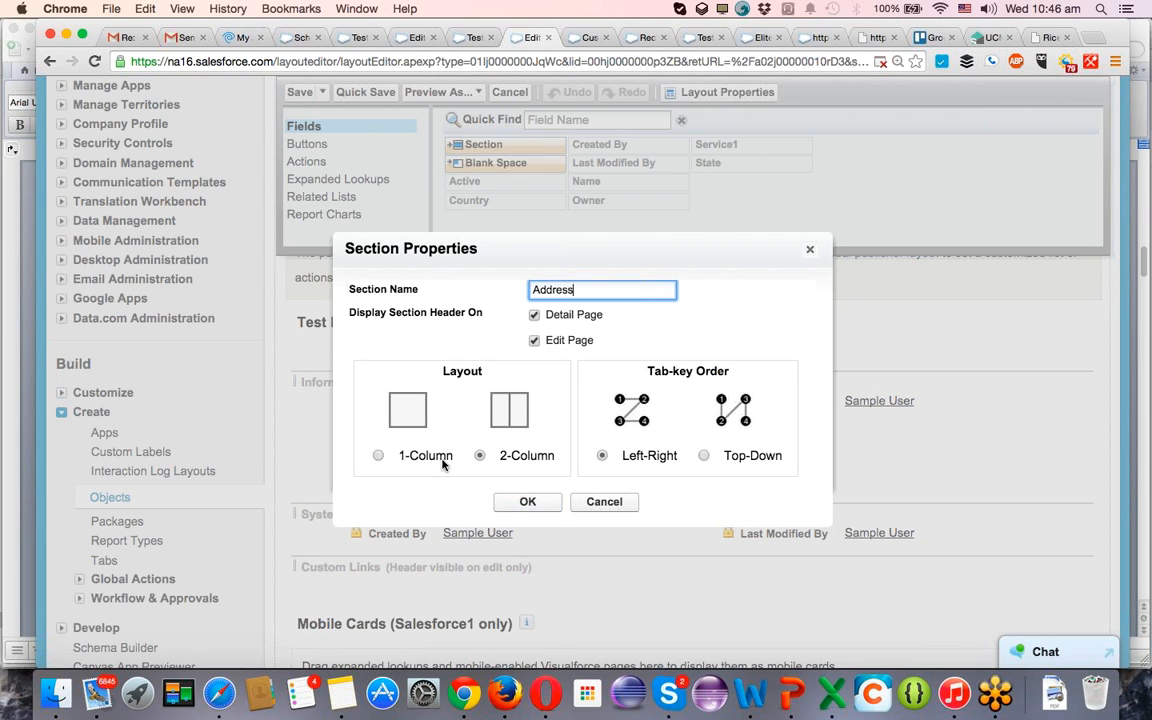
pyautogui.click(481, 456)
pyautogui.click(405, 458)
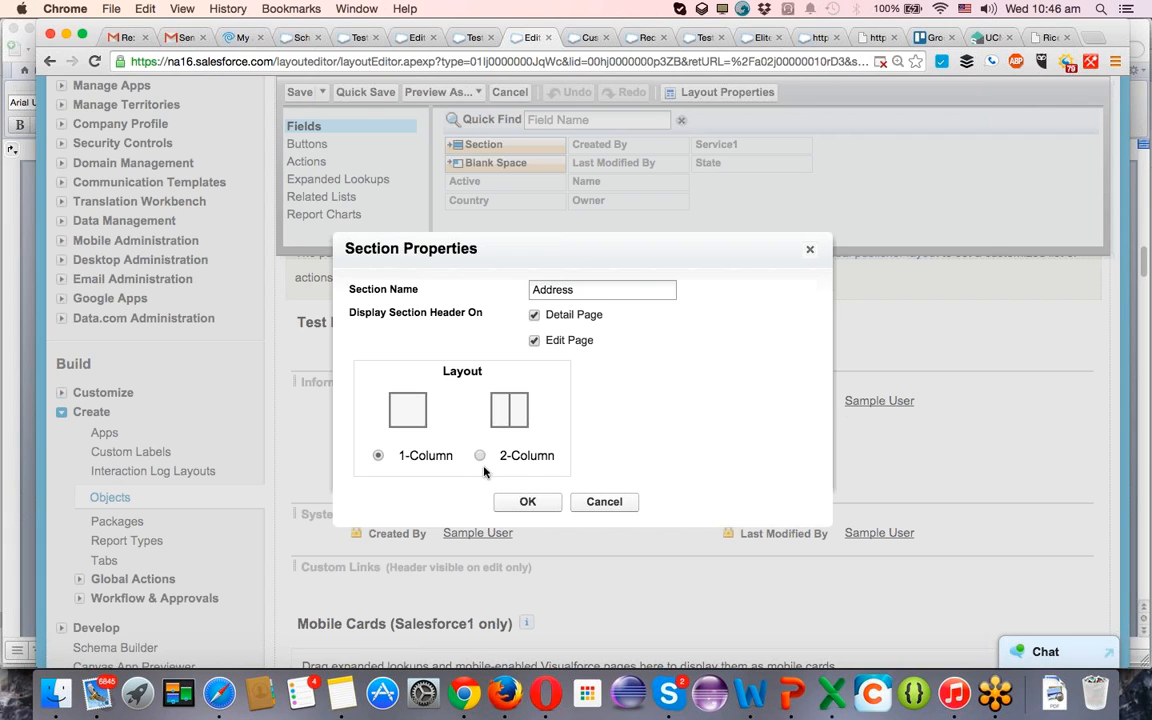
pyautogui.click(521, 458)
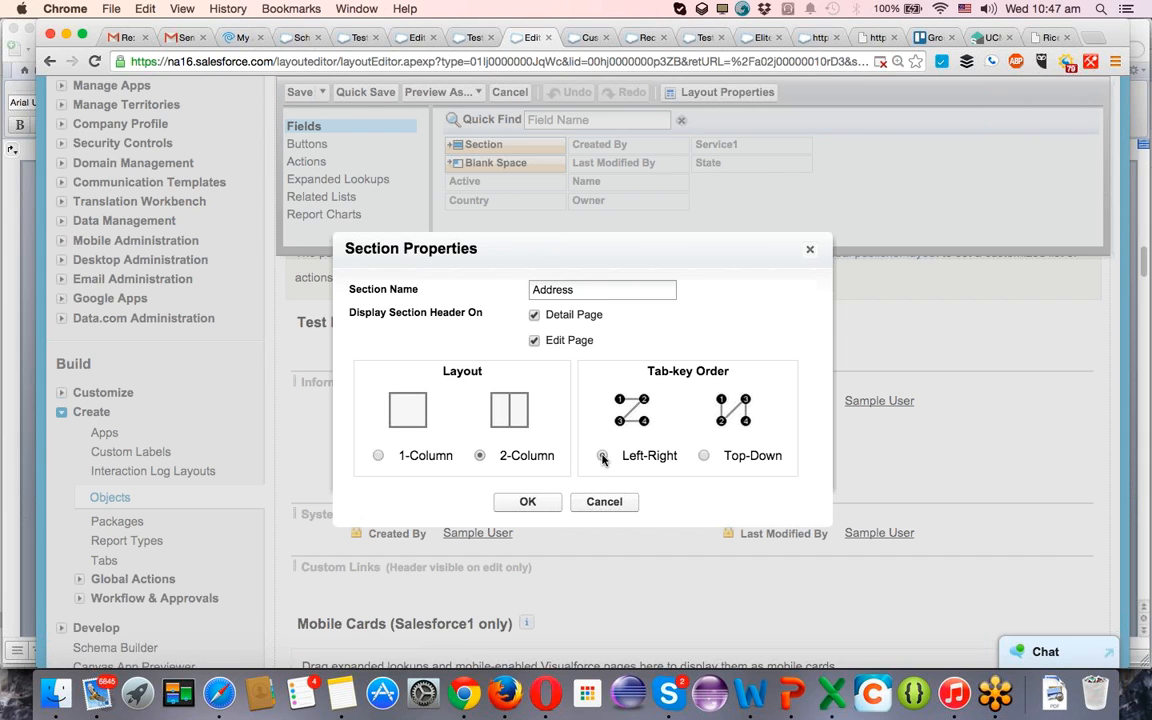
pyautogui.click(529, 503)
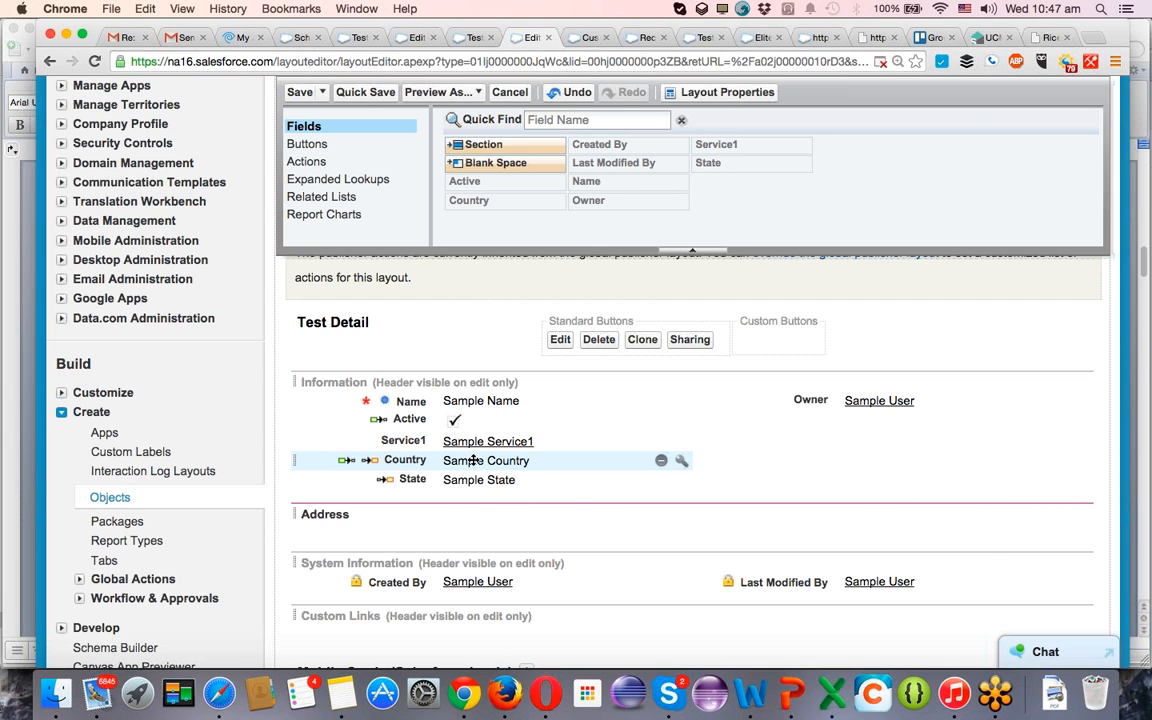
# Place Country and State side by side in the Address section and Active below Owner, keeping the layout open while saving it.
pyautogui.moveTo(470, 460); pyautogui.dragTo(813, 508)
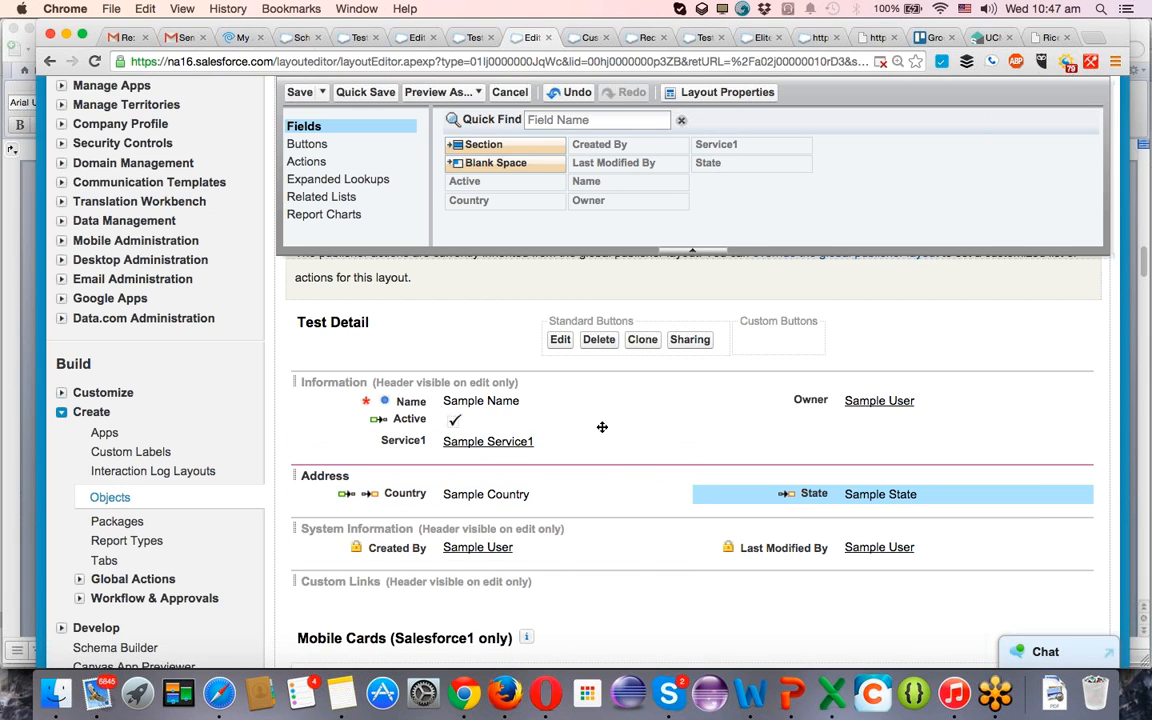
pyautogui.moveTo(428, 421); pyautogui.dragTo(835, 424)
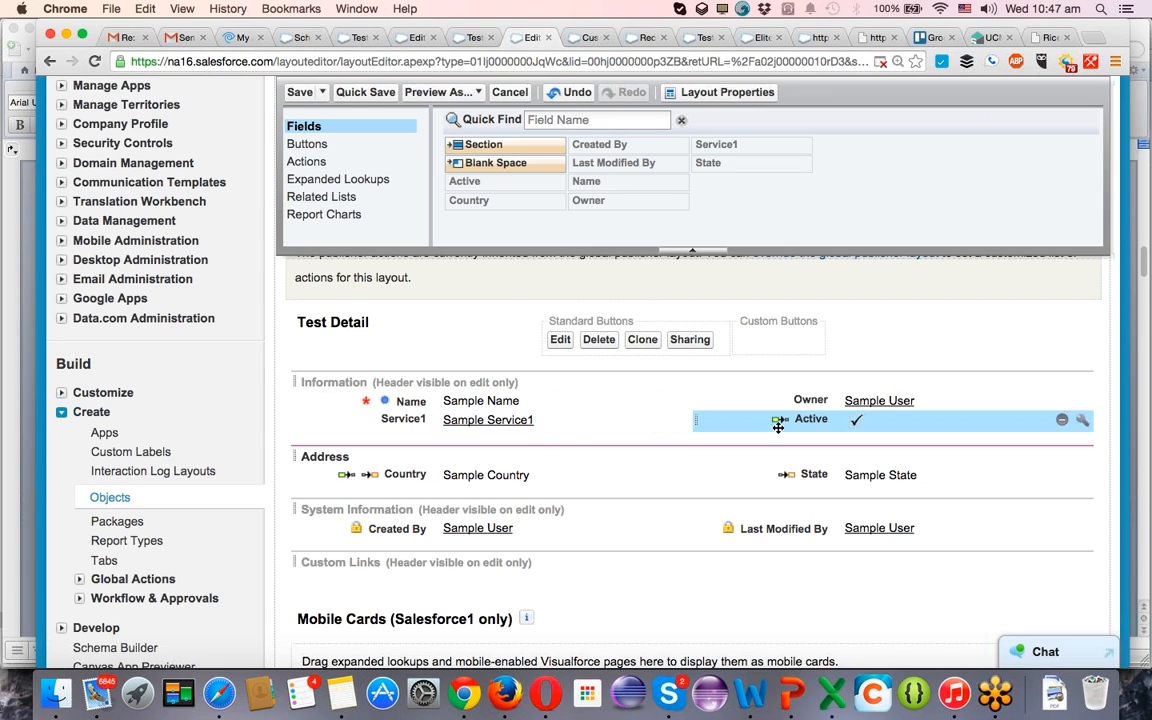
pyautogui.moveTo(780, 422)
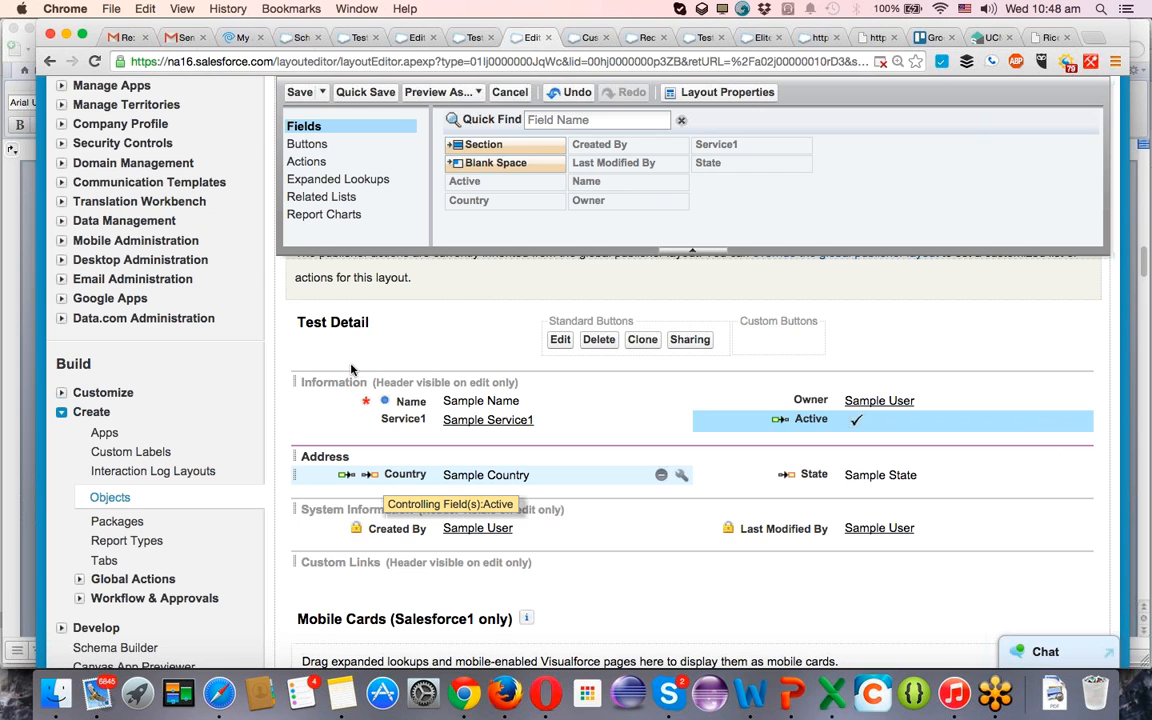
pyautogui.click(355, 93)
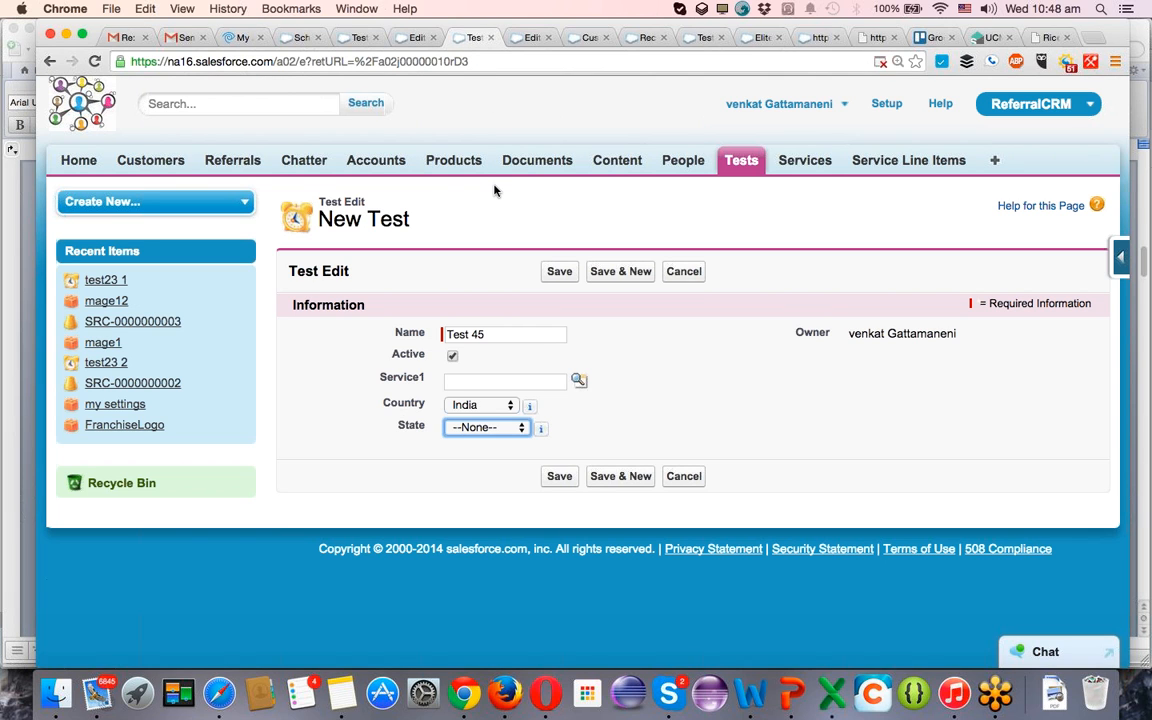
# Reload the unsaved New Test form, then save the Test page layout and return to the test23 1 record.
pyautogui.press('super+r')
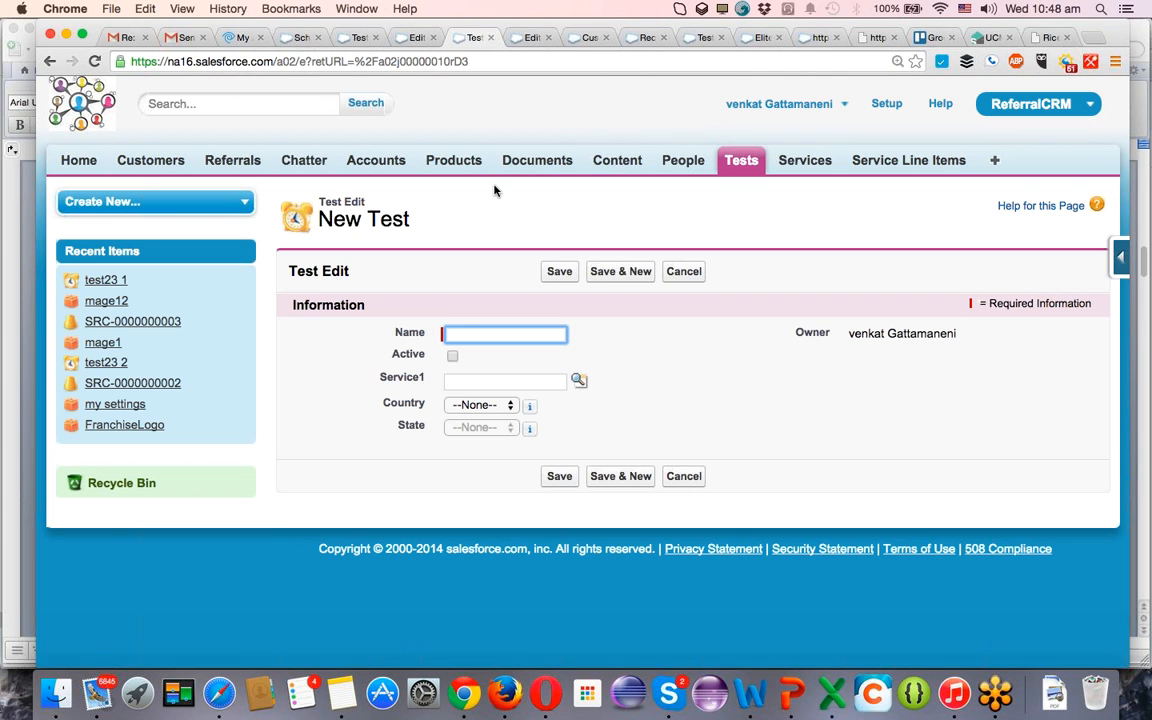
pyautogui.hotkey('ctrl', 'Tab')
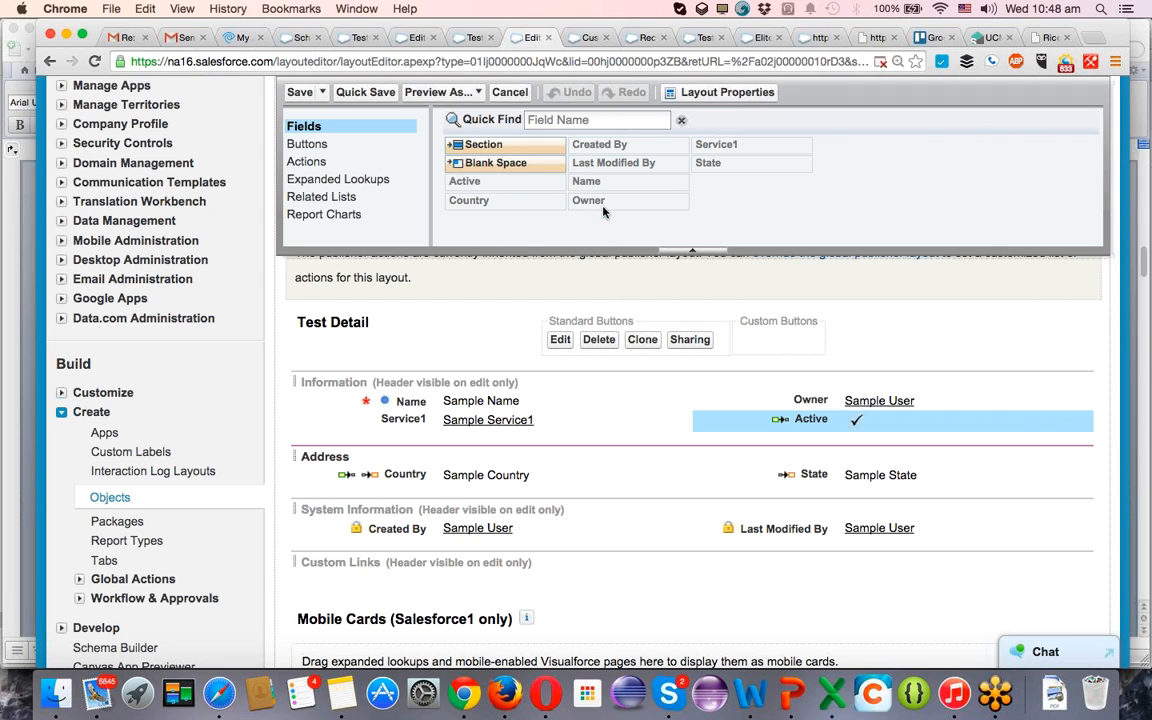
pyautogui.click(300, 92)
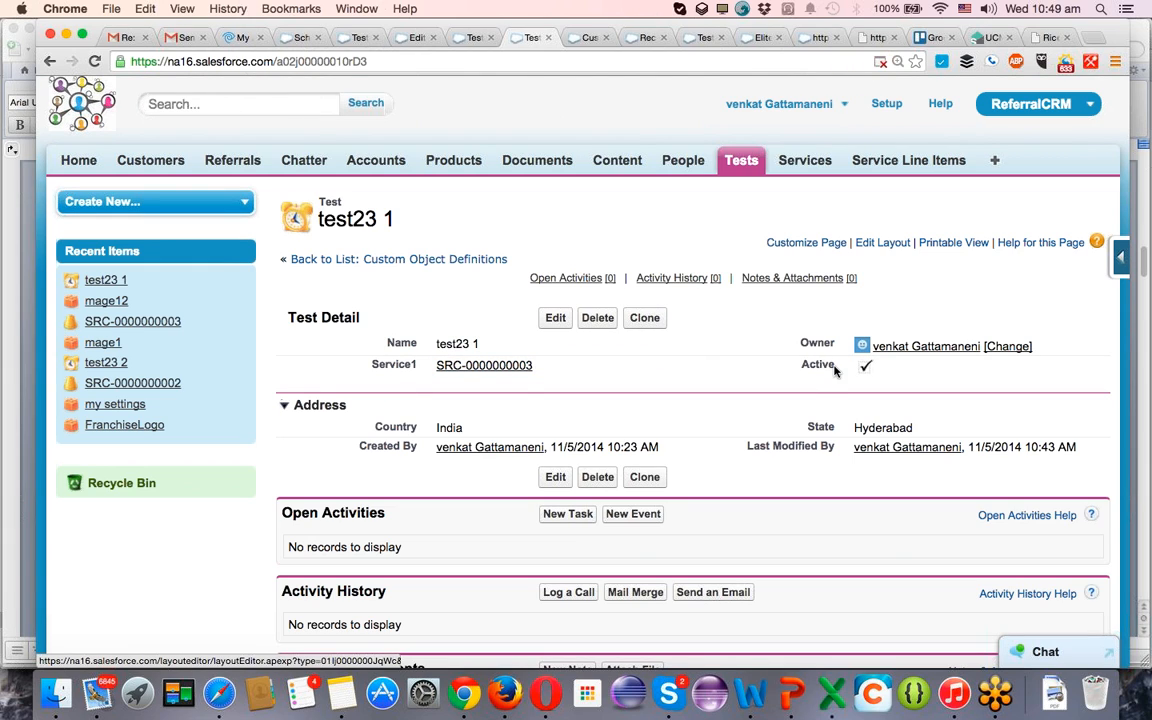
# Try collapsing and expanding the Address section on the test23 1 record.
pyautogui.click(284, 405)
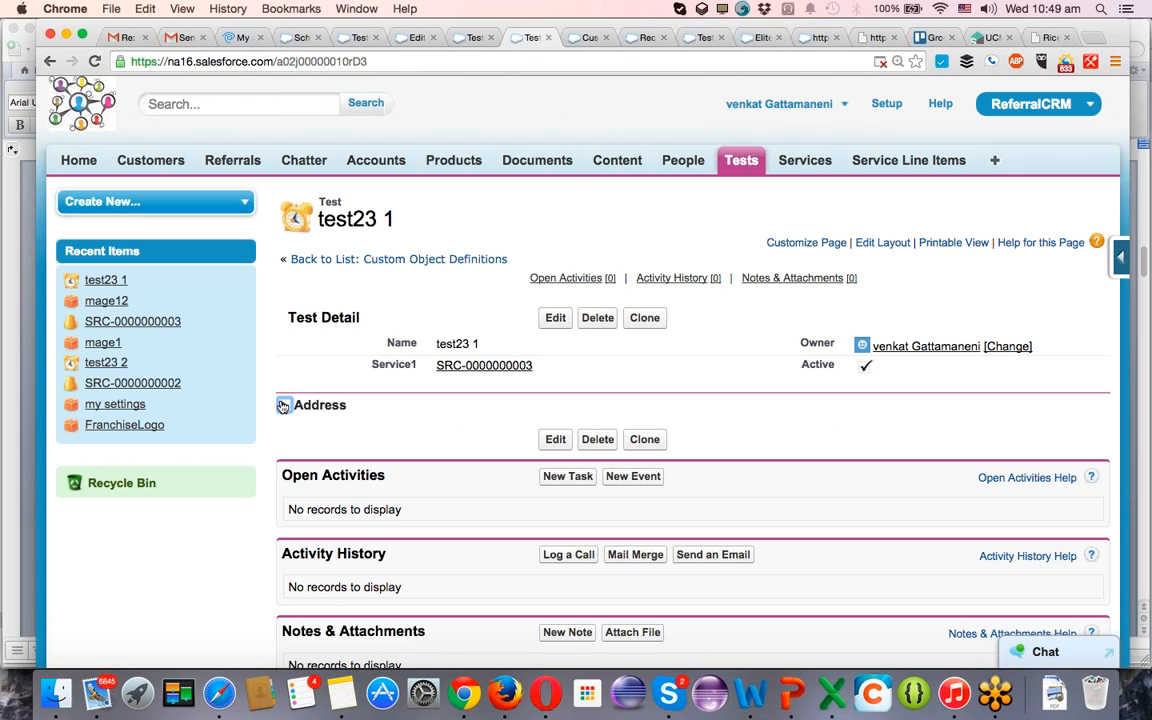
pyautogui.click(284, 405)
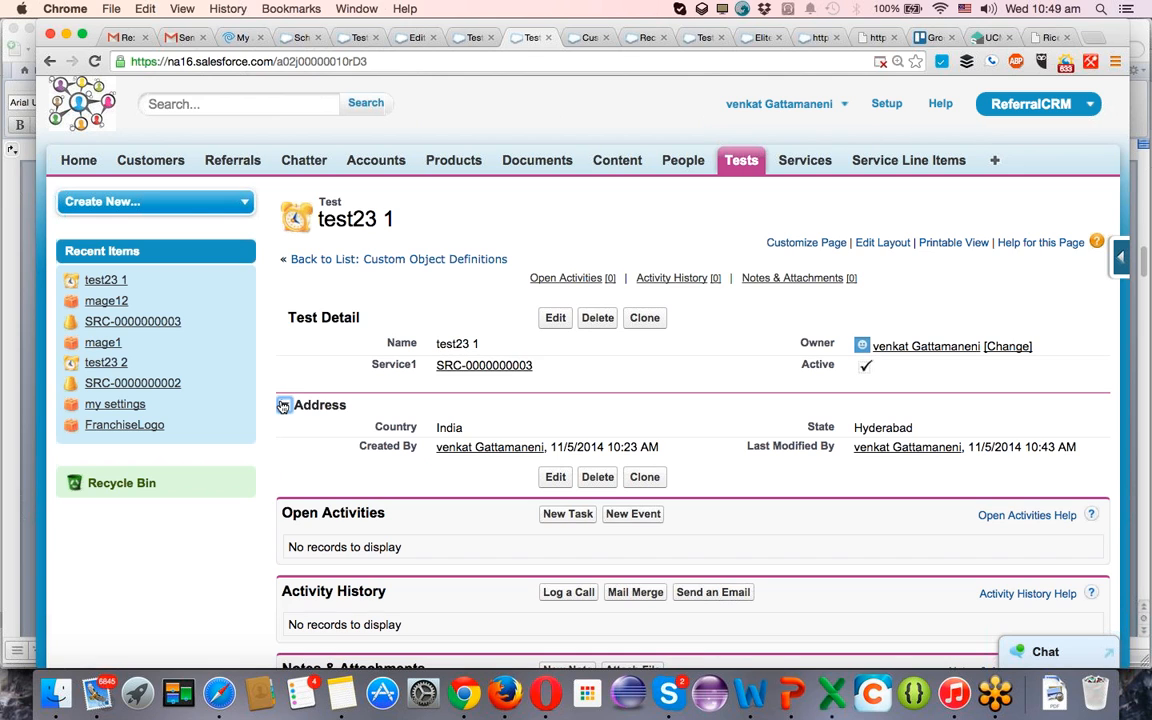
pyautogui.click(283, 405)
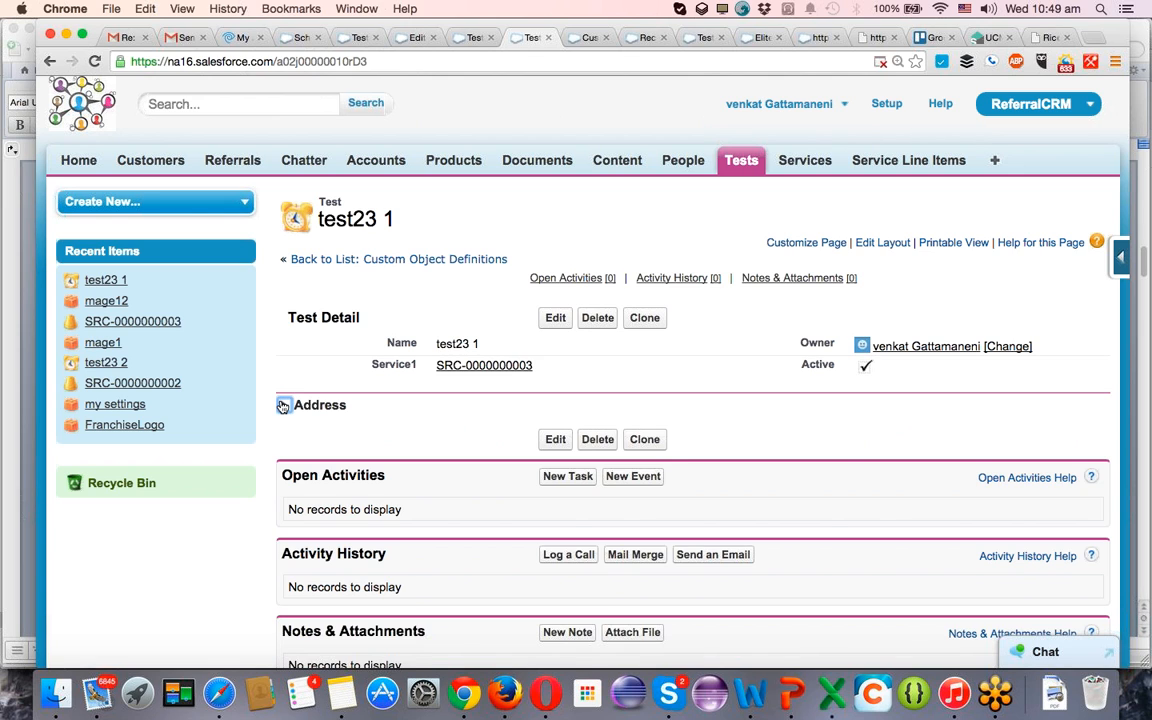
pyautogui.click(283, 405)
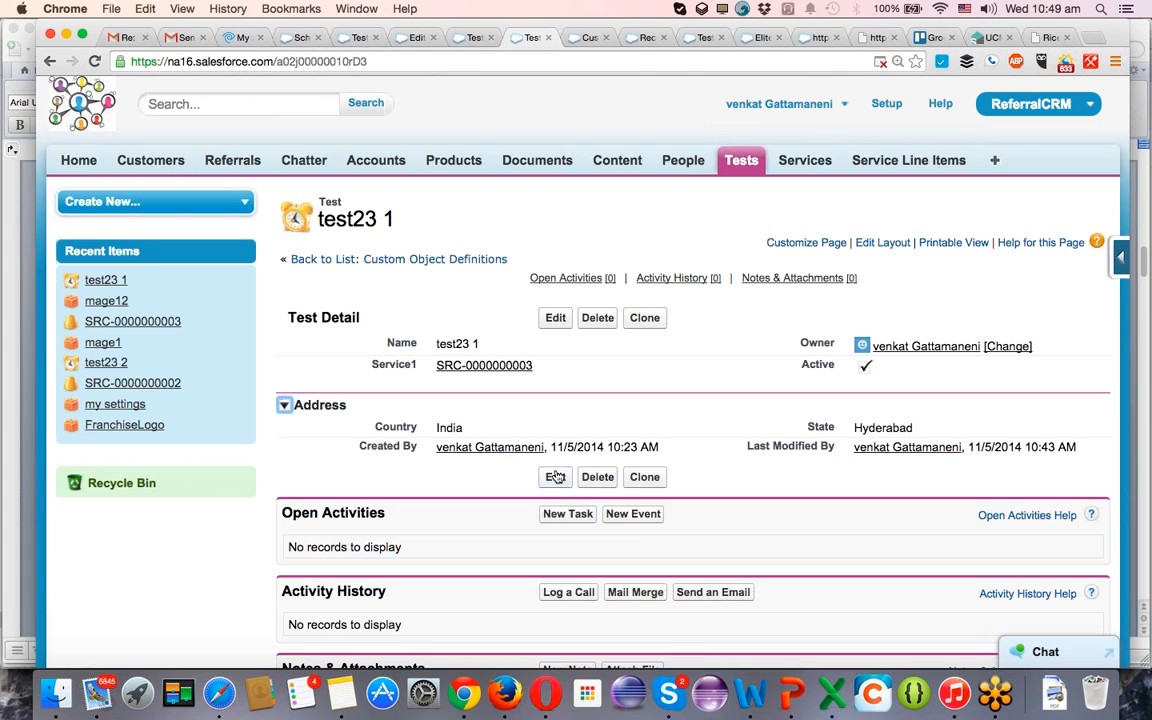
pyautogui.click(285, 406)
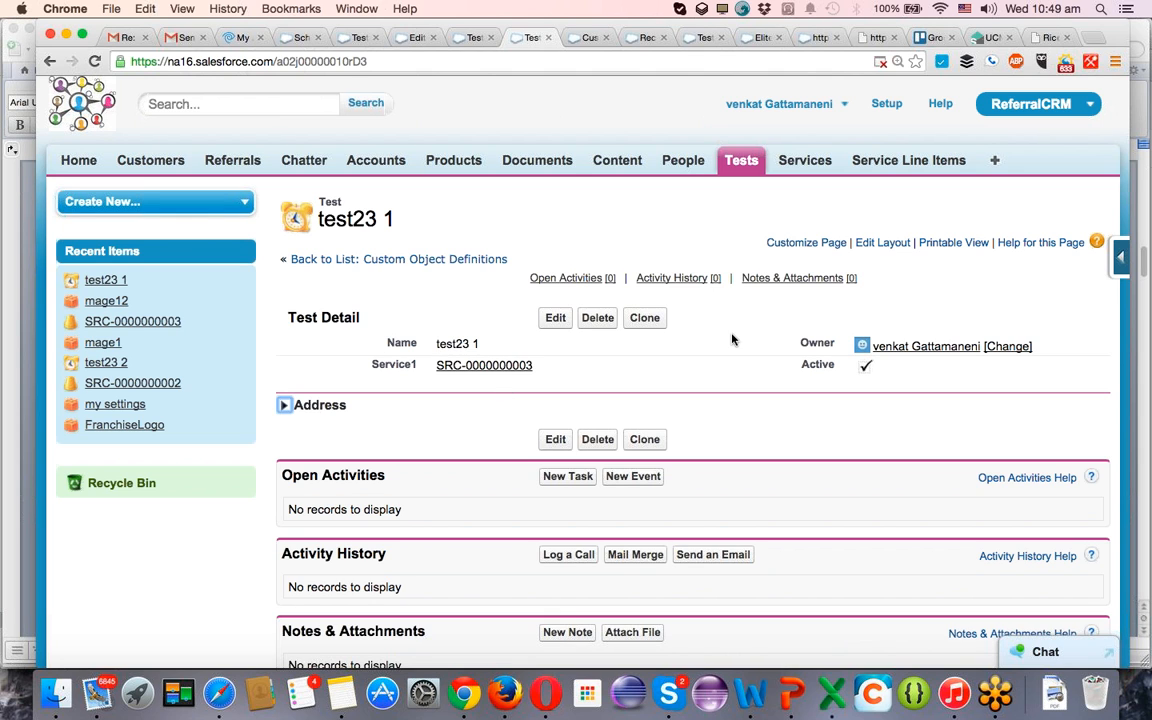
# Open the Test custom object's definition from the test23 1 record.
pyautogui.scroll(-3, 524, 490)
pyautogui.scroll(3, 524, 490)
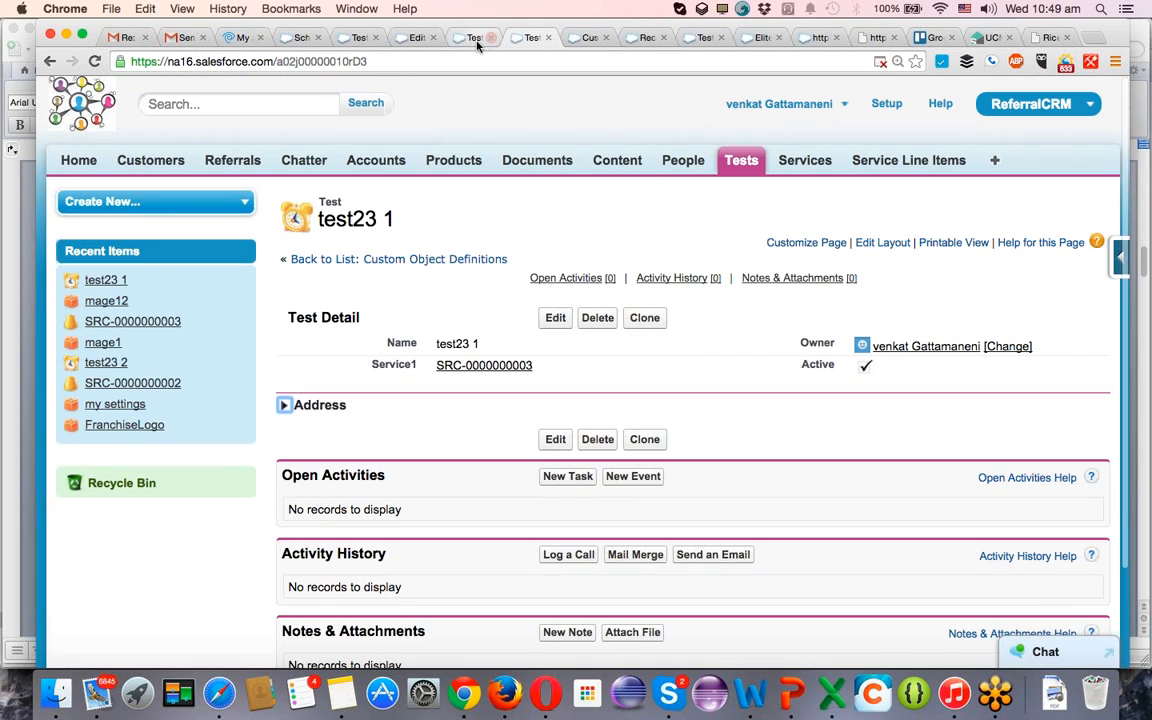
pyautogui.click(1121, 258)
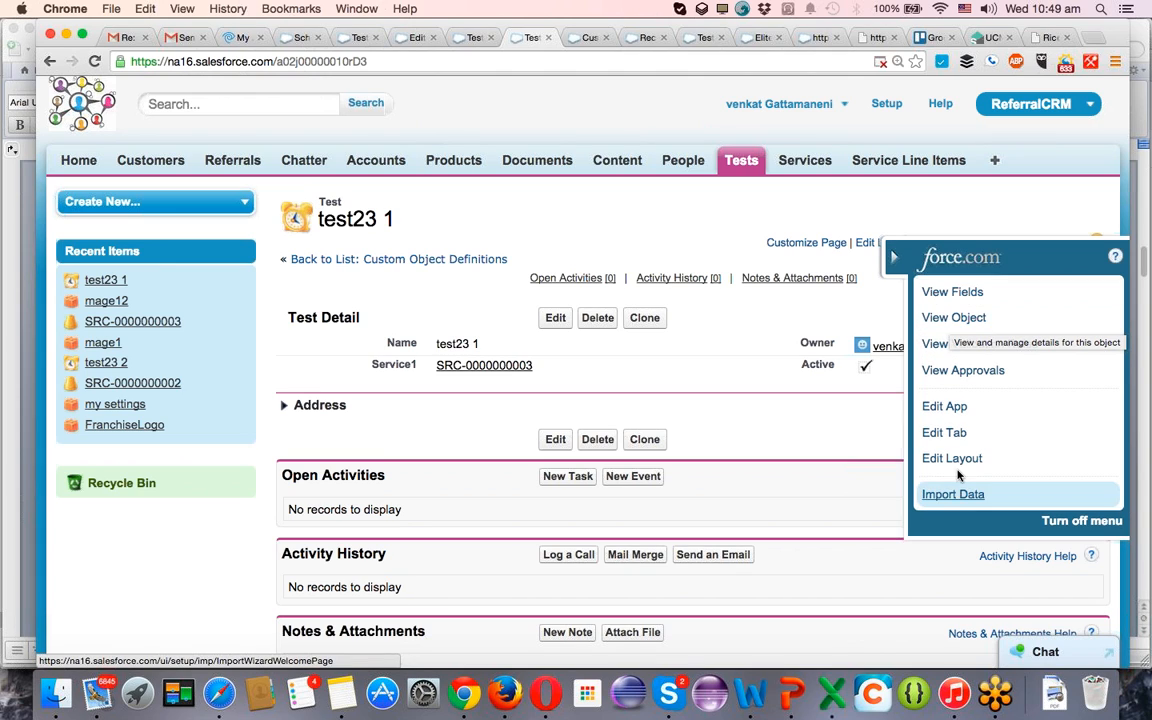
pyautogui.click(954, 318)
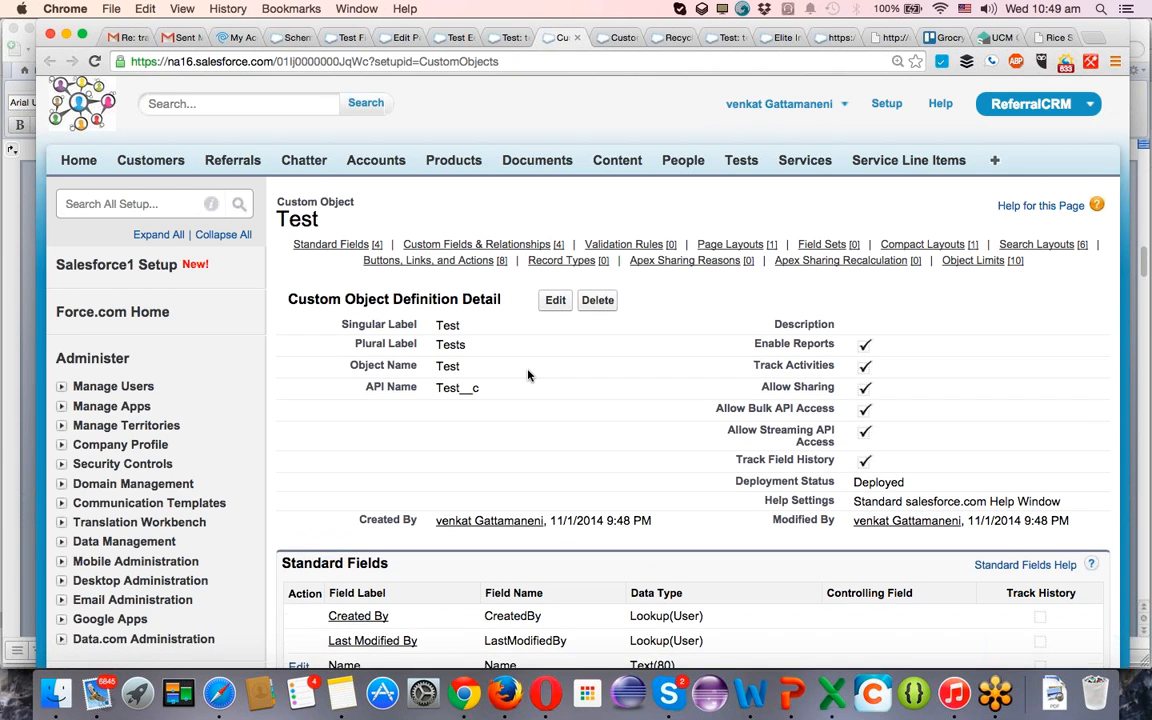
# Examine the Test object's related lists, including standard and custom fields, validation rules, buttons and Apex sharing.
pyautogui.scroll(-1, 529, 375)
pyautogui.moveTo(323, 198)
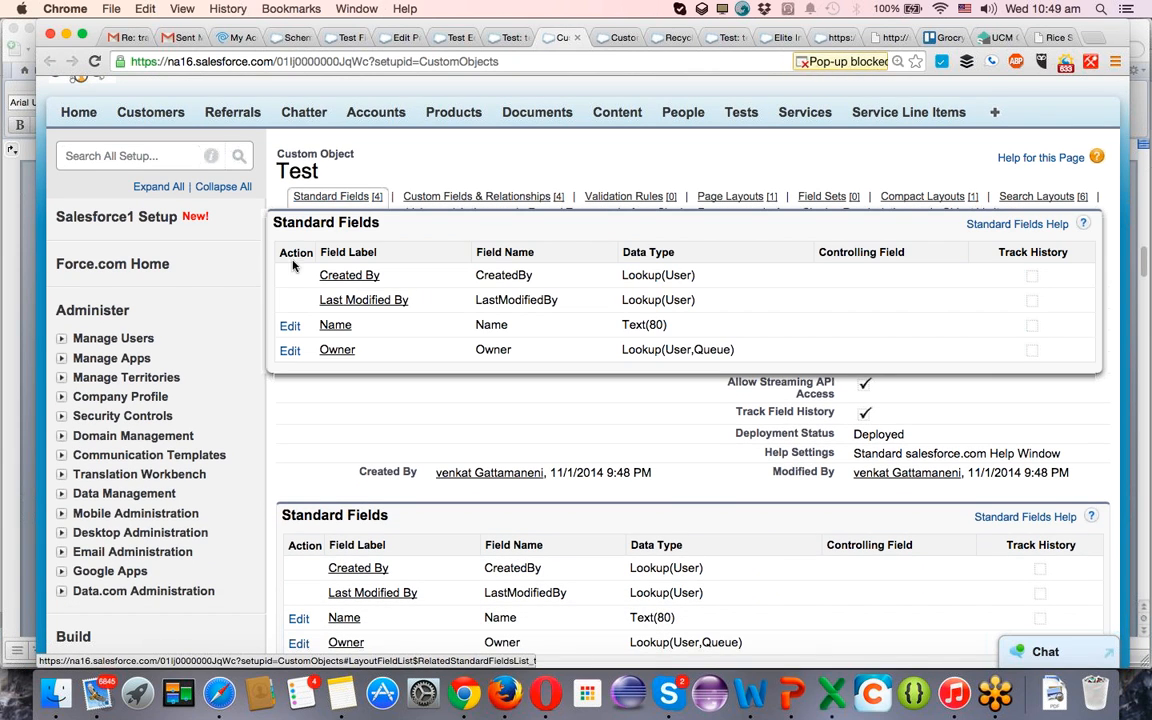
pyautogui.moveTo(460, 201)
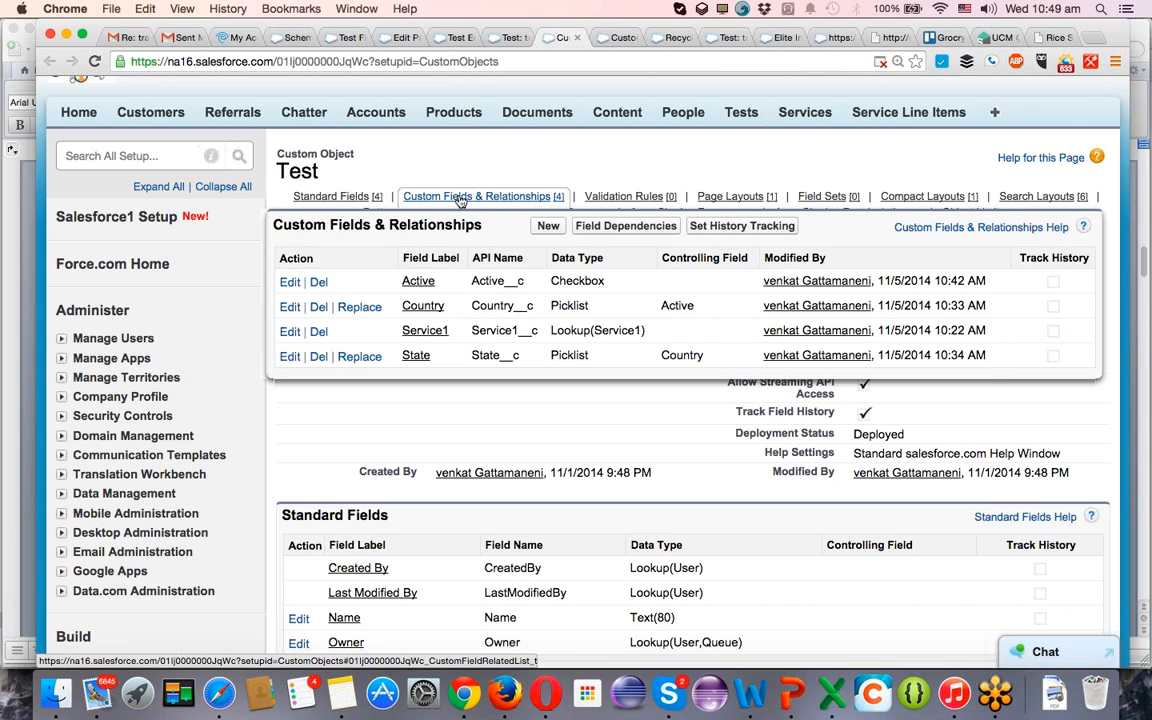
pyautogui.moveTo(651, 199)
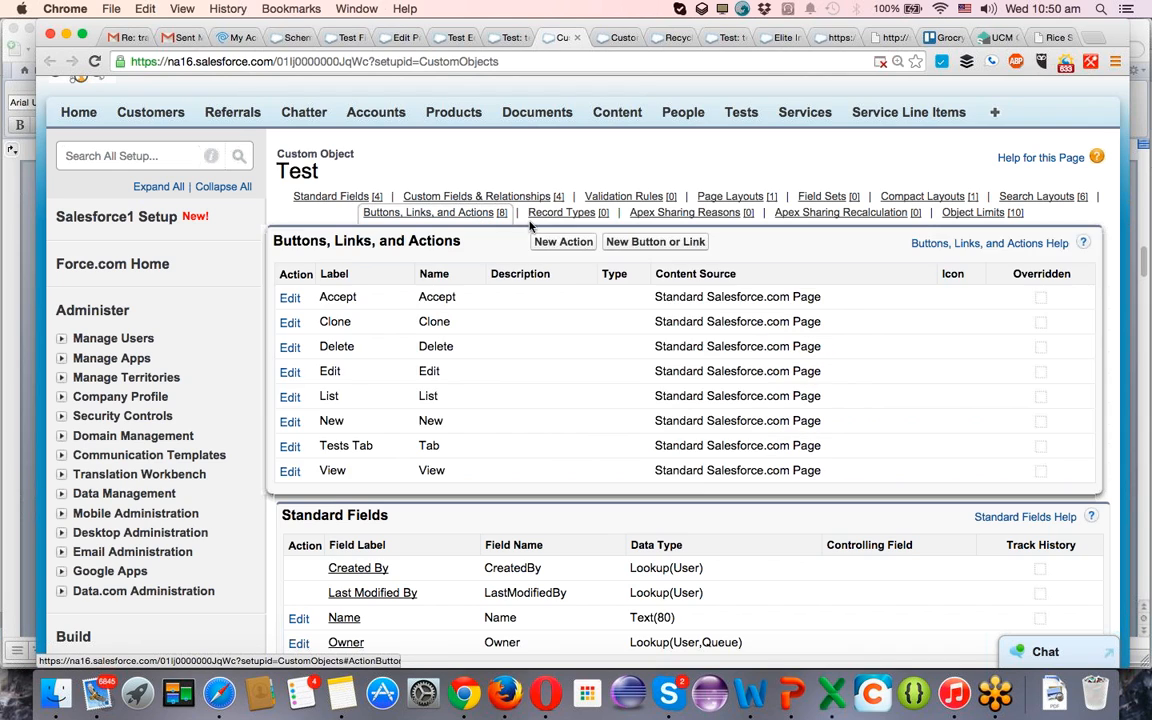
pyautogui.moveTo(689, 216)
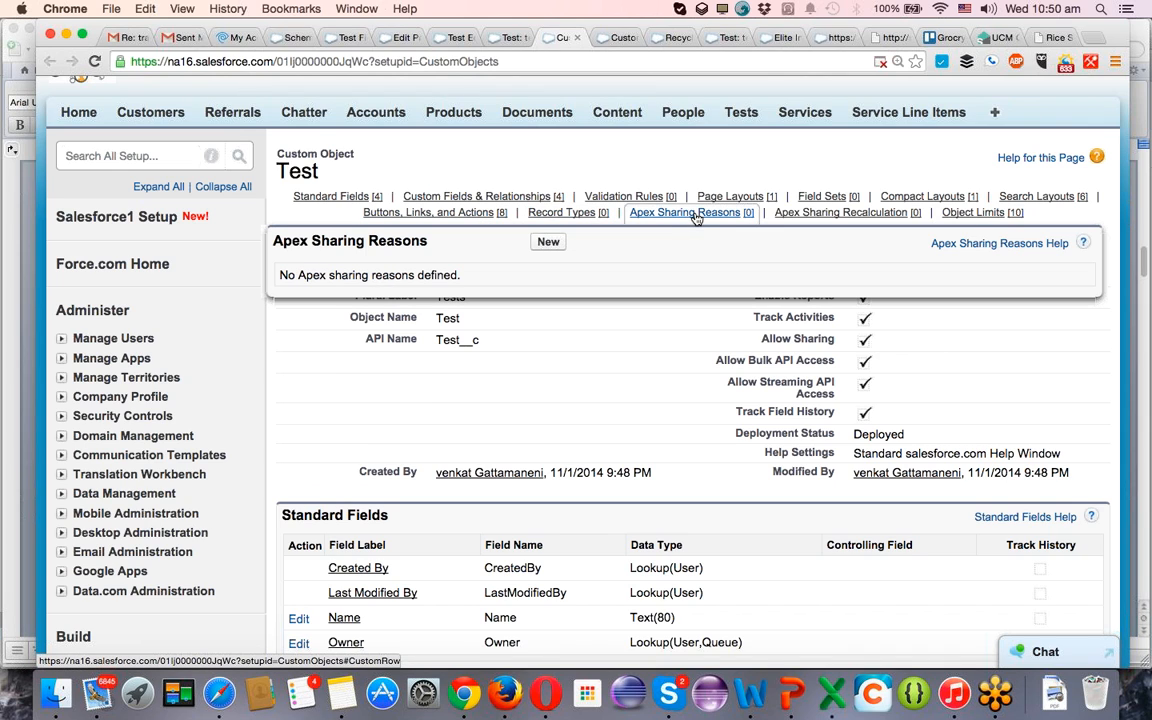
pyautogui.moveTo(780, 212)
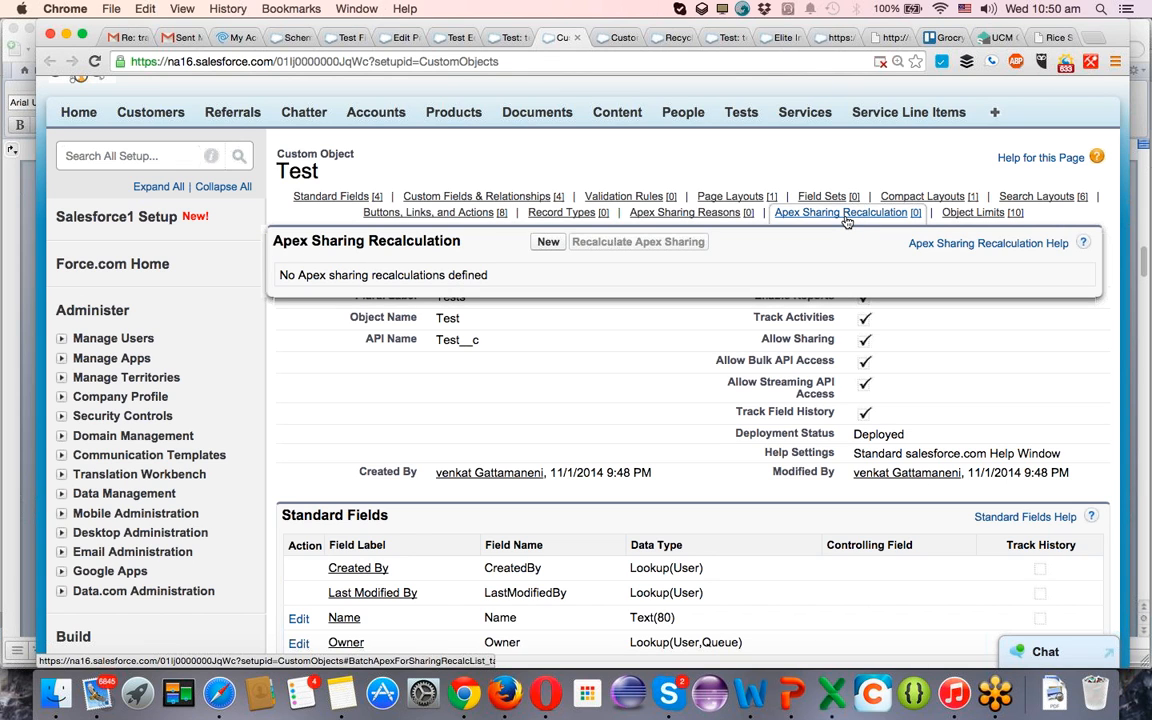
pyautogui.scroll(-10, 689, 352)
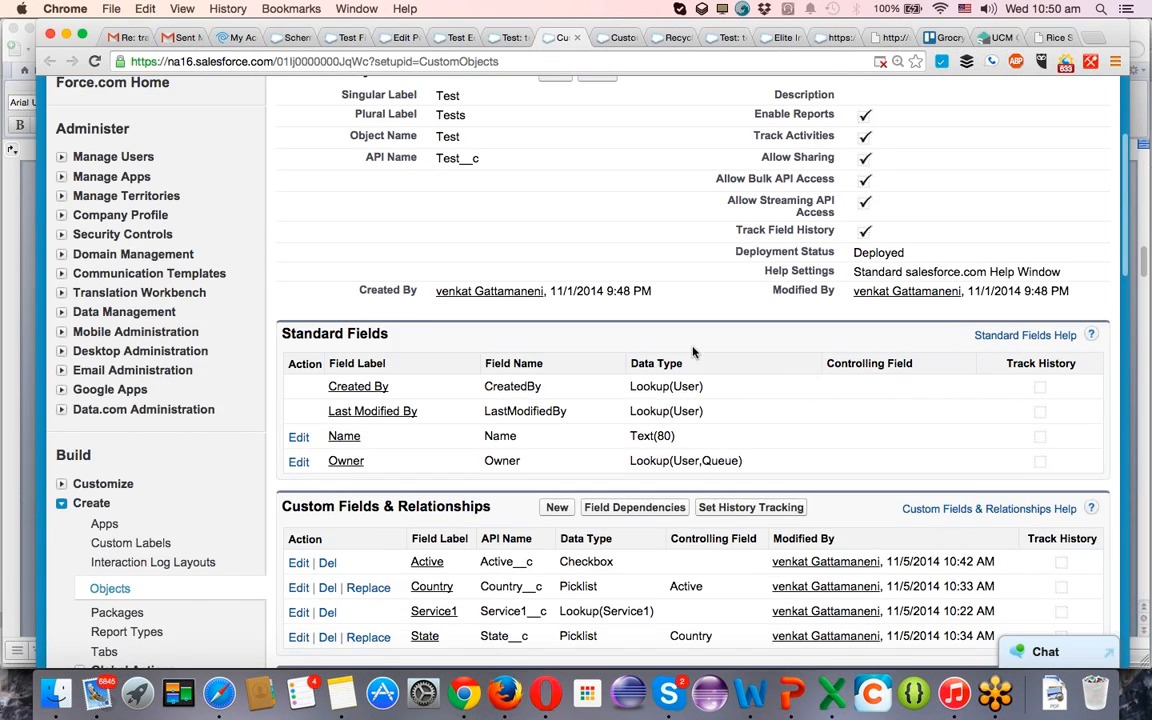
pyautogui.scroll(5, 692, 347)
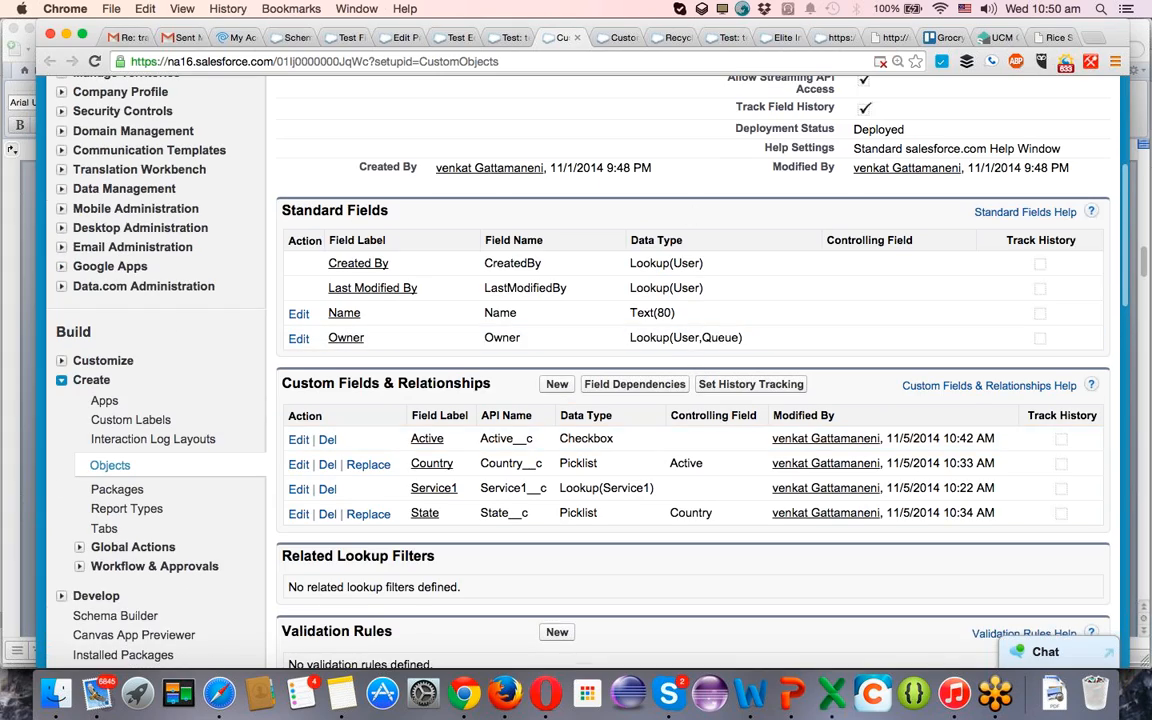
pyautogui.scroll(6, 689, 280)
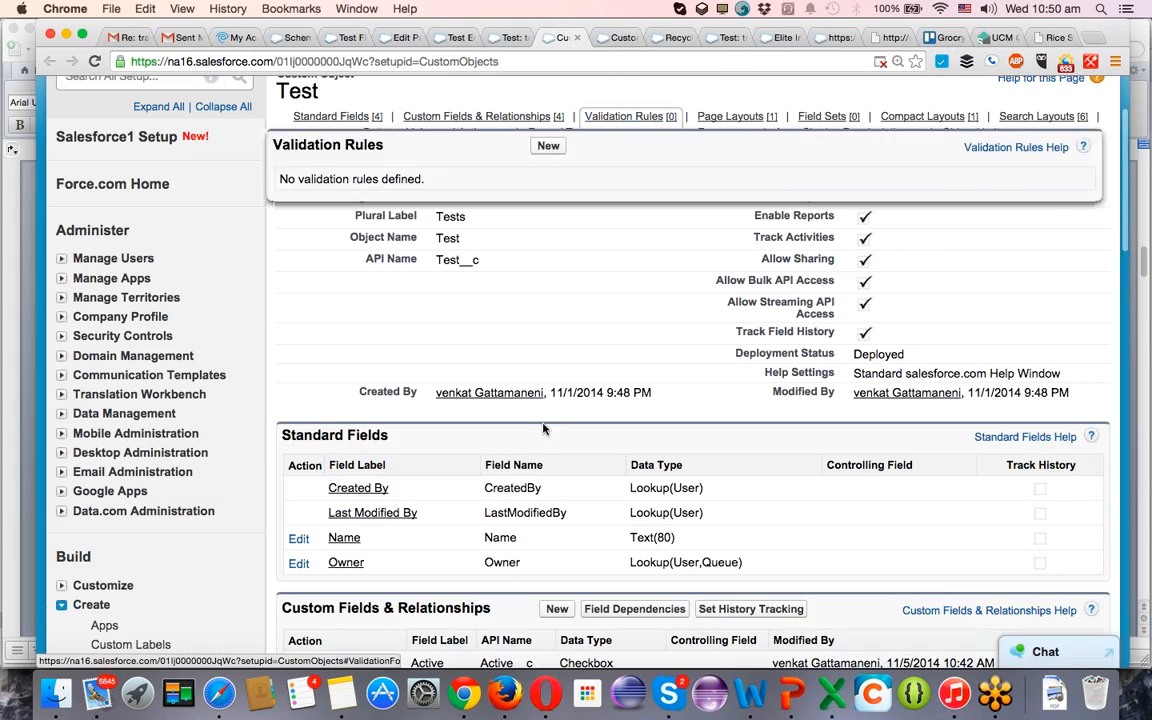
pyautogui.scroll(-8, 538, 451)
pyautogui.scroll(2, 537, 440)
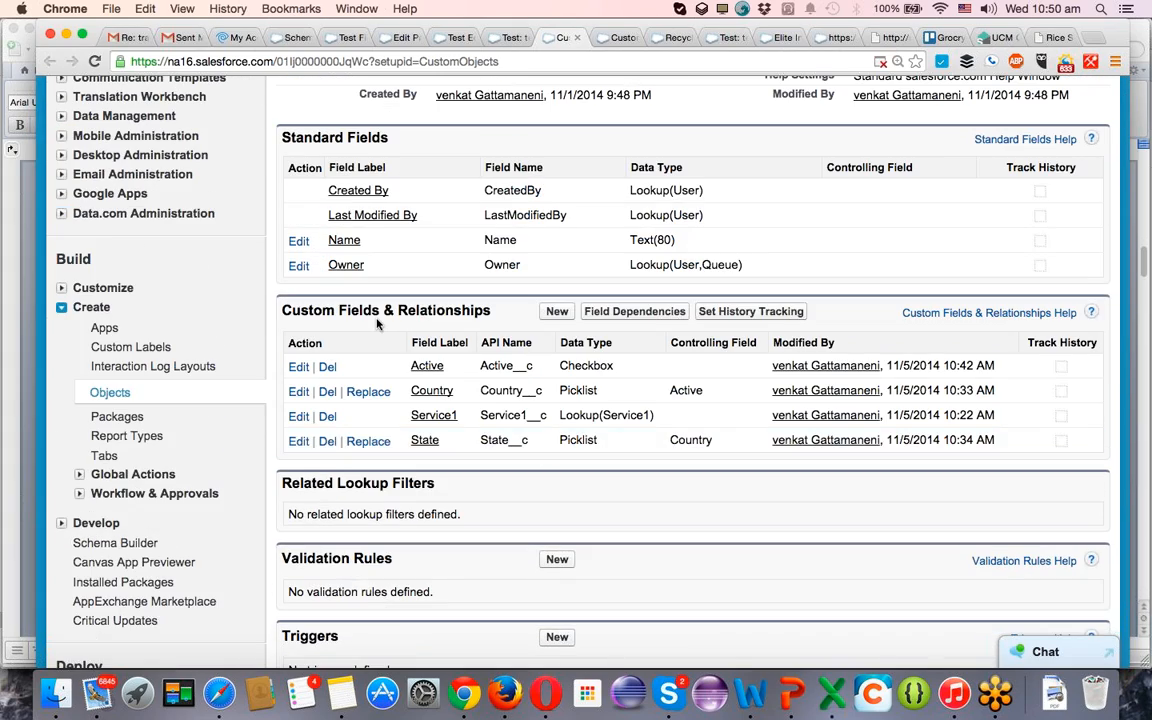
# Review the Test object's definition and start a new page layout for it.
pyautogui.scroll(-15, 377, 323)
pyautogui.scroll(8, 377, 323)
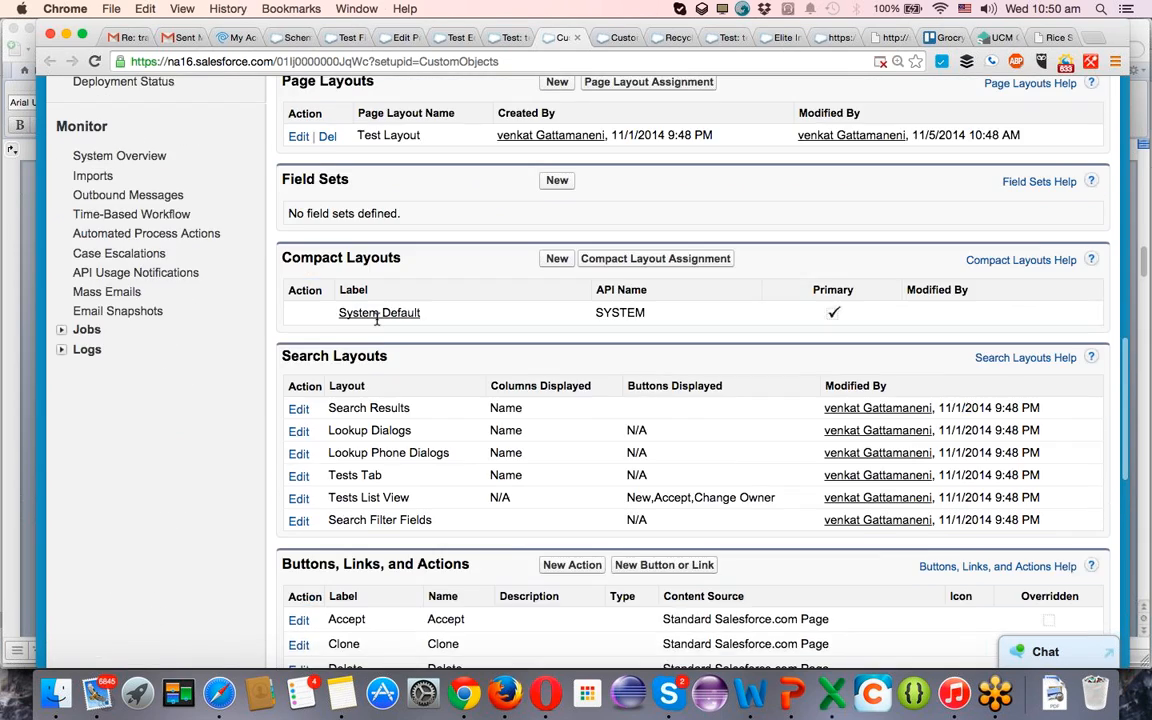
pyautogui.scroll(1, 377, 323)
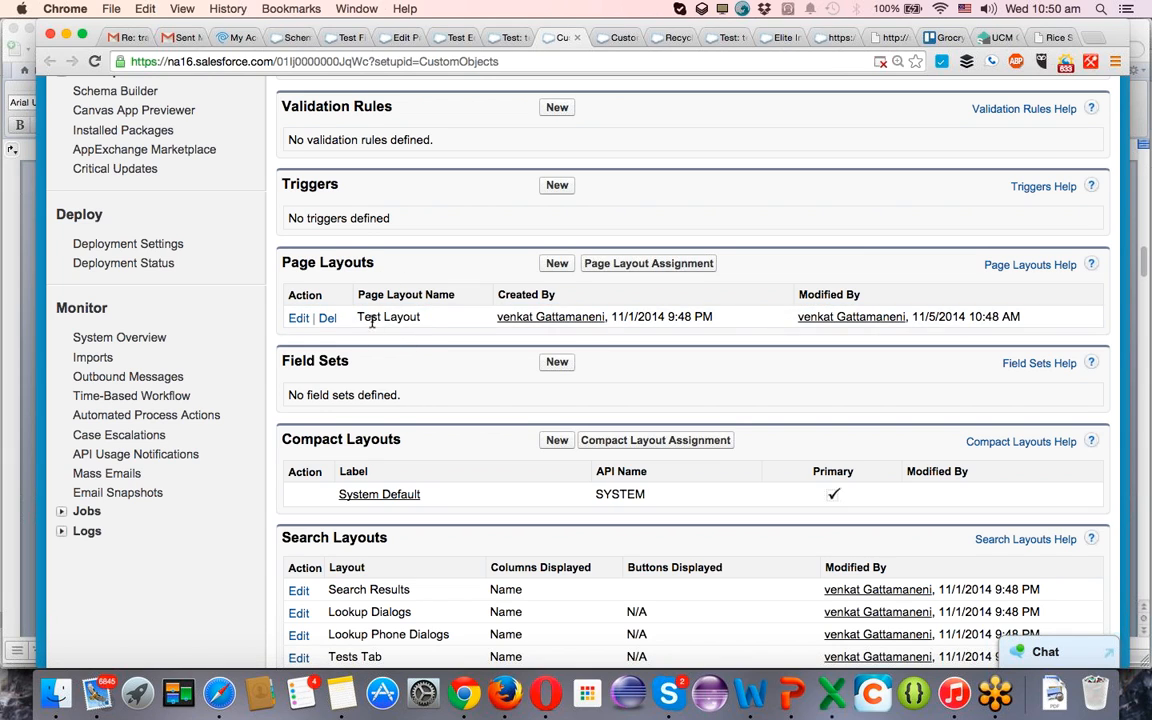
pyautogui.scroll(1, 370, 342)
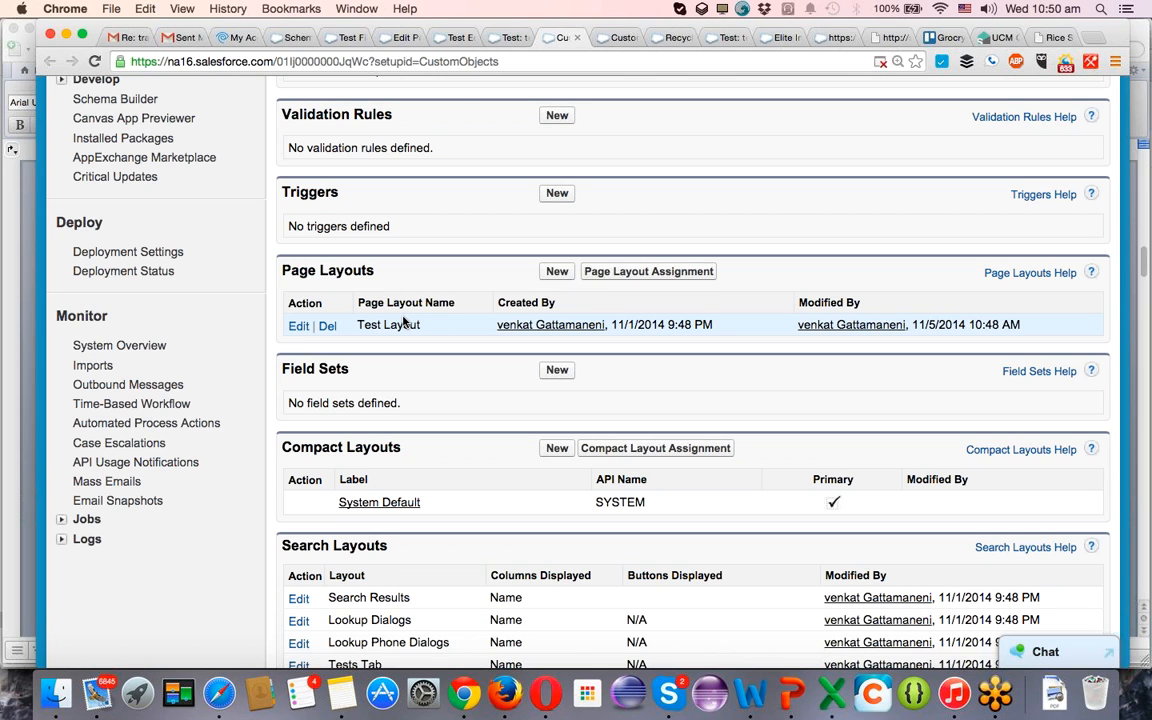
pyautogui.scroll(15, 404, 320)
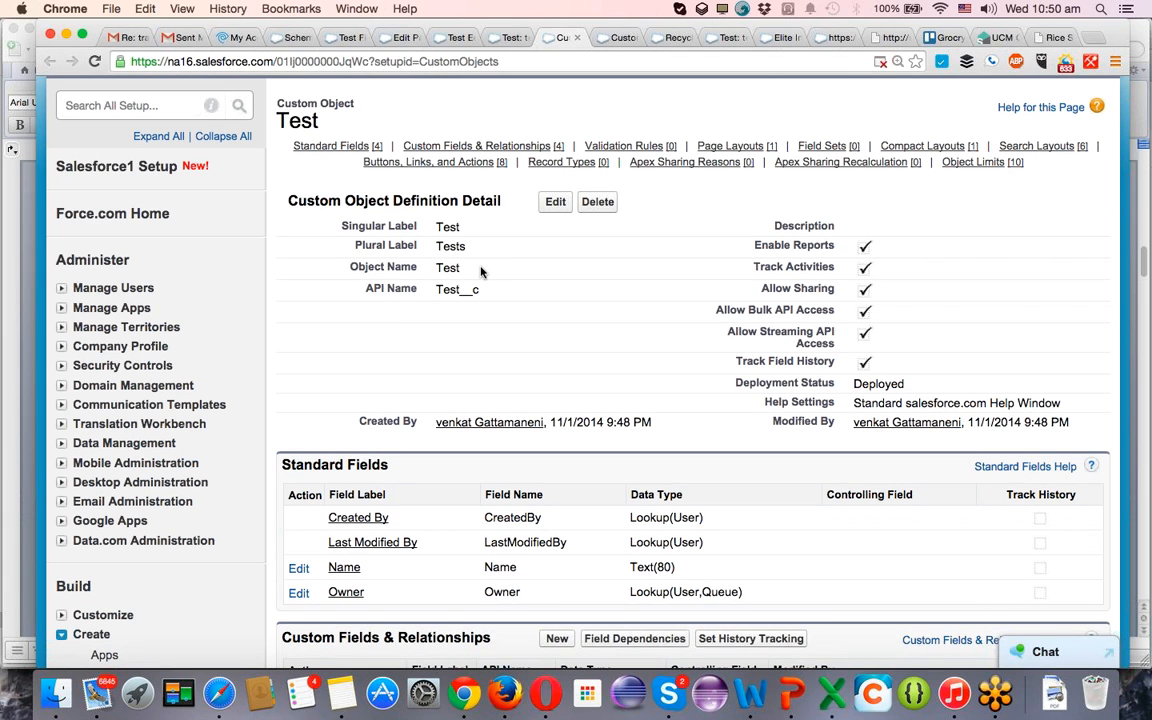
pyautogui.scroll(-15, 480, 270)
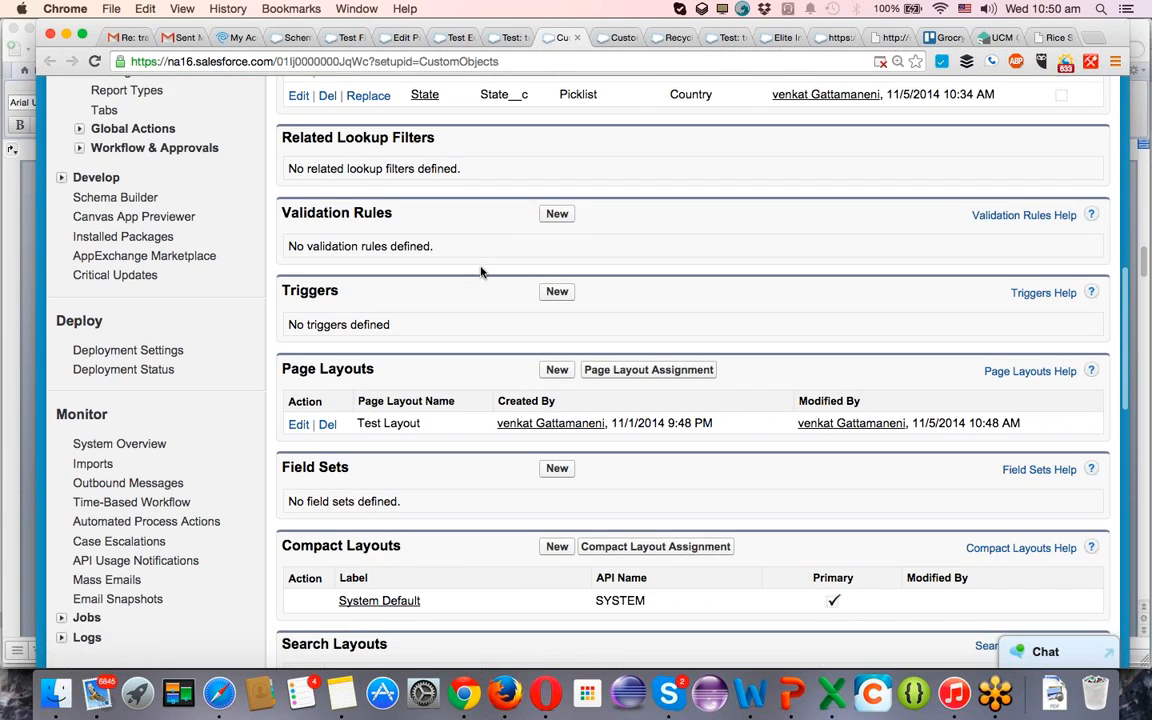
pyautogui.click(561, 363)
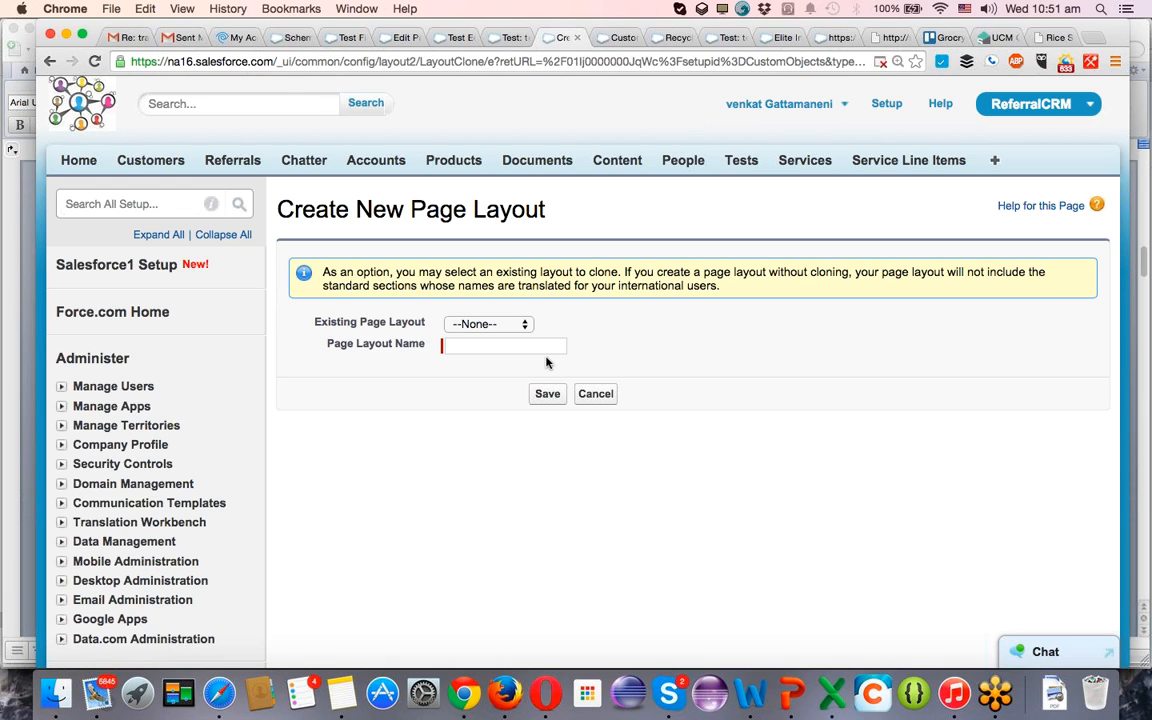
# Clone the existing Test Layout as a new page layout named Manual Testing and save it.
pyautogui.click(470, 325)
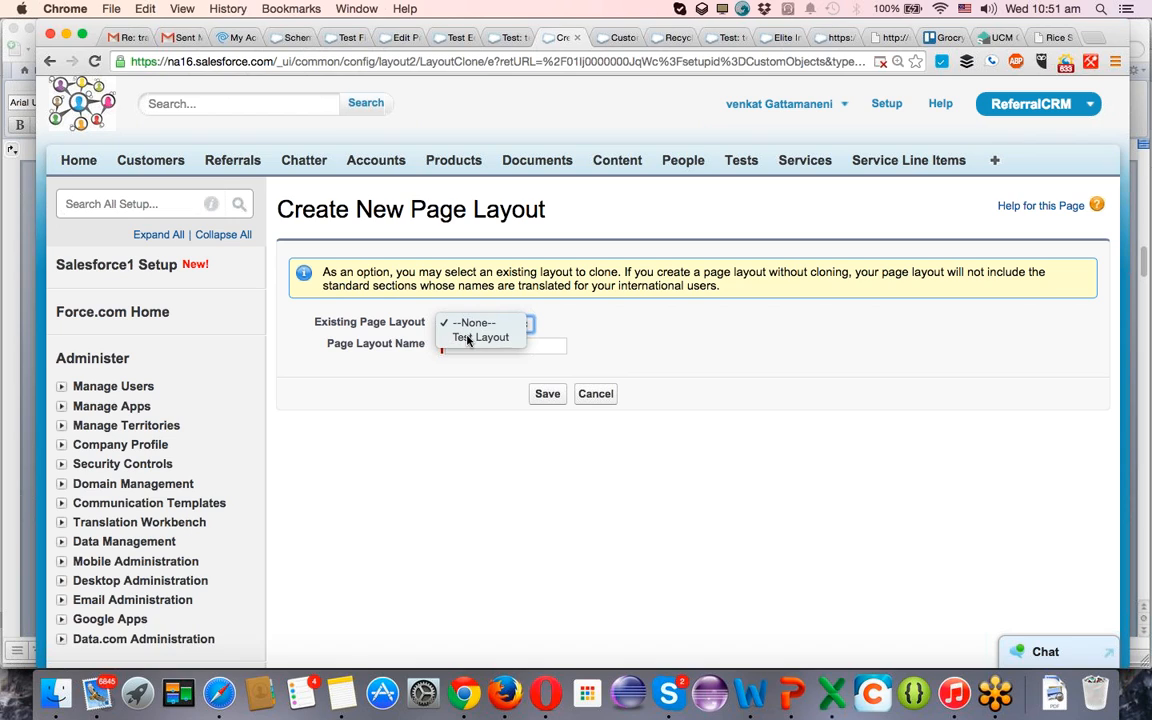
pyautogui.click(466, 338)
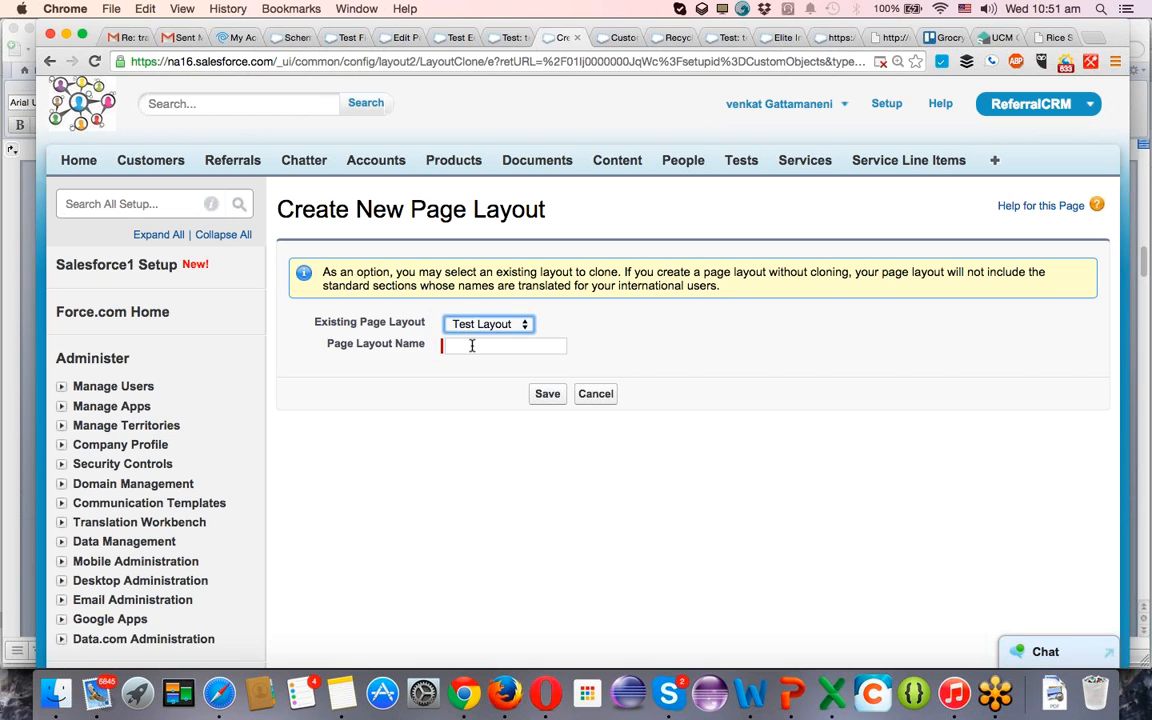
pyautogui.click(472, 345)
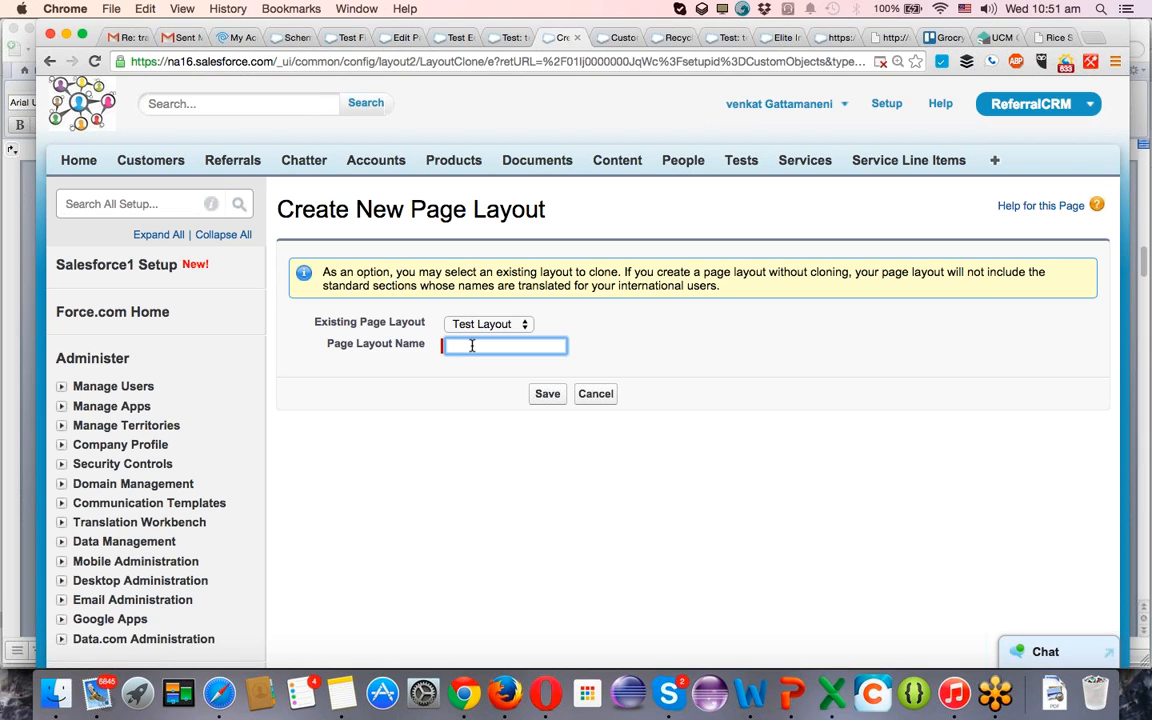
pyautogui.write('M')
pyautogui.write('ana')
pyautogui.write('al Tes')
pyautogui.write('ting')
pyautogui.click(549, 396)
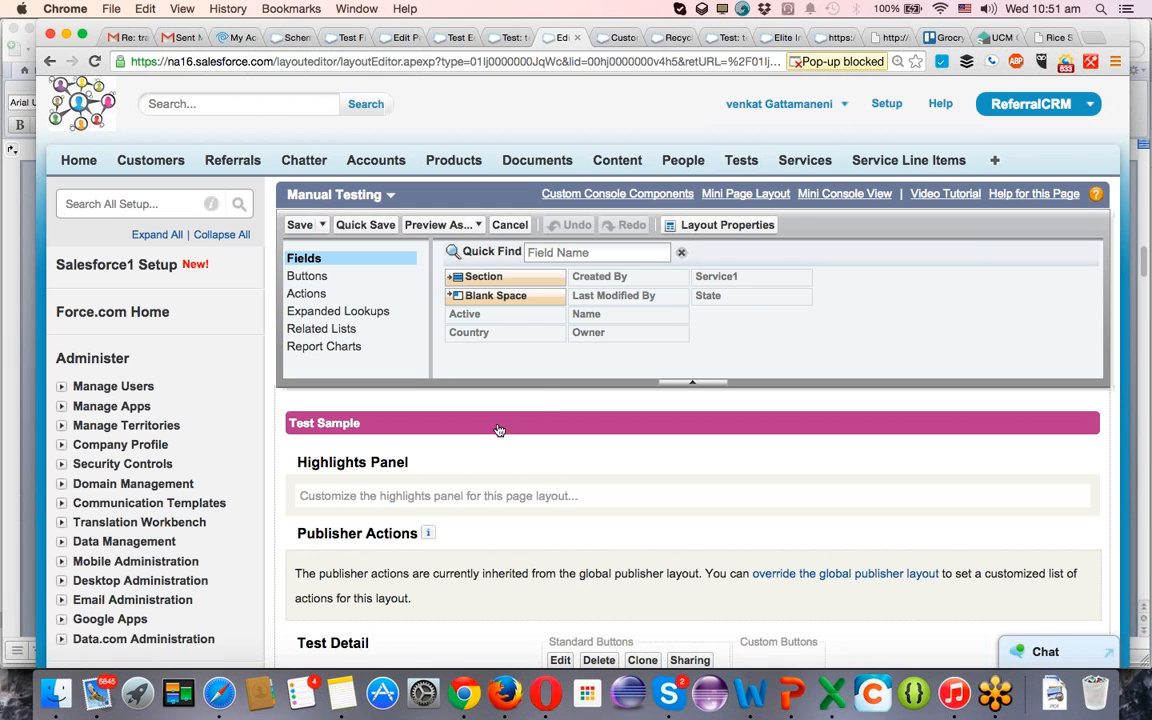
# Try to rename the Information section of the Manual Testing layout.
pyautogui.scroll(-3, 475, 424)
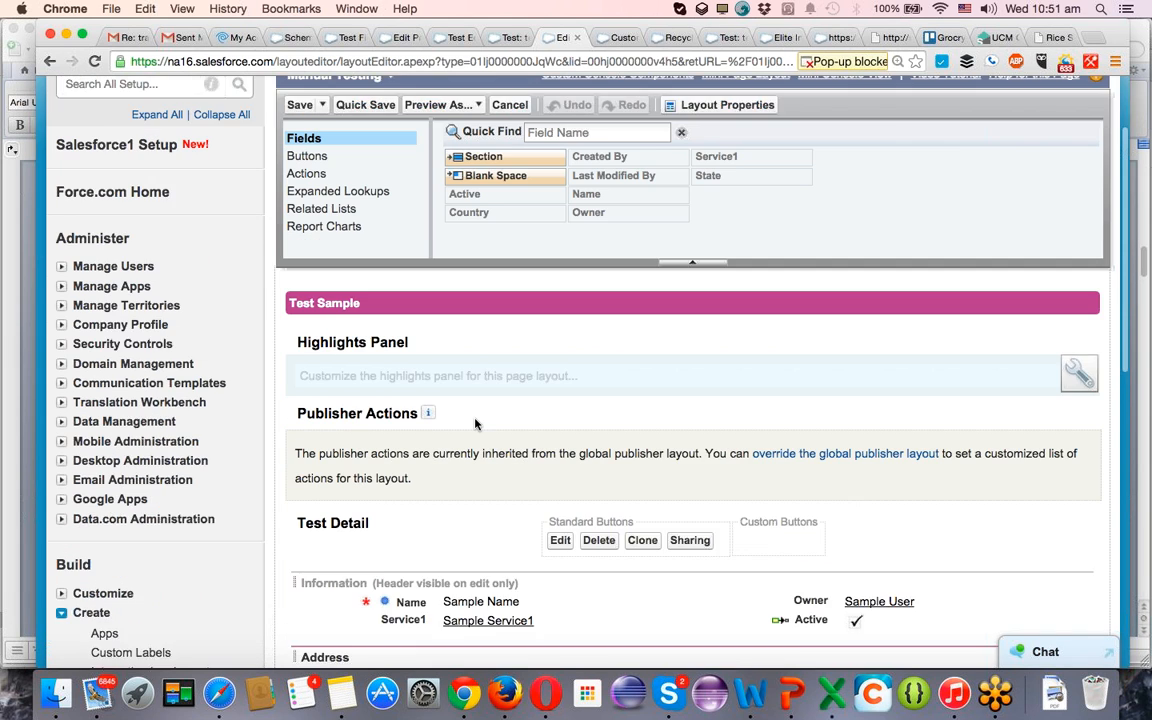
pyautogui.scroll(2, 475, 424)
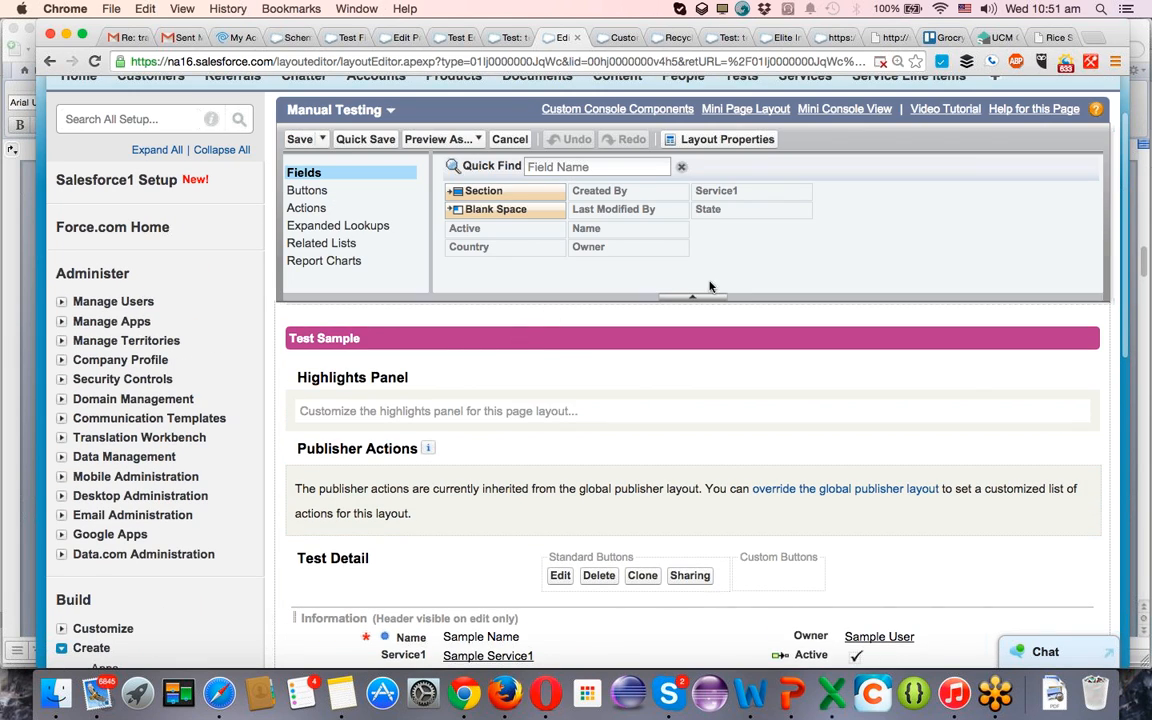
pyautogui.scroll(-3, 496, 429)
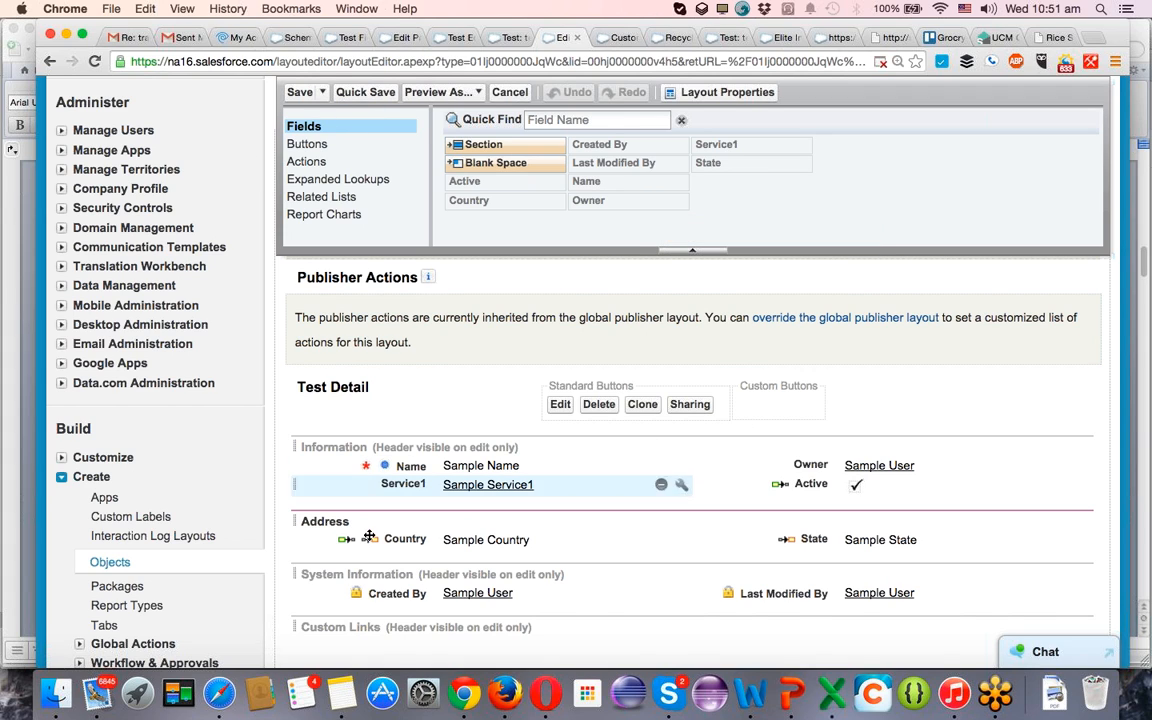
pyautogui.doubleClick(349, 454)
pyautogui.doubleClick(573, 276)
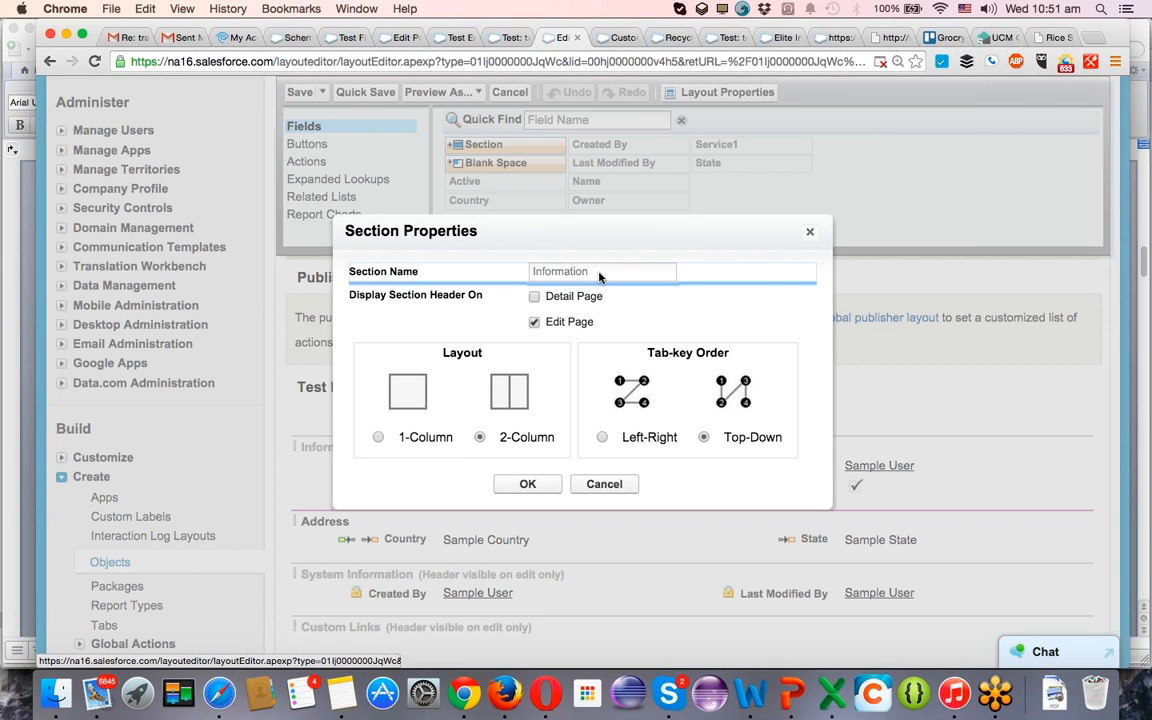
pyautogui.click(811, 233)
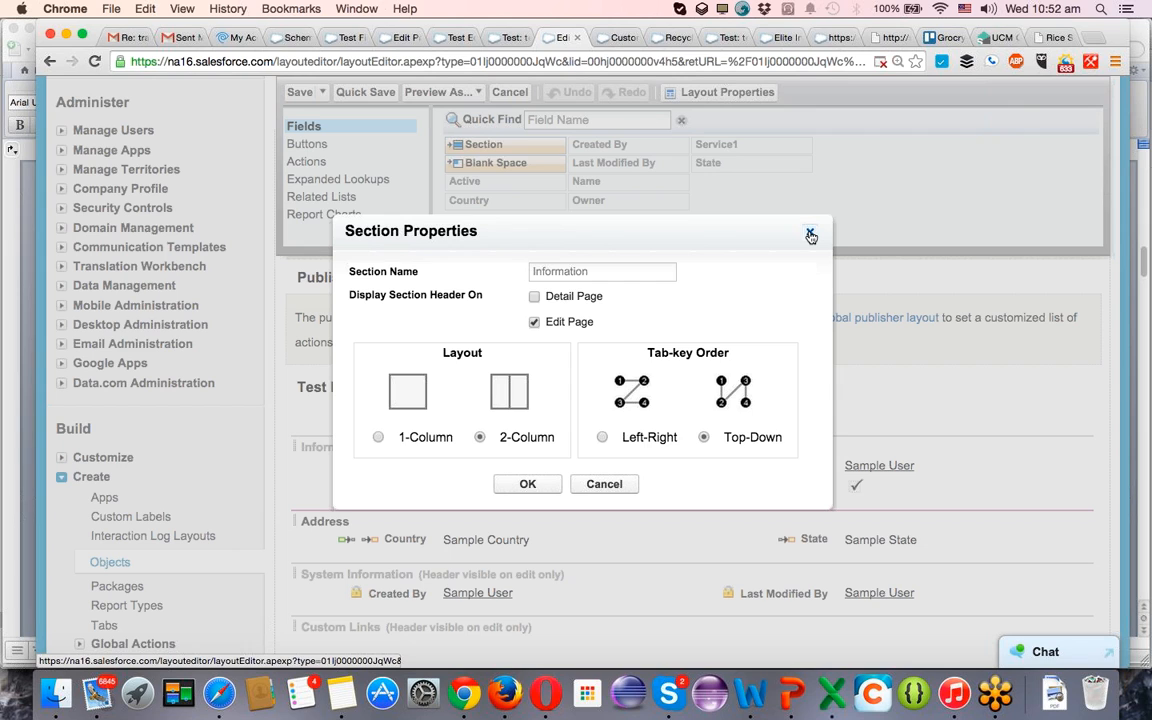
pyautogui.click(811, 233)
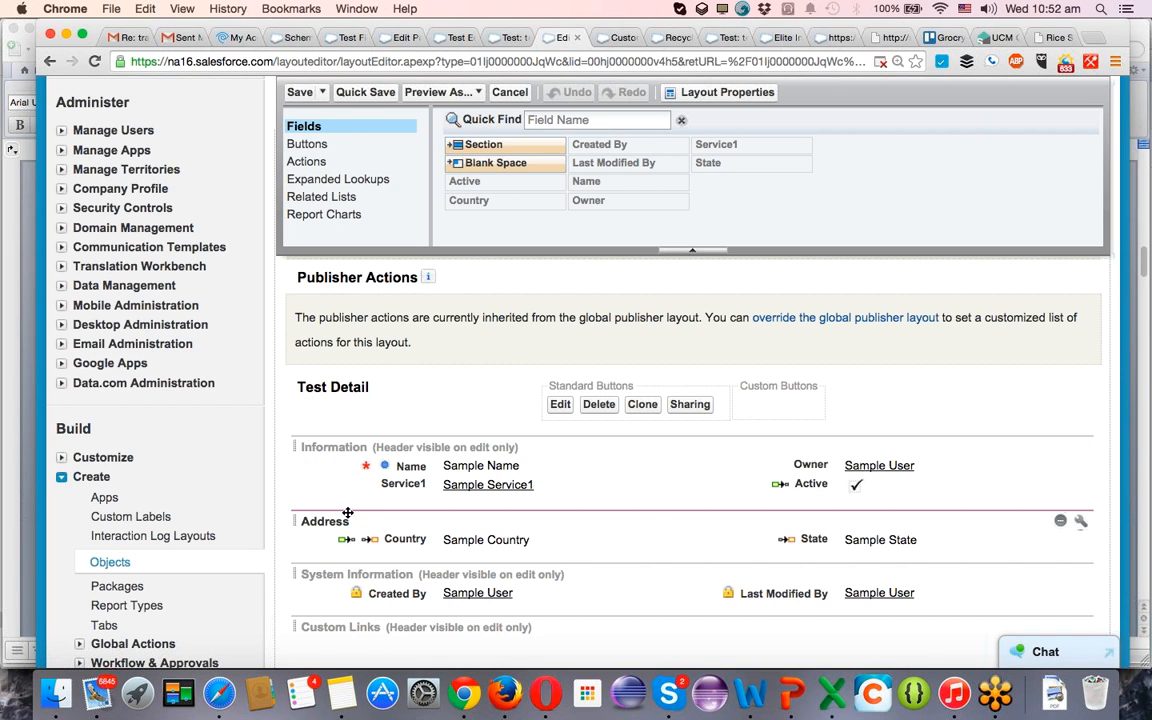
pyautogui.doubleClick(349, 386)
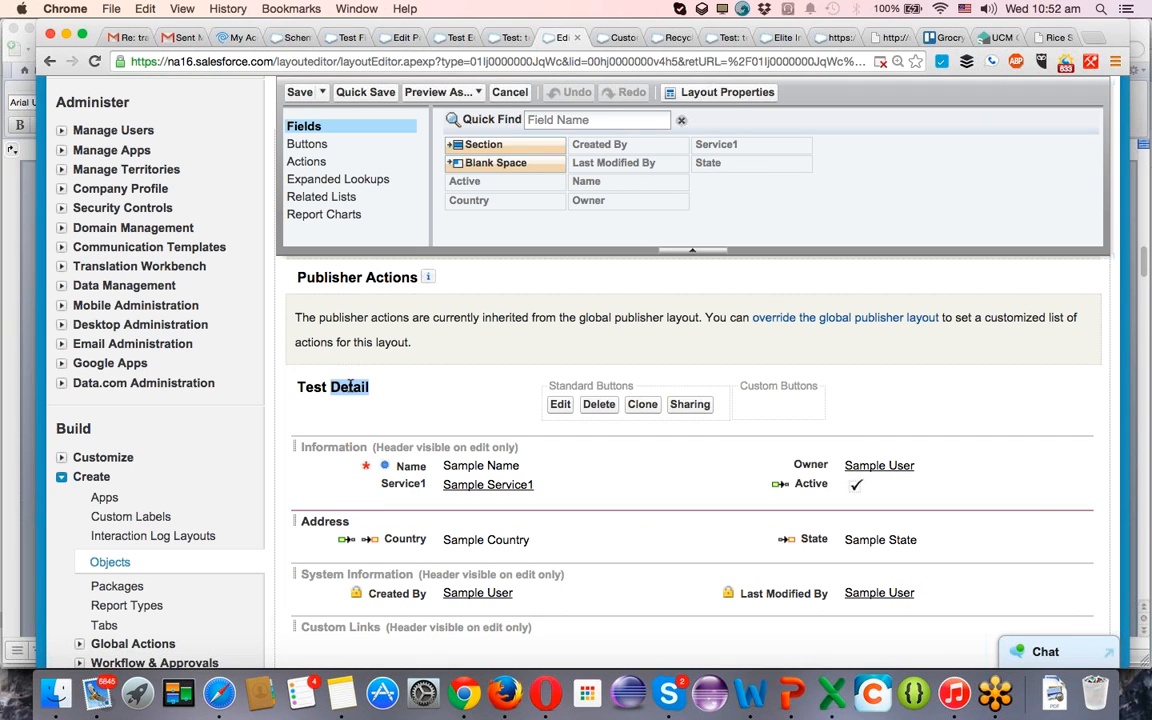
# Rename the Address section to Manual testing Location Address and save the Manual Testing layout without leaving its editor.
pyautogui.scroll(-3, 573, 526)
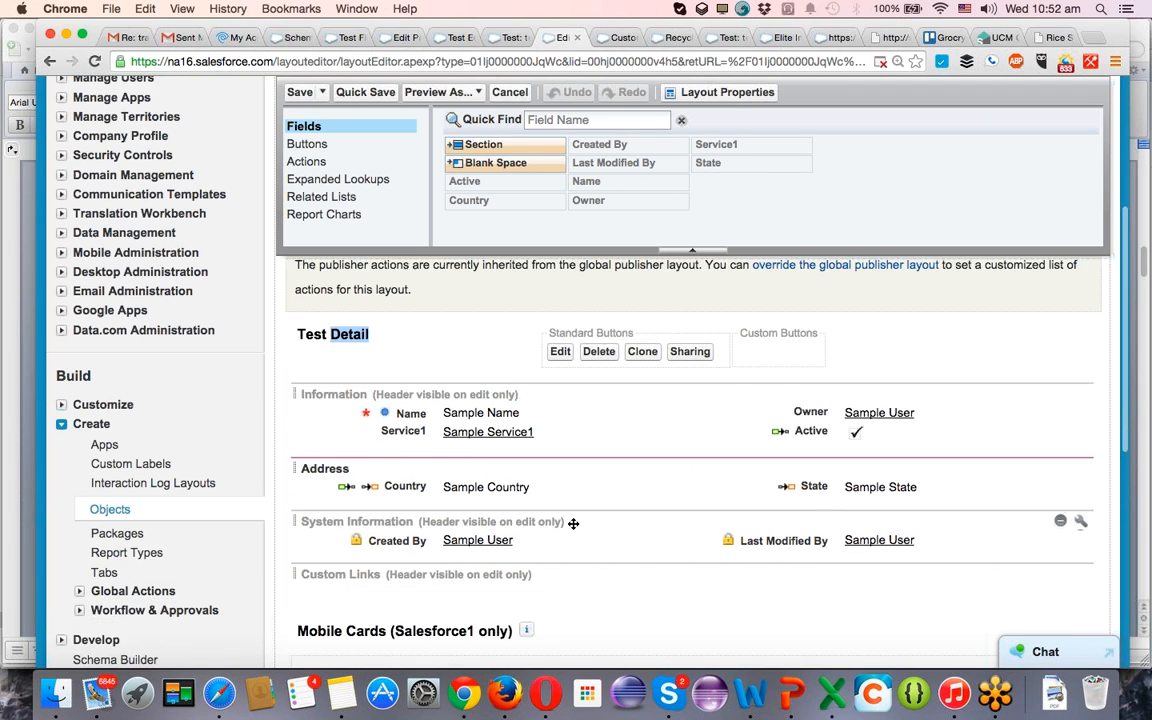
pyautogui.scroll(1, 573, 528)
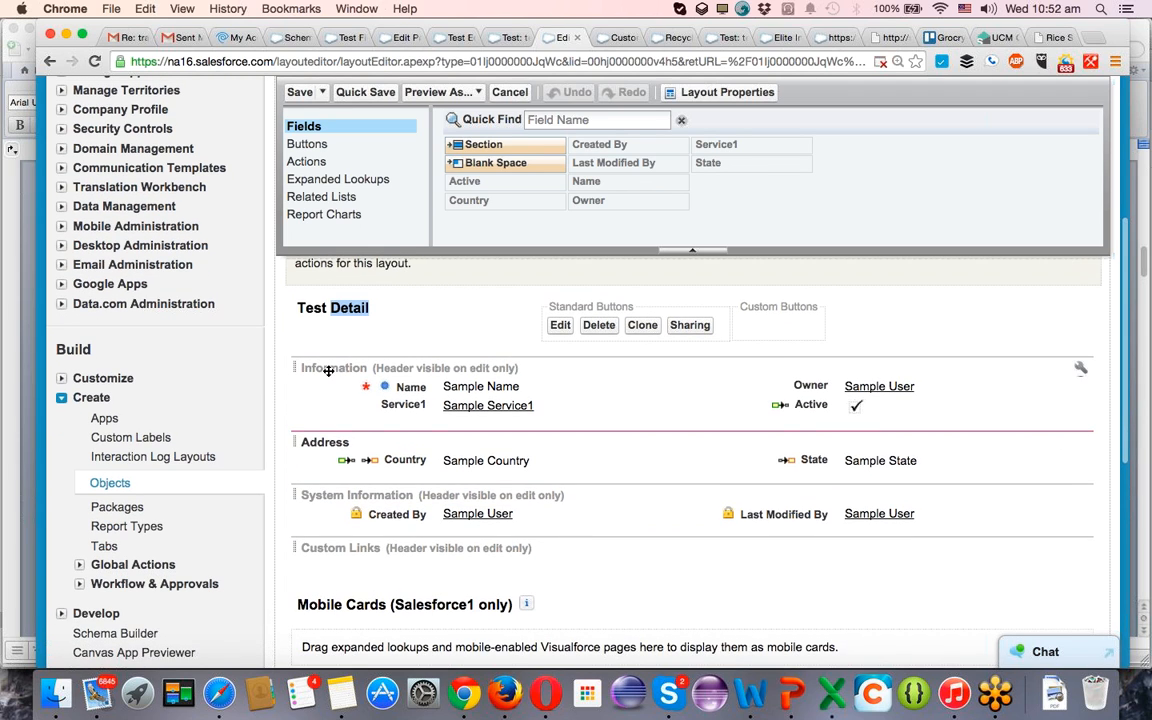
pyautogui.doubleClick(331, 448)
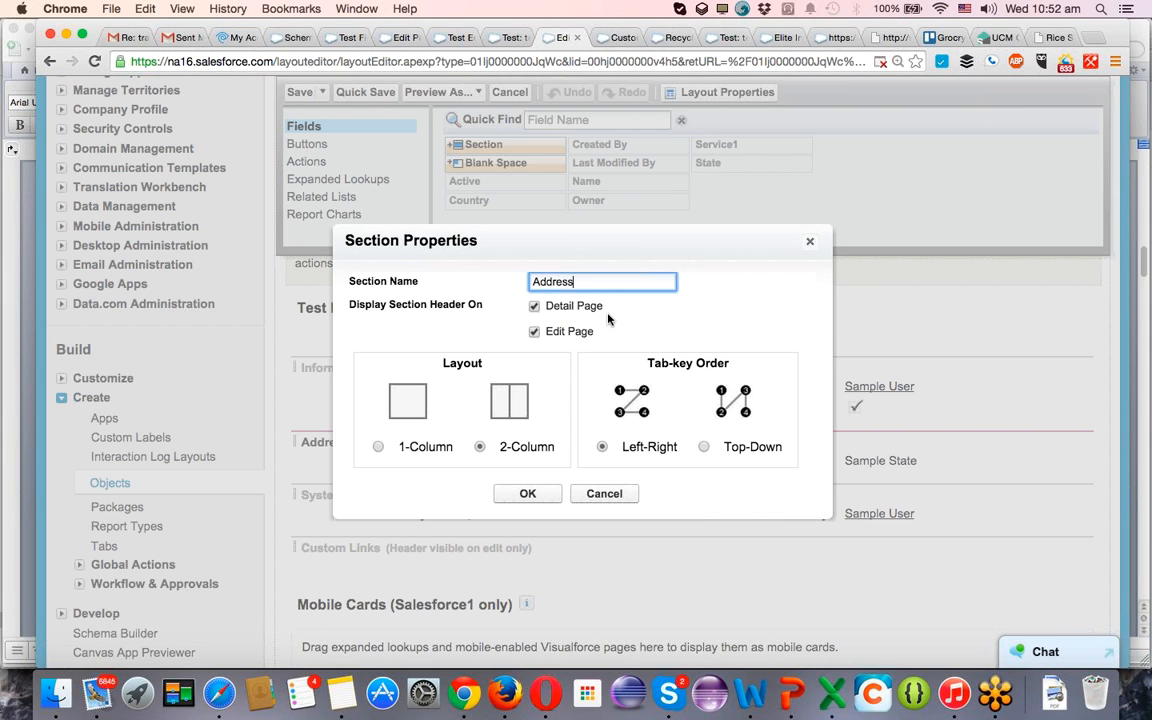
pyautogui.write('Man')
pyautogui.write('ual te')
pyautogui.write('sting Lo')
pyautogui.write('cation Add')
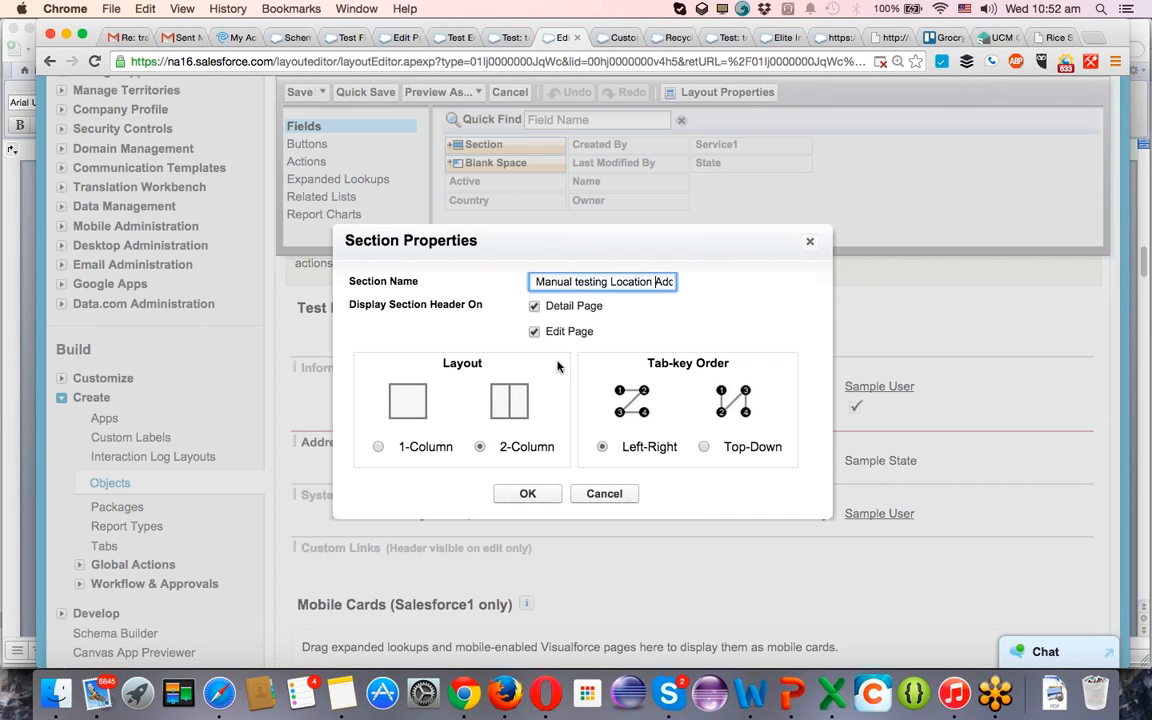
pyautogui.click(528, 493)
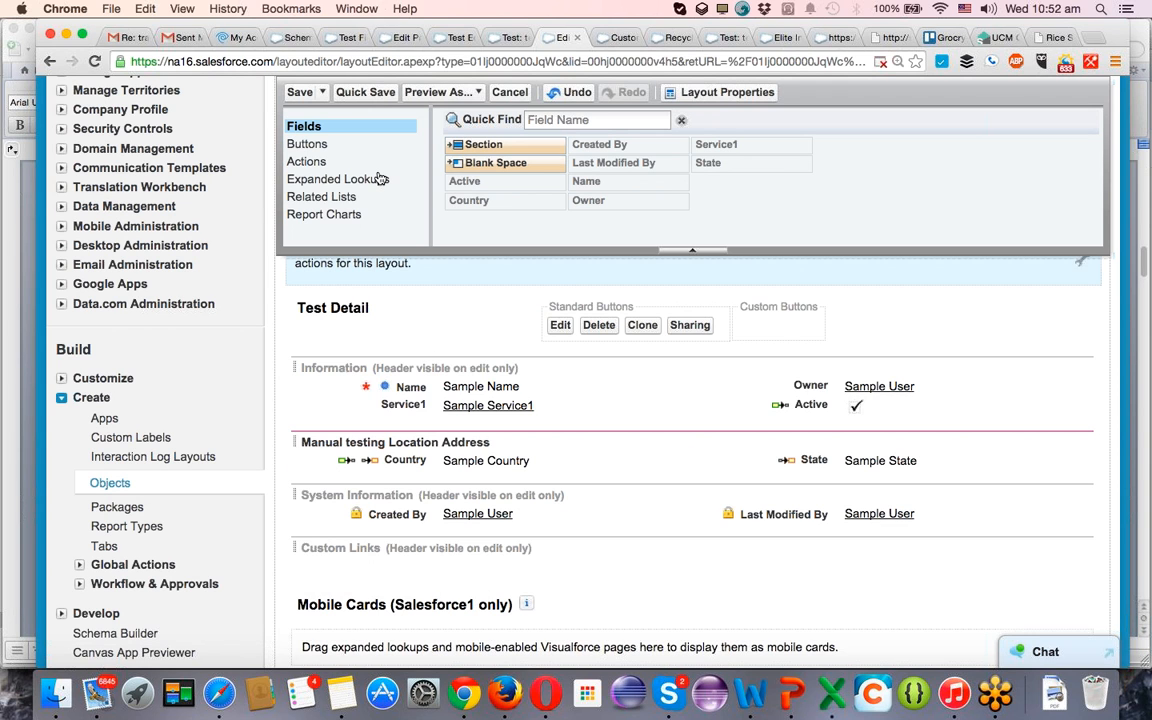
pyautogui.click(345, 93)
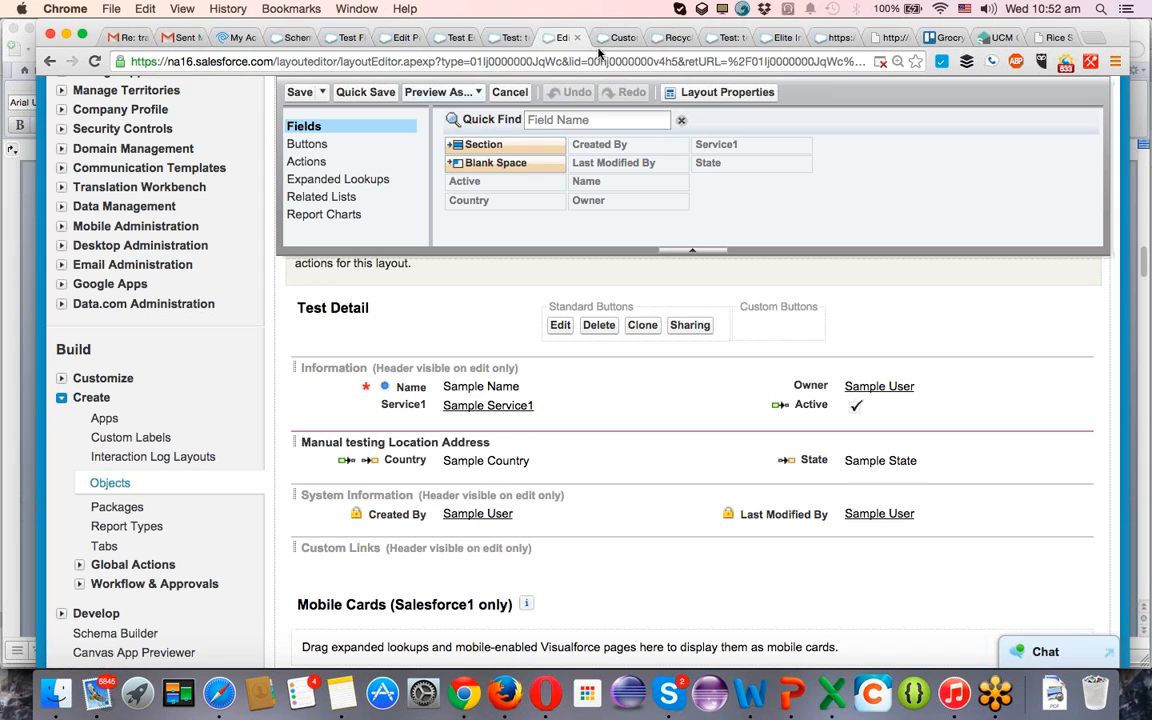
# Return to the open New Test form and open the Test object's definition from there.
pyautogui.click(507, 38)
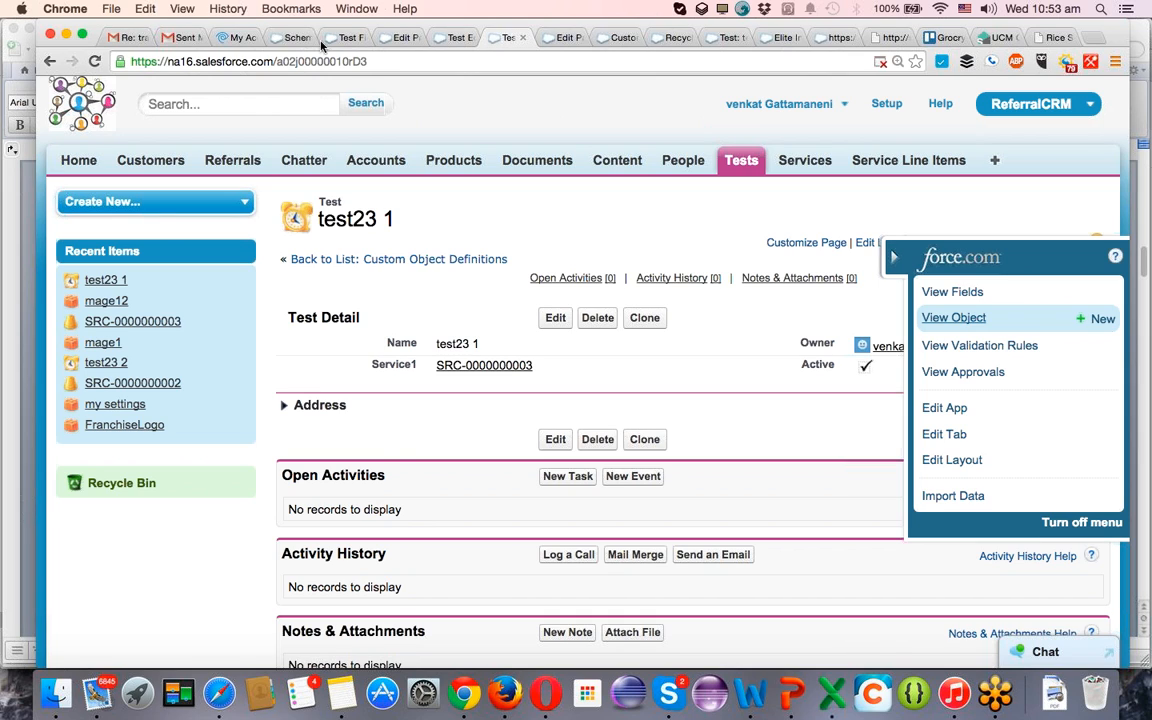
pyautogui.click(452, 38)
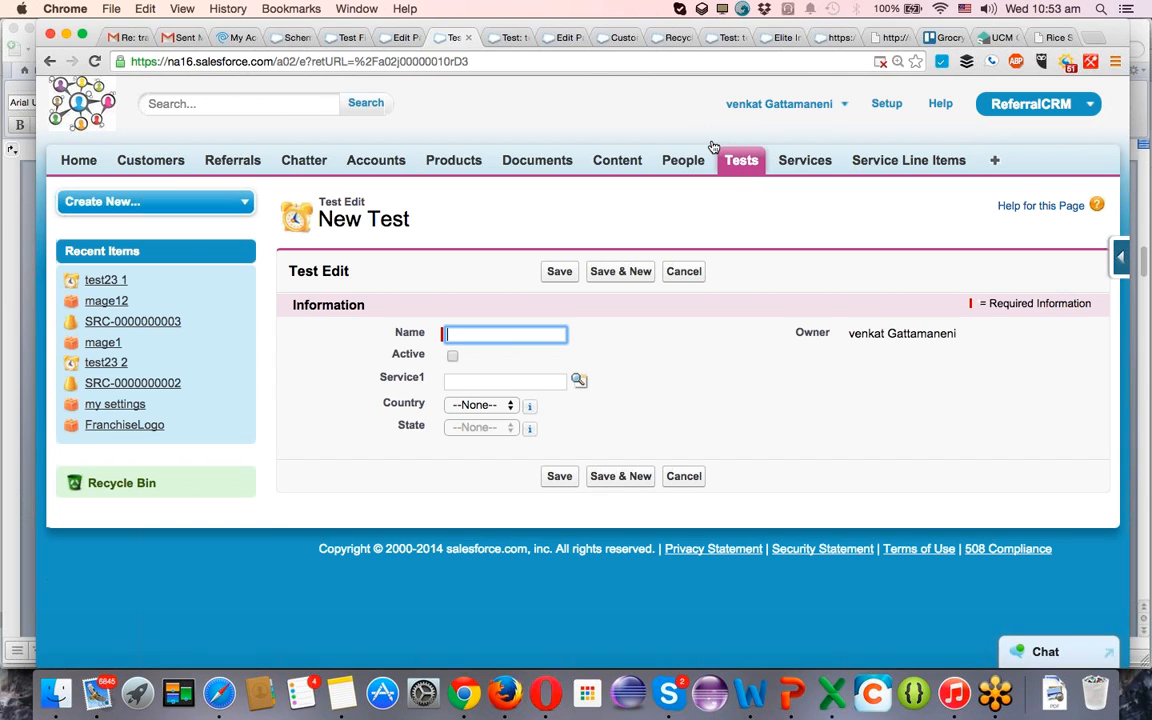
pyautogui.click(1120, 257)
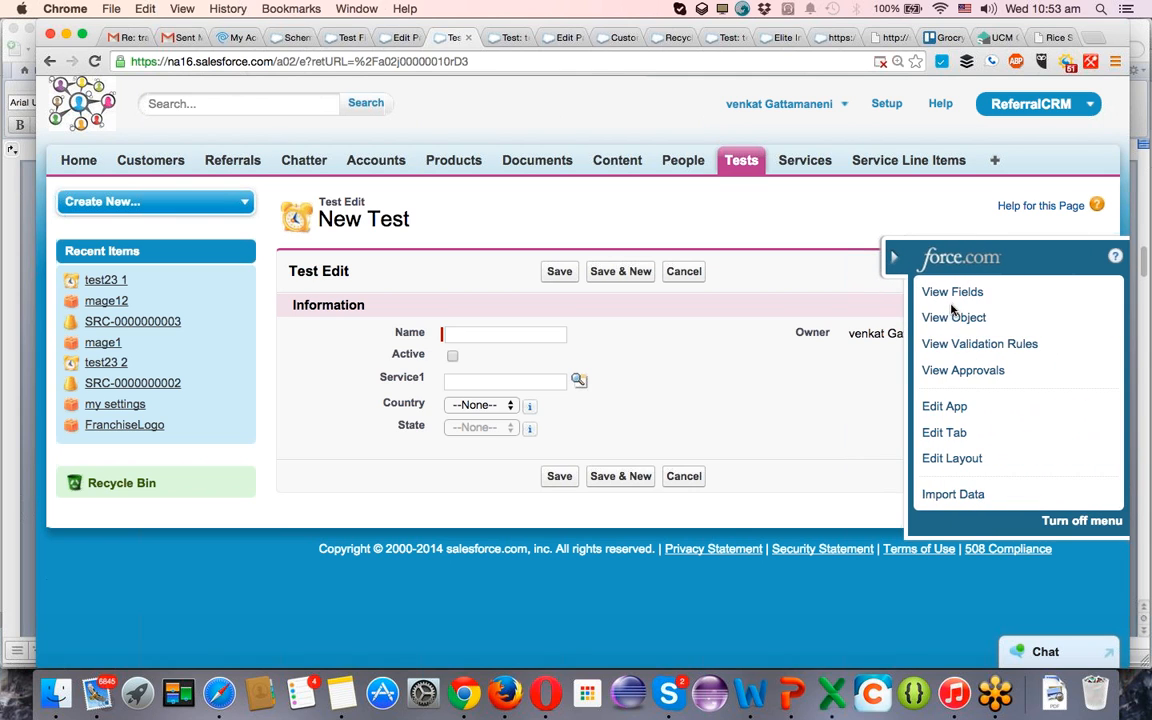
pyautogui.click(962, 318)
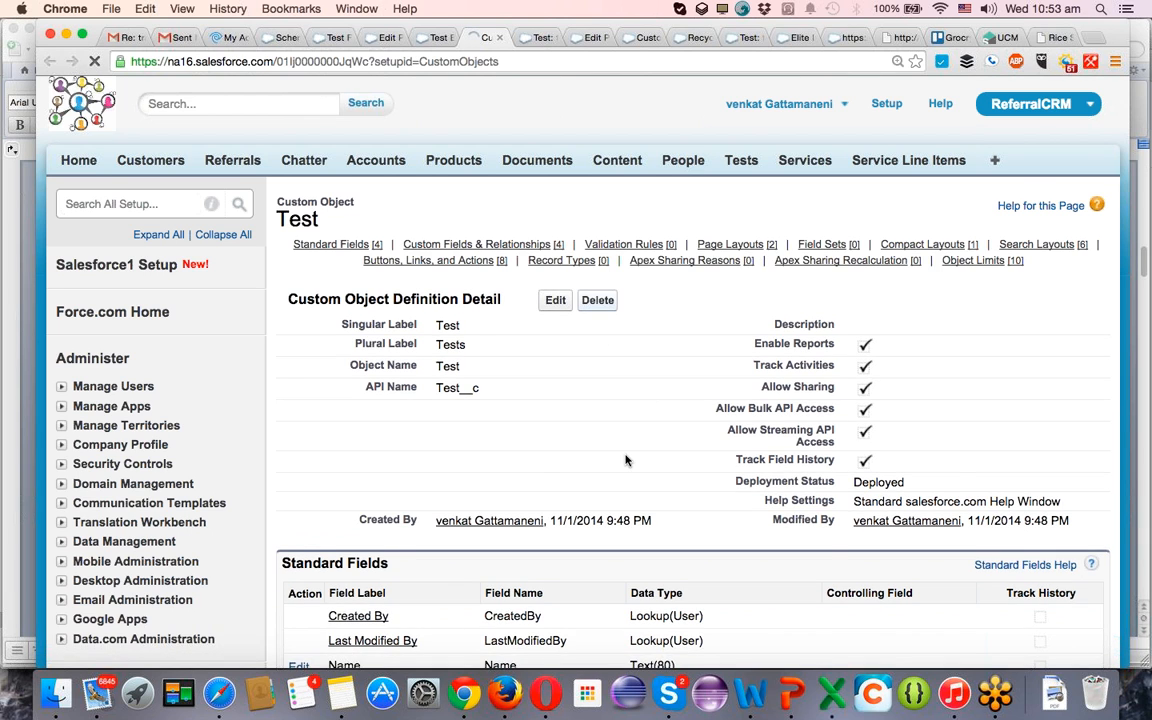
# Open the Test object's page layout assignments and review which layout each profile uses.
pyautogui.scroll(-1, 625, 460)
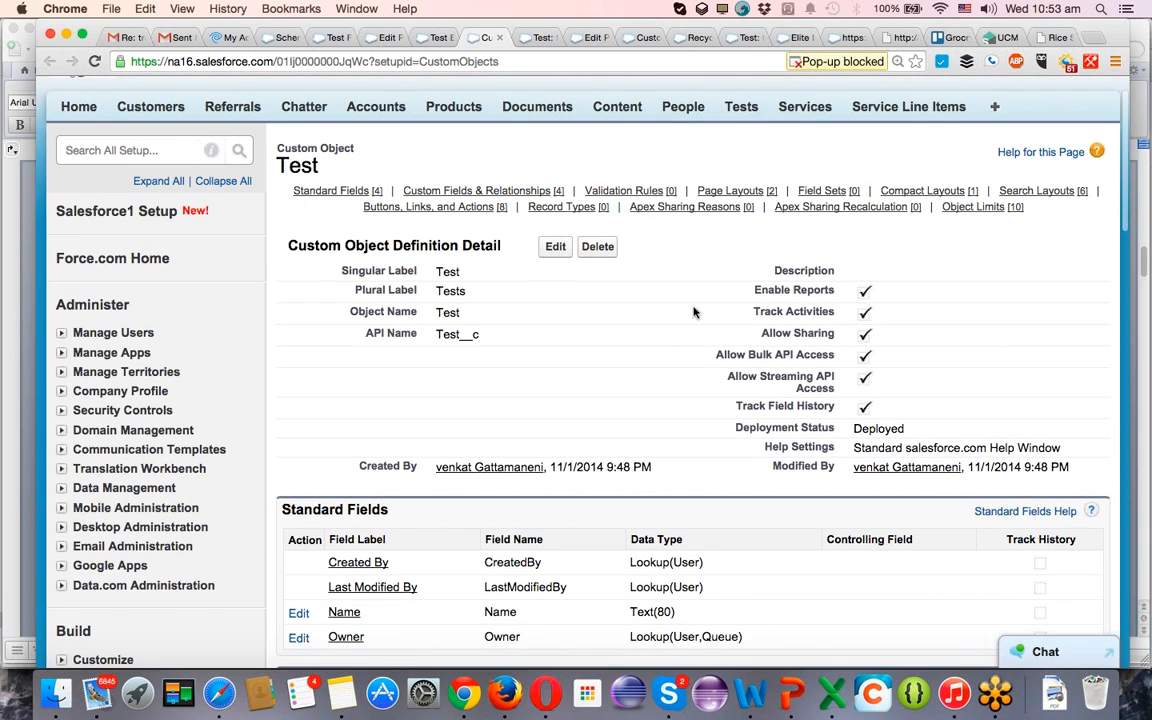
pyautogui.click(740, 191)
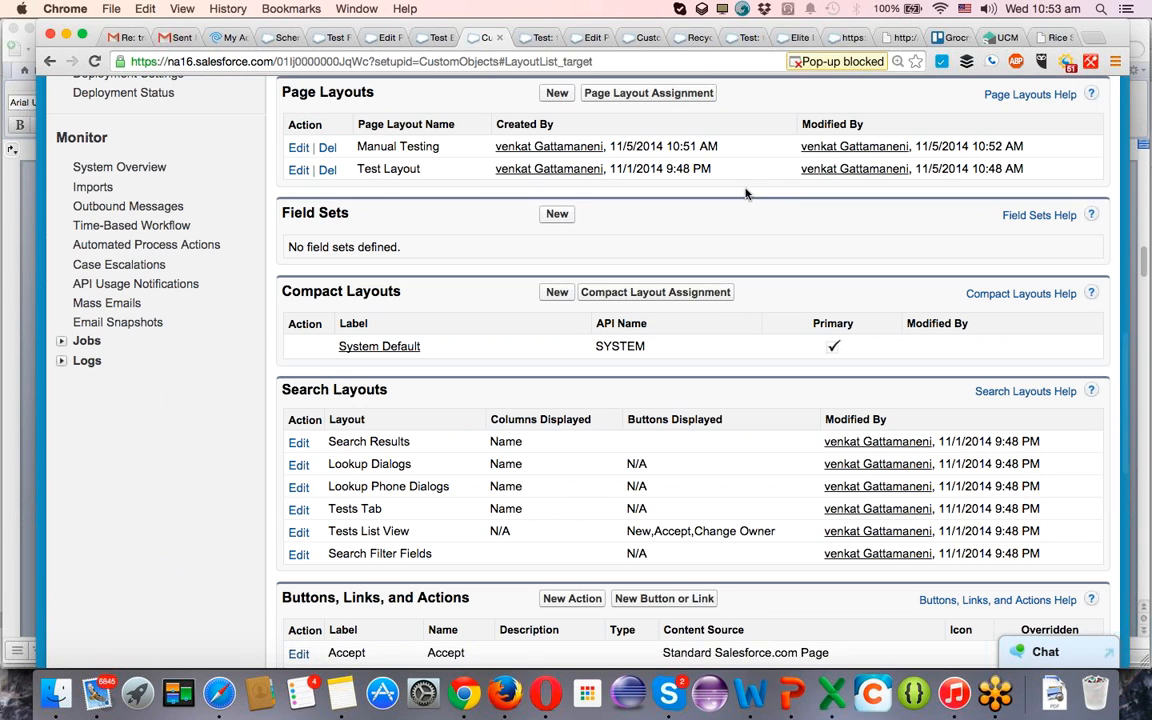
pyautogui.click(645, 93)
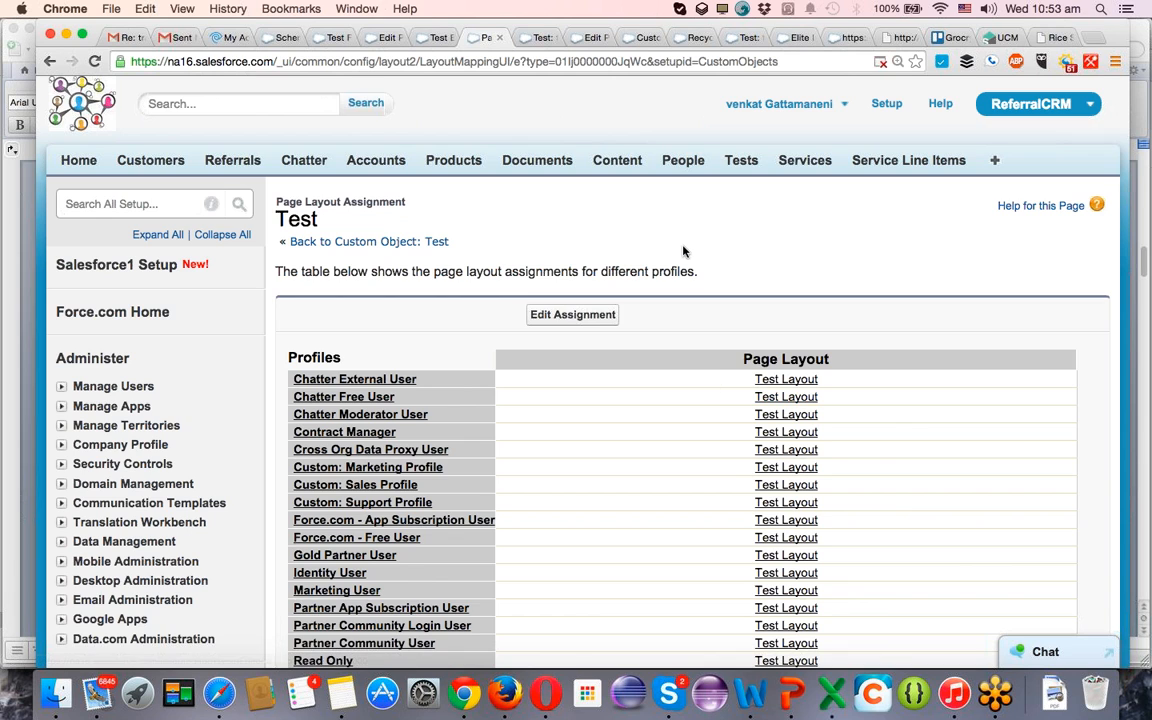
pyautogui.scroll(-4, 683, 250)
pyautogui.scroll(2, 683, 250)
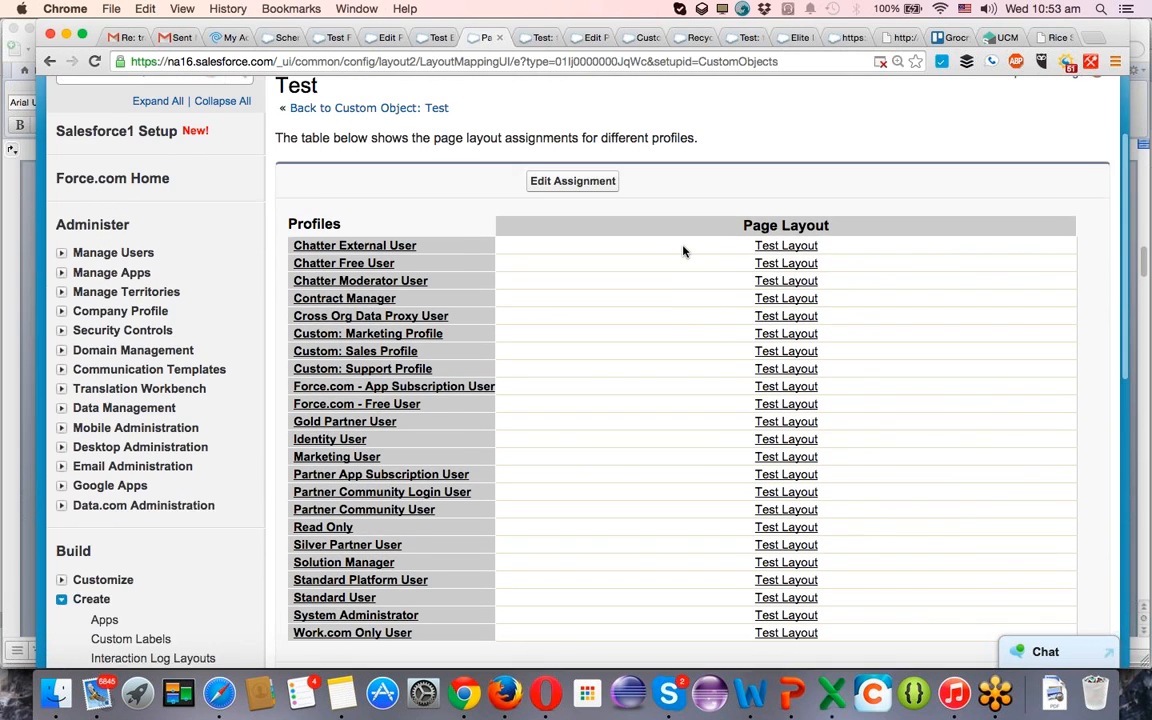
pyautogui.scroll(-2, 683, 250)
pyautogui.scroll(1, 683, 250)
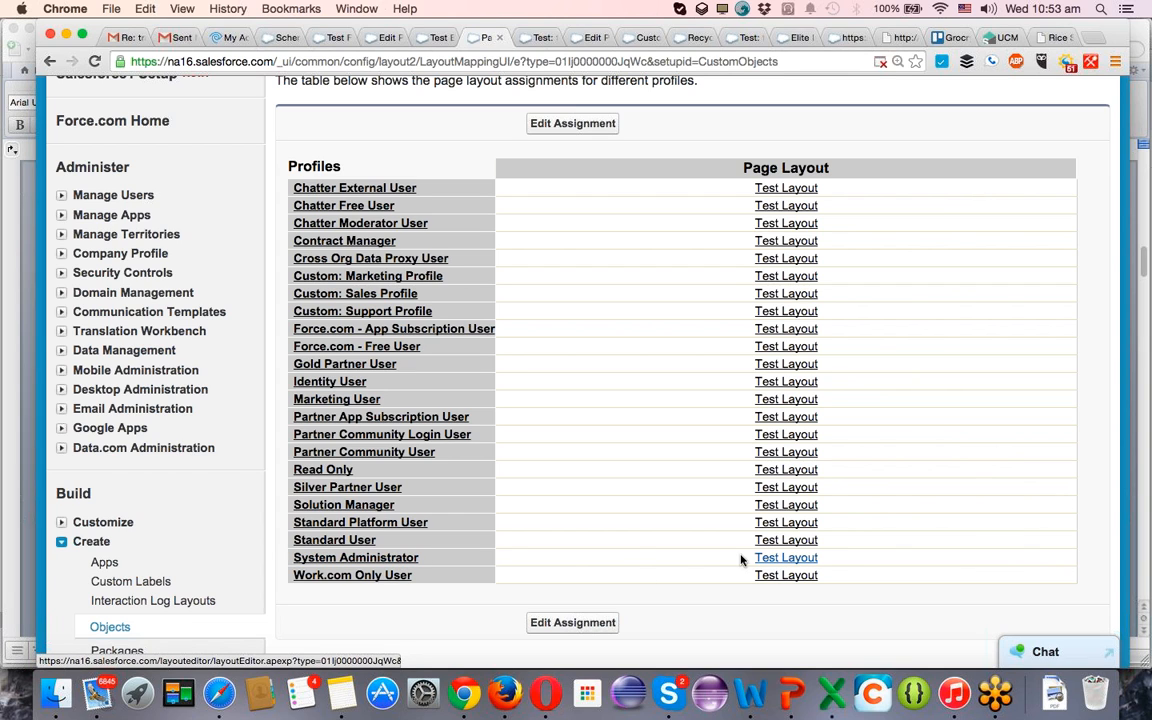
# Edit the Test object's page layout assignments and choose Manual Testing for the System Administrator profile.
pyautogui.click(566, 130)
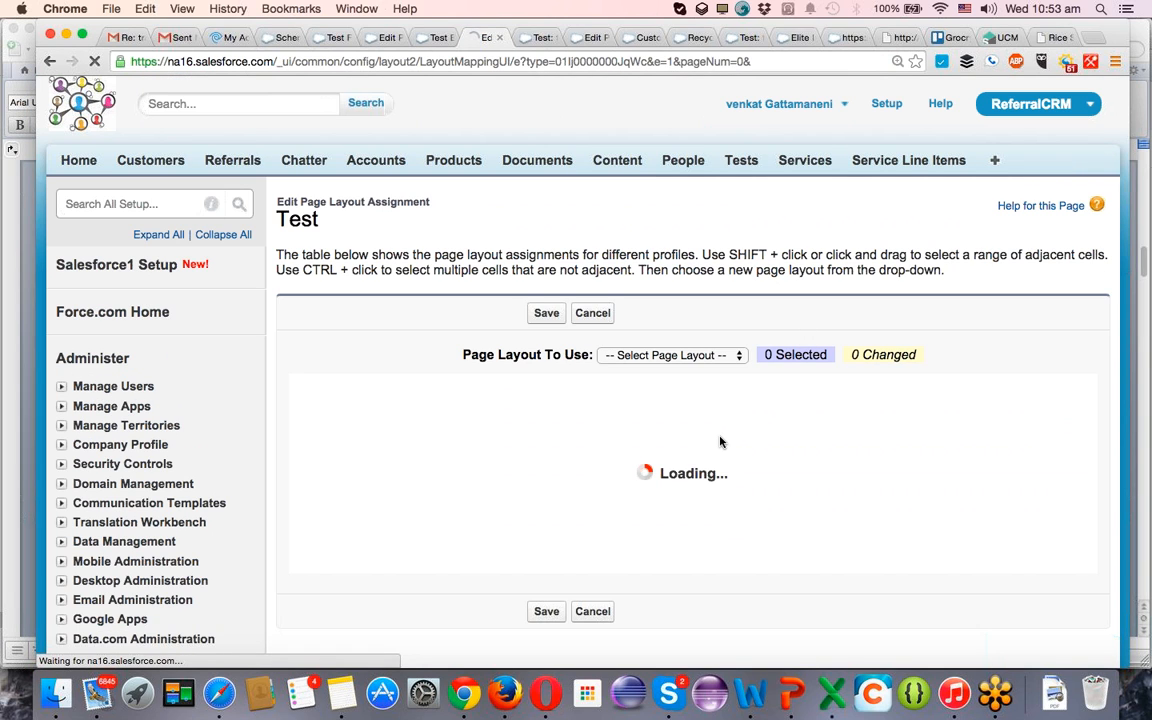
pyautogui.scroll(-5, 721, 443)
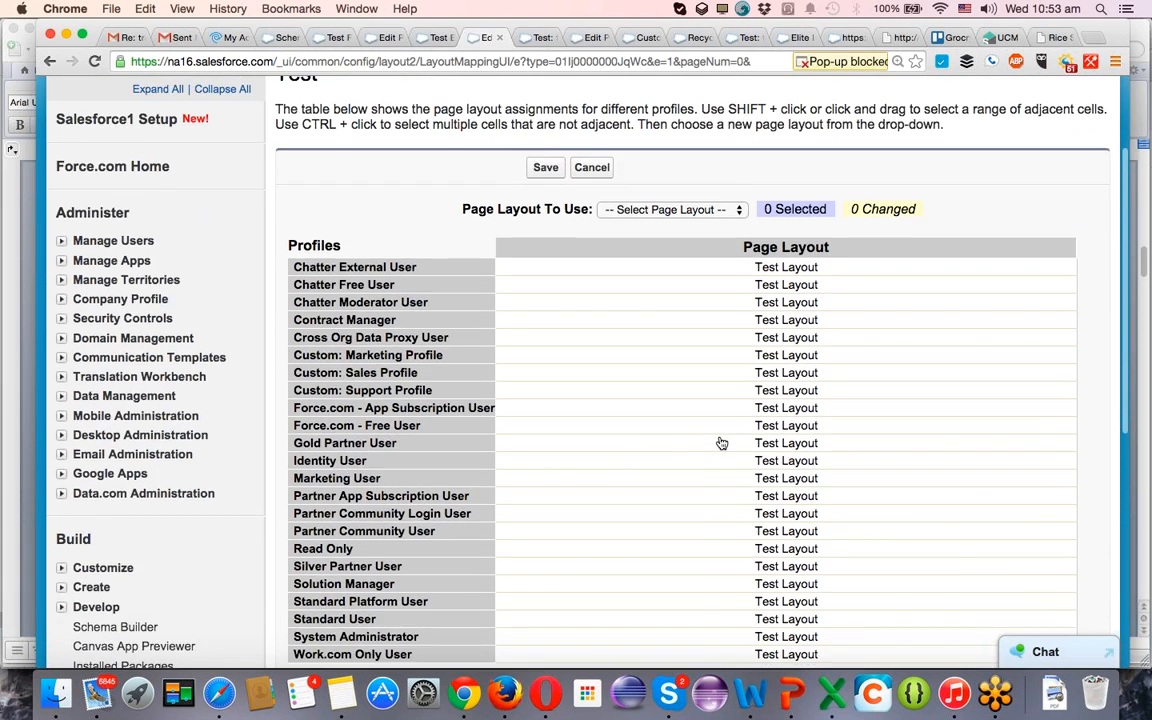
pyautogui.click(740, 534)
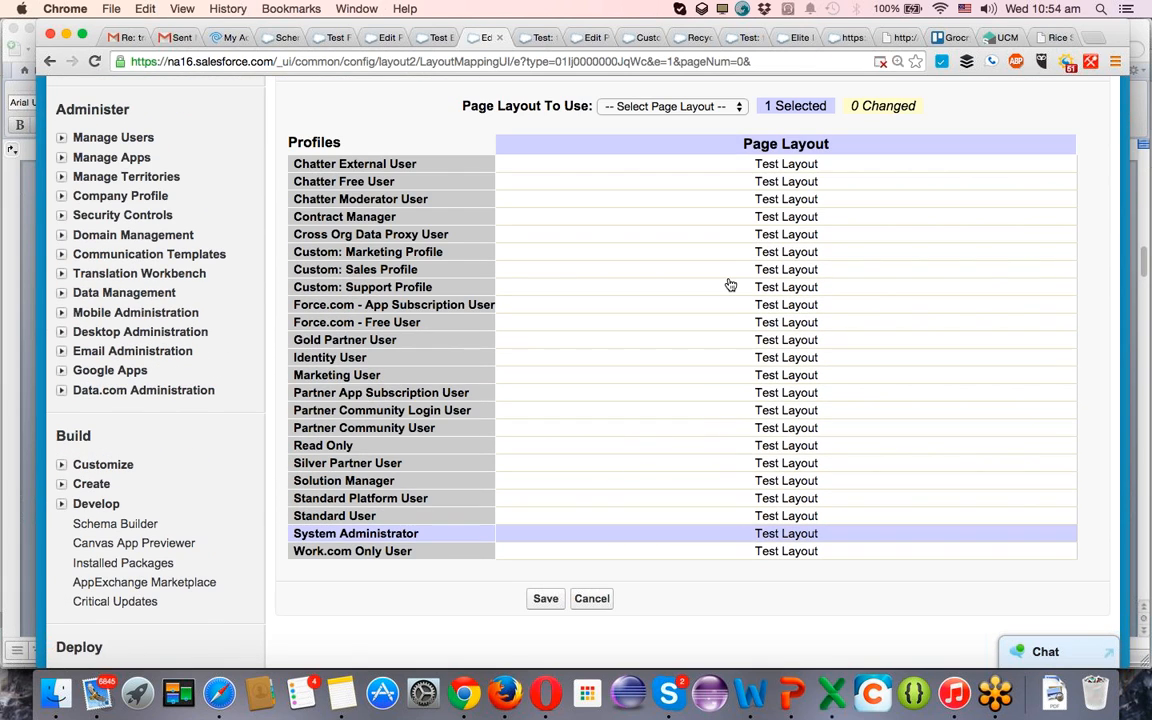
pyautogui.click(687, 108)
pyautogui.click(676, 119)
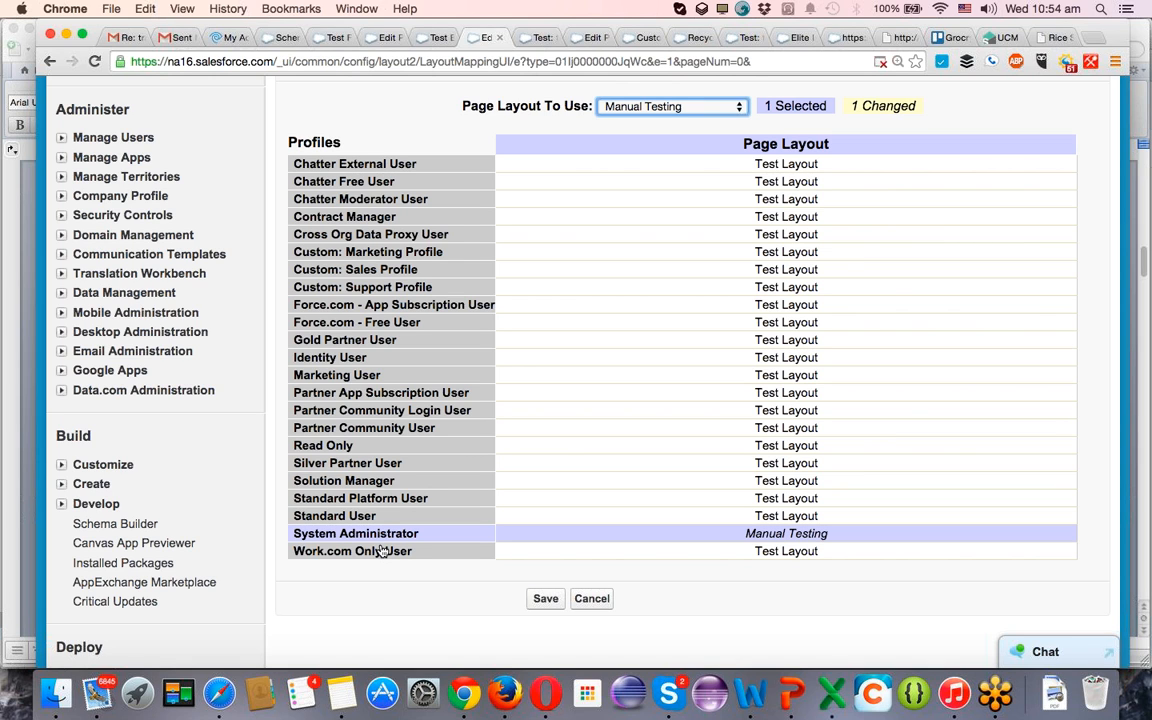
pyautogui.scroll(5, 381, 551)
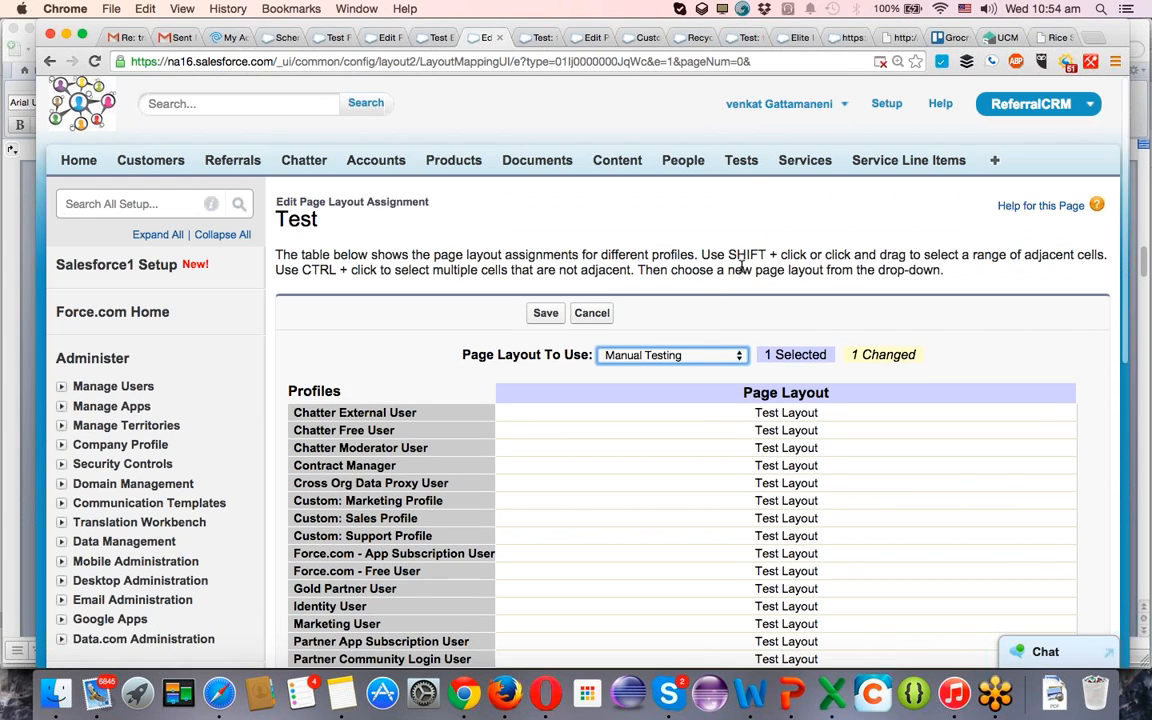
pyautogui.scroll(-4, 543, 288)
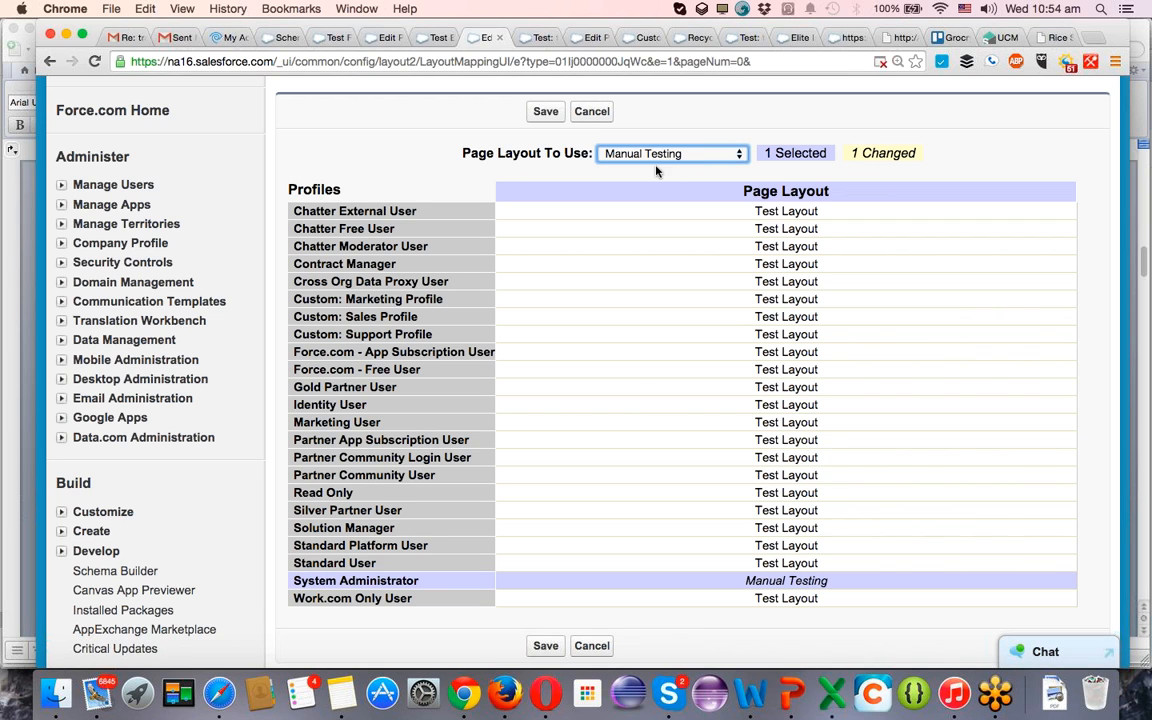
pyautogui.scroll(3, 466, 175)
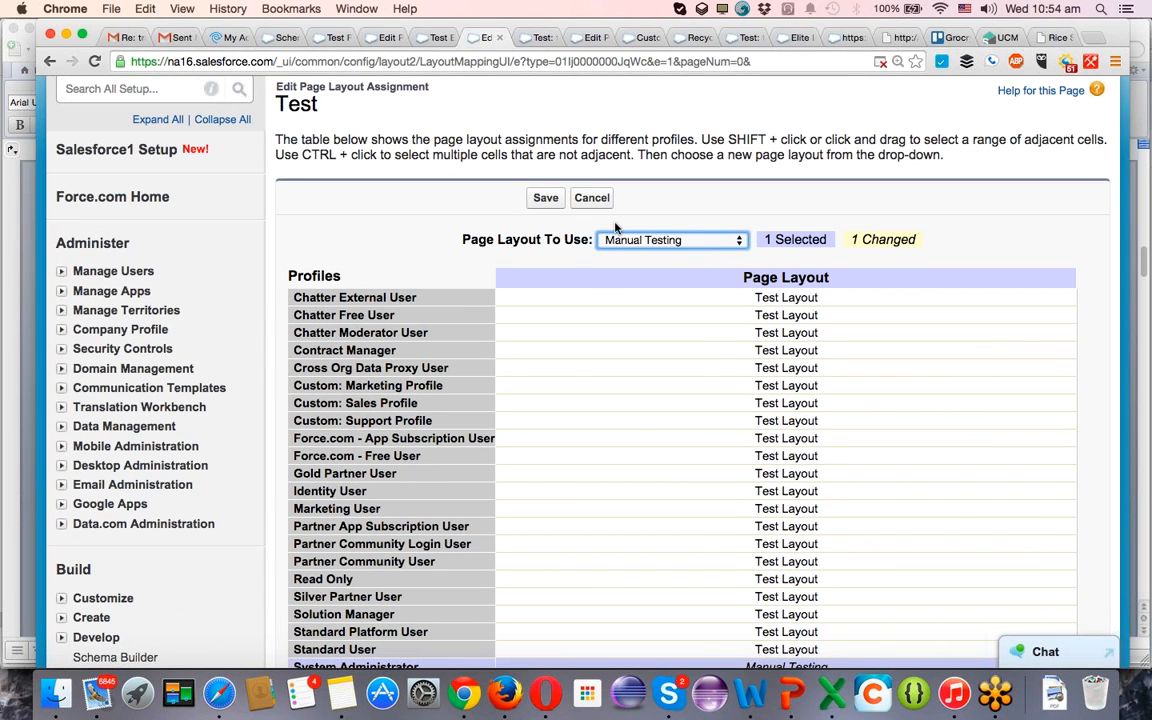
pyautogui.scroll(2, 380, 232)
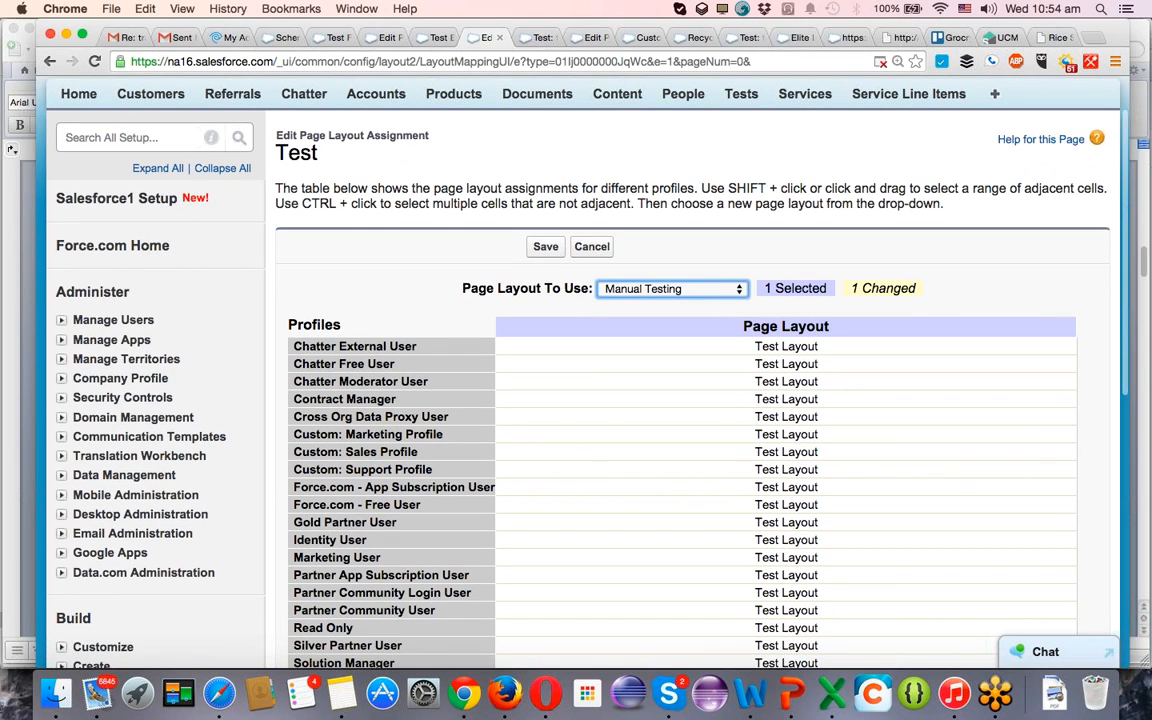
pyautogui.scroll(-5, 320, 162)
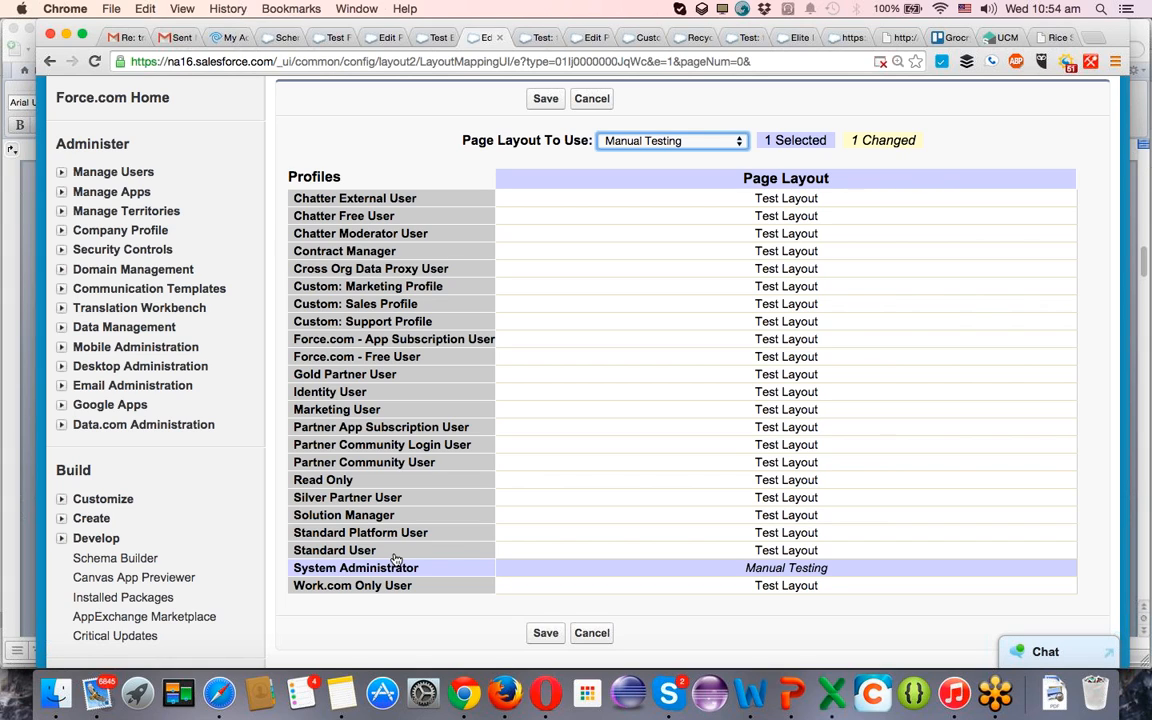
# Assign Manual Testing to the profiles from Contract Manager through Partner App Subscription User and save the layout assignments.
pyautogui.click(372, 446)
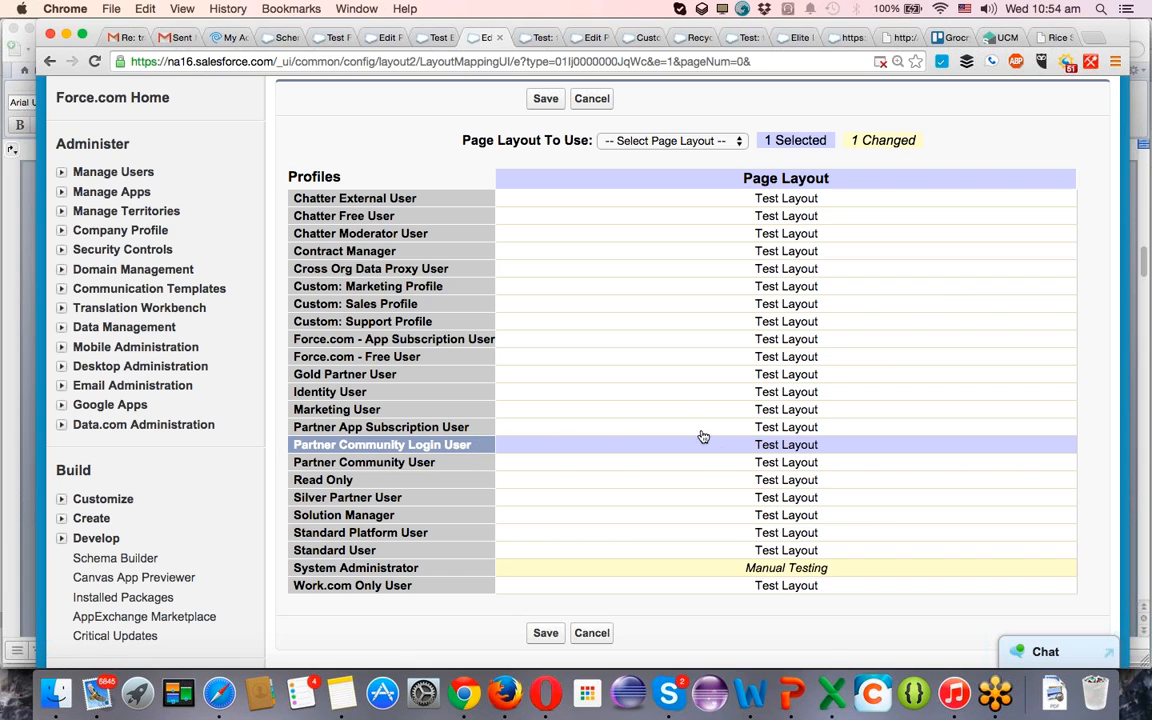
pyautogui.click(765, 467)
pyautogui.click(765, 428)
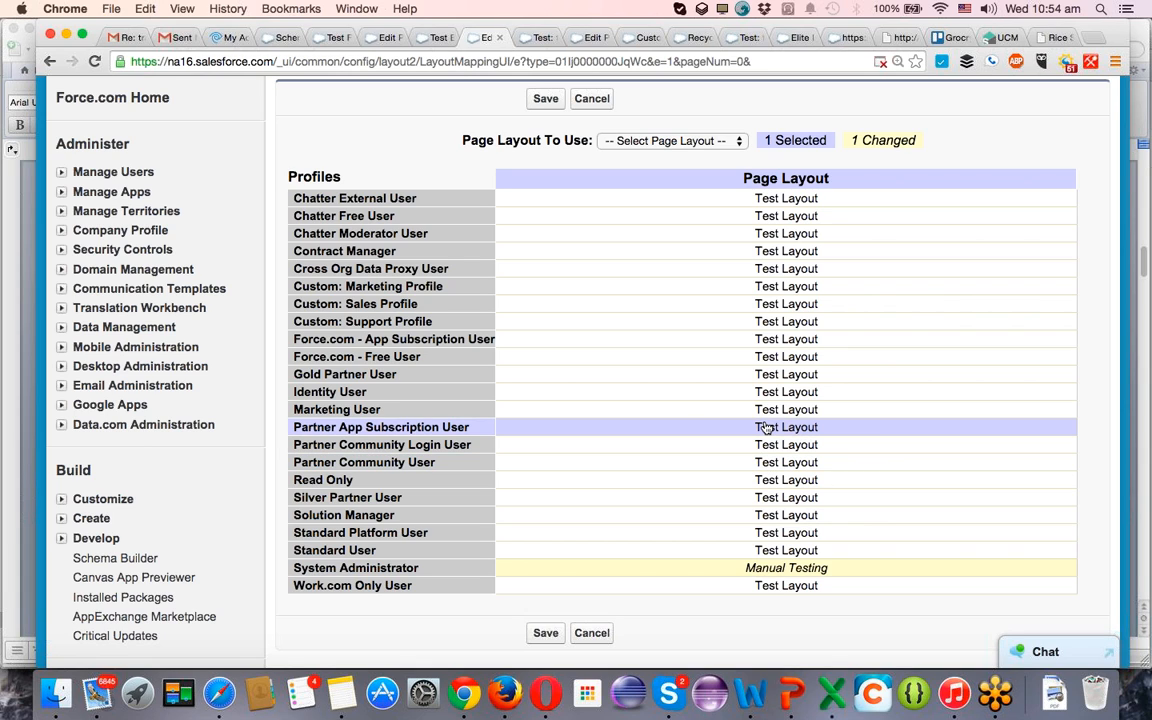
pyautogui.moveTo(765, 428); pyautogui.dragTo(688, 242)
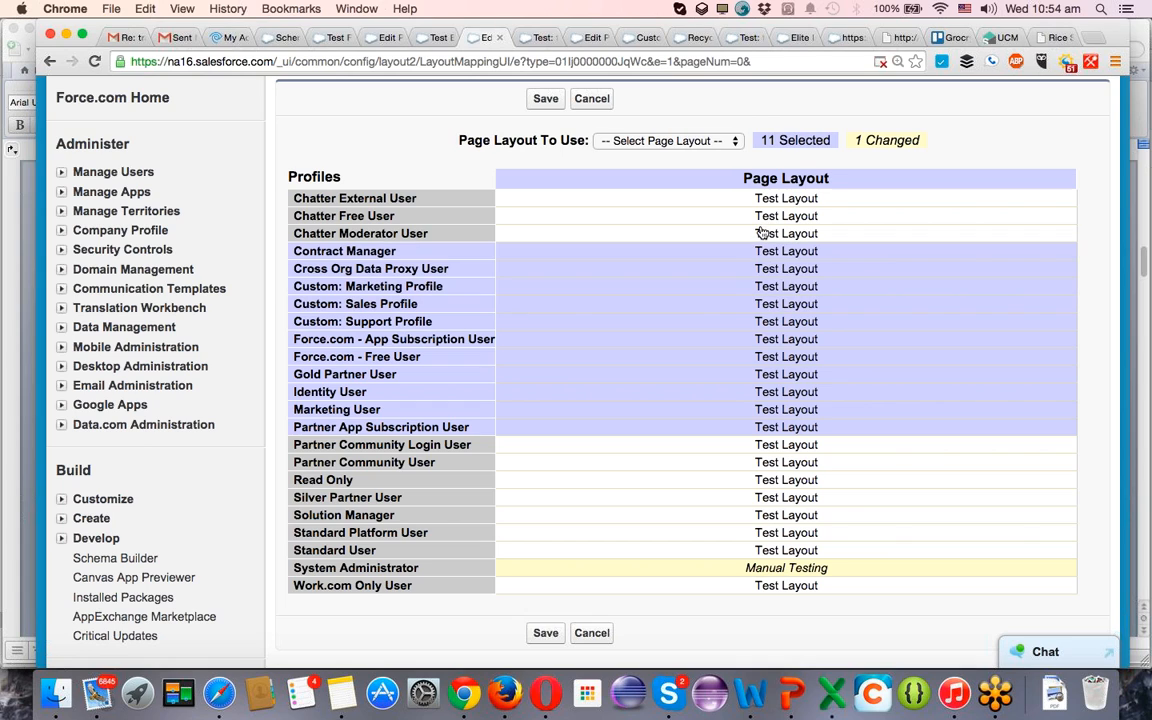
pyautogui.click(660, 141)
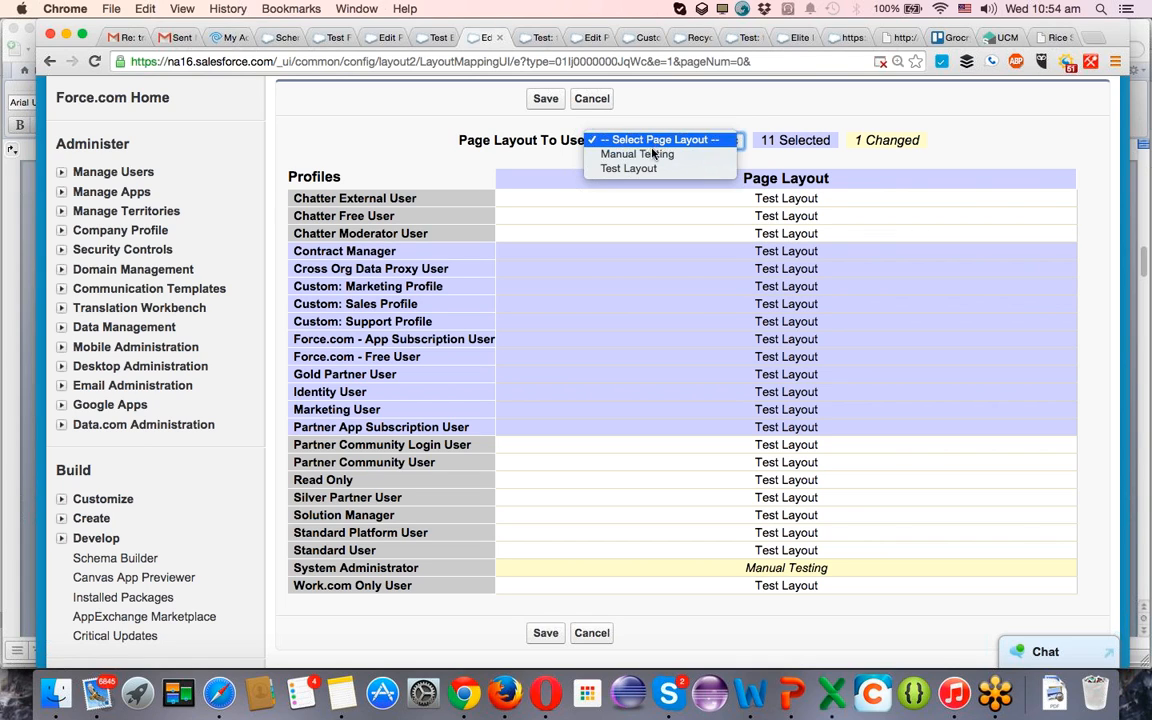
pyautogui.click(652, 155)
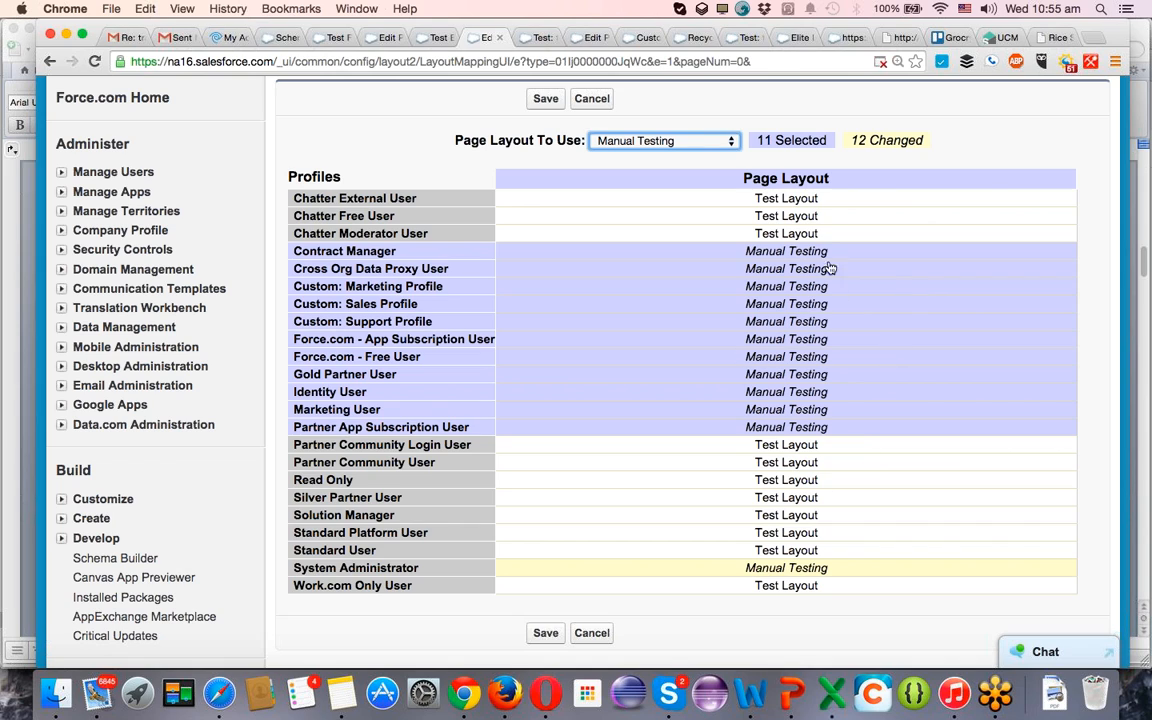
pyautogui.click(546, 634)
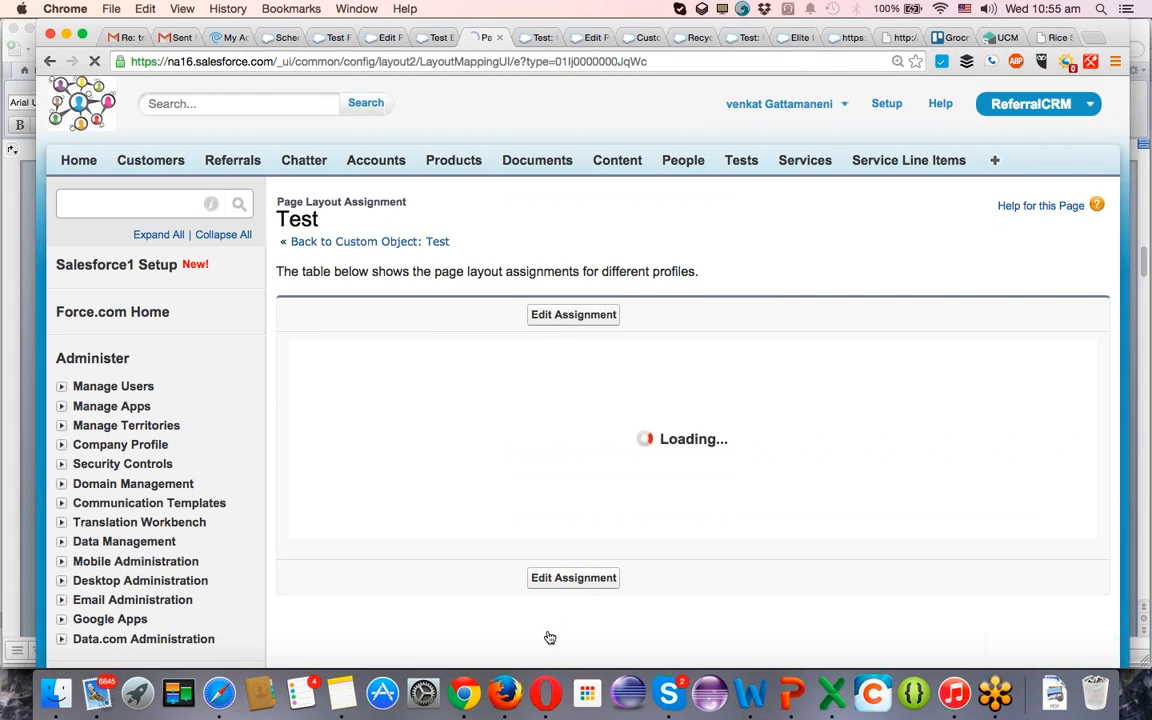
# Open the page layout editor from the test23 1 record and move the Active field below Service1 in the Information section.
pyautogui.click(537, 38)
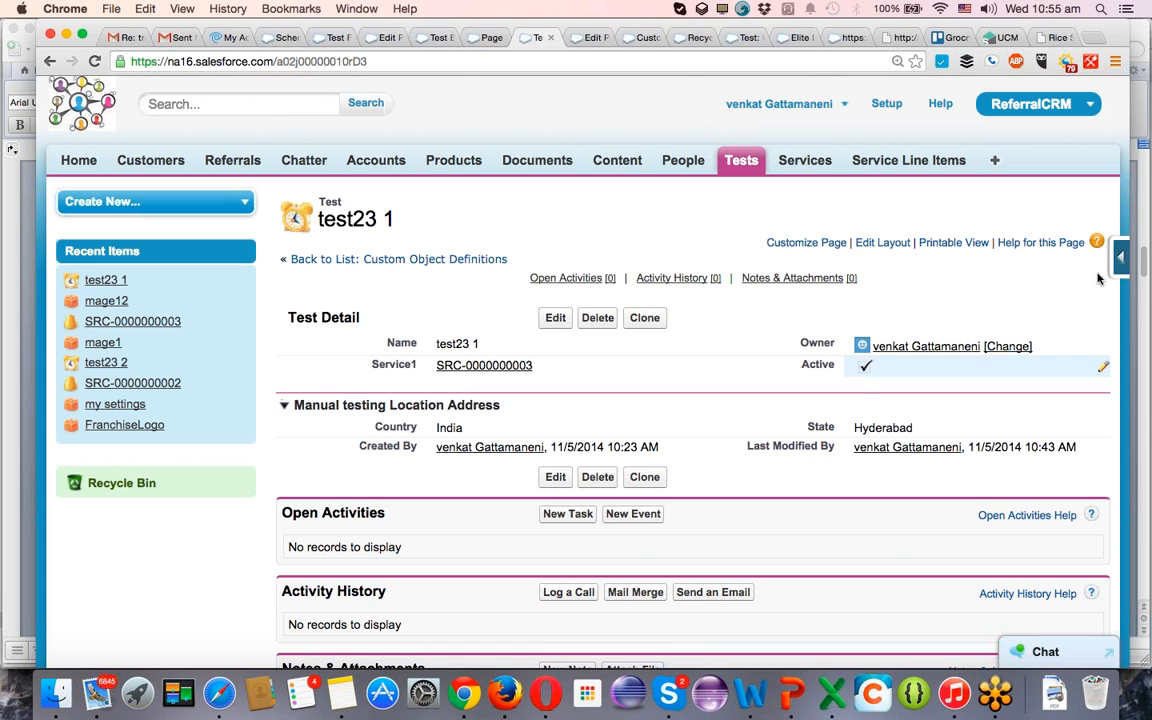
pyautogui.moveTo(1121, 259)
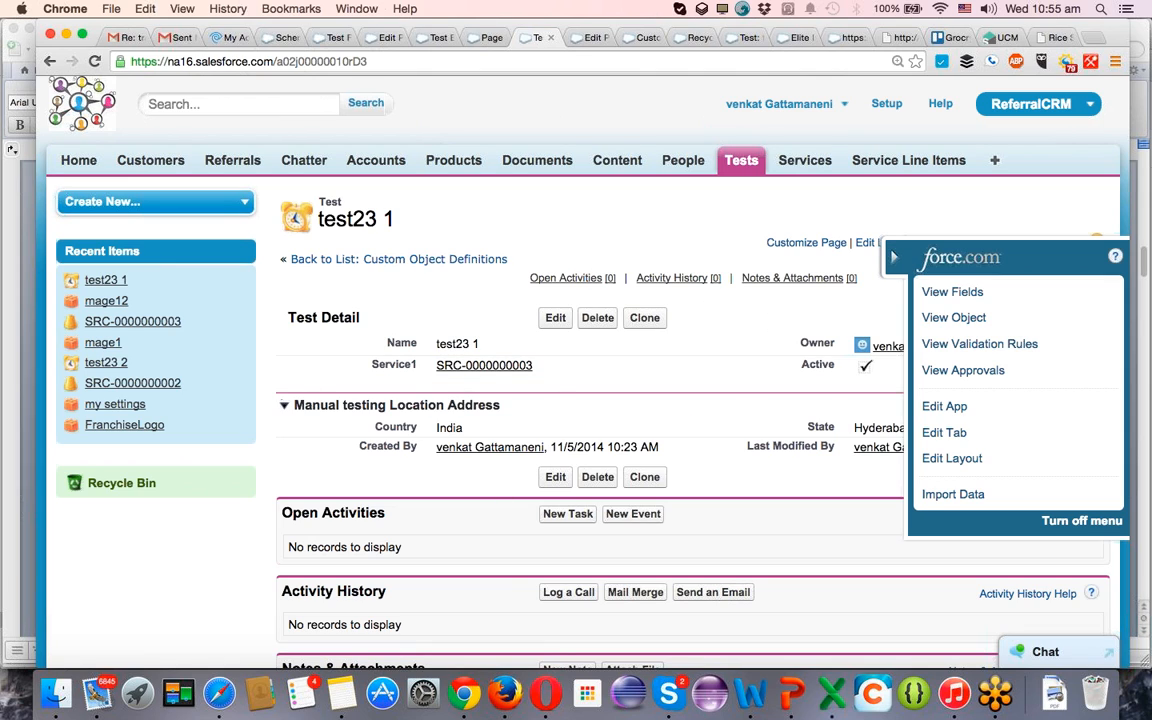
pyautogui.click(935, 459)
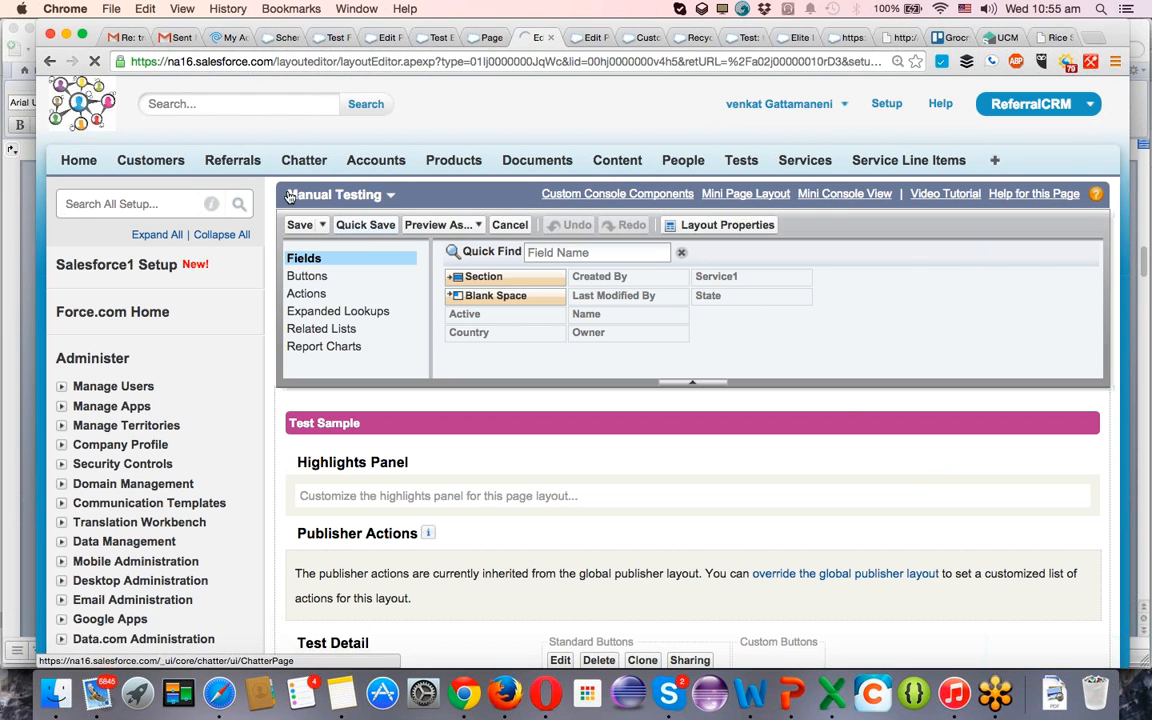
pyautogui.scroll(-5, 607, 325)
pyautogui.scroll(-3, 607, 325)
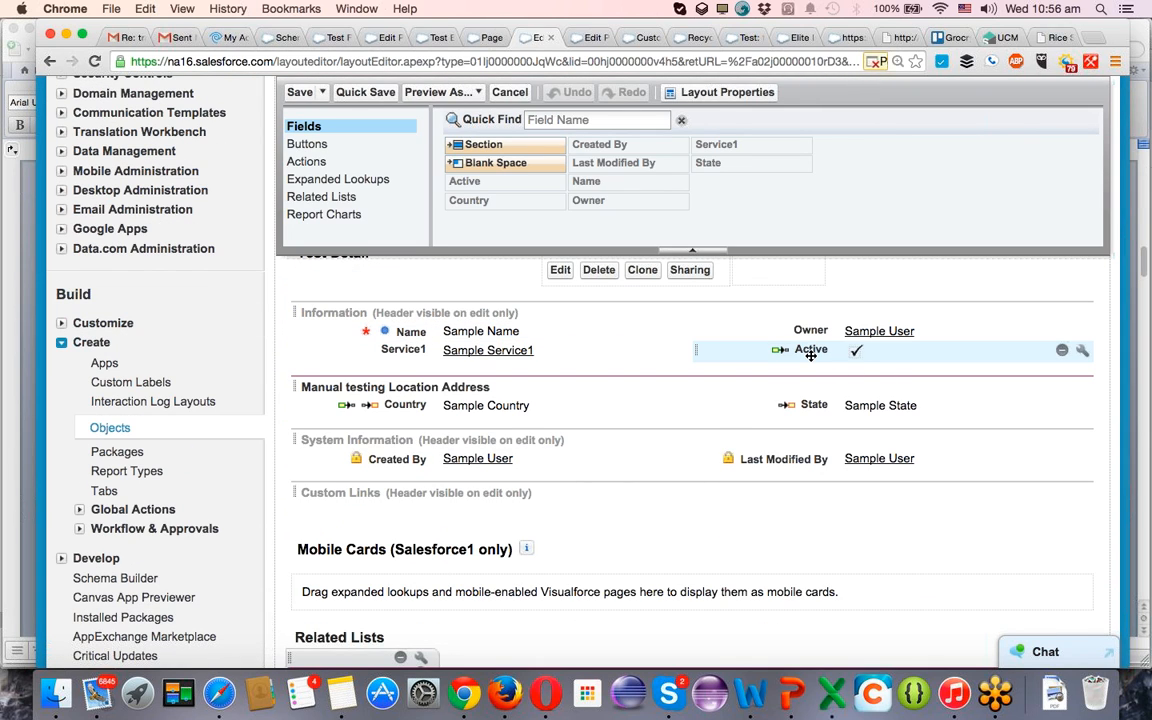
pyautogui.moveTo(812, 352); pyautogui.dragTo(512, 362)
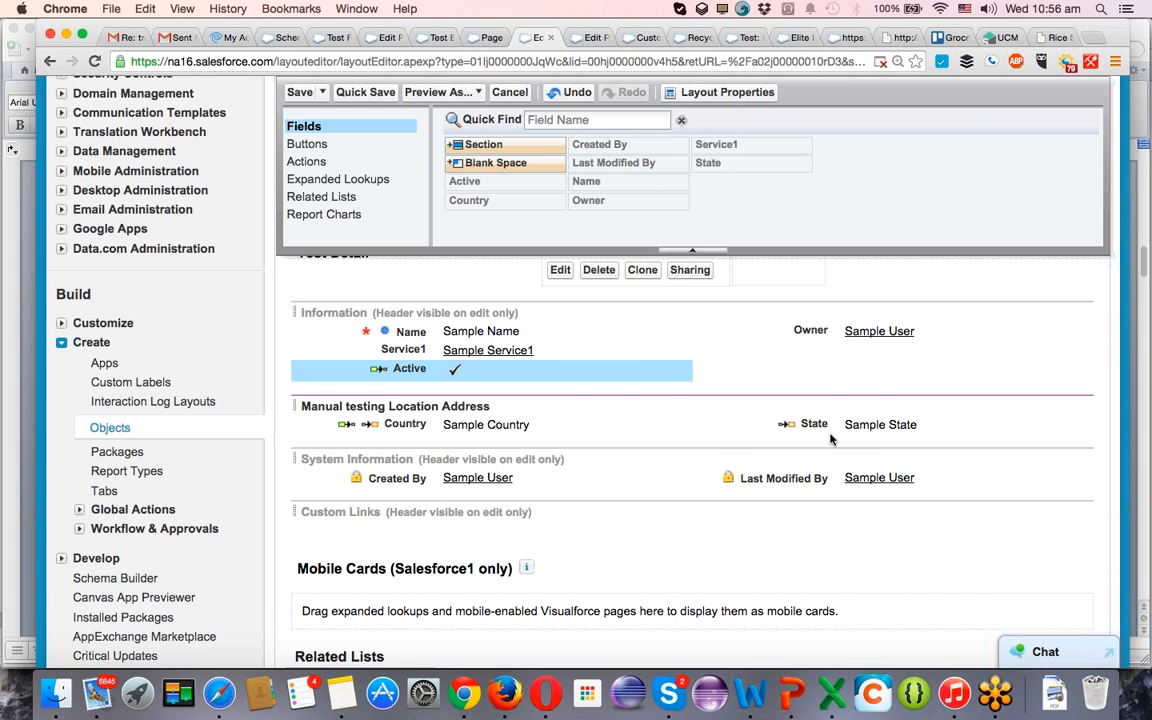
# Move State below Country and set the Manual testing Location Address section to a 1-Column layout.
pyautogui.moveTo(764, 440); pyautogui.dragTo(452, 407)
pyautogui.doubleClick(452, 408)
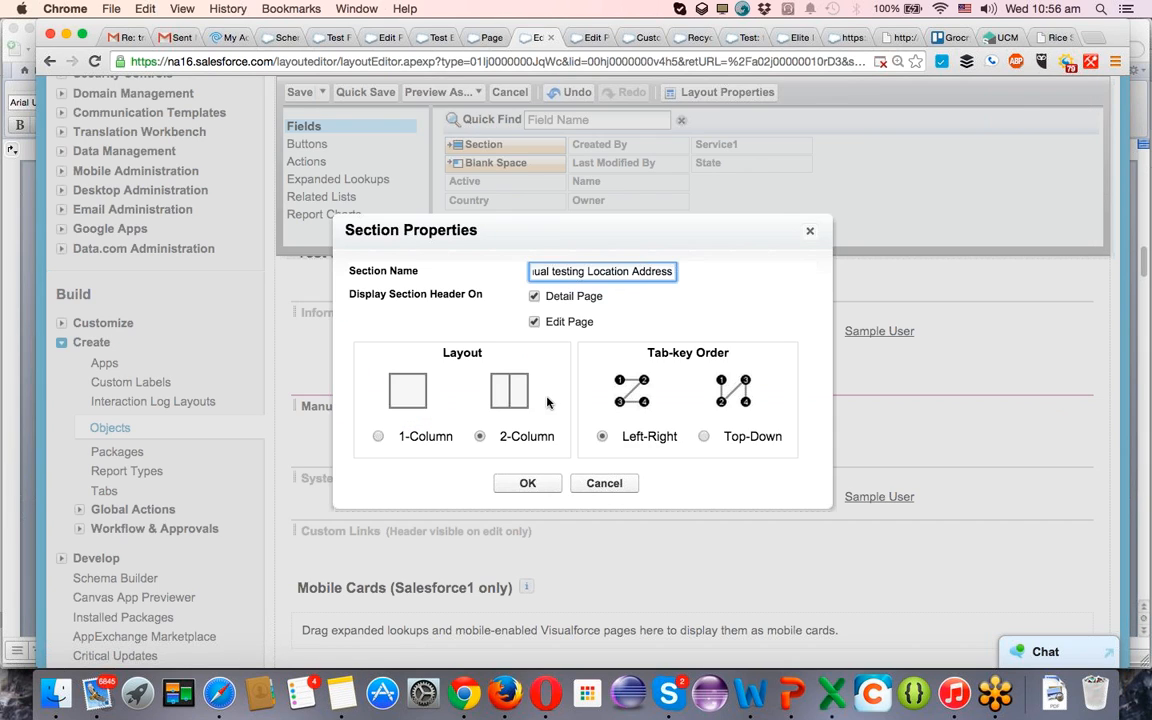
pyautogui.click(378, 437)
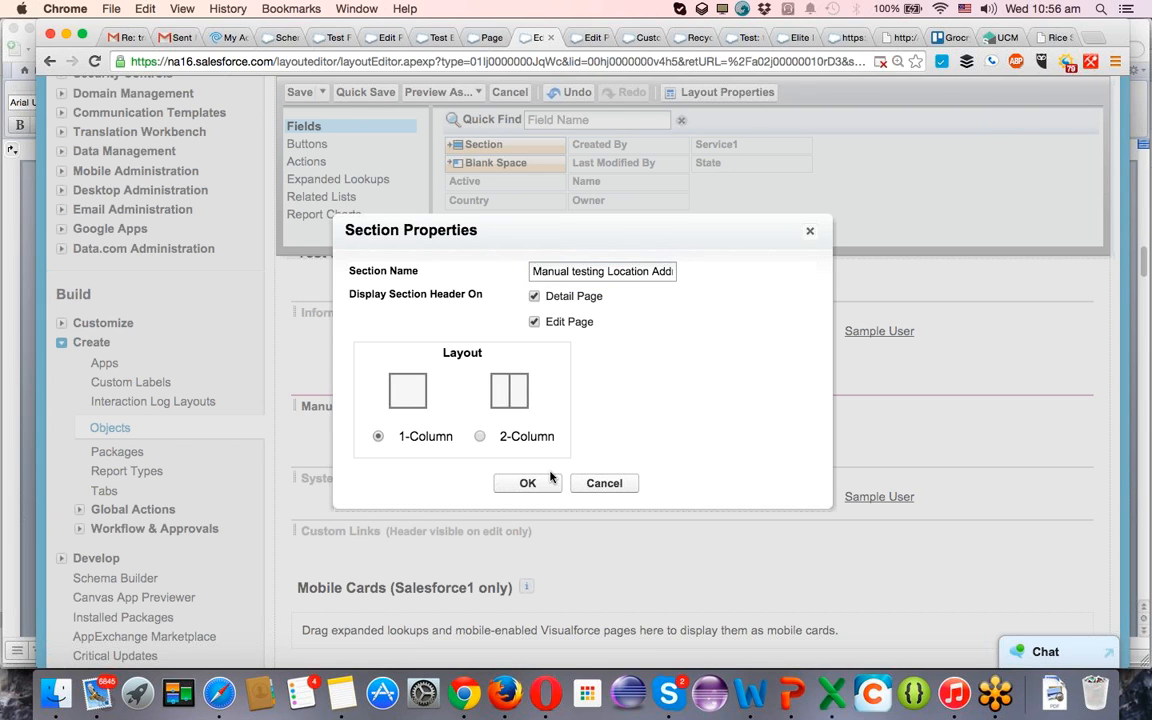
pyautogui.click(525, 482)
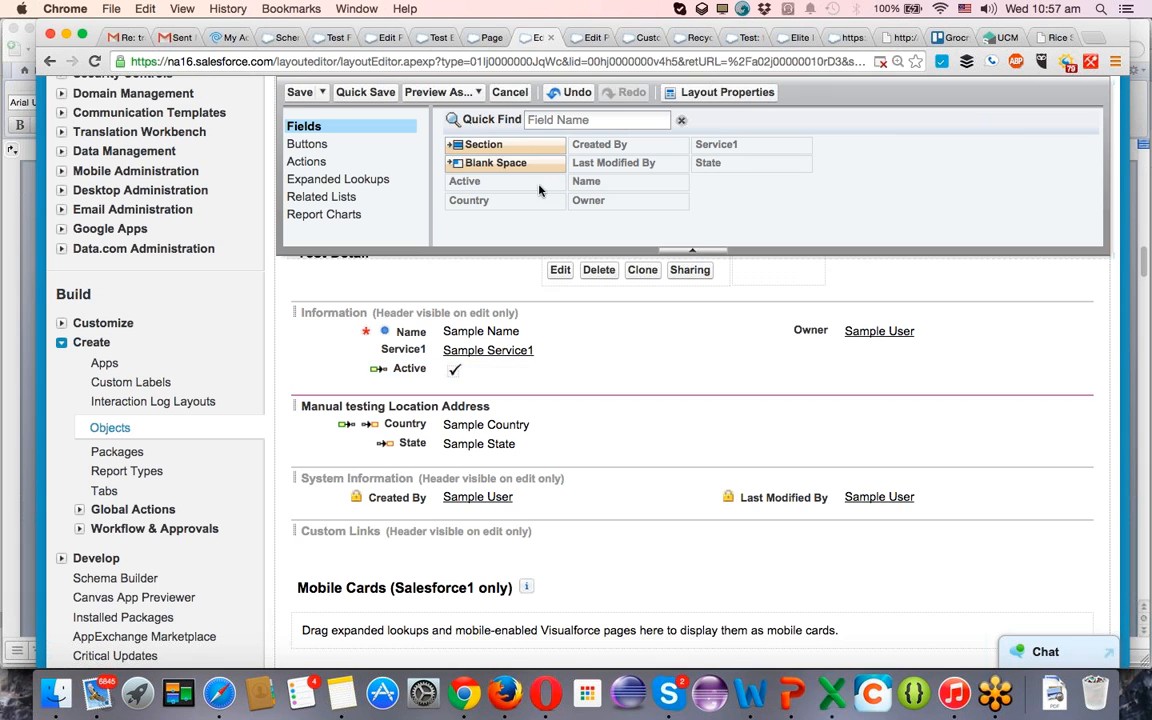
# Save the edited Manual Testing layout and return to the test23 1 record.
pyautogui.scroll(2, 521, 340)
pyautogui.scroll(1, 521, 340)
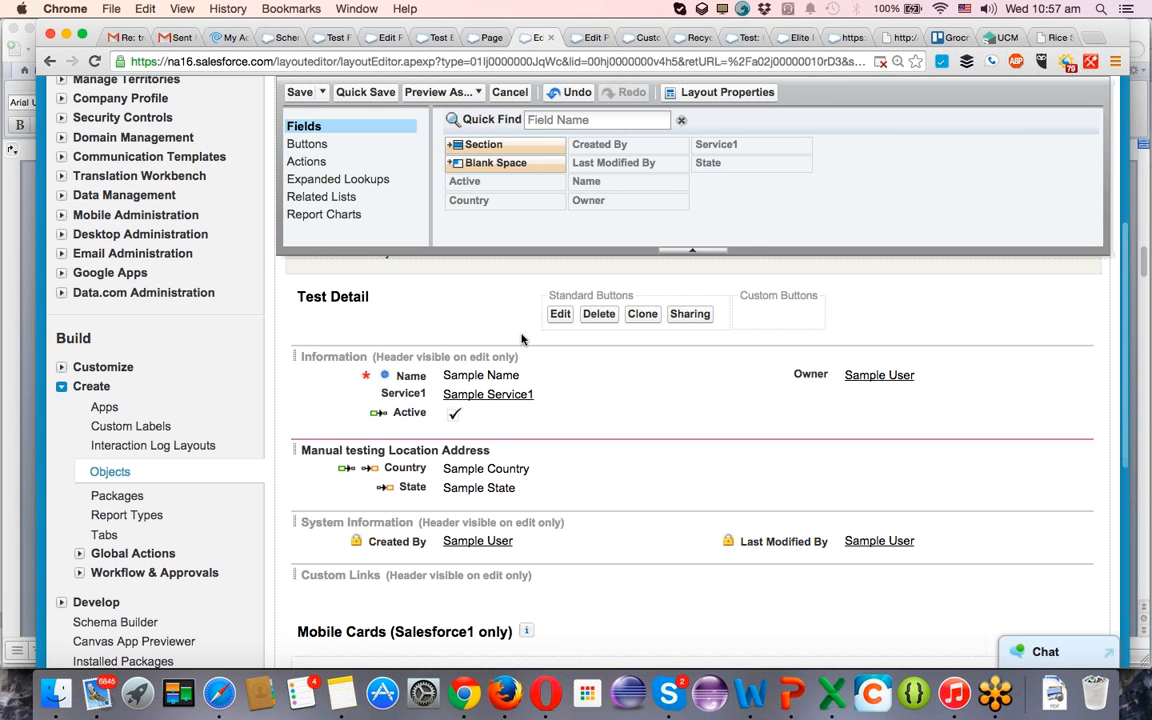
pyautogui.scroll(4, 521, 340)
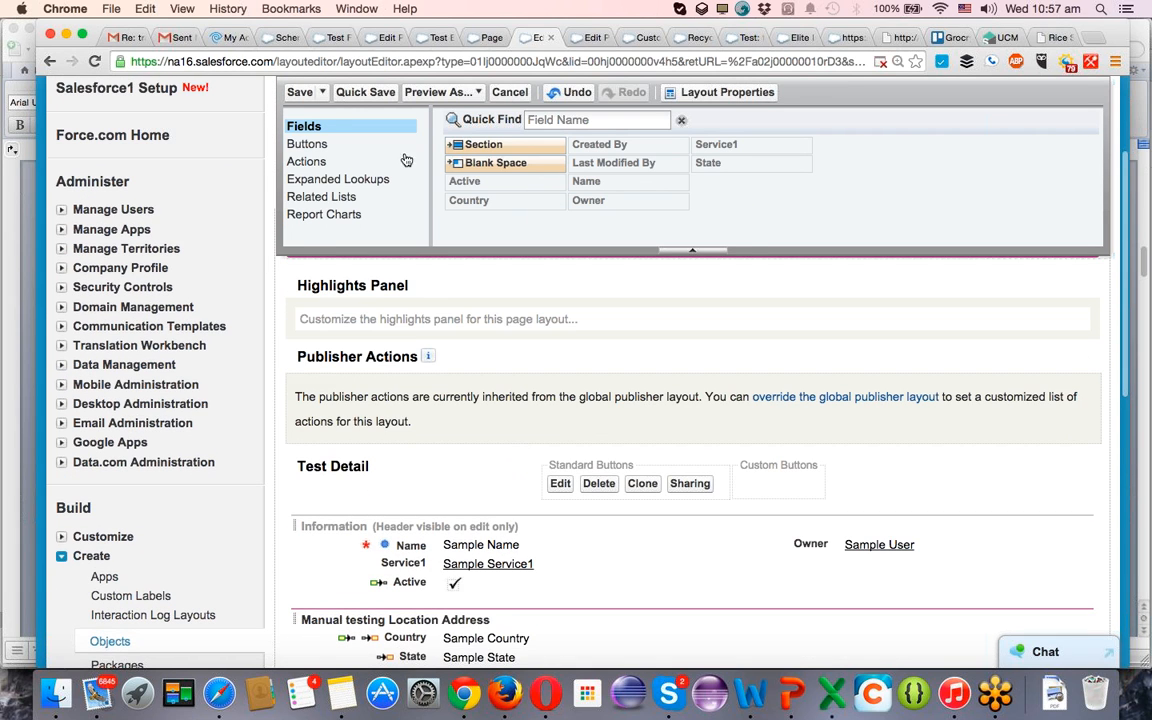
pyautogui.click(298, 94)
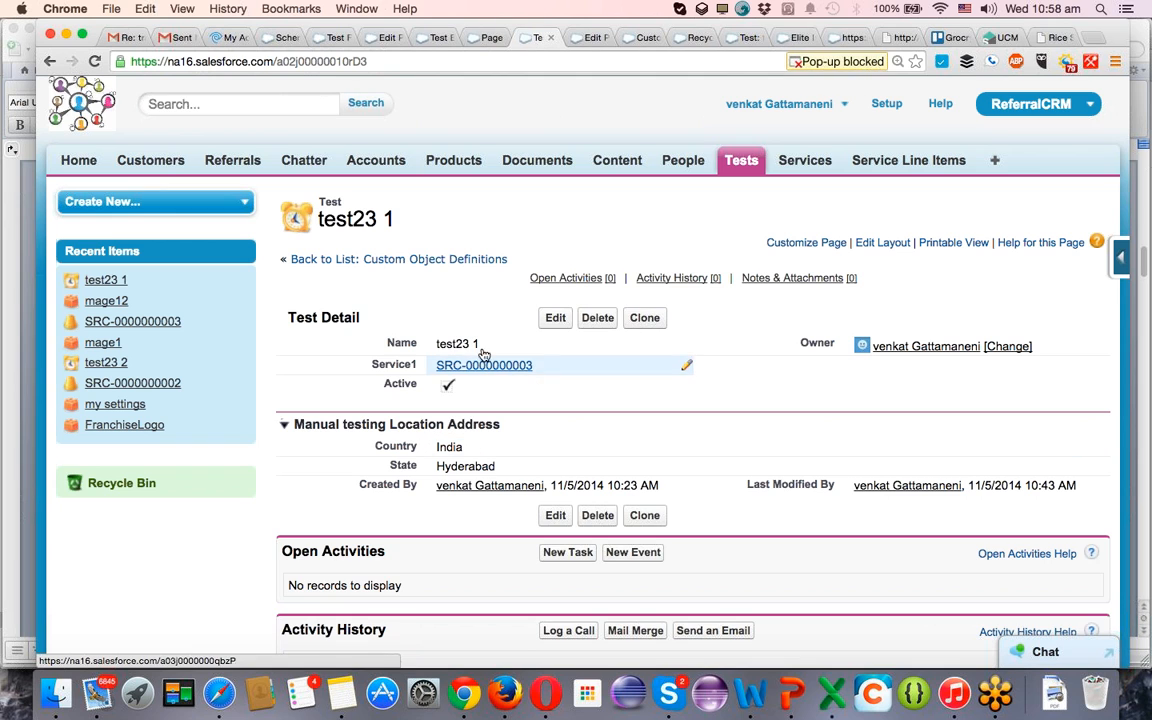
# Return to the page layout assignments, assign Test Layout to the System Administrator profile and save.
pyautogui.click(480, 37)
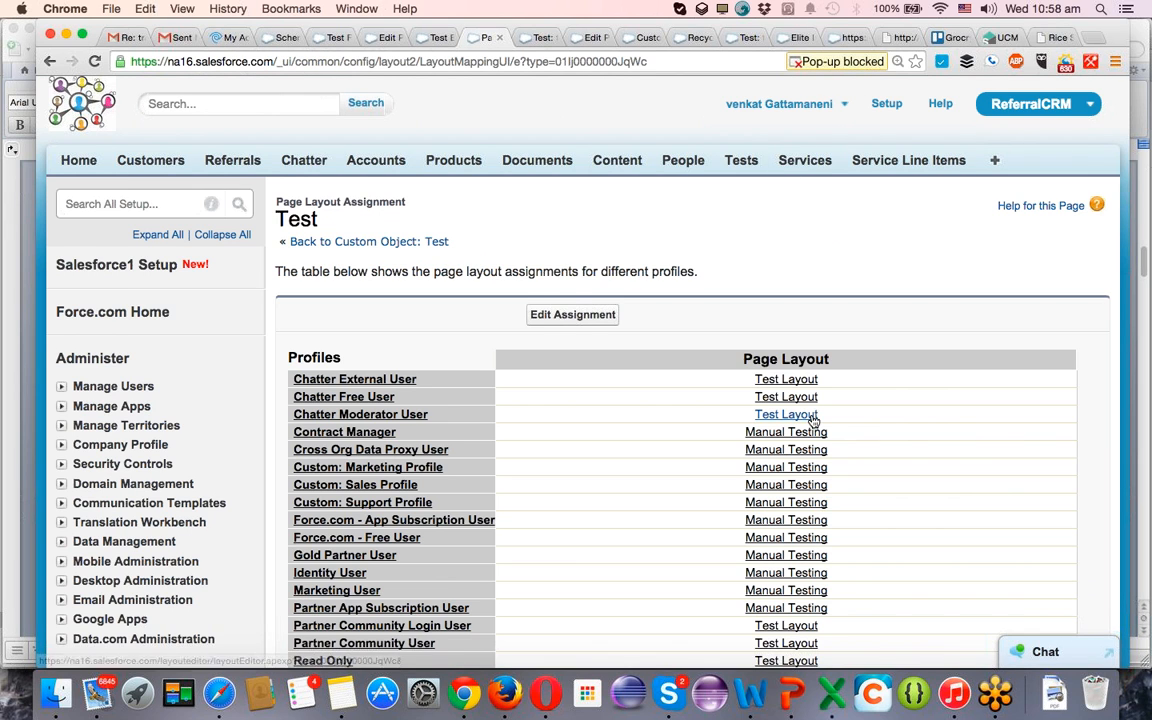
pyautogui.scroll(-5, 790, 416)
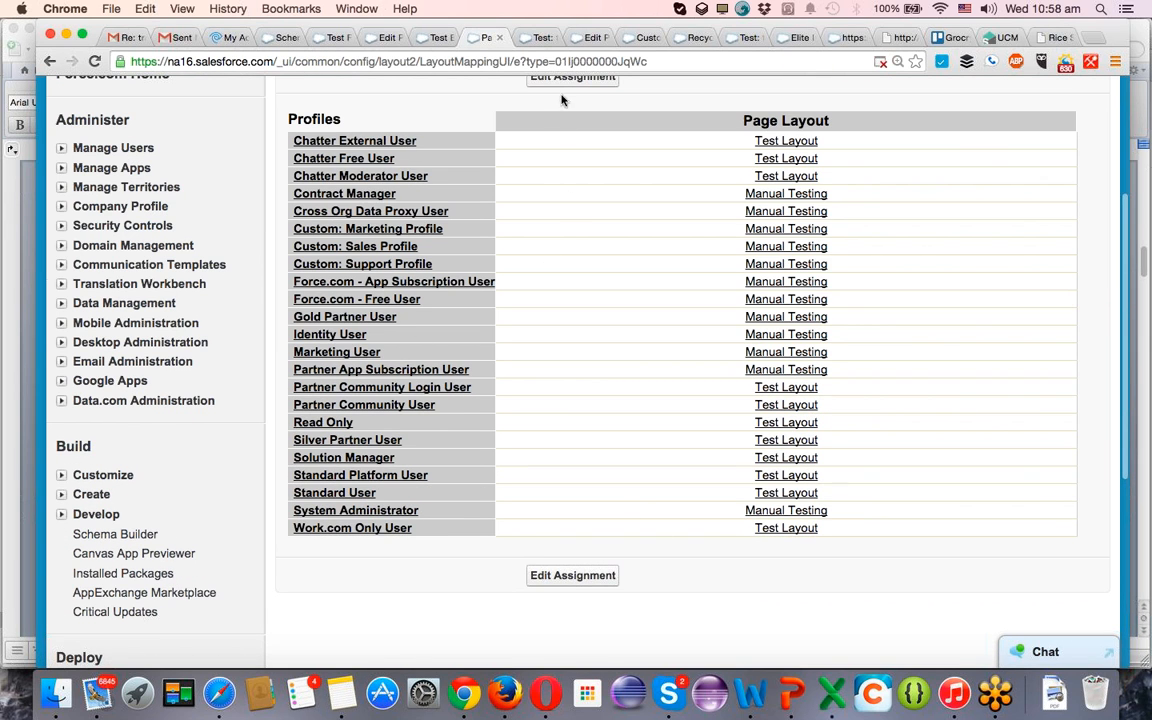
pyautogui.click(561, 84)
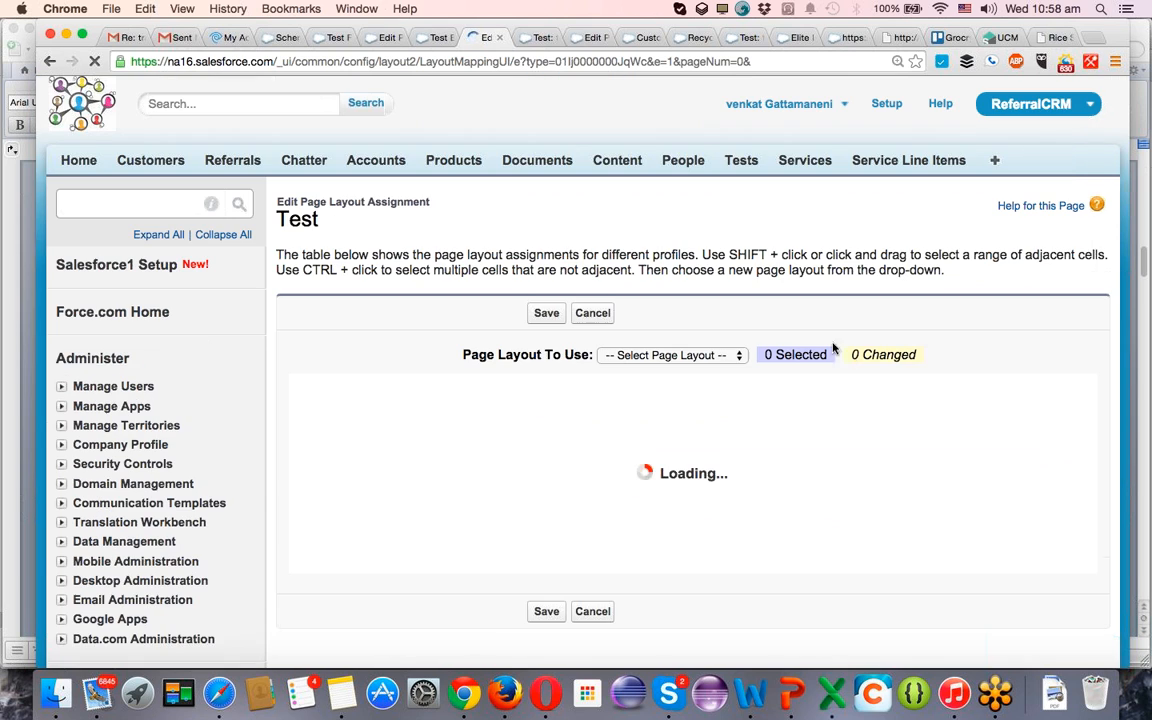
pyautogui.scroll(-2, 780, 375)
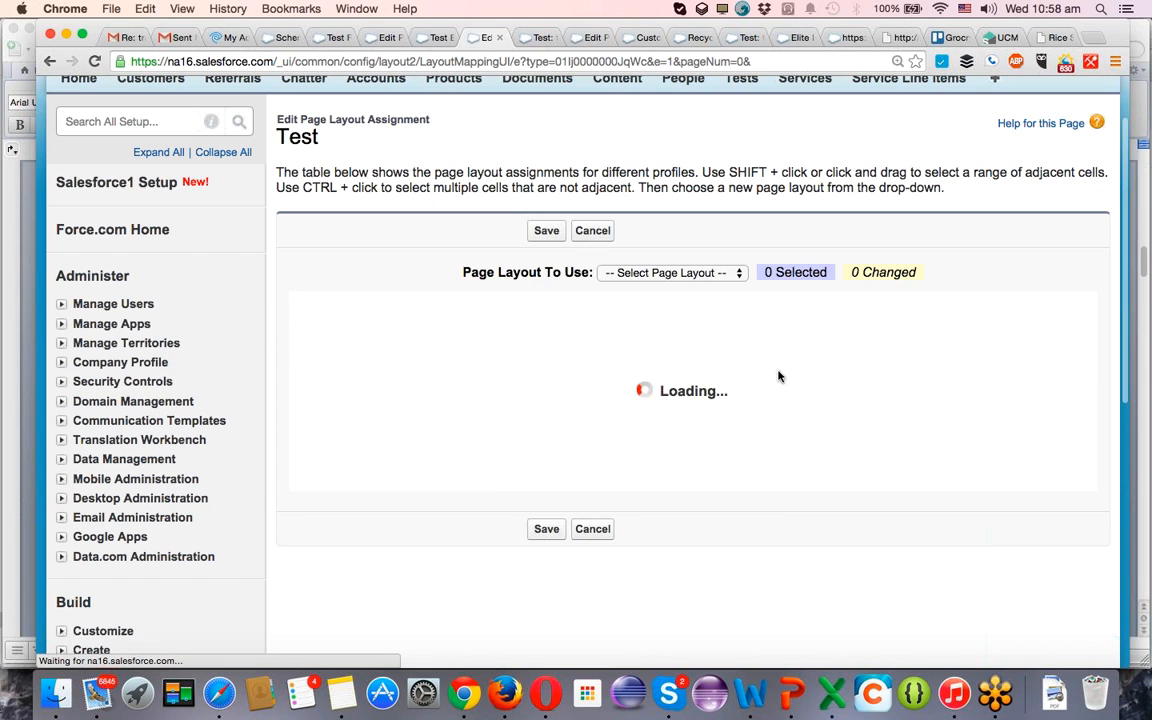
pyautogui.scroll(-4, 810, 470)
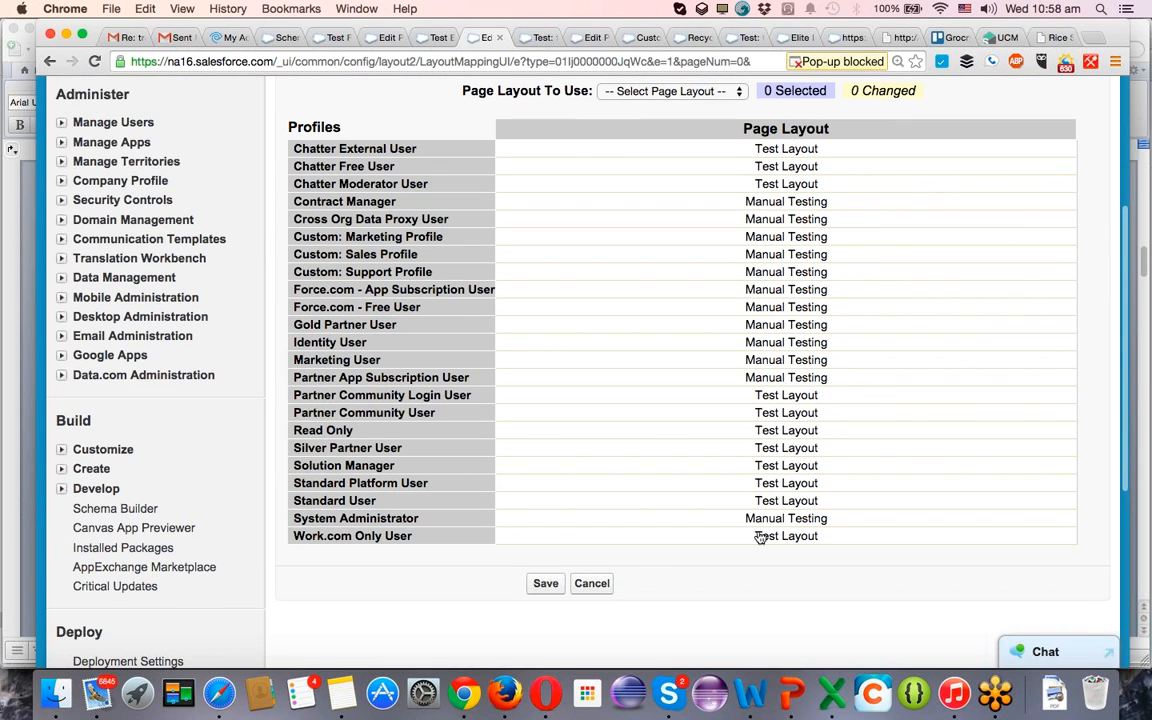
pyautogui.click(741, 520)
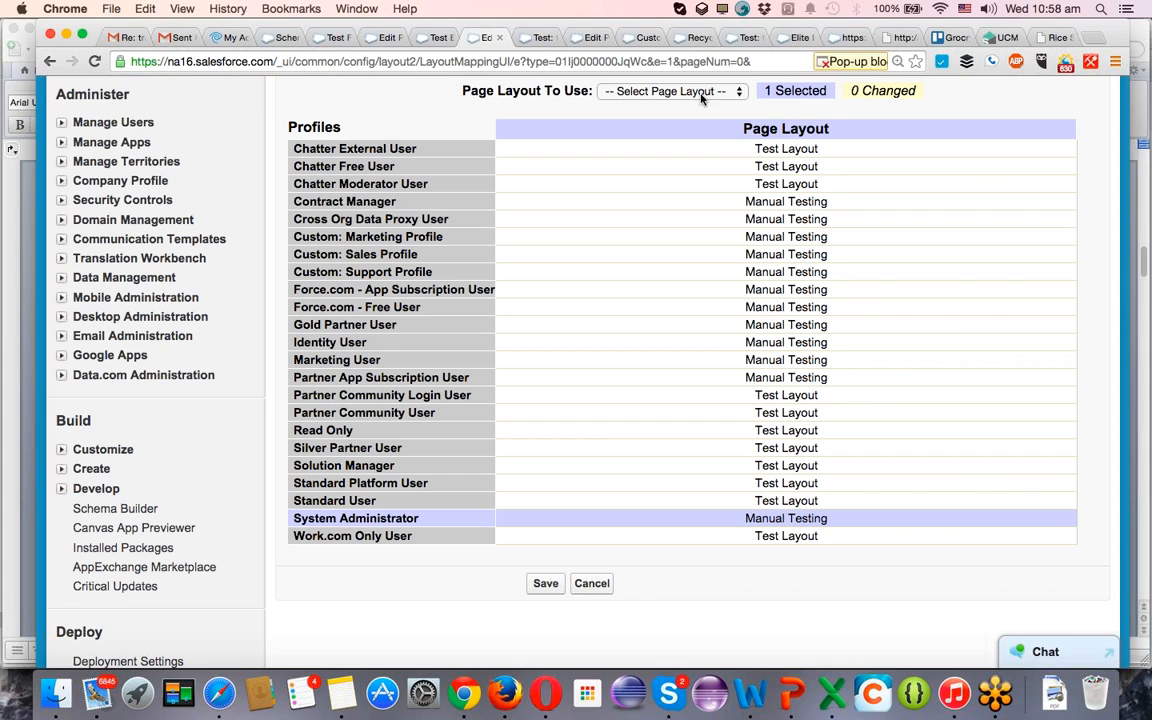
pyautogui.click(672, 91)
pyautogui.click(679, 118)
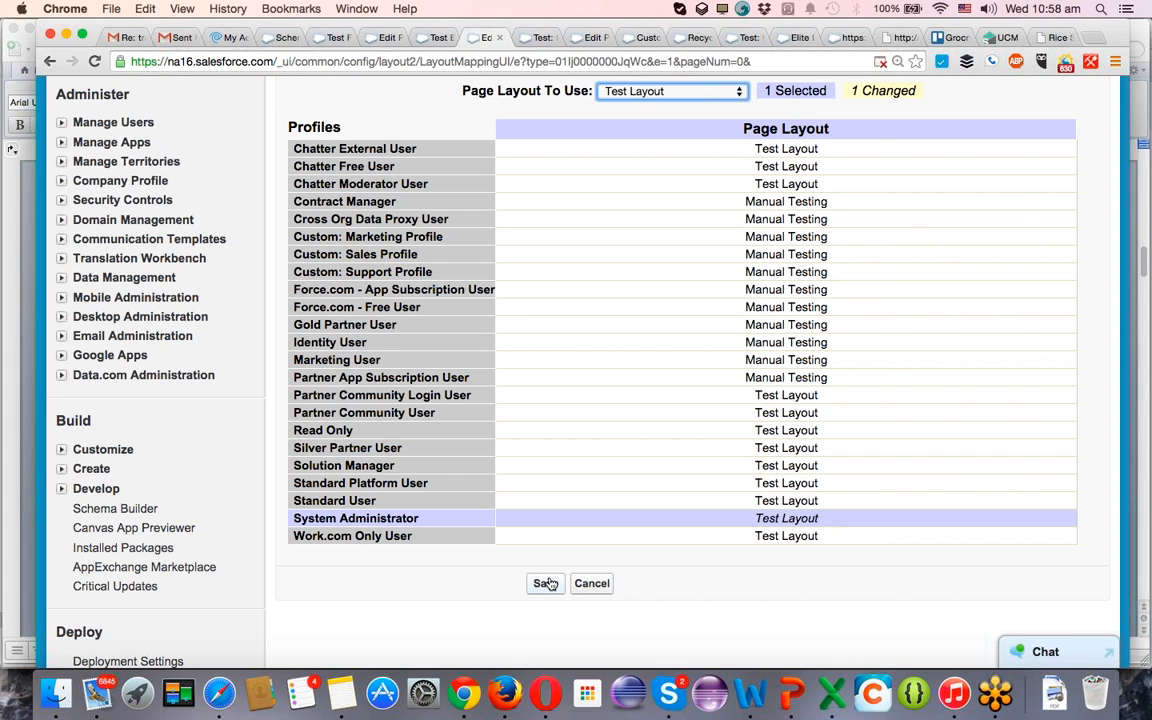
pyautogui.click(545, 583)
pyautogui.click(536, 38)
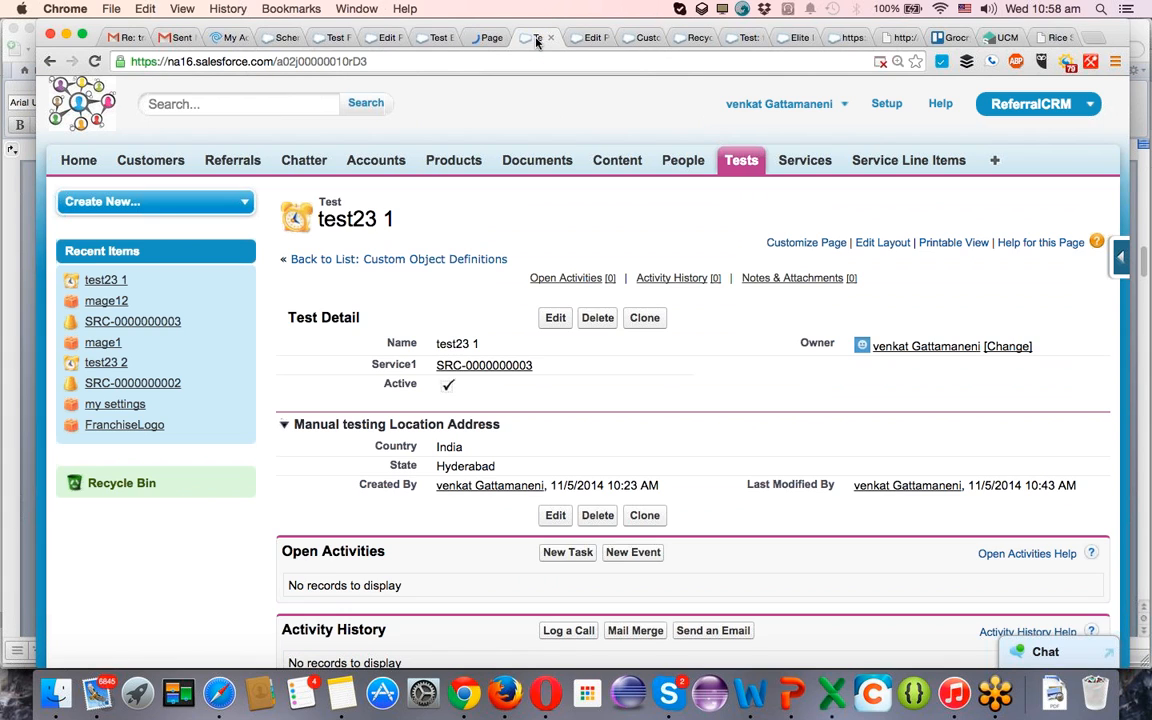
pyautogui.click(490, 39)
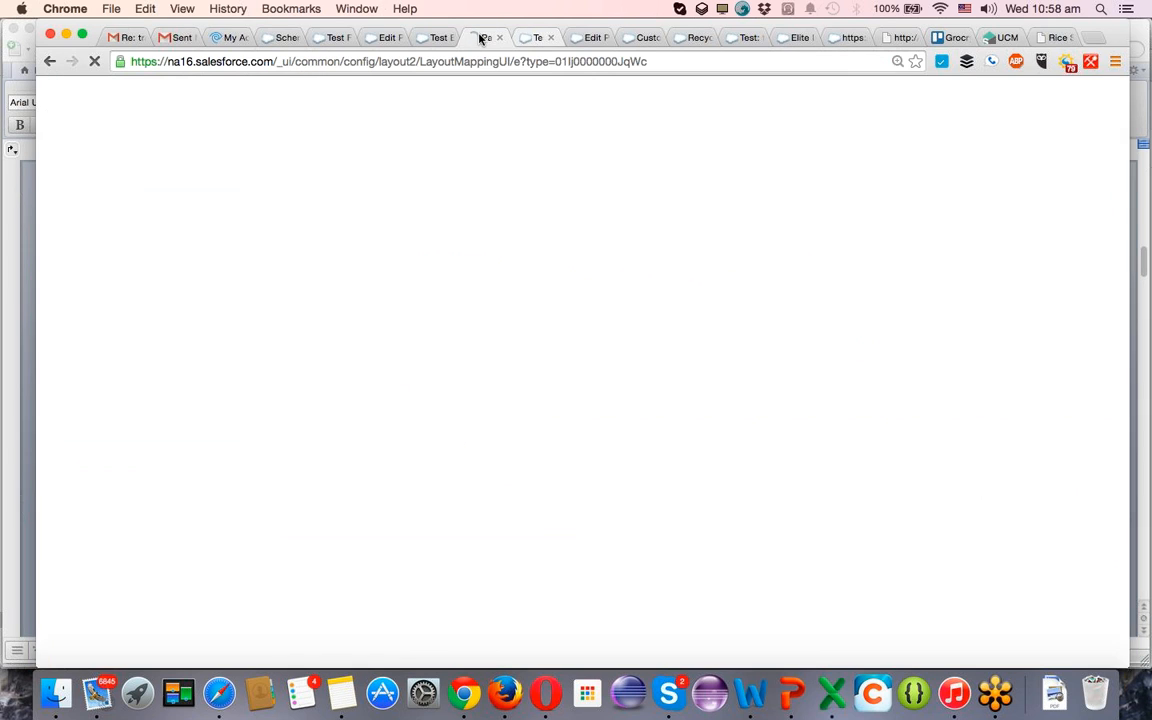
# Check the profiles' page layout assignments, return to the test23 1 record and expand its Address section.
pyautogui.scroll(-5, 728, 329)
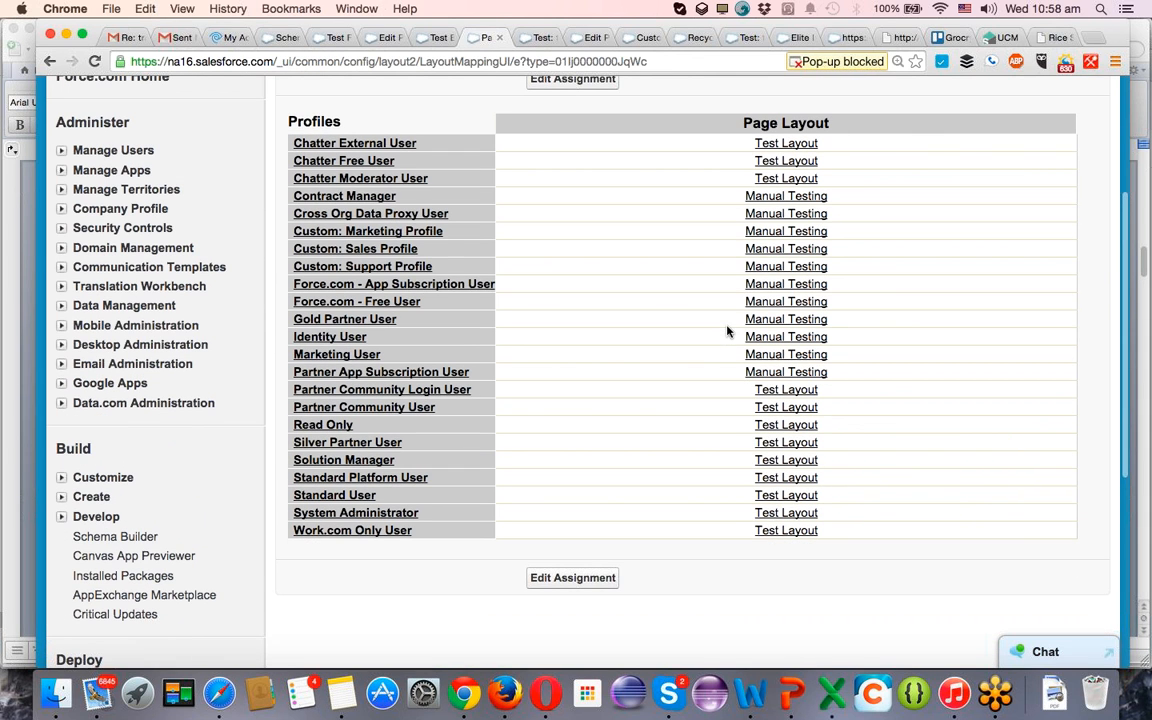
pyautogui.click(538, 38)
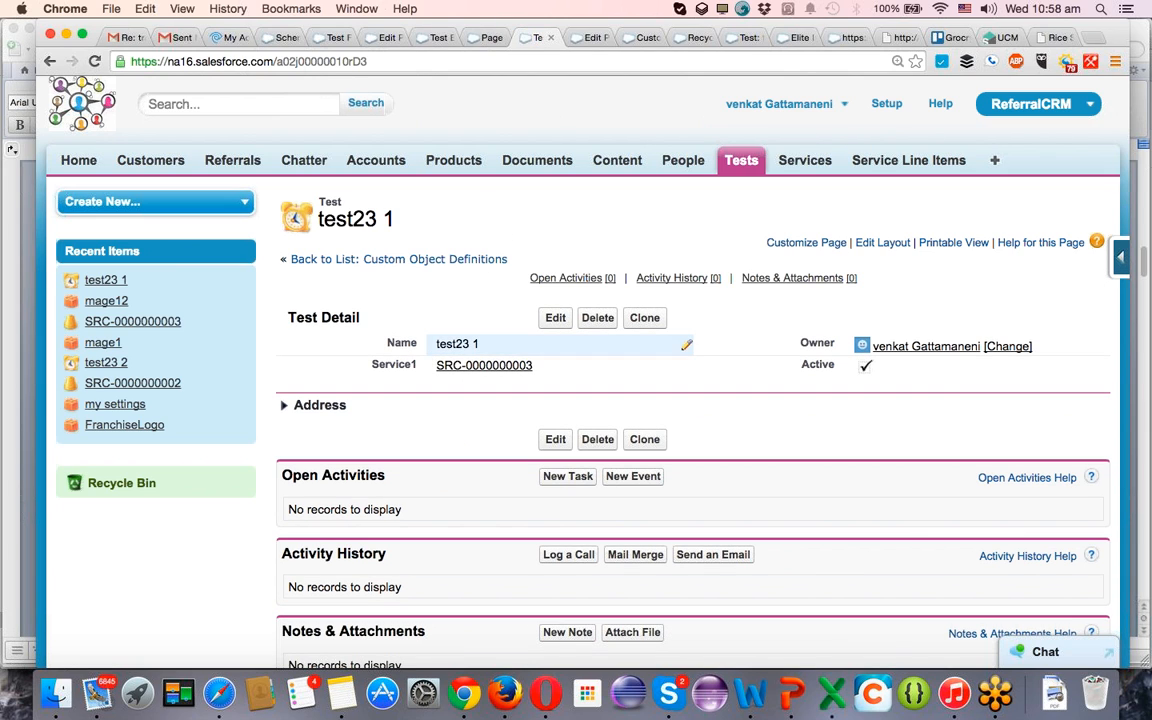
pyautogui.click(283, 407)
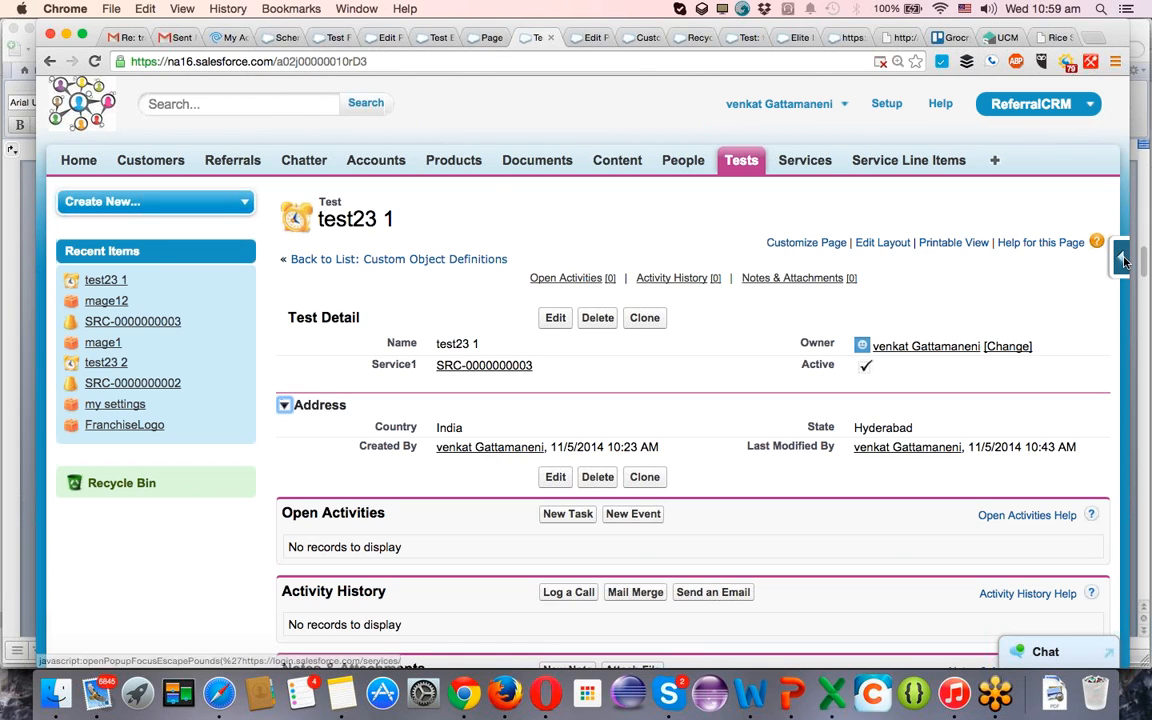
pyautogui.moveTo(1120, 254)
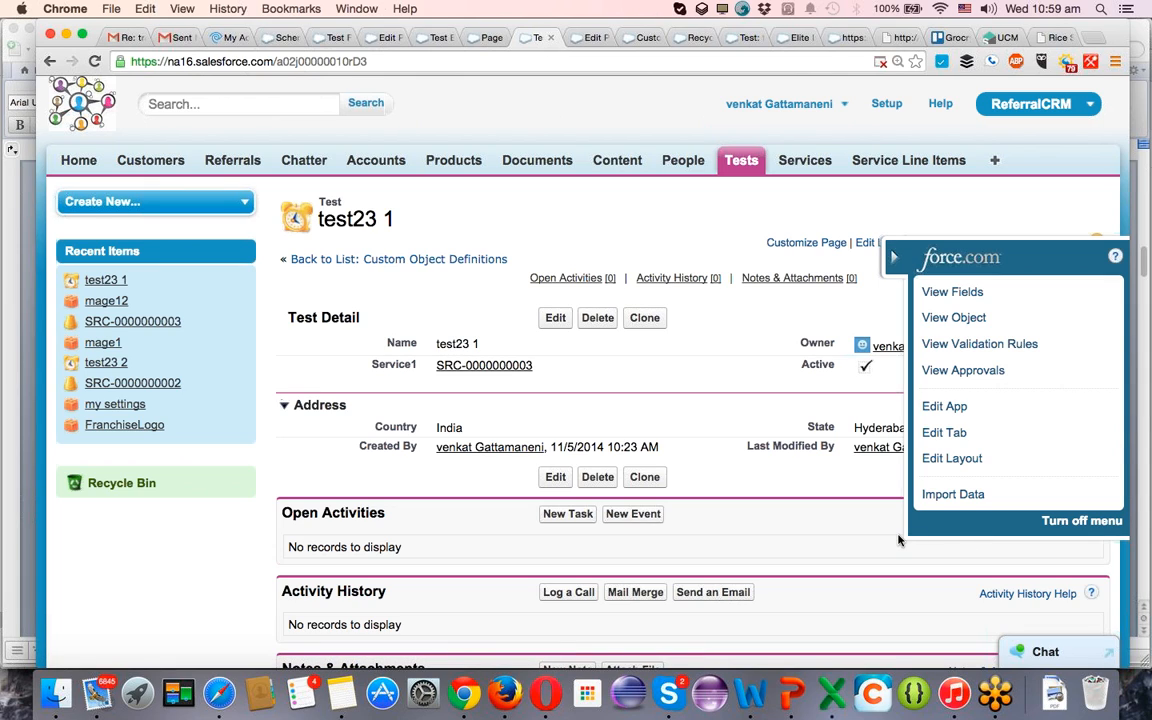
# Close the unneeded browser tabs, including the AppExchange listing, and return to the test23 1 record.
pyautogui.click(701, 40)
pyautogui.click(704, 40)
pyautogui.click(704, 40)
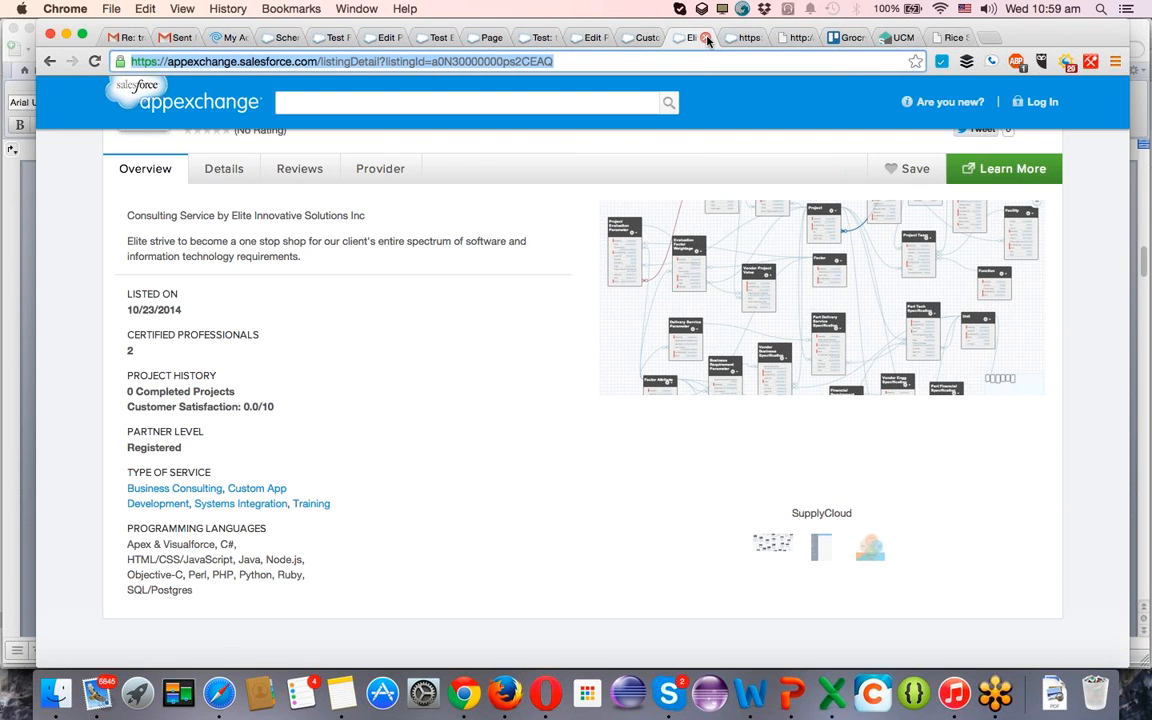
pyautogui.click(707, 40)
pyautogui.click(570, 39)
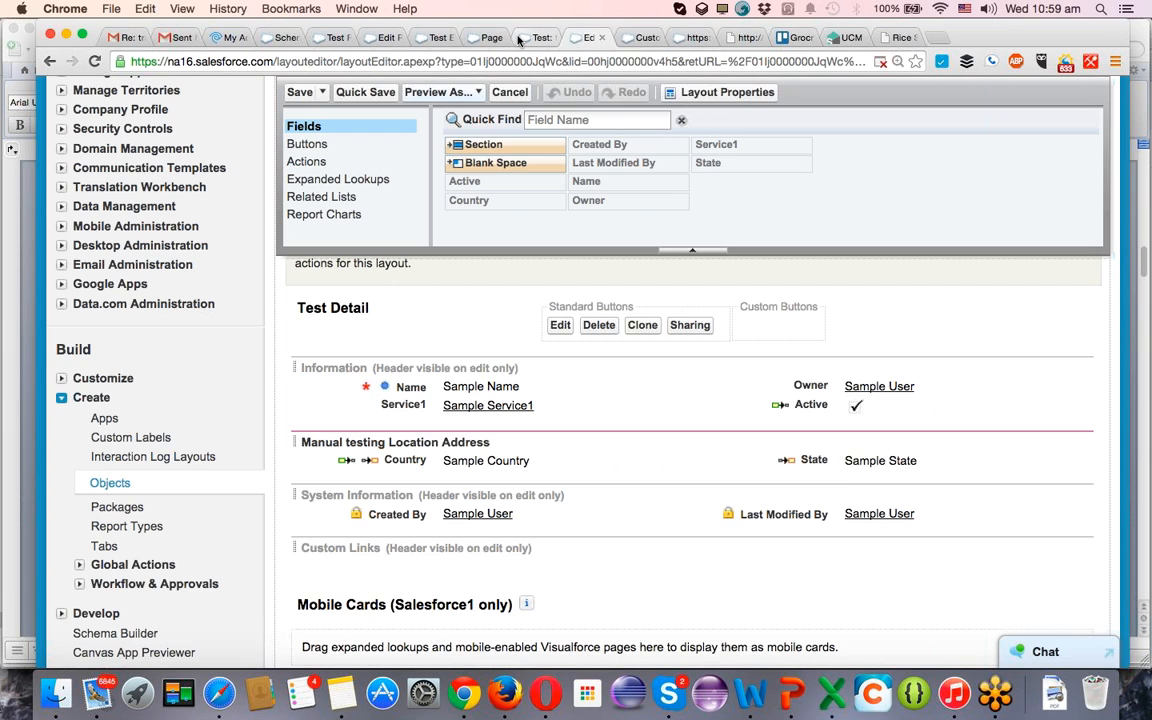
pyautogui.click(519, 40)
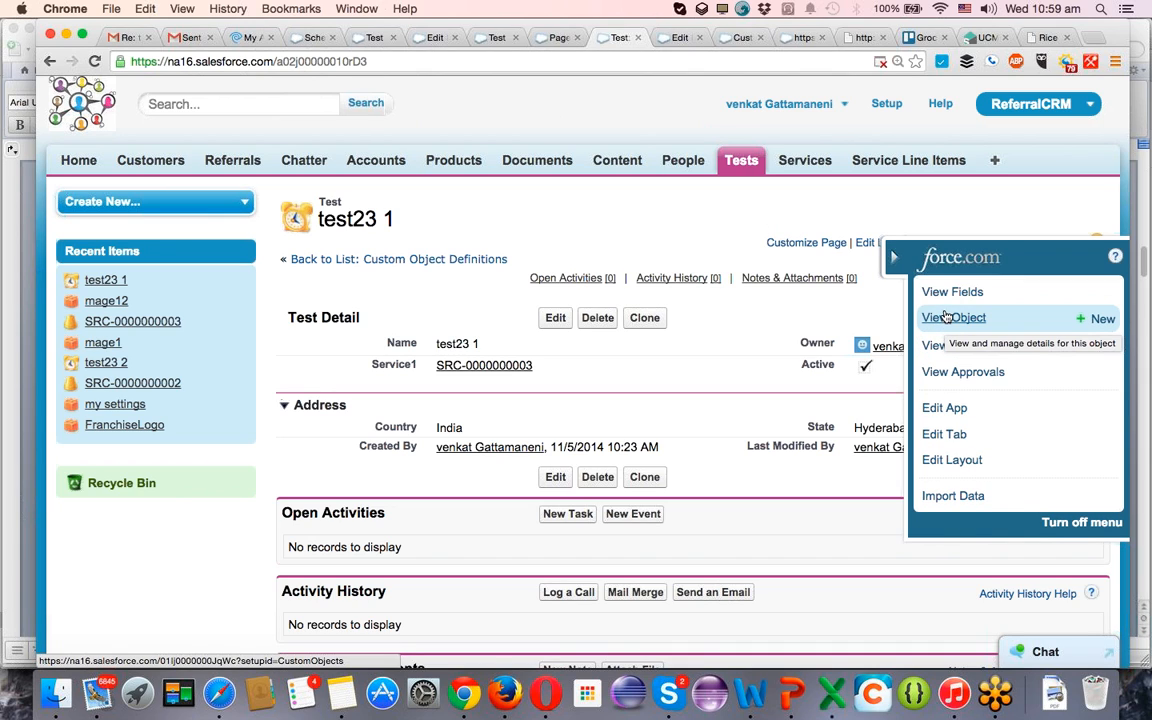
# Open the Test custom object's definition from the custom objects list in Setup.
pyautogui.click(887, 106)
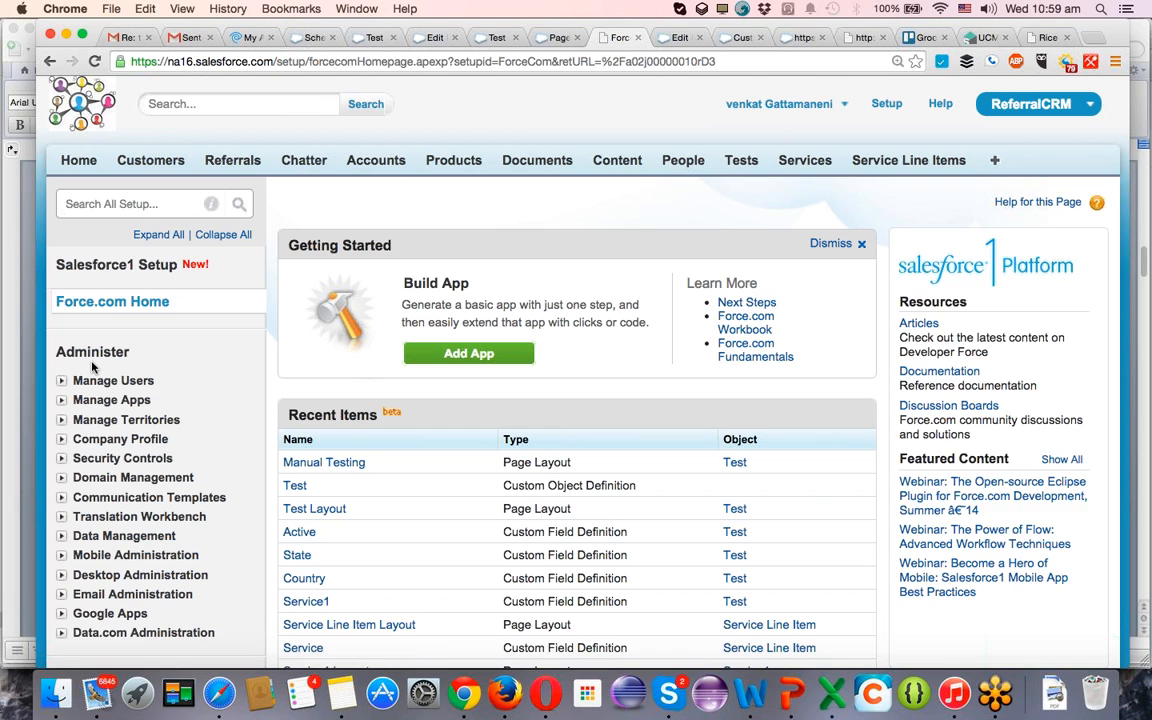
pyautogui.scroll(-5, 70, 420)
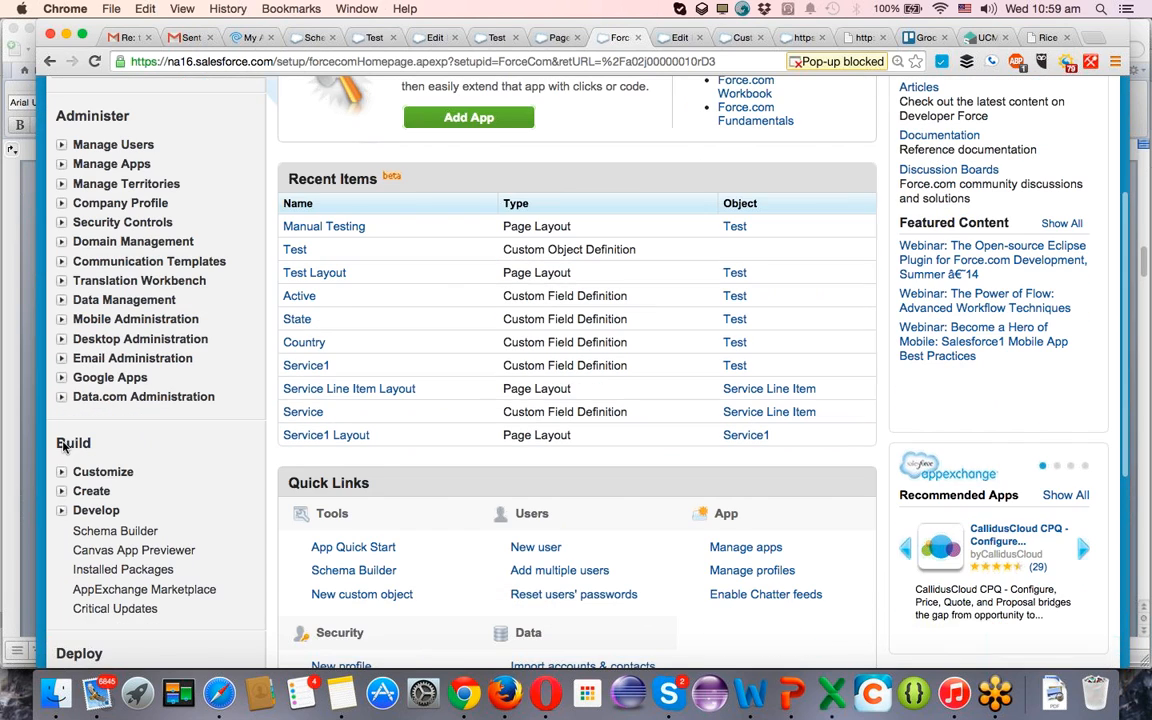
pyautogui.click(62, 492)
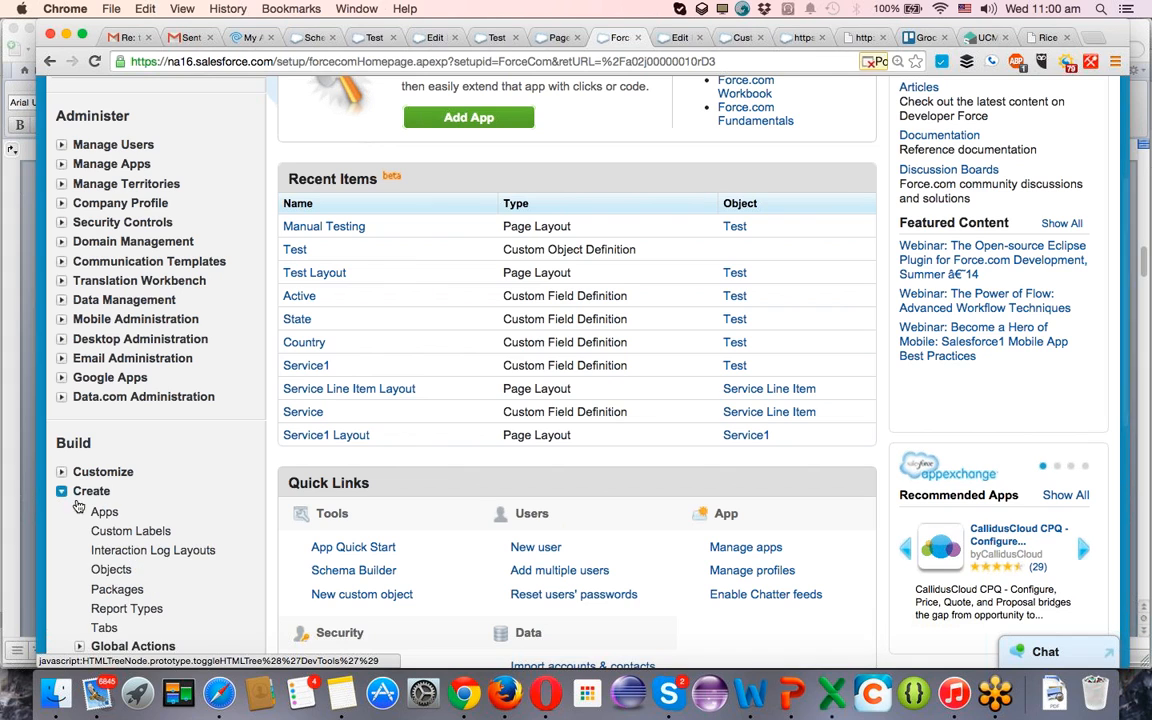
pyautogui.click(101, 574)
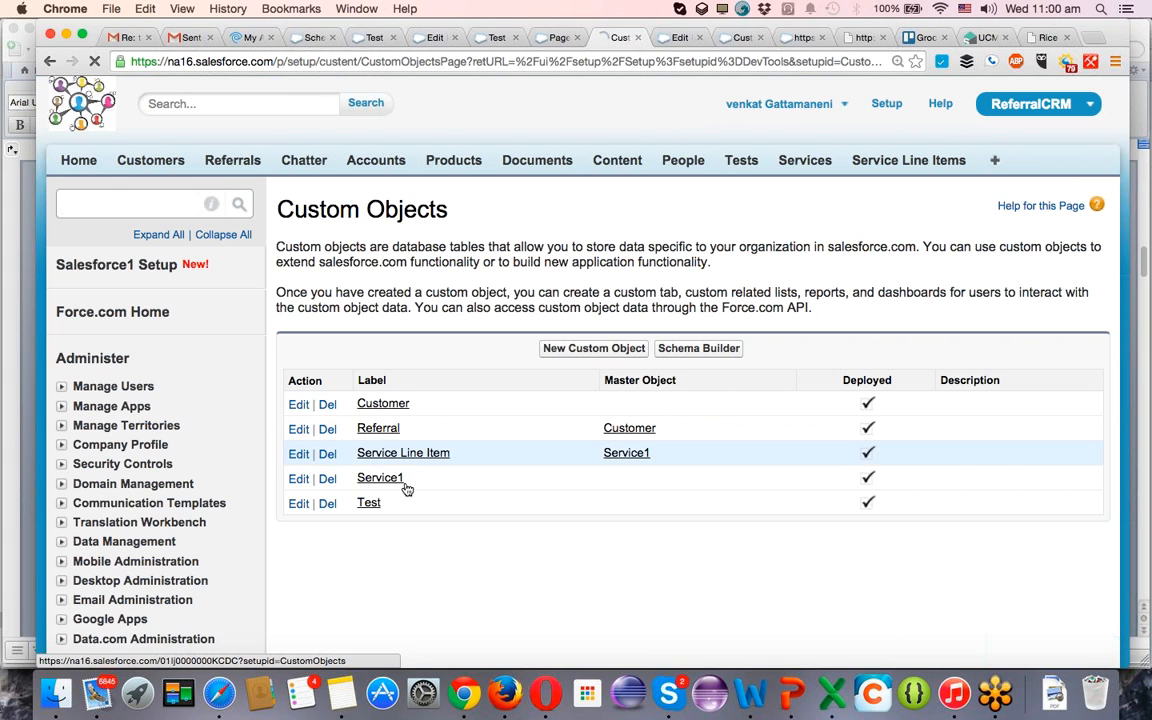
pyautogui.click(368, 504)
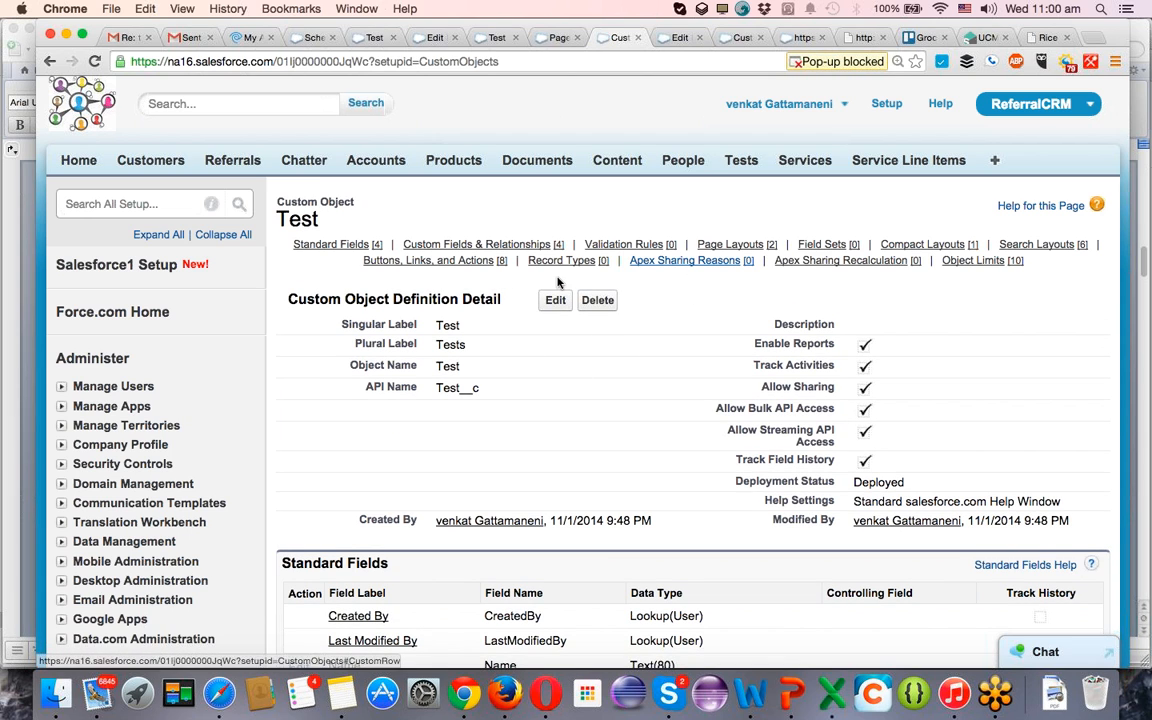
# Start a new record type for the Test object based on Master and label it Manual Testing.
pyautogui.moveTo(551, 266)
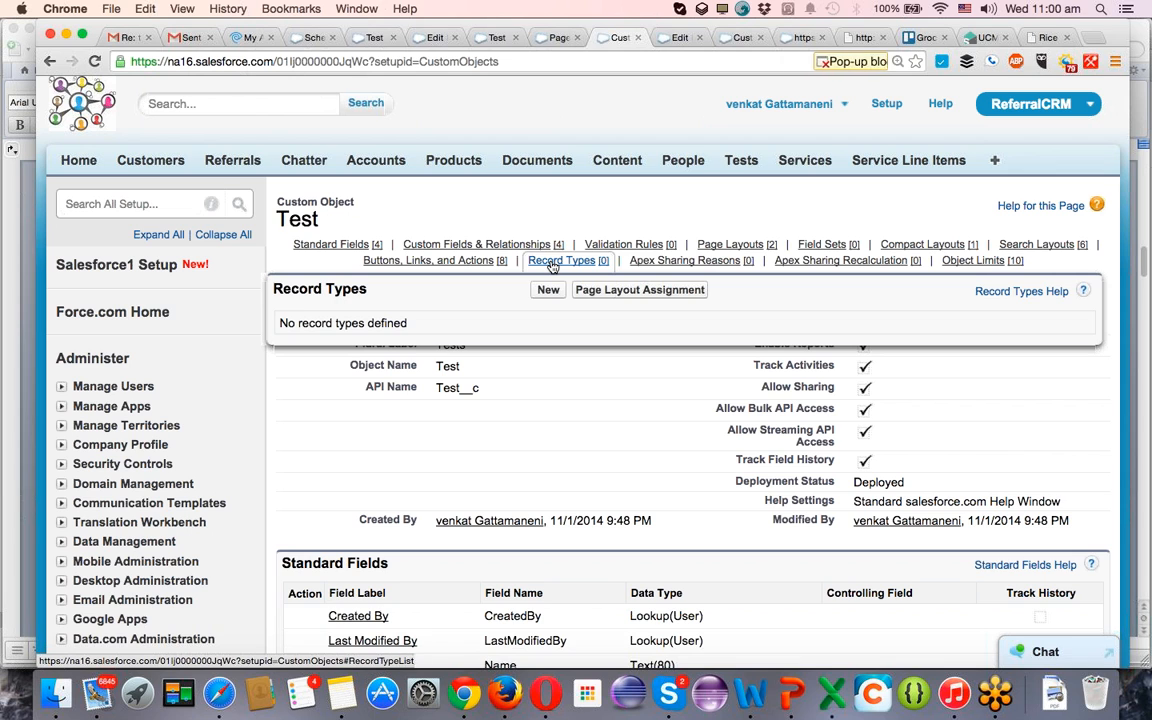
pyautogui.click(551, 264)
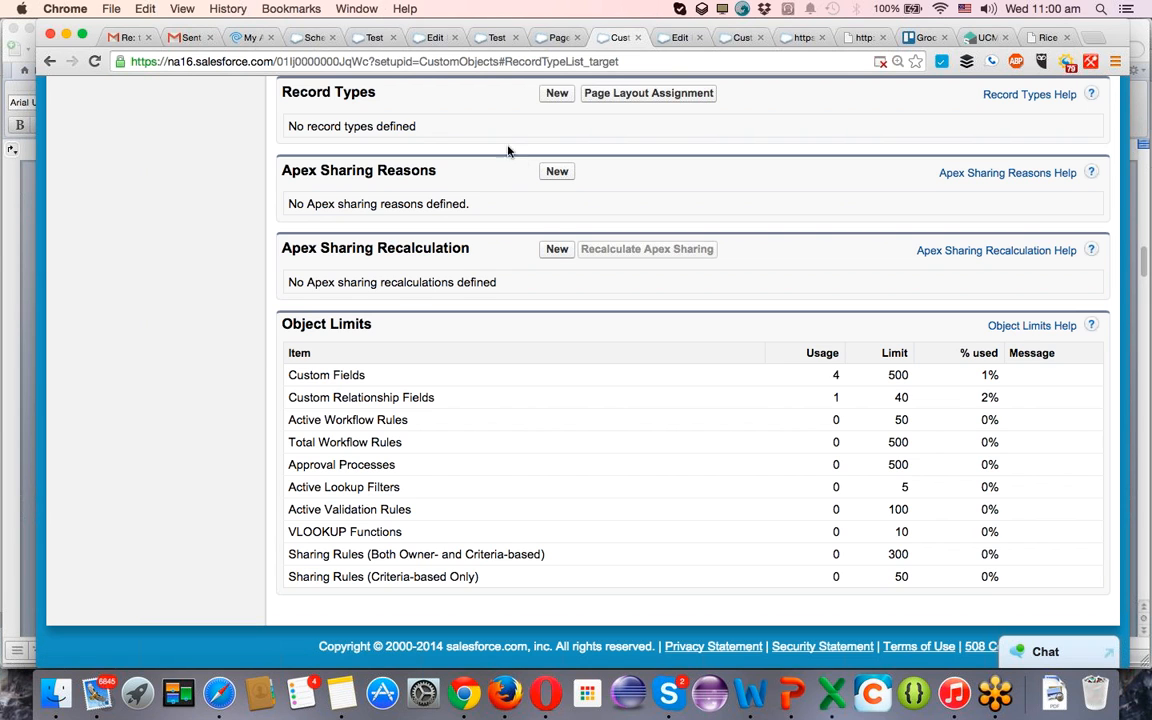
pyautogui.click(556, 94)
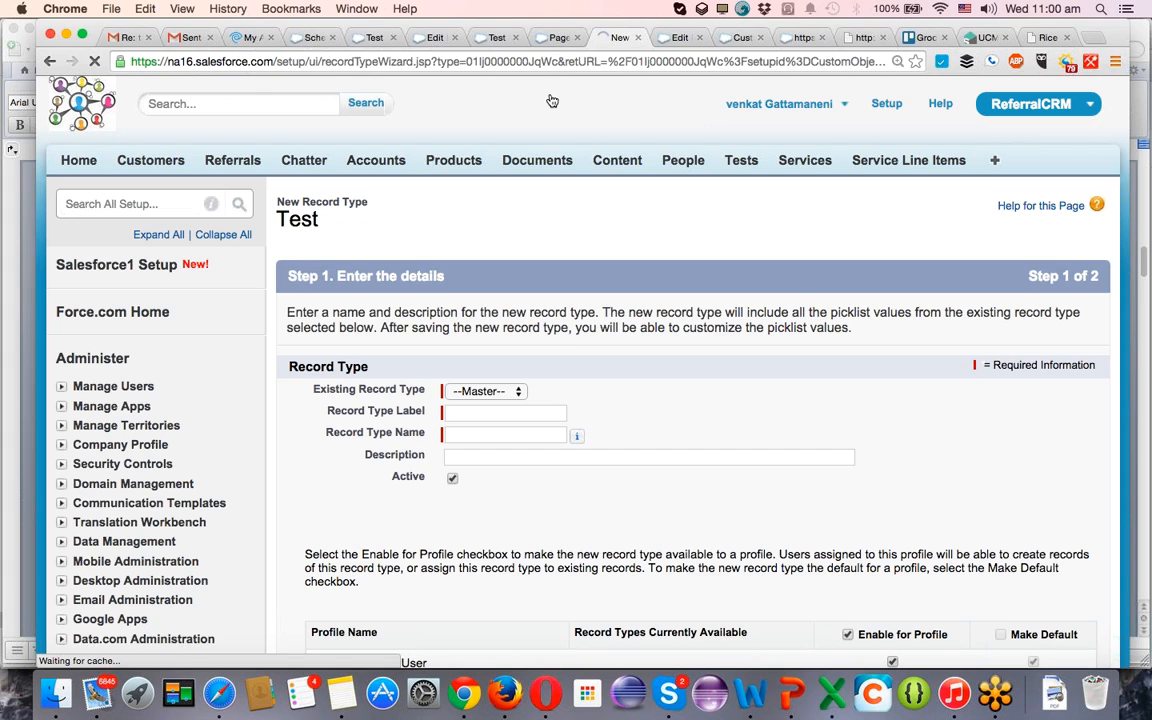
pyautogui.click(500, 391)
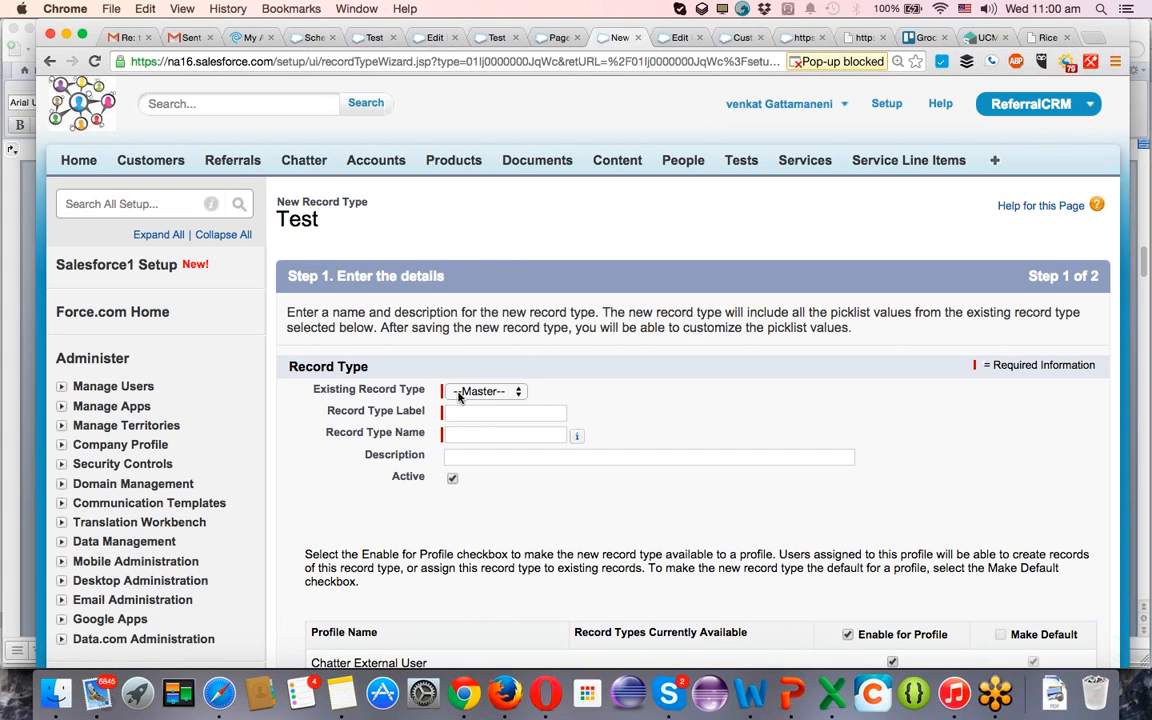
pyautogui.click(459, 414)
pyautogui.click(459, 414)
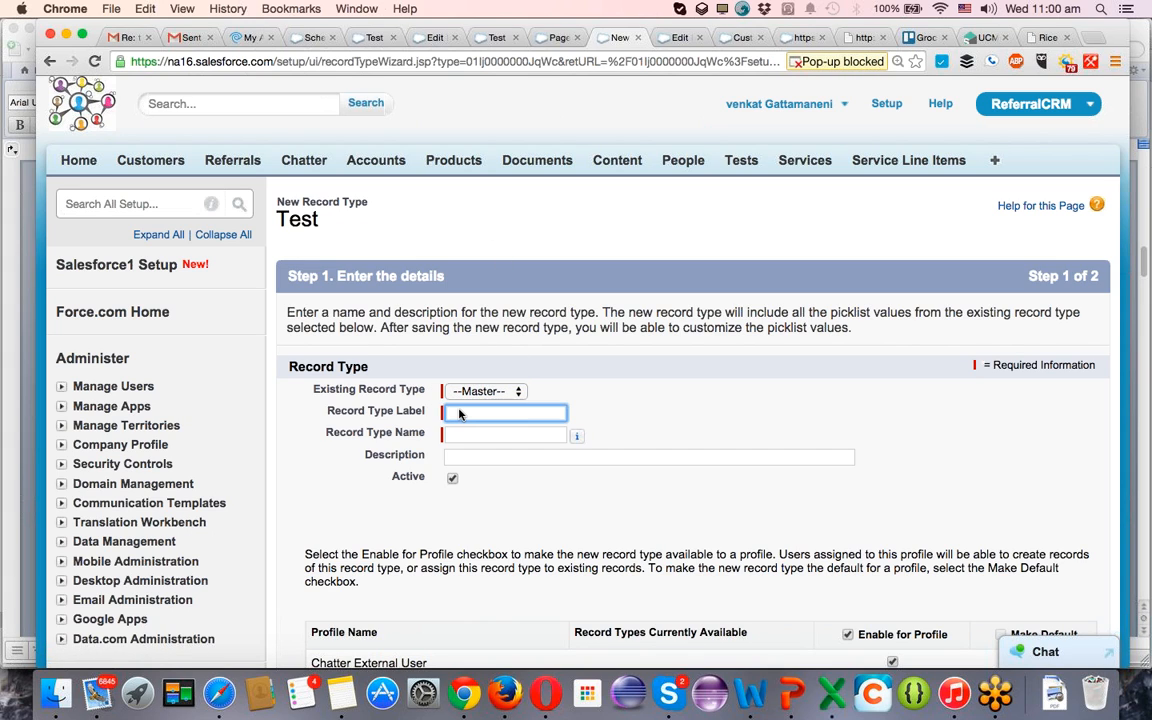
pyautogui.write('Test La')
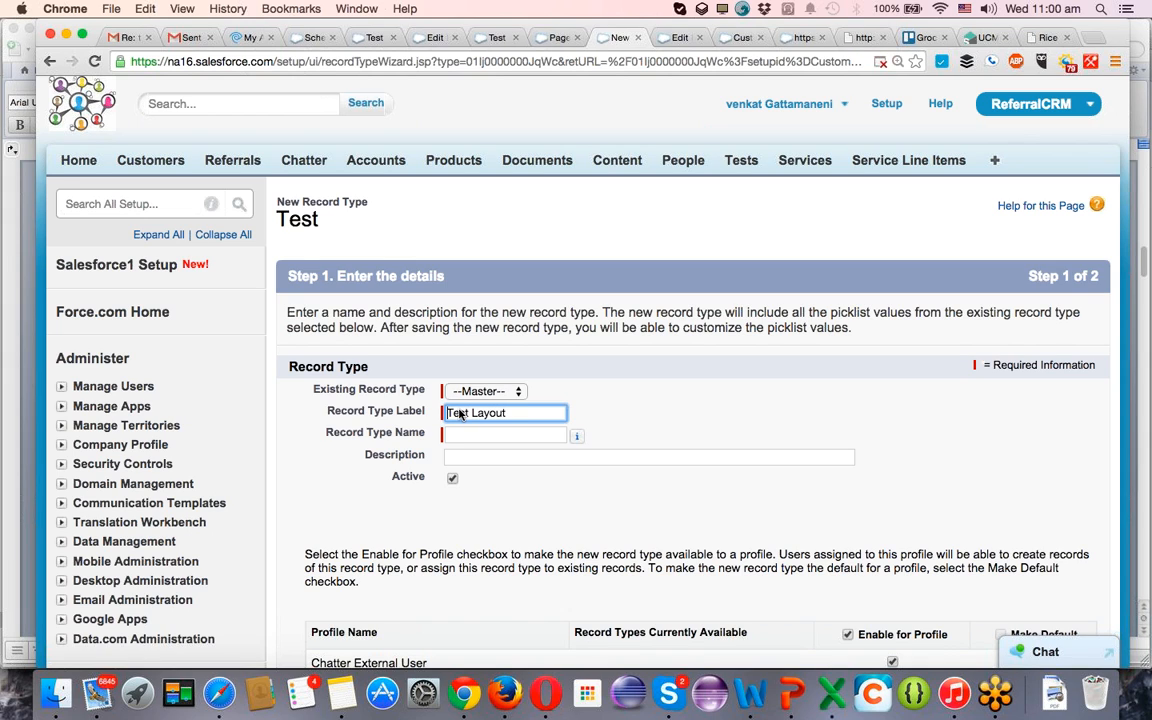
pyautogui.write('yout')
pyautogui.press('super+a')
pyautogui.write('Manual Testin')
pyautogui.press('Tab')
pyautogui.press('Tab')
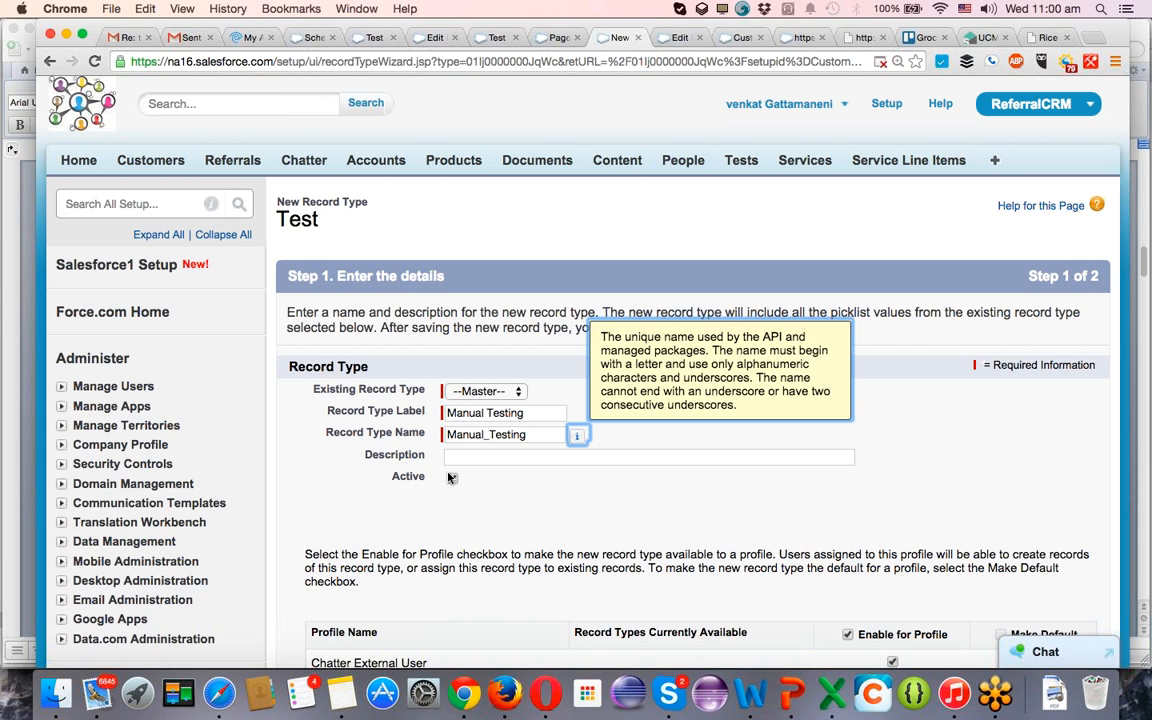
pyautogui.click(452, 478)
pyautogui.tripleClick(508, 414)
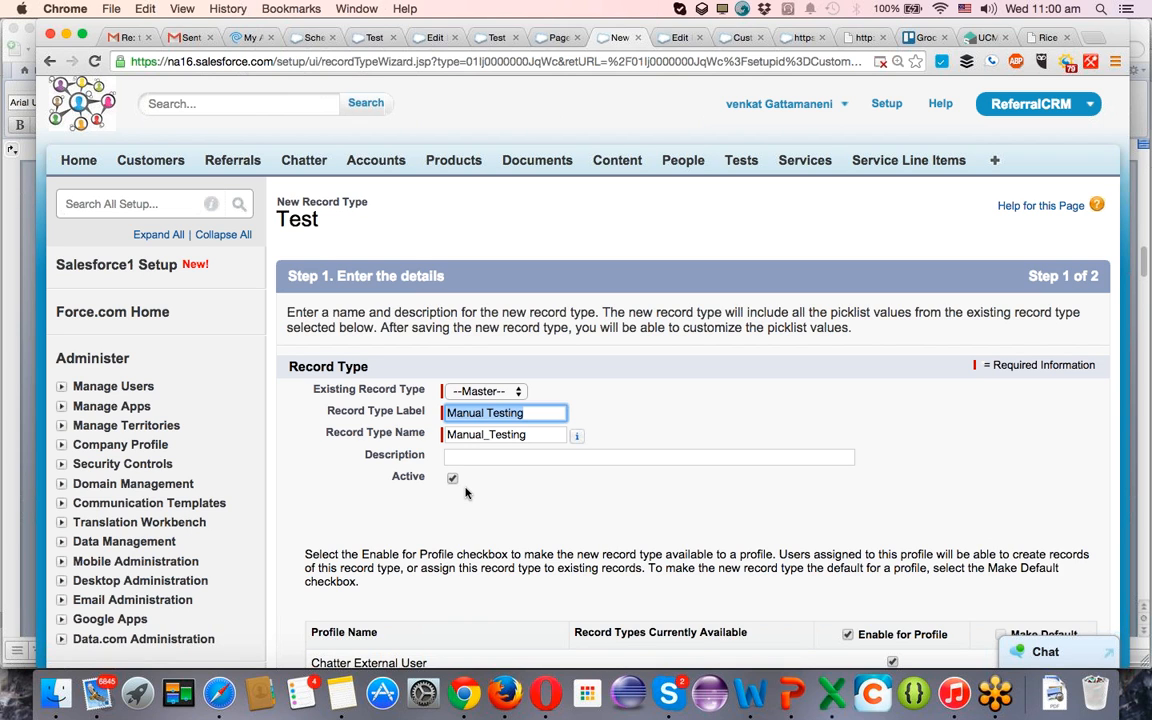
# Review the profile list, leave the record type enabled for all profiles and continue to the page layout assignment.
pyautogui.scroll(-10, 465, 492)
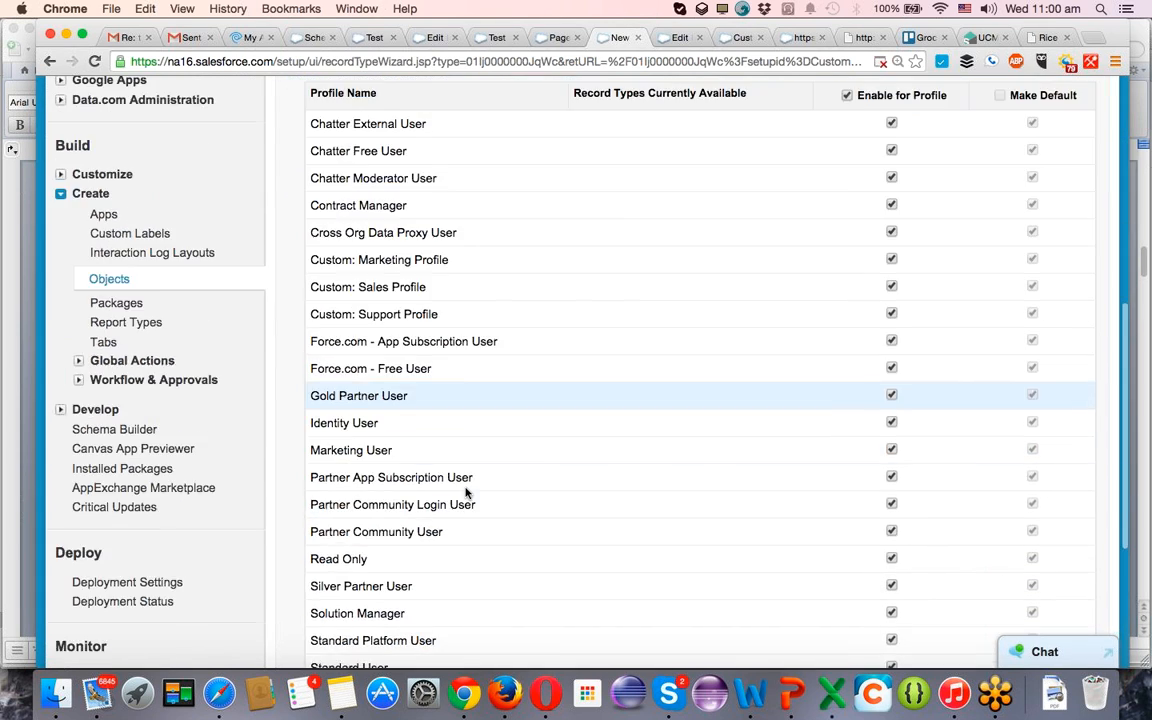
pyautogui.scroll(2, 465, 492)
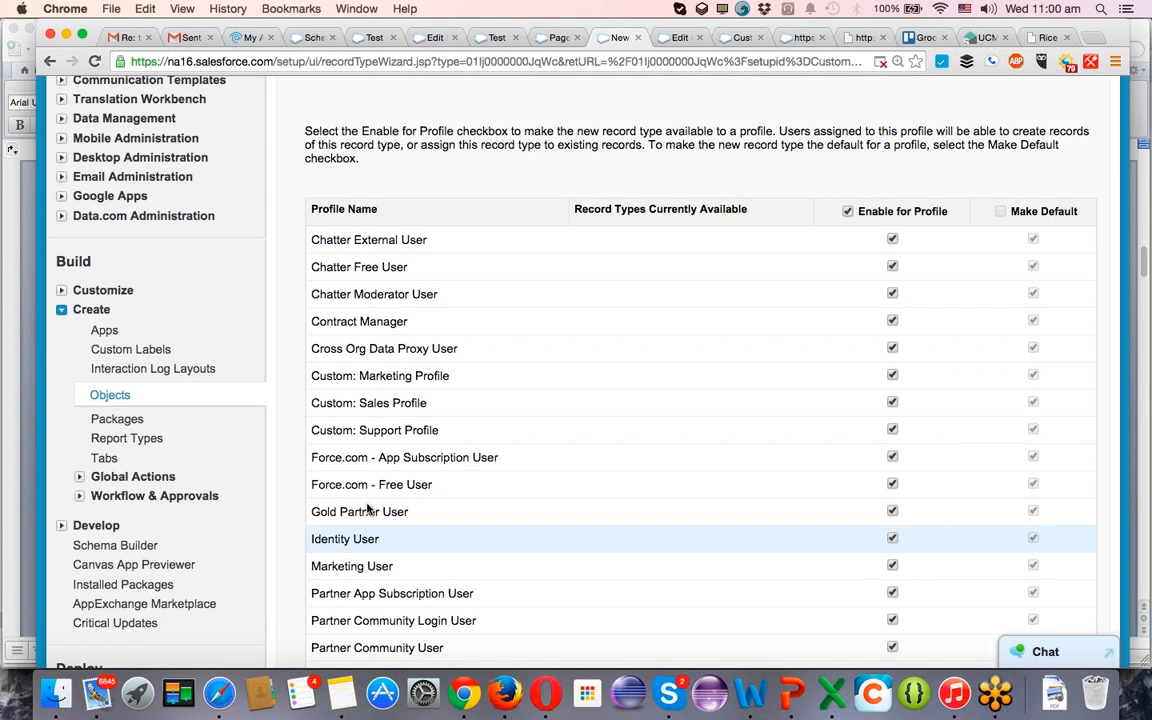
pyautogui.scroll(-4, 388, 265)
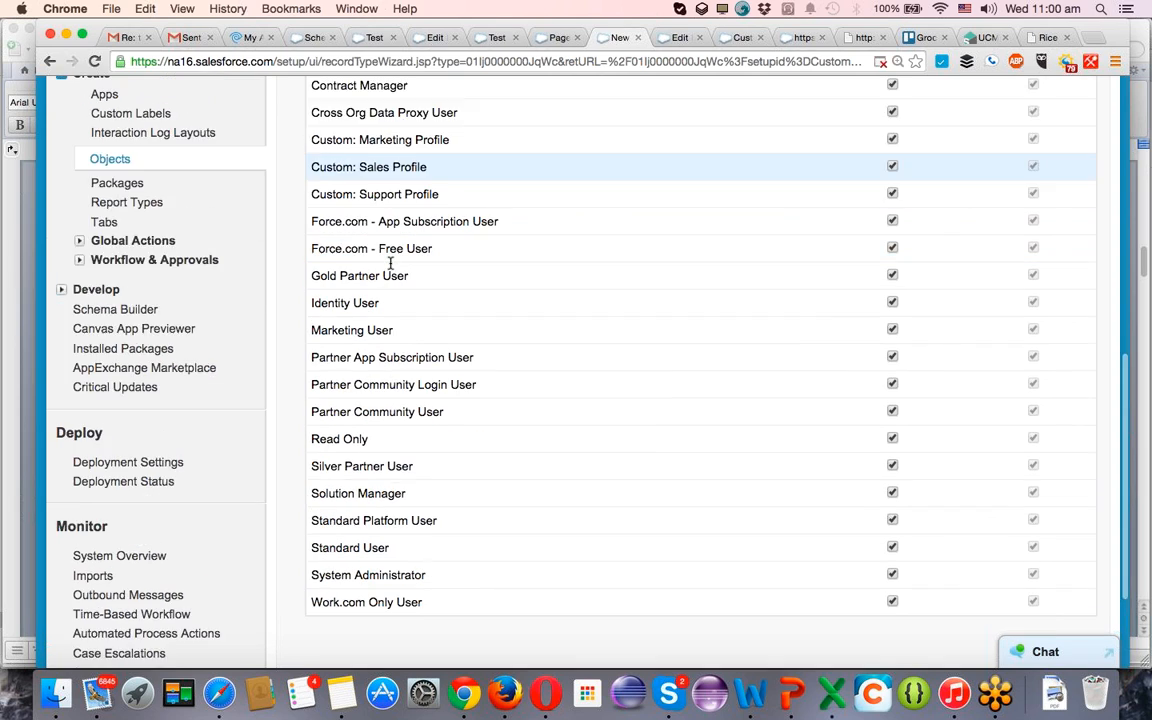
pyautogui.scroll(-2, 390, 263)
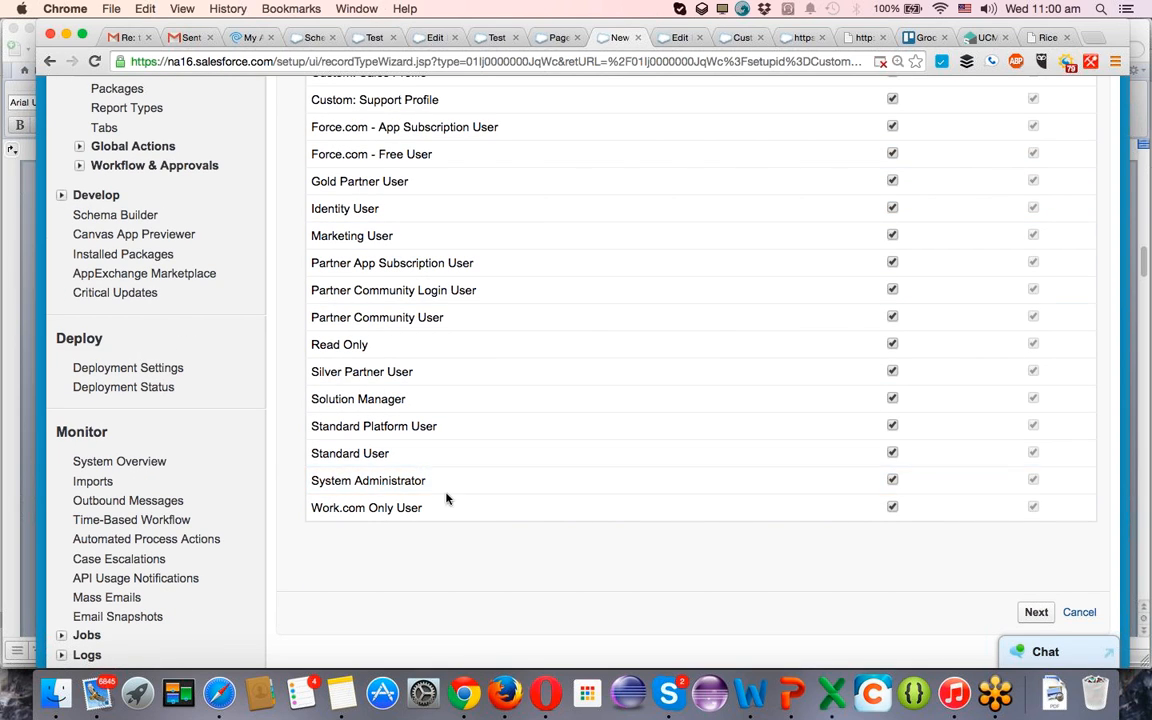
pyautogui.click(1036, 613)
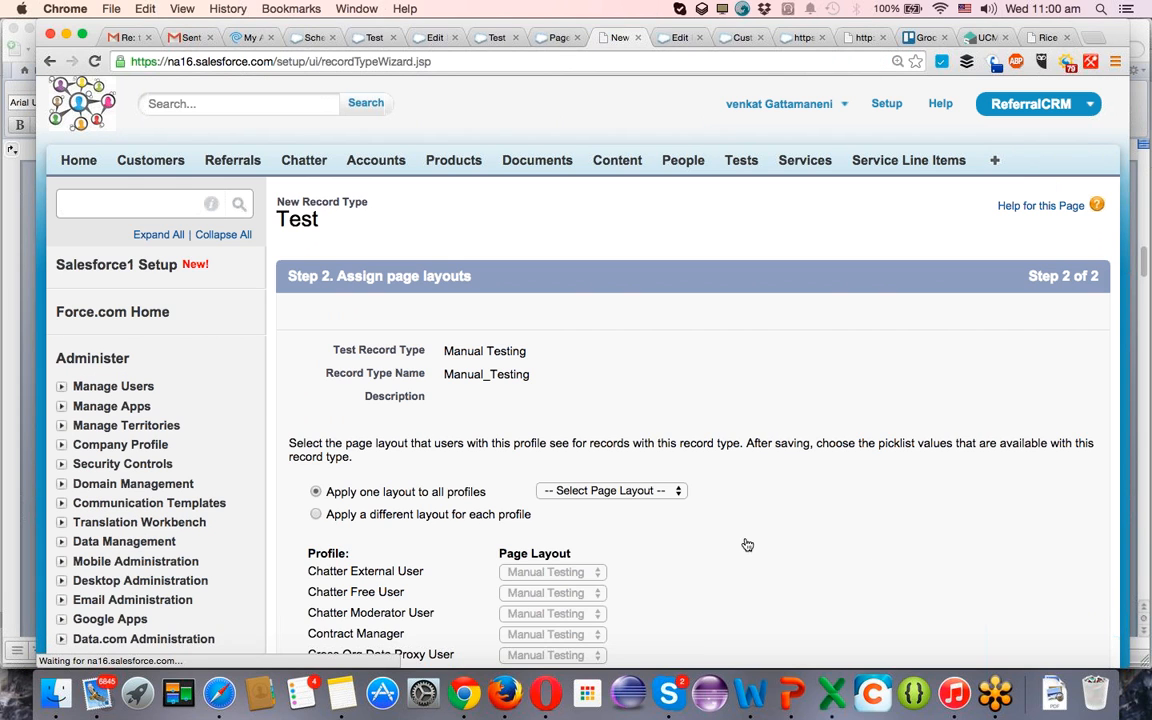
# Apply the Manual Testing page layout to all profiles for the new record type and save it.
pyautogui.click(613, 494)
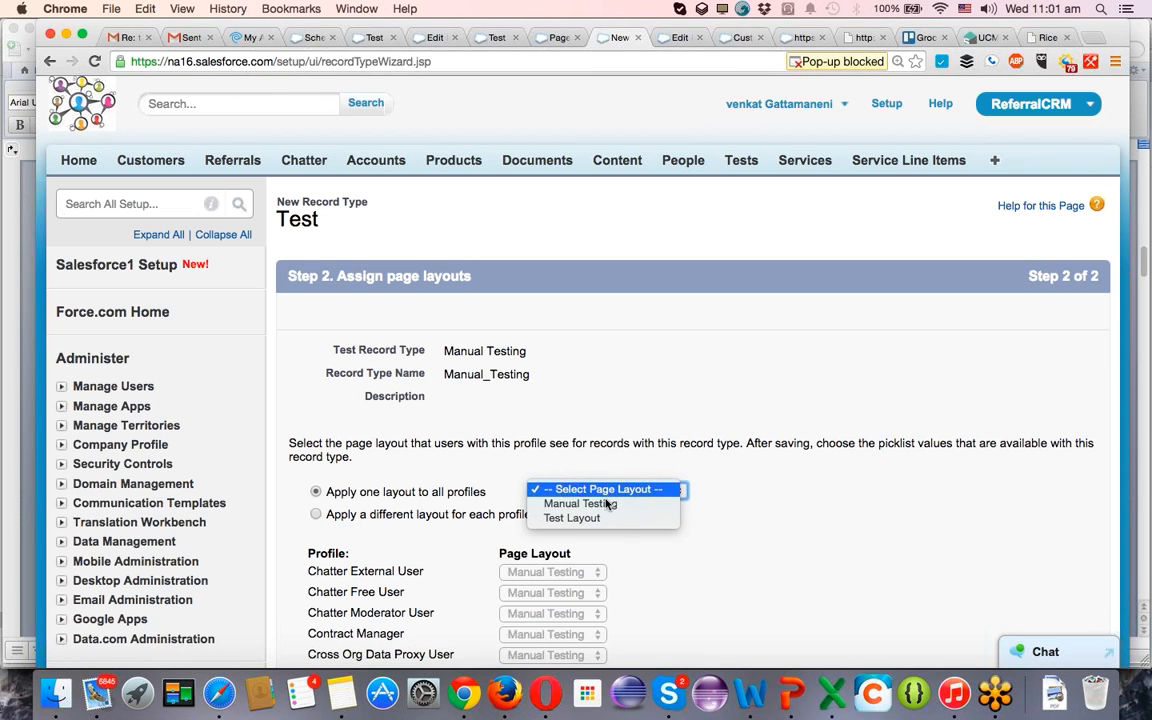
pyautogui.click(604, 505)
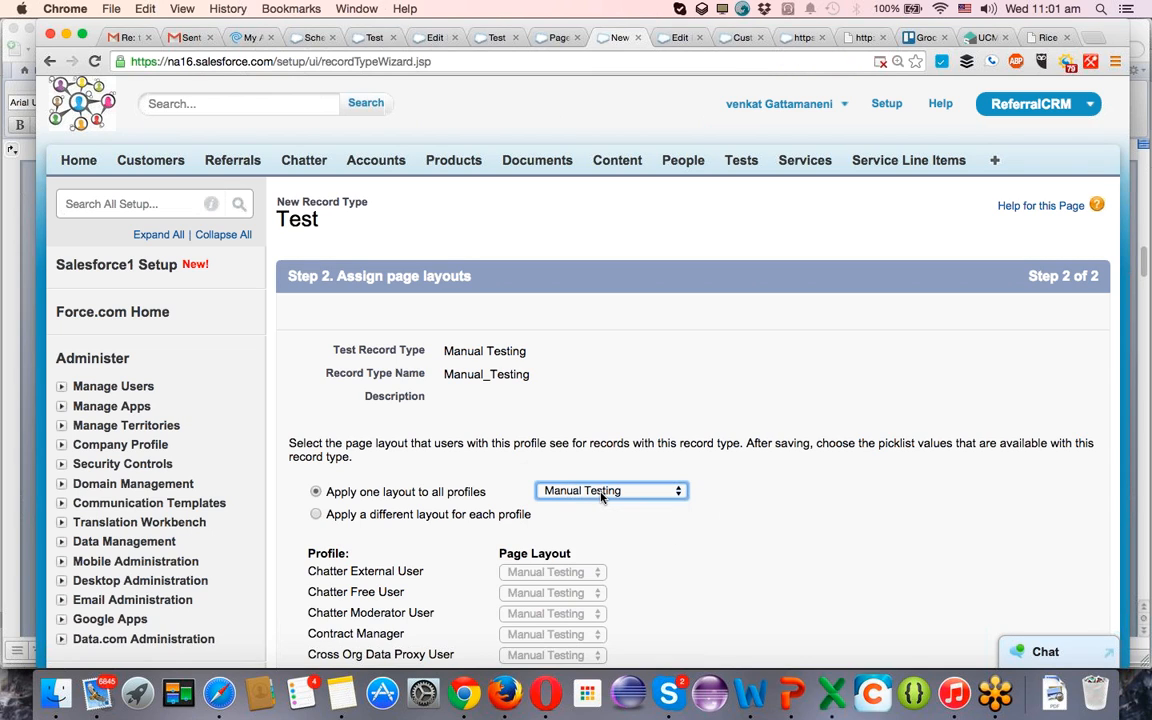
pyautogui.click(603, 495)
pyautogui.click(672, 489)
pyautogui.scroll(-1, 634, 401)
pyautogui.scroll(-6, 634, 401)
pyautogui.scroll(3, 634, 401)
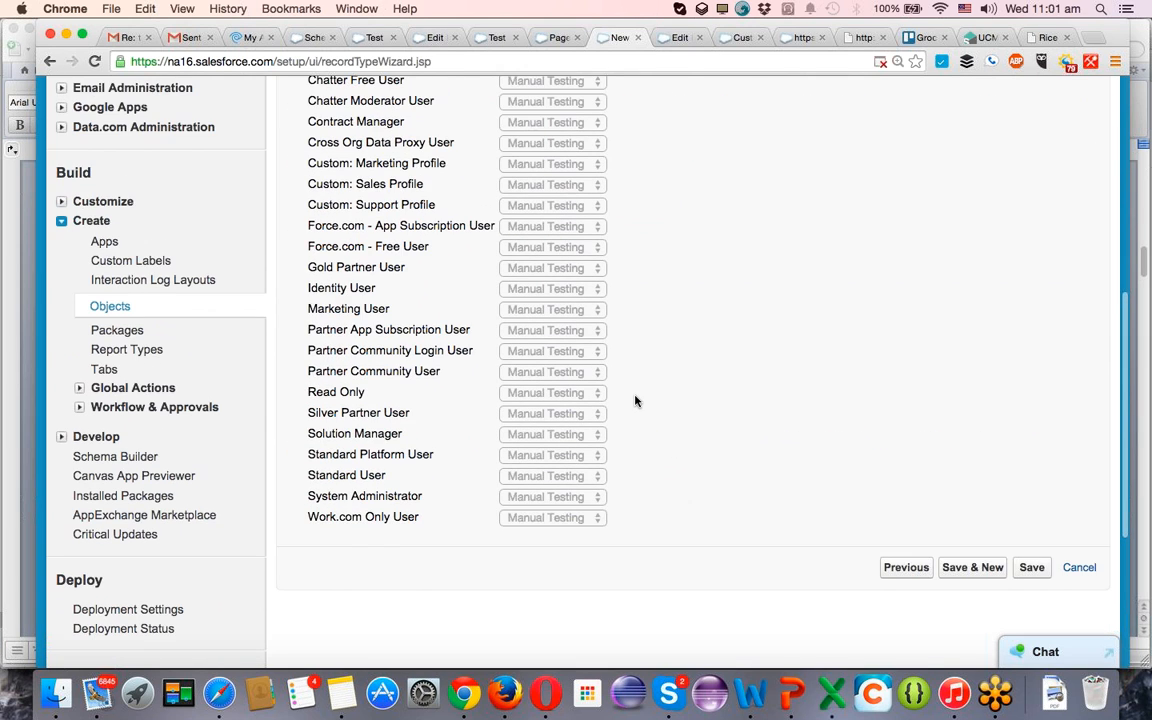
pyautogui.scroll(-4, 634, 401)
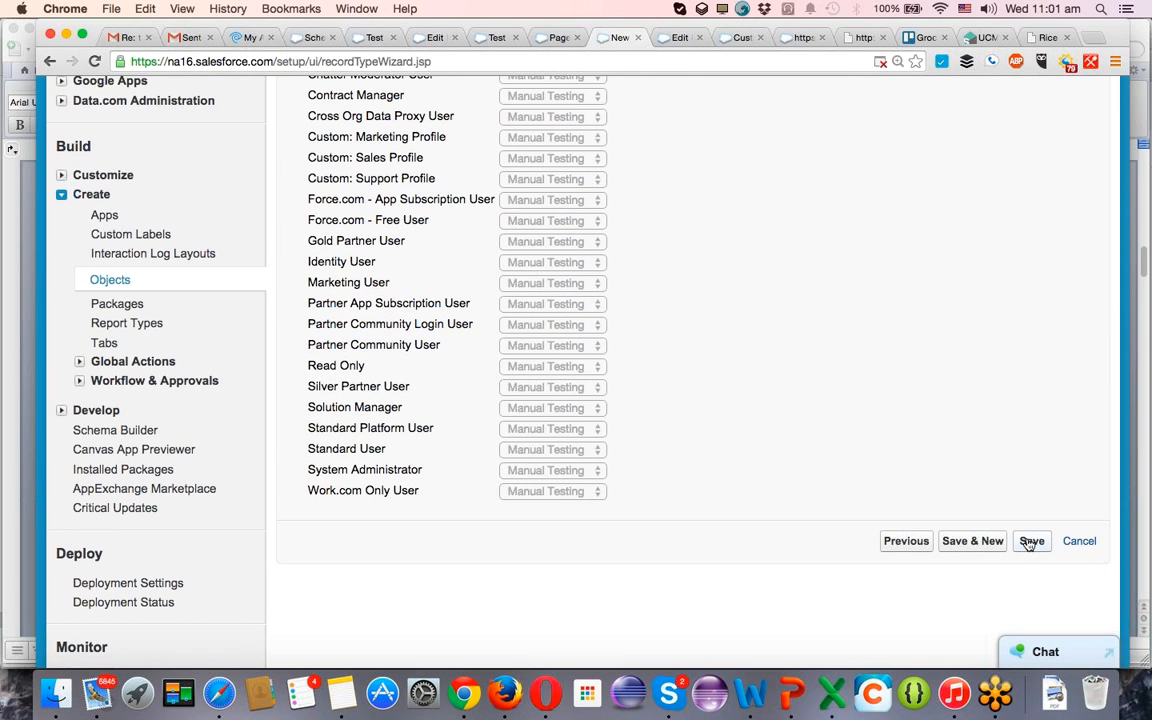
pyautogui.click(1030, 542)
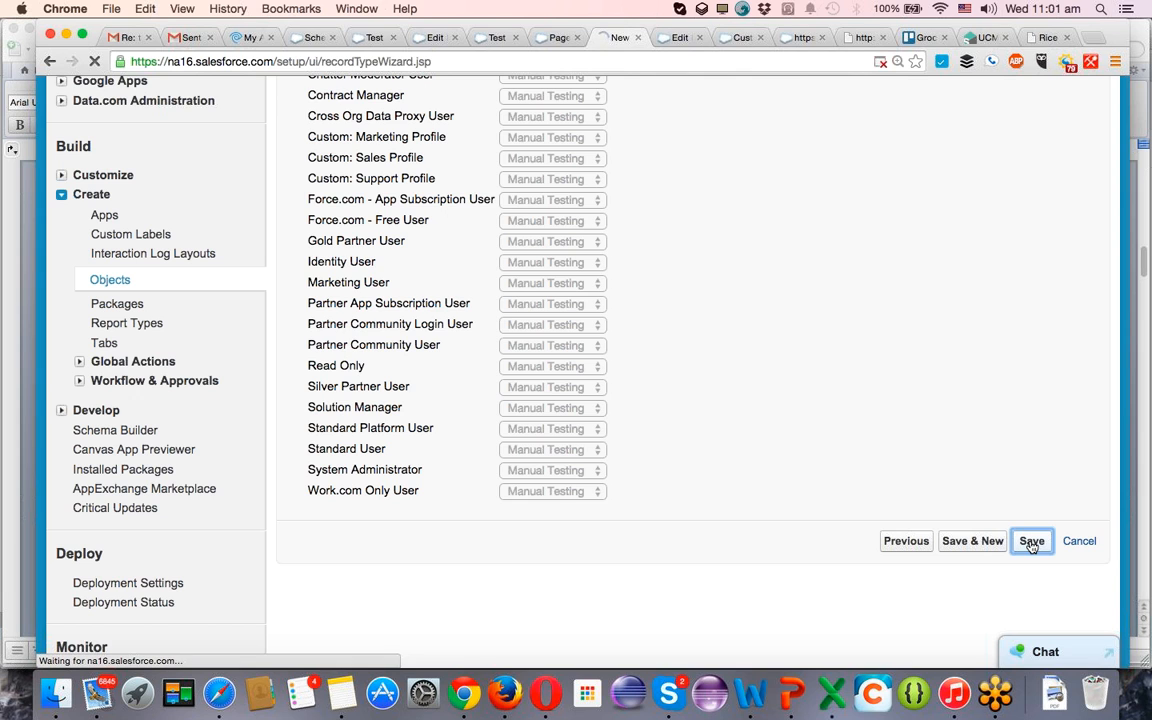
# Return from the Test object's page layout assignment to its custom object definition.
pyautogui.click(555, 39)
pyautogui.scroll(4, 514, 289)
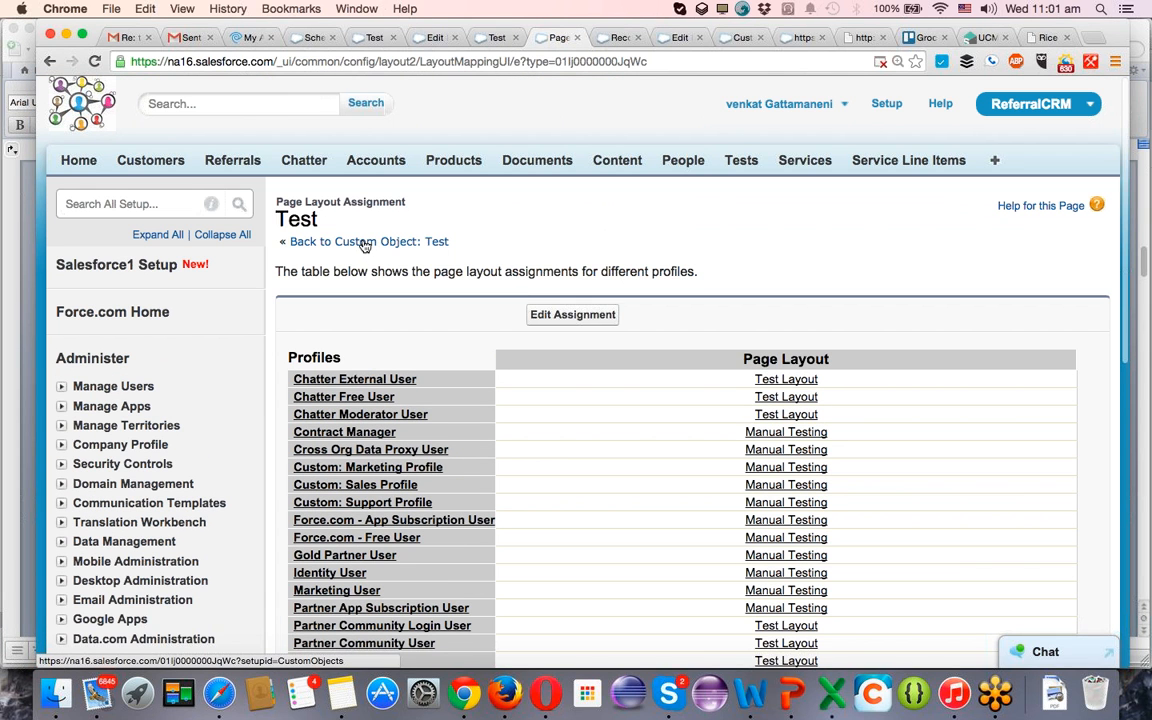
pyautogui.click(365, 243)
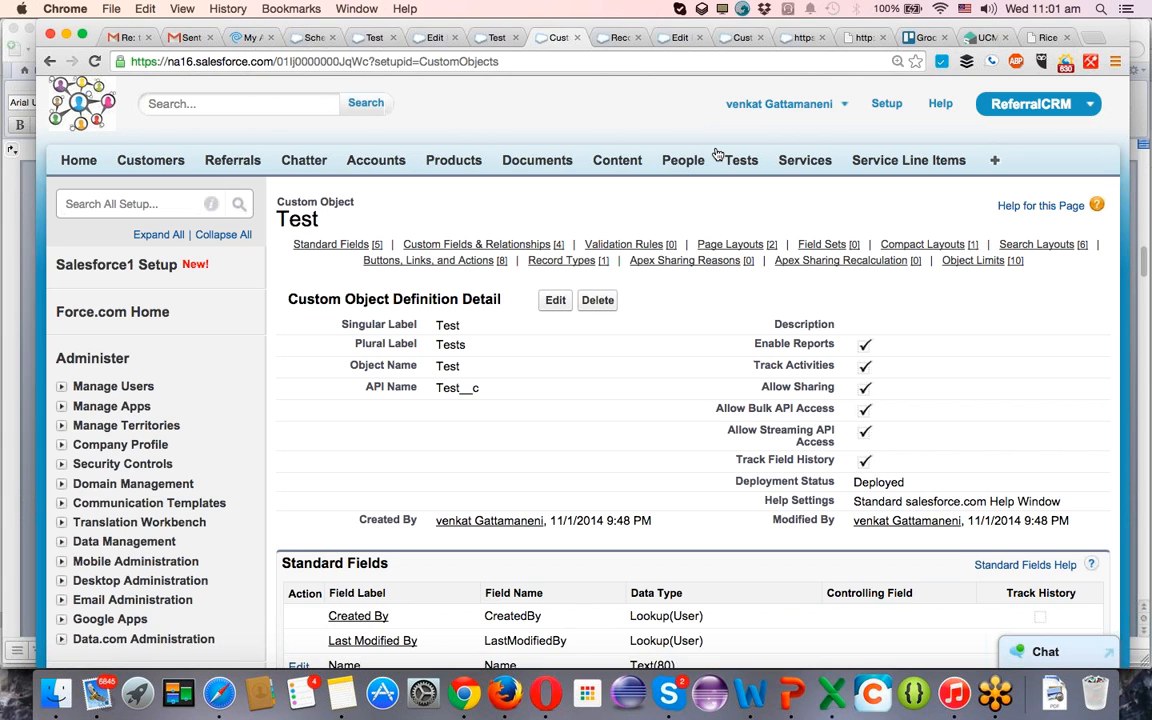
# Create a page layout for the Test object named Automation Testing, cloned from Test Layout, and save it.
pyautogui.moveTo(740, 252)
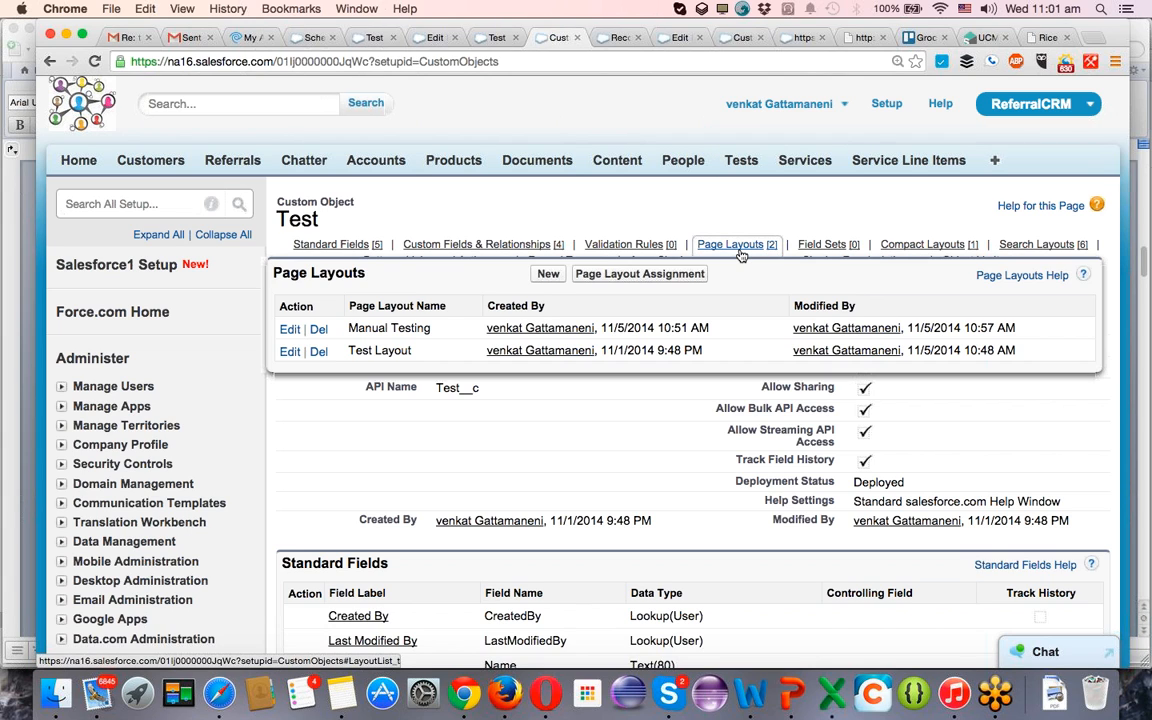
pyautogui.click(545, 278)
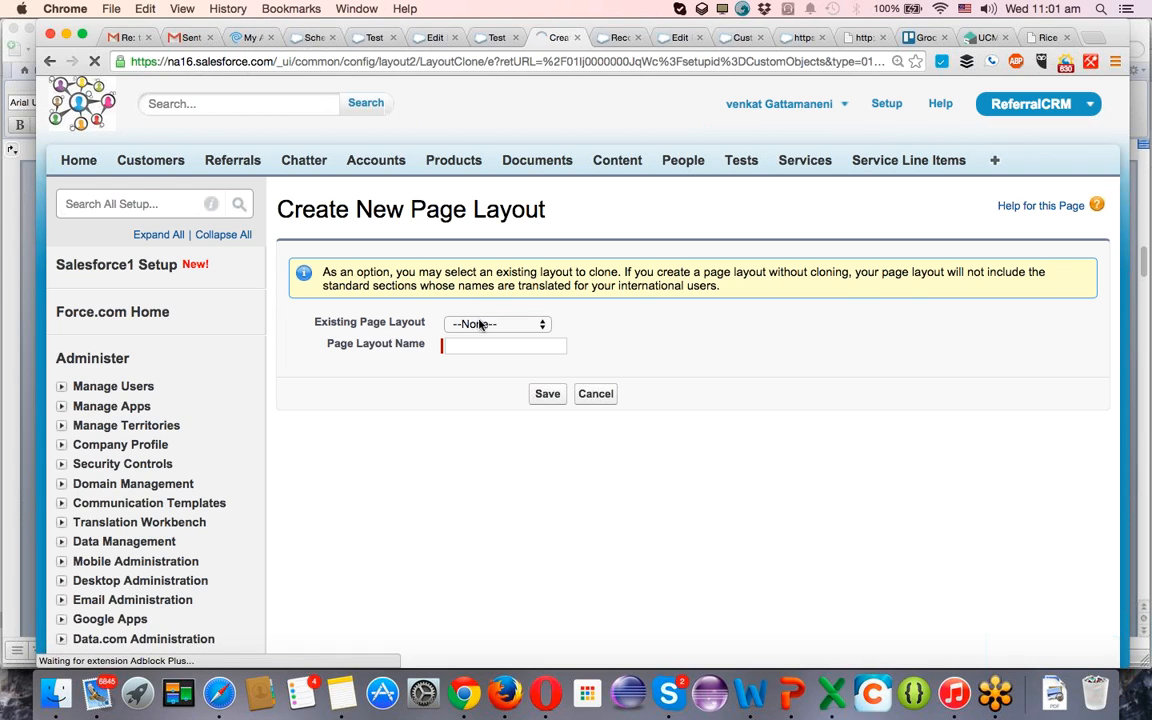
pyautogui.click(478, 324)
pyautogui.click(478, 351)
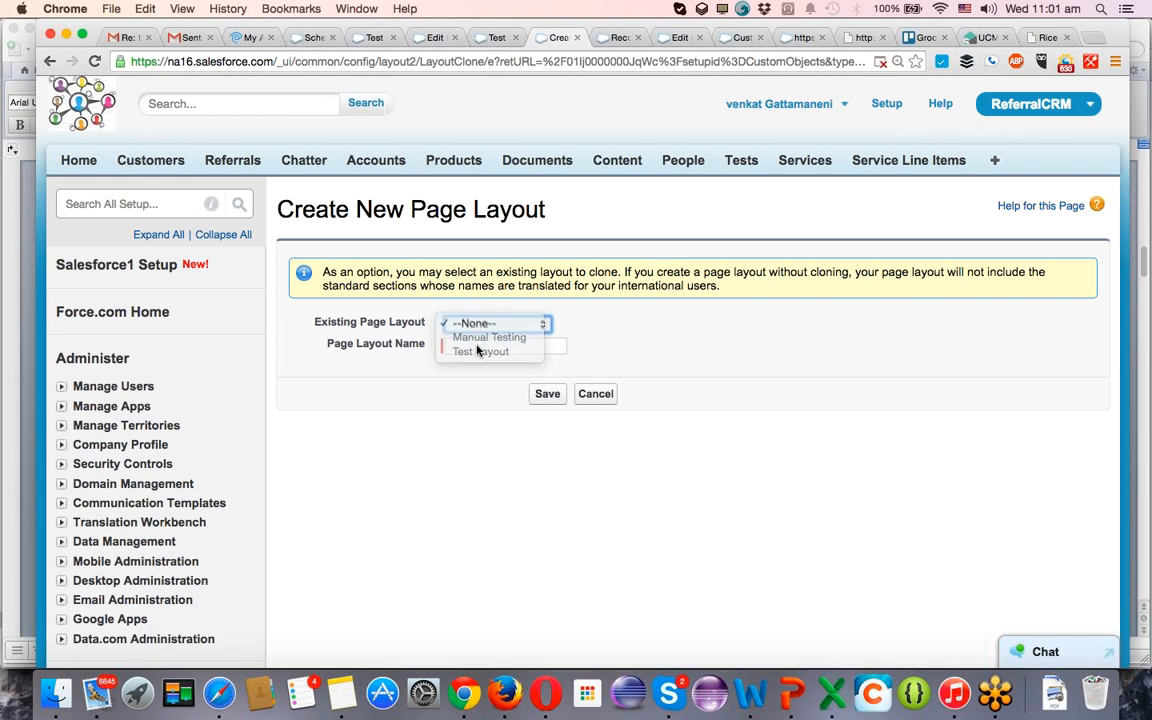
pyautogui.click(476, 345)
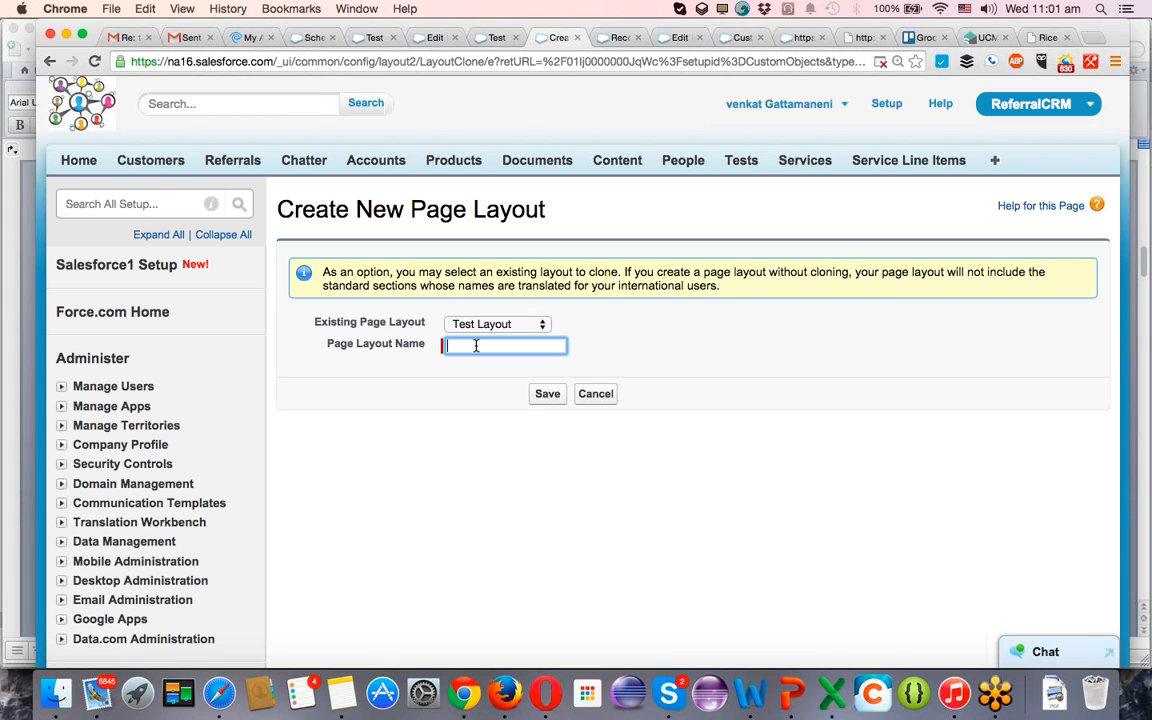
pyautogui.write('Automation Testing')
pyautogui.click(559, 398)
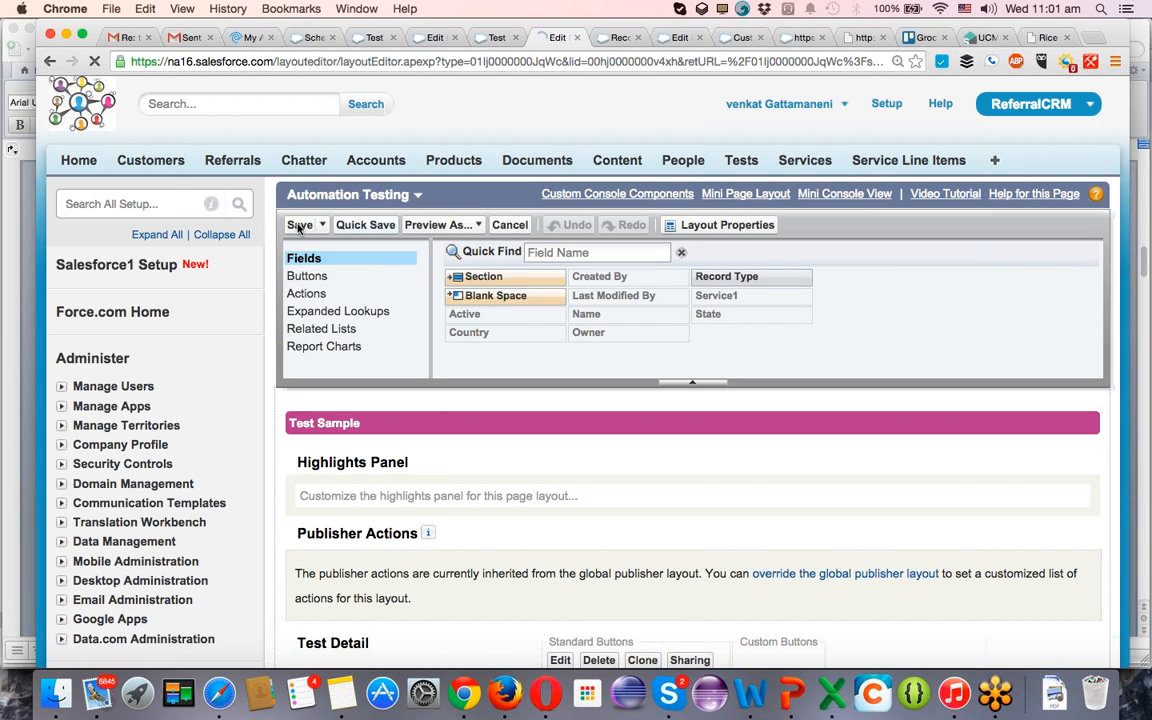
pyautogui.click(298, 226)
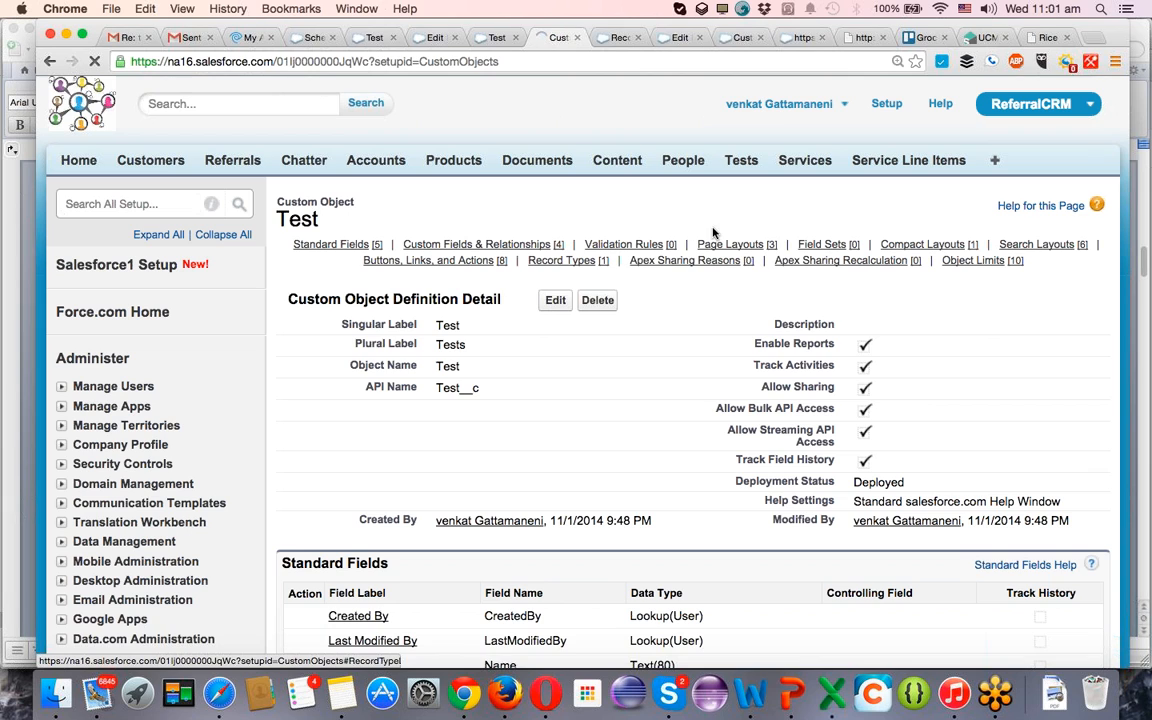
# Start another page layout for the Test object and choose Automation Testing as the existing layout to clone.
pyautogui.moveTo(730, 245)
pyautogui.click(548, 273)
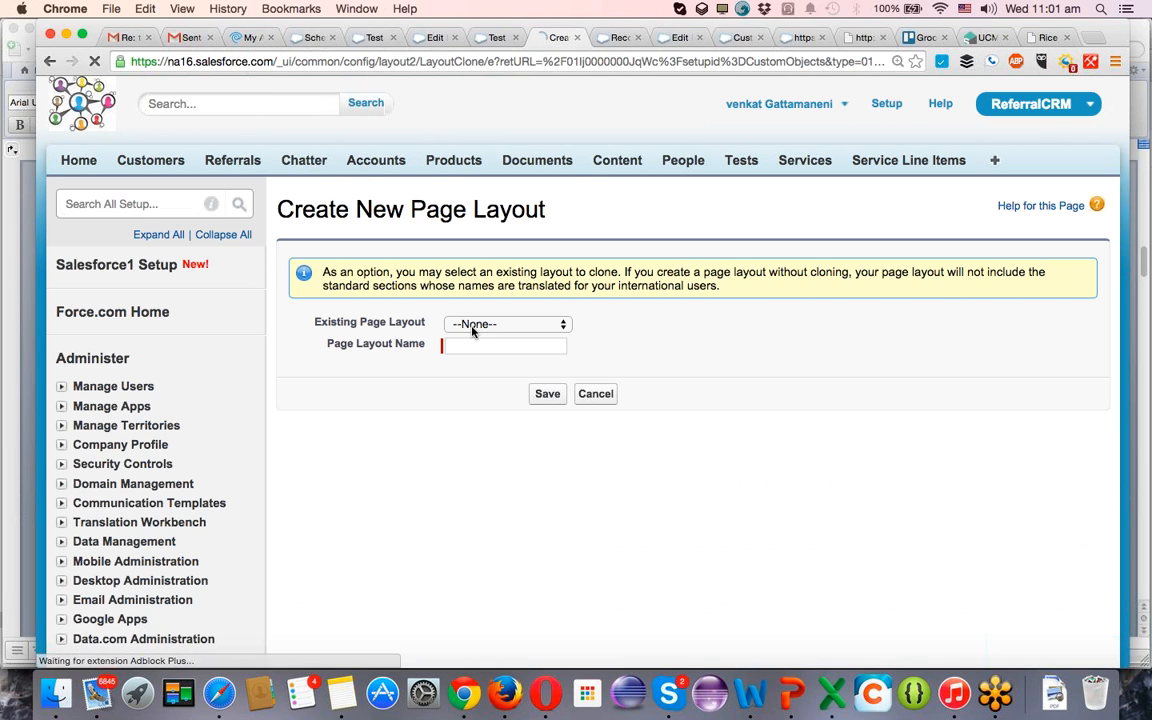
pyautogui.click(468, 324)
pyautogui.click(481, 367)
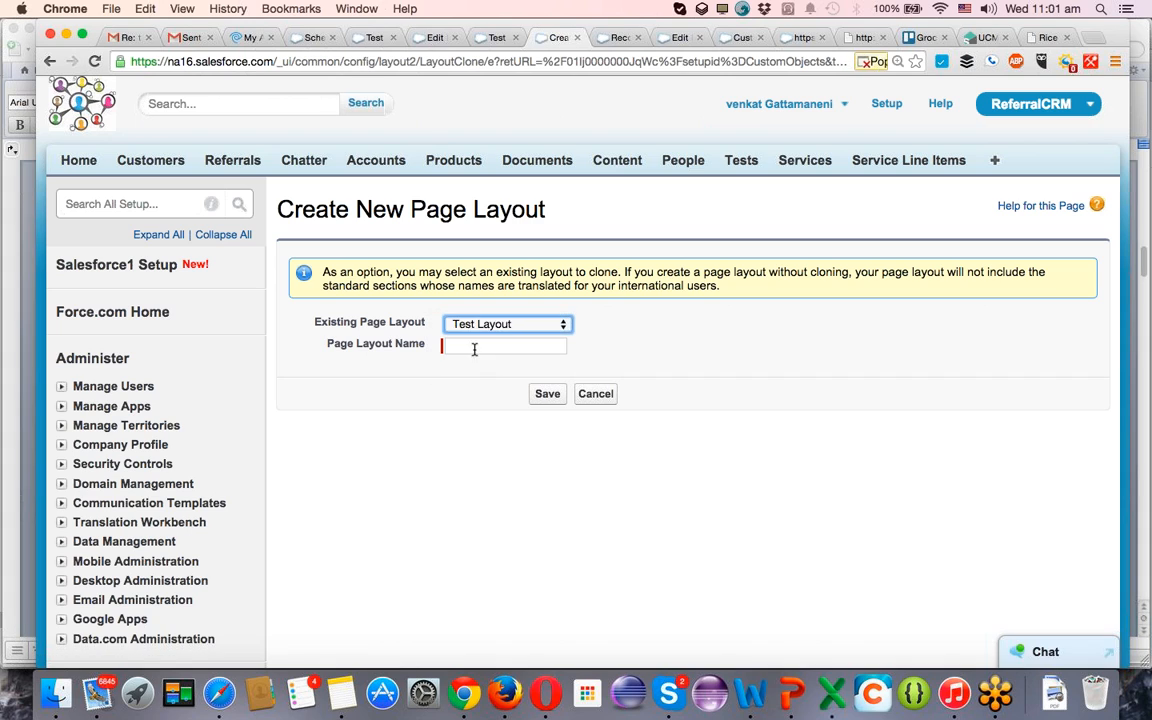
pyautogui.click(468, 324)
pyautogui.click(467, 296)
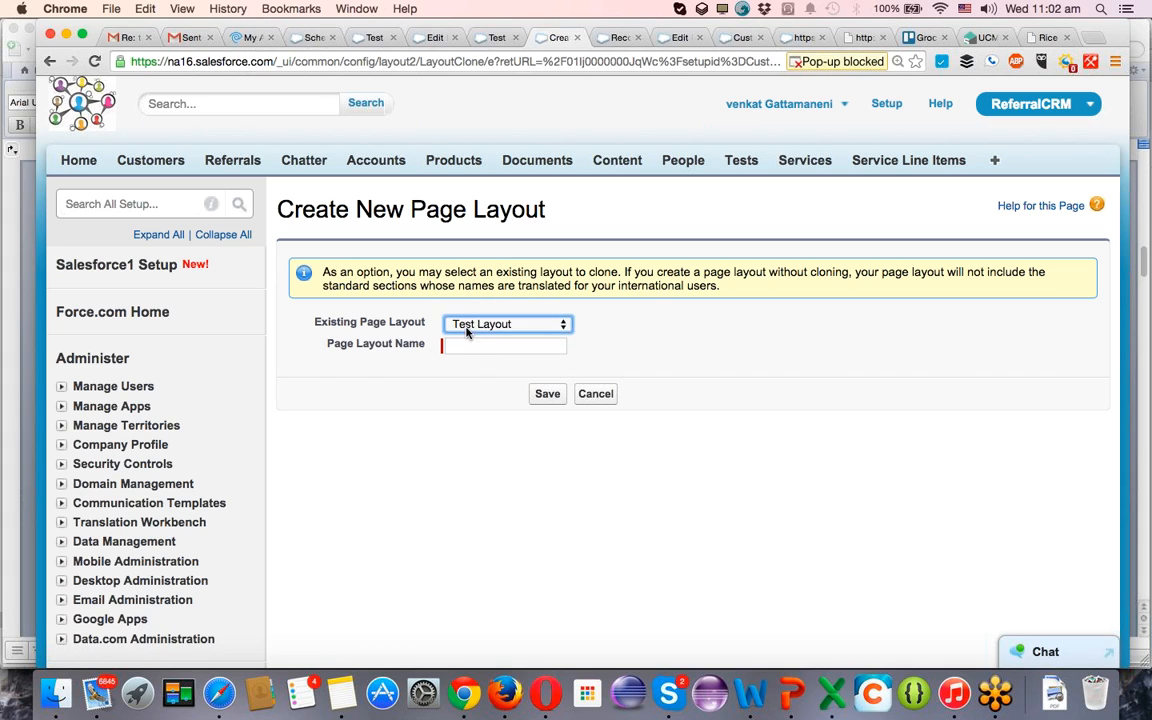
# Name the cloned page layout Performance Testing and save it.
pyautogui.click(465, 343)
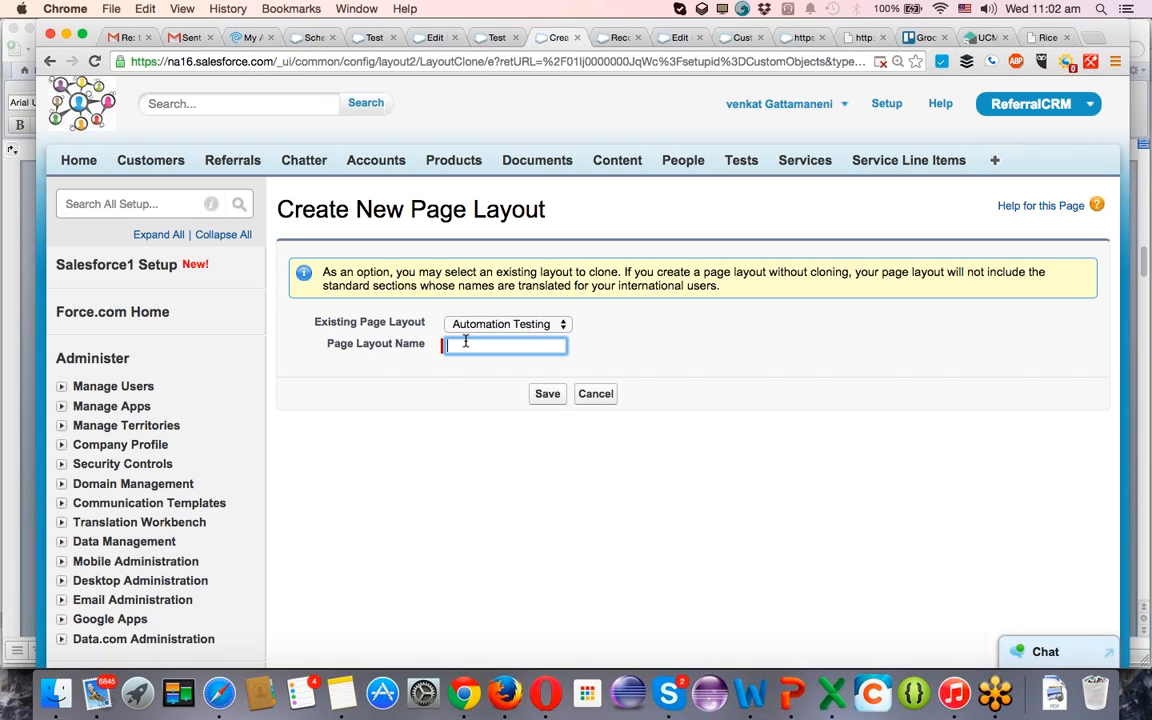
pyautogui.click(465, 346)
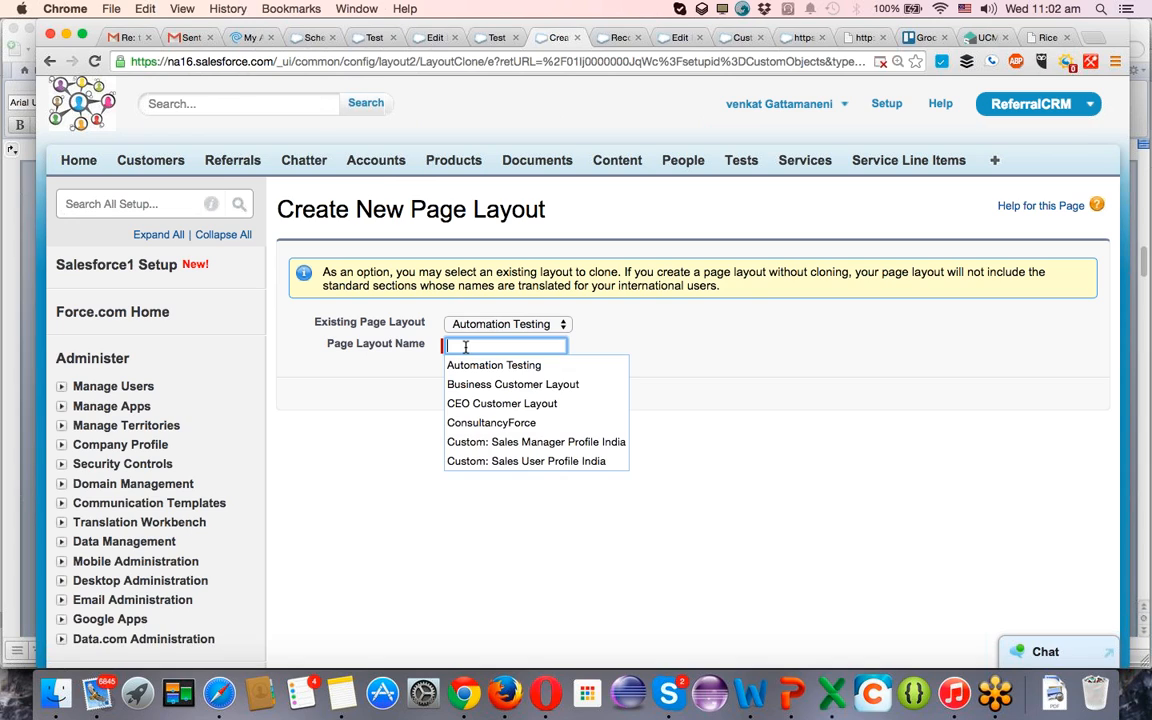
pyautogui.write('Pe')
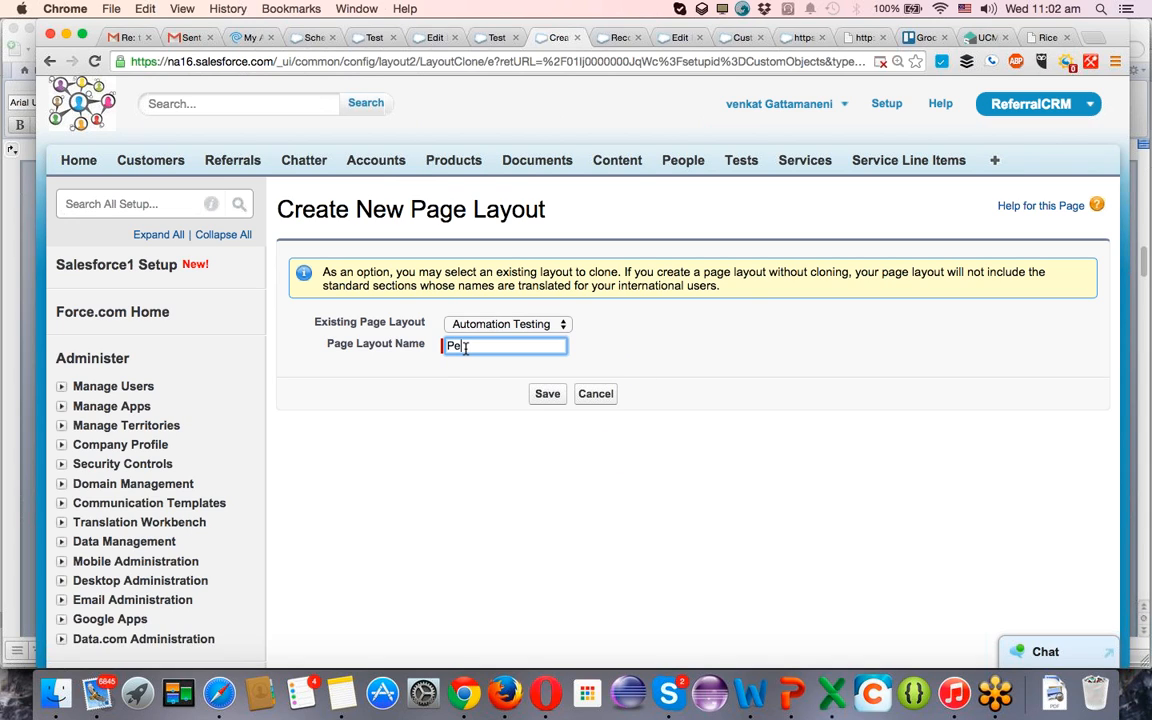
pyautogui.write('rformance Testing')
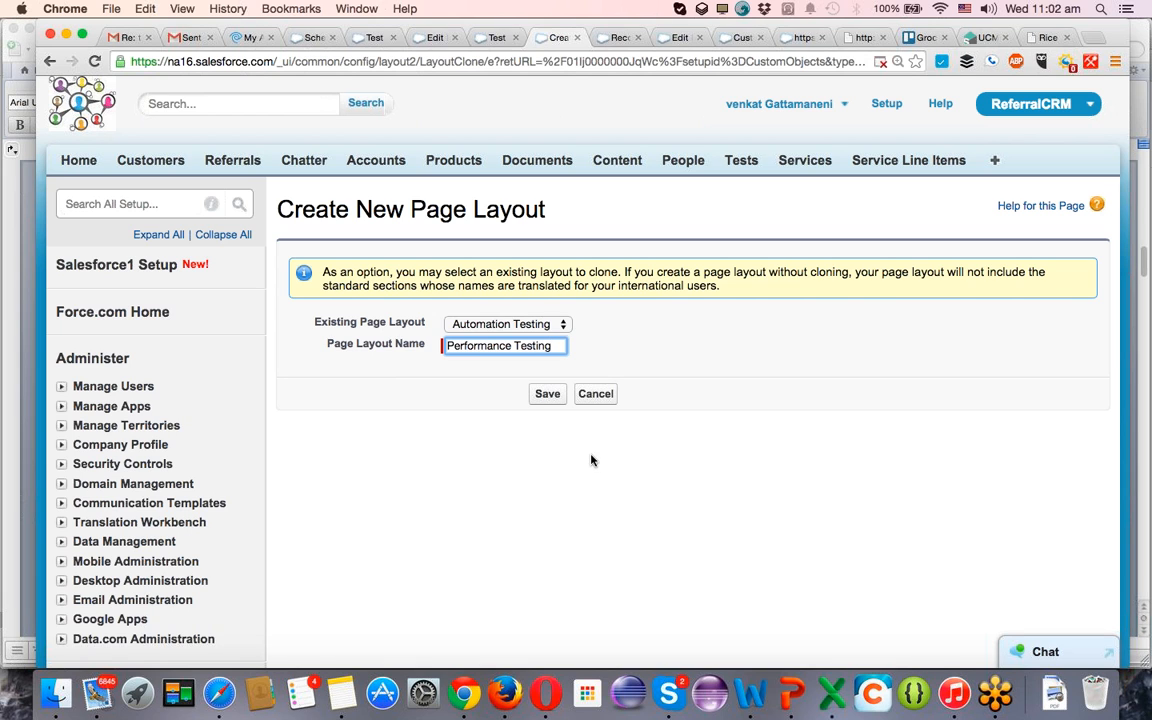
pyautogui.click(558, 394)
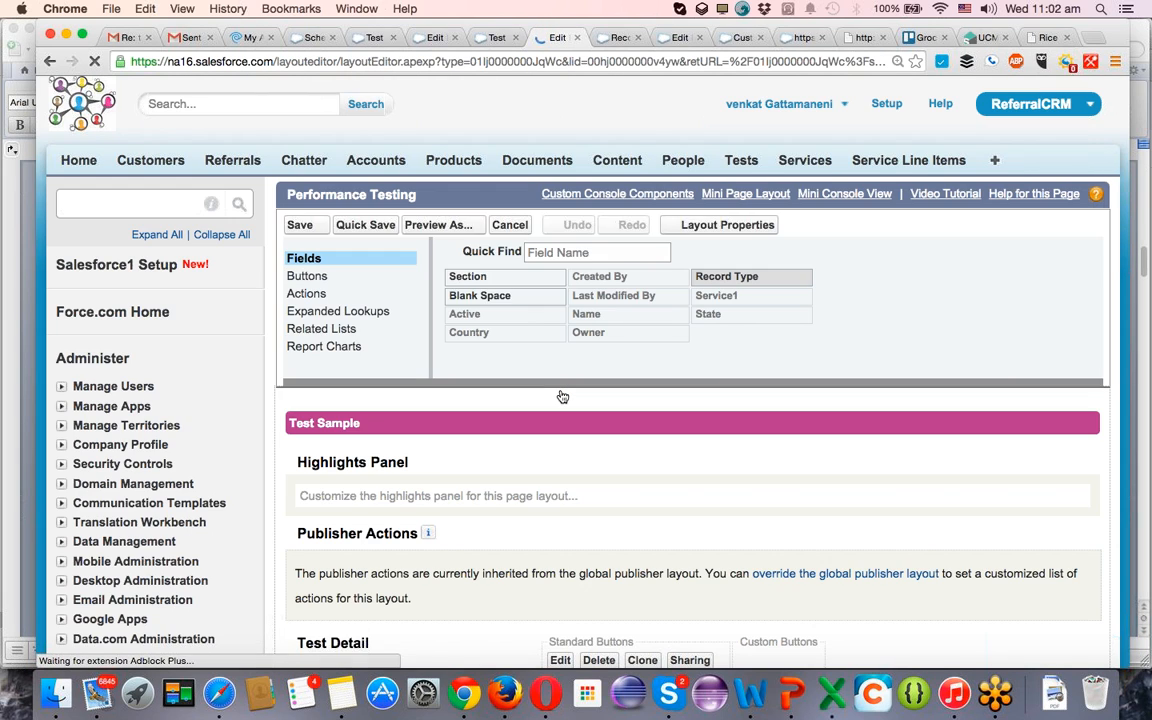
pyautogui.click(297, 227)
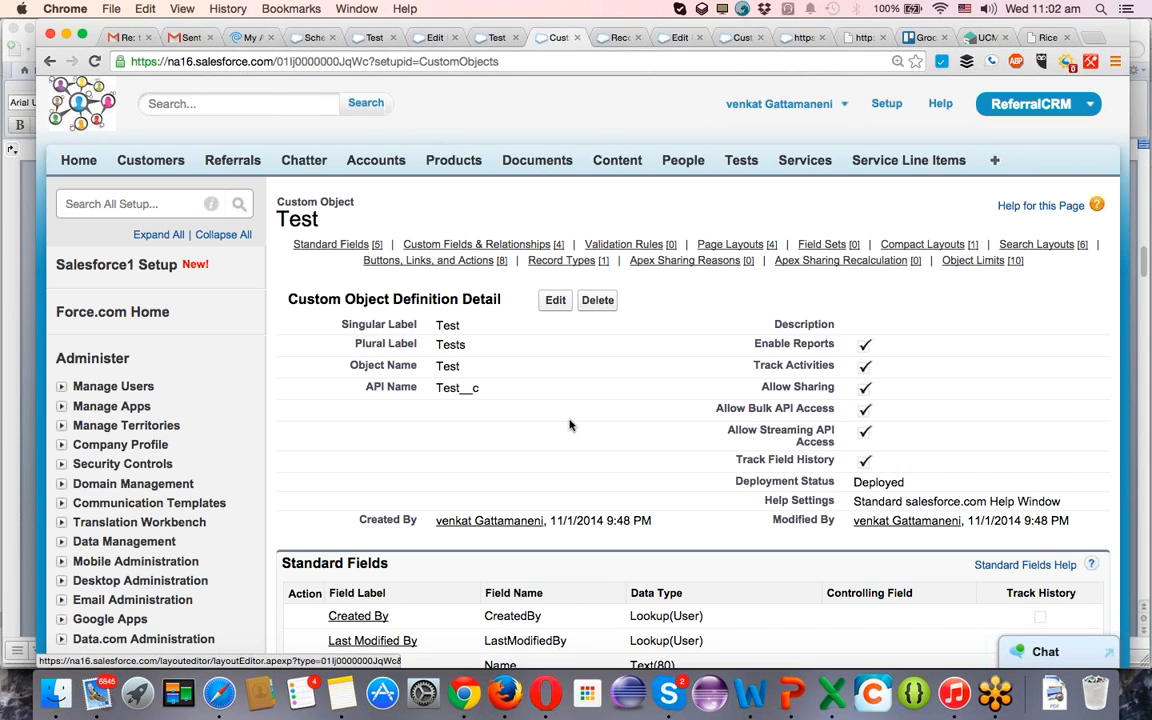
# Go back to the Manual Testing record type page and return from it to the Test object's definition.
pyautogui.moveTo(743, 250)
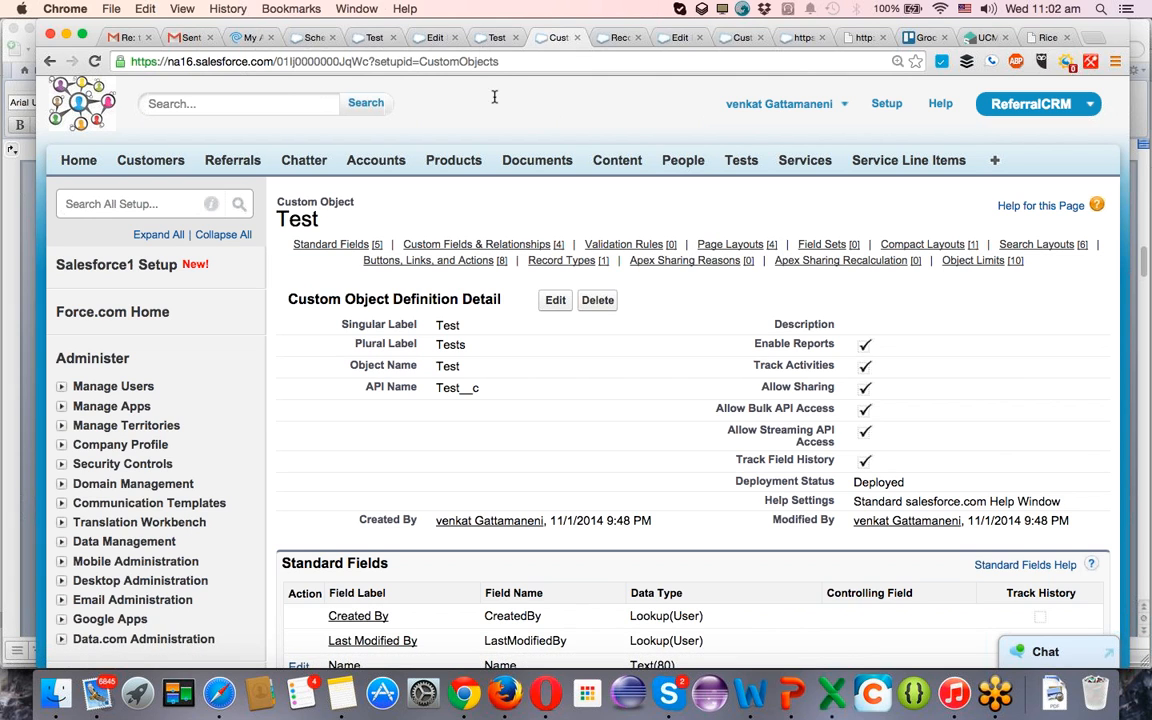
pyautogui.click(490, 38)
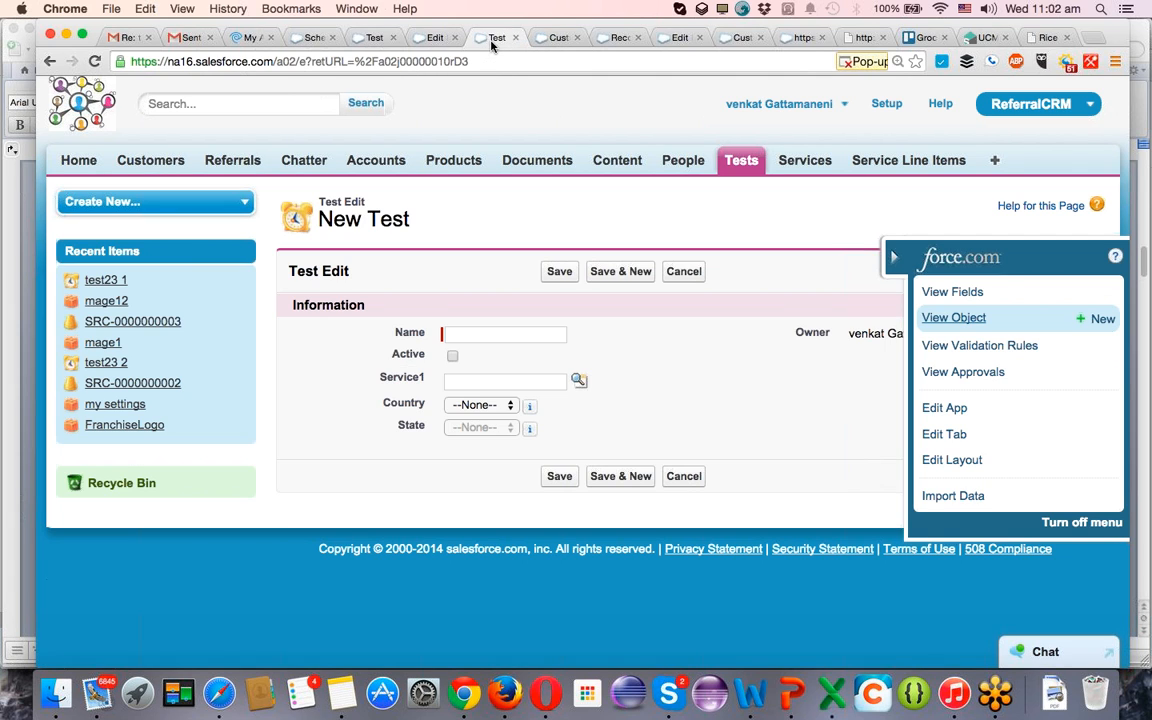
pyautogui.click(617, 37)
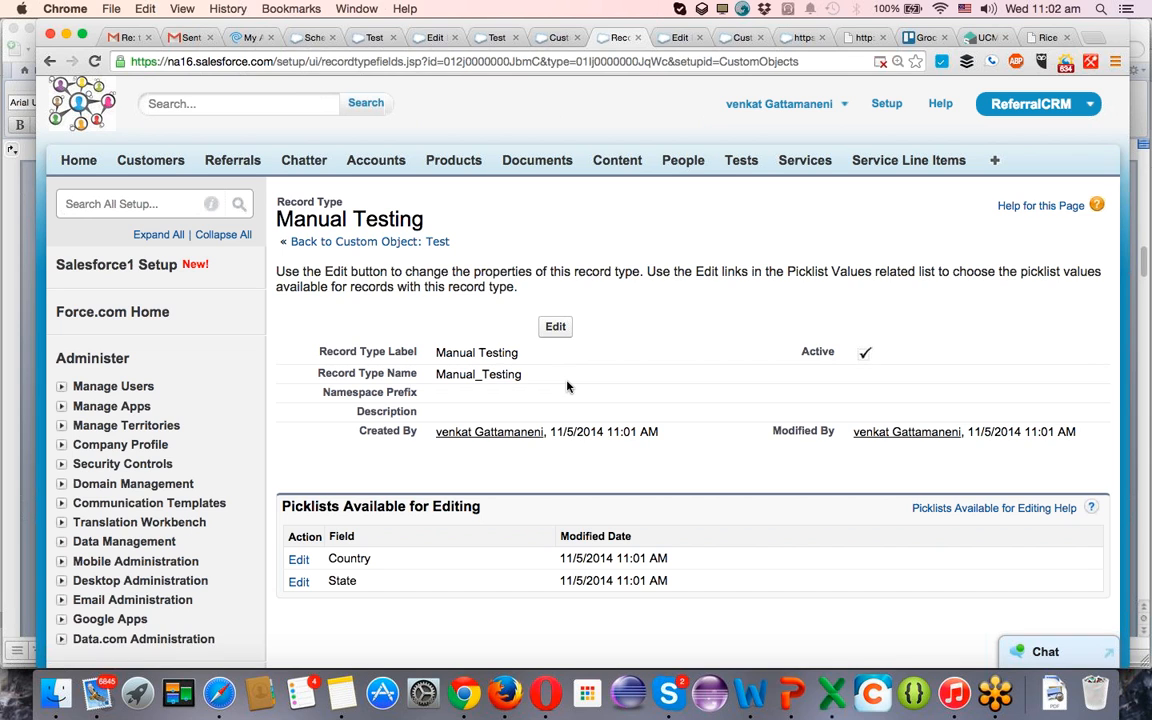
pyautogui.click(372, 242)
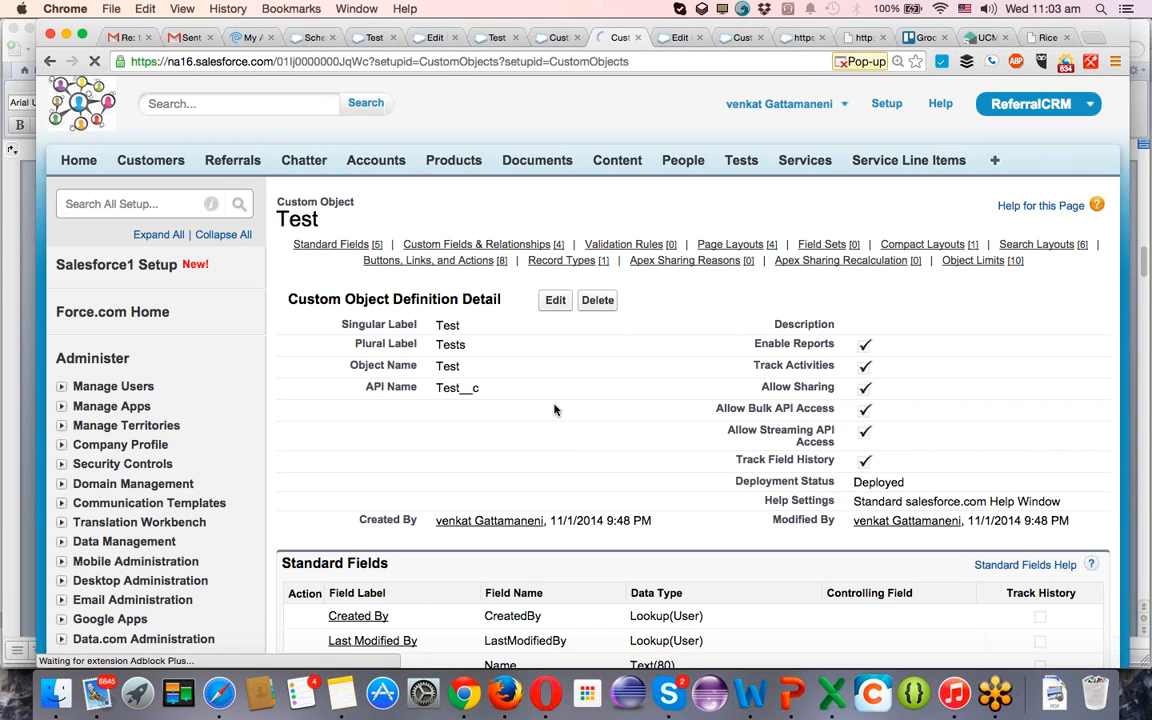
# Start a new record type for the Test object based on Master and label it Automation Testing.
pyautogui.scroll(-2, 555, 409)
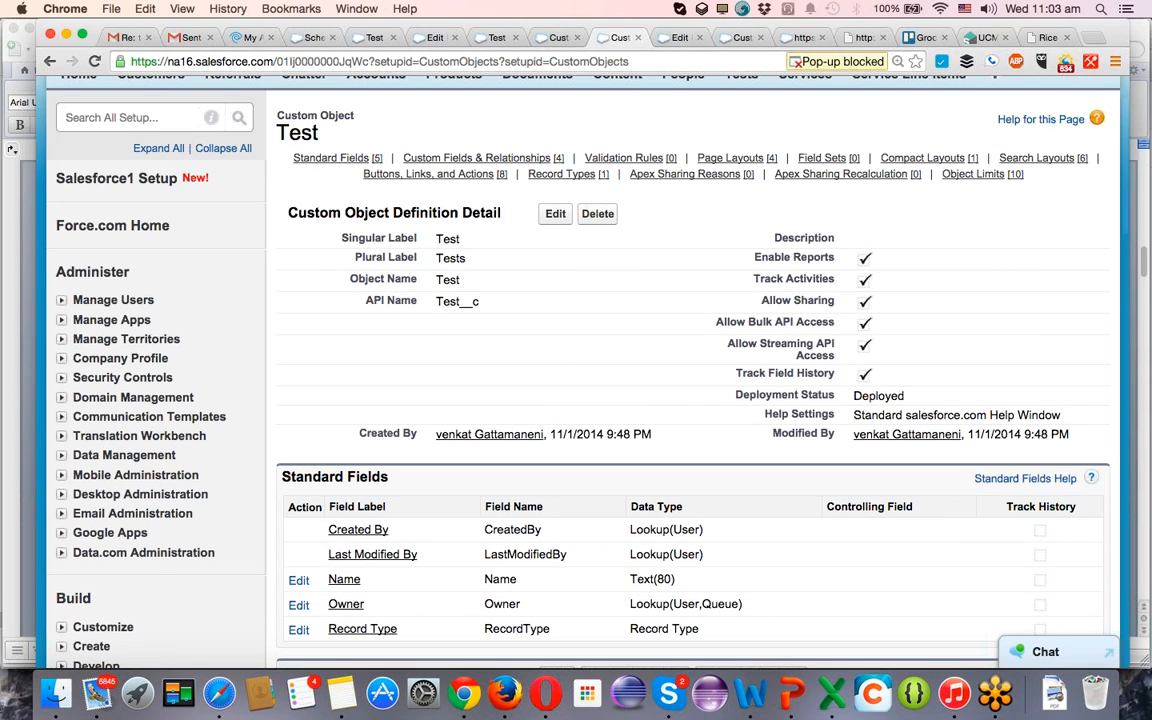
pyautogui.moveTo(570, 178)
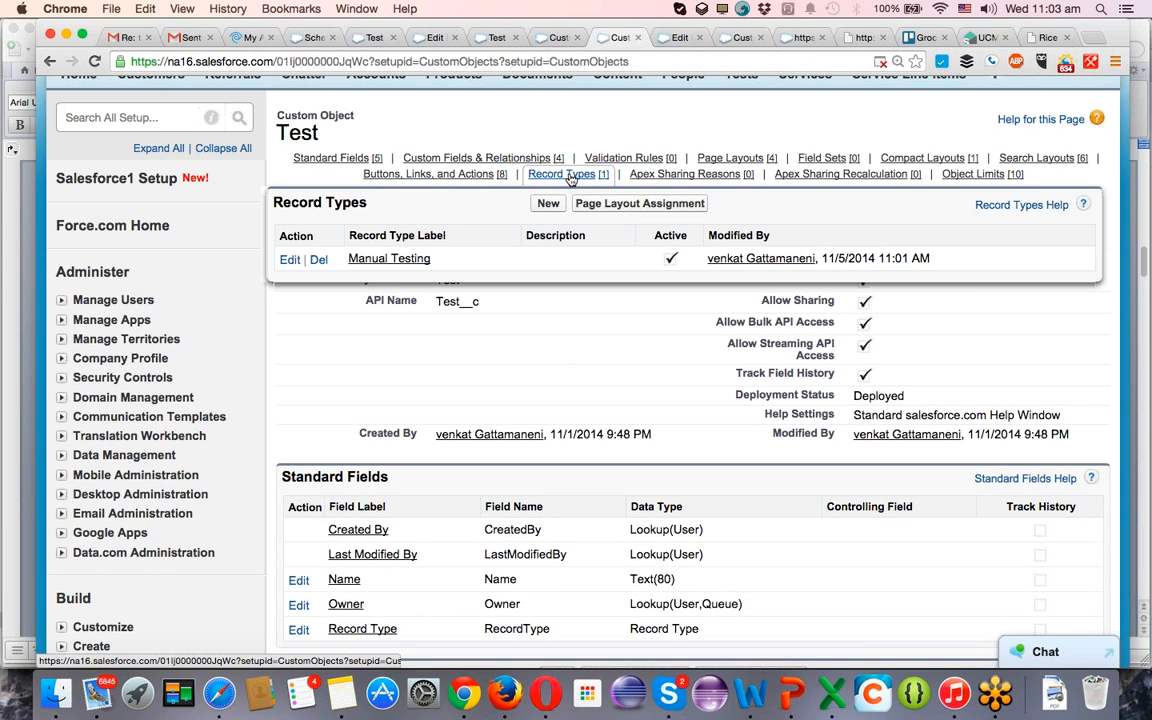
pyautogui.click(546, 204)
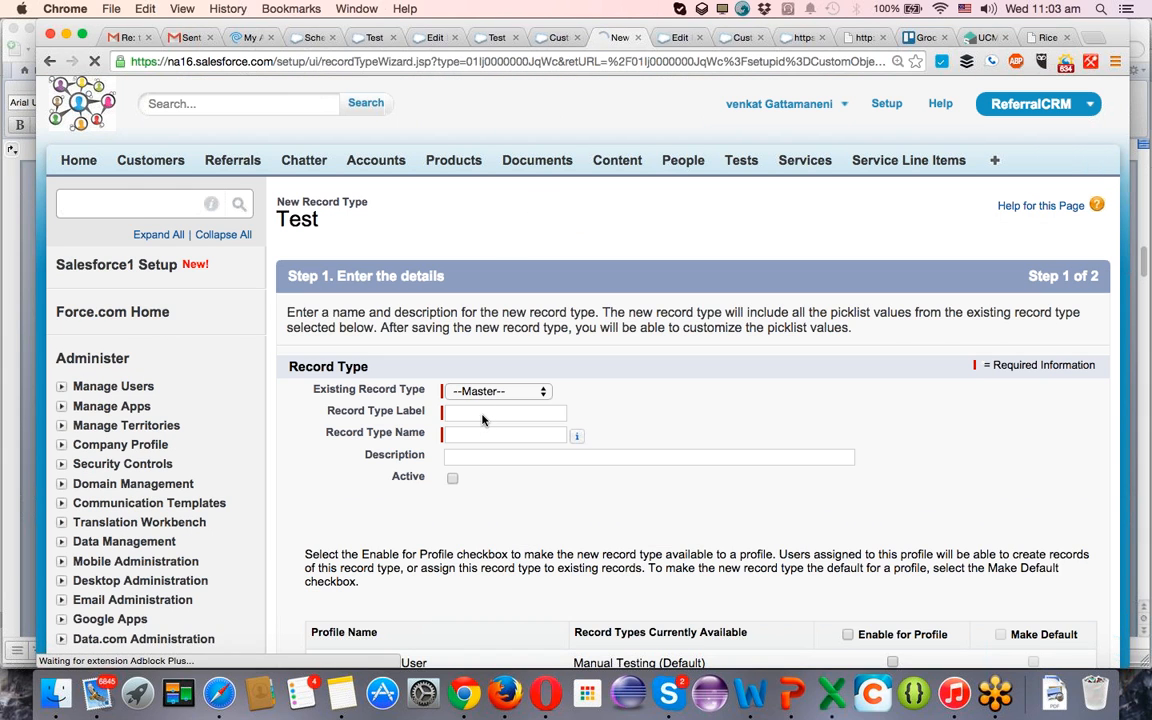
pyautogui.click(483, 416)
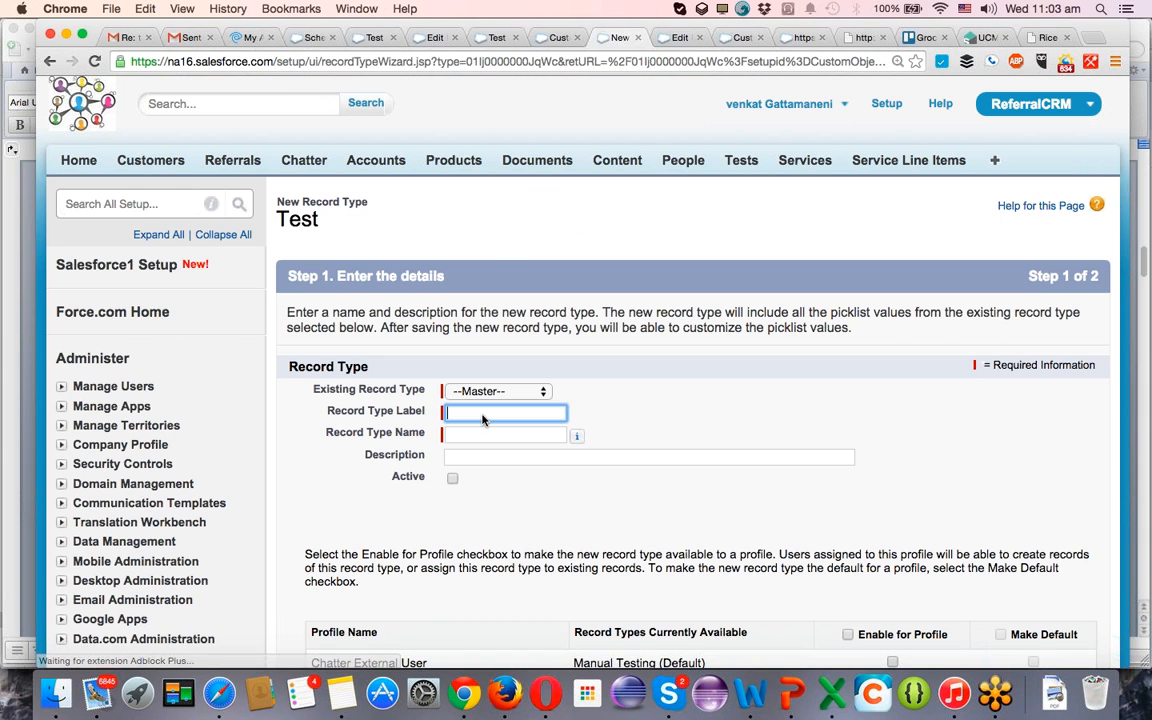
pyautogui.write('Automa')
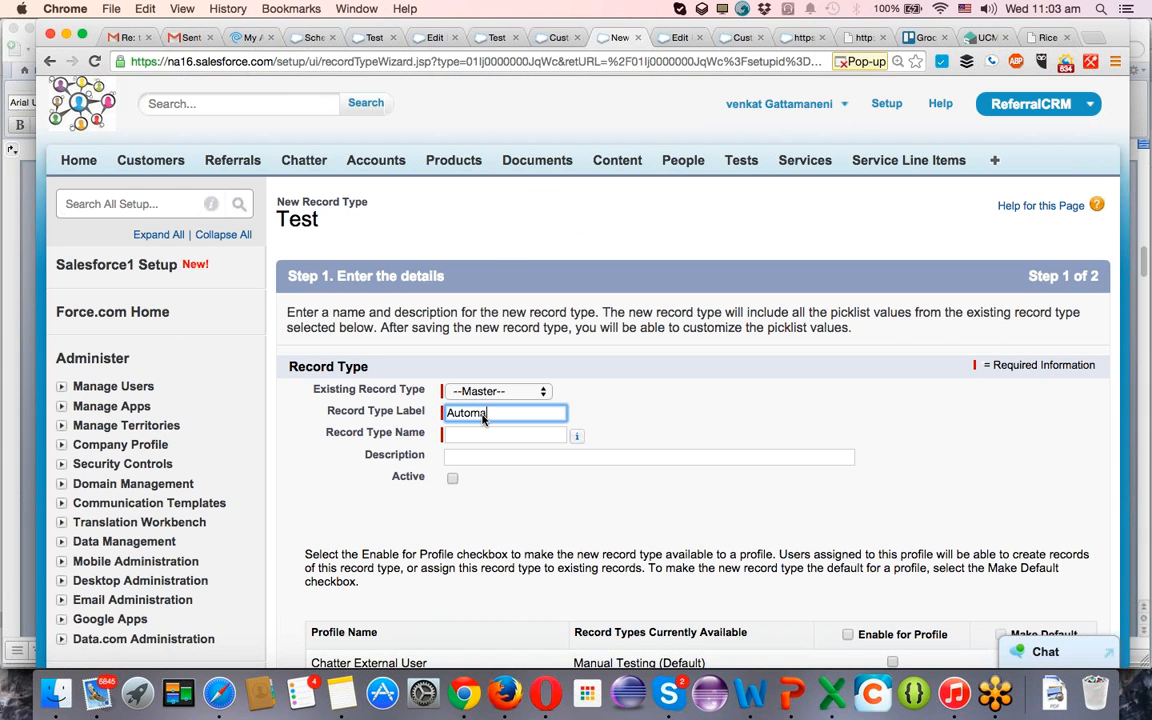
pyautogui.write('tion')
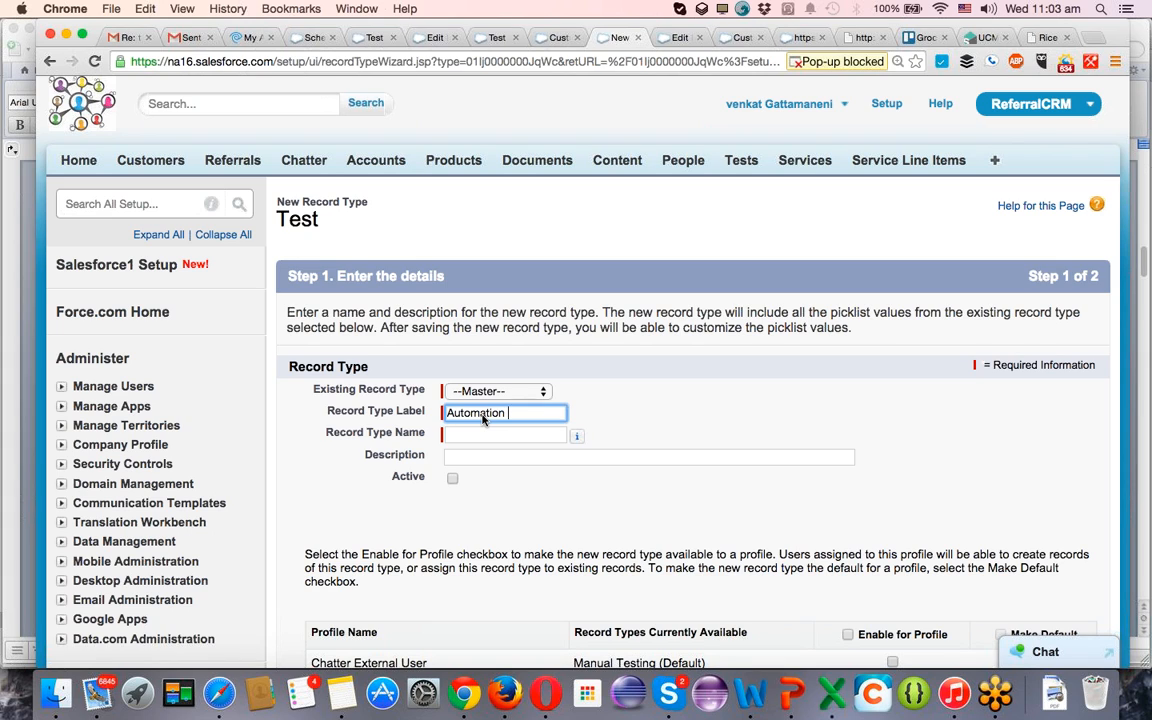
pyautogui.write(' Test')
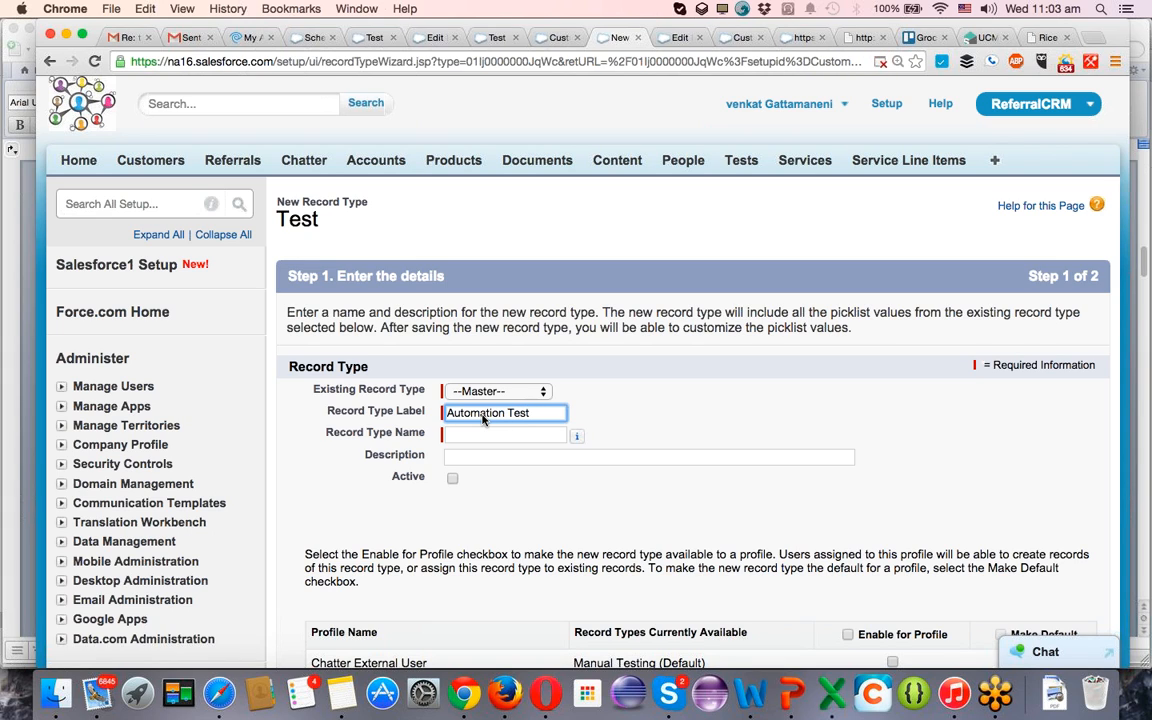
pyautogui.write('ing')
# Reuse the label Automation Testing as the new record type's description and make the record type active.
pyautogui.press('super+a')
pyautogui.press('super+c')
pyautogui.press('Tab')
pyautogui.press('Tab')
pyautogui.press('Tab')
pyautogui.press('super+v')
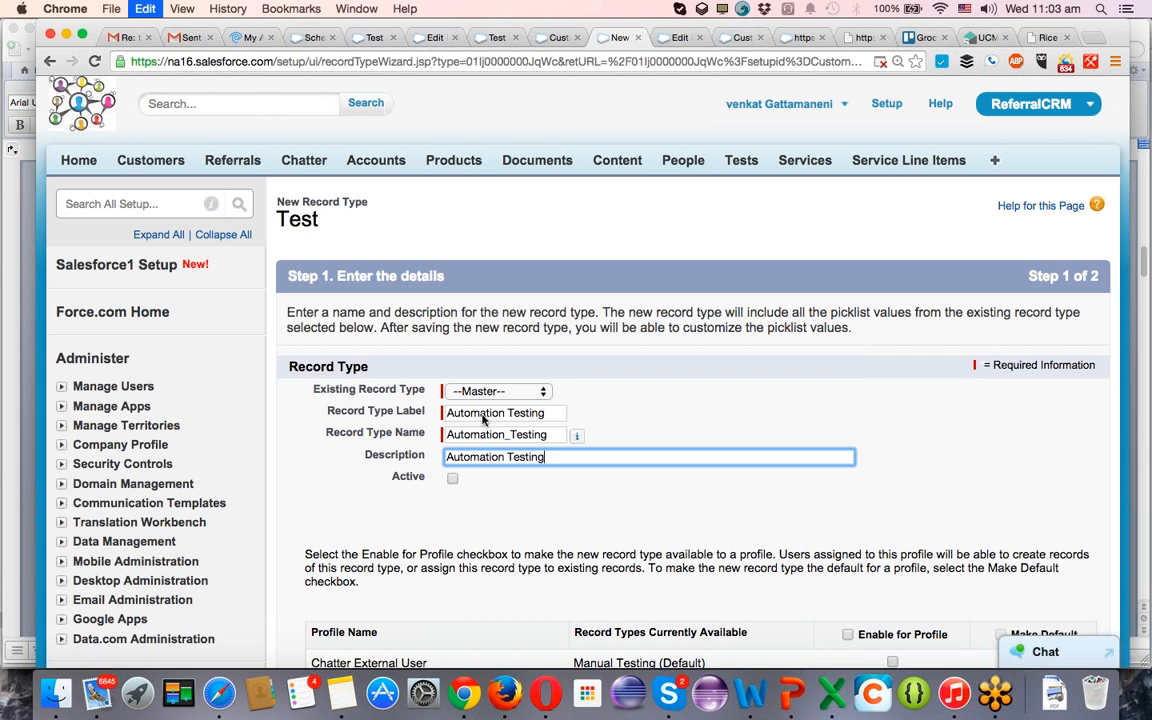
pyautogui.press('Tab')
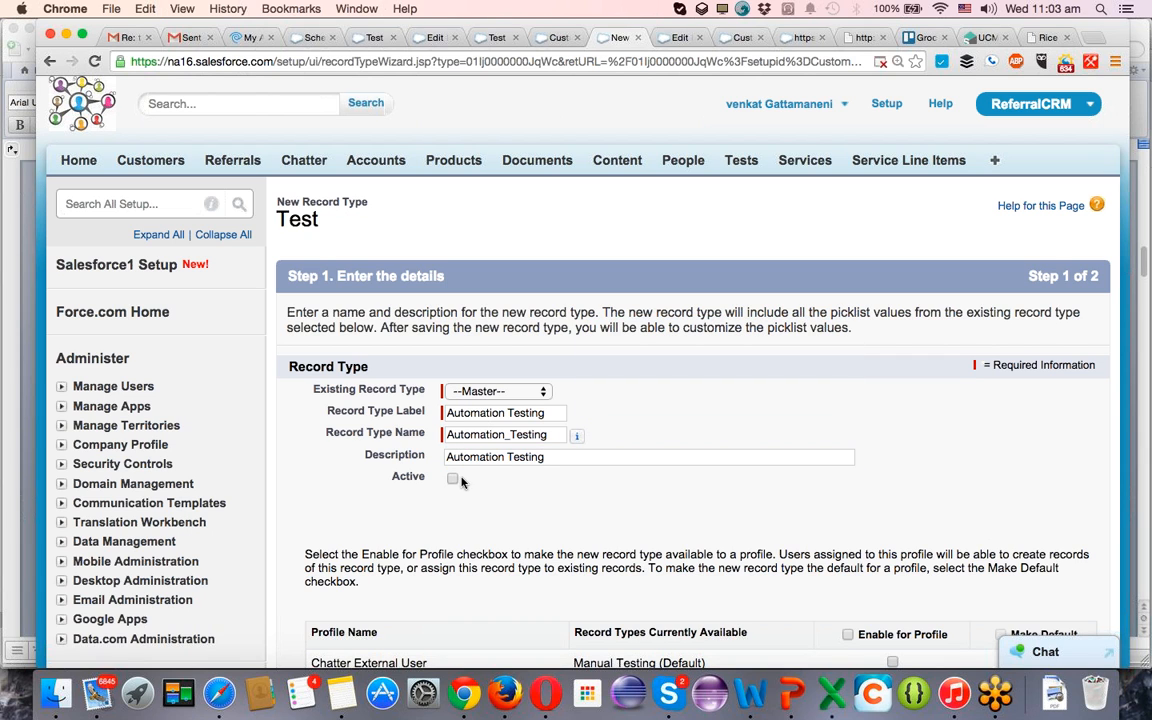
pyautogui.click(453, 478)
# Enable the Automation Testing record type for all profiles and make it the default for each of them.
pyautogui.scroll(-1, 464, 482)
pyautogui.scroll(-5, 464, 482)
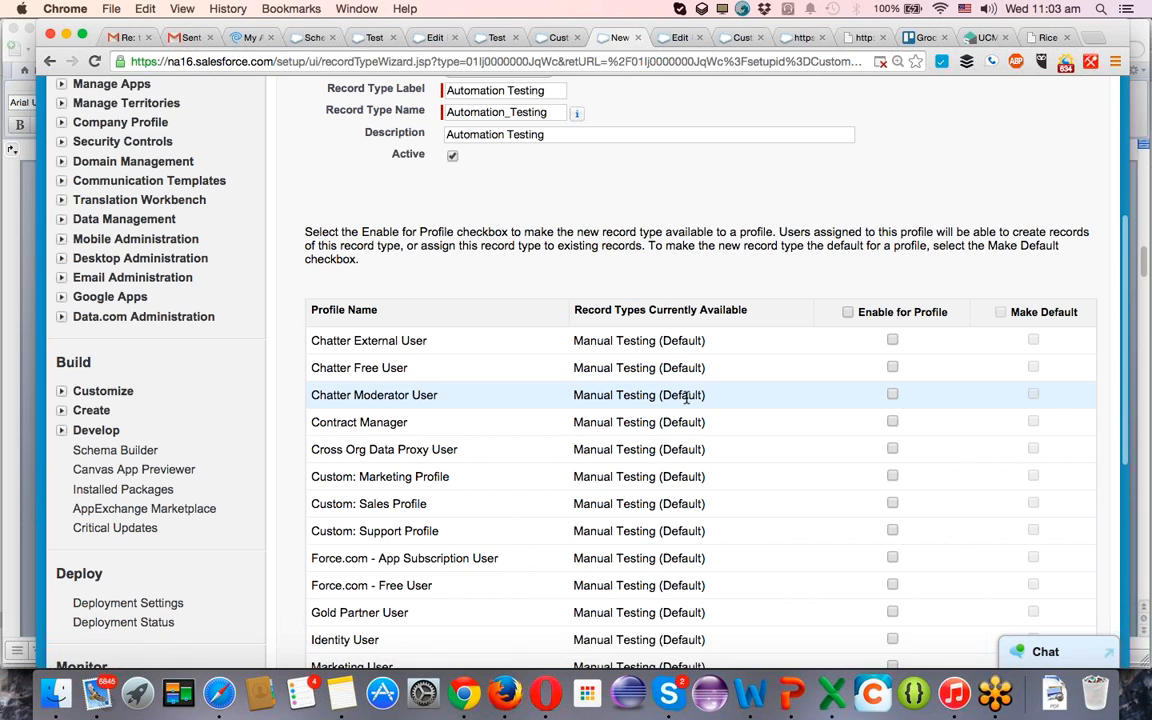
pyautogui.scroll(-4, 620, 400)
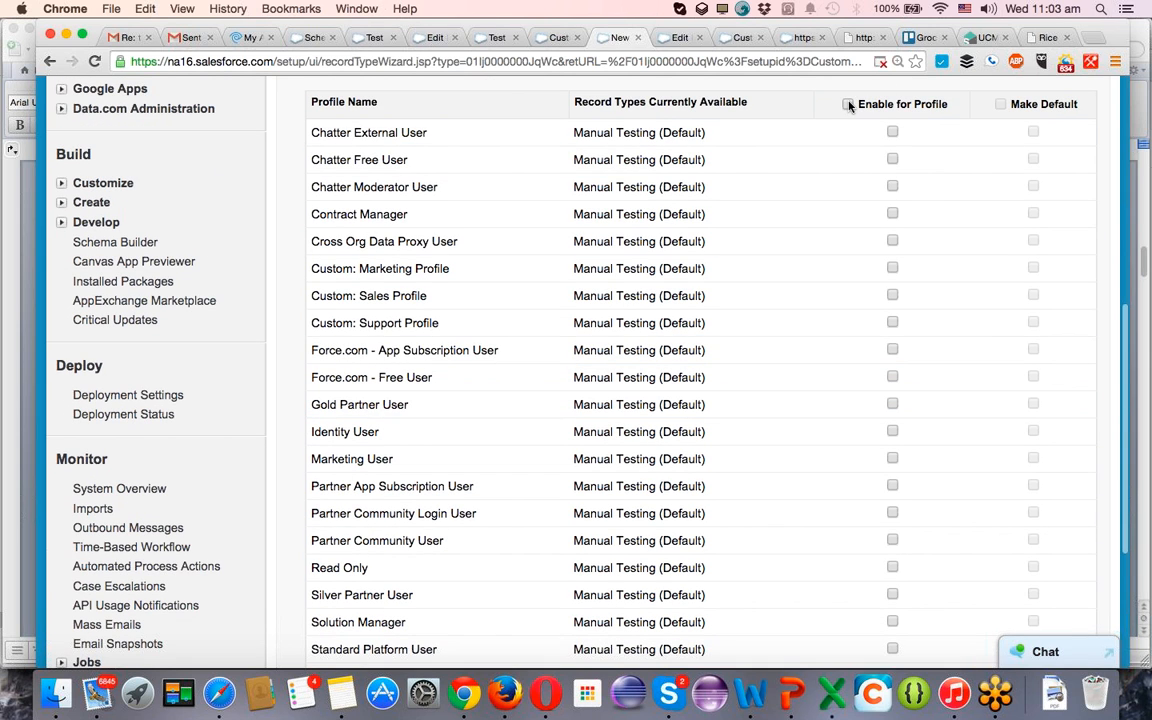
pyautogui.click(848, 104)
pyautogui.scroll(-4, 815, 205)
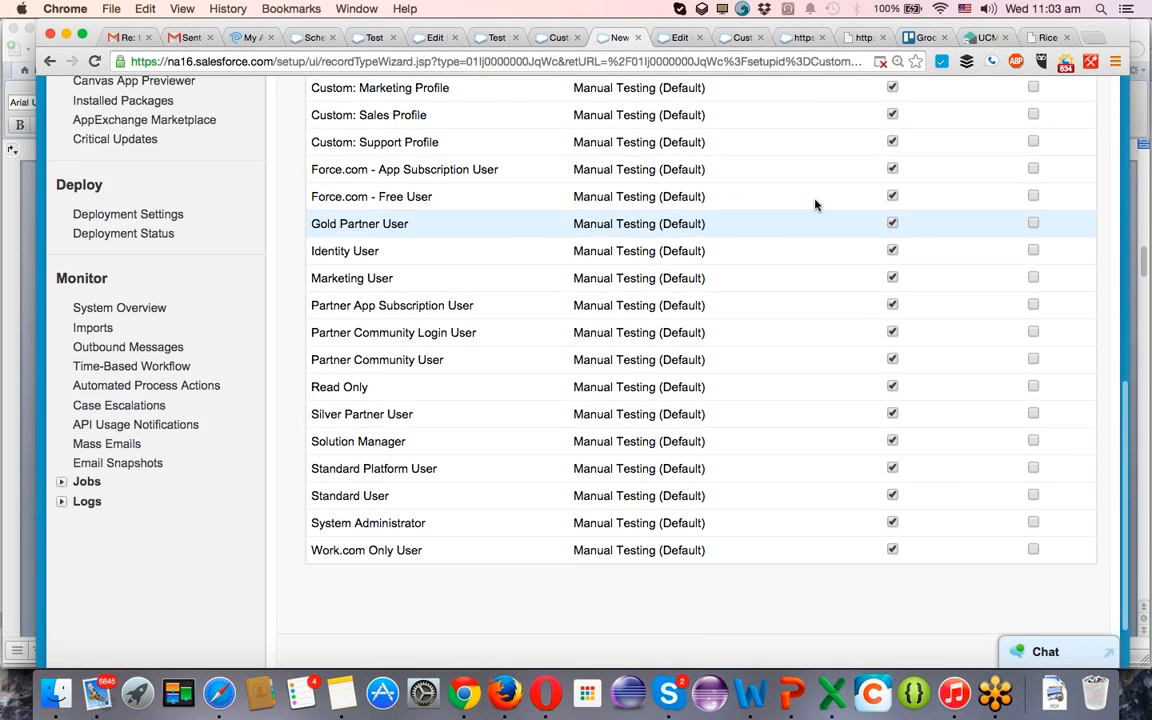
pyautogui.scroll(9, 815, 205)
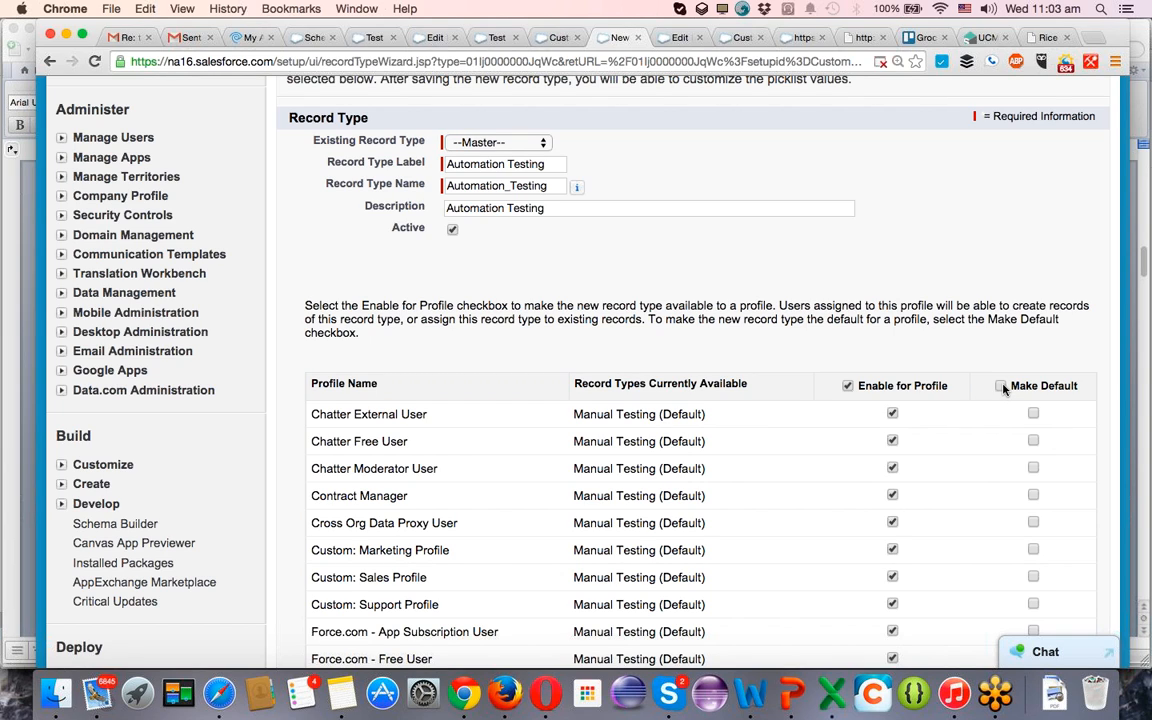
pyautogui.click(1001, 386)
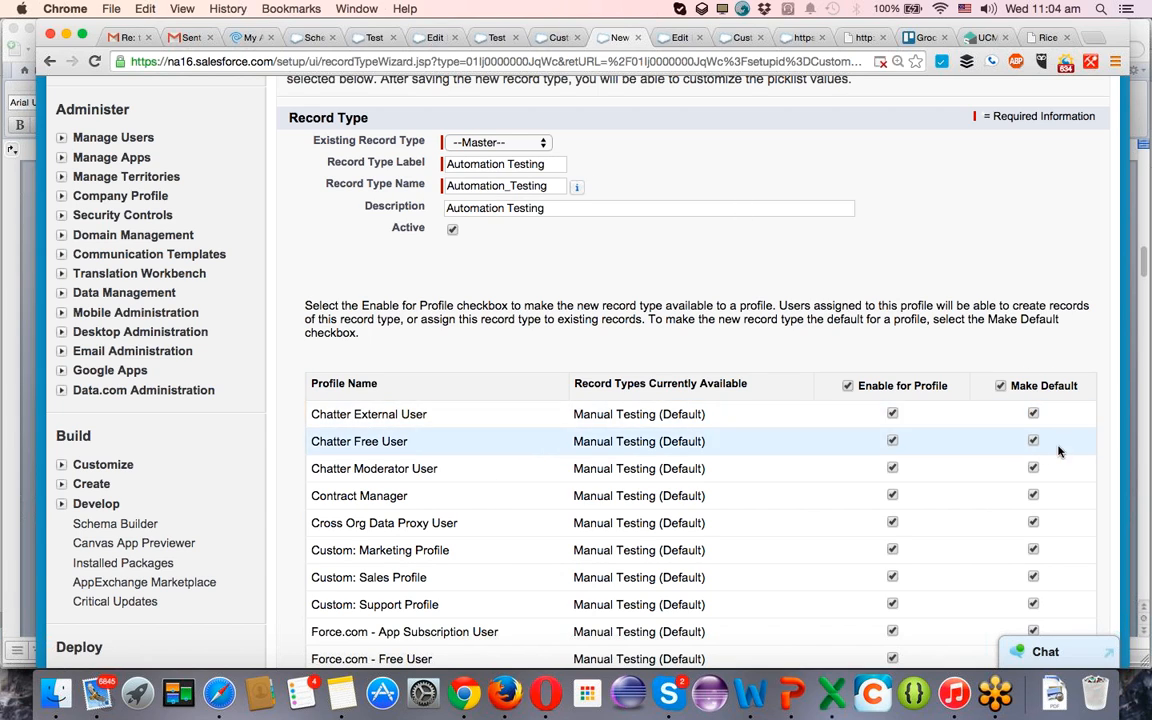
# Continue to the page layout assignment, apply the Automation Testing layout to all profiles, and save the new record type.
pyautogui.scroll(-5, 1018, 380)
pyautogui.scroll(-2, 1009, 371)
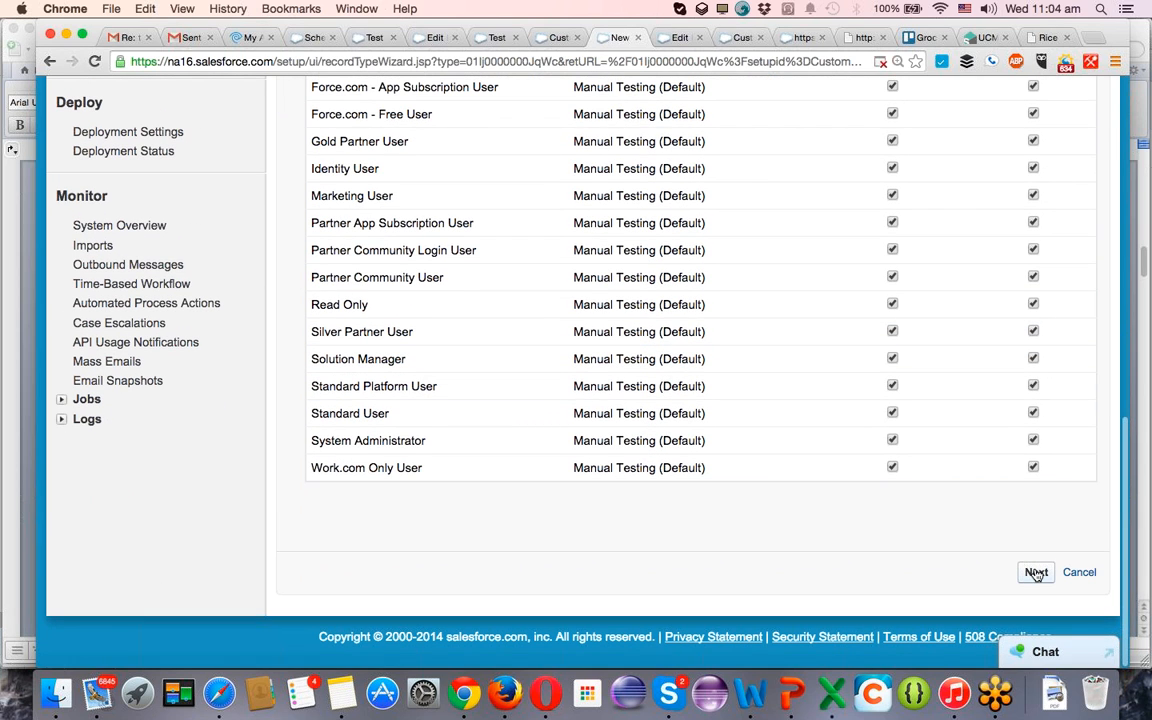
pyautogui.click(1036, 573)
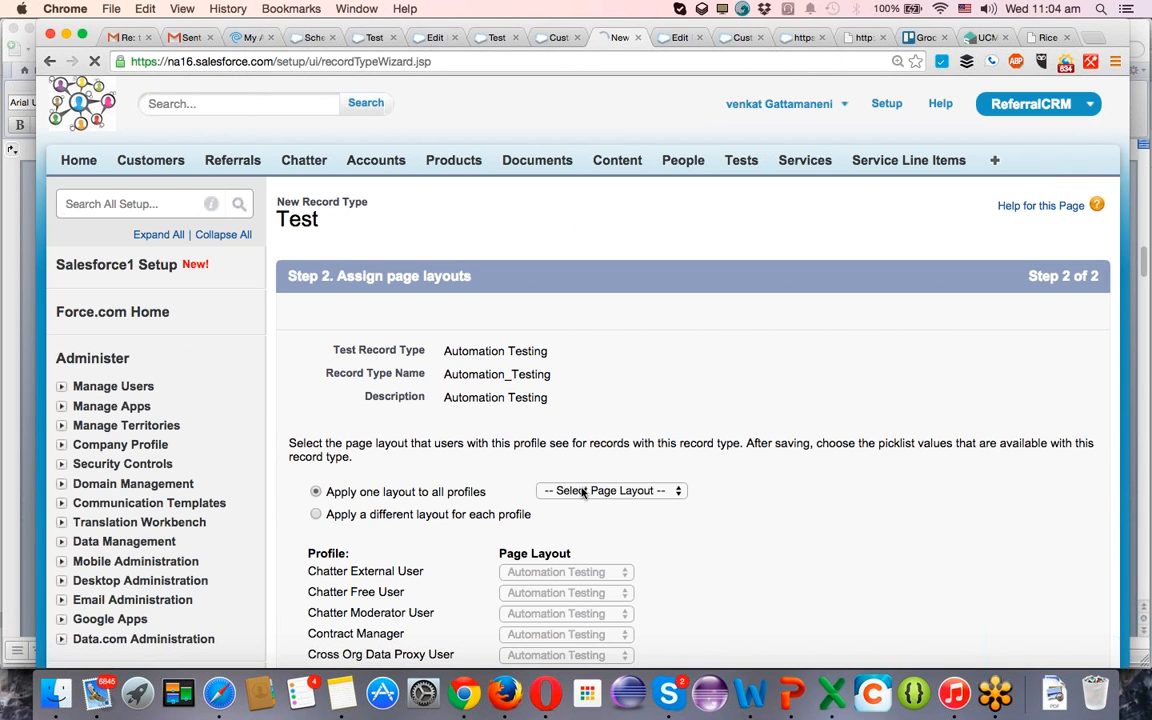
pyautogui.click(563, 490)
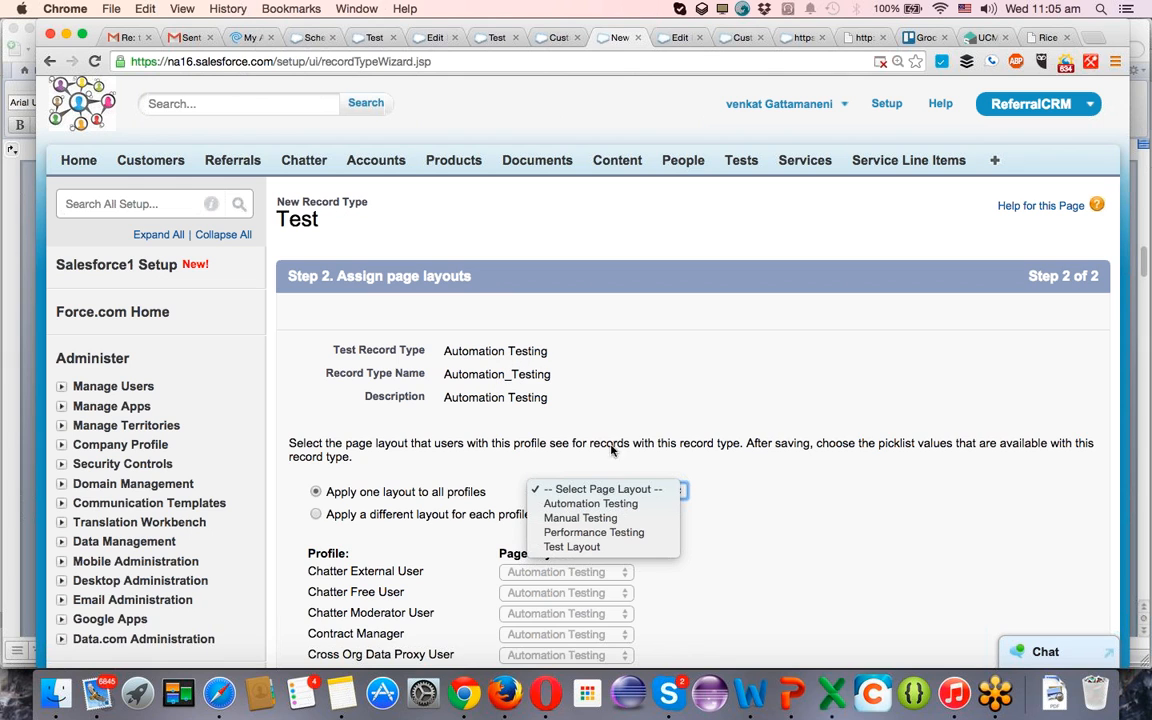
pyautogui.click(592, 507)
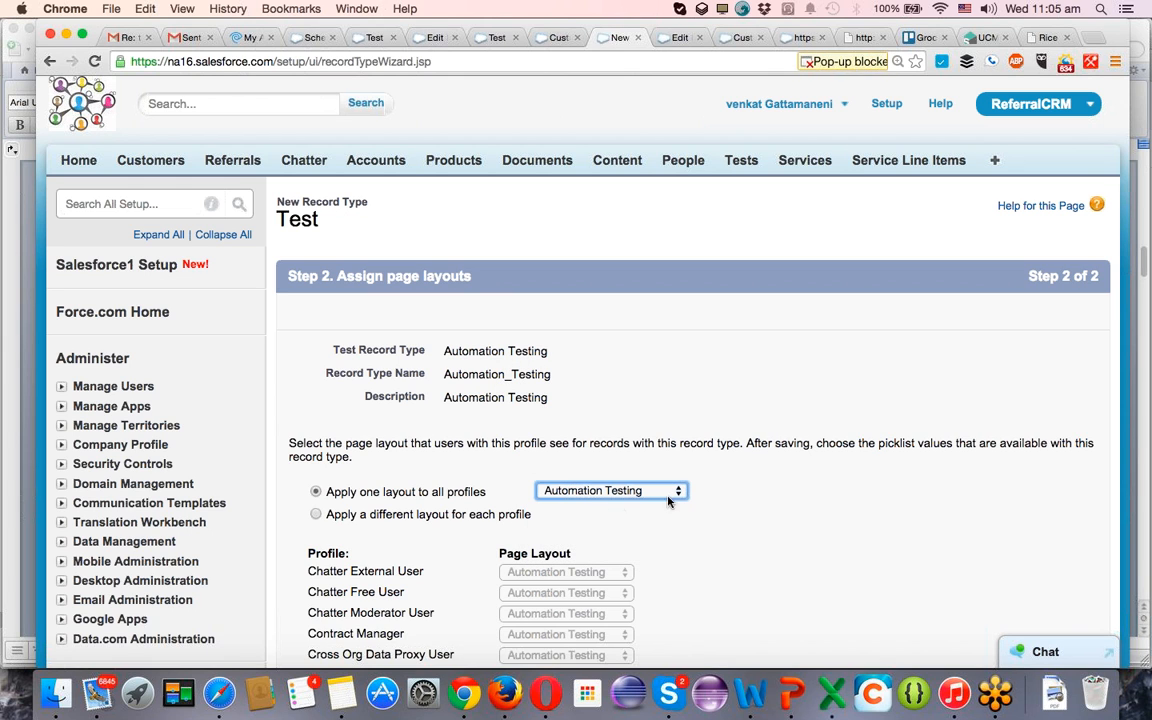
pyautogui.scroll(-5, 762, 492)
pyautogui.scroll(-8, 762, 492)
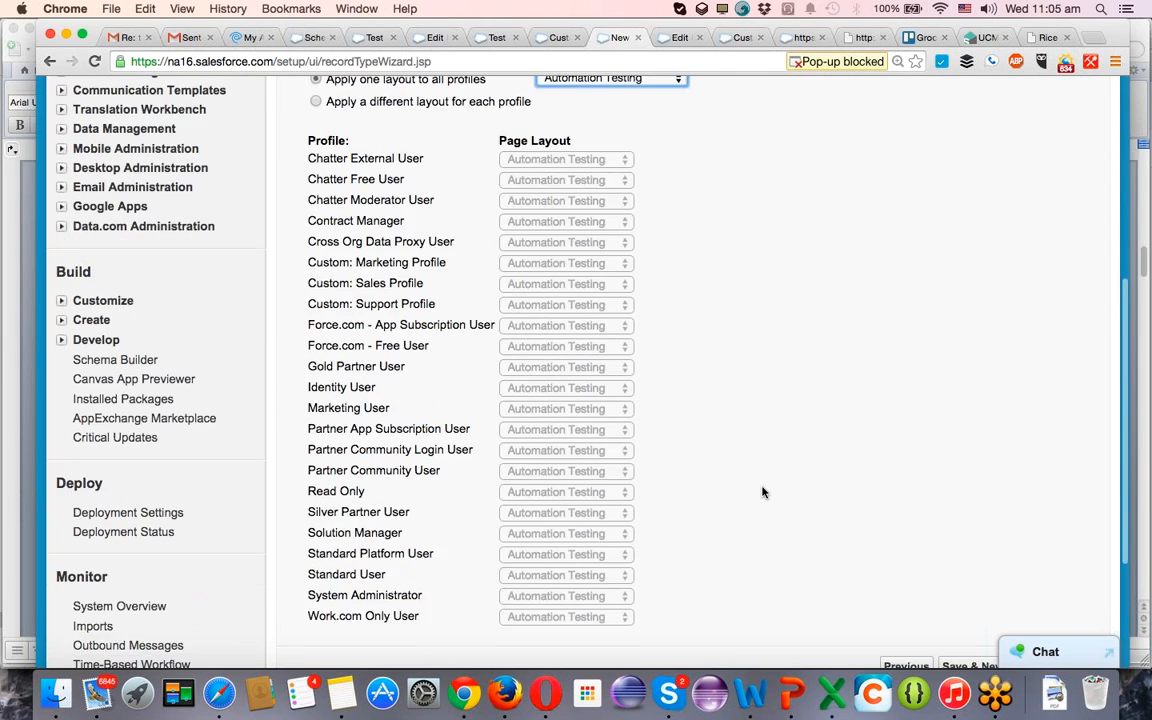
pyautogui.click(1032, 458)
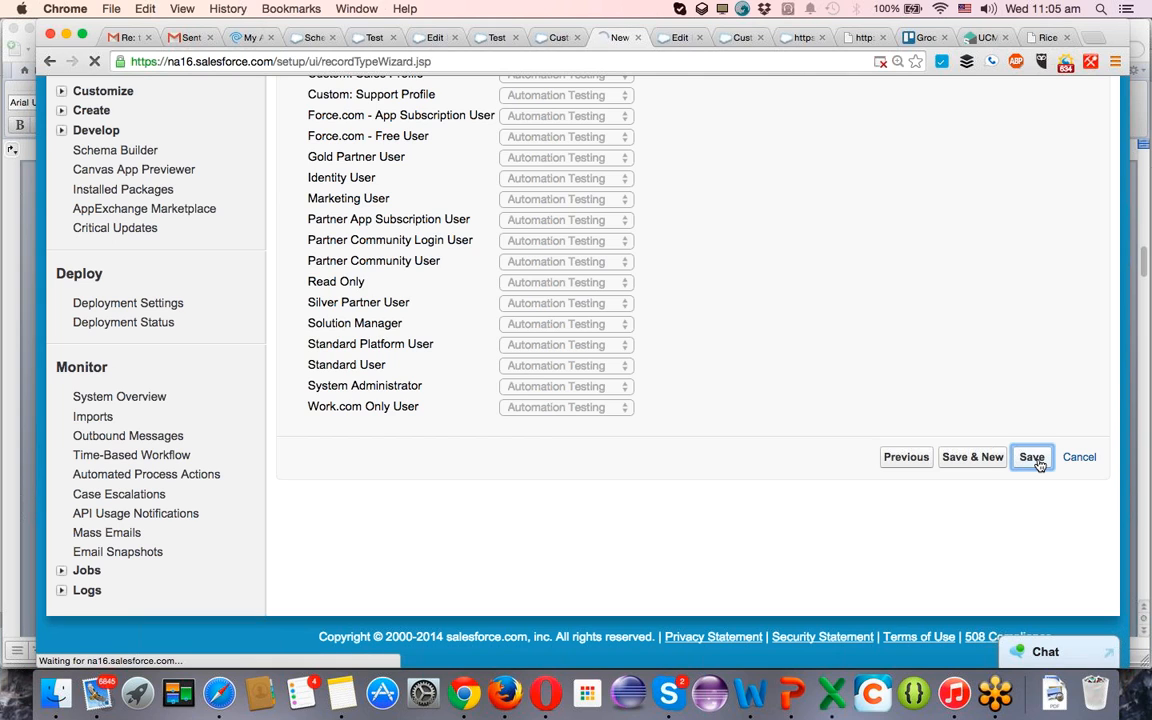
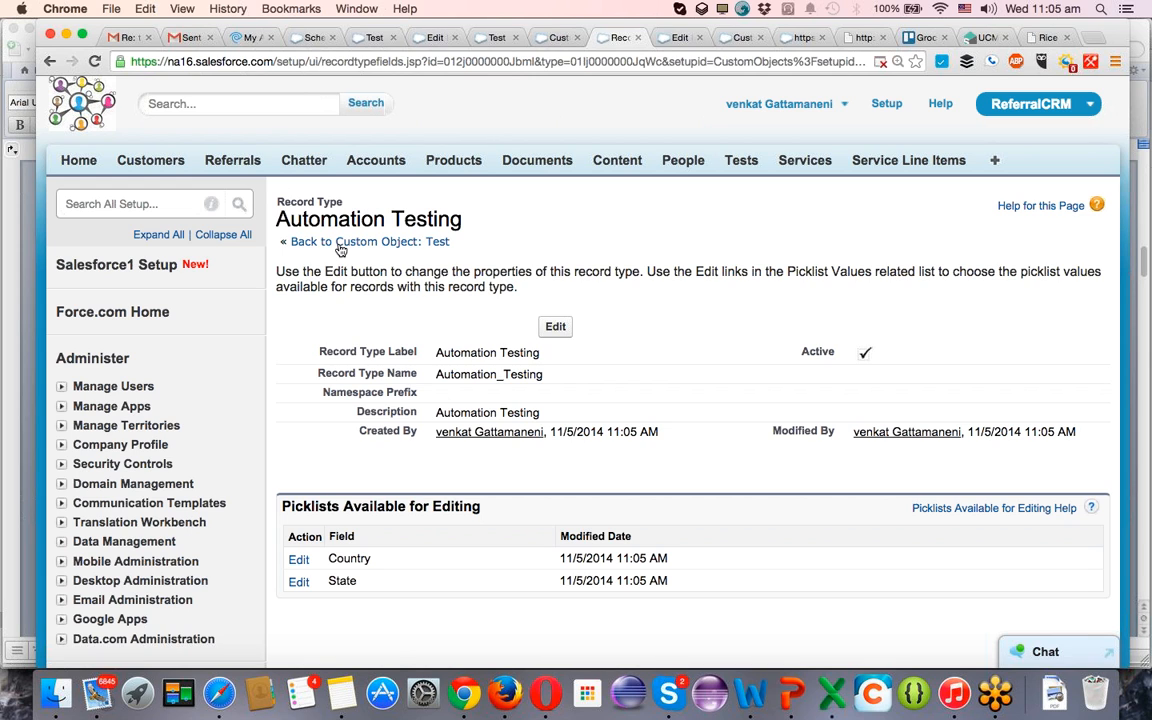
# Start another record type for the Test object based on Master and label it Performance Testing.
pyautogui.click(341, 245)
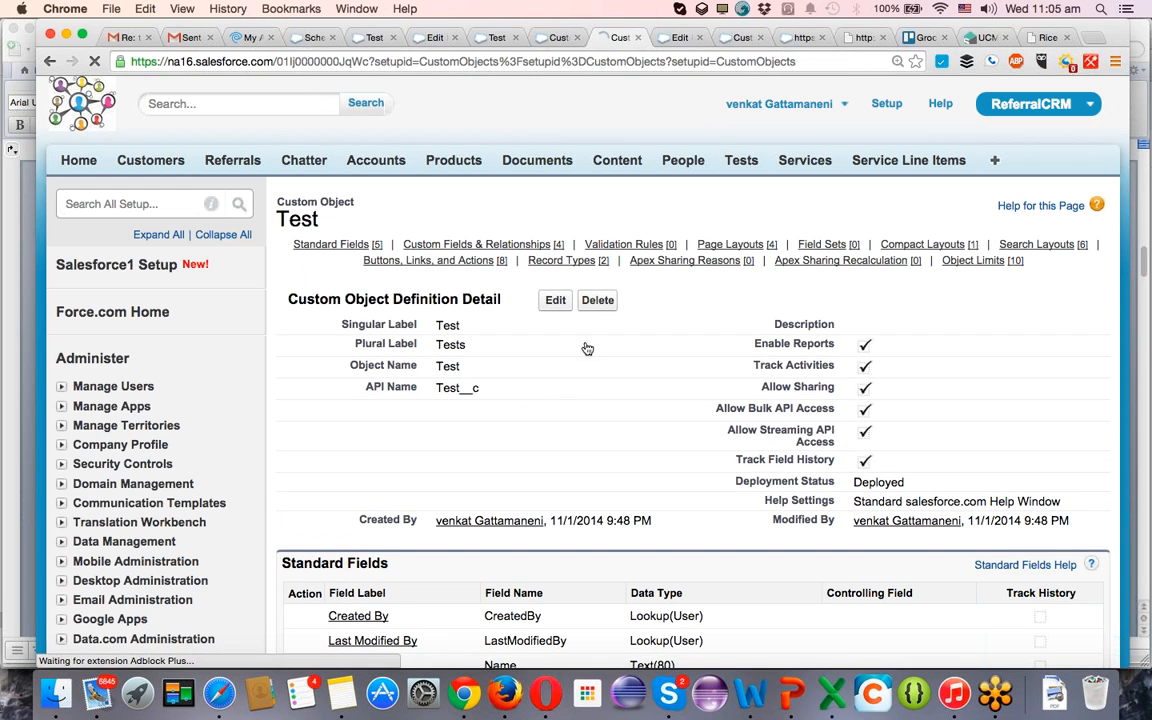
pyautogui.scroll(-5, 586, 393)
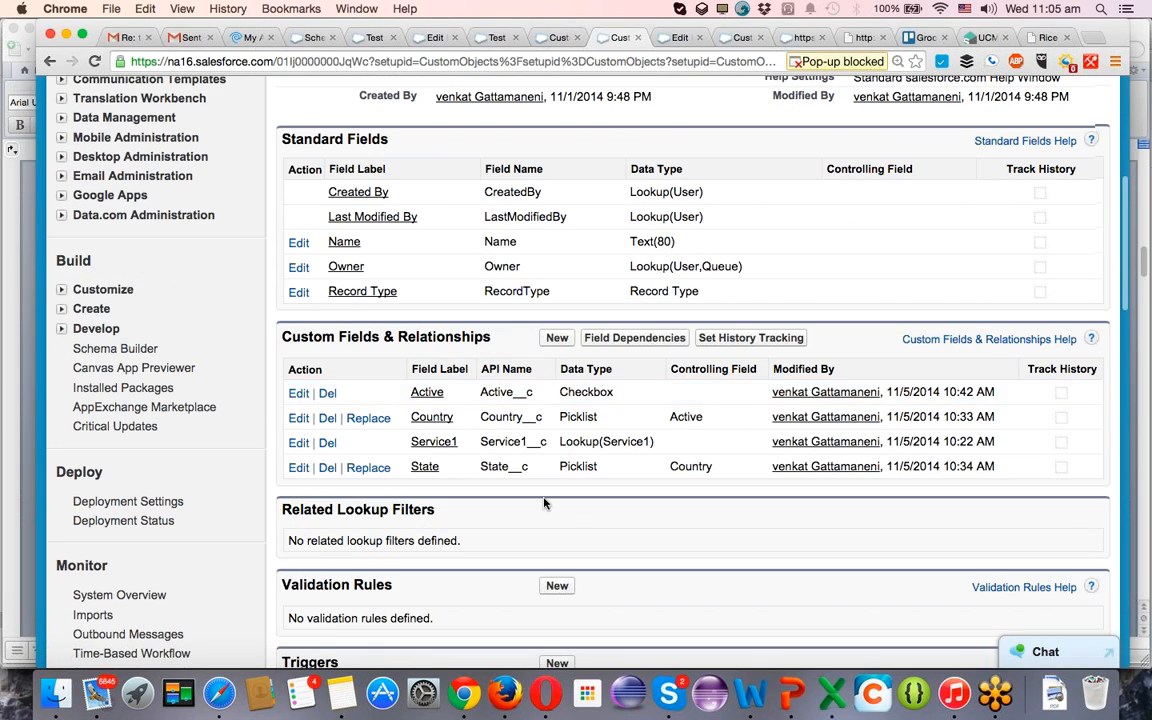
pyautogui.scroll(-10, 544, 503)
pyautogui.scroll(-7, 544, 503)
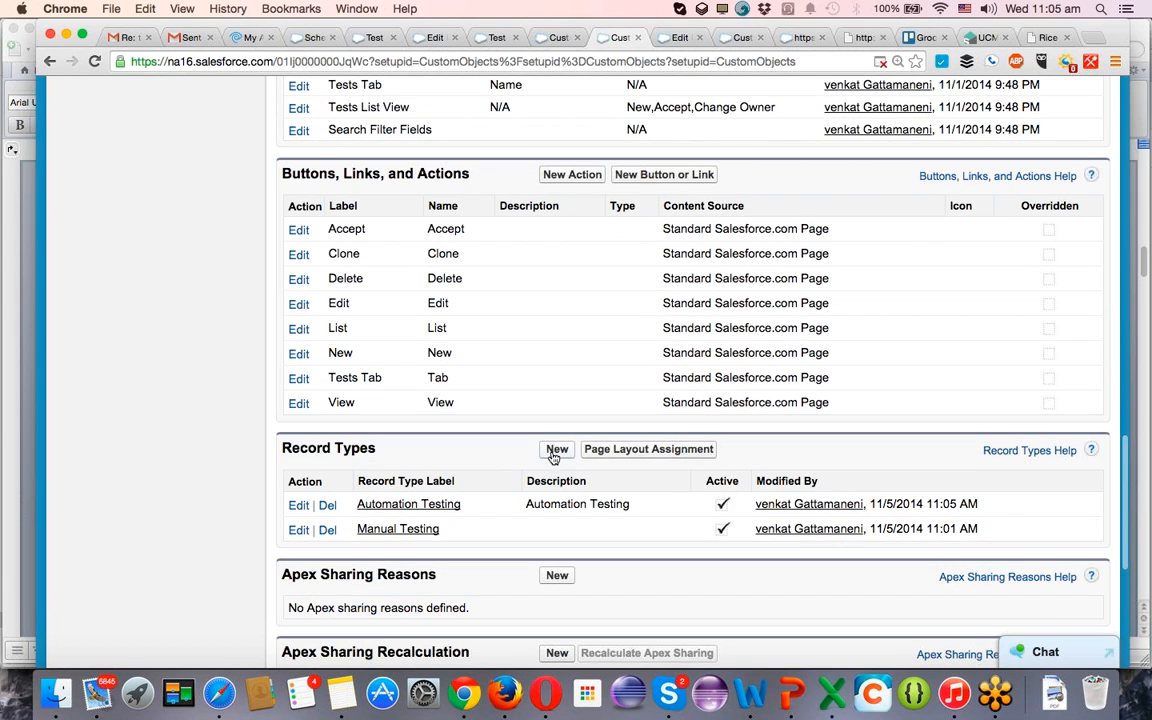
pyautogui.click(555, 451)
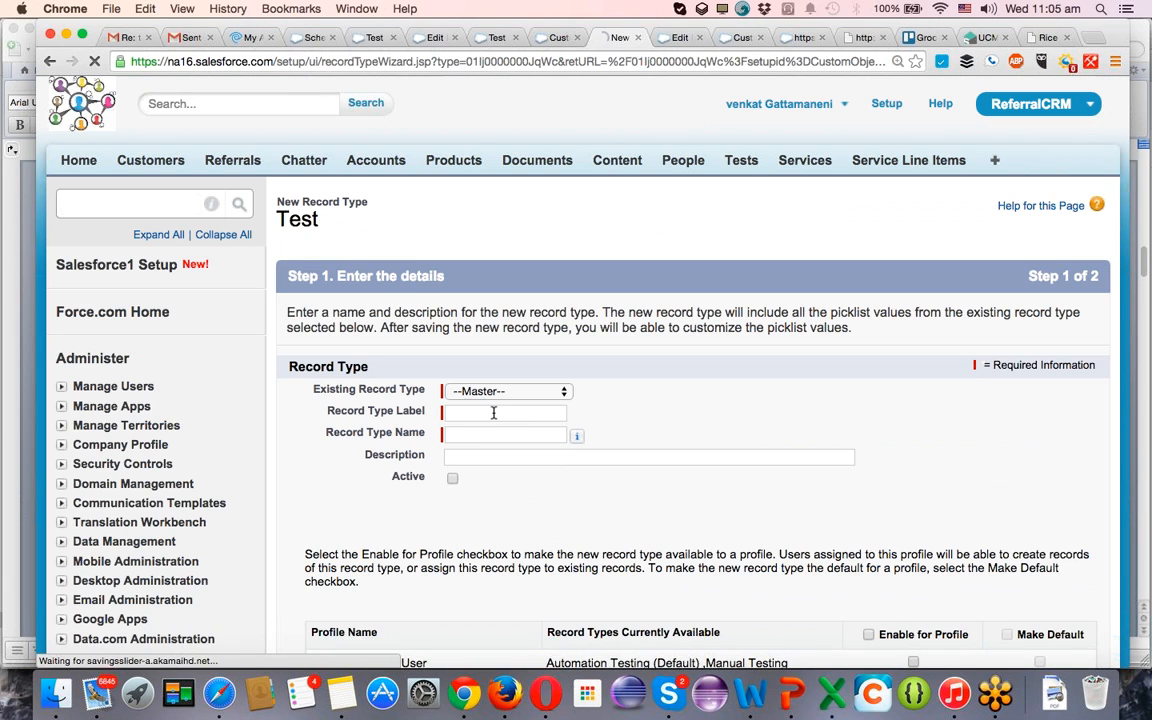
pyautogui.click(493, 412)
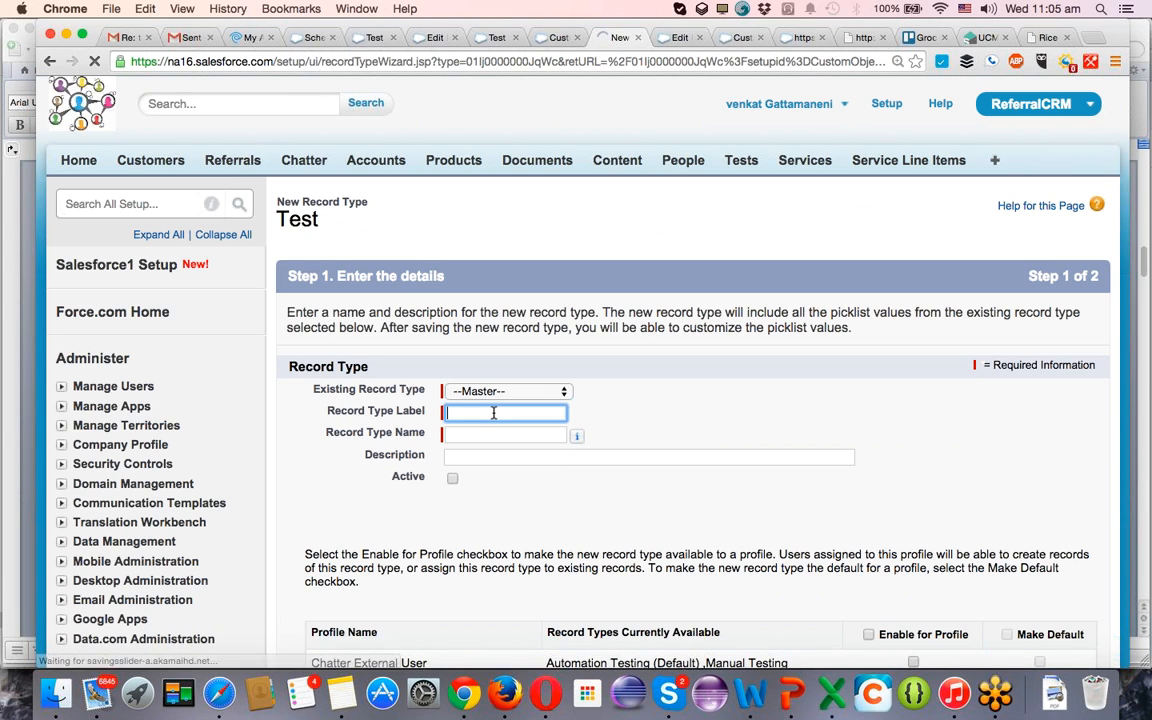
pyautogui.write('Performance')
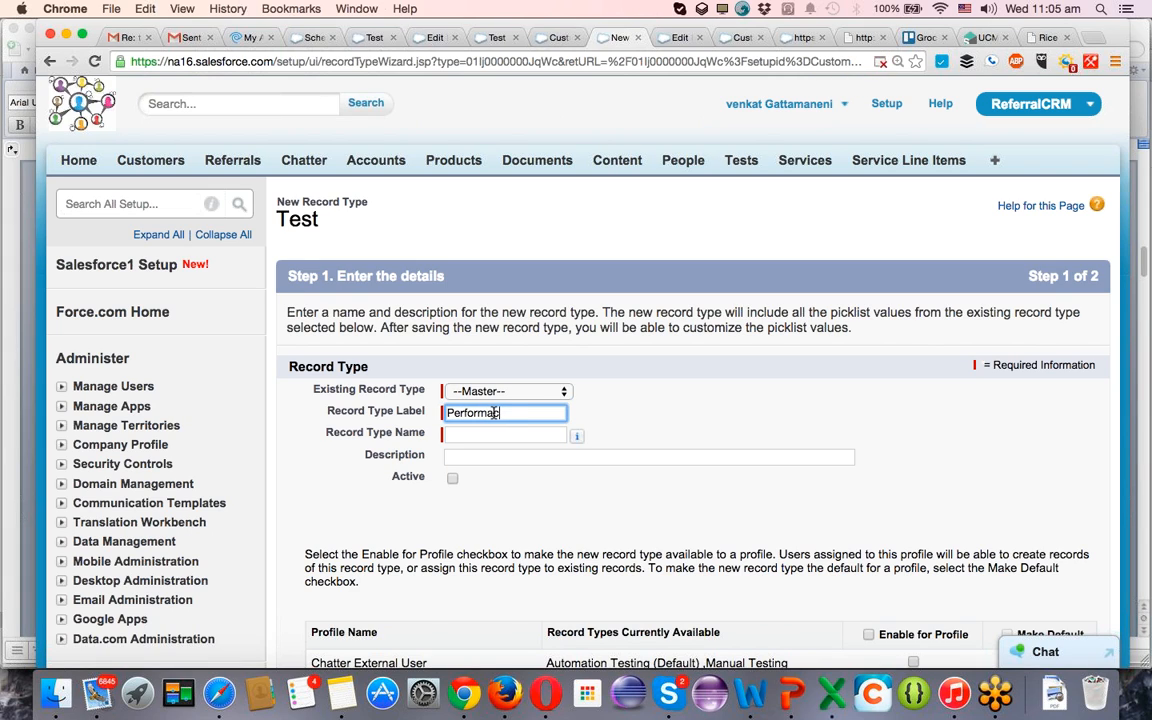
pyautogui.write(' Testing')
pyautogui.press('Tab')
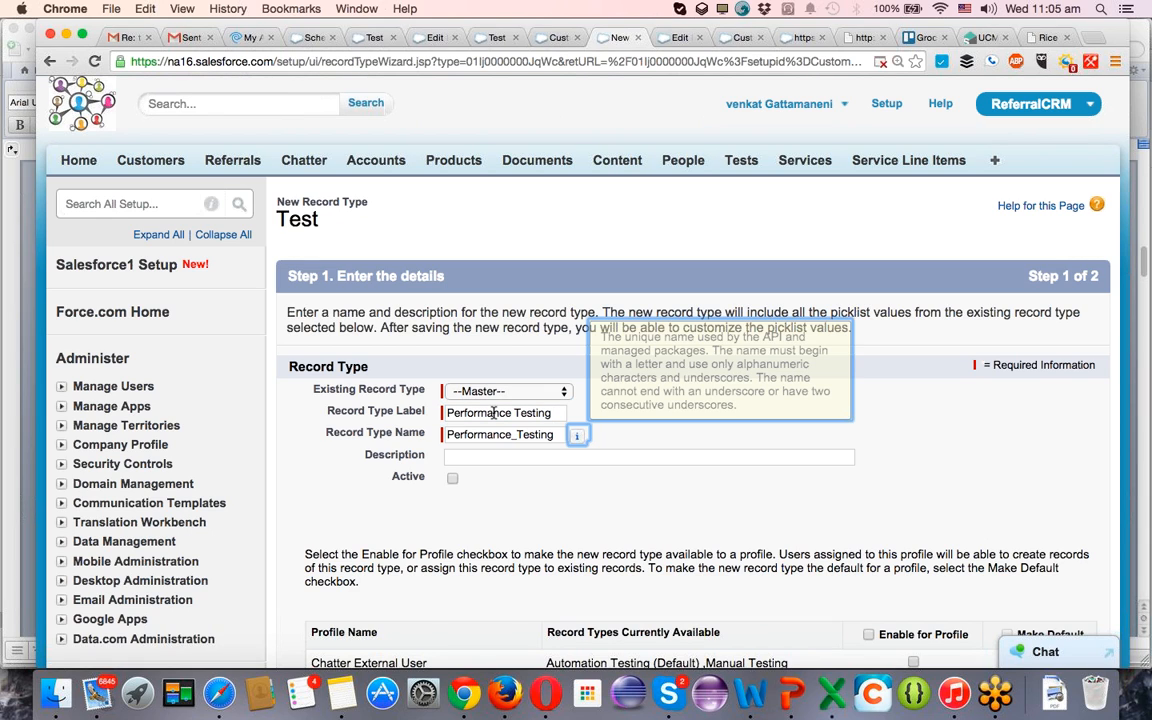
# Make the Performance Testing record type active, enable it for all profiles, and continue to the page layout assignment.
pyautogui.press('Tab')
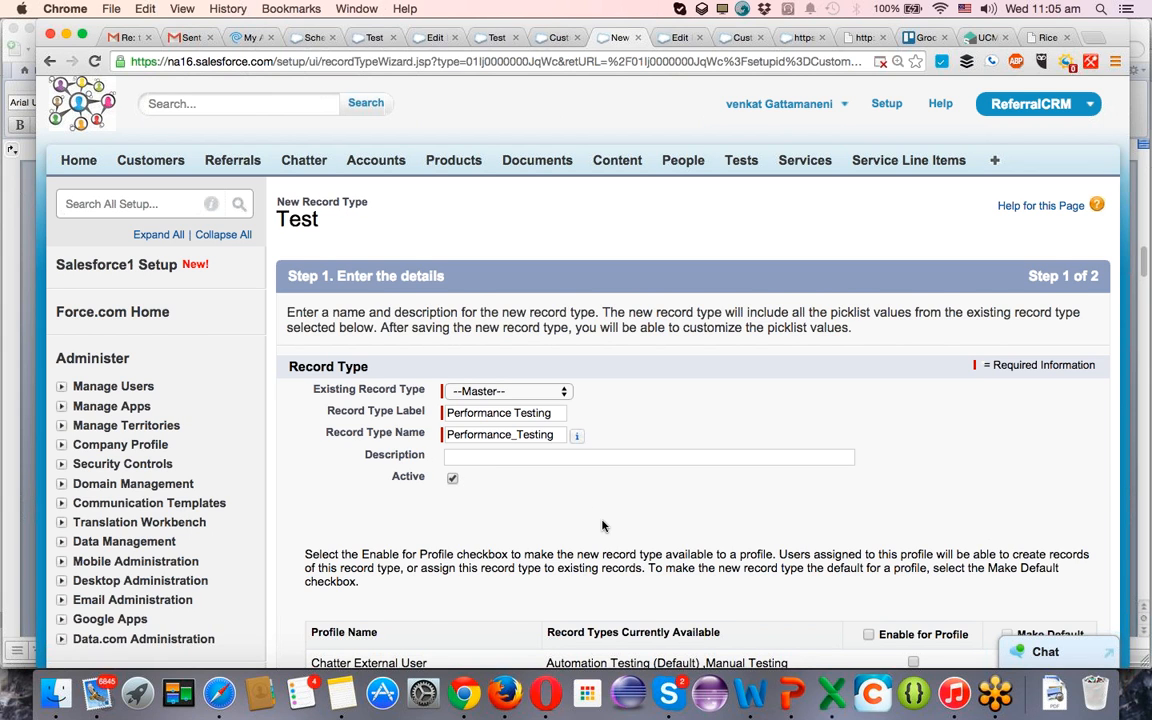
pyautogui.scroll(-5, 602, 525)
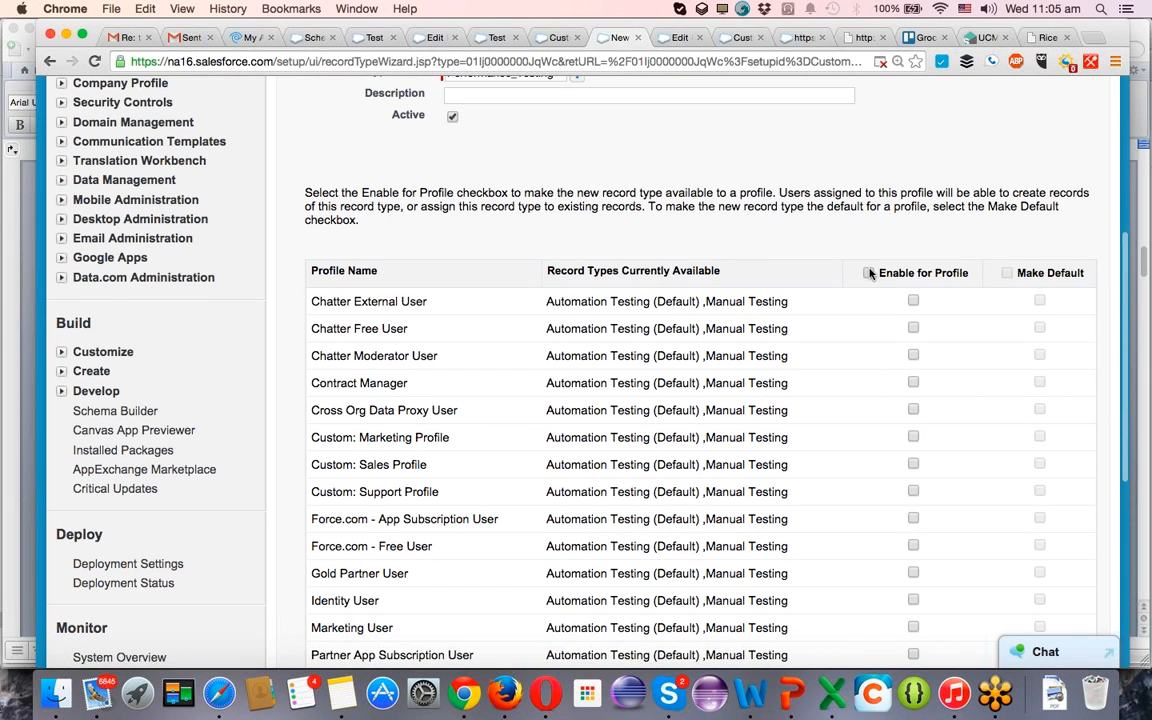
pyautogui.click(868, 273)
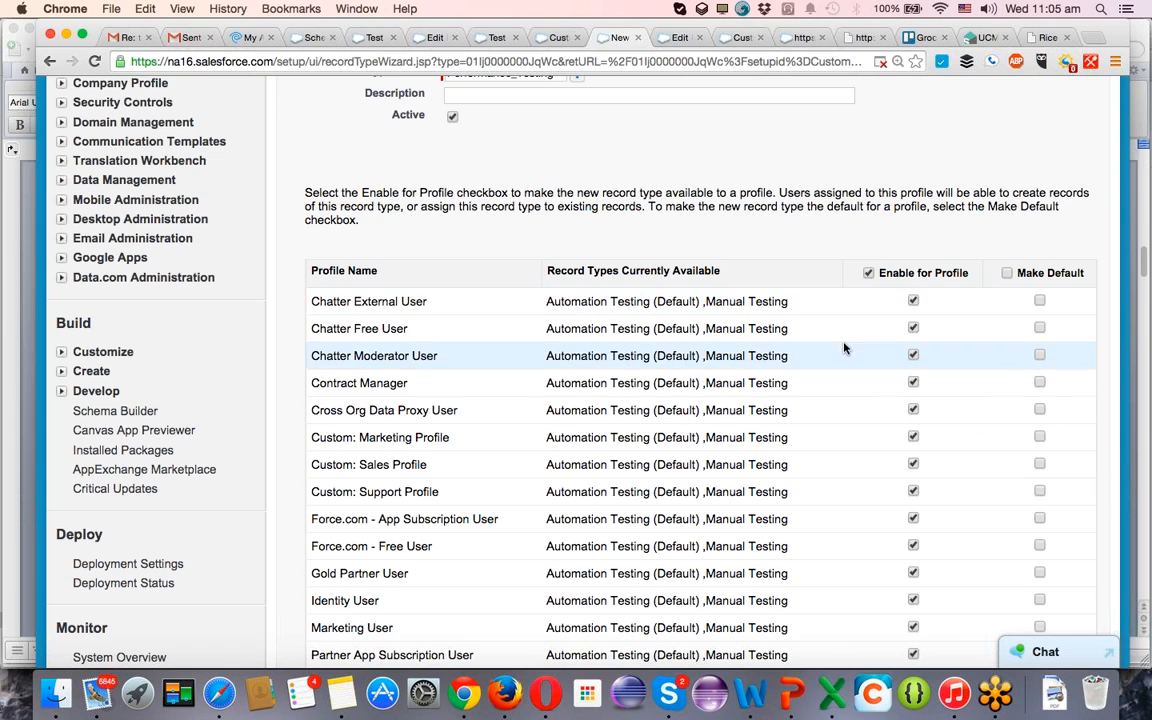
pyautogui.scroll(-5, 998, 442)
pyautogui.click(1038, 572)
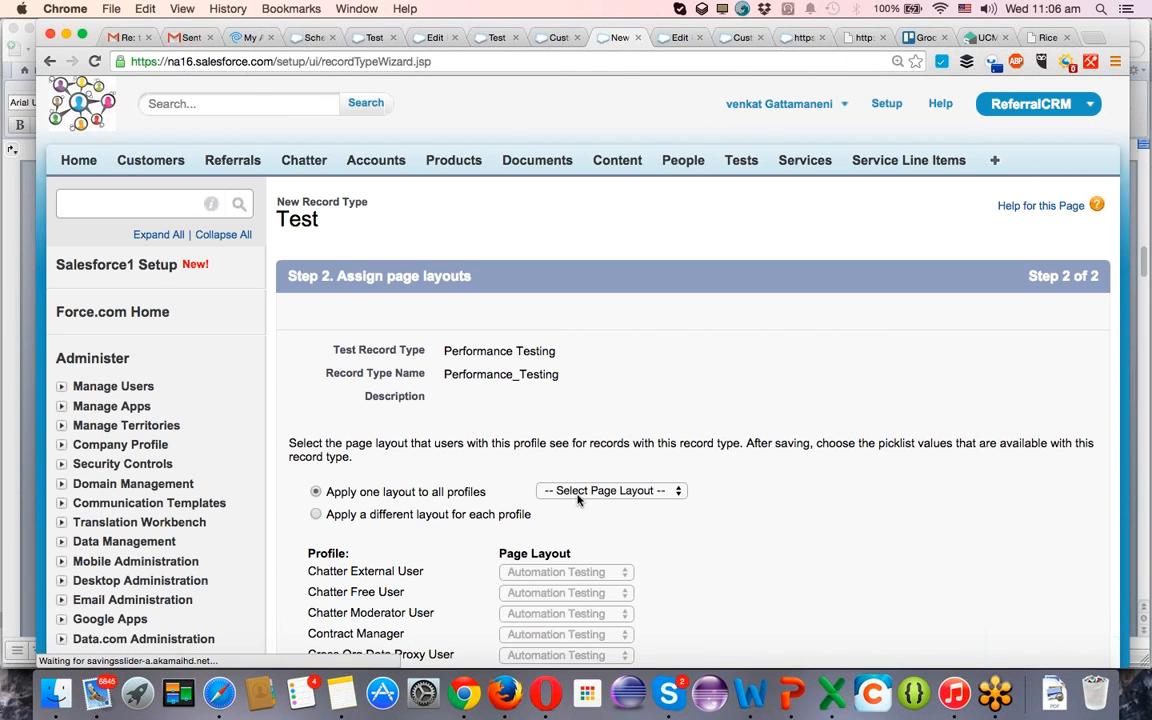
# Apply the Performance Testing page layout to all profiles and save the new record type.
pyautogui.click(676, 490)
pyautogui.click(593, 532)
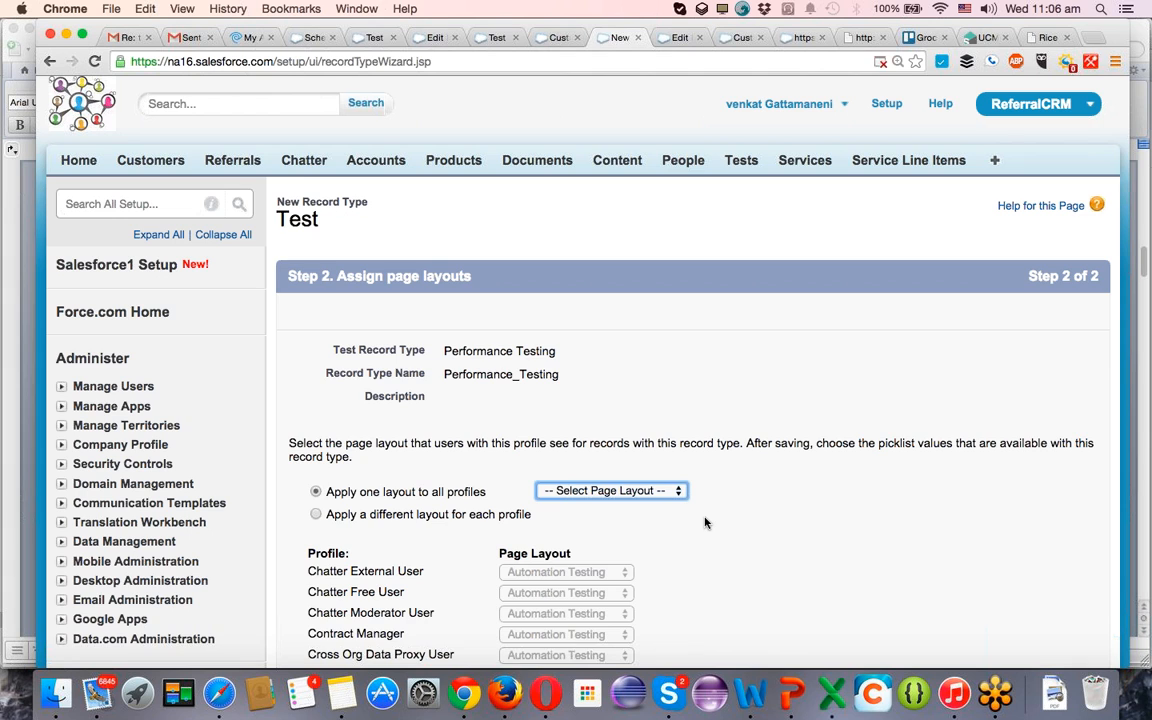
pyautogui.scroll(-3, 705, 522)
pyautogui.scroll(-1, 705, 522)
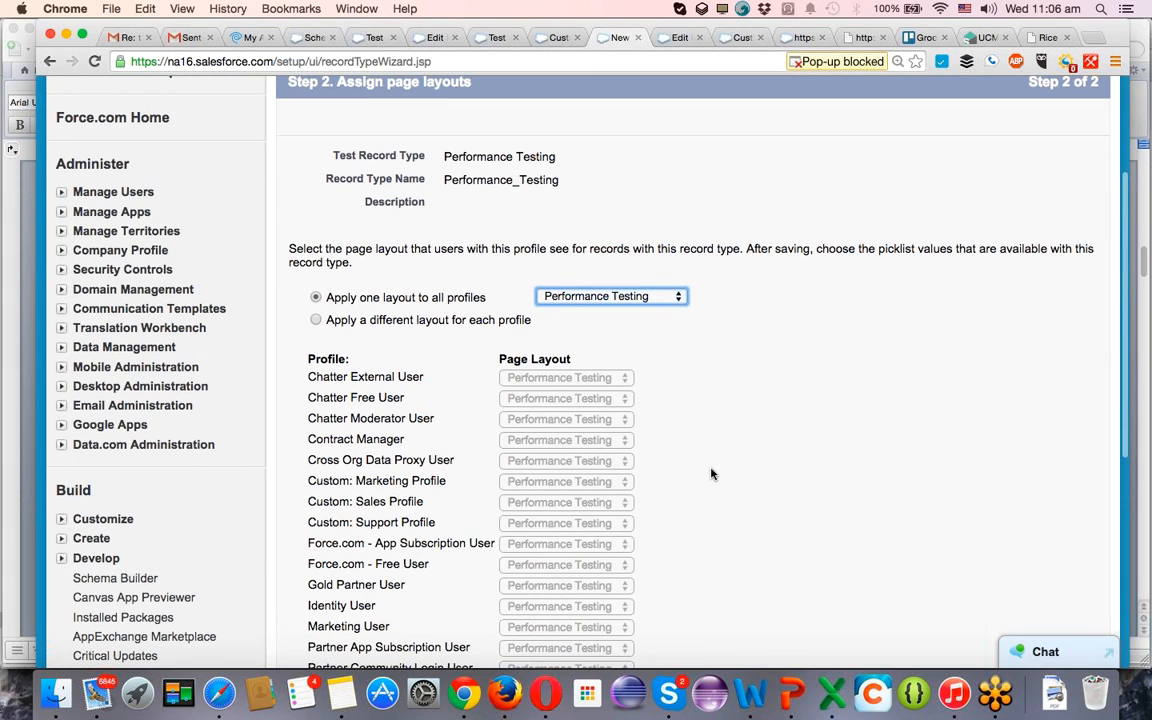
pyautogui.scroll(-8, 711, 474)
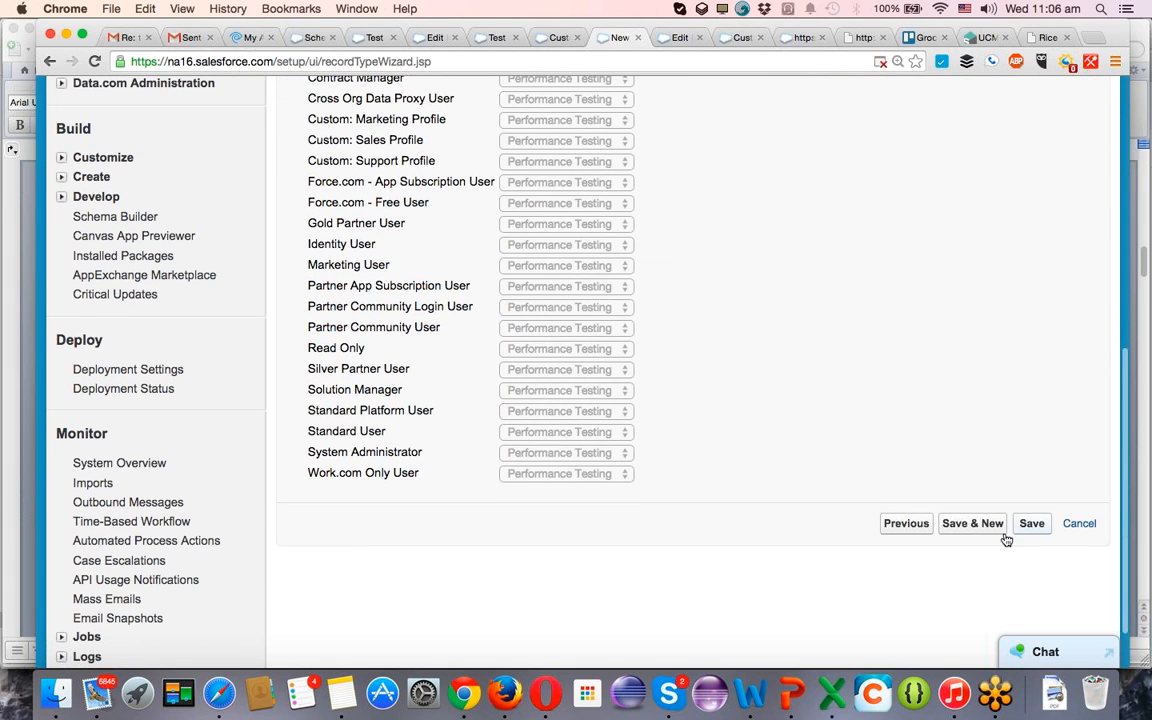
pyautogui.click(1027, 523)
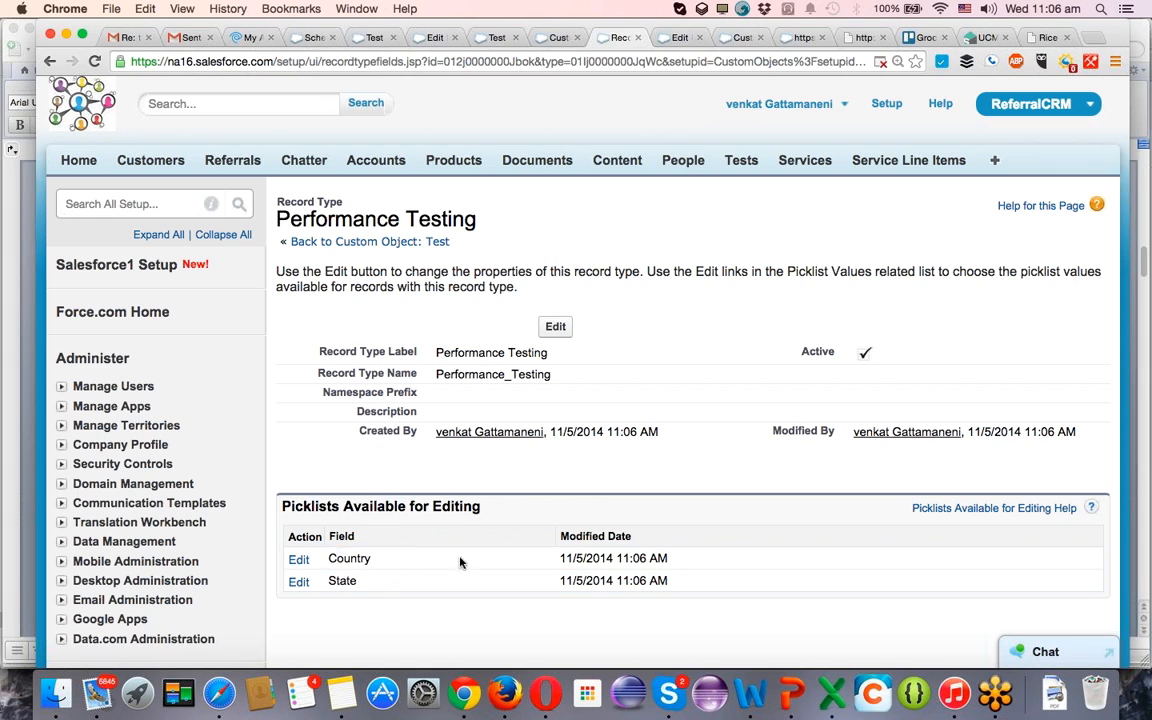
# Edit the record type's Country picklist and remove India, Mexico, Canada, China, UK and Other from the selected values.
pyautogui.click(299, 561)
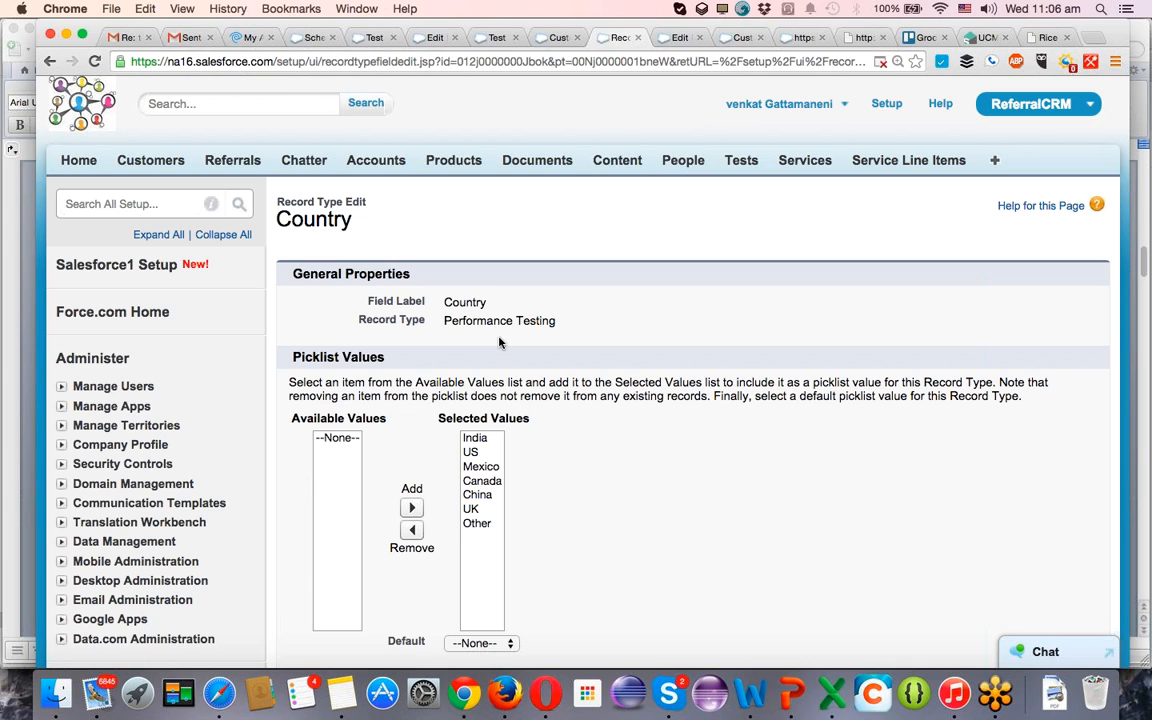
pyautogui.click(476, 439)
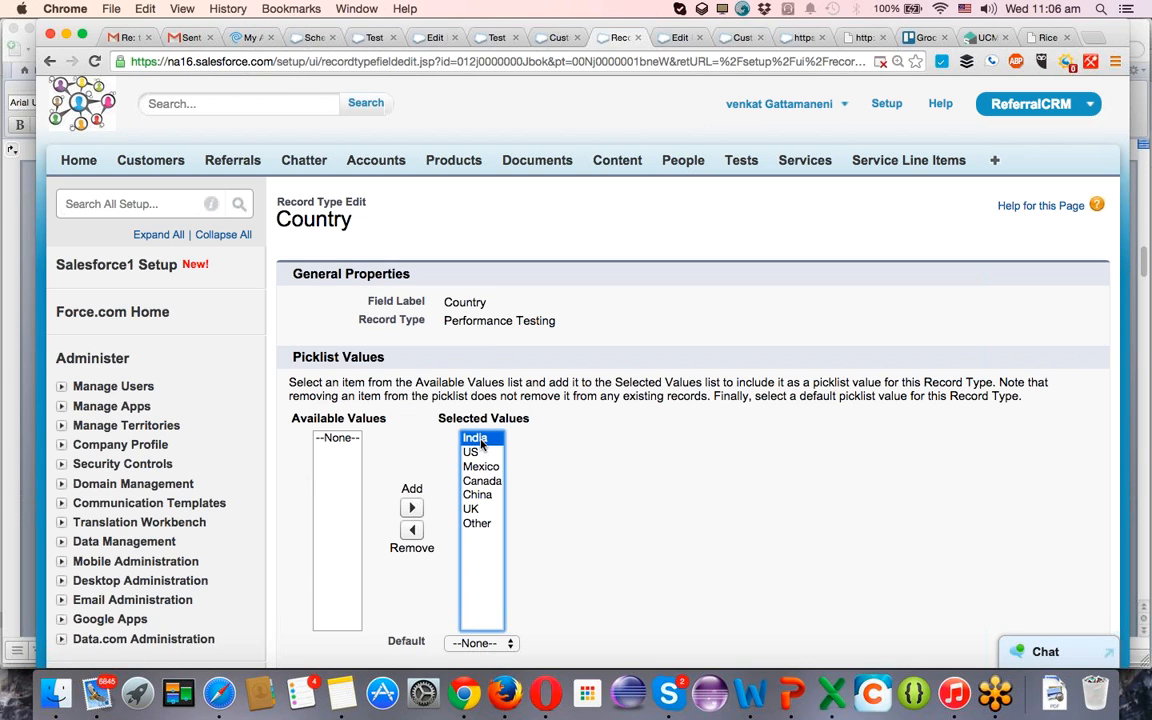
pyautogui.click(412, 530)
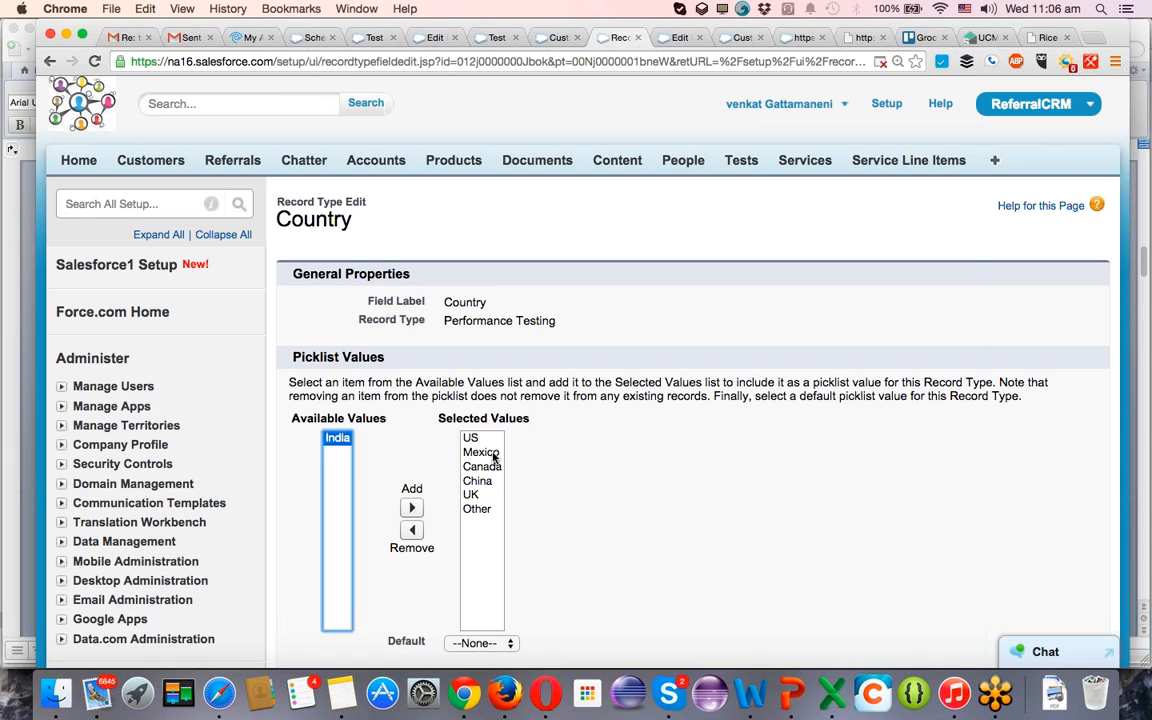
pyautogui.moveTo(493, 453); pyautogui.dragTo(485, 510)
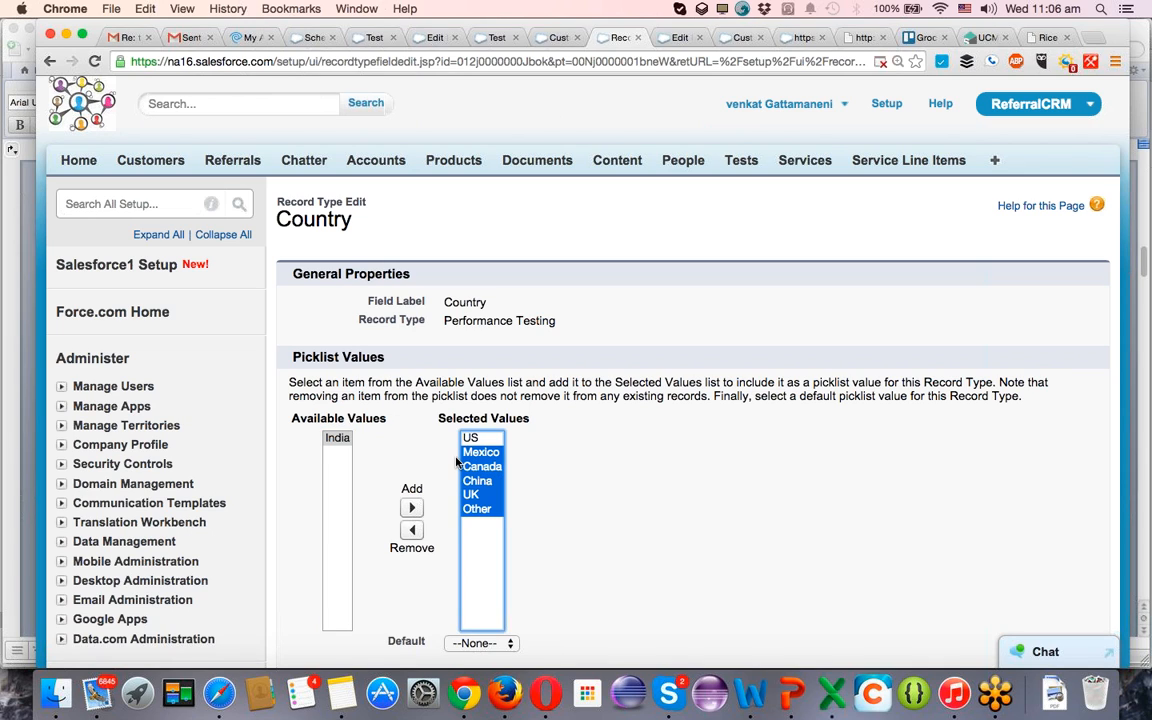
pyautogui.click(409, 531)
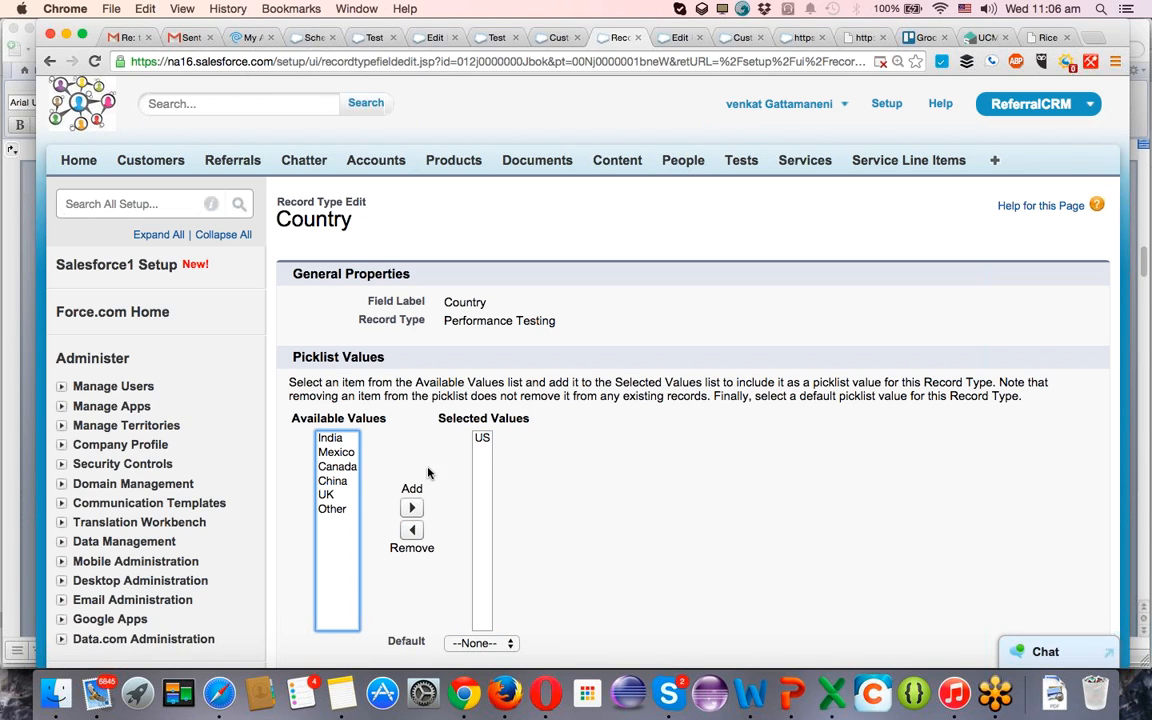
# Add Other back to the selected Country values and remove it again.
pyautogui.click(332, 508)
pyautogui.click(412, 508)
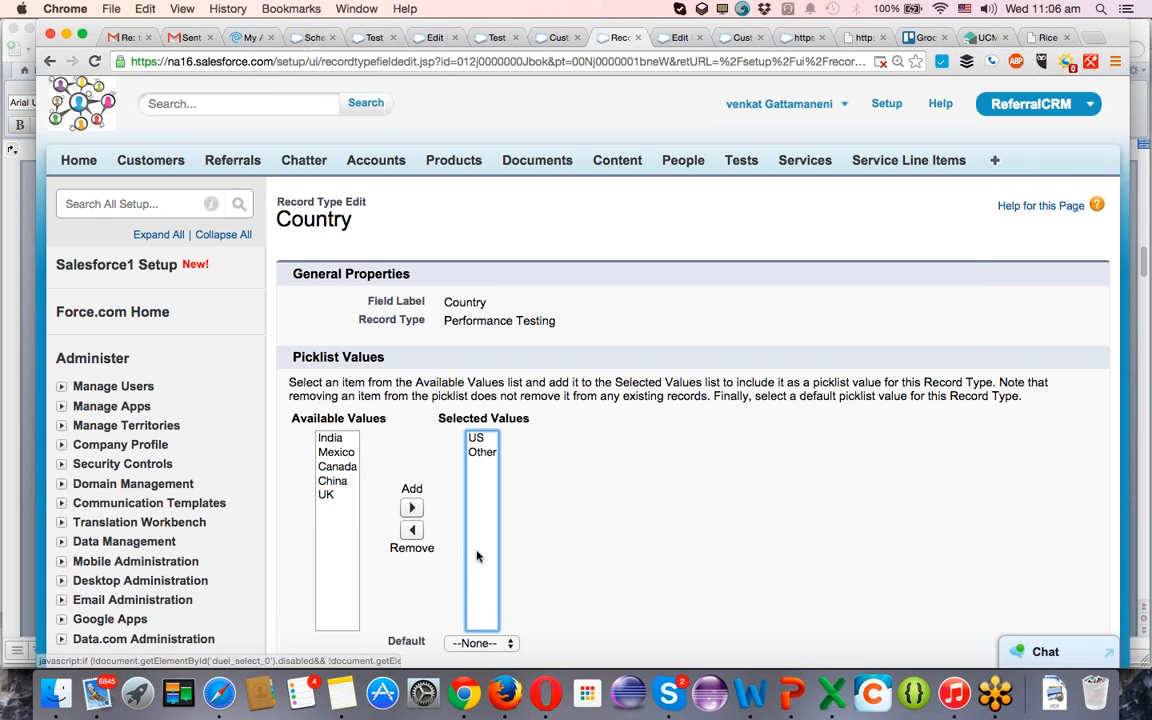
pyautogui.scroll(-4, 463, 540)
pyautogui.click(490, 265)
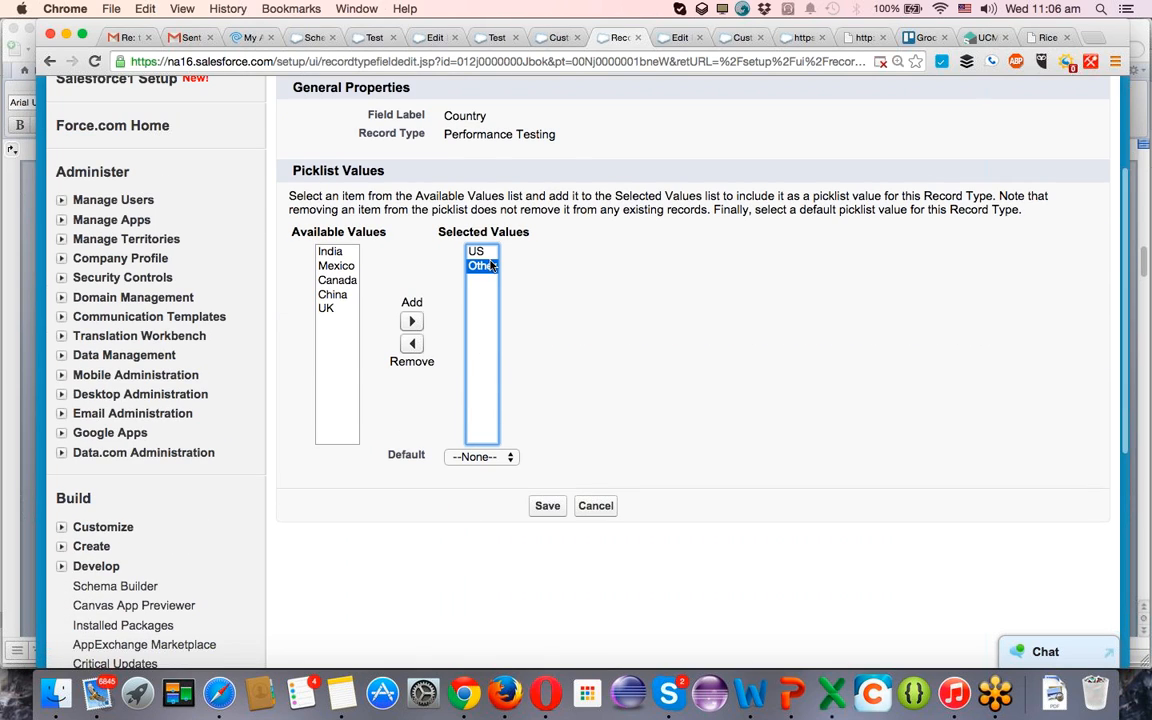
pyautogui.click(411, 343)
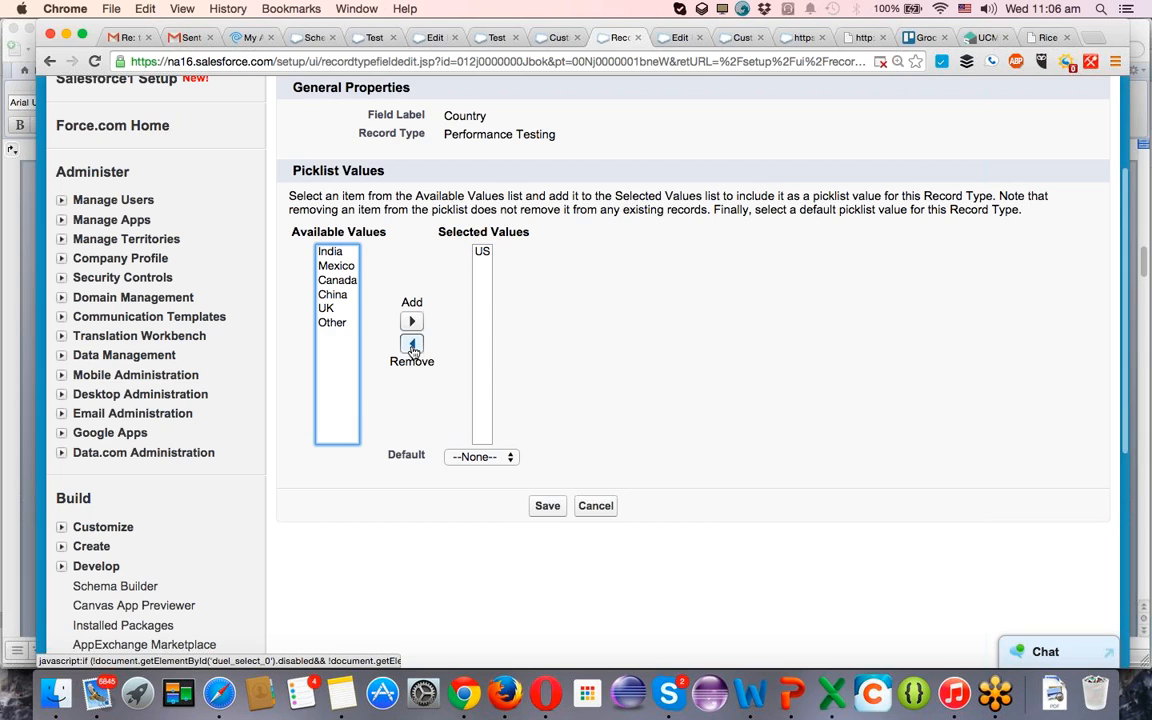
# Make US the default Country value for the Performance Testing record type and save the picklist.
pyautogui.click(477, 457)
pyautogui.click(479, 471)
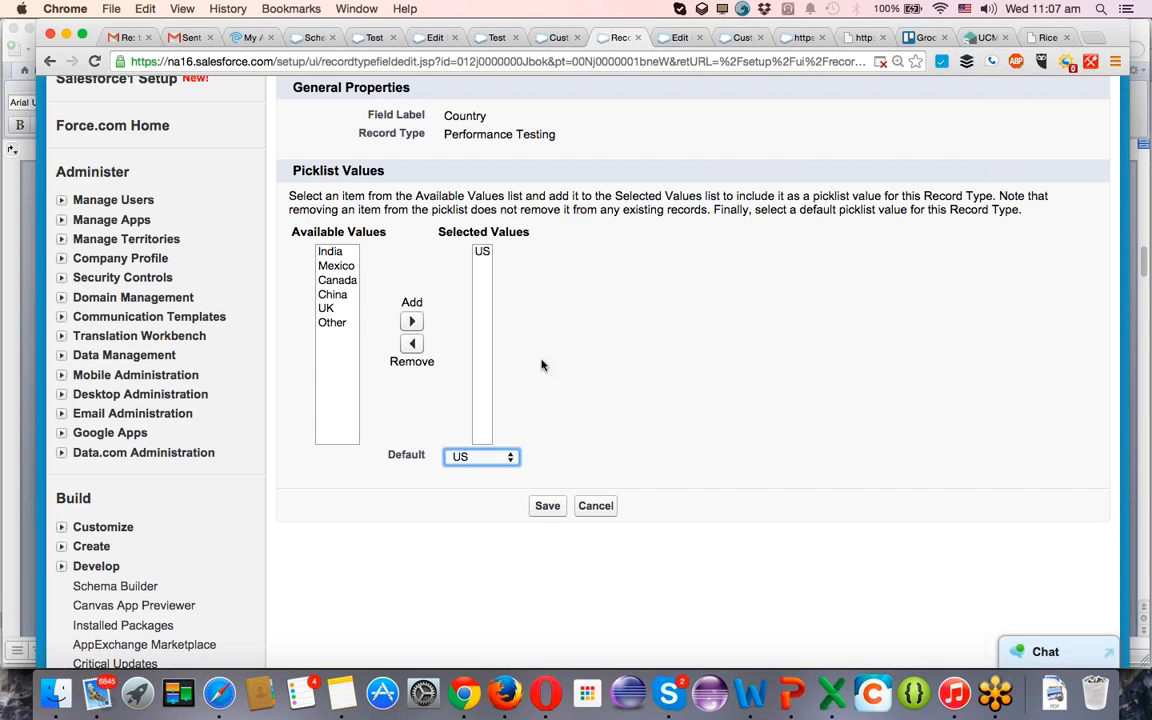
pyautogui.click(330, 251)
pyautogui.click(411, 321)
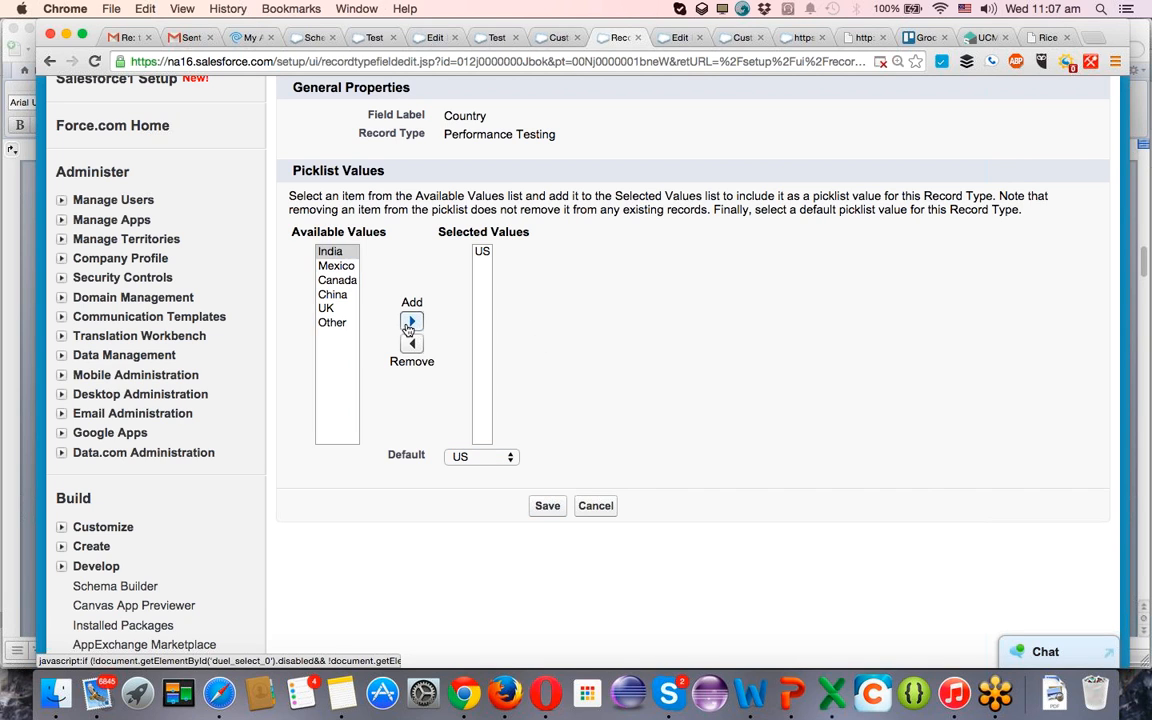
pyautogui.click(548, 507)
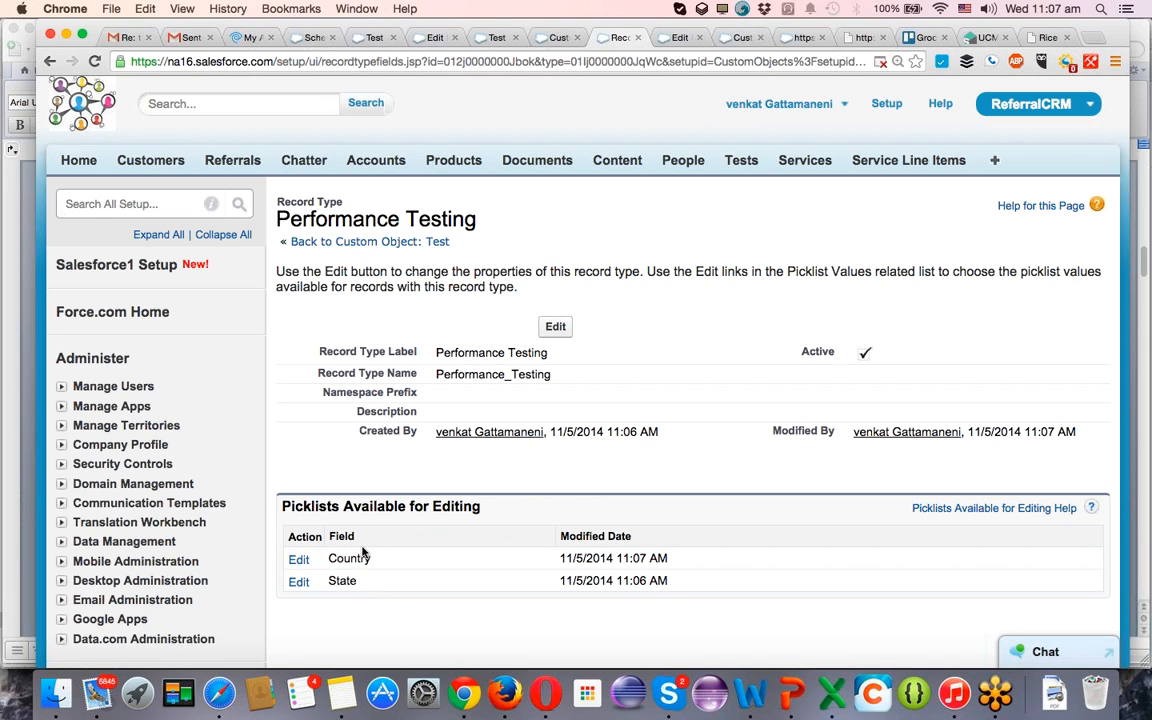
# Edit the record type's State picklist and remove Bangalore, San Francisco, Chicago and San Diago from the selected values.
pyautogui.click(298, 584)
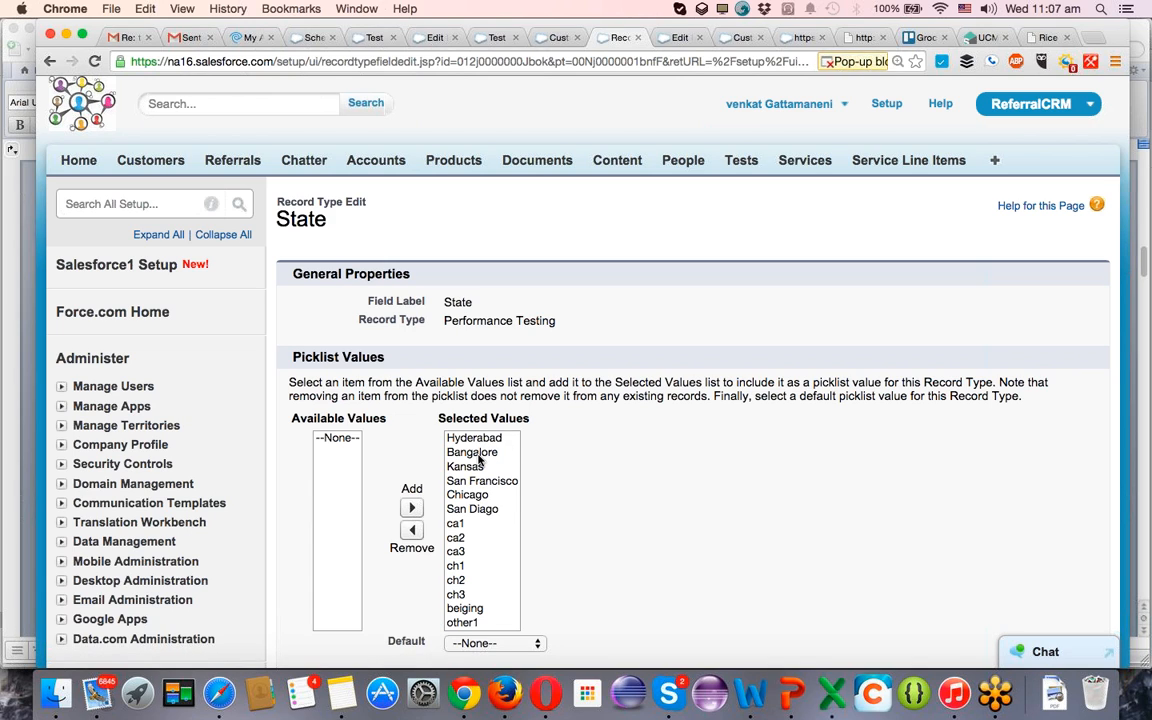
pyautogui.click(479, 455)
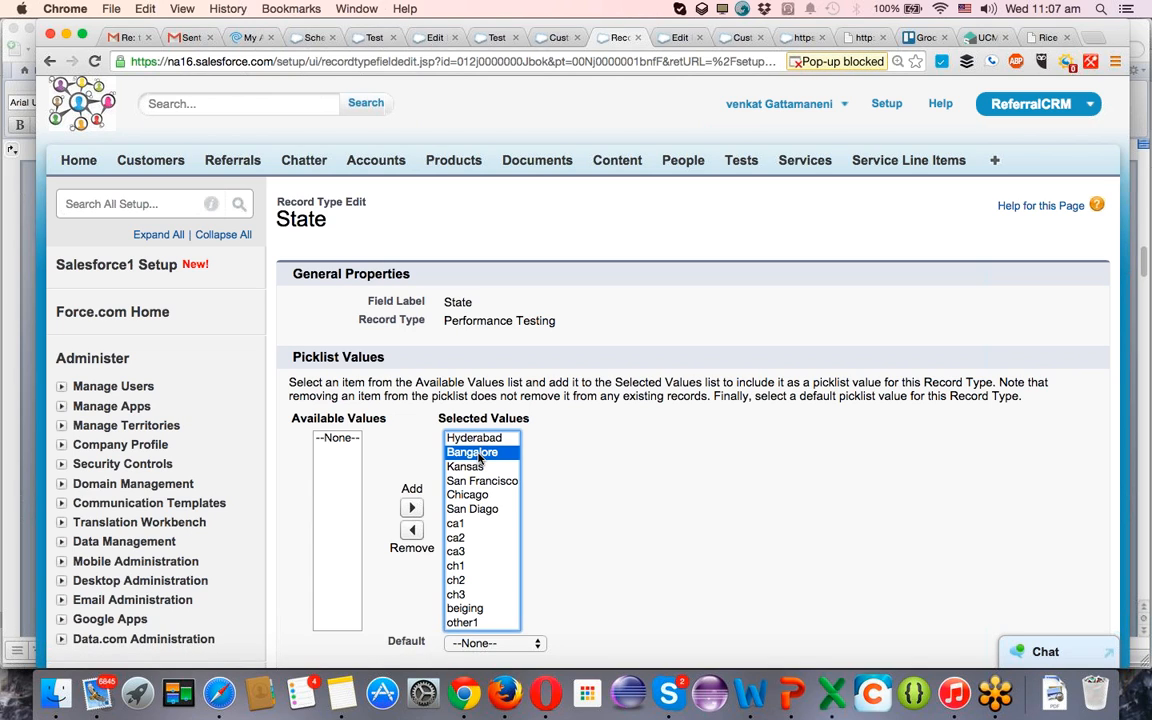
pyautogui.click(411, 530)
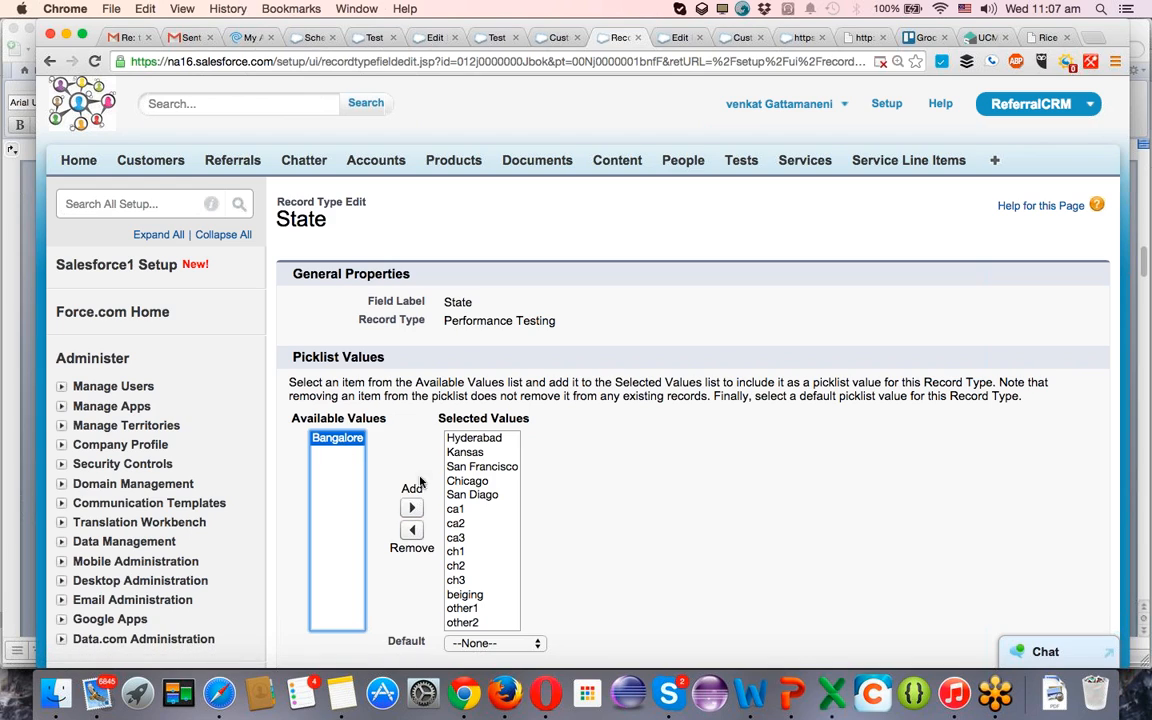
pyautogui.click(472, 467)
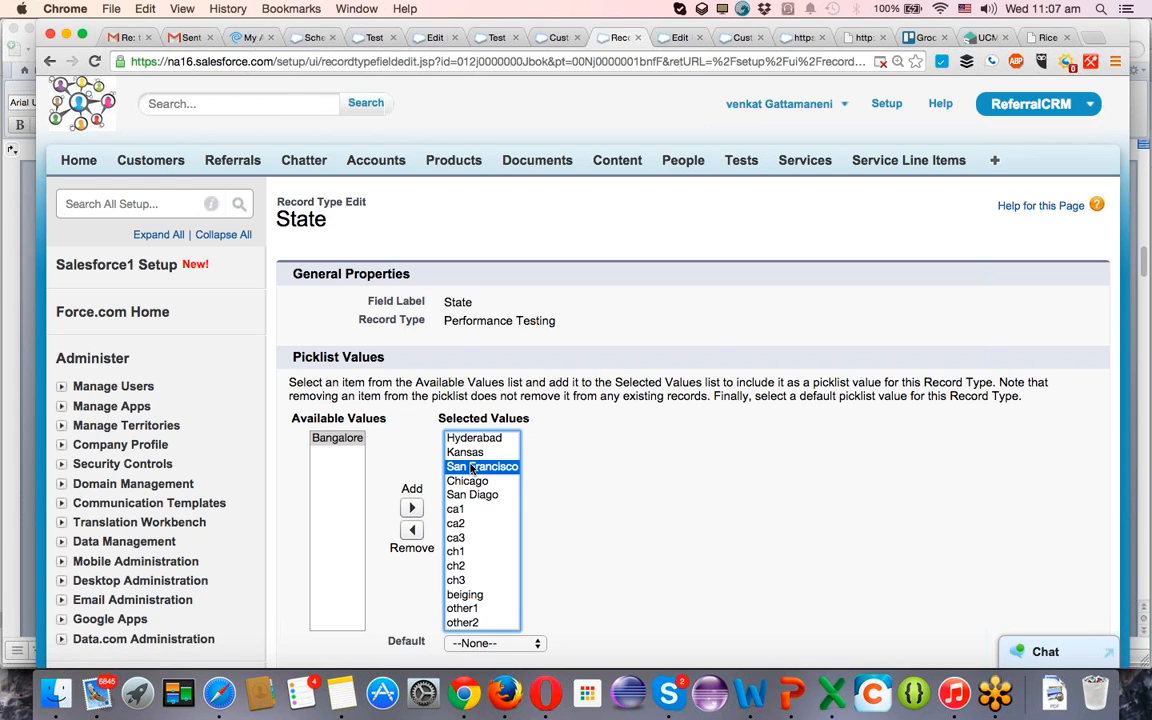
pyautogui.hotkey('shift', 'Down')
pyautogui.hotkey('shift', 'Down')
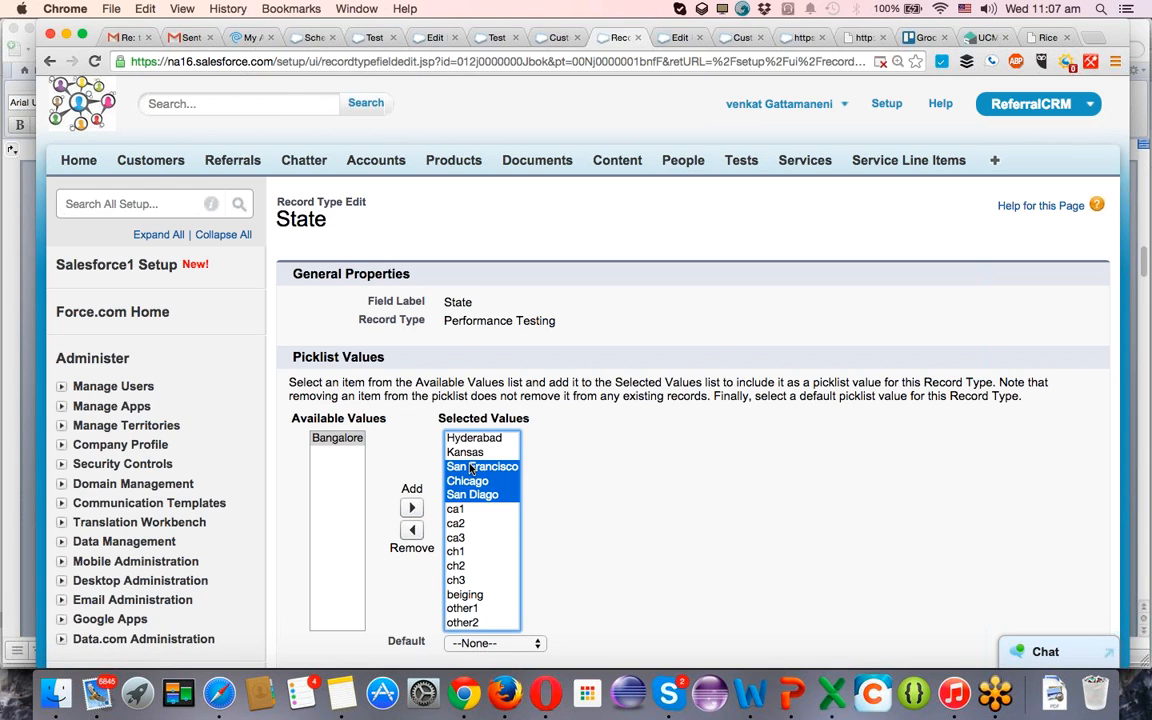
pyautogui.click(412, 529)
# Set Hyderabad as the default State value for the Performance Testing record type.
pyautogui.scroll(-5, 543, 514)
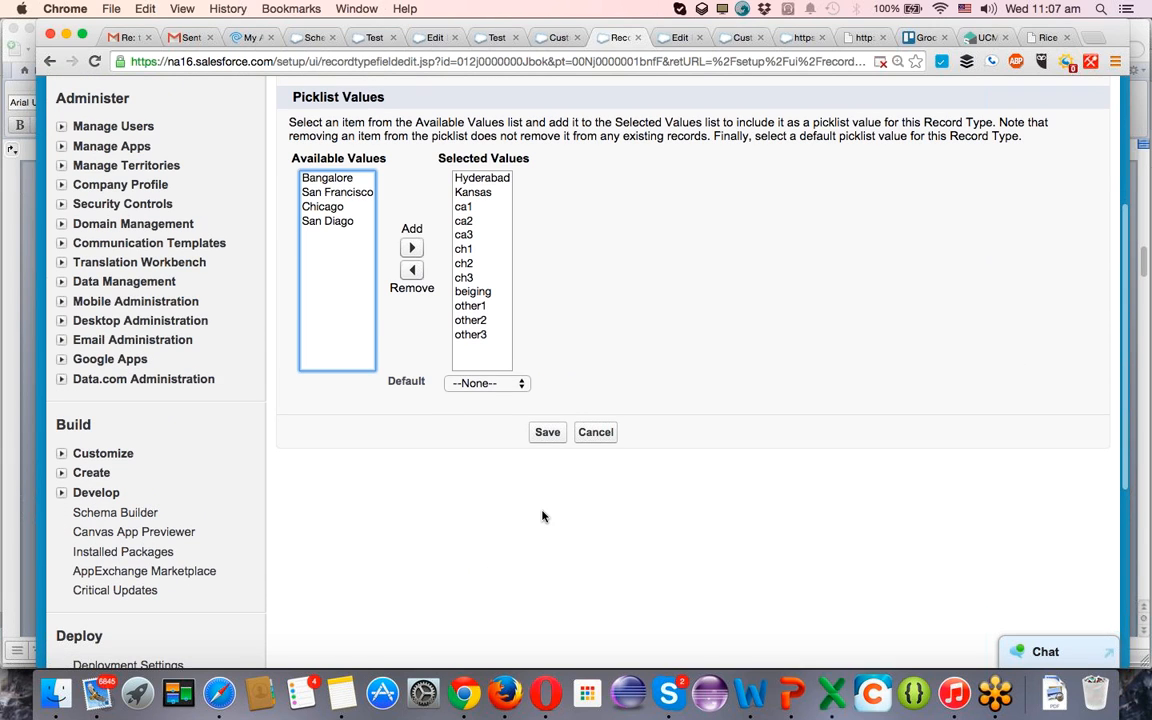
pyautogui.click(517, 388)
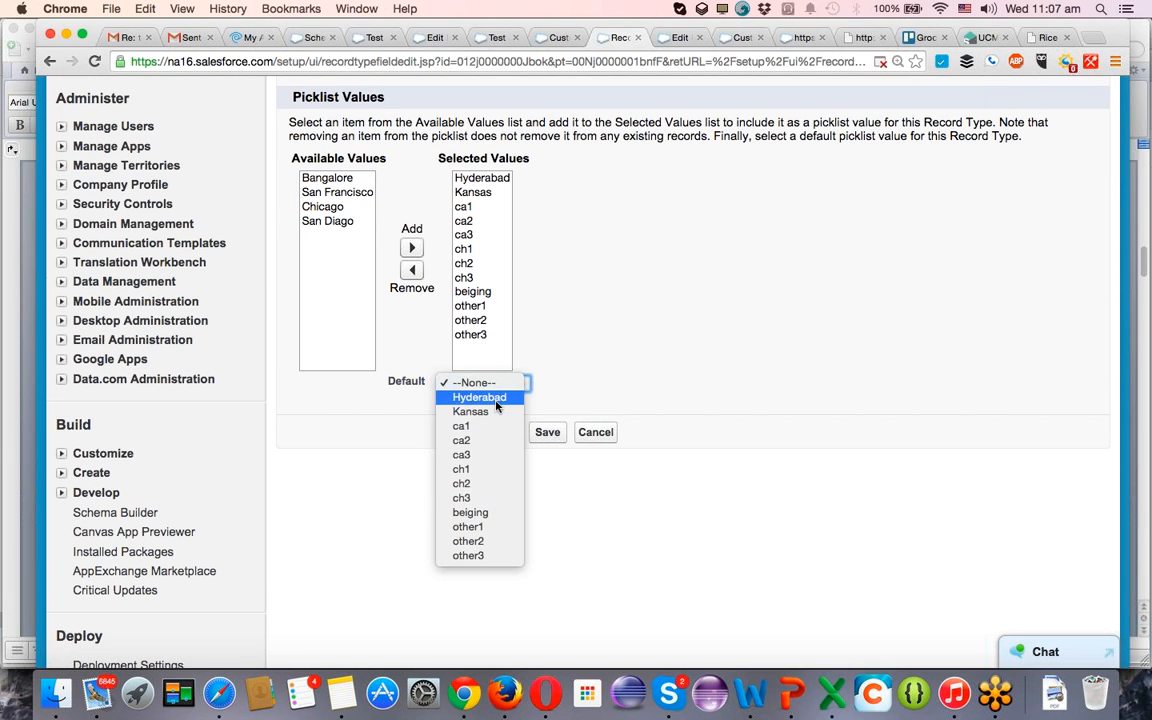
pyautogui.click(496, 400)
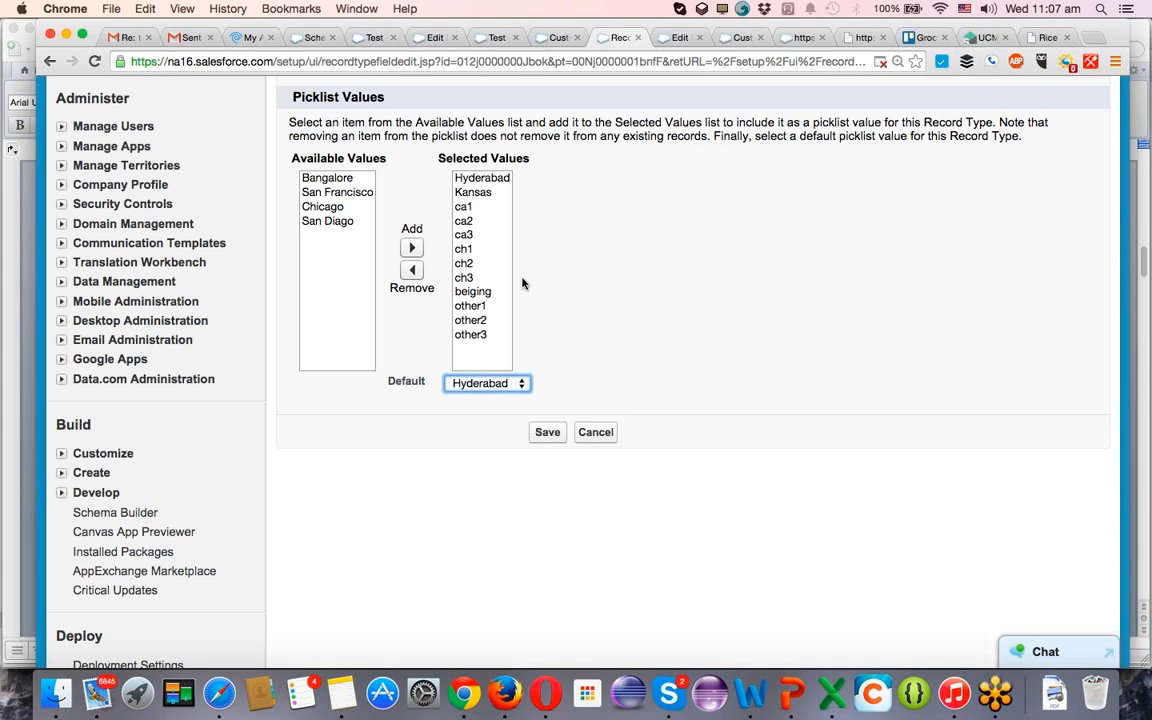
pyautogui.click(351, 219)
pyautogui.click(505, 180)
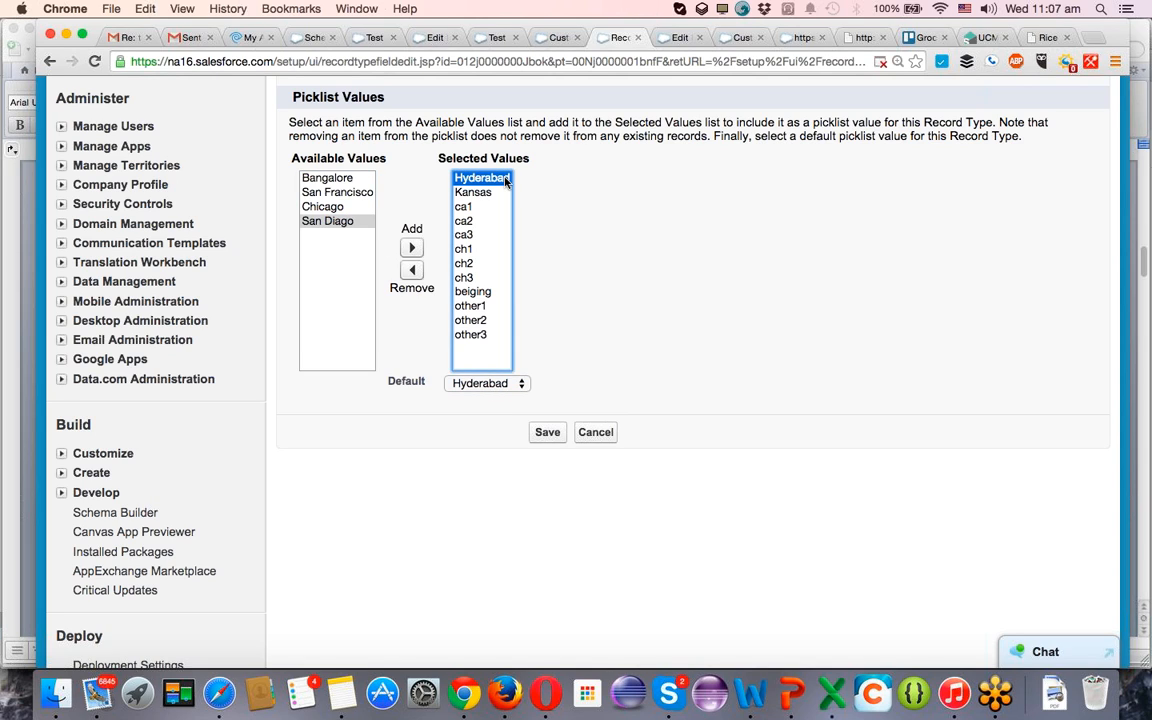
# Remove all remaining values, from Hyderabad through other3, from the Performance Testing record type's selected State values.
pyautogui.hotkey('shift', 'Down')
pyautogui.hotkey('shift', 'Down')
pyautogui.hotkey('shift', 'Down')
pyautogui.hotkey('shift', 'Down')
pyautogui.hotkey('shift', 'Down')
pyautogui.hotkey('shift', 'Down')
pyautogui.hotkey('shift', 'Down')
pyautogui.hotkey('shift', 'Down')
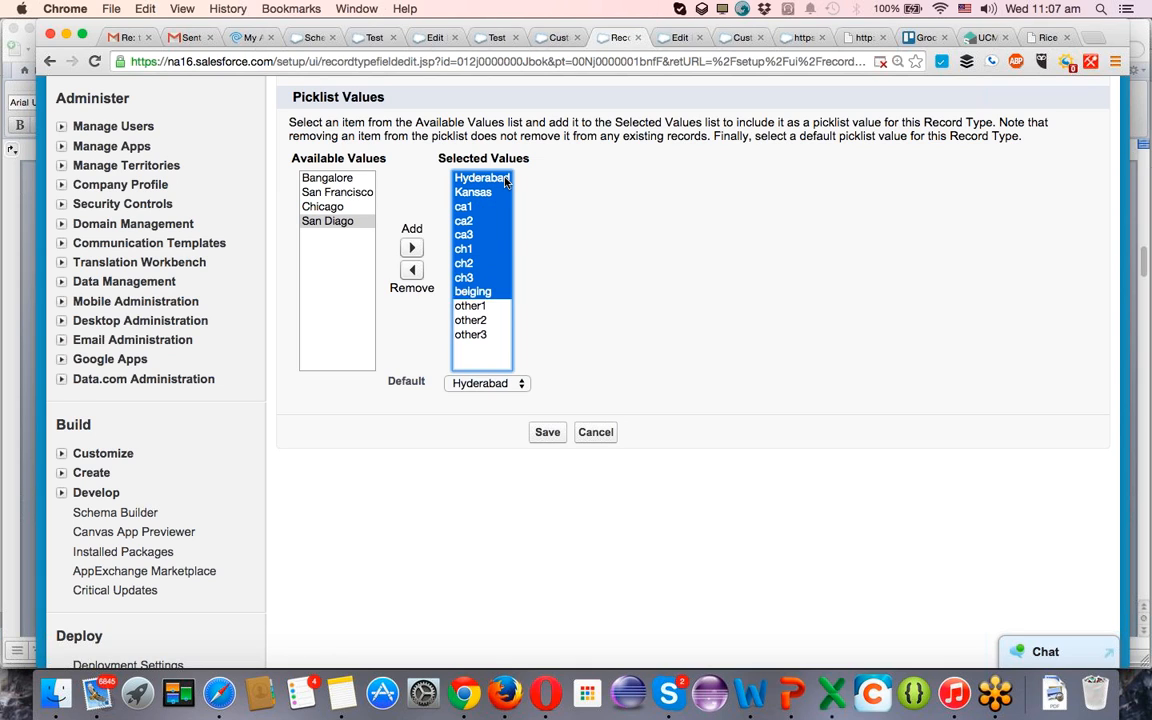
pyautogui.hotkey('shift', 'Down')
pyautogui.hotkey('shift', 'Down')
pyautogui.hotkey('shift', 'Down')
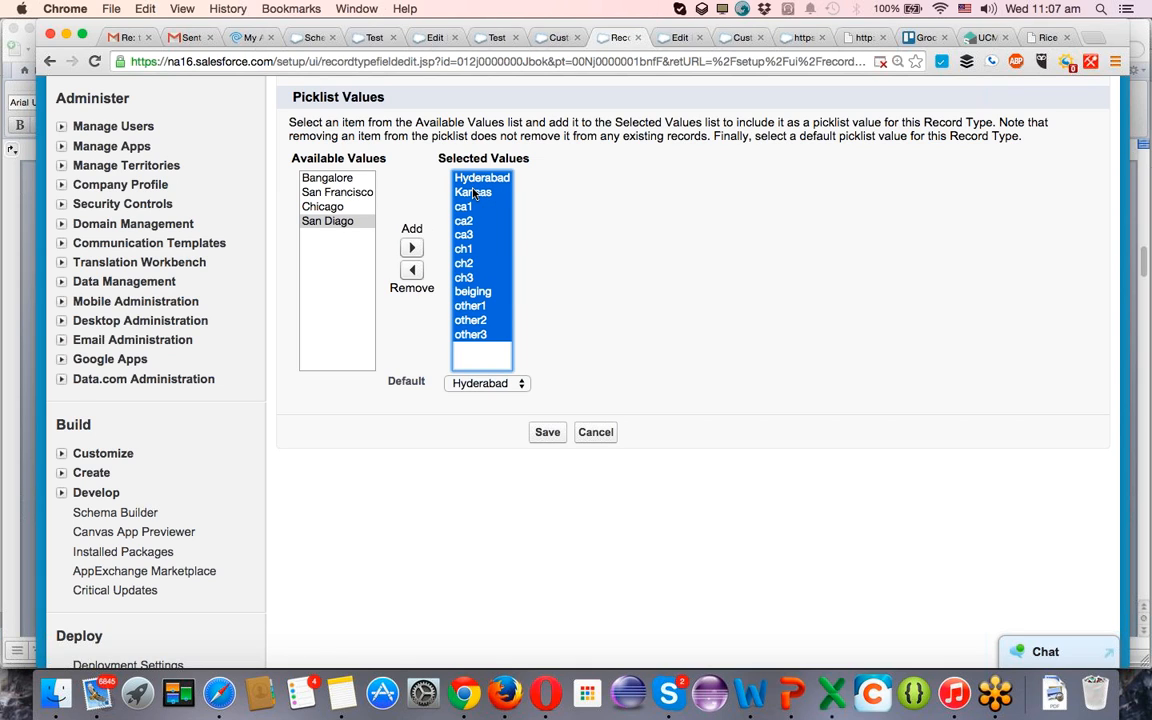
pyautogui.click(411, 270)
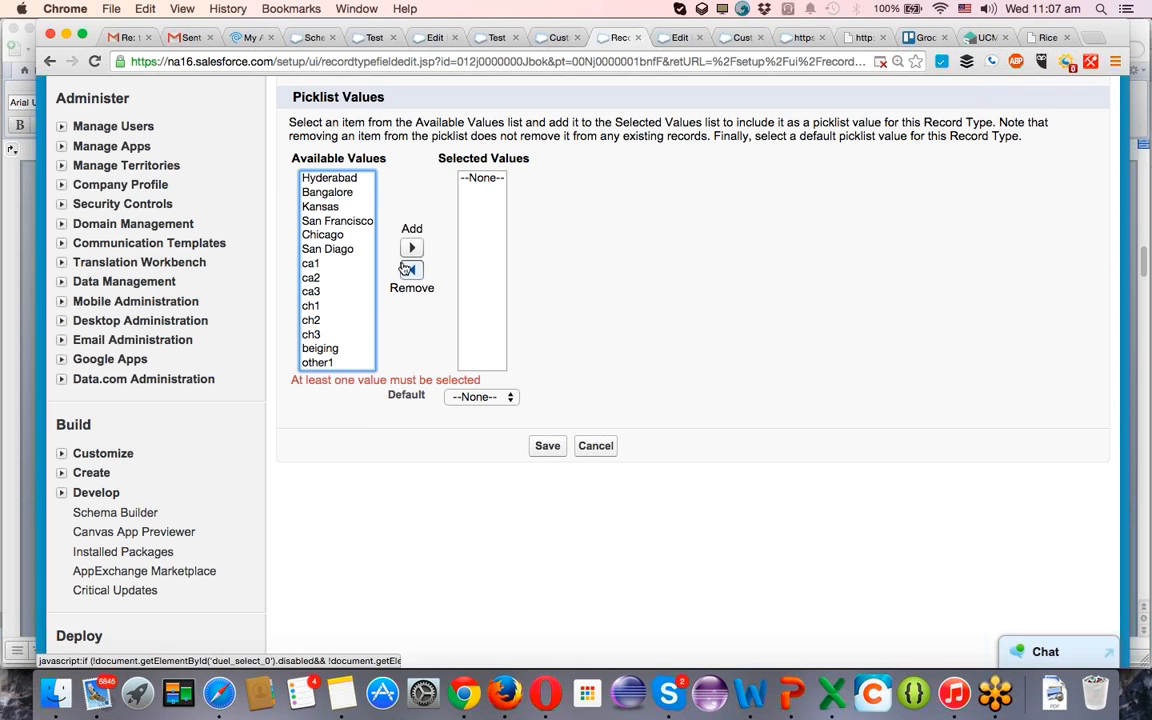
# Add Bangalore, Kansas, San Francisco and Chicago to the selected State values and save the Performance Testing picklist.
pyautogui.click(340, 193)
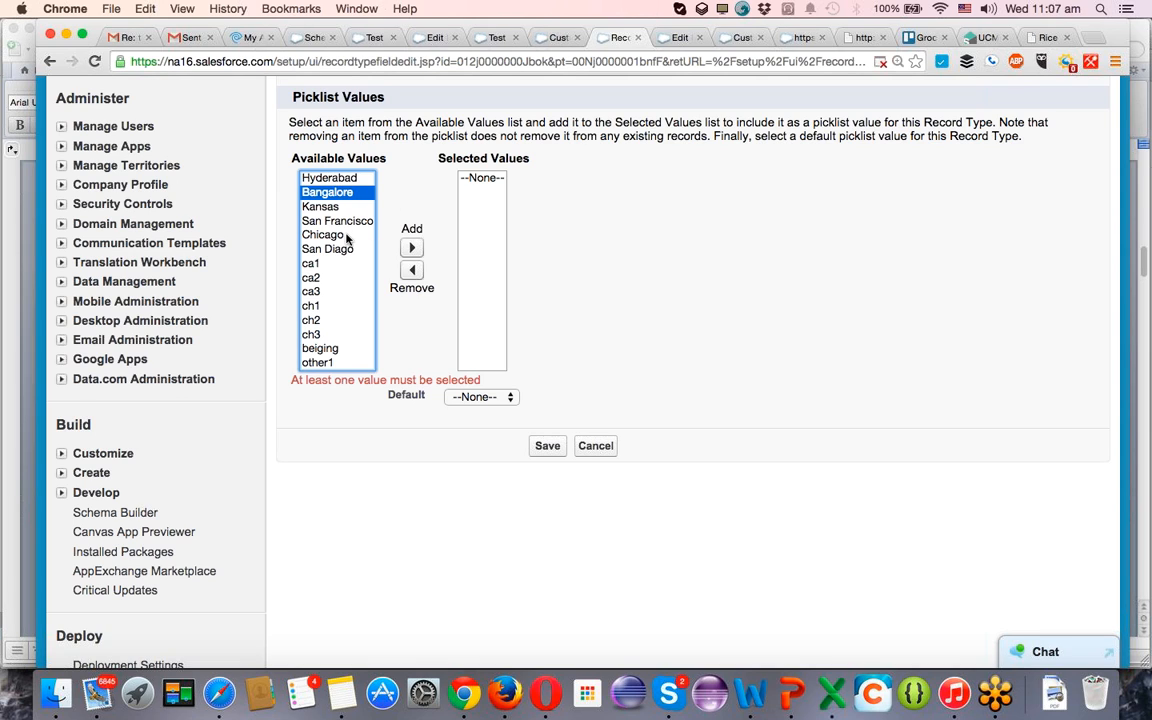
pyautogui.hotkey('shift', 'Down')
pyautogui.hotkey('shift', 'Down')
pyautogui.hotkey('shift', 'Down')
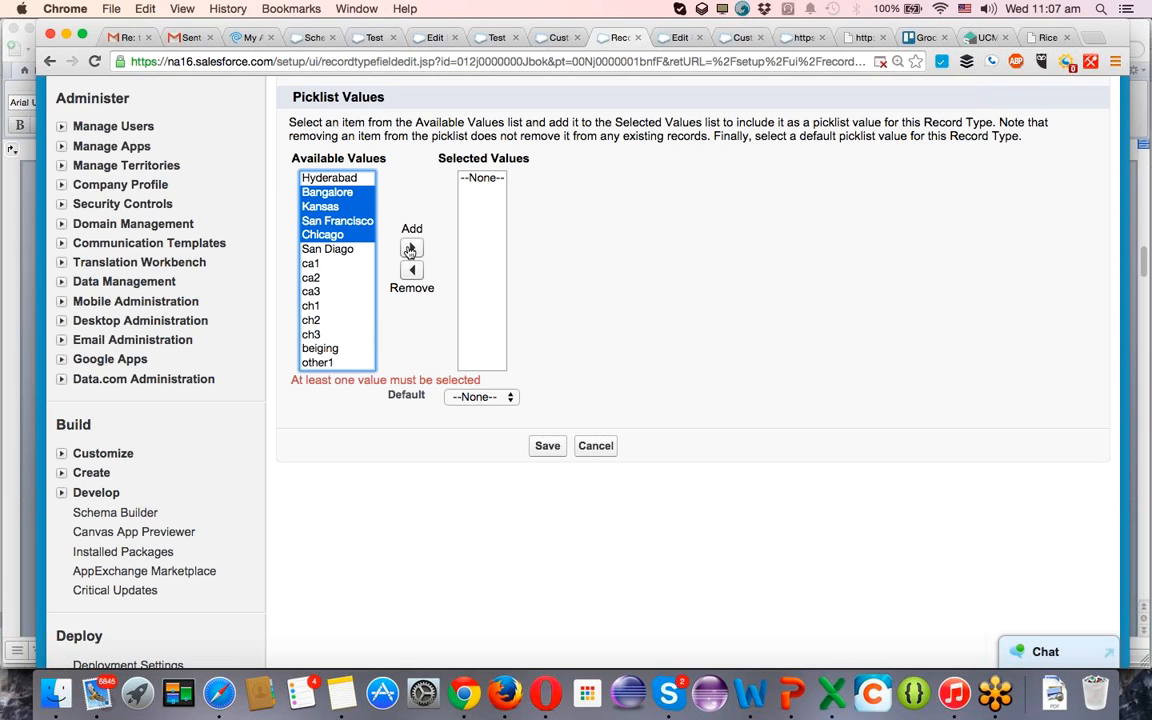
pyautogui.click(411, 247)
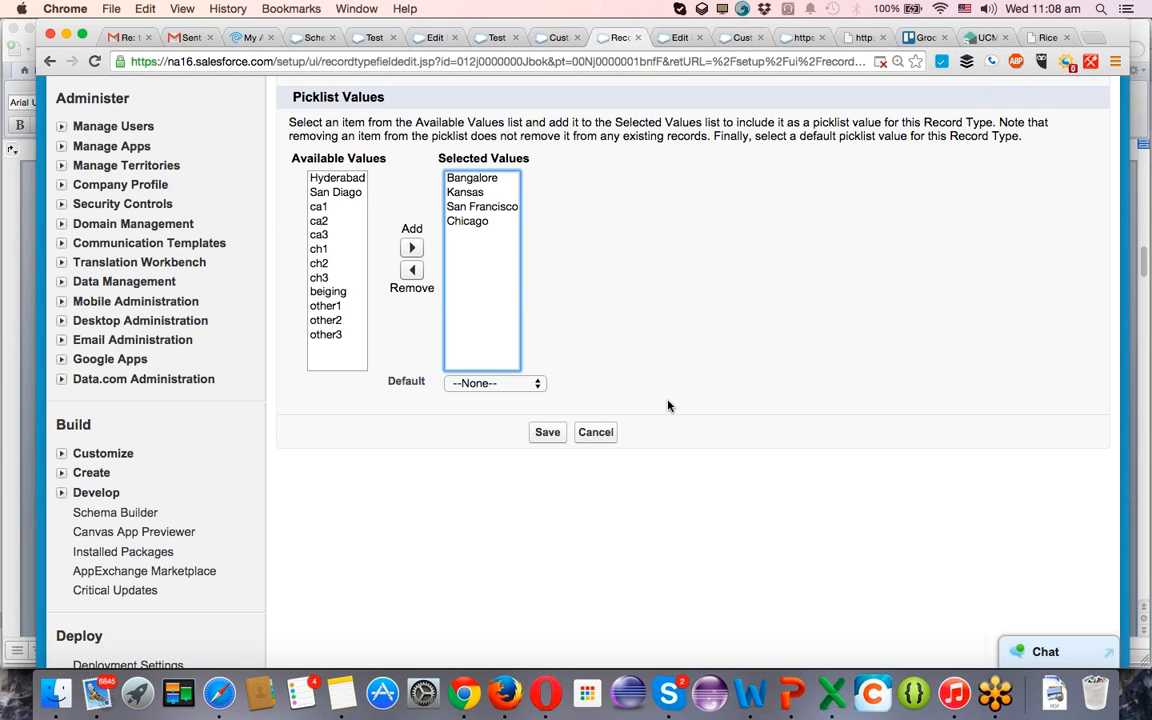
pyautogui.scroll(5, 668, 405)
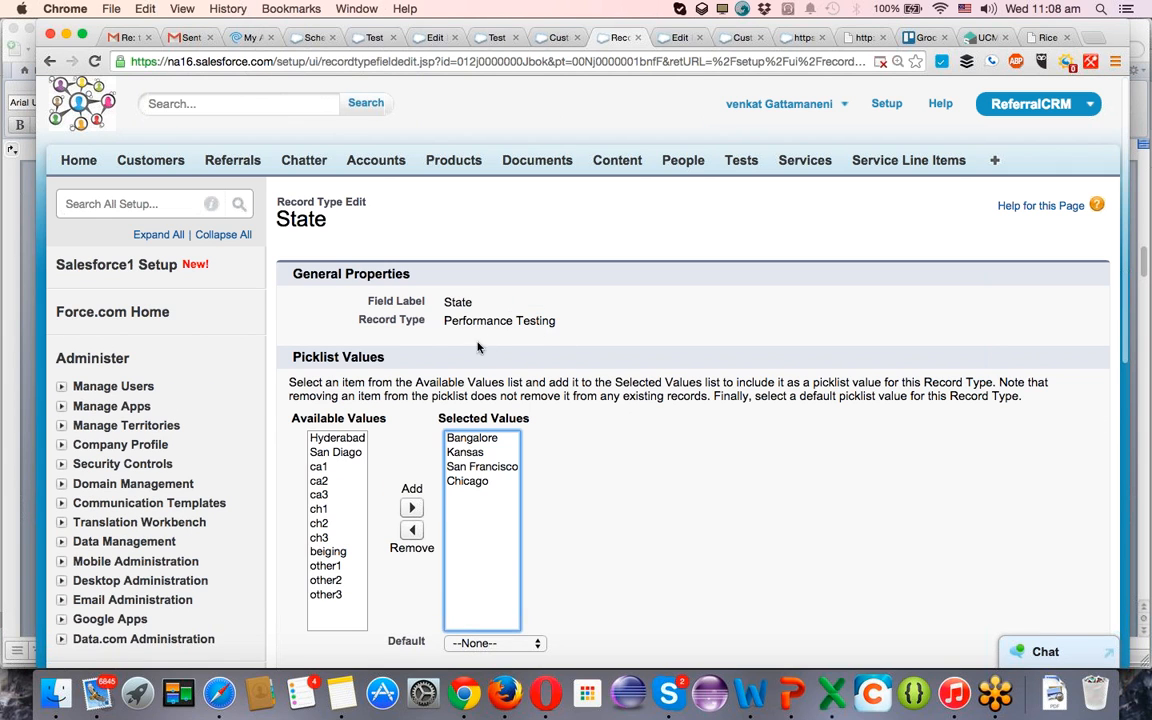
pyautogui.scroll(-4, 680, 399)
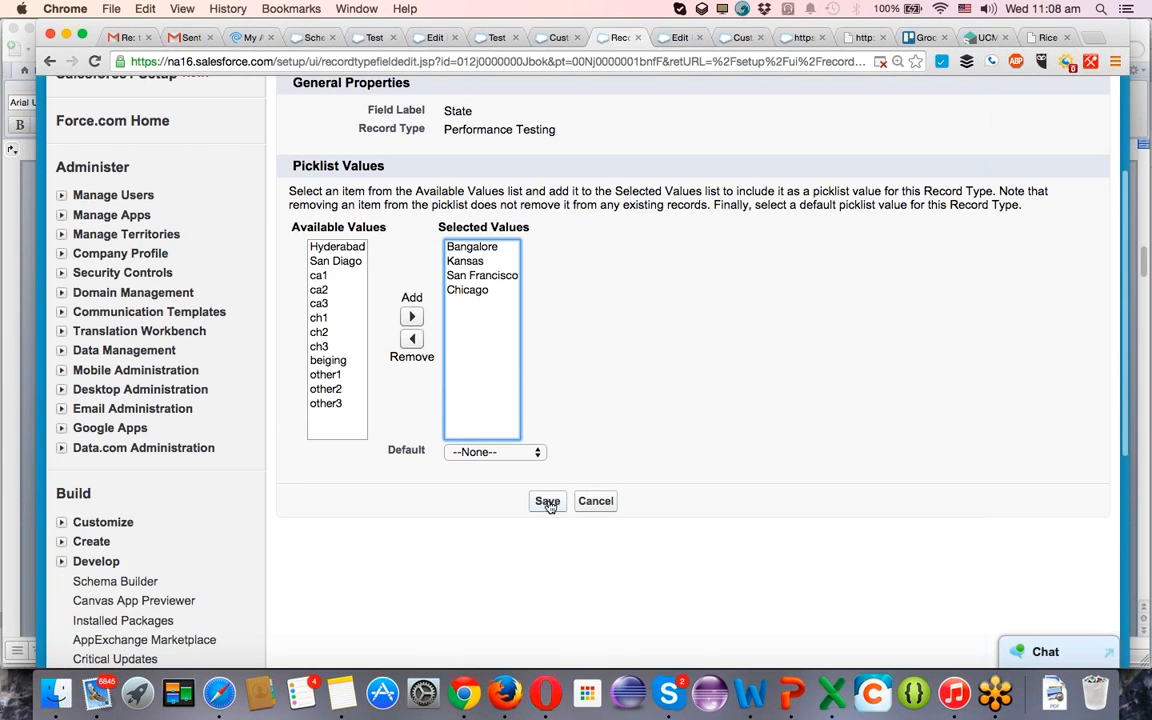
pyautogui.click(548, 502)
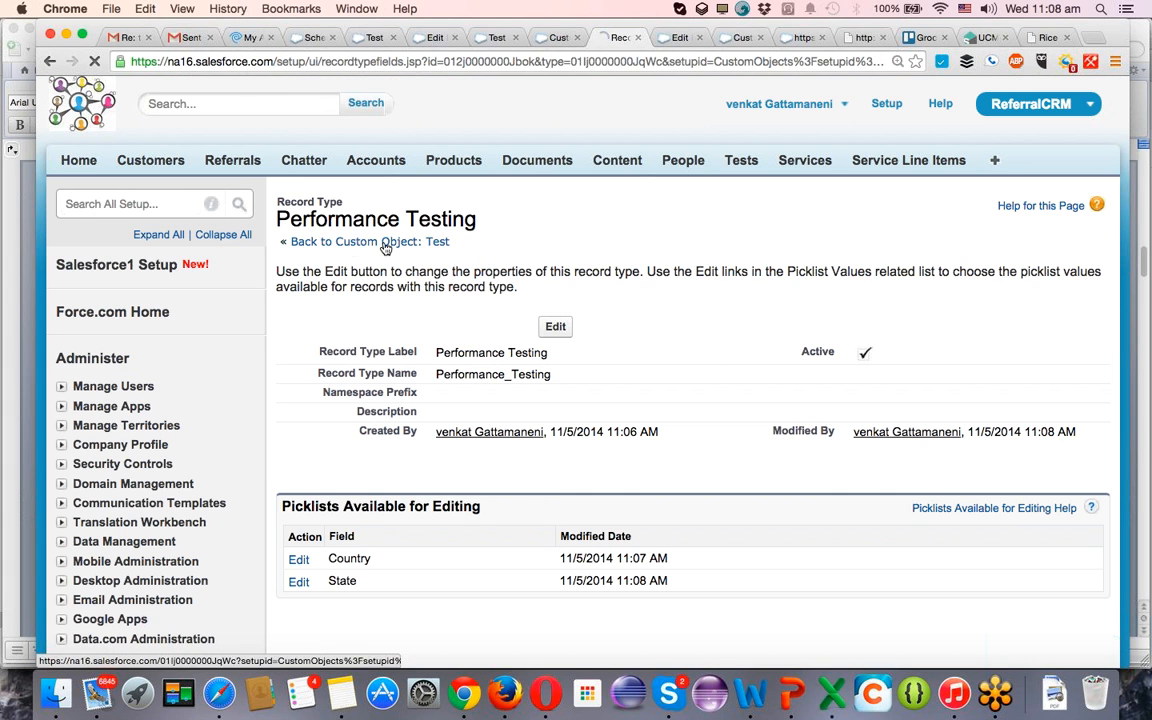
# Return to the Test custom object, open its Automation Testing record type and open the Country and State picklists for editing in new tabs.
pyautogui.click(343, 244)
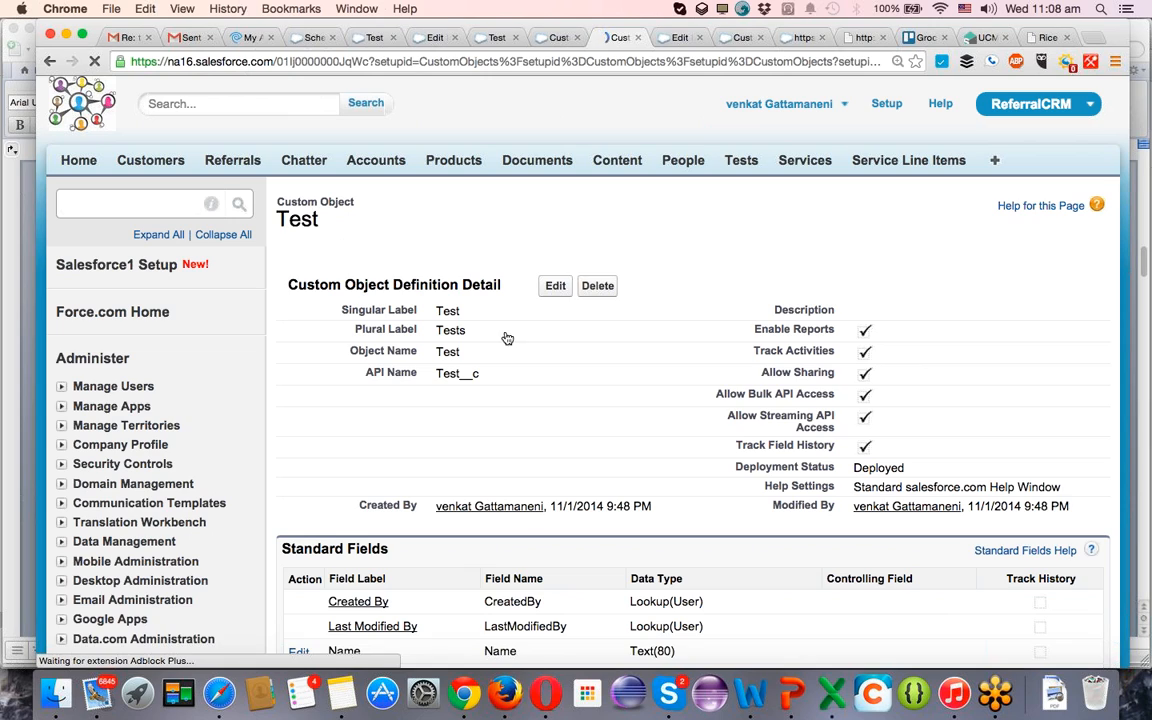
pyautogui.scroll(-5, 558, 399)
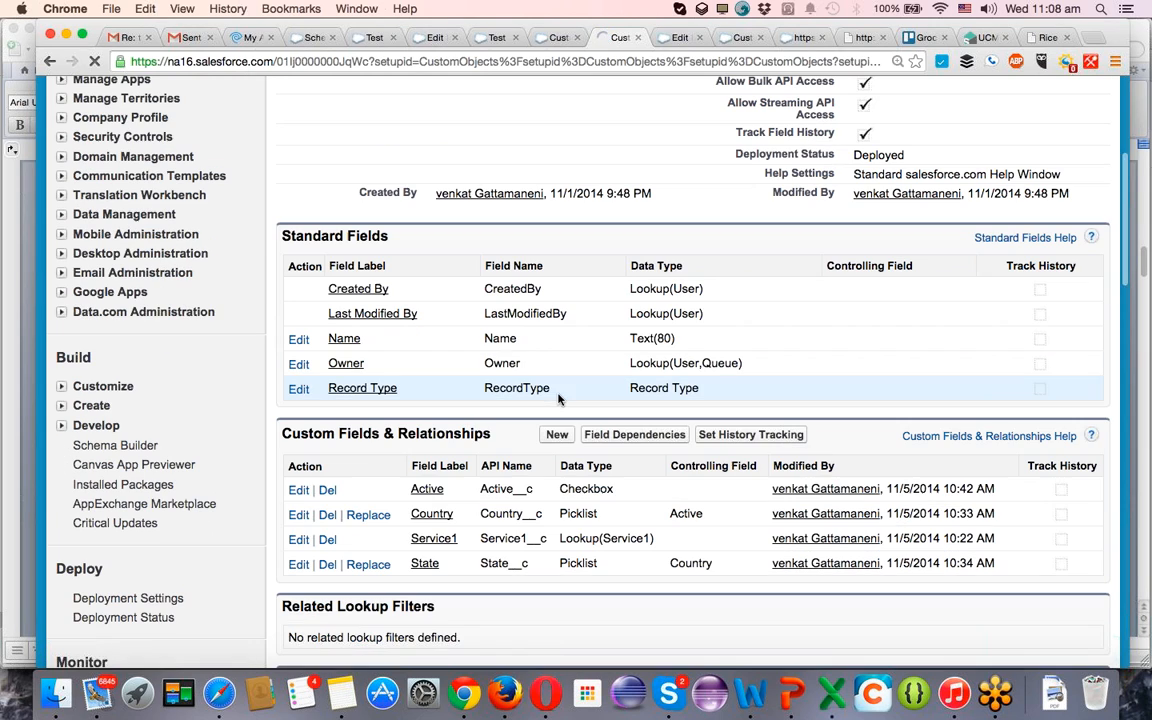
pyautogui.scroll(-3, 560, 400)
pyautogui.scroll(-10, 567, 403)
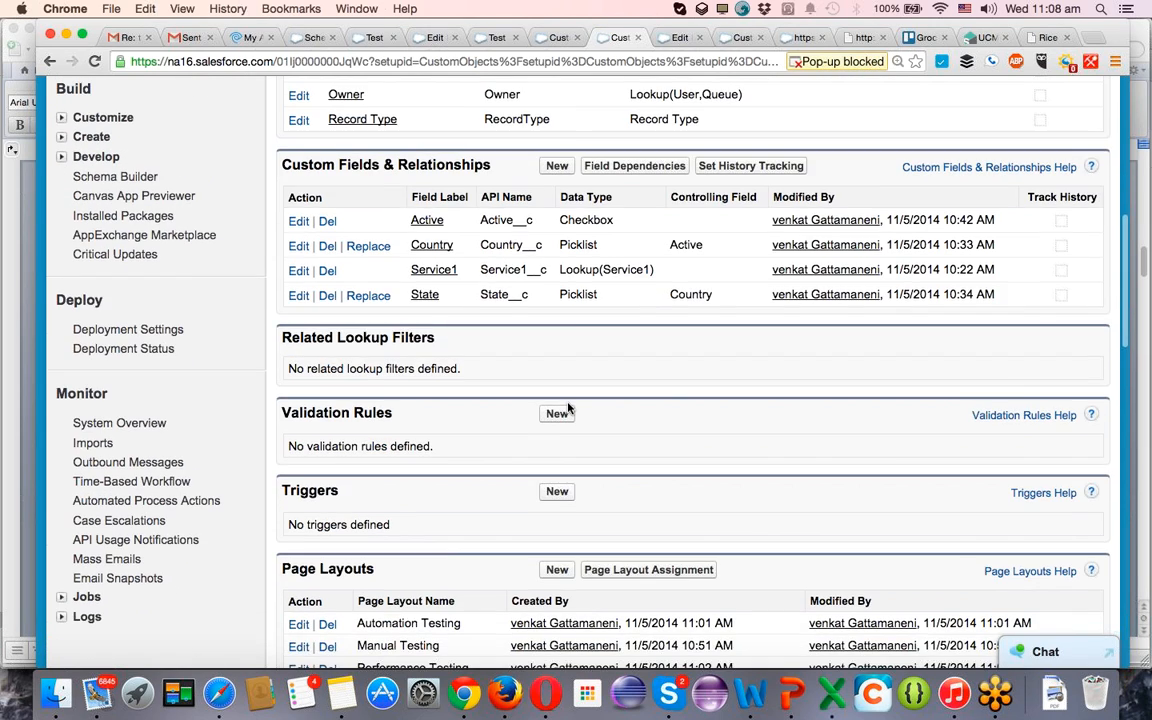
pyautogui.scroll(-4, 567, 403)
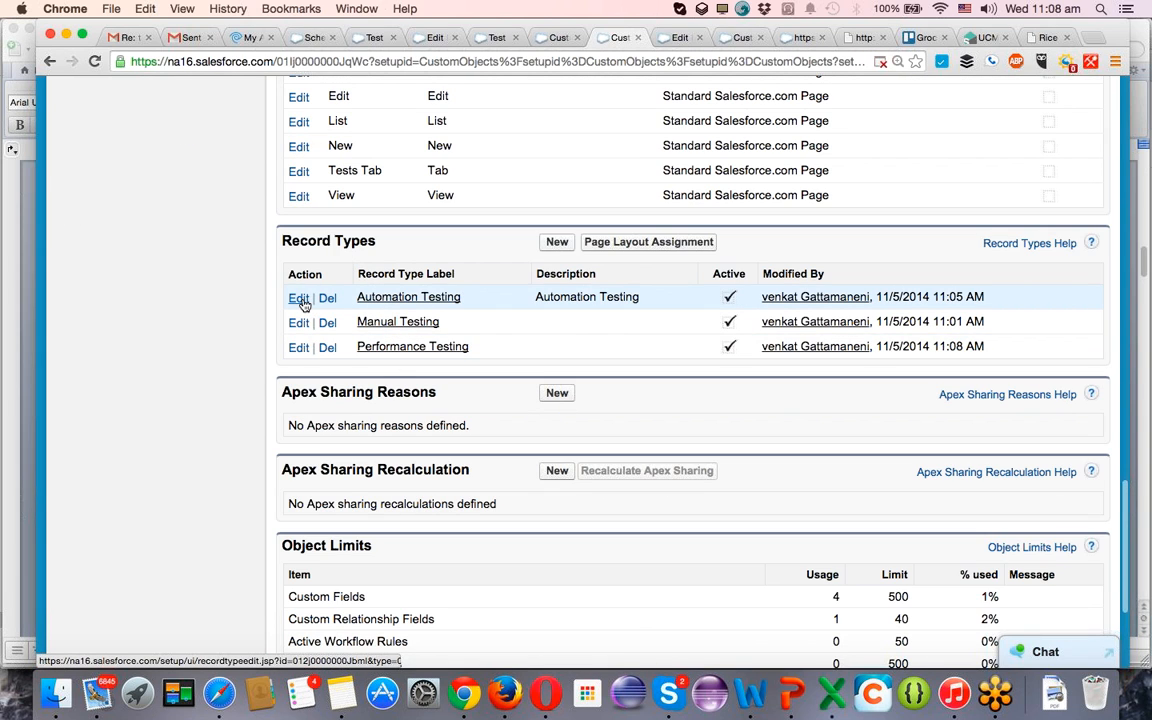
pyautogui.click(398, 300)
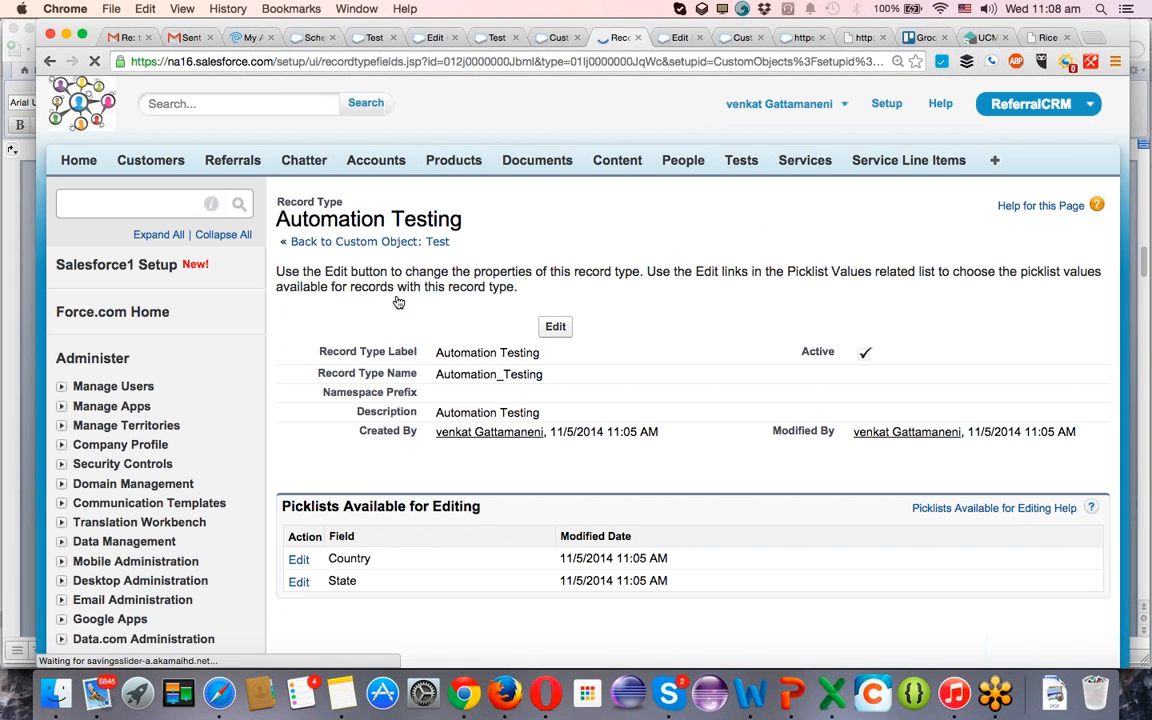
pyautogui.keyDown('super'); pyautogui.click(298, 562); pyautogui.keyUp('super')
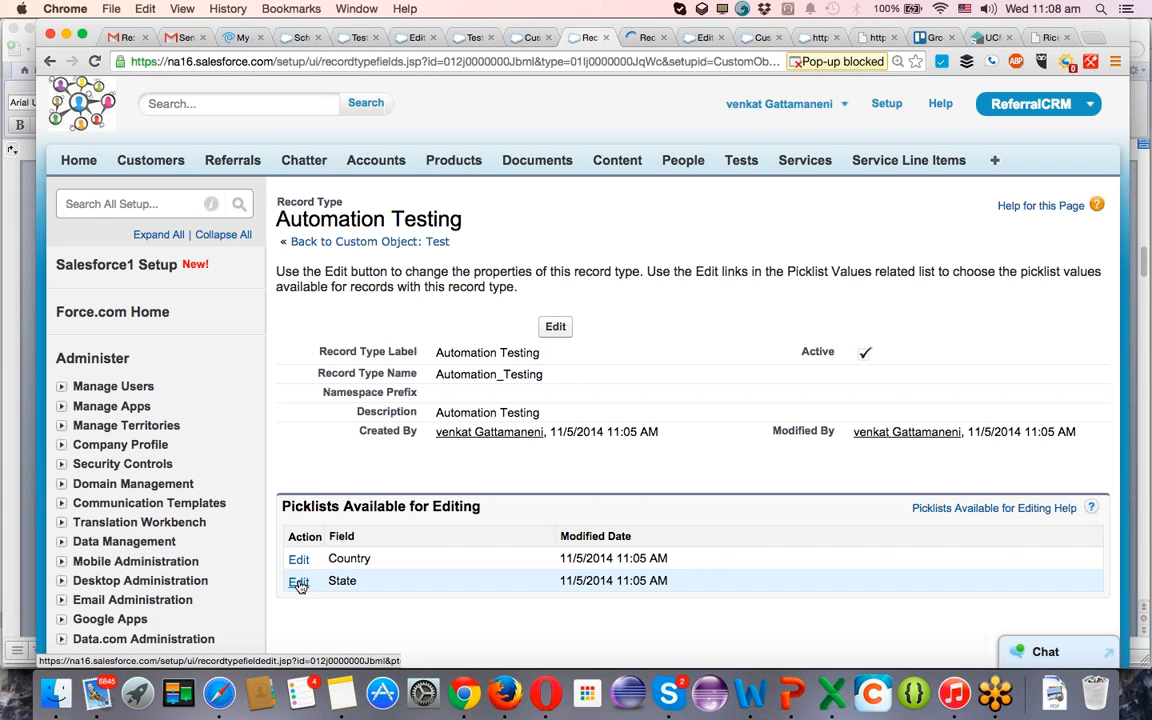
pyautogui.click(298, 583)
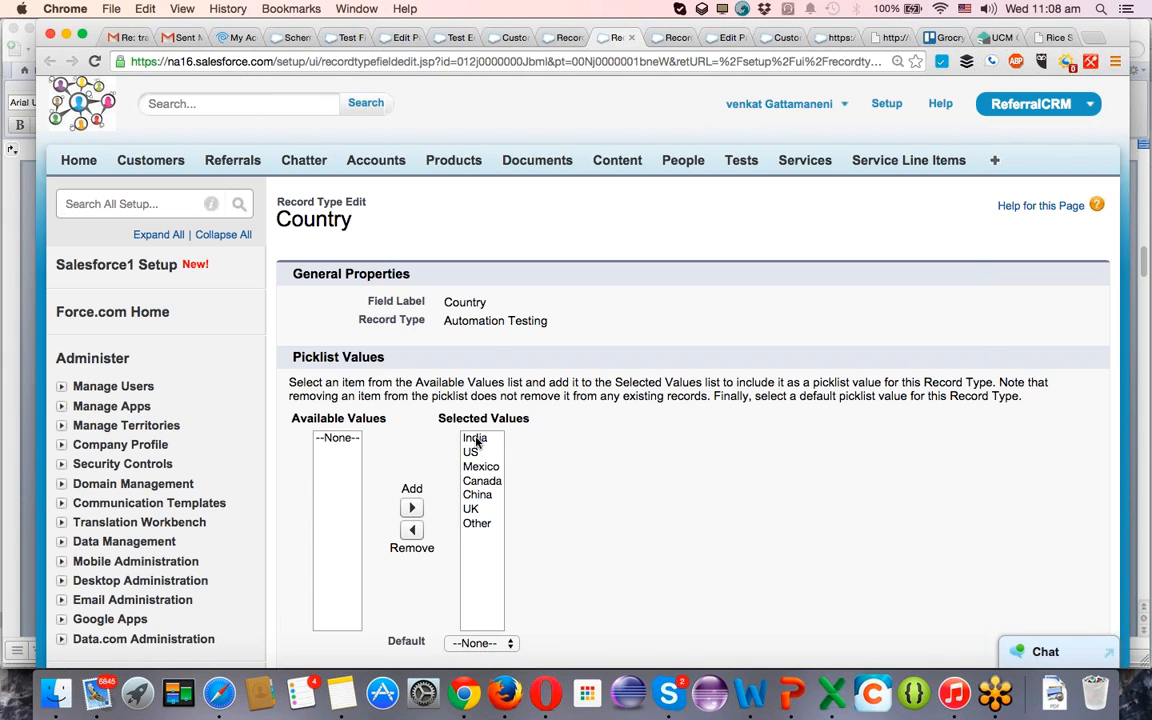
# Remove India and Canada from the Automation Testing record type's selected Country values.
pyautogui.click(475, 440)
pyautogui.click(413, 529)
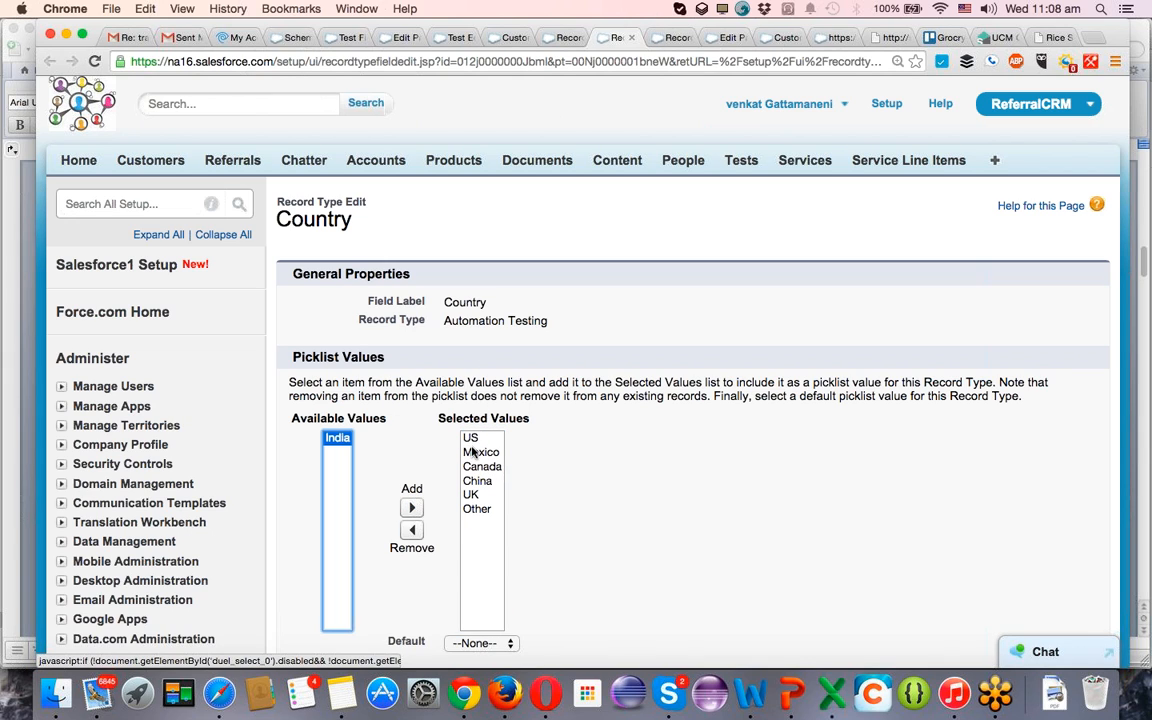
pyautogui.click(484, 467)
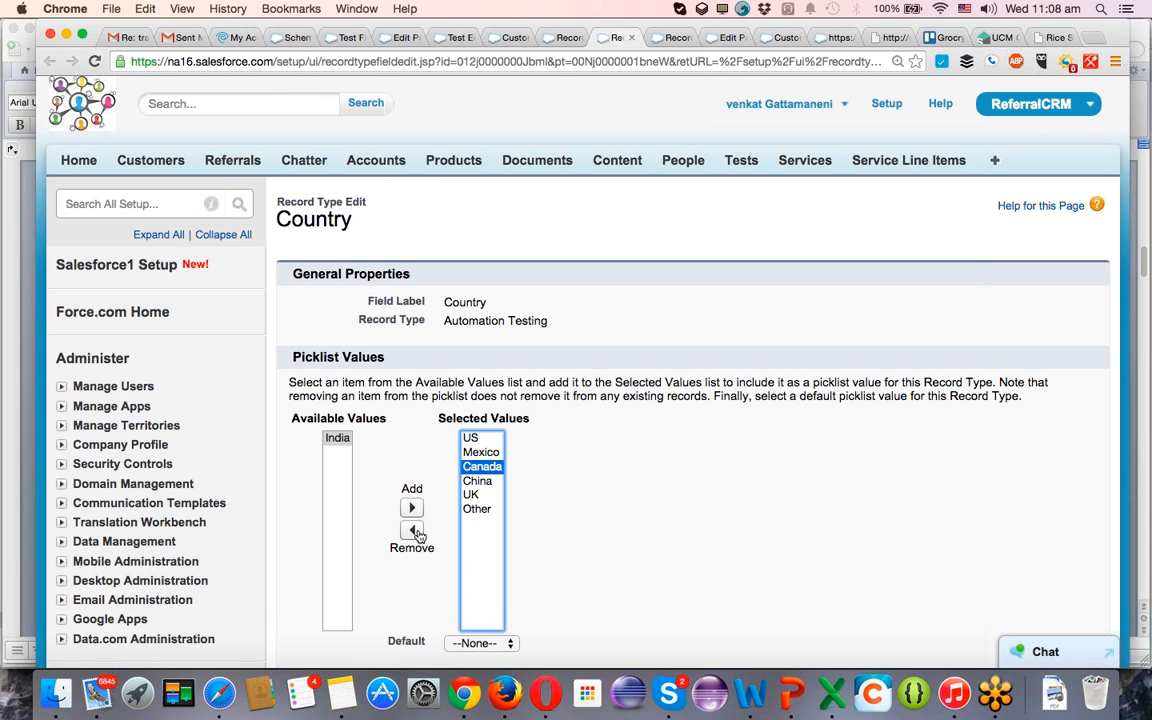
pyautogui.click(413, 530)
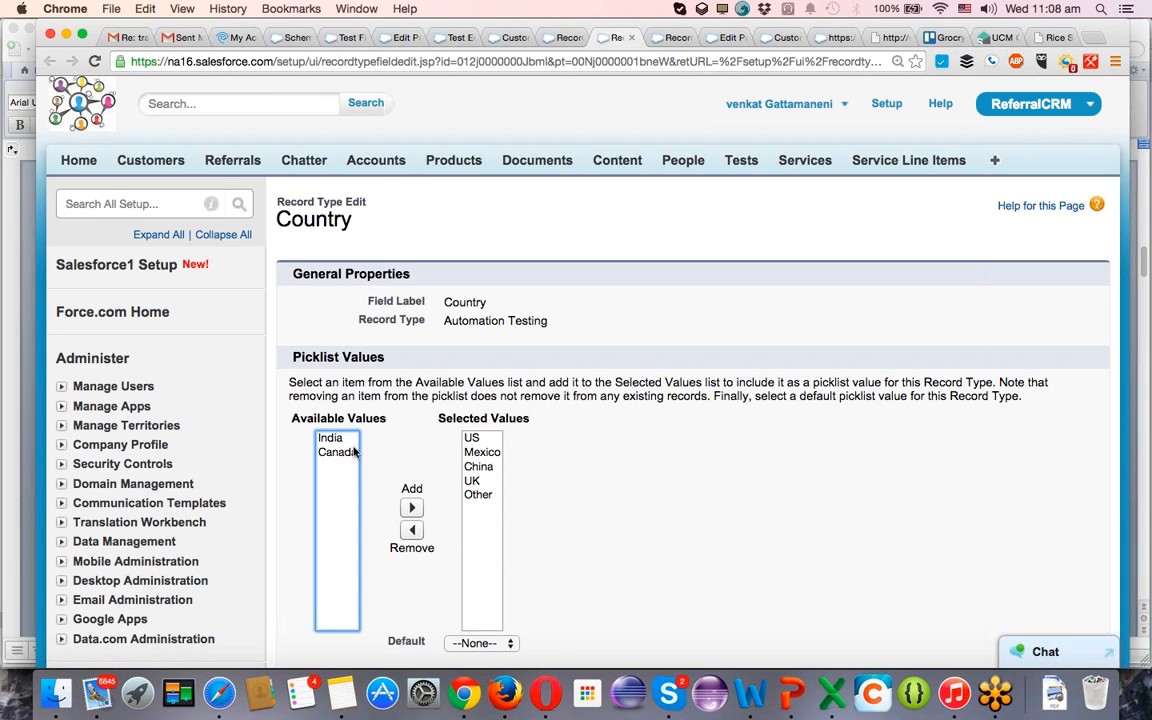
# Remove US, Mexico, China, UK and Other from the Automation Testing record type's selected Country values.
pyautogui.scroll(-3, 505, 549)
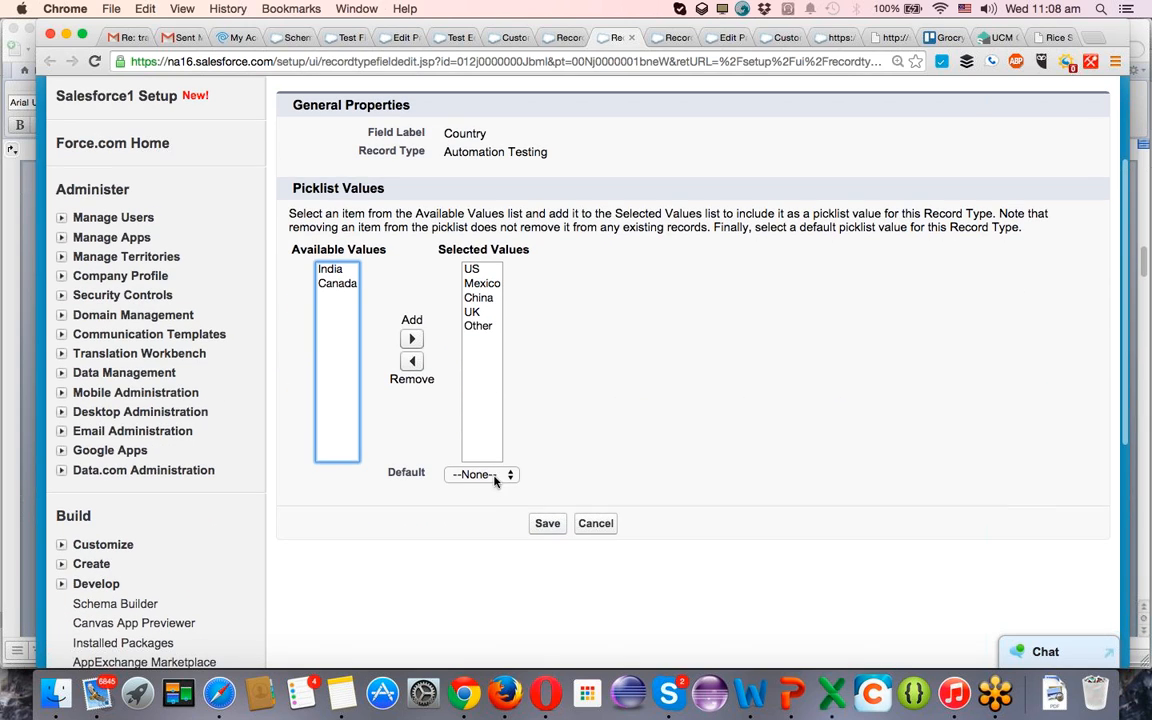
pyautogui.click(478, 474)
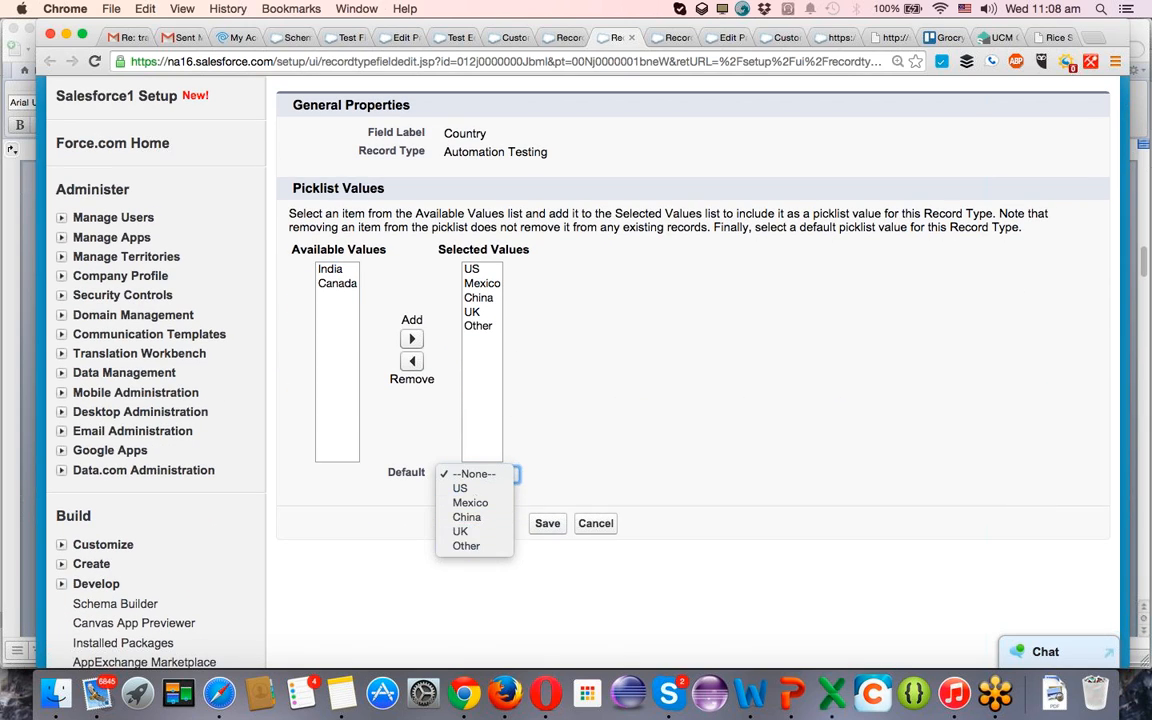
pyautogui.click(478, 270)
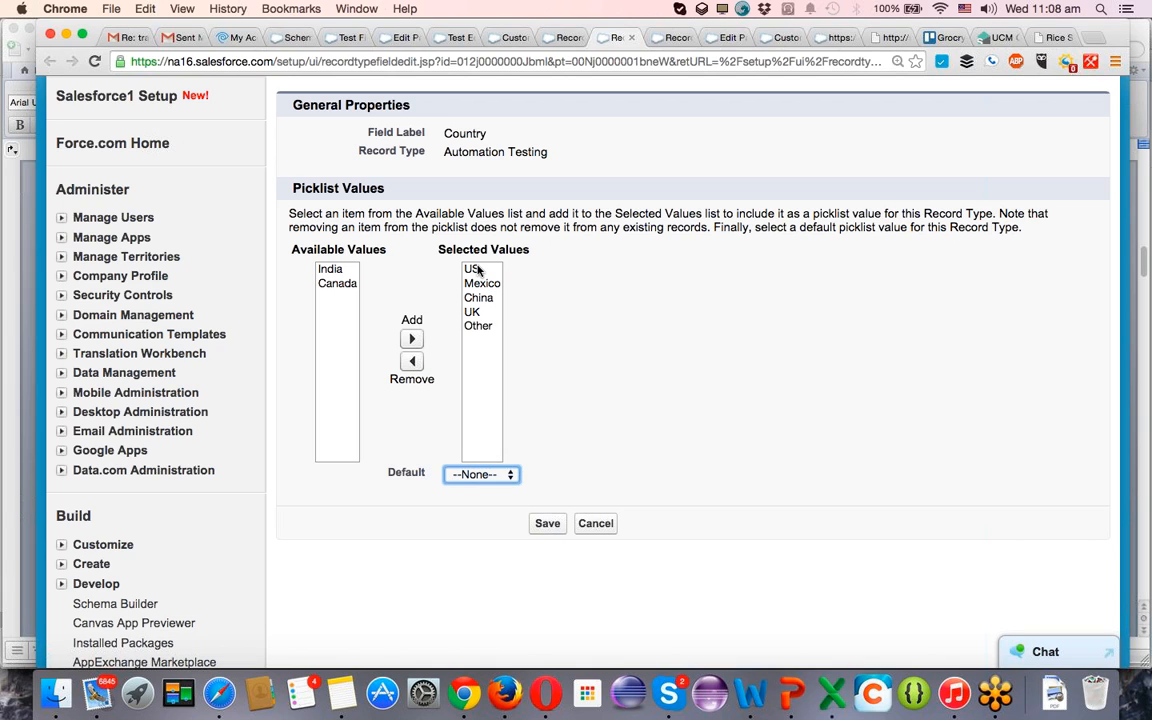
pyautogui.click(478, 270)
pyautogui.moveTo(478, 270); pyautogui.dragTo(466, 322)
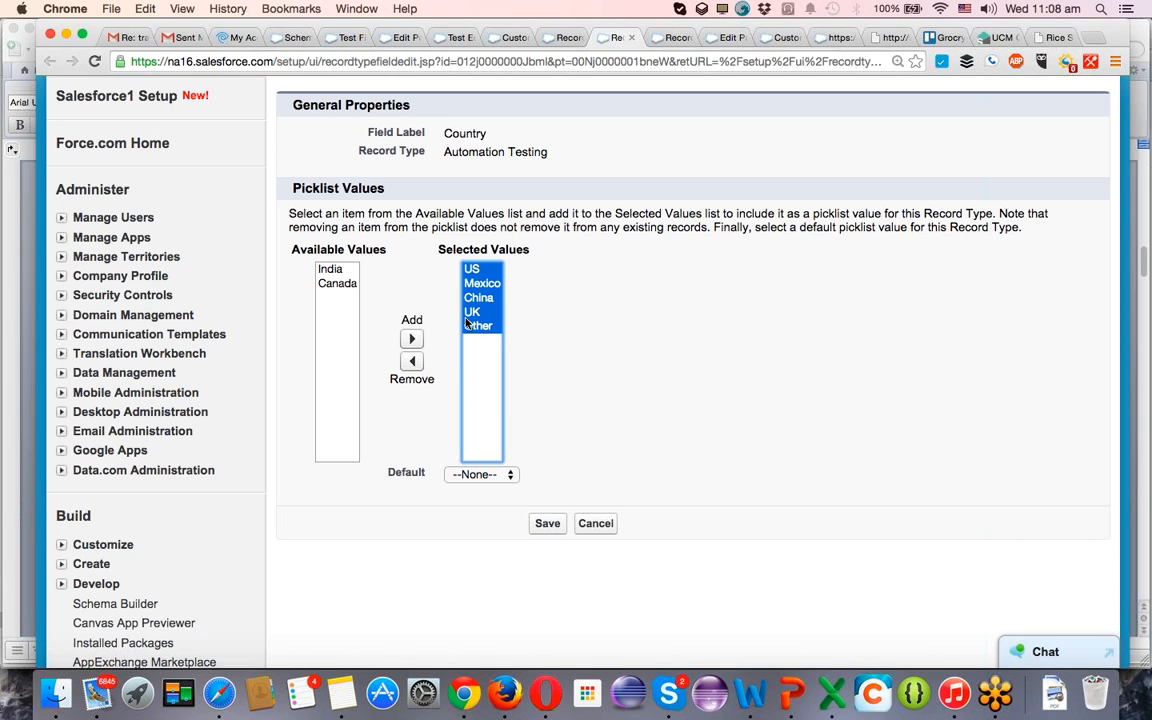
pyautogui.click(414, 361)
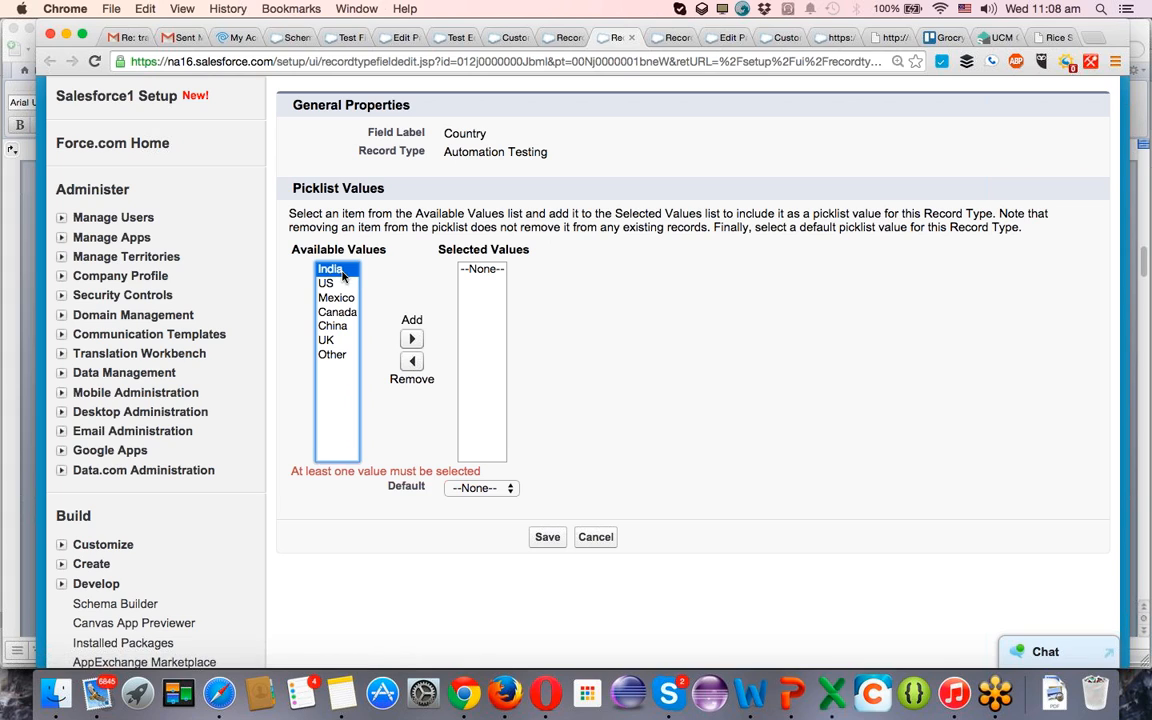
# Add India and China to the Automation Testing record type's selected Country values.
pyautogui.click(411, 340)
pyautogui.click(332, 312)
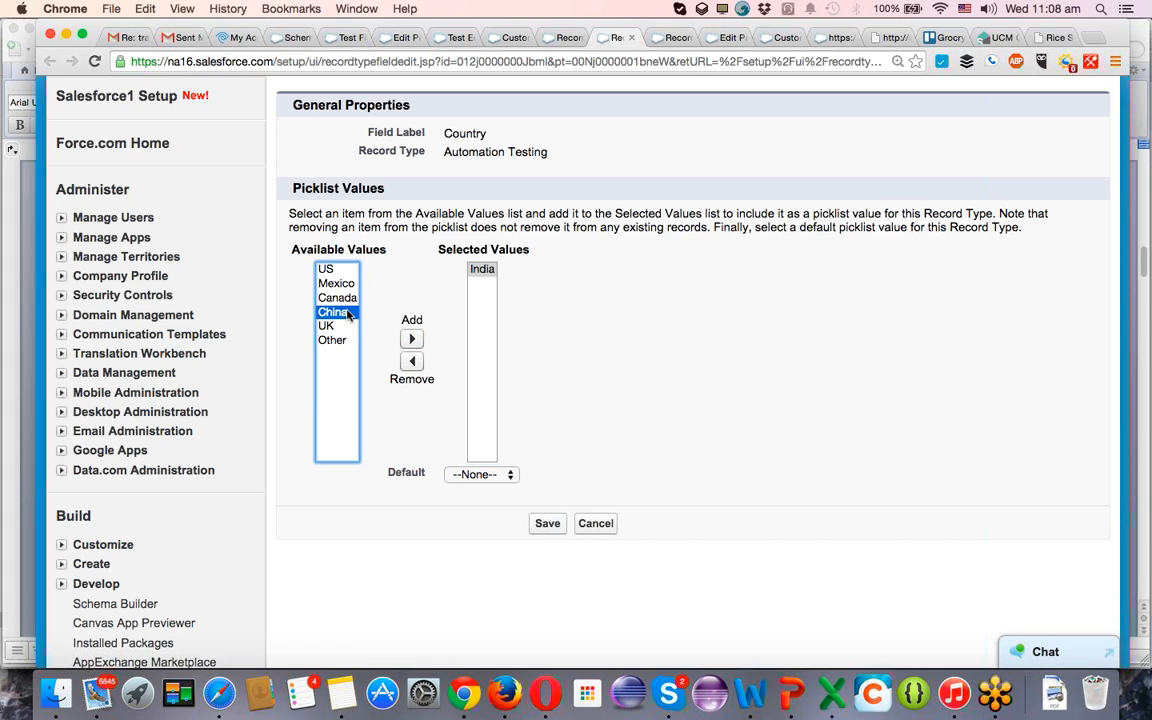
pyautogui.click(410, 339)
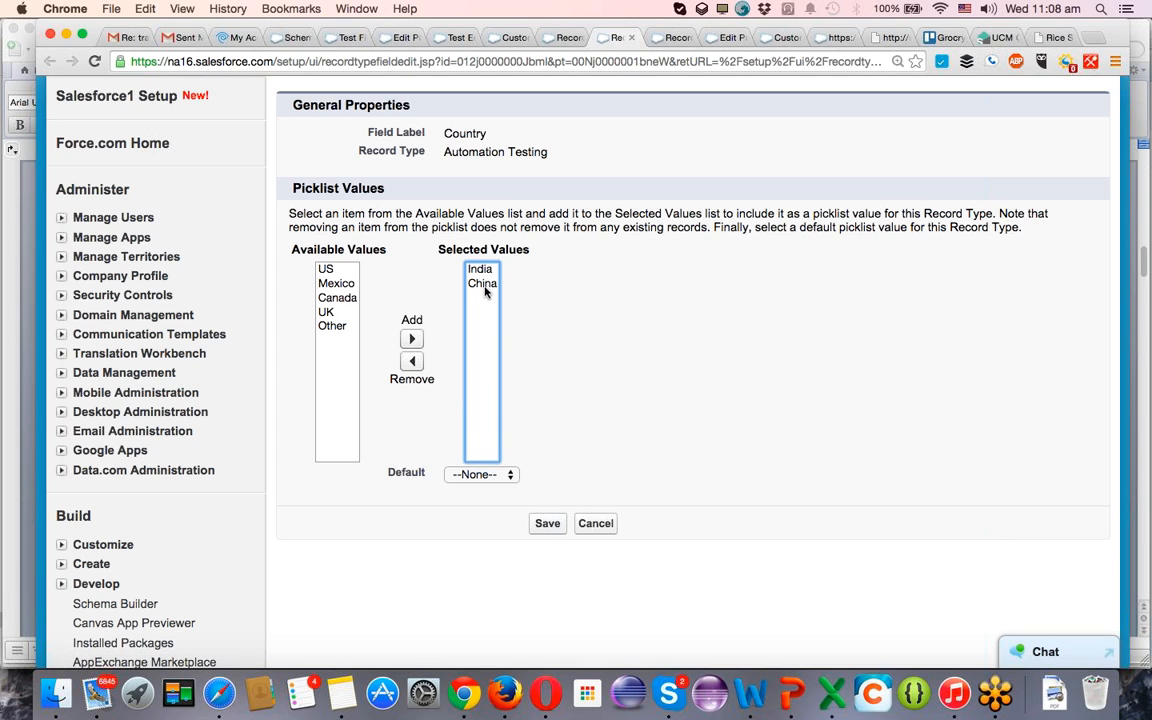
# Add Canada to the selected Country values and remove China from them.
pyautogui.click(494, 474)
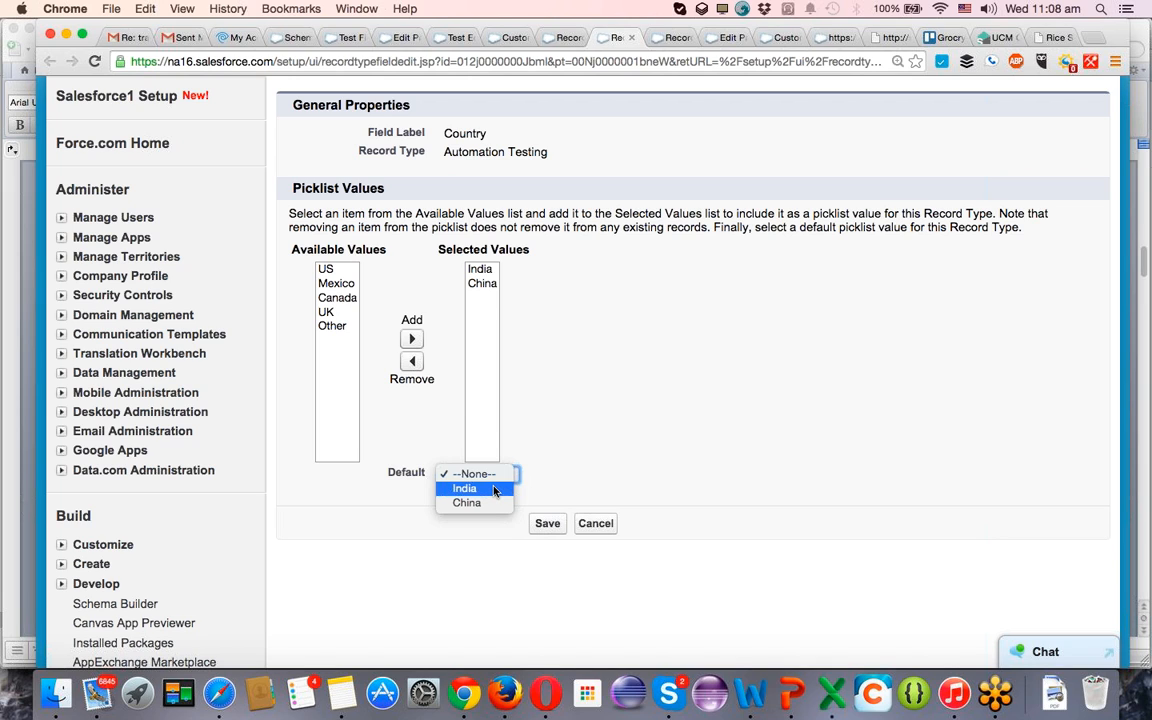
pyautogui.click(511, 420)
pyautogui.click(337, 298)
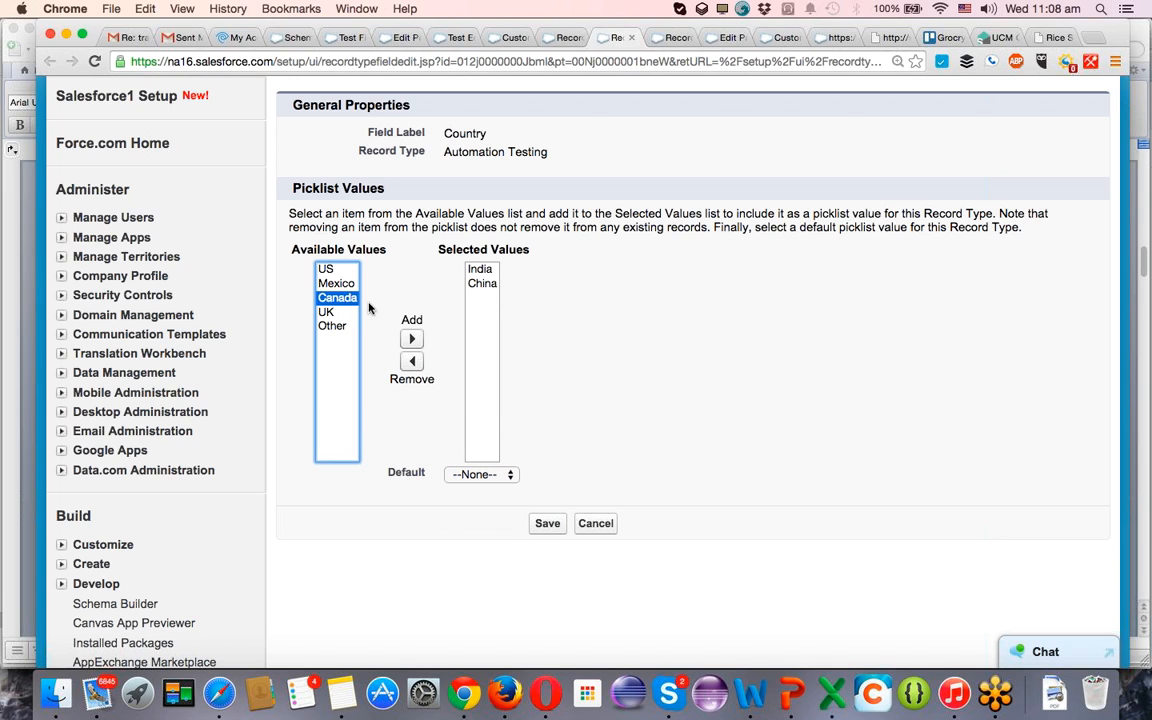
pyautogui.click(411, 339)
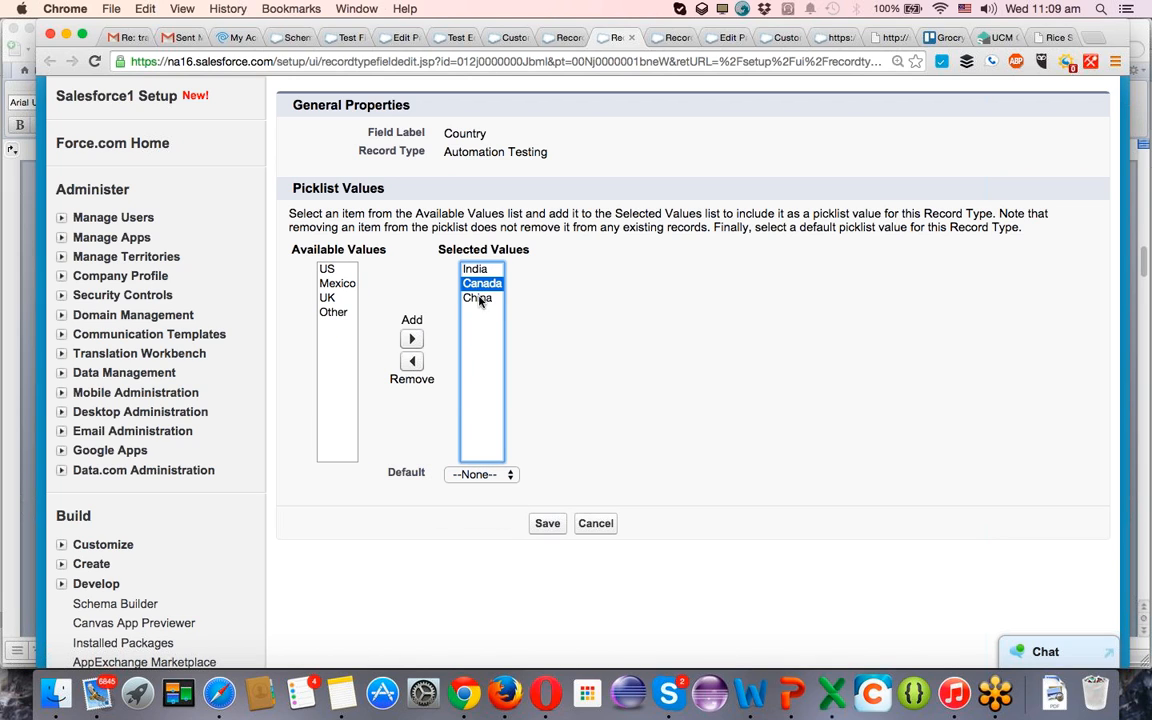
pyautogui.click(478, 298)
pyautogui.click(411, 361)
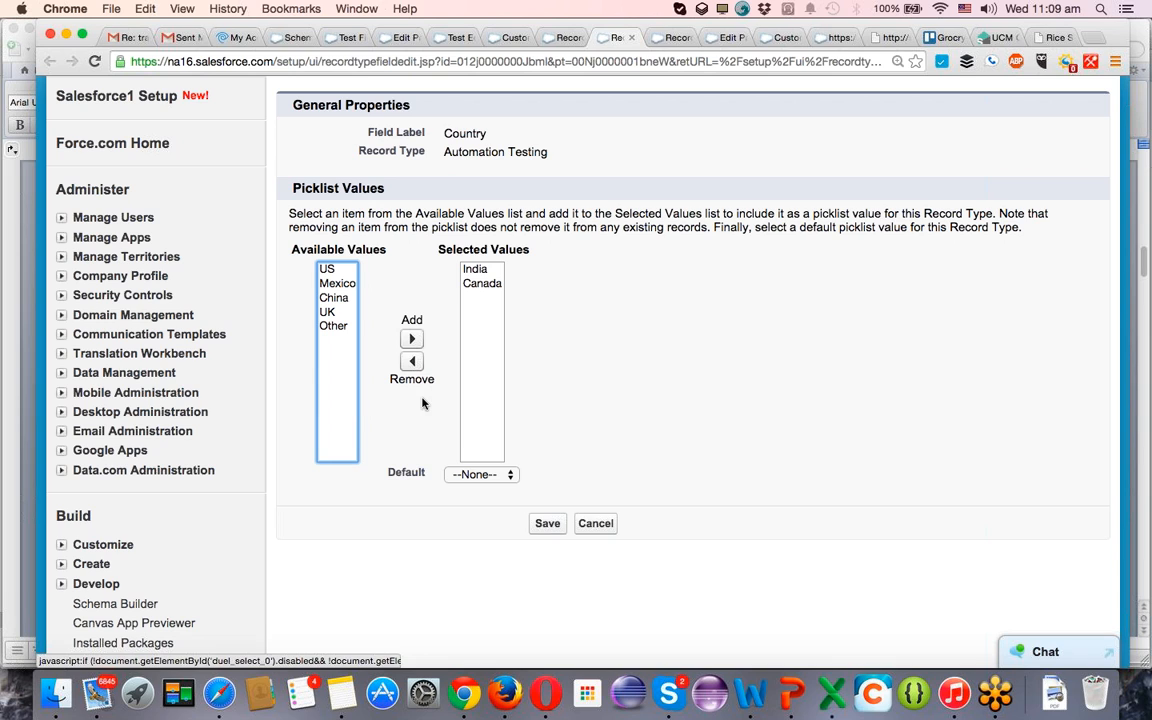
# Make India the default Country value for the Automation Testing record type and save the picklist.
pyautogui.click(481, 474)
pyautogui.click(472, 487)
pyautogui.click(547, 524)
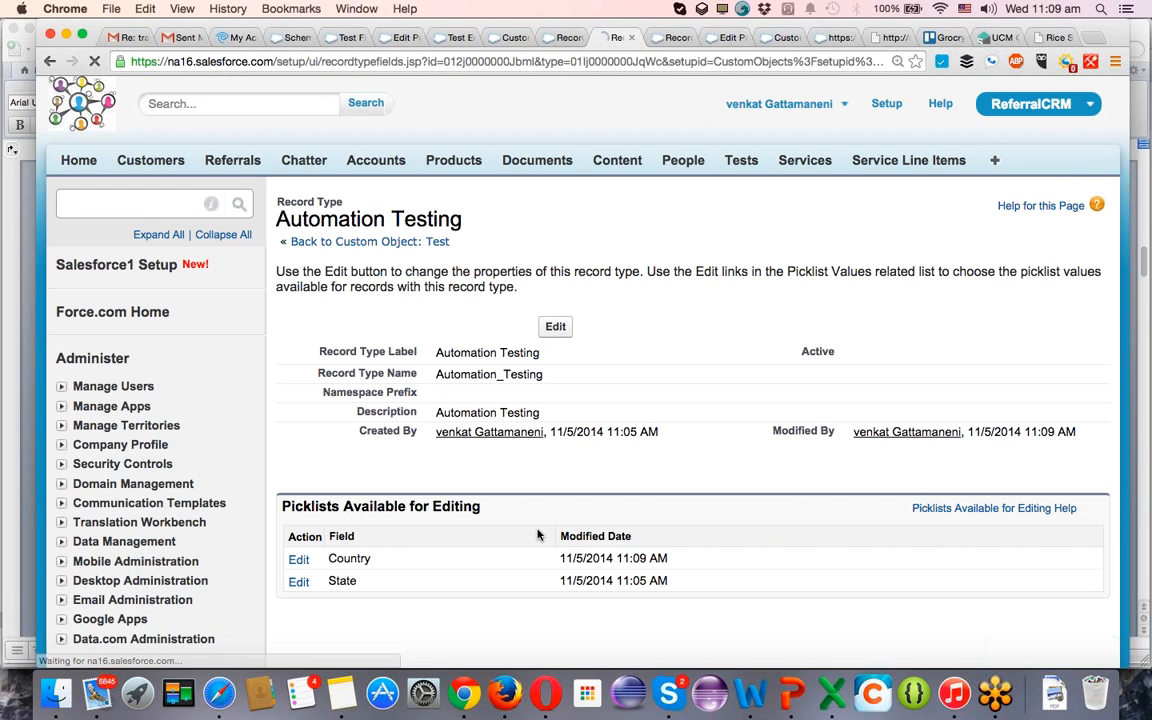
# Edit the Automation Testing record type's State picklist and remove Kansas, San Francisco, Chicago and San Diago from the selected values.
pyautogui.click(298, 581)
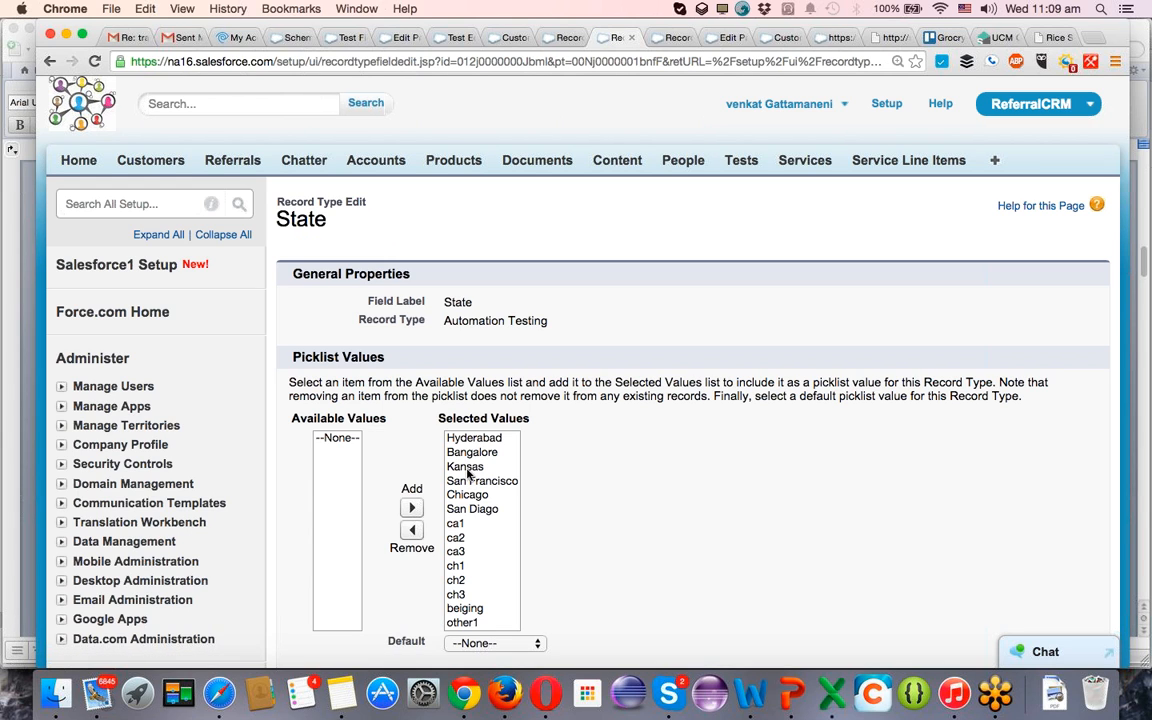
pyautogui.click(466, 468)
pyautogui.hotkey('shift', 'Down')
pyautogui.hotkey('shift', 'Down')
pyautogui.hotkey('shift', 'Down')
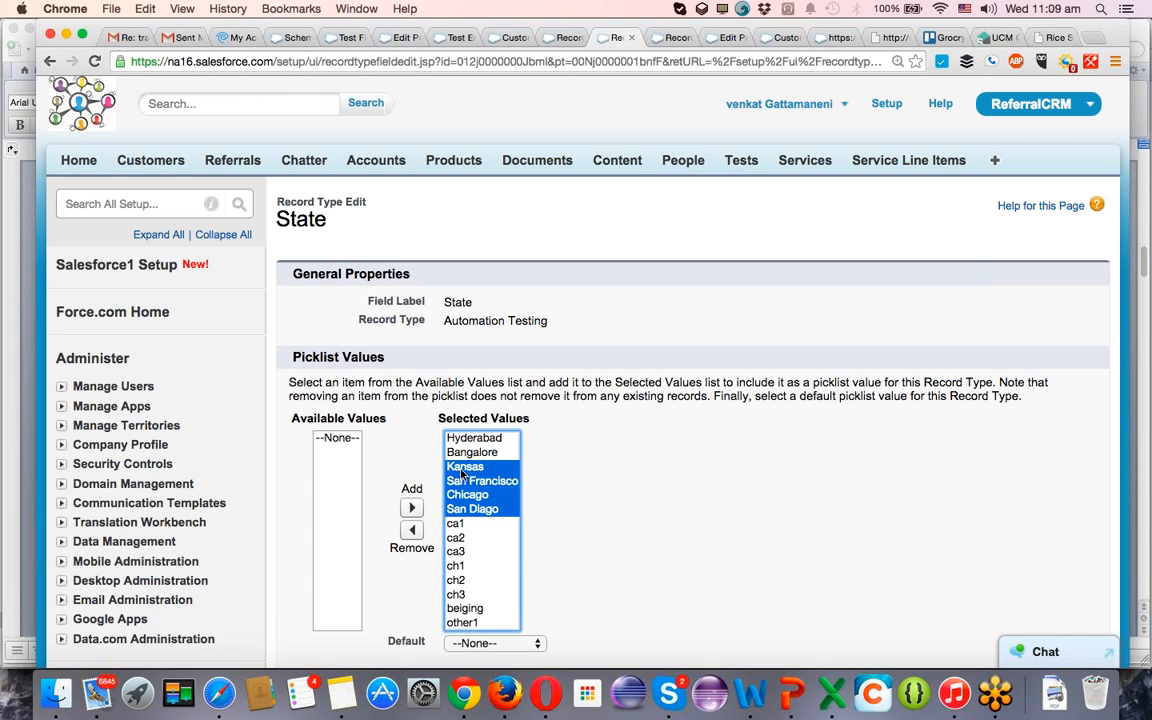
pyautogui.click(411, 530)
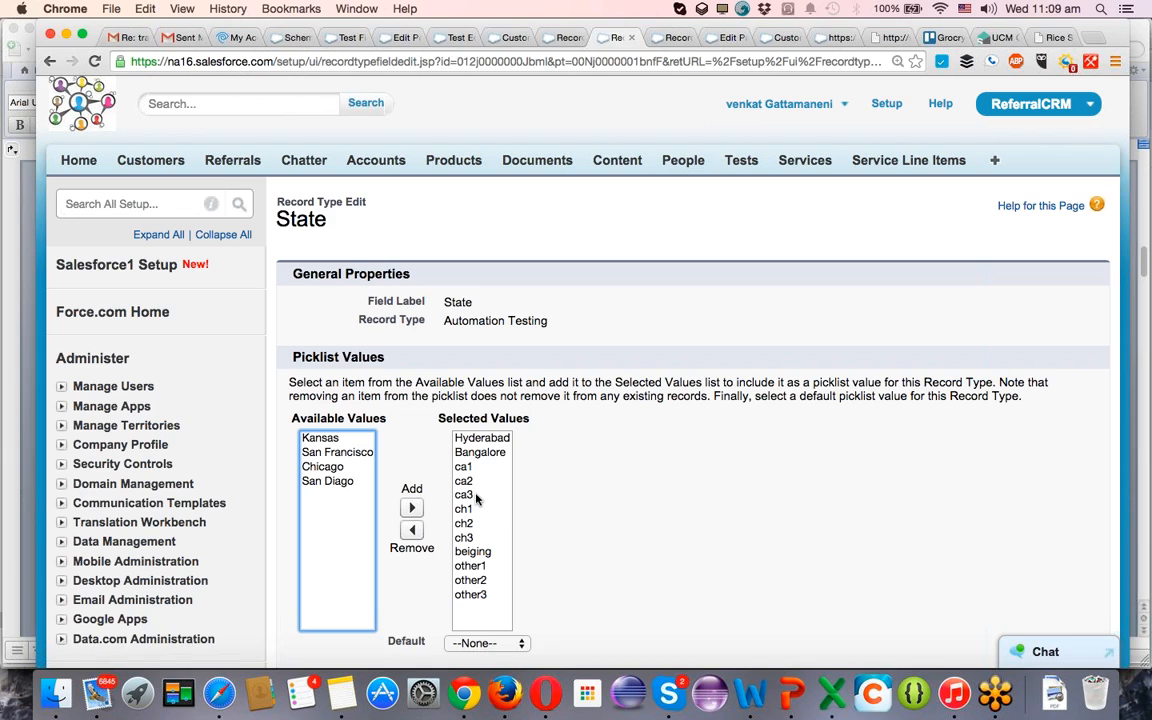
# Remove ca2 and ca3 from the Automation Testing record type's selected State values.
pyautogui.click(469, 509)
pyautogui.hotkey('shift', 'Down')
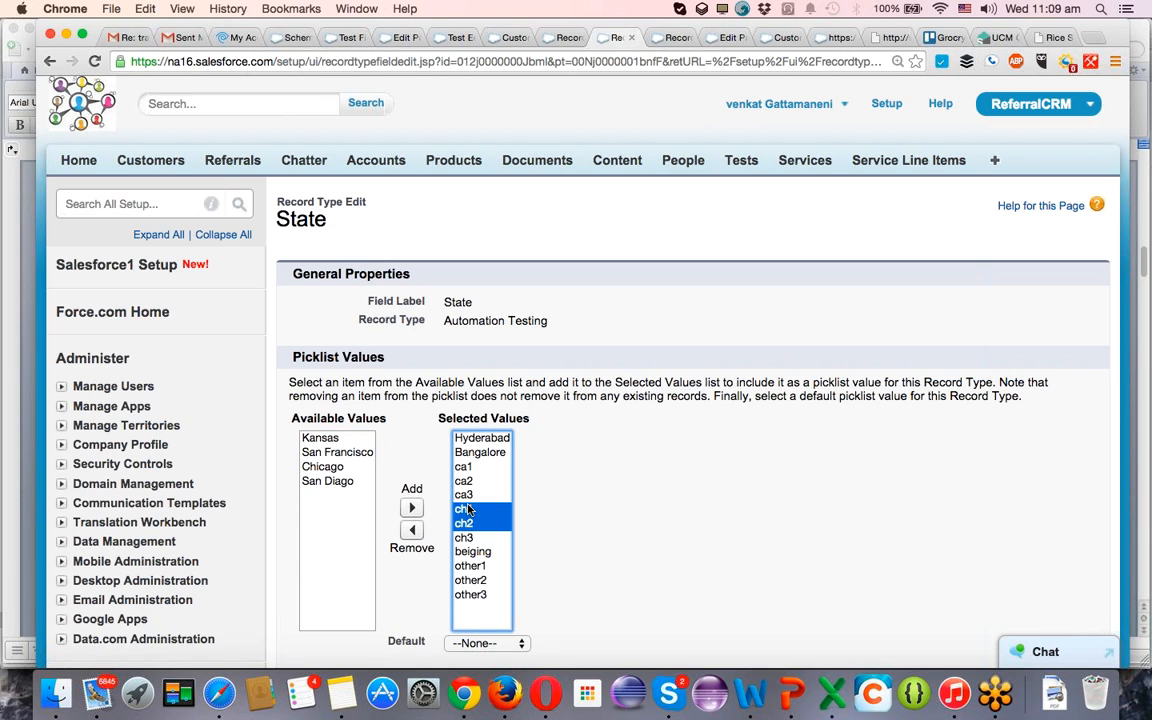
pyautogui.press('Up')
pyautogui.press('Up')
pyautogui.press('Up')
pyautogui.hotkey('shift', 'Down')
pyautogui.hotkey('shift', 'Down')
pyautogui.hotkey('shift', 'Down')
pyautogui.hotkey('shift', 'Down')
pyautogui.hotkey('shift', 'Down')
pyautogui.hotkey('shift', 'Down')
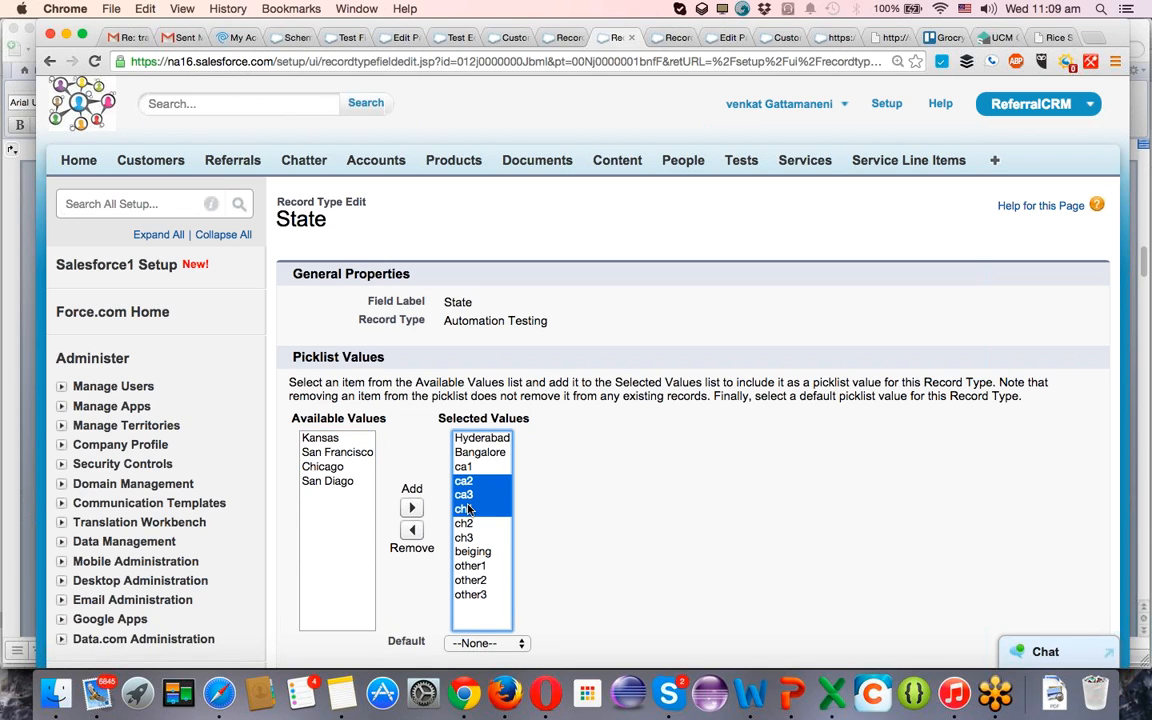
pyautogui.hotkey('shift', 'Up')
pyautogui.hotkey('shift', 'Up')
pyautogui.hotkey('shift', 'Up')
pyautogui.hotkey('shift', 'Up')
pyautogui.hotkey('shift', 'Up')
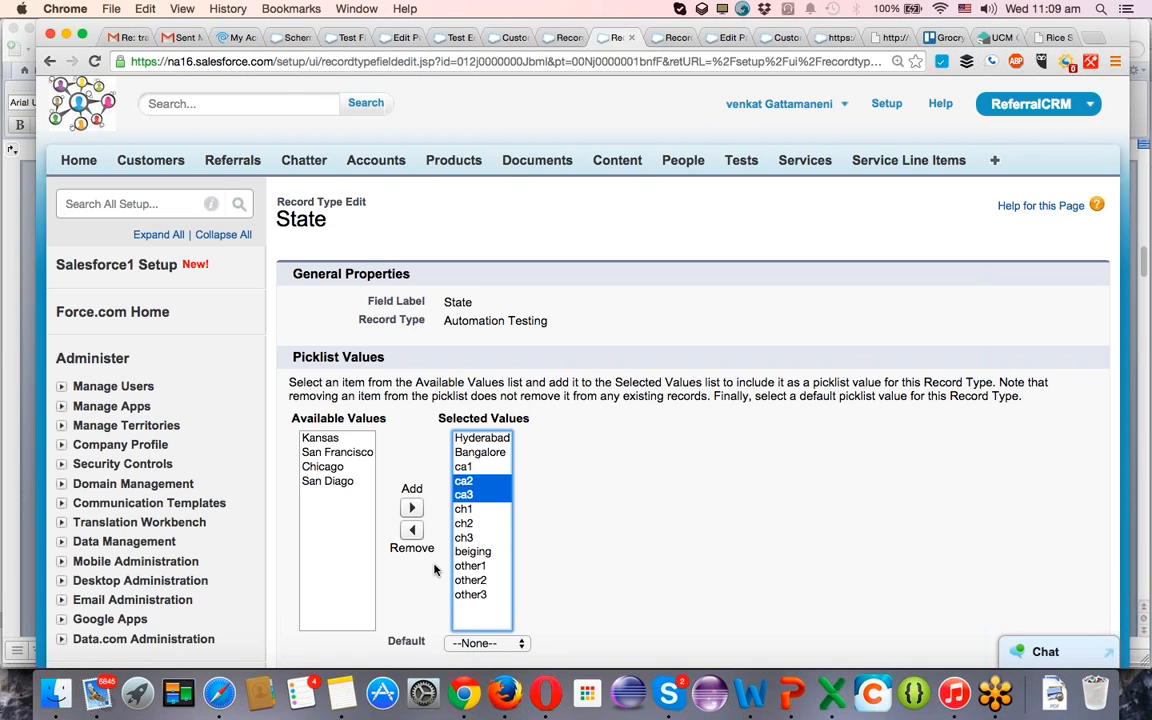
pyautogui.click(411, 530)
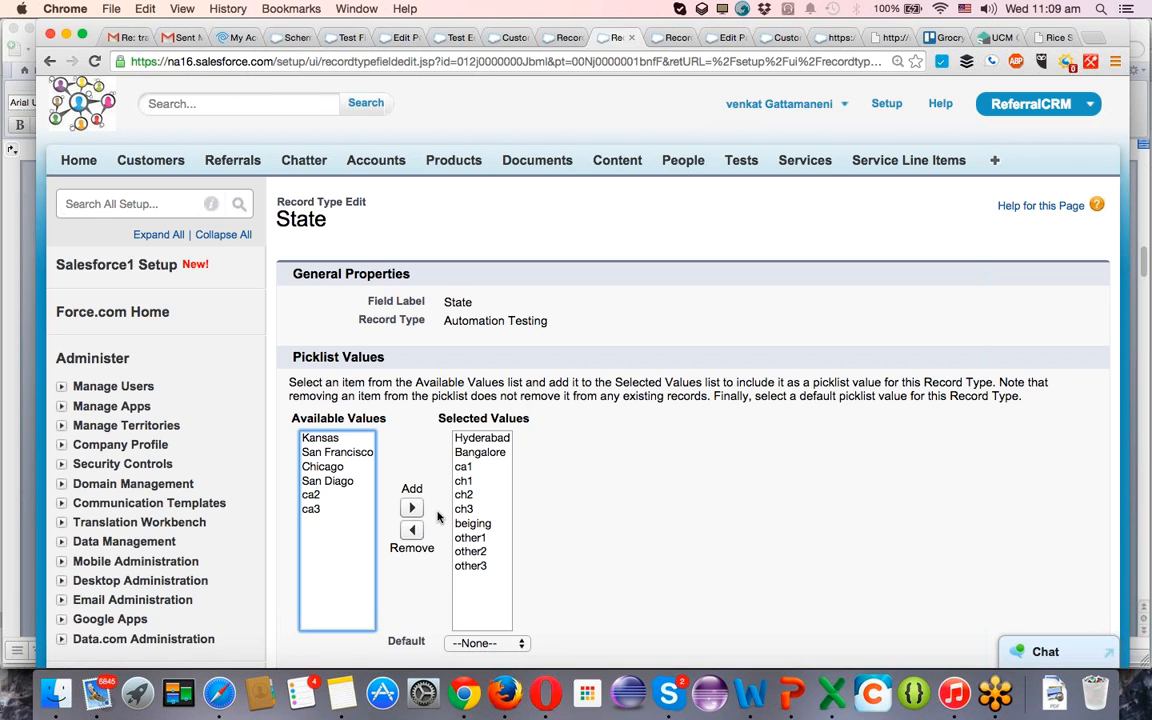
# Make Bangalore the default State value for the Automation Testing record type and save the picklist.
pyautogui.scroll(-5, 590, 440)
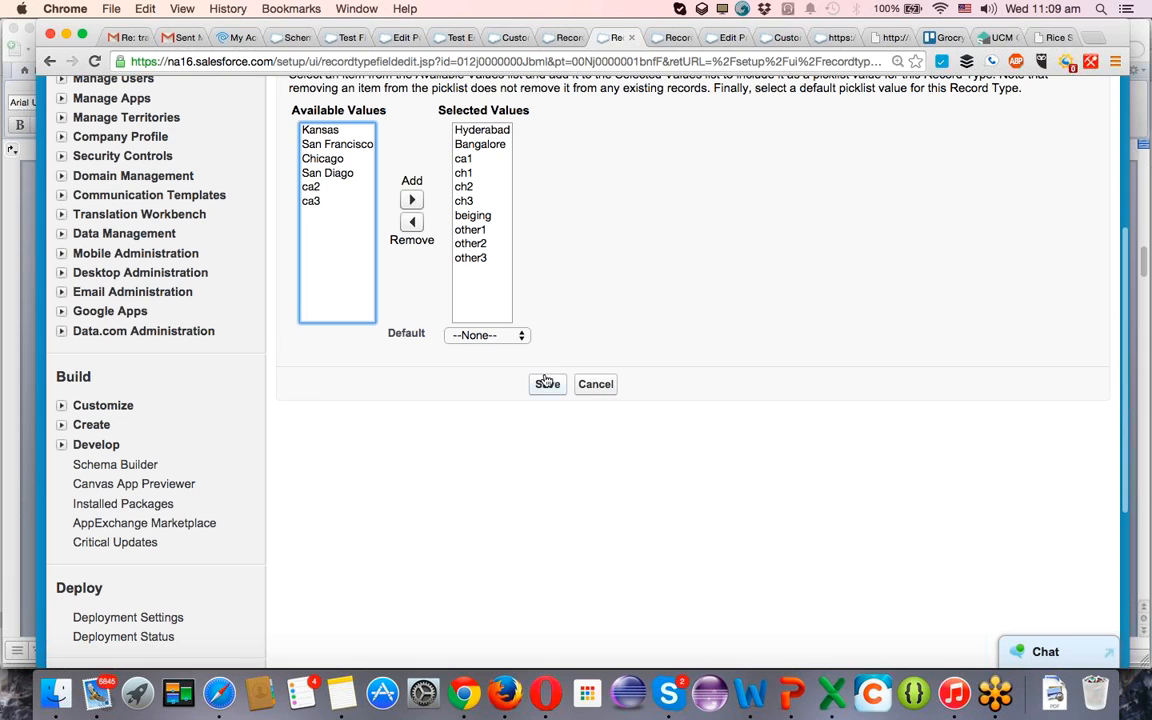
pyautogui.click(486, 336)
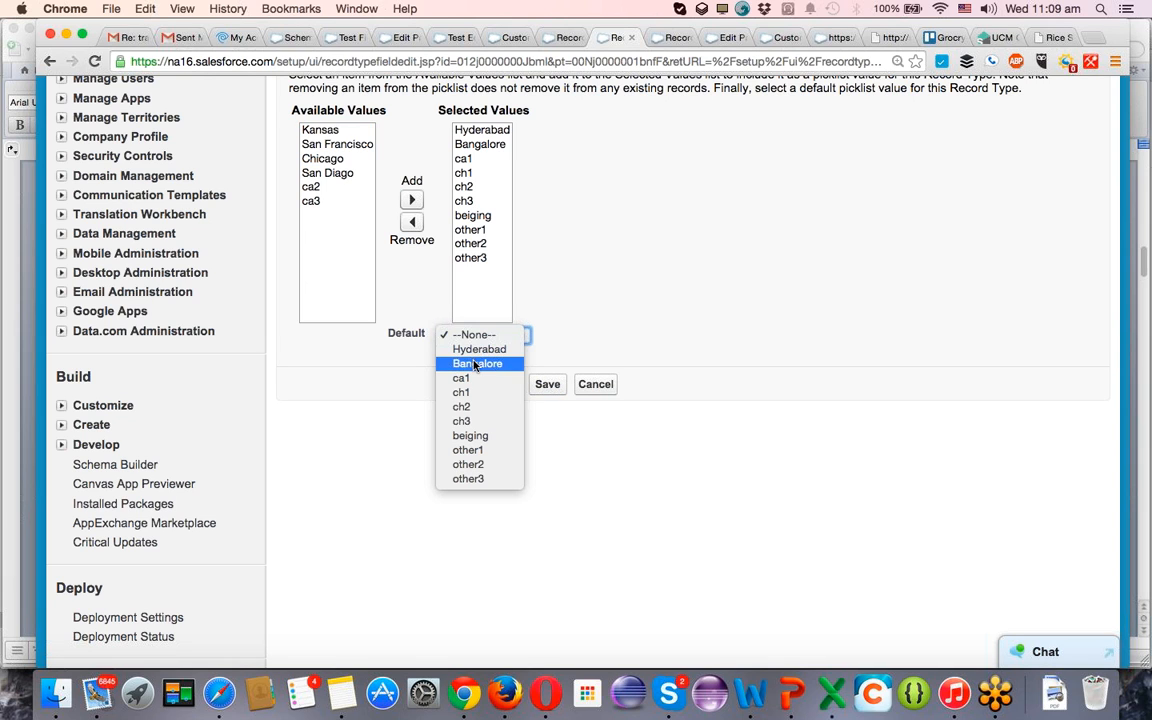
pyautogui.click(466, 363)
pyautogui.click(548, 386)
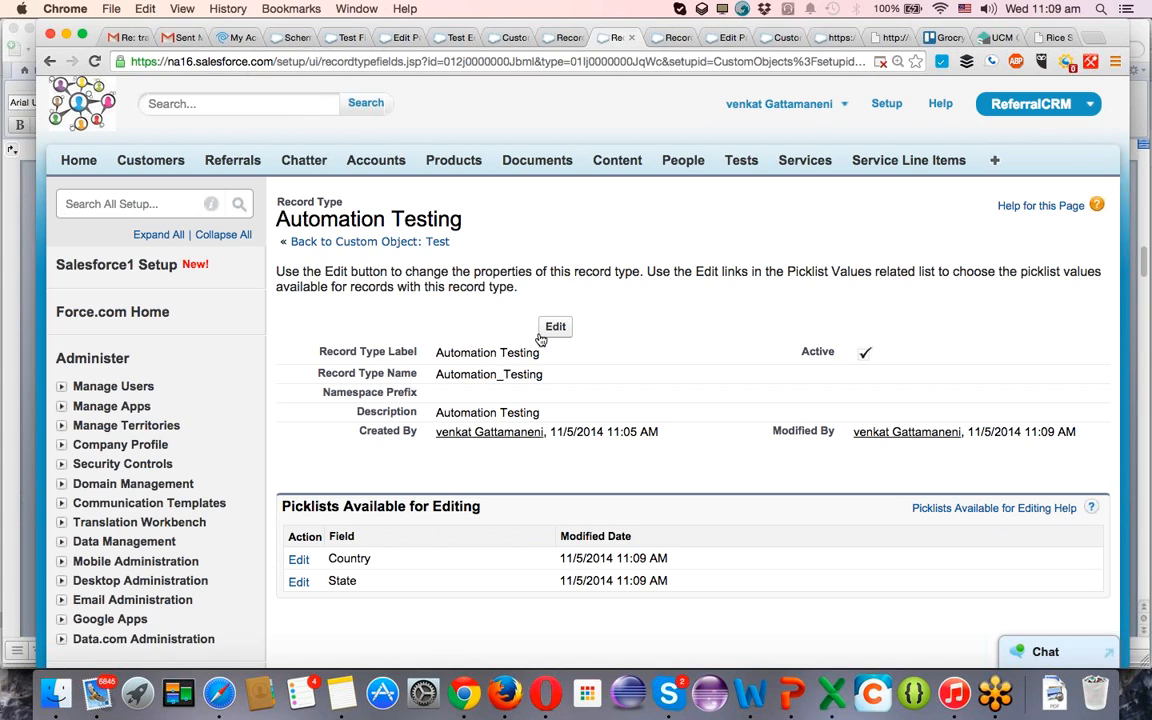
# Start a new Test record that uses the Manual Testing record type.
pyautogui.click(742, 161)
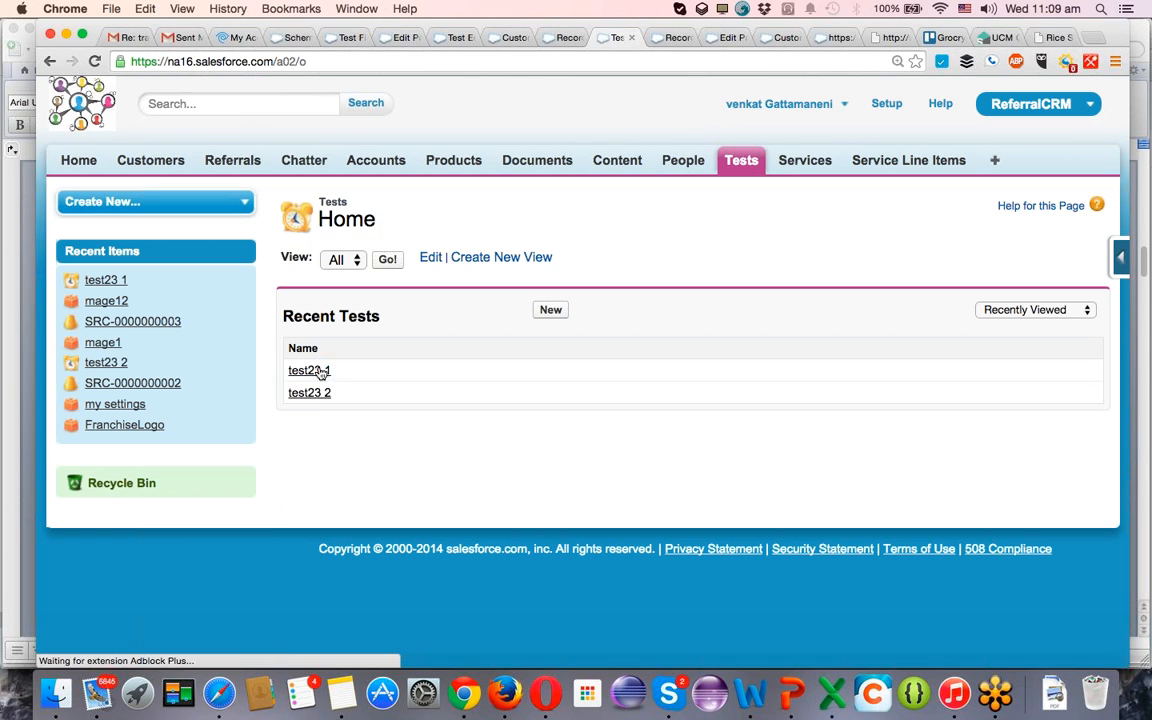
pyautogui.click(550, 310)
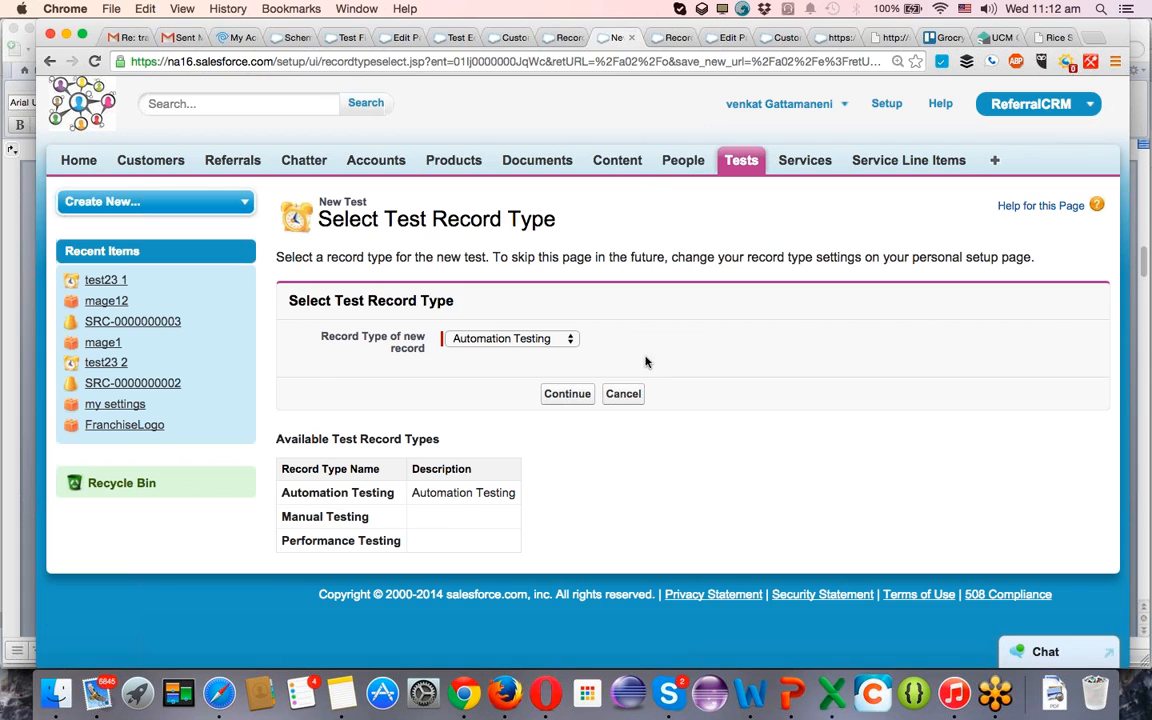
pyautogui.click(537, 340)
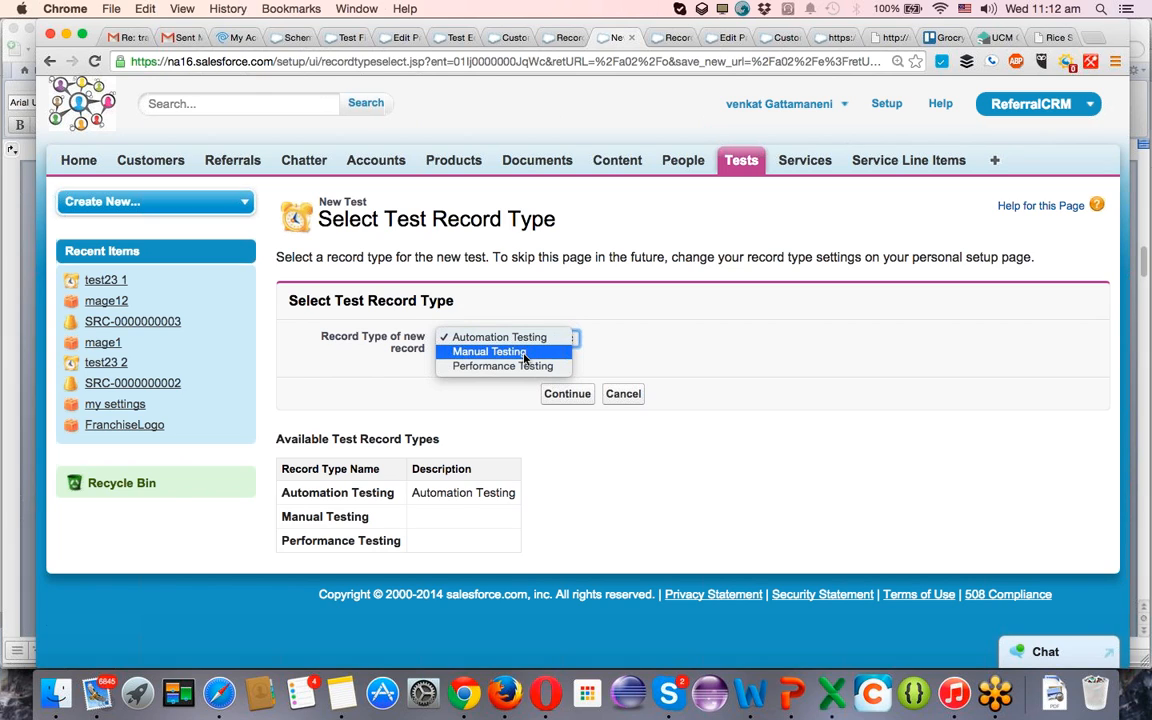
pyautogui.click(524, 353)
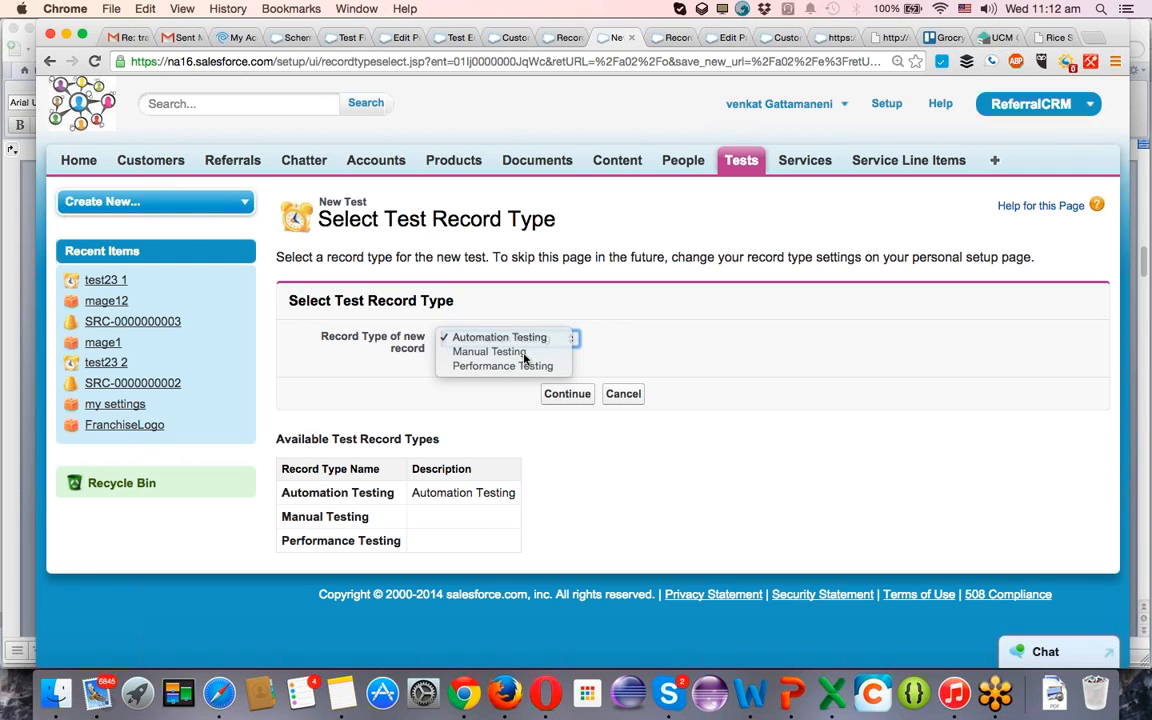
pyautogui.click(490, 352)
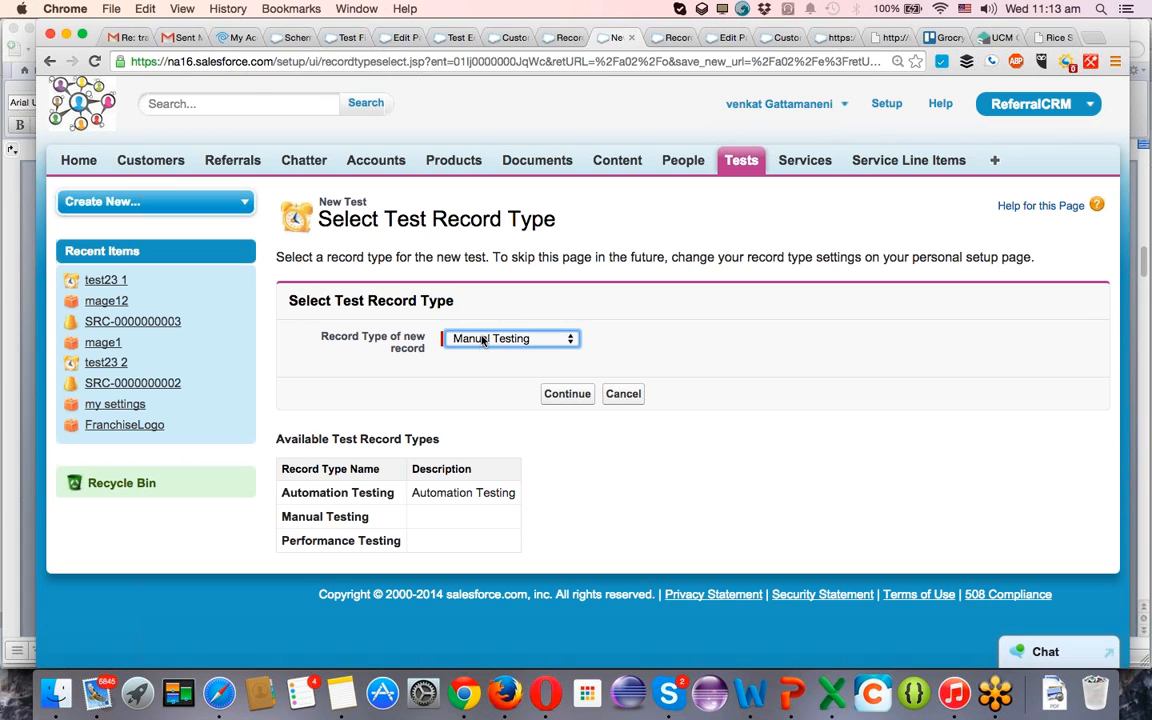
pyautogui.click(452, 338)
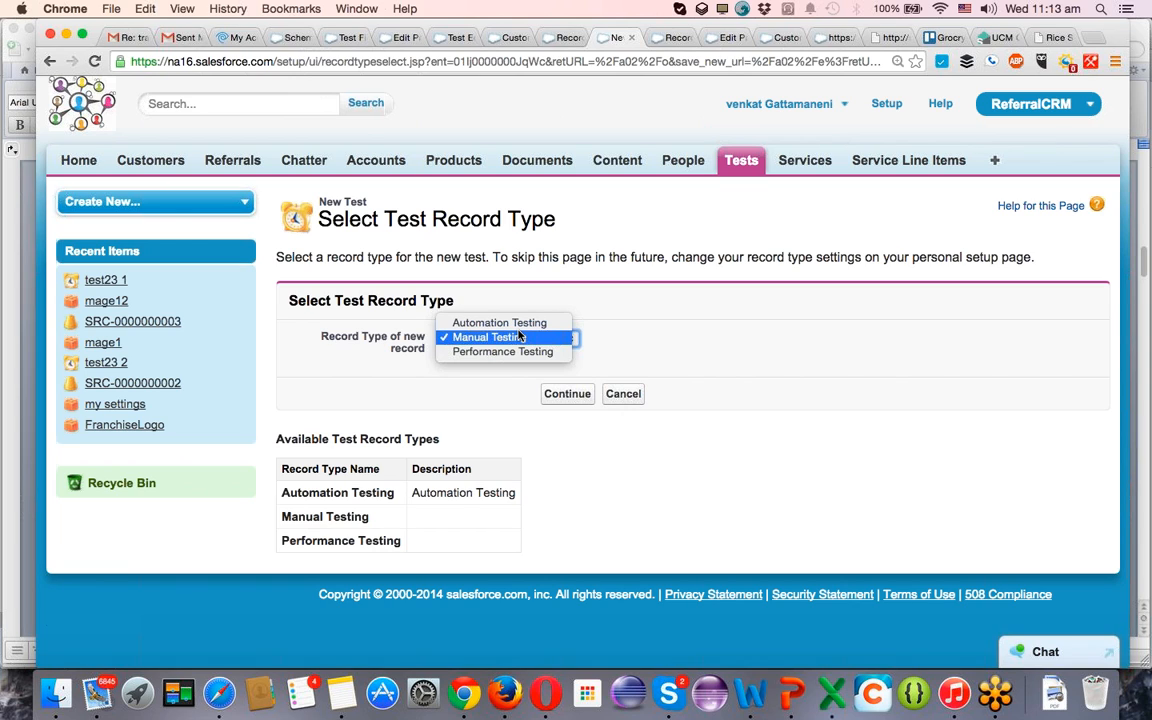
pyautogui.click(519, 337)
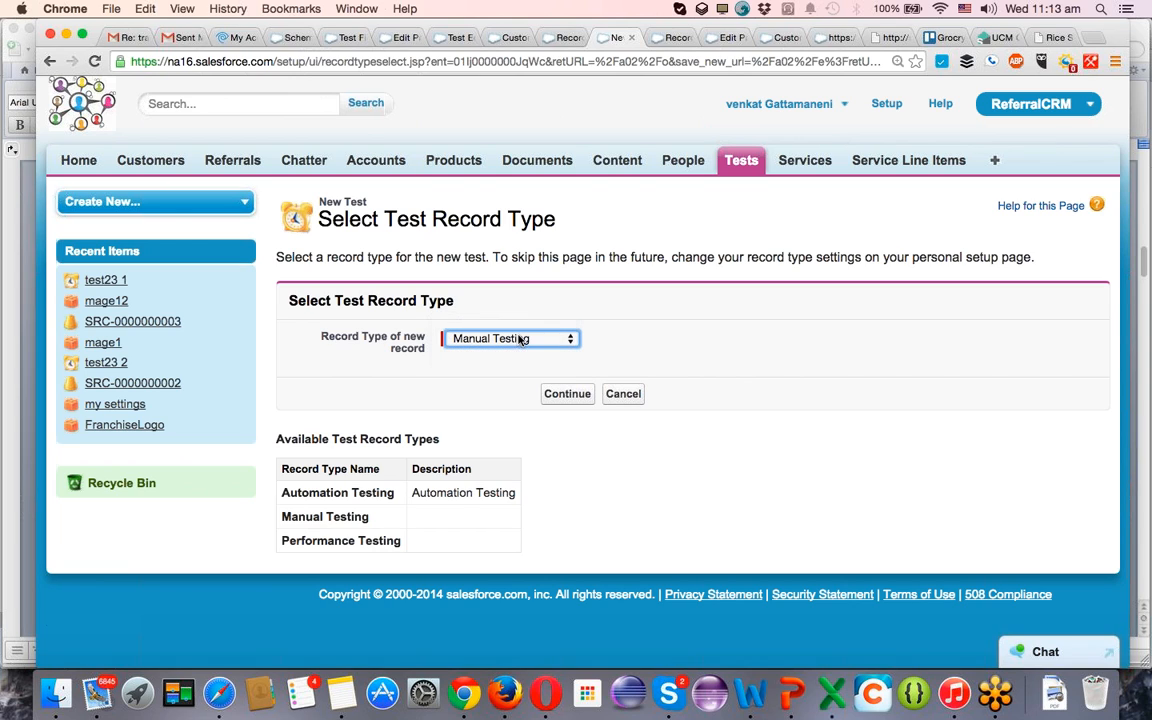
pyautogui.click(562, 396)
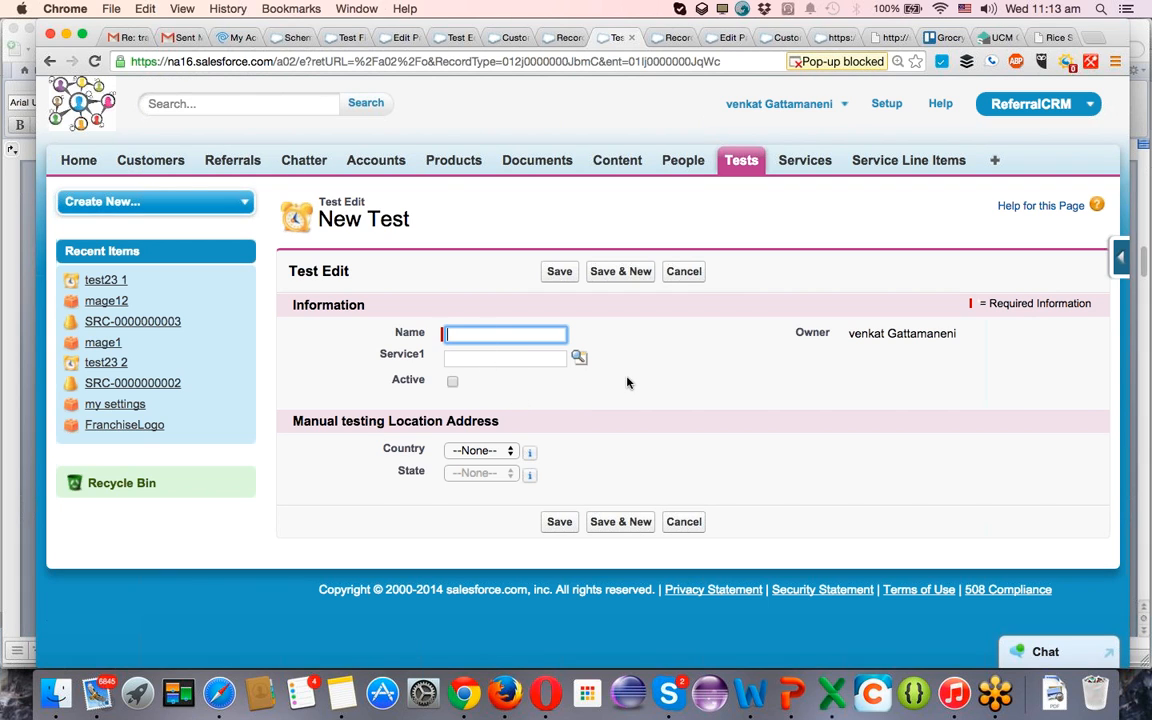
# Mark the new Manual Testing record as active, set its Country to US and open the State choices.
pyautogui.click(488, 451)
pyautogui.click(454, 383)
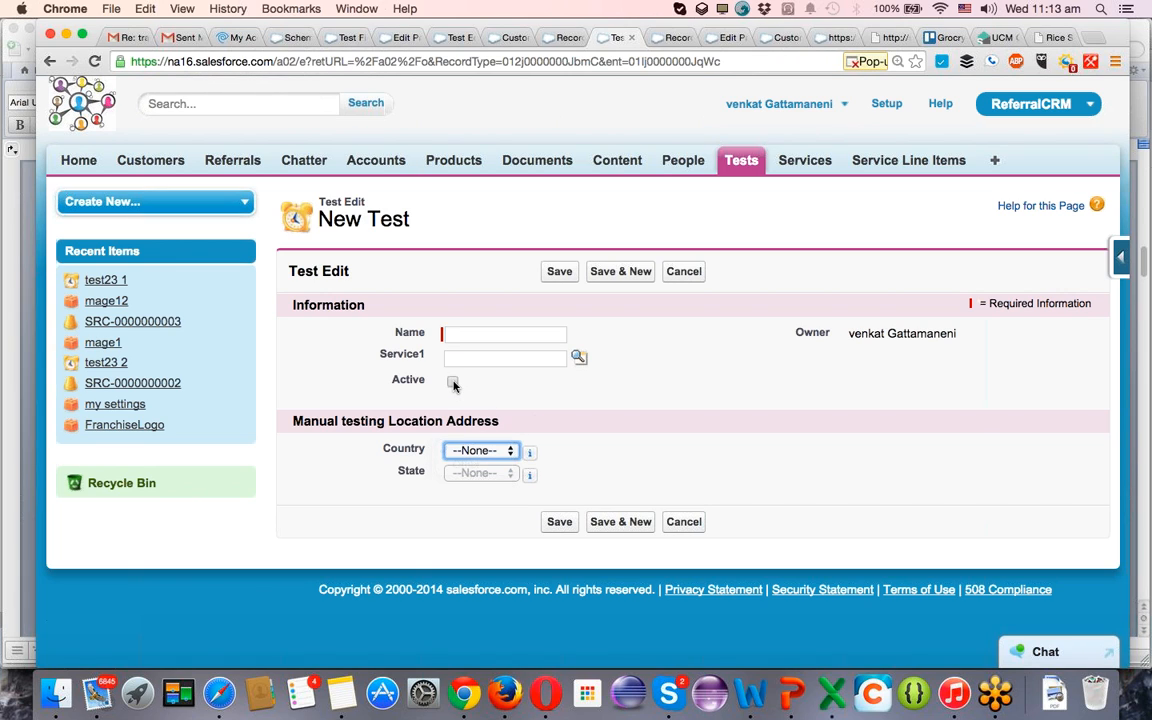
pyautogui.click(454, 383)
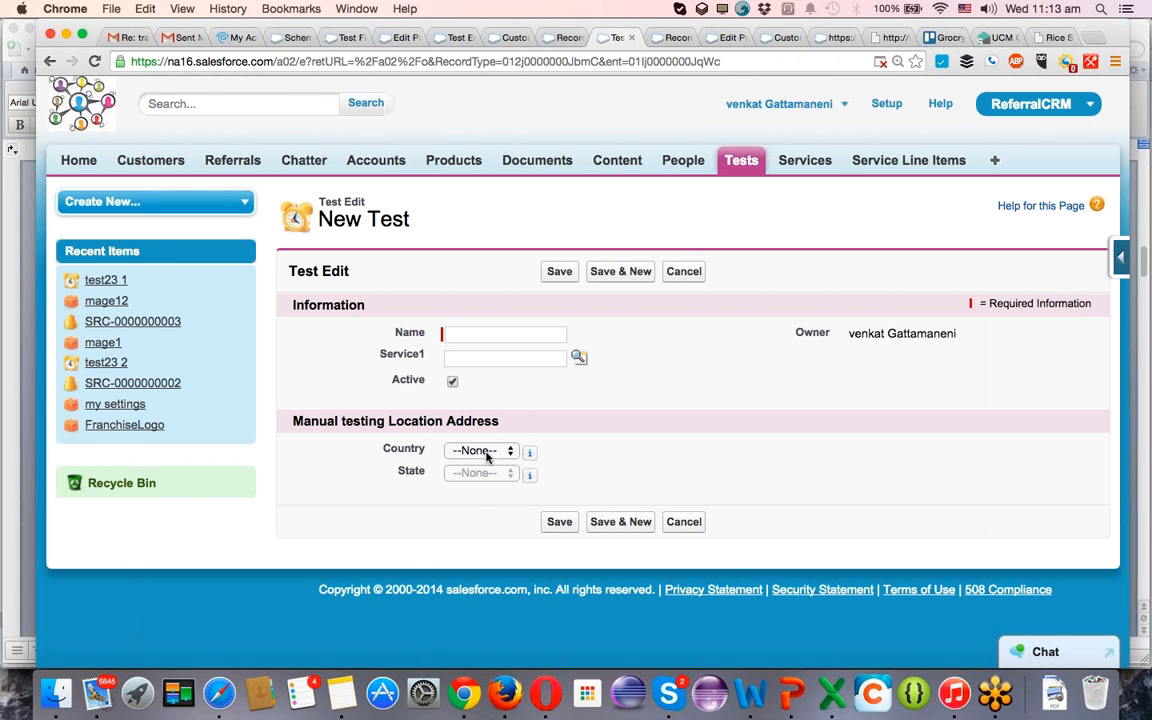
pyautogui.click(489, 456)
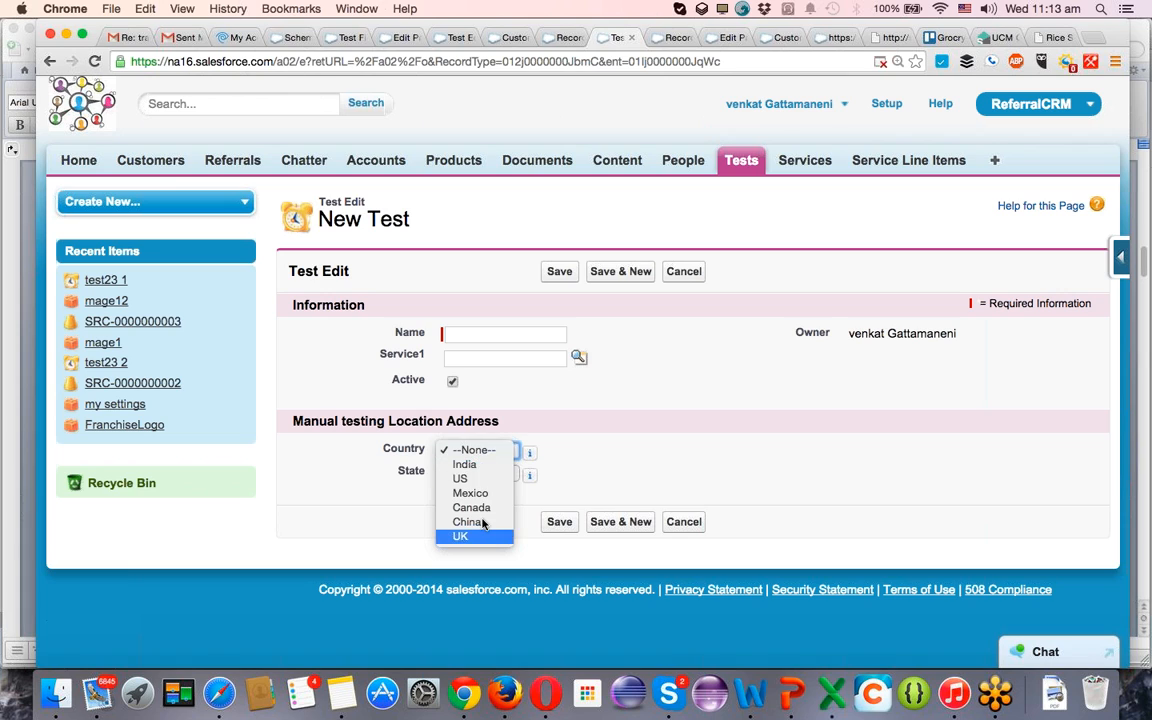
pyautogui.click(560, 461)
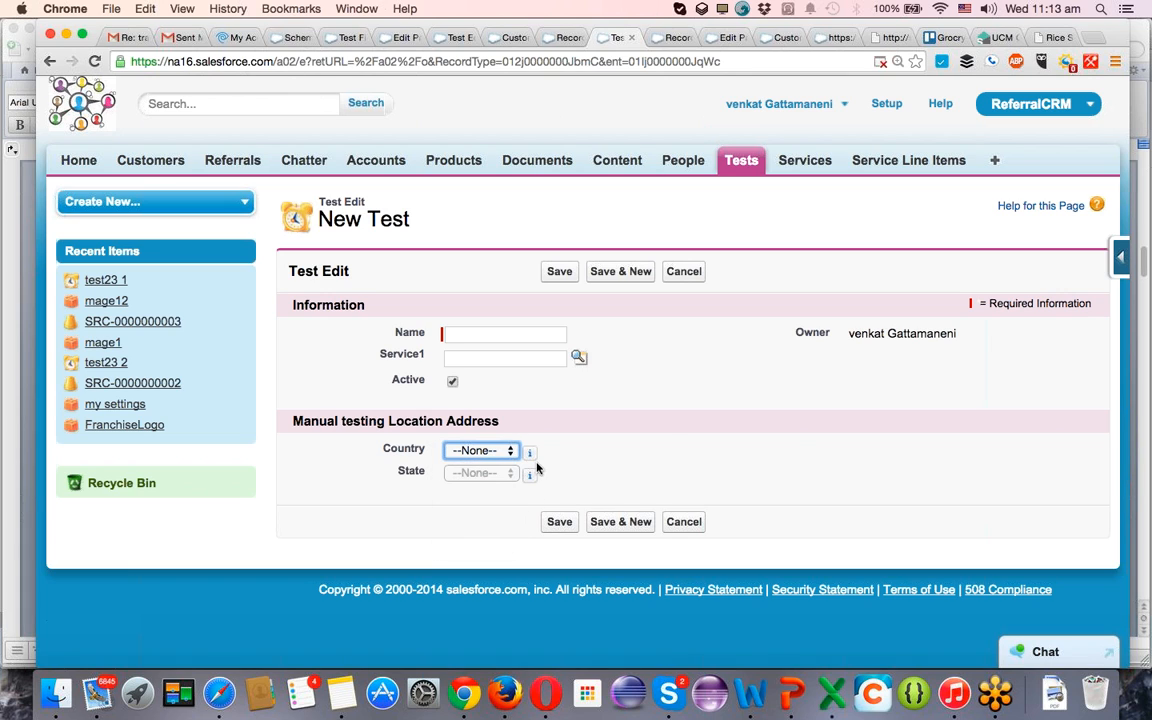
pyautogui.click(515, 452)
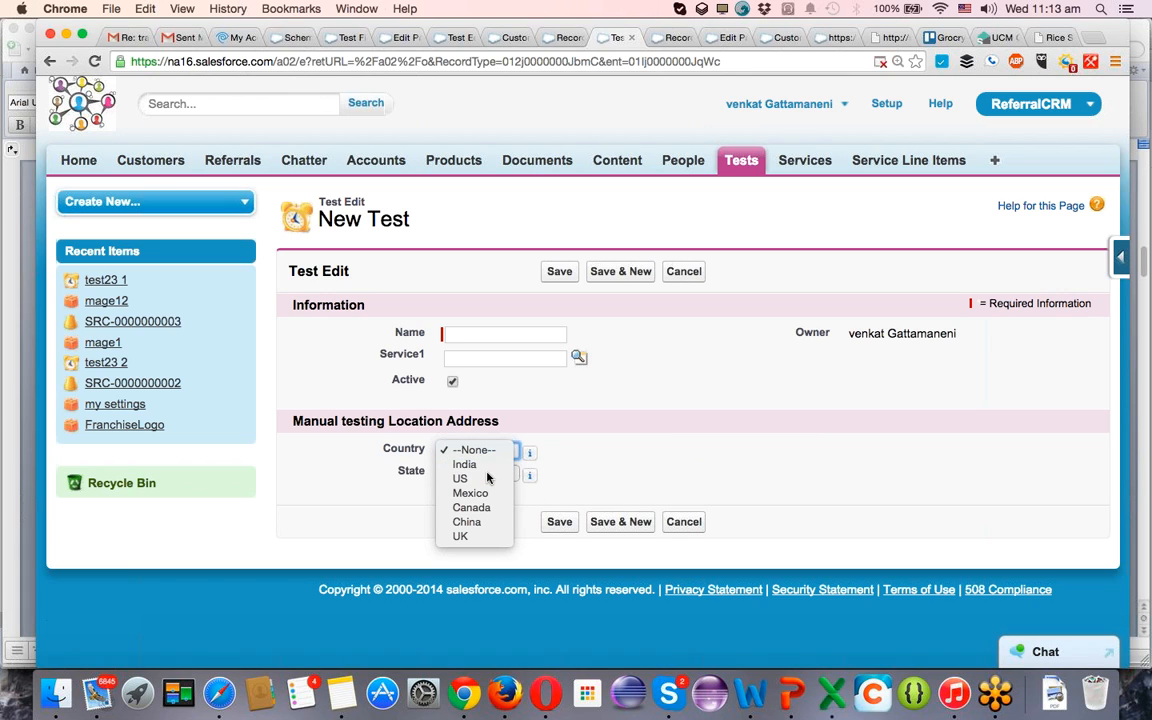
pyautogui.click(488, 478)
pyautogui.click(497, 475)
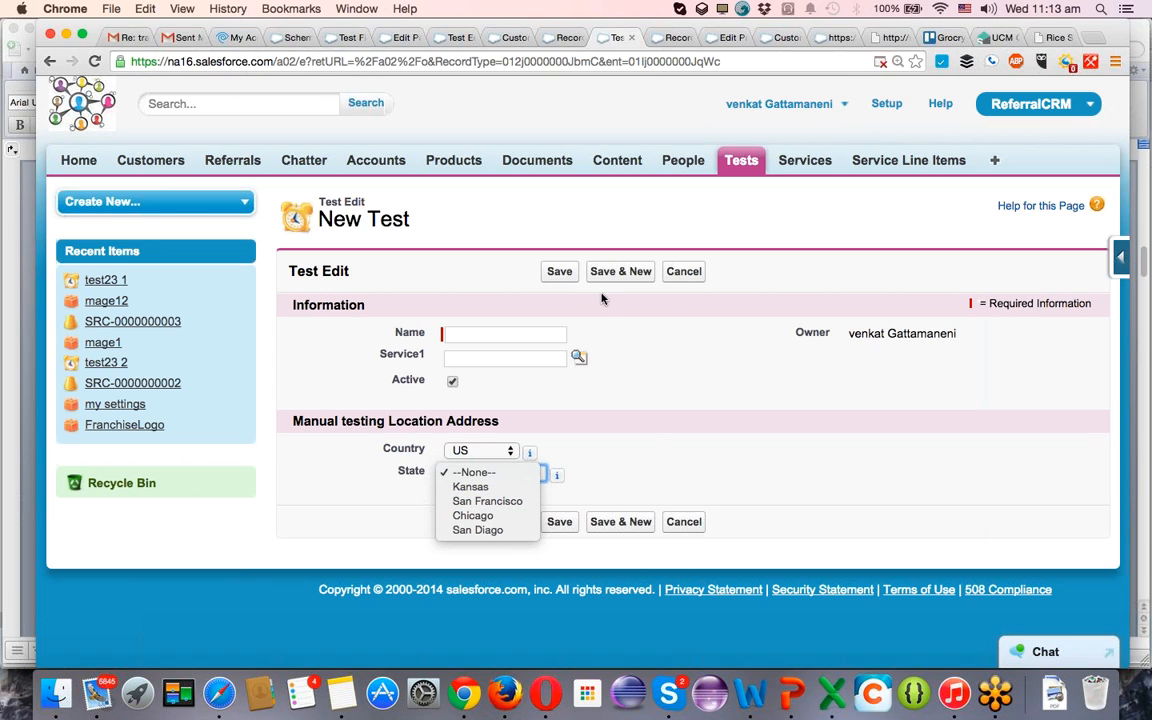
# Name the new record Test 3453 and save it.
pyautogui.click(533, 337)
pyautogui.click(533, 338)
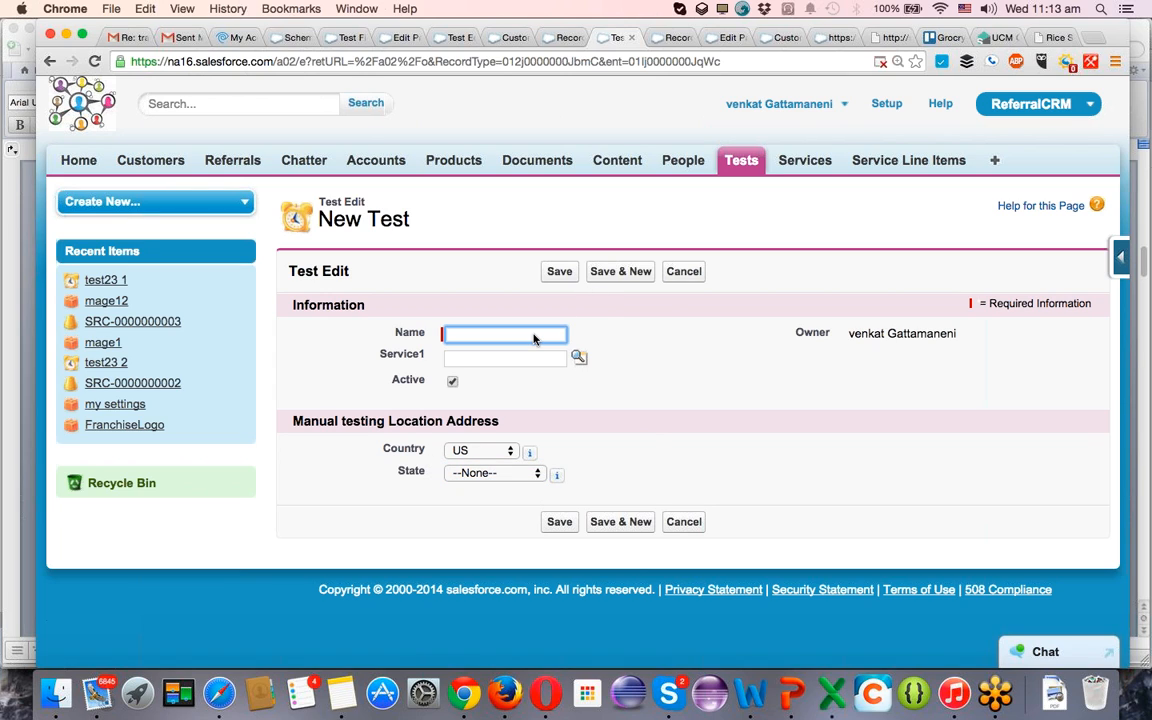
pyautogui.write('Test 3453')
pyautogui.click(561, 272)
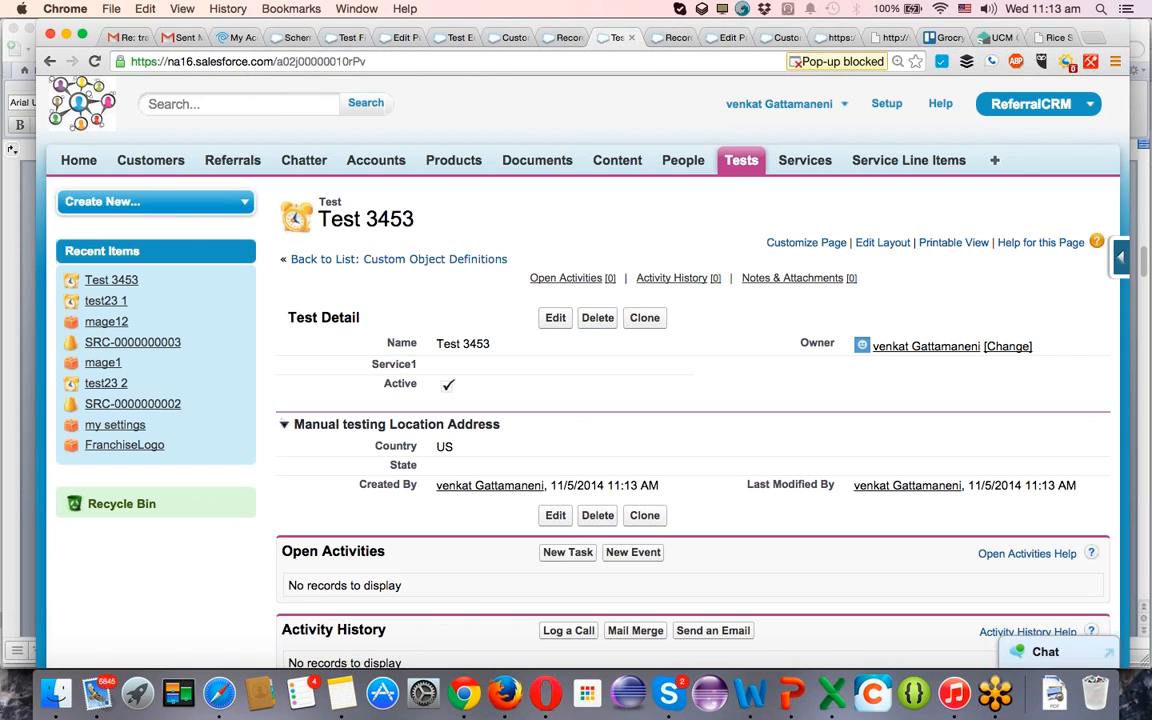
# Start another new Test record that uses the Automation Testing record type.
pyautogui.click(740, 160)
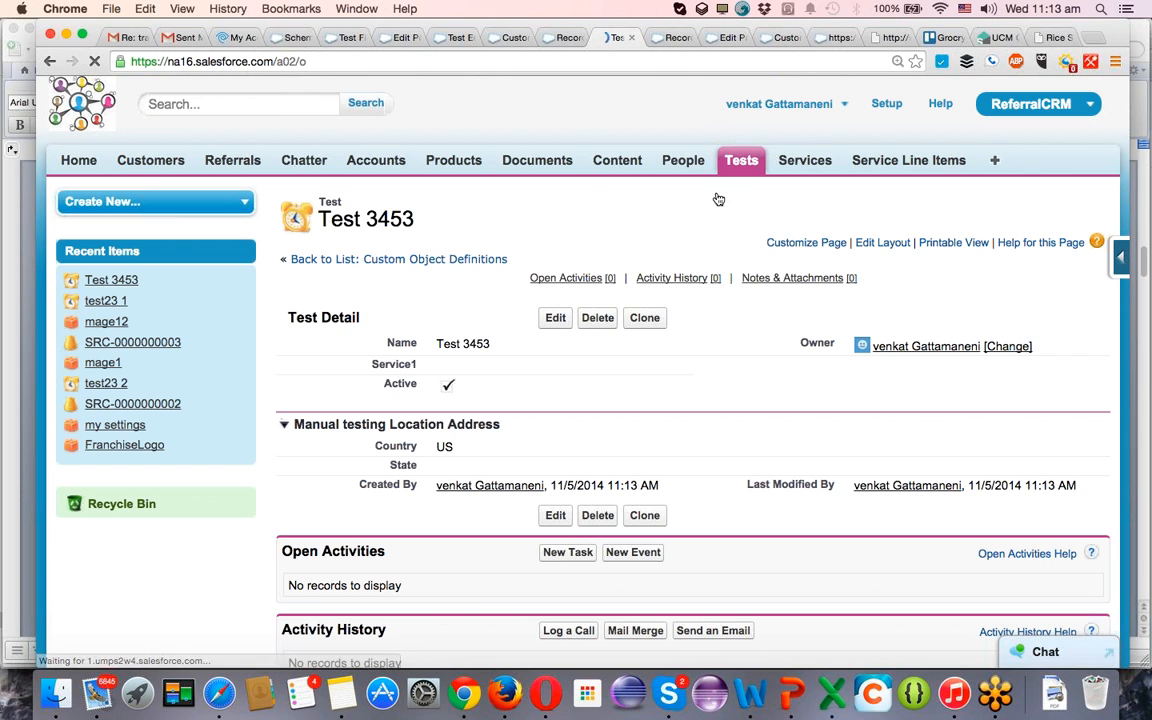
pyautogui.click(558, 311)
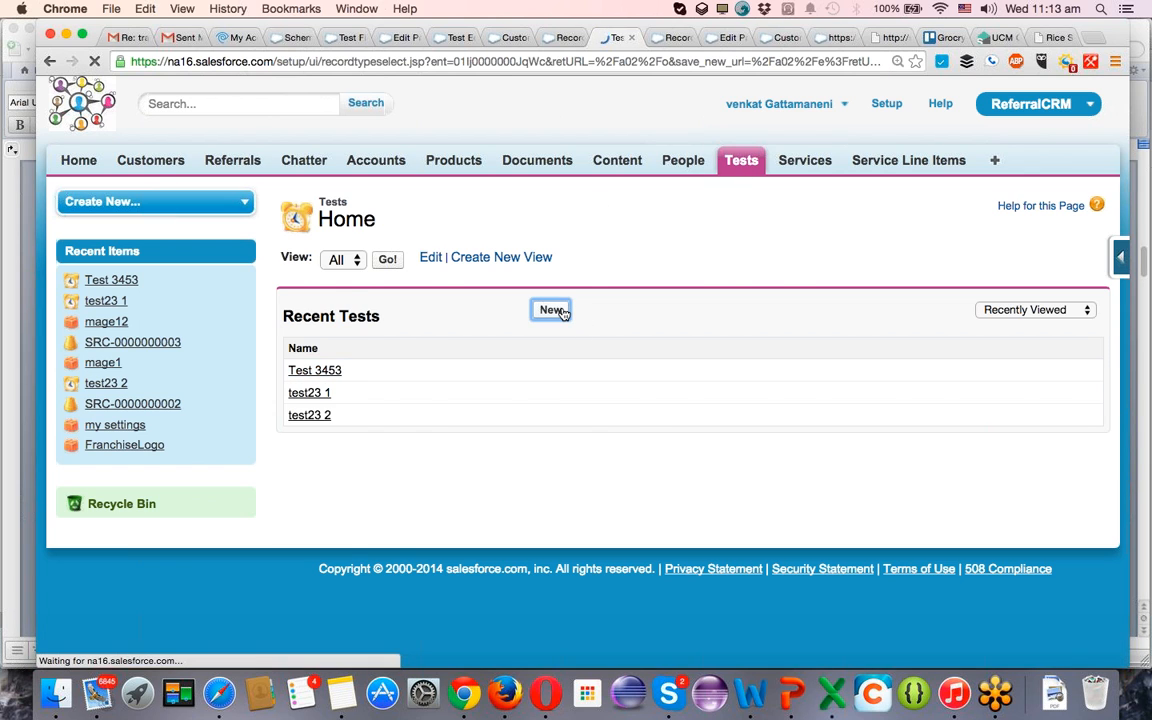
pyautogui.click(512, 339)
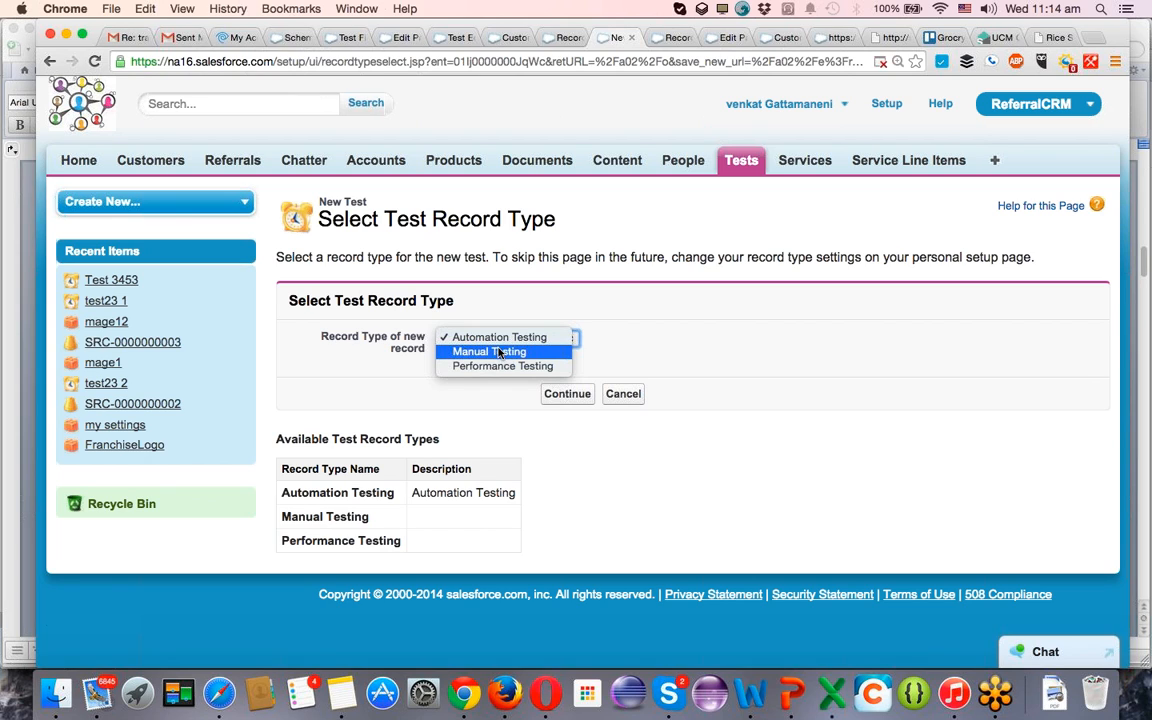
pyautogui.click(495, 338)
pyautogui.click(566, 394)
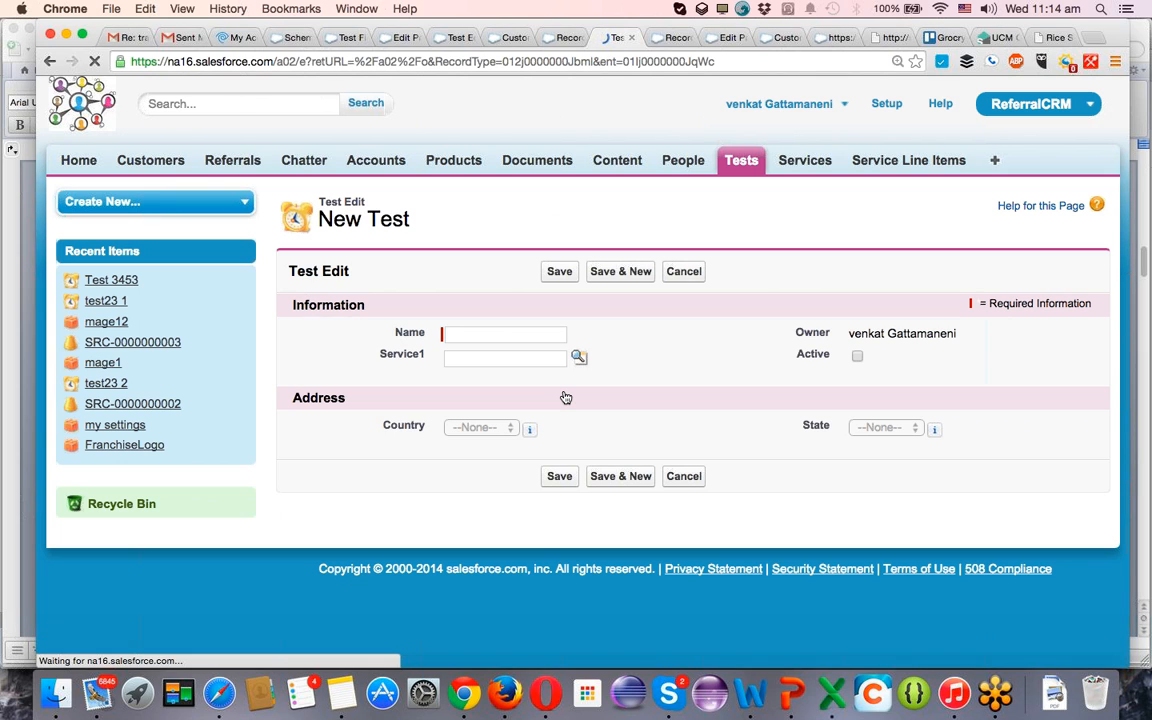
pyautogui.click(520, 336)
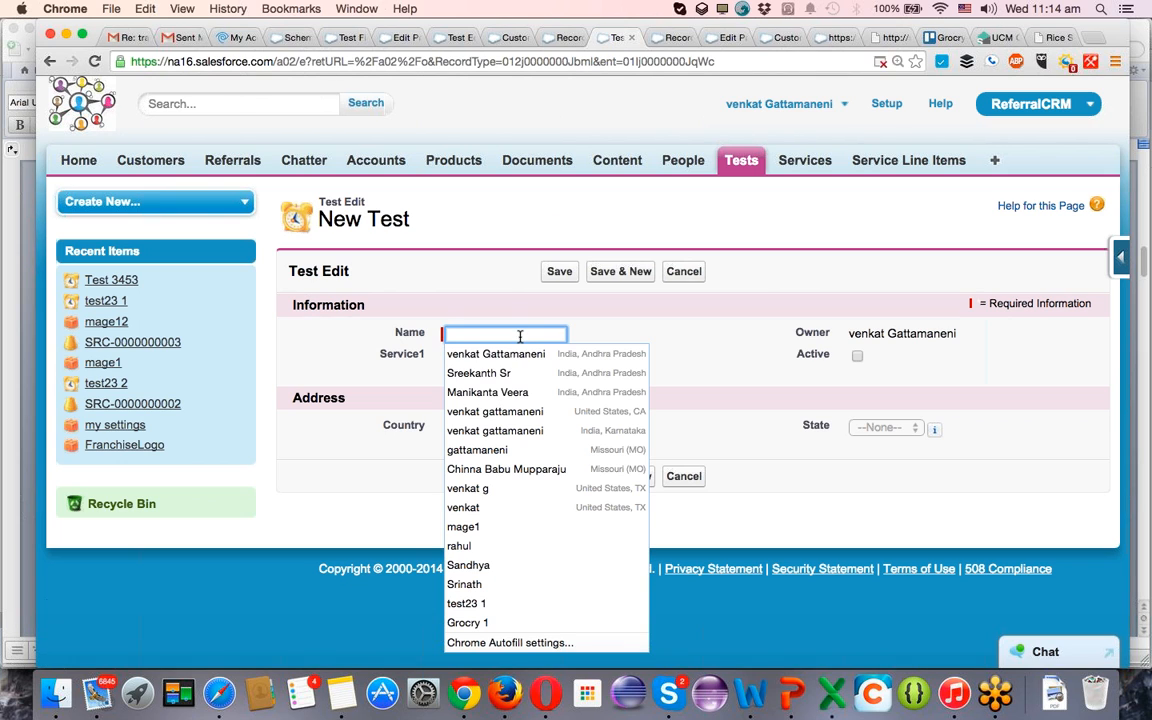
pyautogui.click(476, 566)
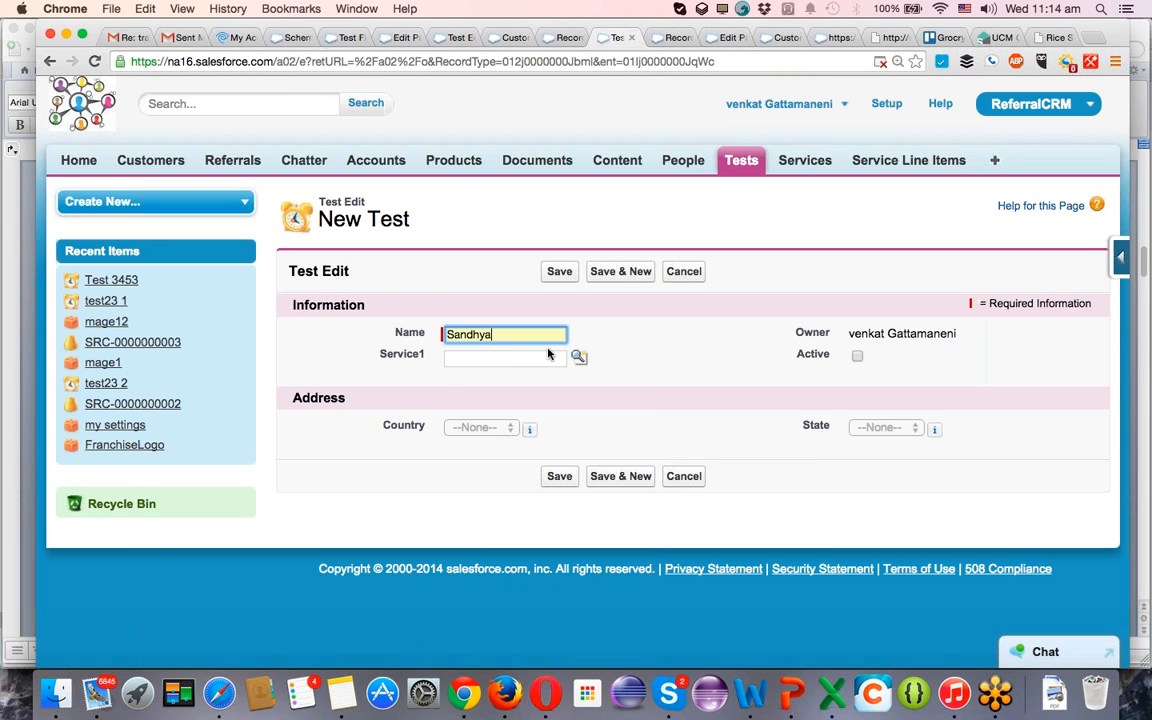
pyautogui.click(576, 359)
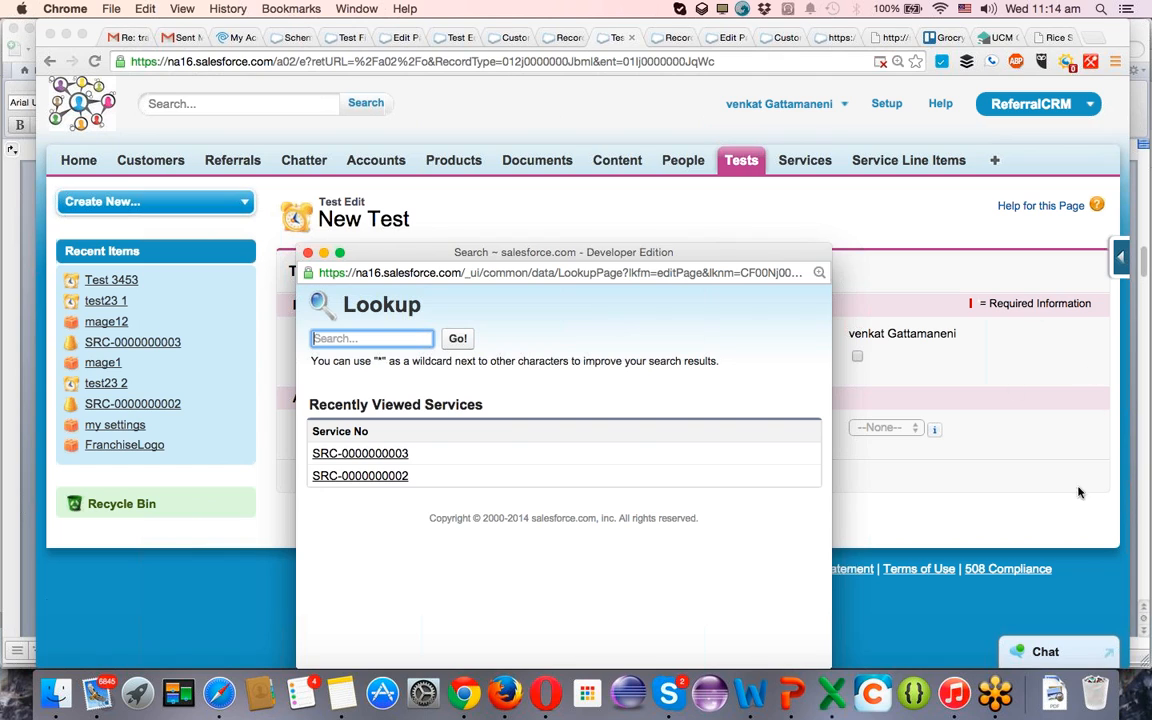
pyautogui.click(383, 457)
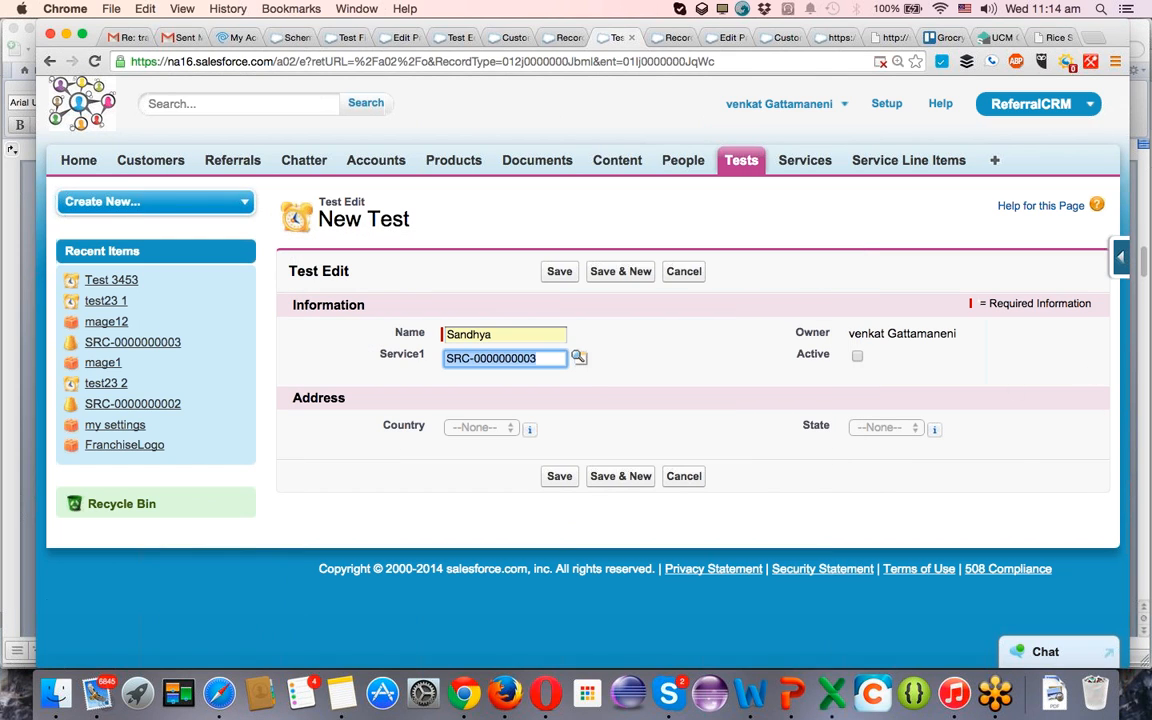
pyautogui.click(858, 357)
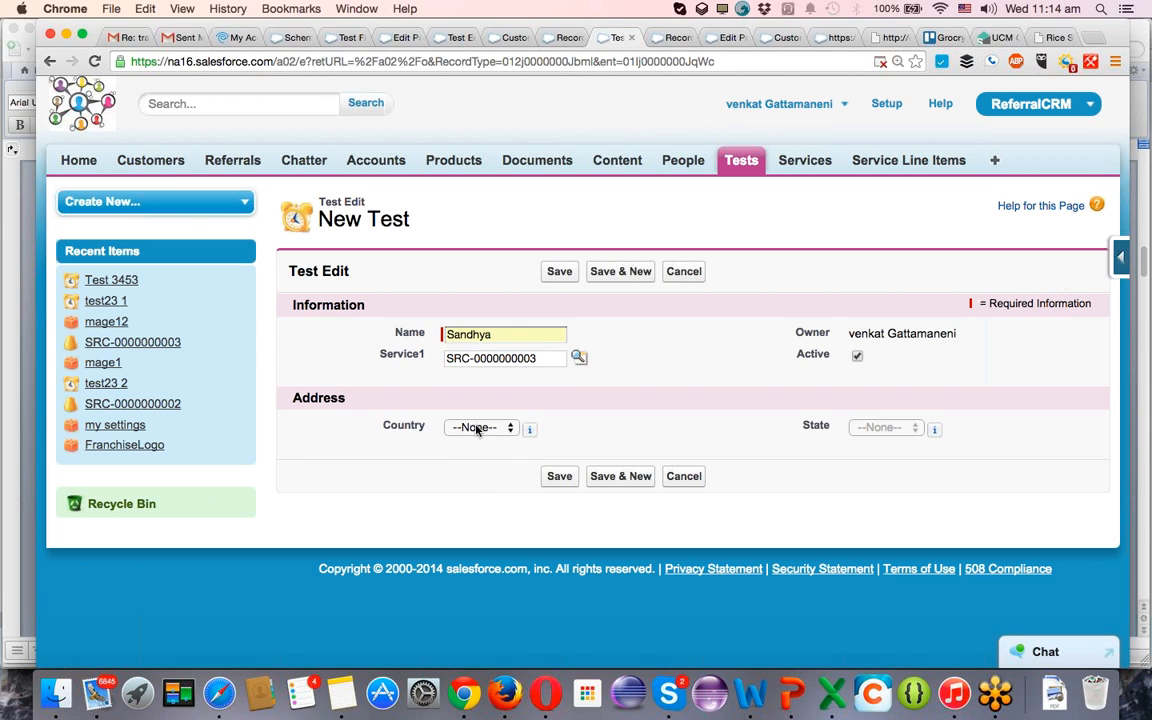
# Set the new record's Country to India and check which State choices are offered.
pyautogui.click(478, 428)
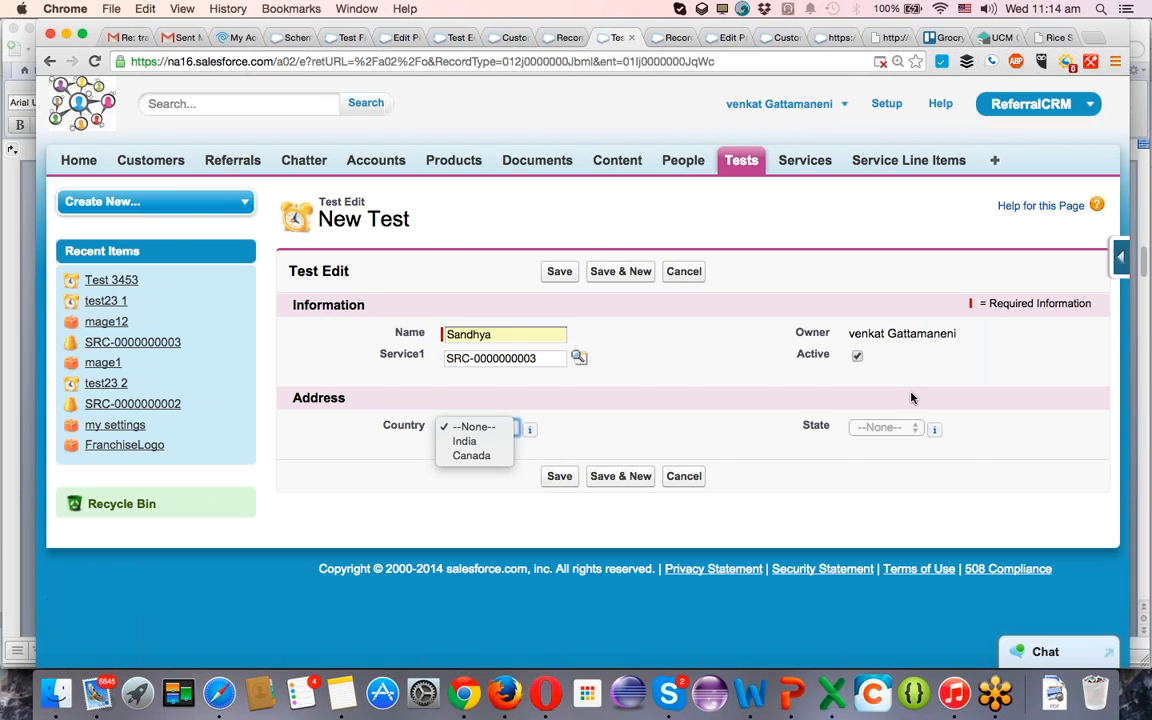
pyautogui.click(896, 429)
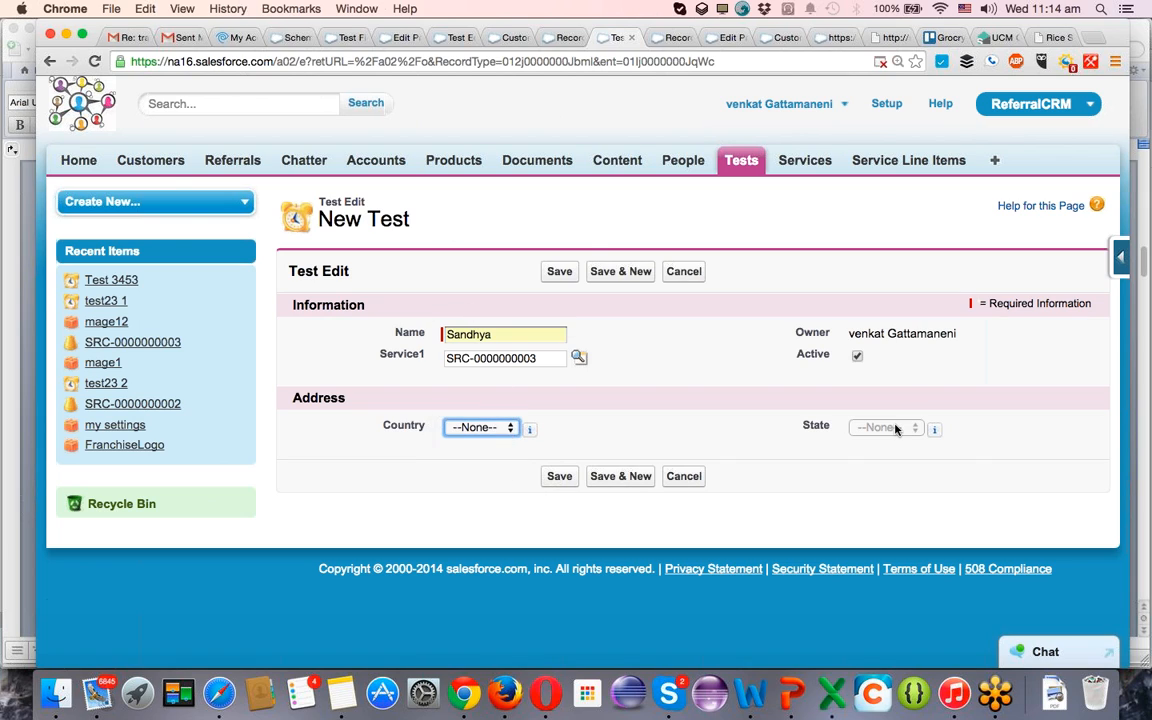
pyautogui.click(463, 427)
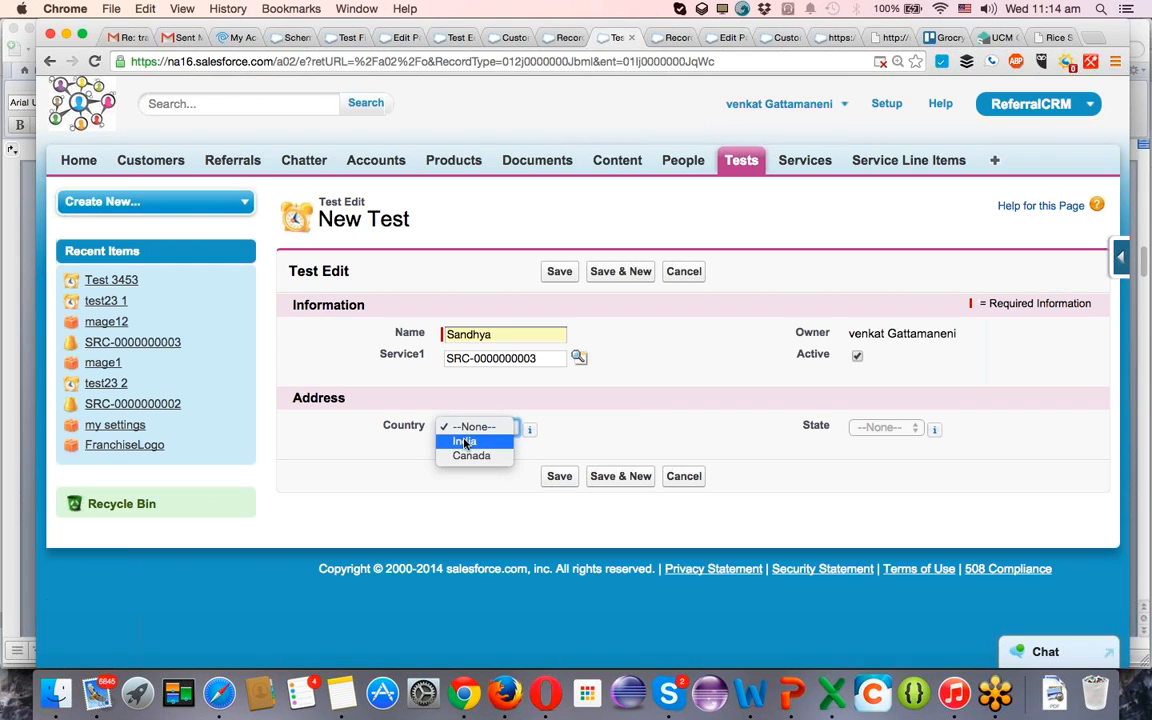
pyautogui.click(463, 442)
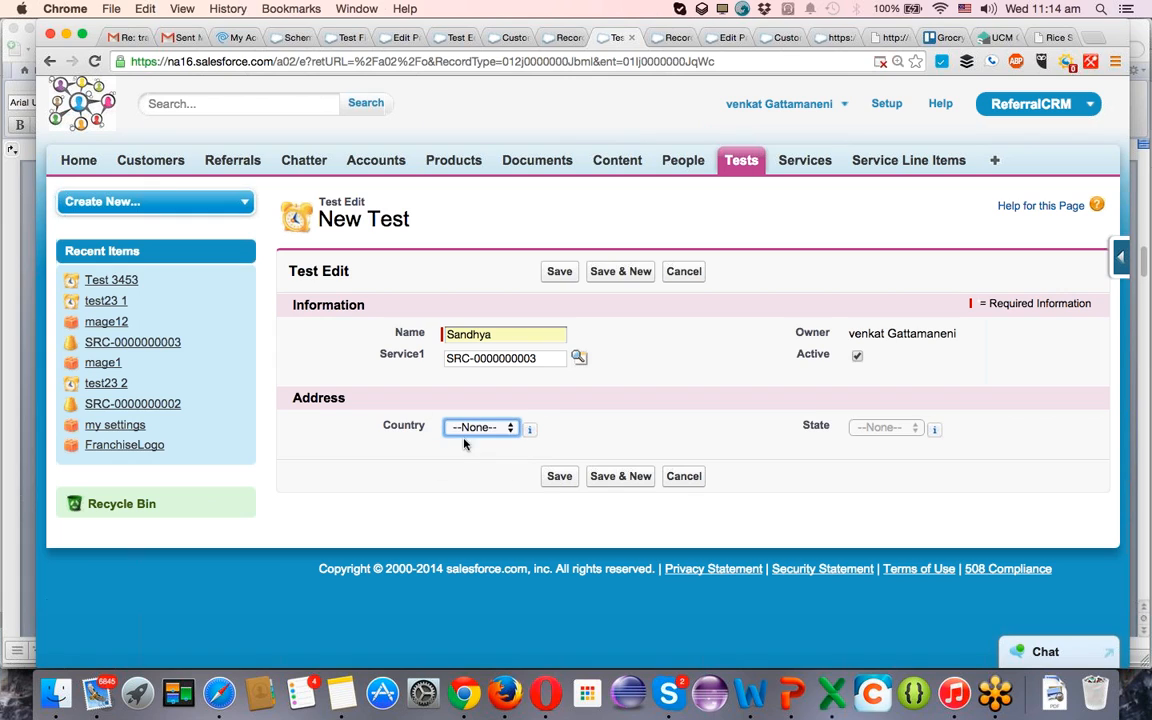
pyautogui.click(866, 429)
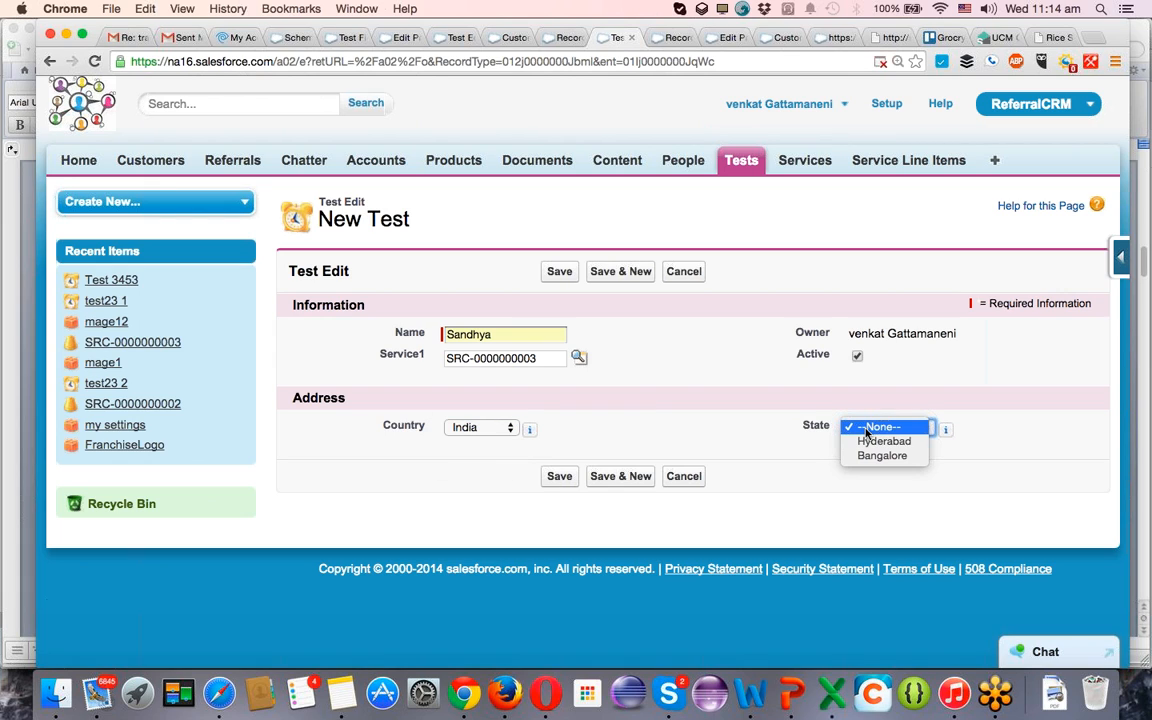
pyautogui.click(866, 429)
pyautogui.click(852, 429)
pyautogui.click(848, 429)
# Set the record's Country to Canada and State to ca1, and save the record.
pyautogui.click(452, 429)
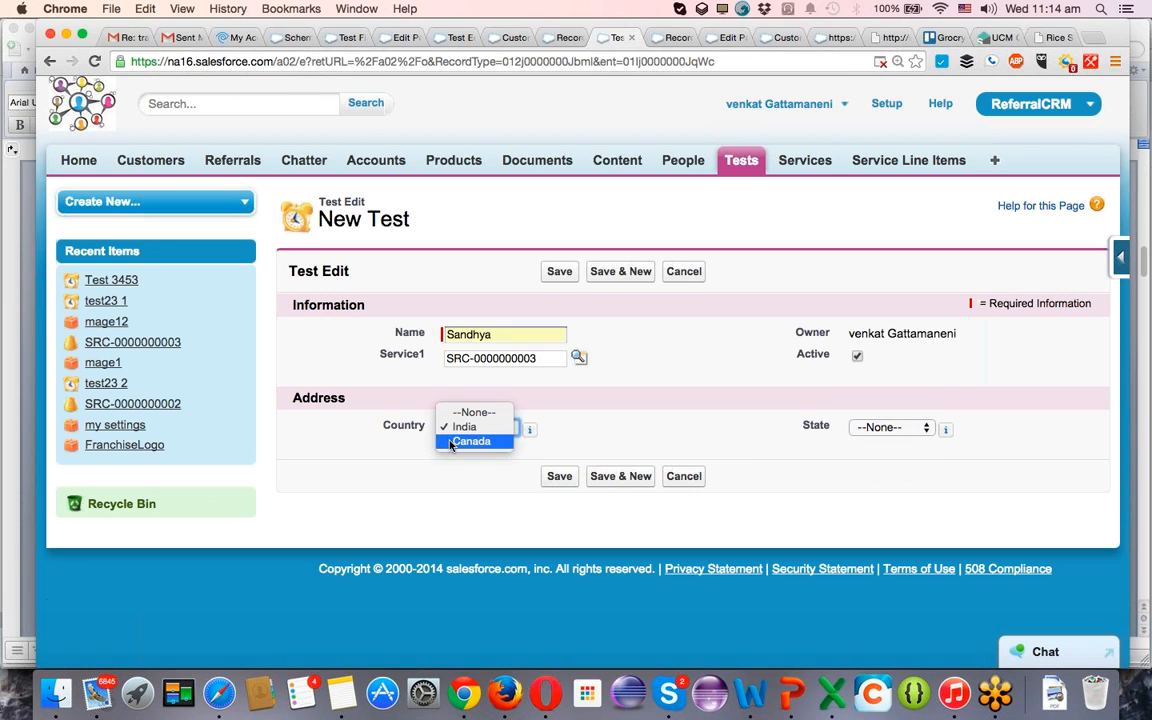
pyautogui.click(452, 442)
pyautogui.click(888, 429)
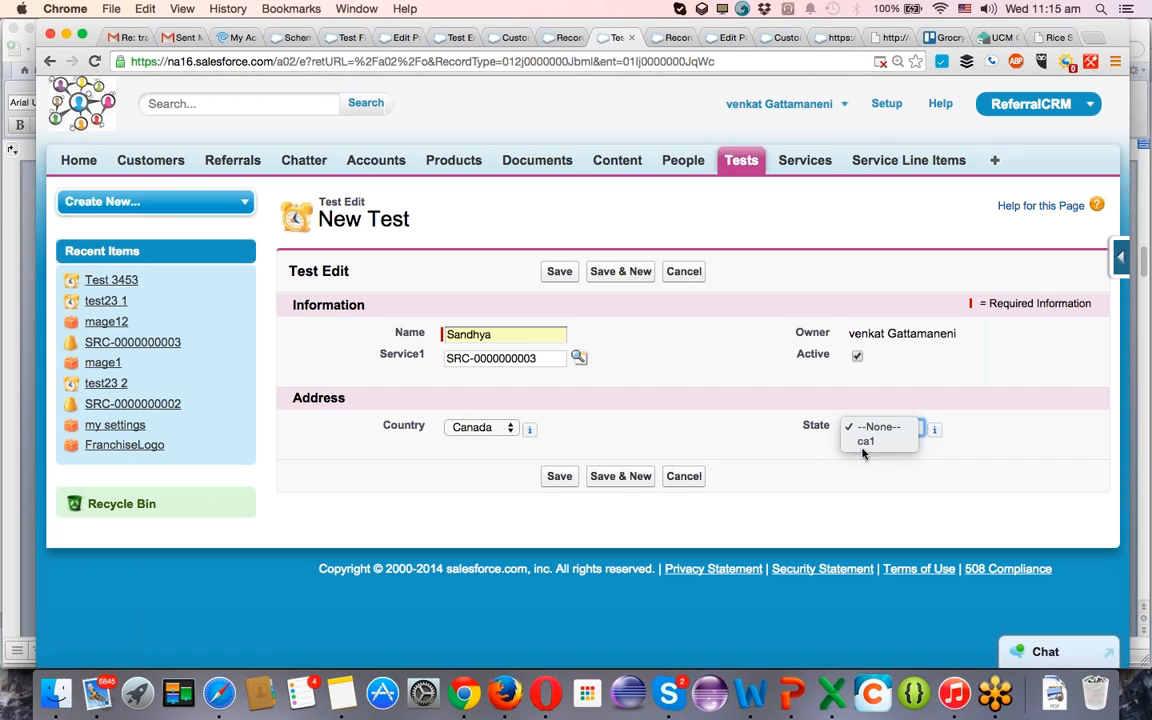
pyautogui.click(476, 428)
pyautogui.click(476, 428)
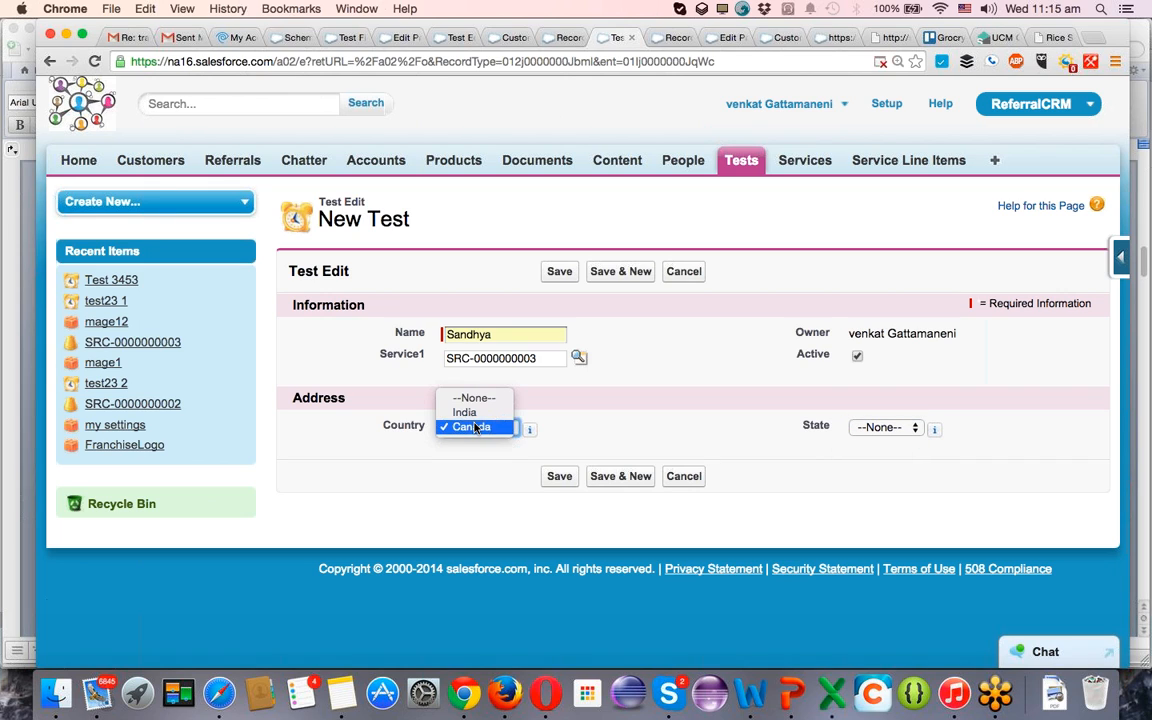
pyautogui.click(474, 427)
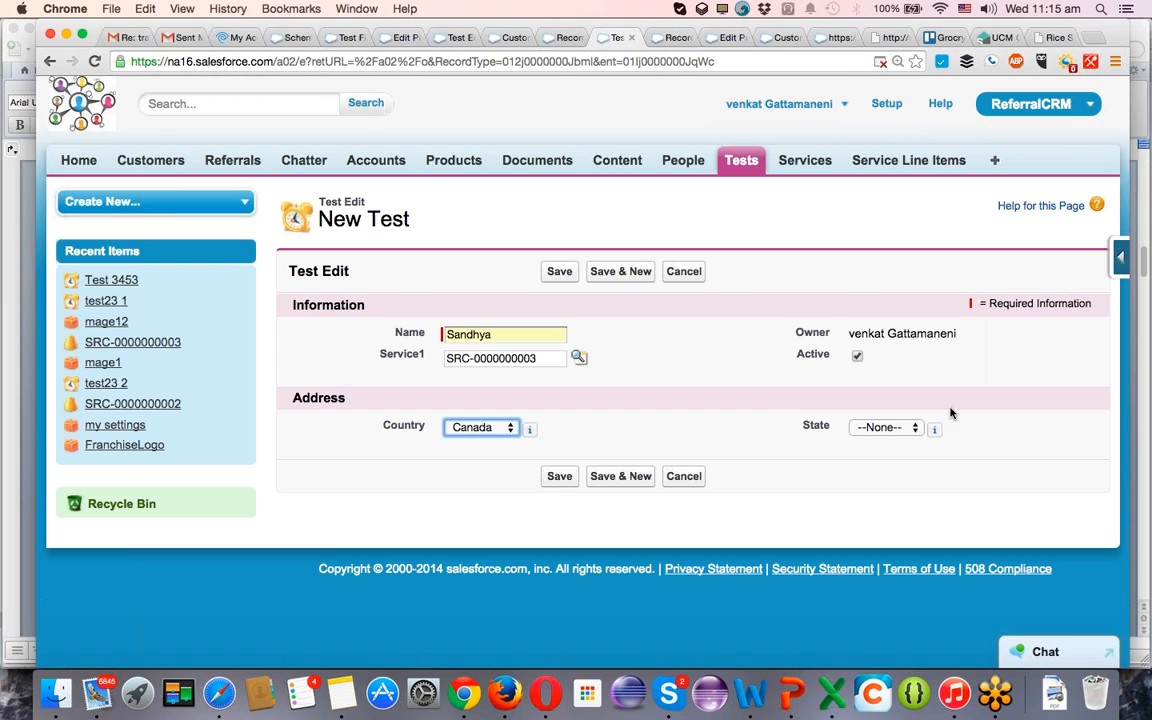
pyautogui.click(902, 428)
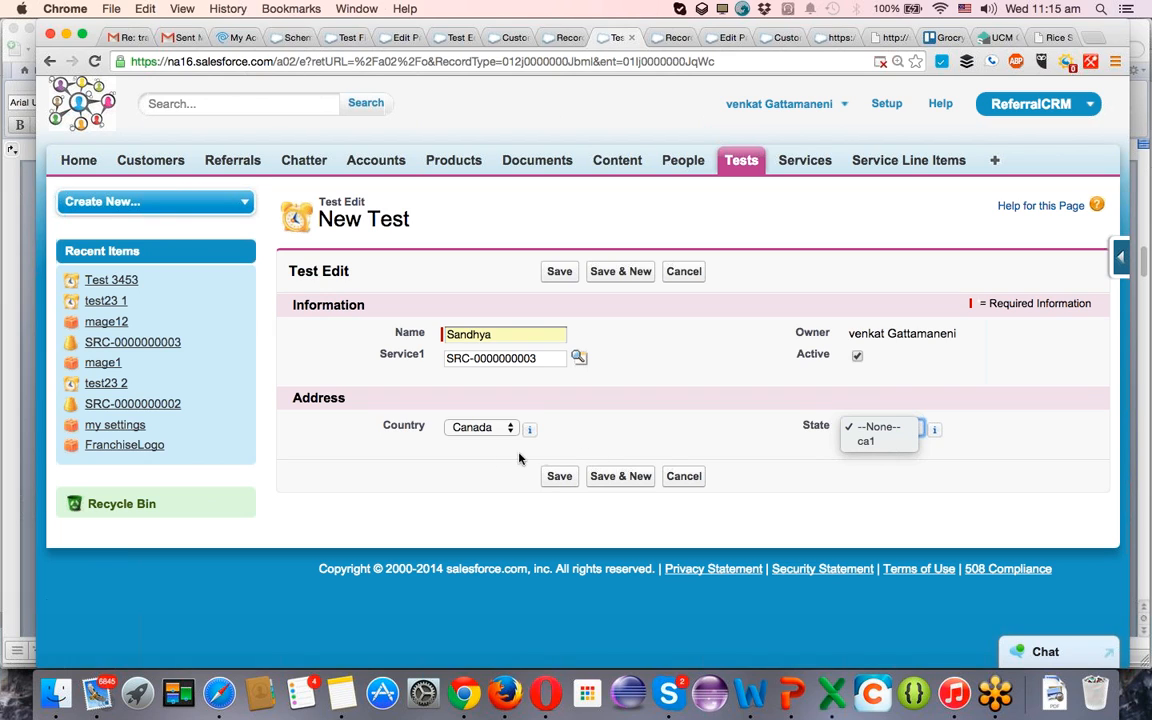
pyautogui.click(897, 442)
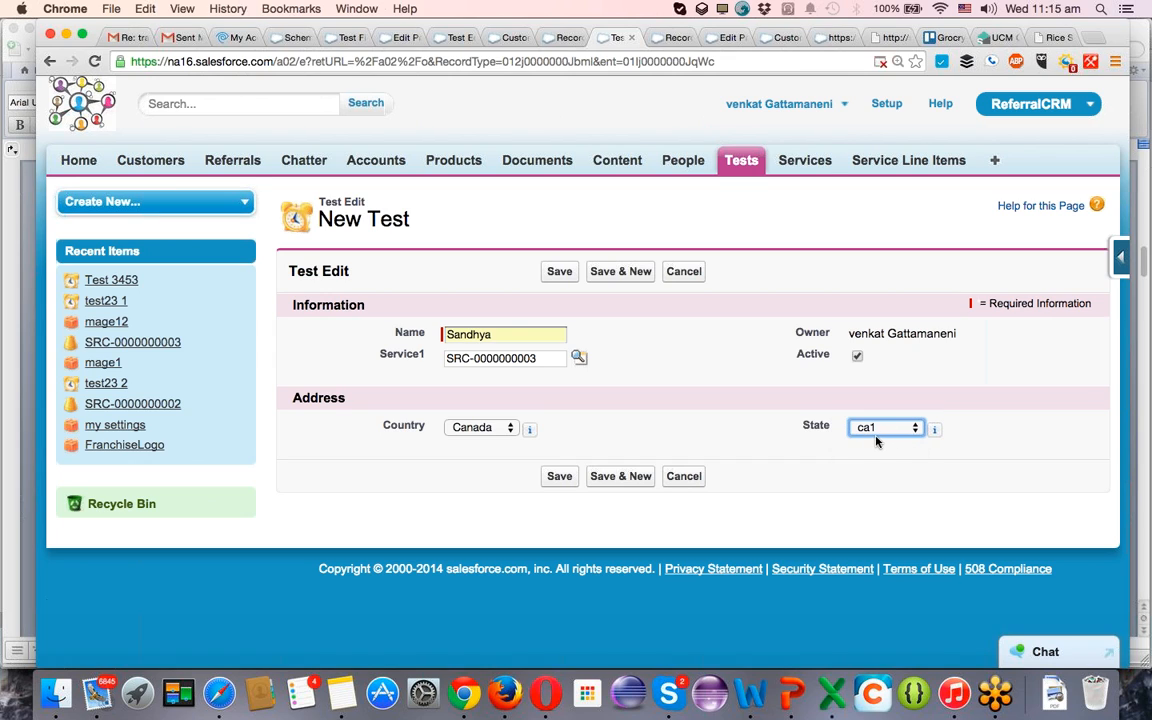
pyautogui.click(558, 480)
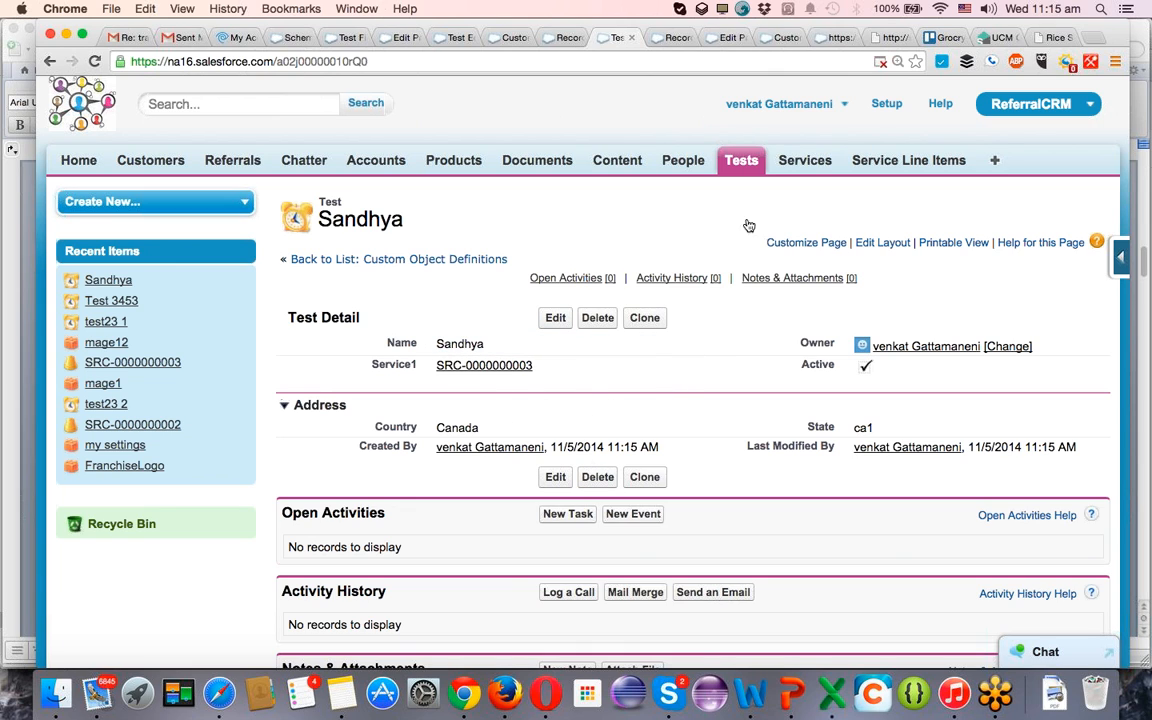
# Start another new Test record that uses the Performance Testing record type.
pyautogui.click(733, 172)
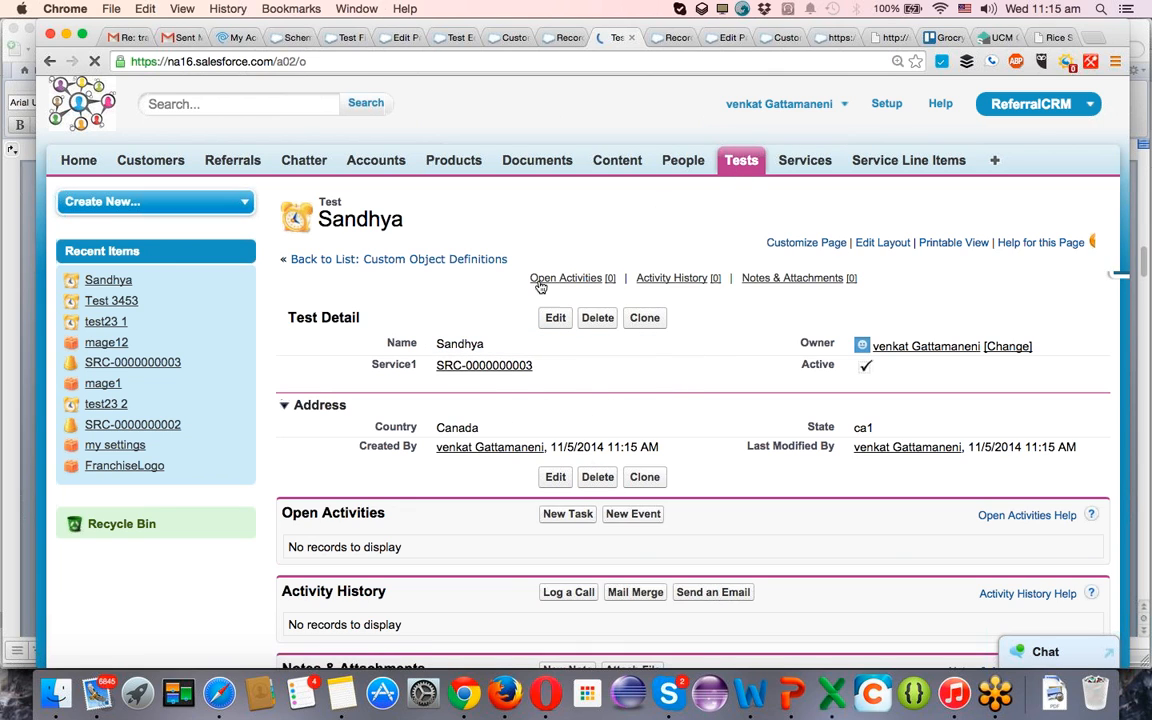
pyautogui.click(558, 311)
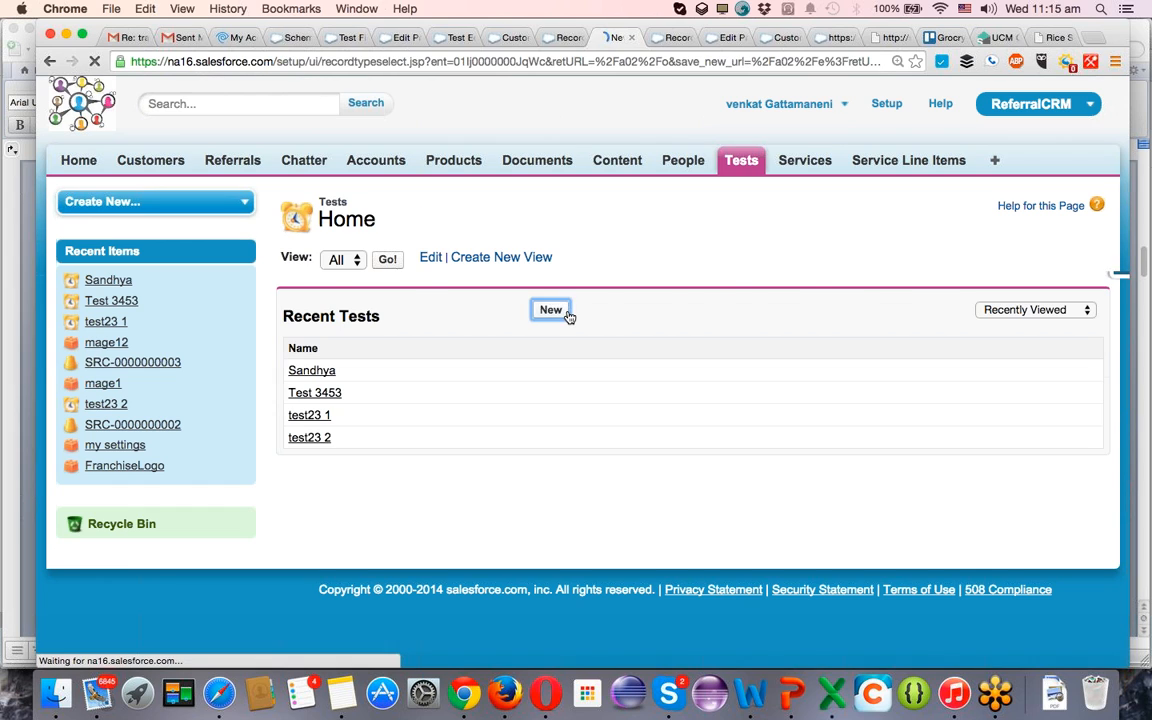
pyautogui.click(515, 337)
pyautogui.click(520, 337)
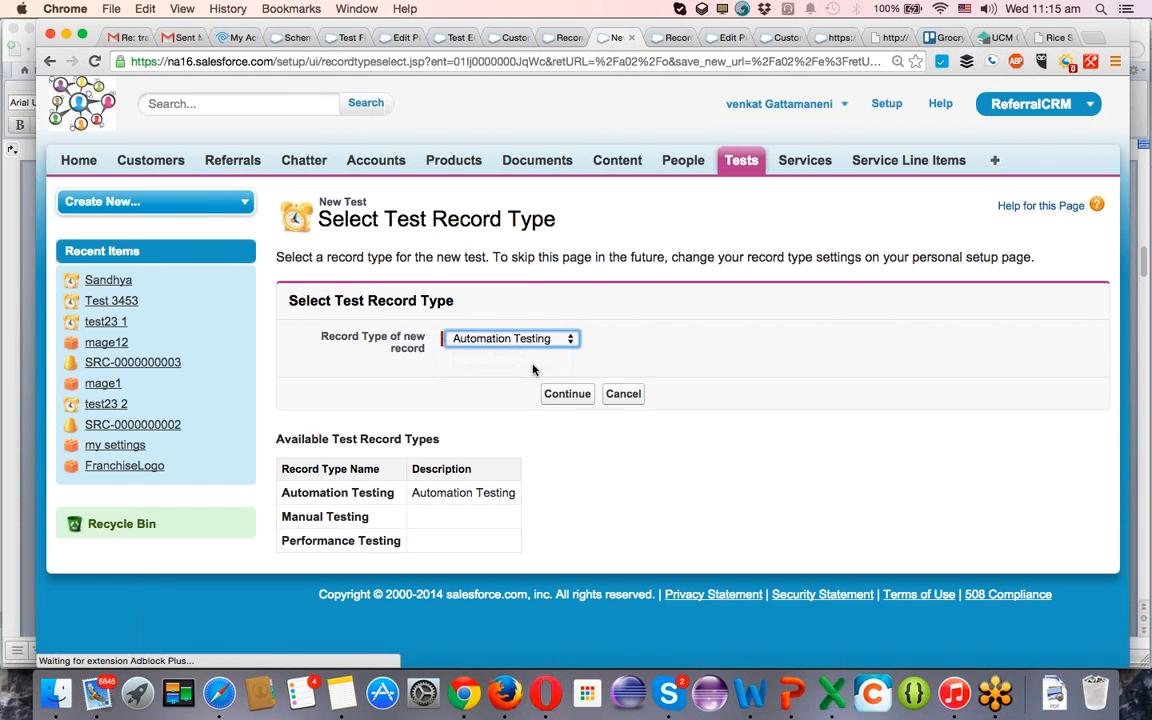
pyautogui.press('Down')
pyautogui.press('Down')
pyautogui.click(567, 393)
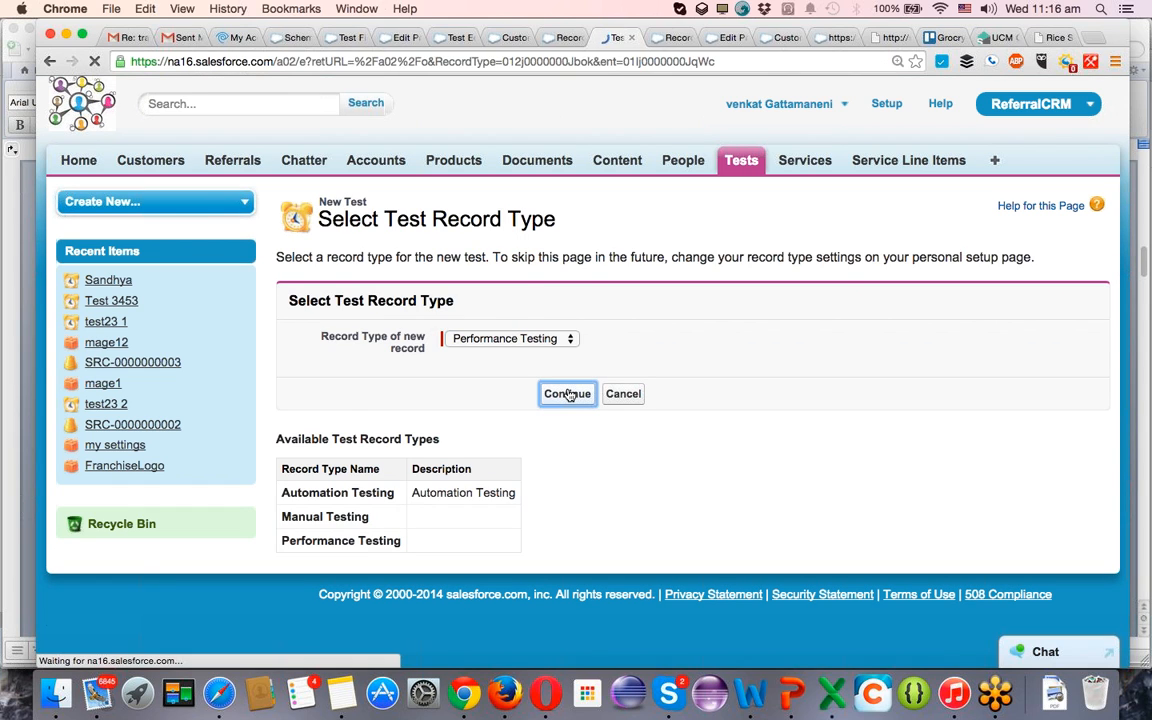
# Fill in the Performance Testing record's name with a person's first name and mark it as active.
pyautogui.click(504, 334)
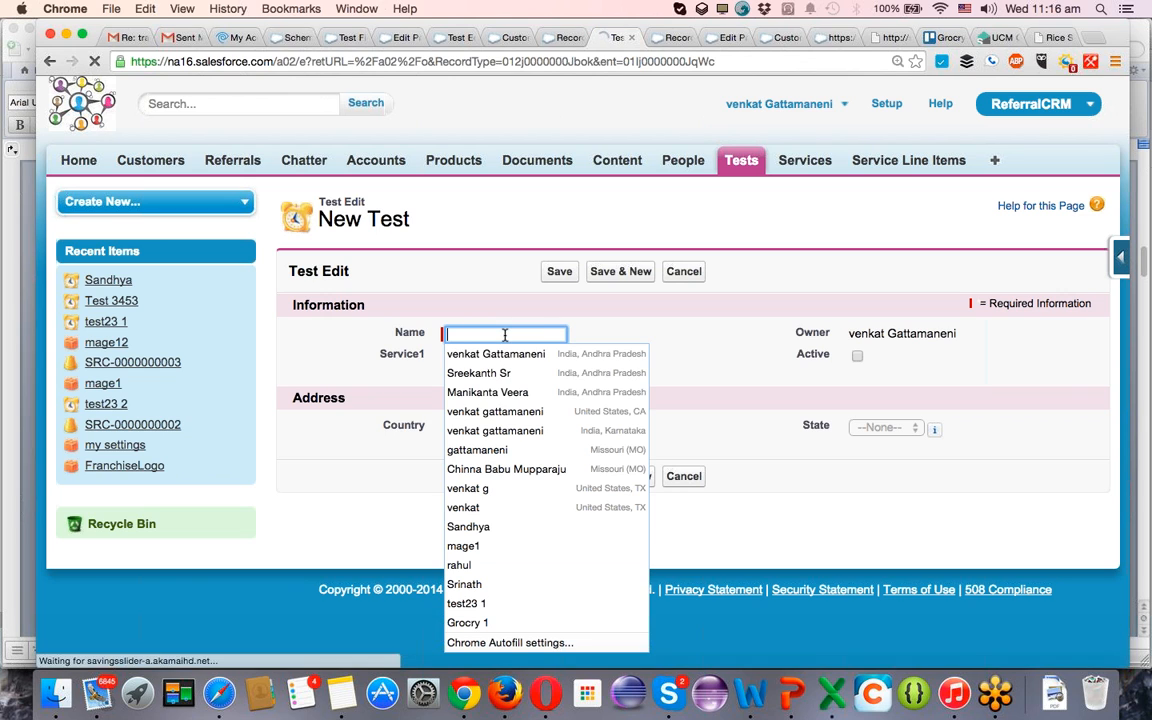
pyautogui.click(503, 566)
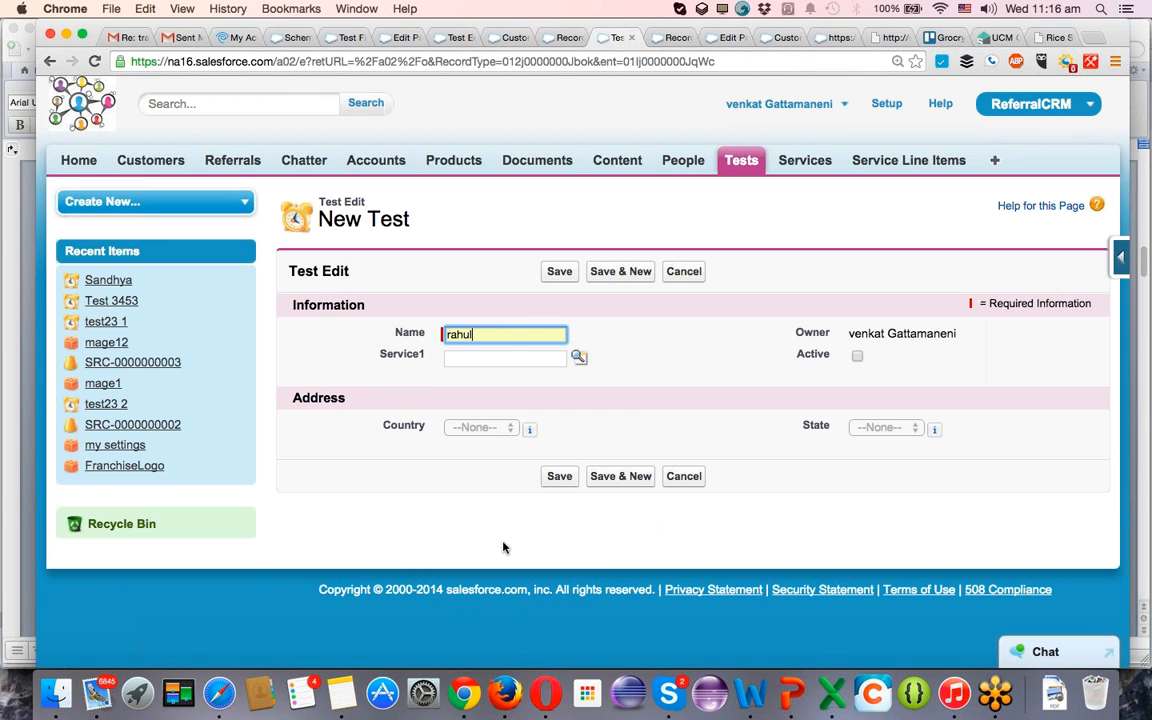
pyautogui.click(856, 355)
# Set the Performance Testing record's Country to India and State to Bangalore, and save it.
pyautogui.click(482, 428)
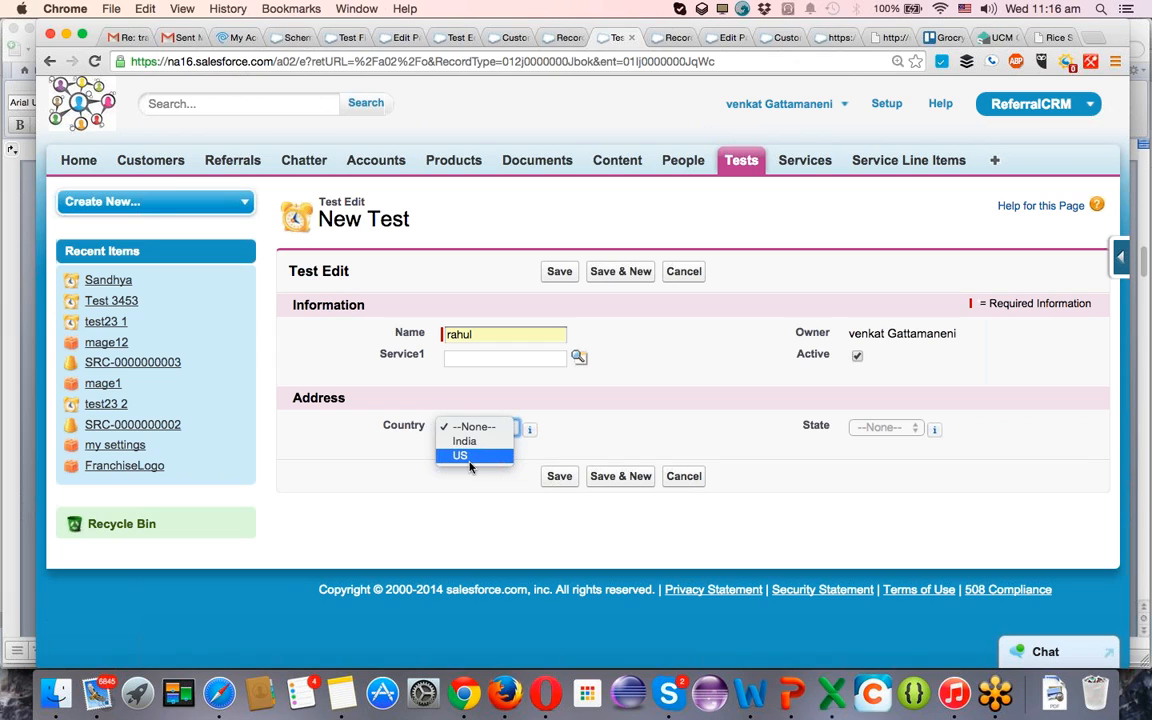
pyautogui.click(472, 444)
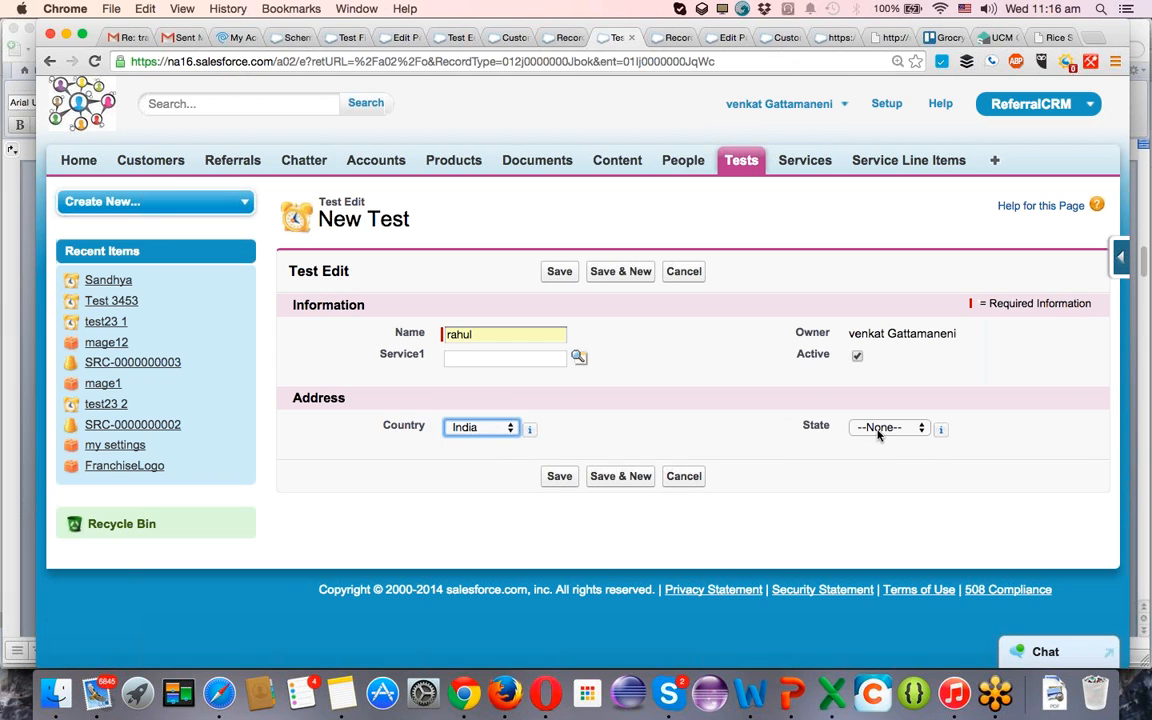
pyautogui.click(878, 430)
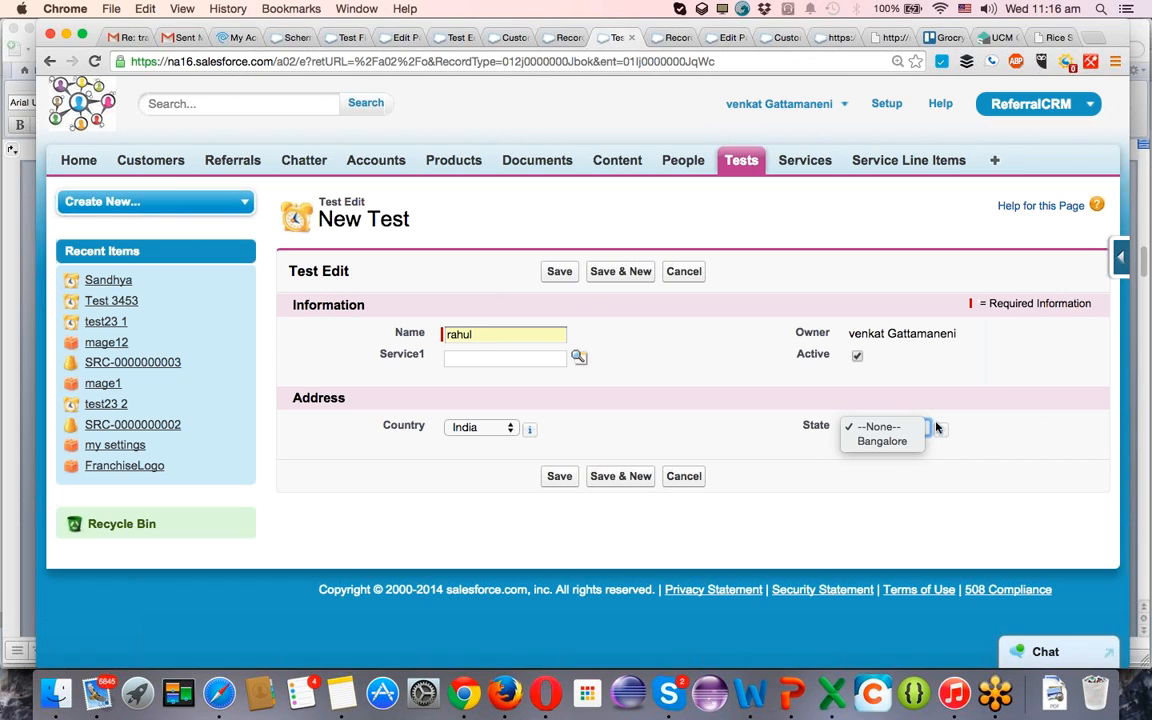
pyautogui.click(900, 442)
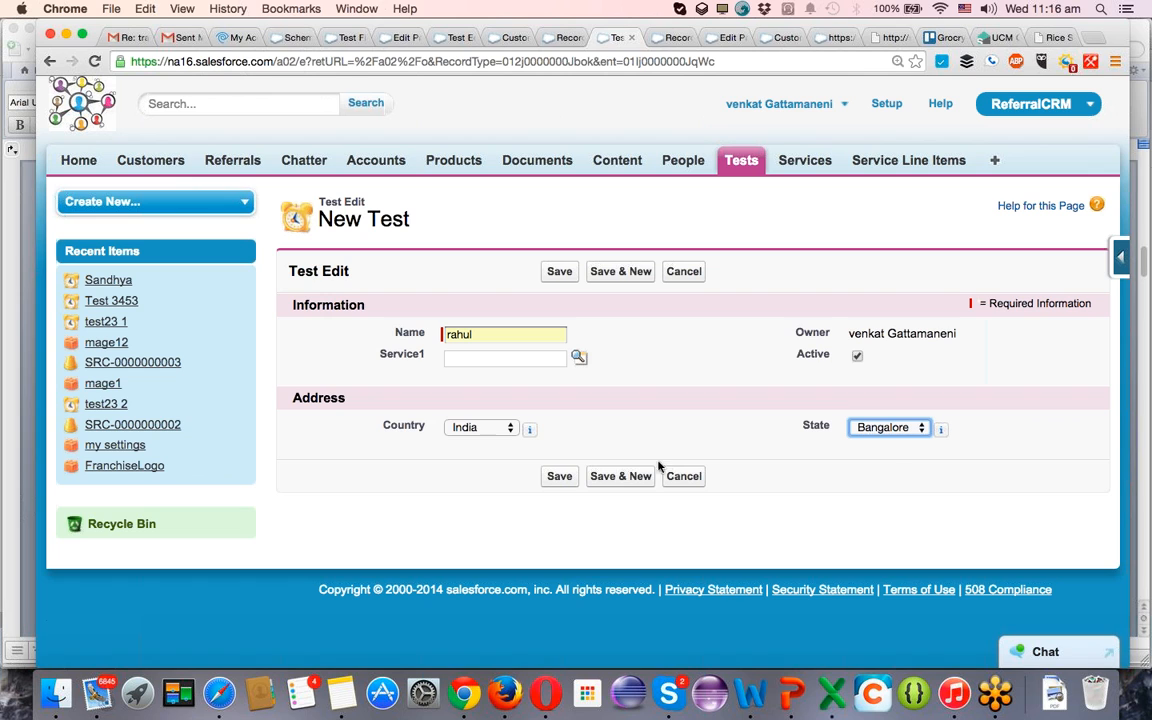
pyautogui.click(563, 477)
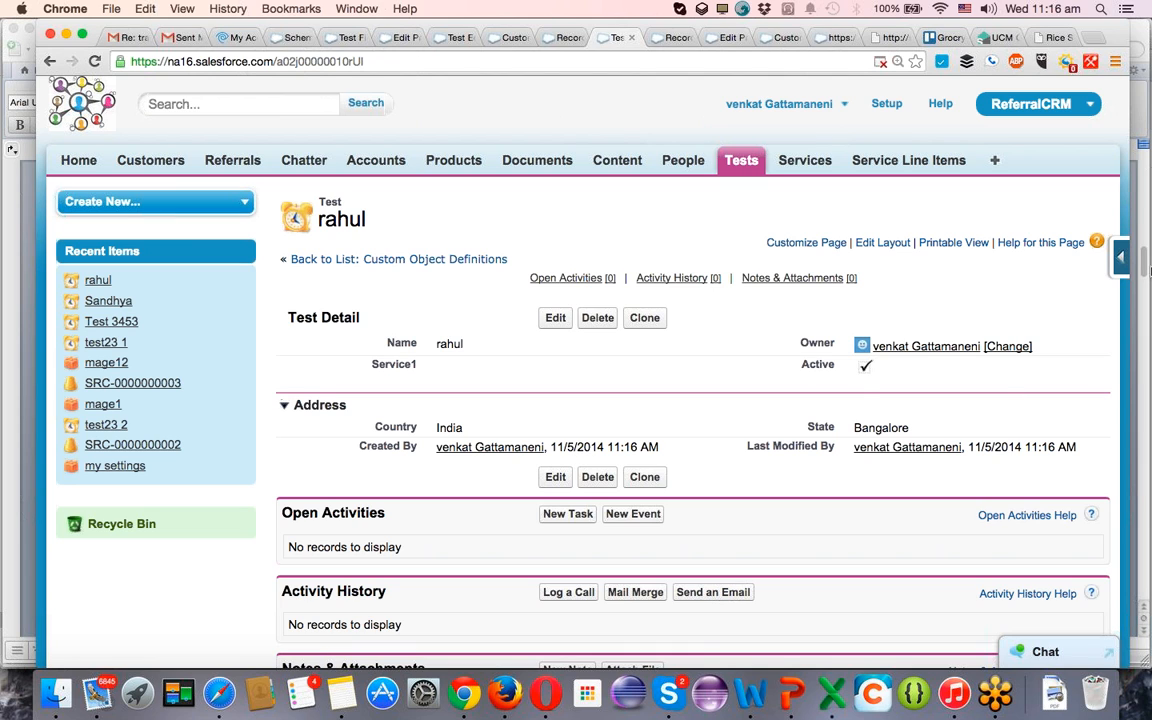
# Open the saved record's Performance Testing page layout for editing.
pyautogui.click(1122, 261)
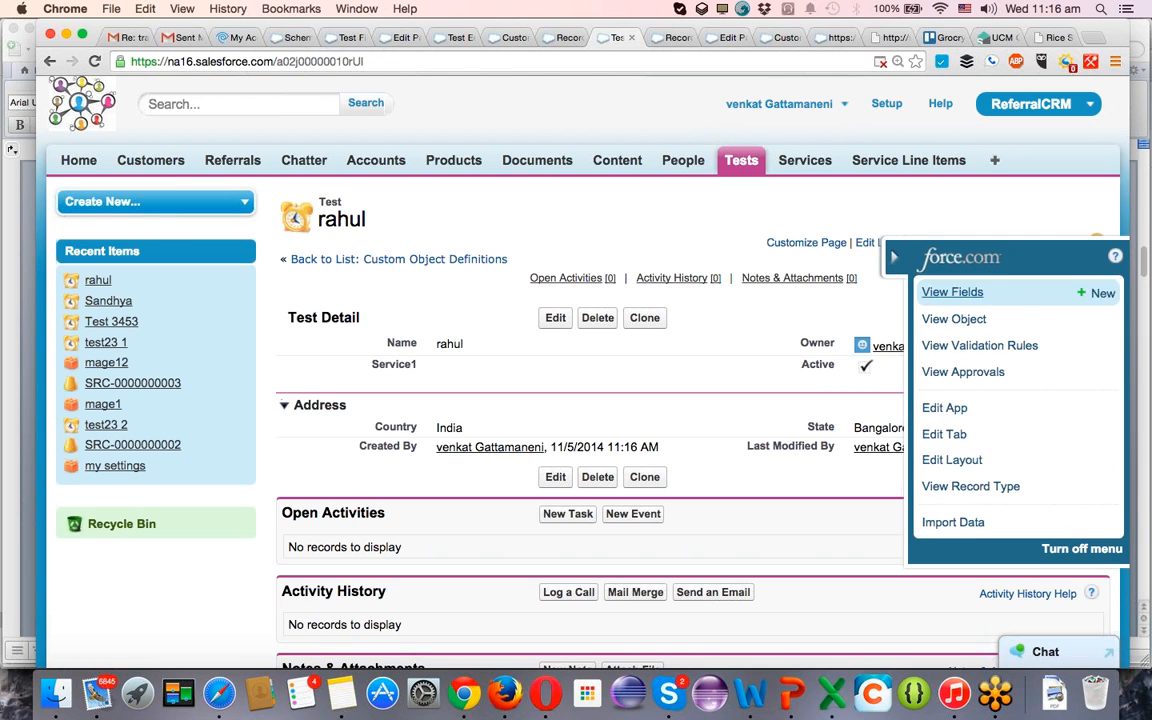
pyautogui.click(940, 462)
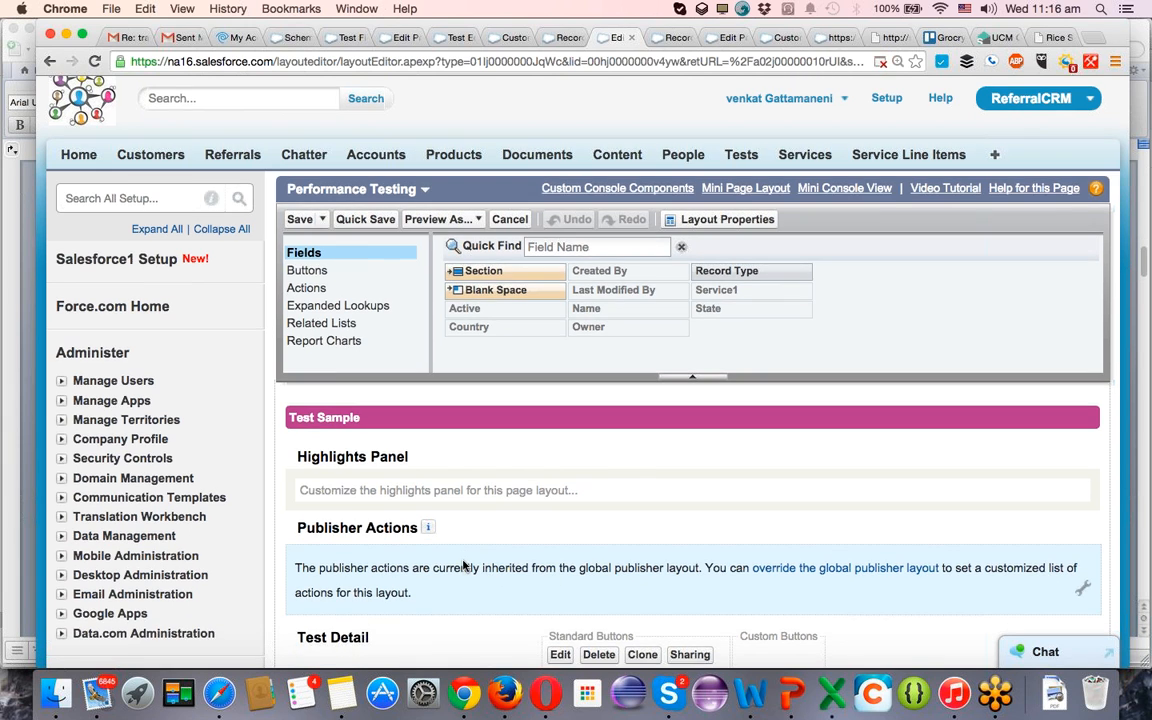
pyautogui.scroll(-5, 465, 568)
pyautogui.scroll(5, 465, 490)
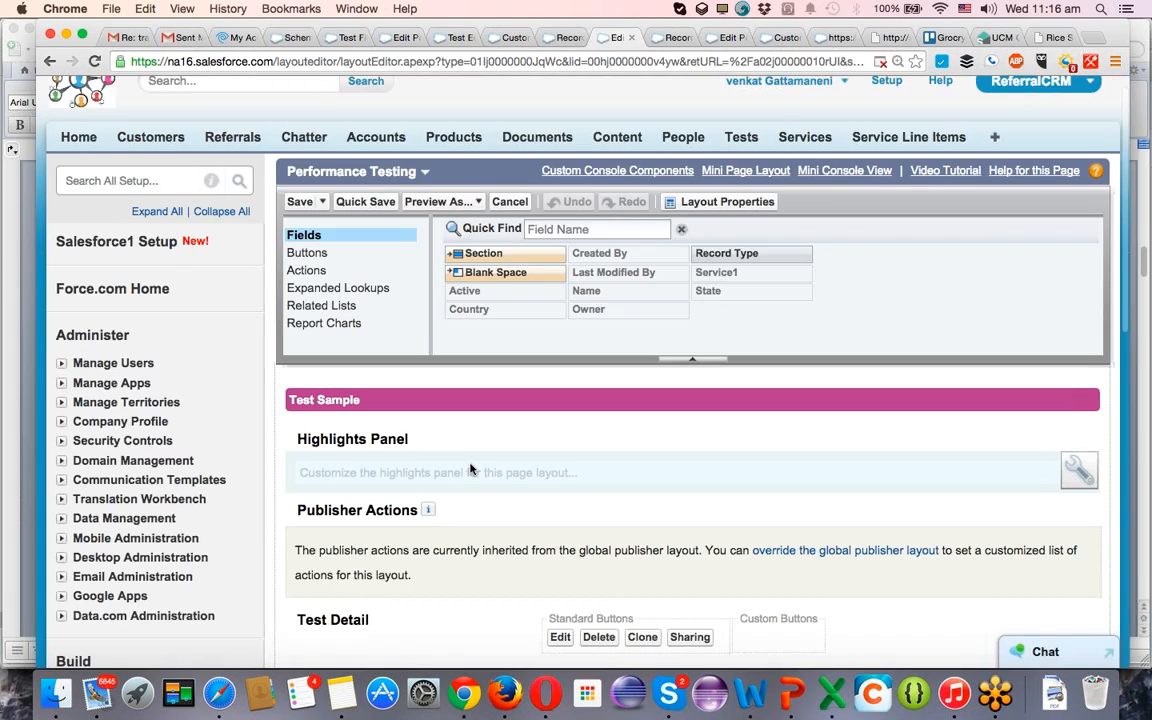
pyautogui.scroll(-8, 471, 469)
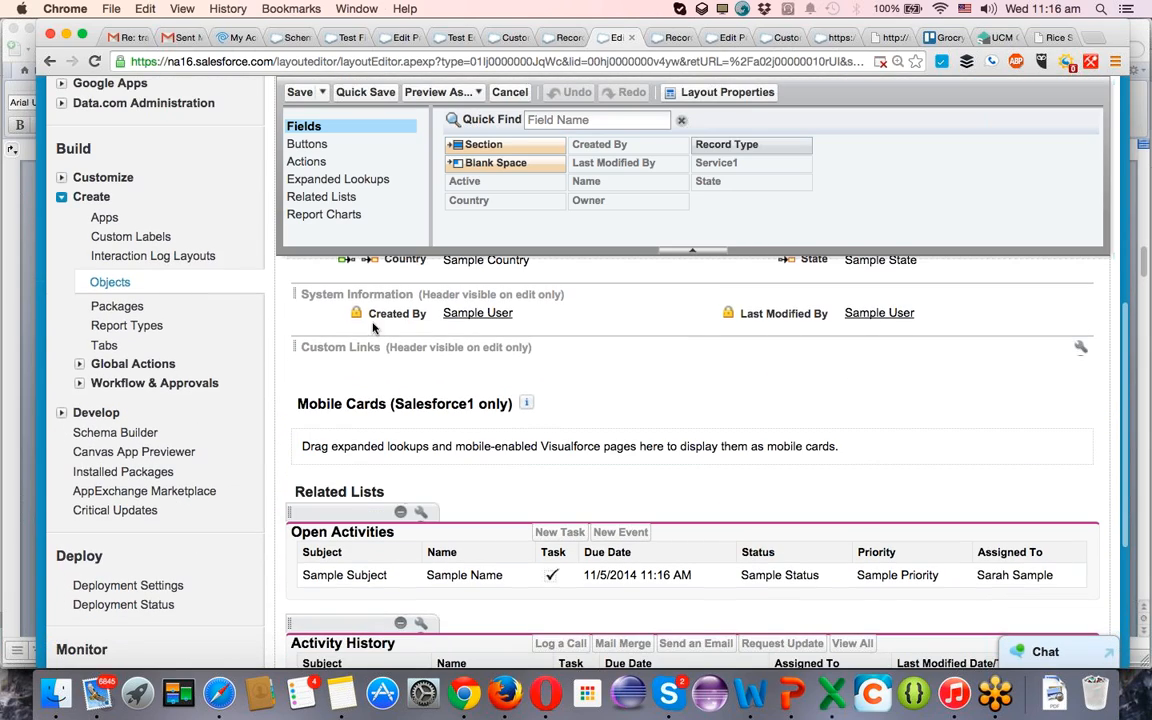
pyautogui.scroll(2, 372, 321)
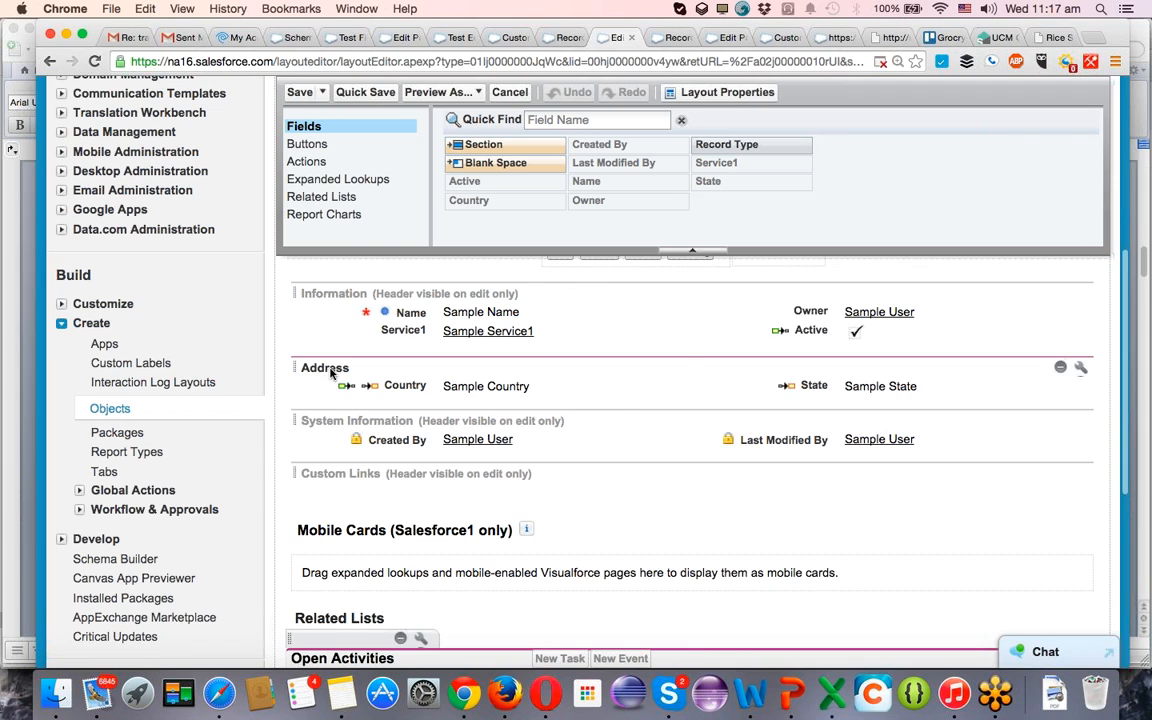
# Rename the layout's Address section to Performance testing Location Address and save the layout.
pyautogui.doubleClick(332, 370)
pyautogui.write('Performance')
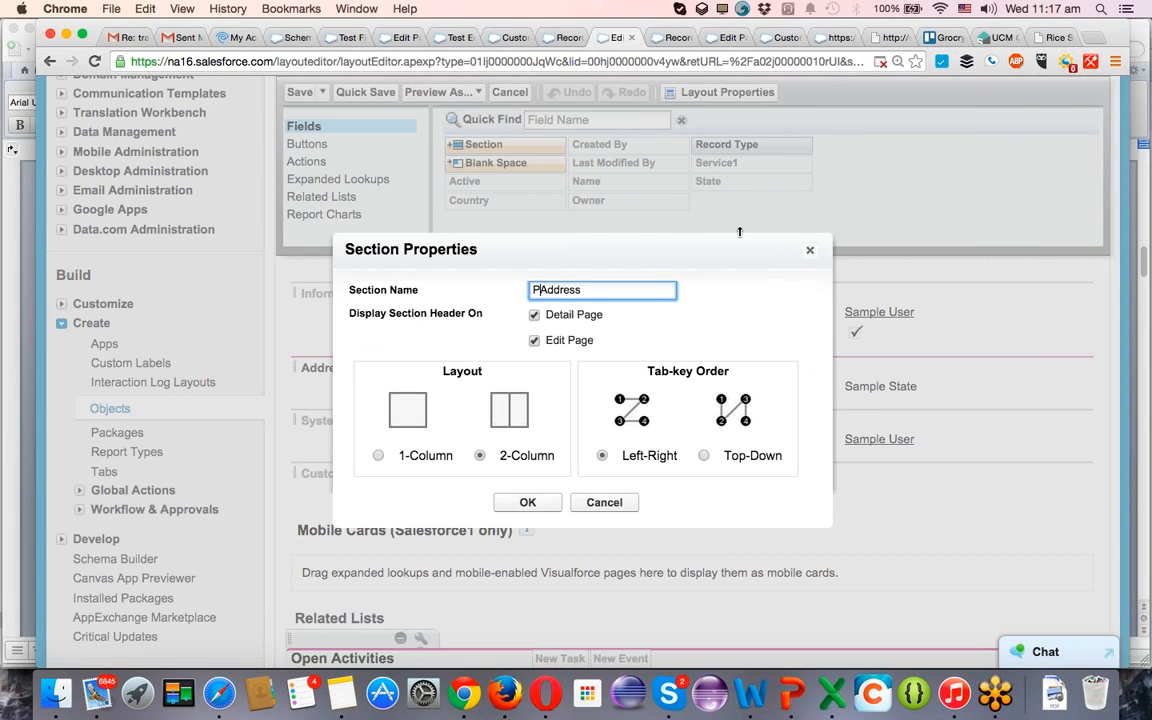
pyautogui.write(' testing L')
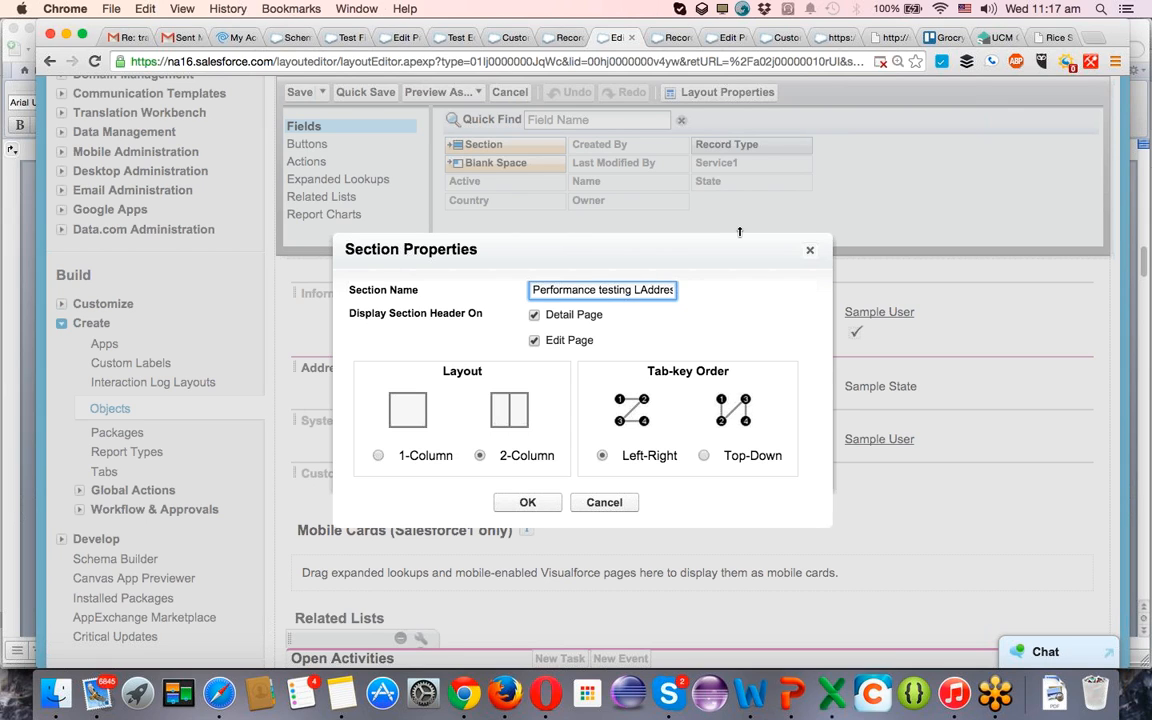
pyautogui.write('ocation')
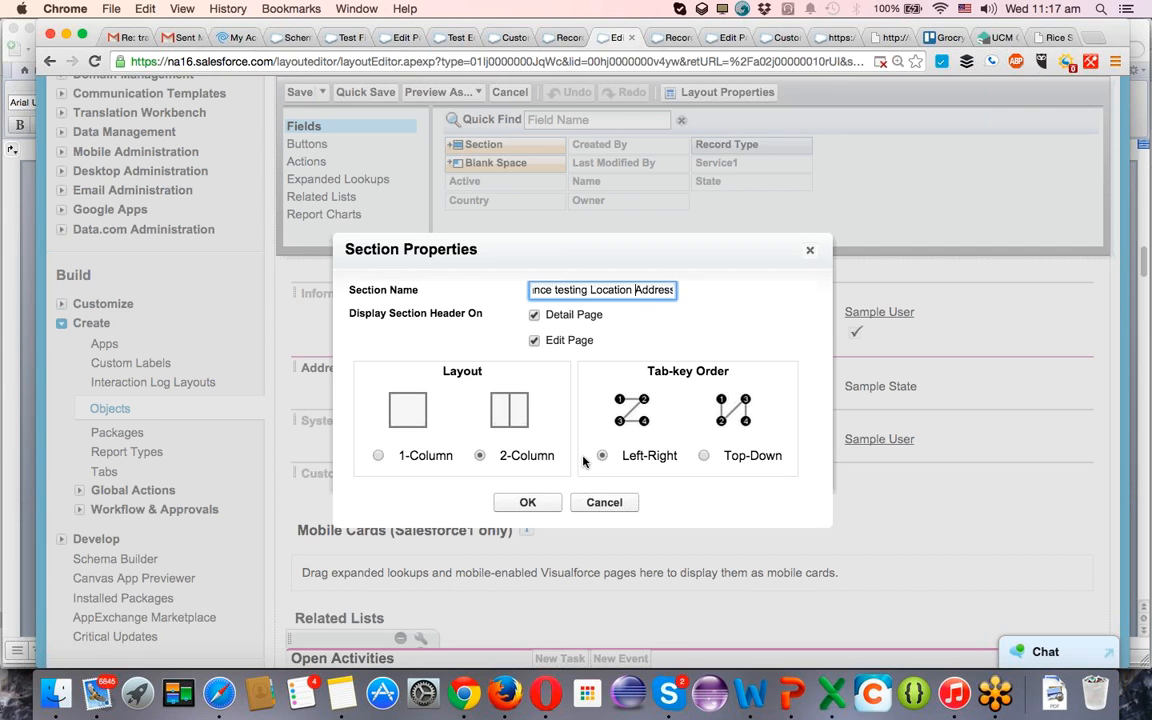
pyautogui.click(527, 503)
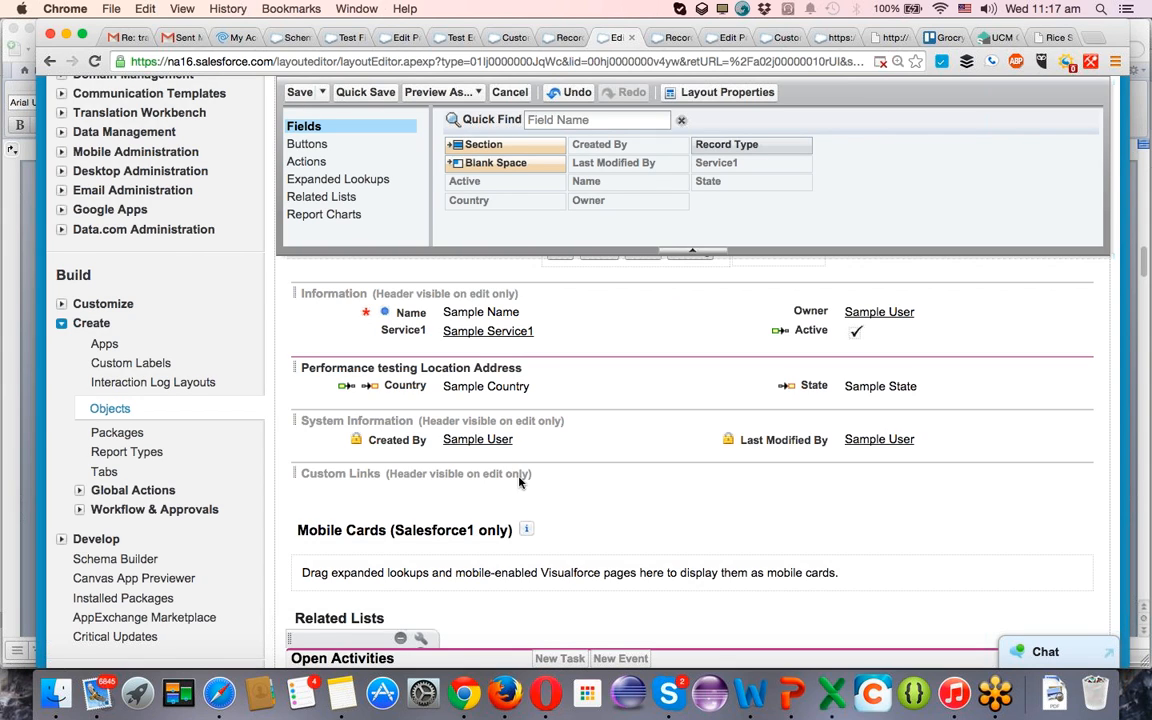
pyautogui.click(300, 91)
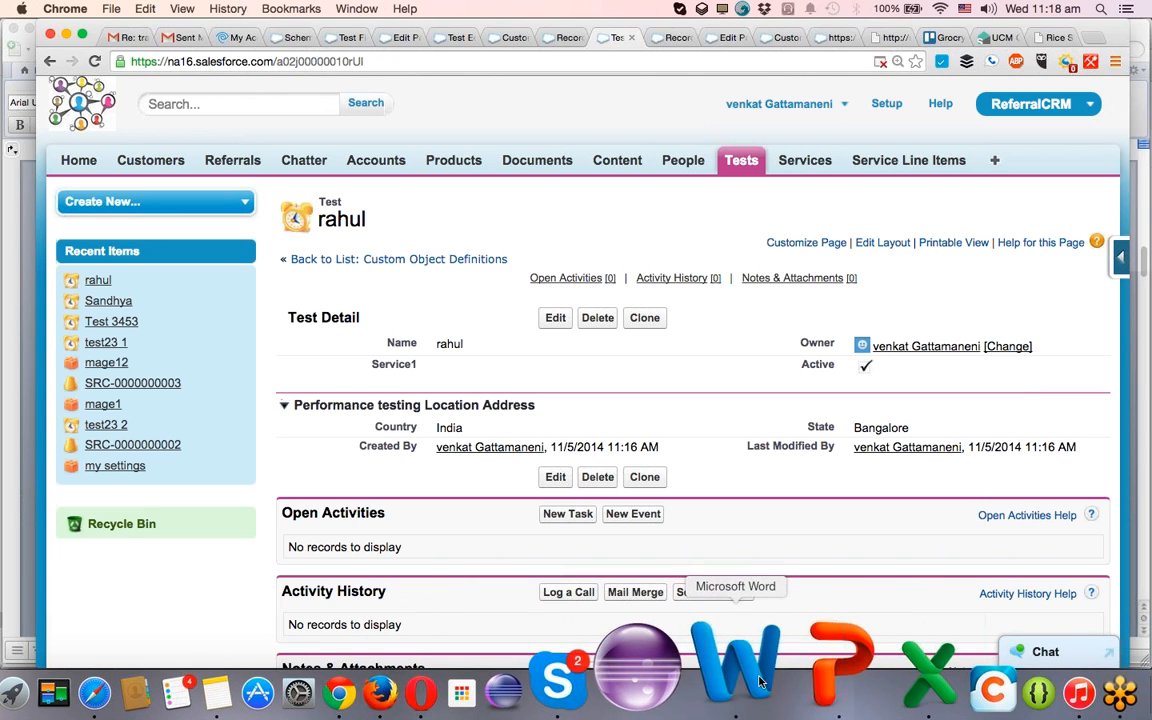
# Switch to Word to check the Salesforce Training Schedule document's topics, and minimize its window.
pyautogui.click(762, 682)
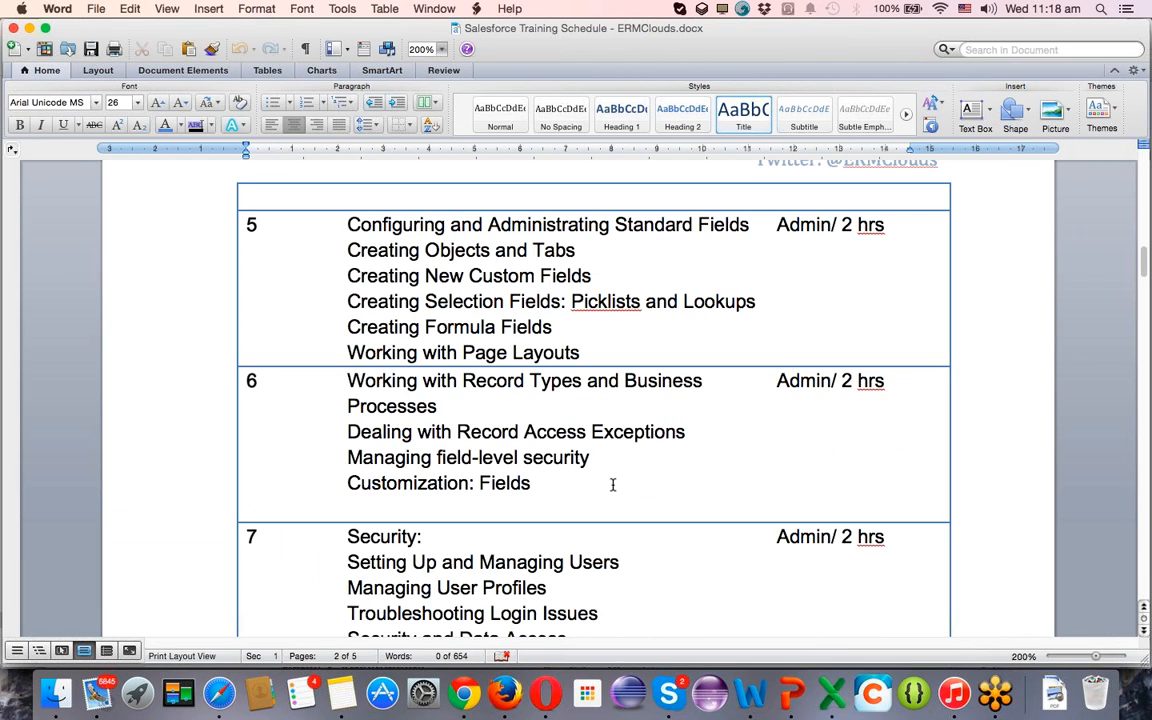
pyautogui.click(29, 29)
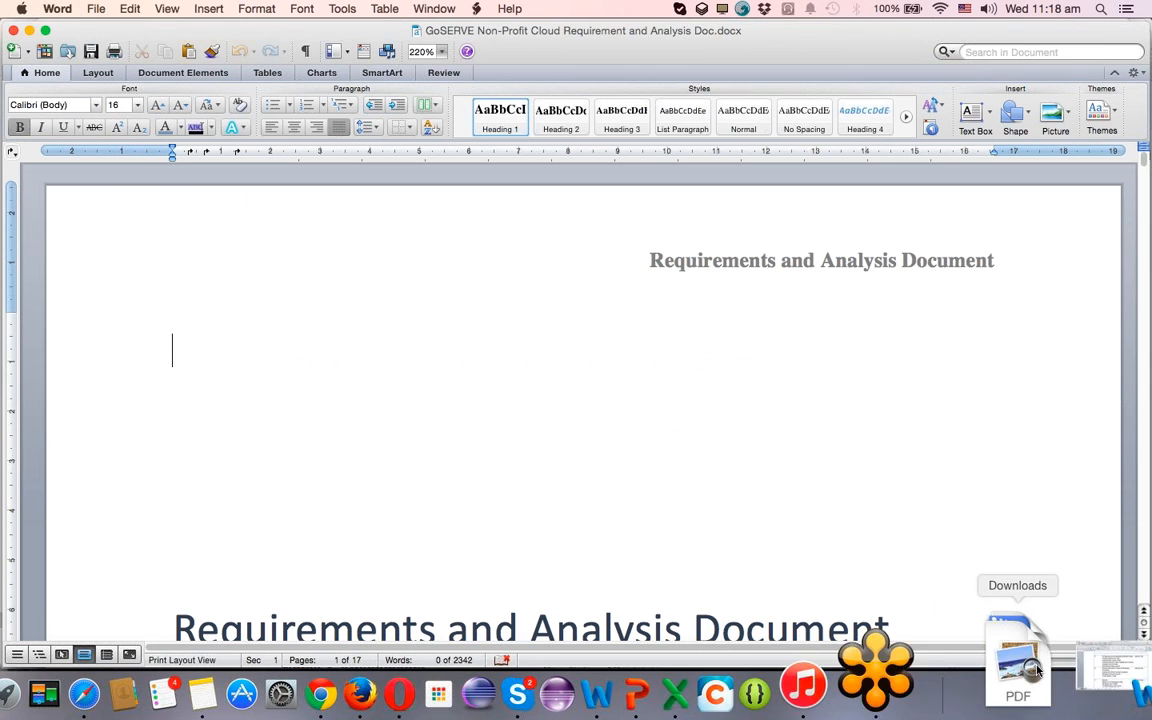
# Switch to Chrome and bring up the Schema Builder page showing the Test object.
pyautogui.click(1032, 660)
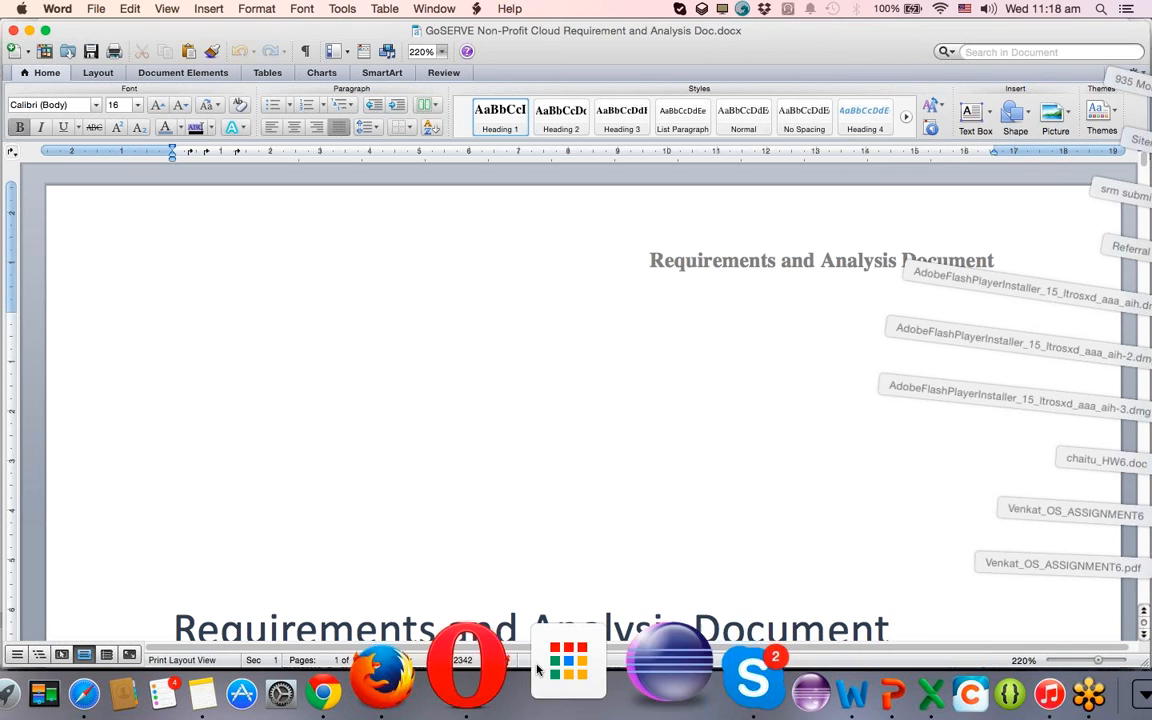
pyautogui.click(470, 662)
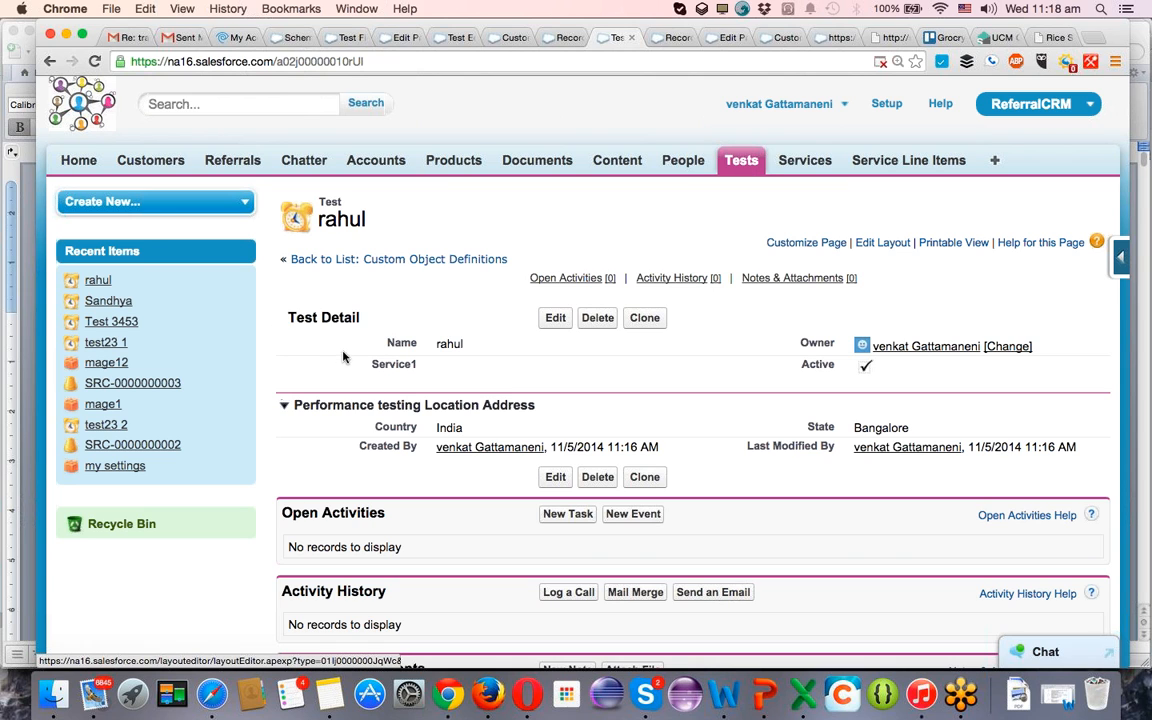
pyautogui.click(297, 38)
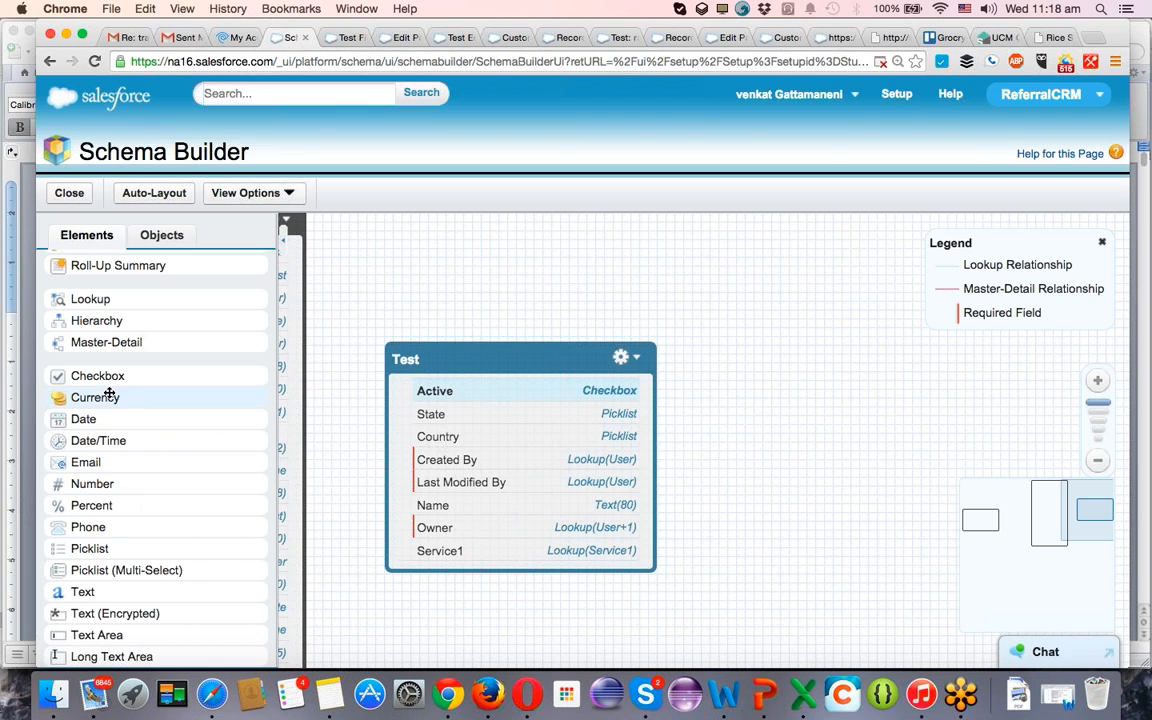
# Add a Currency field to the Test object with the label Cost of testing and the field name Cost_of_testing.
pyautogui.moveTo(180, 404); pyautogui.dragTo(480, 531)
pyautogui.write('C')
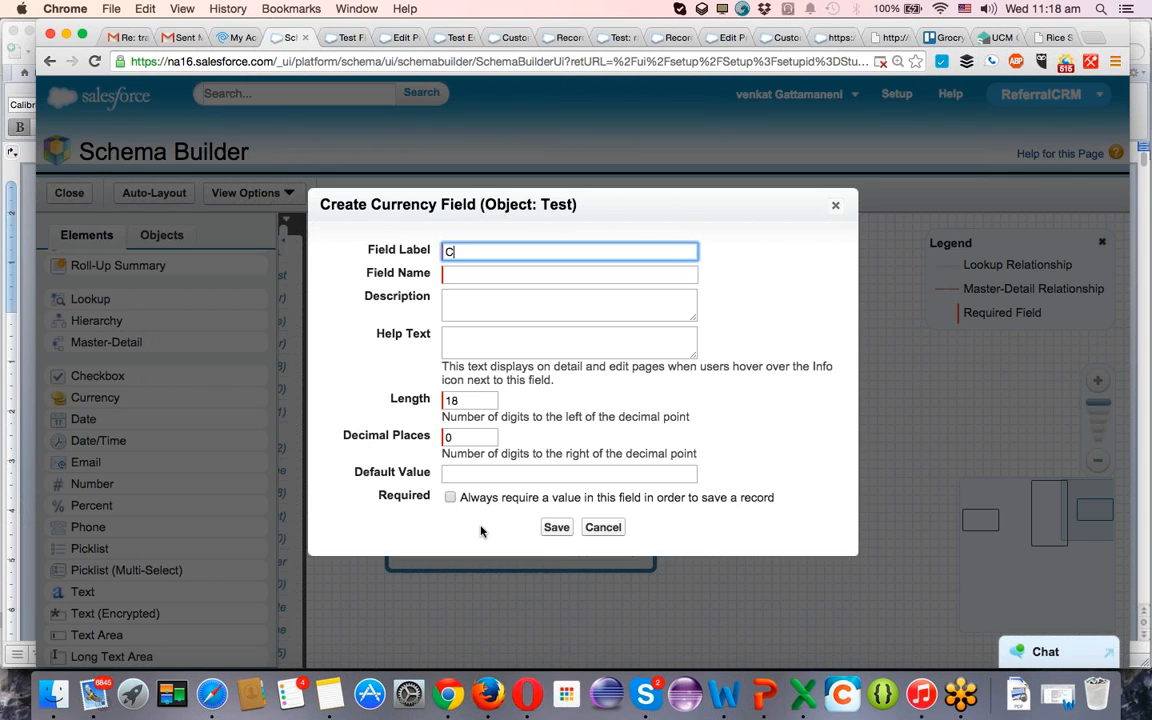
pyautogui.write('ost of testing')
pyautogui.press('Tab')
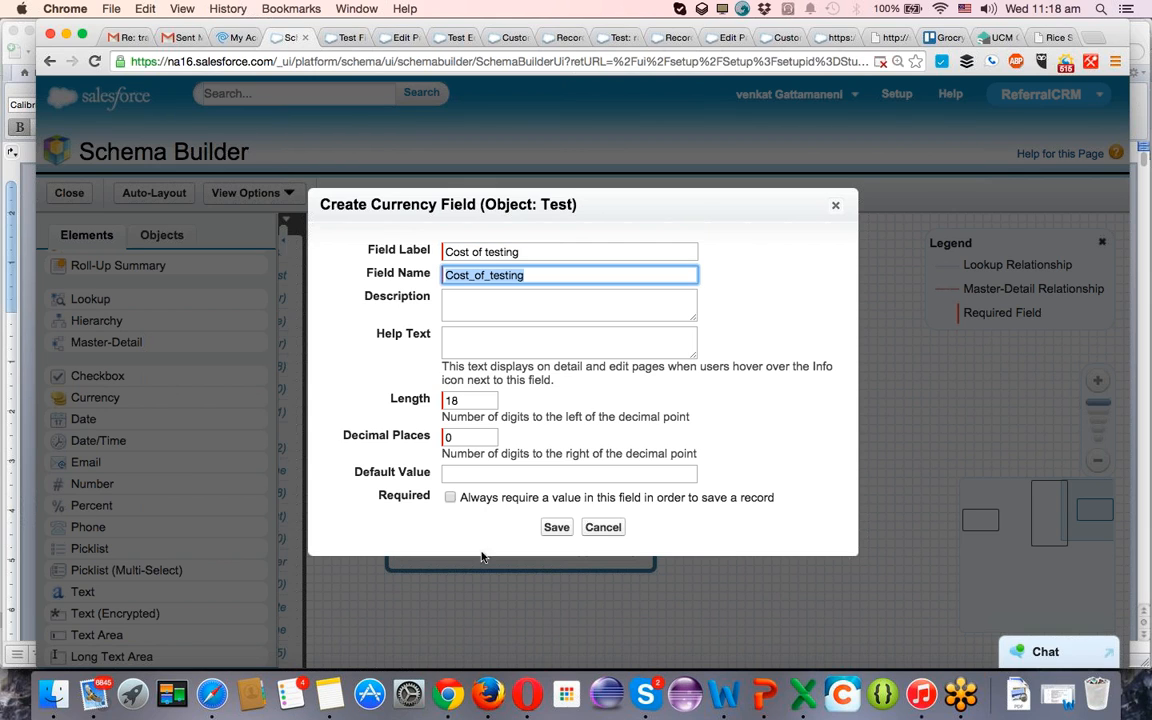
# Set the Cost of testing field's length to 9 and decimal places to 2, and save the field.
pyautogui.click(476, 401)
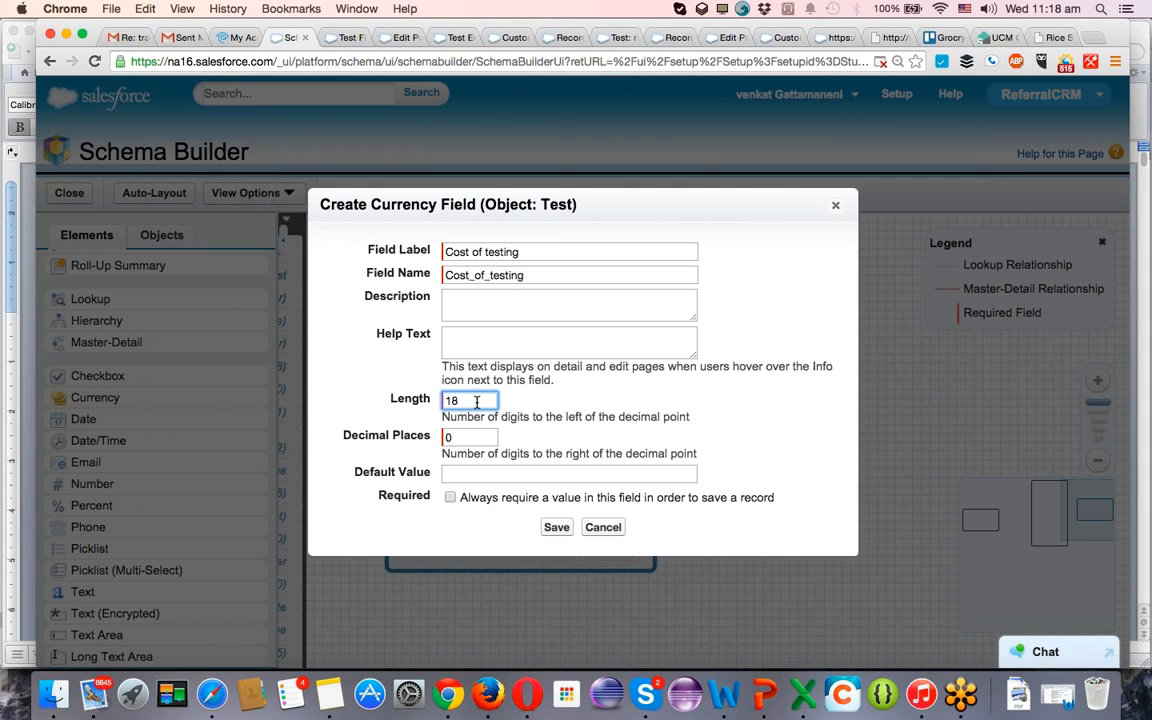
pyautogui.moveTo(476, 401); pyautogui.dragTo(362, 397)
pyautogui.write('4')
pyautogui.write('9')
pyautogui.press('Tab')
pyautogui.write('2')
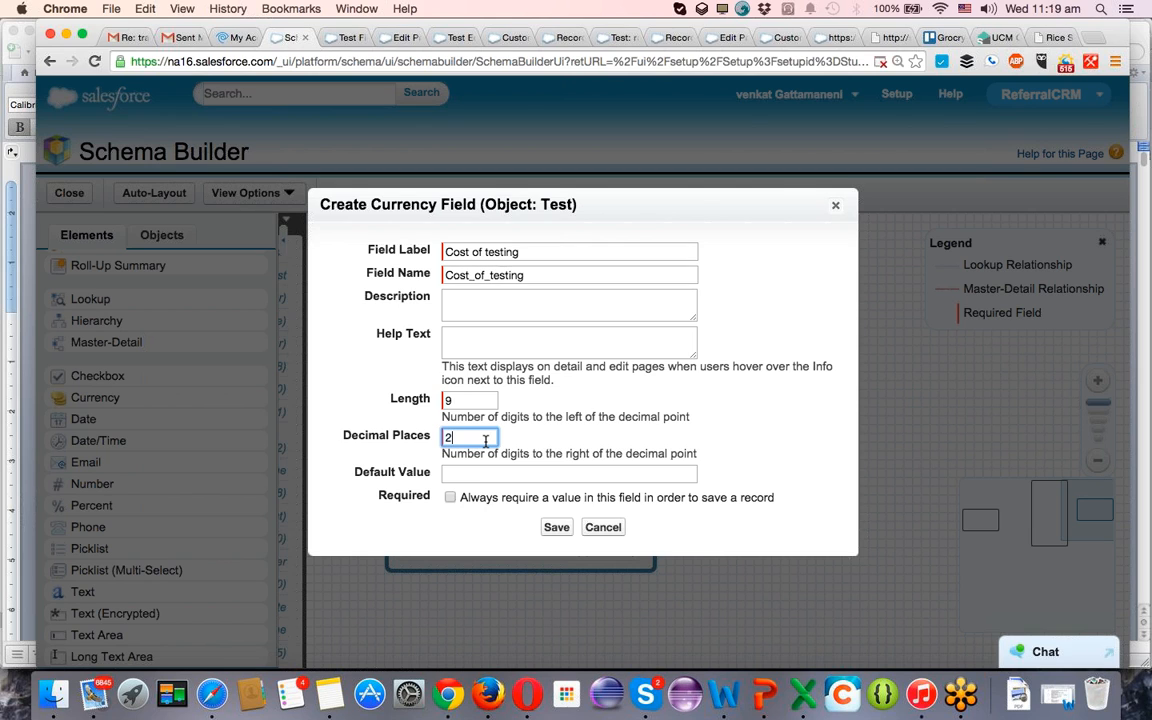
pyautogui.click(565, 533)
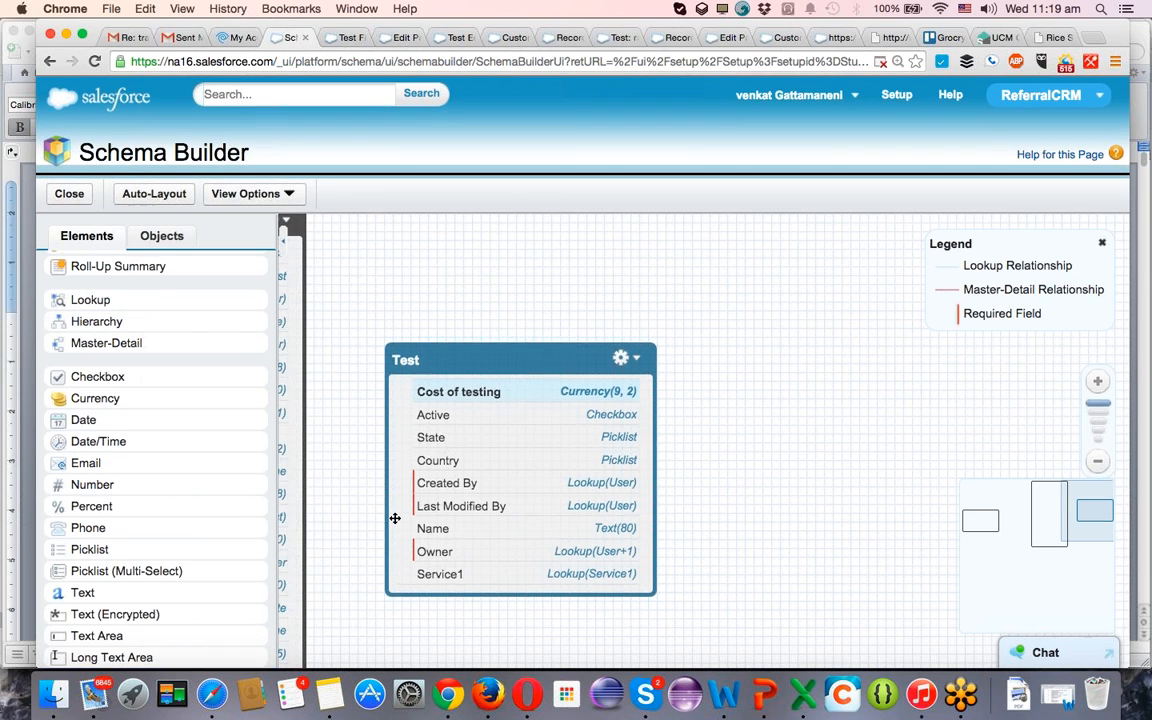
# Add a Formula field to the Test object with the label Tax on Testing and the field name Tax_on_Testing.
pyautogui.scroll(2, 188, 471)
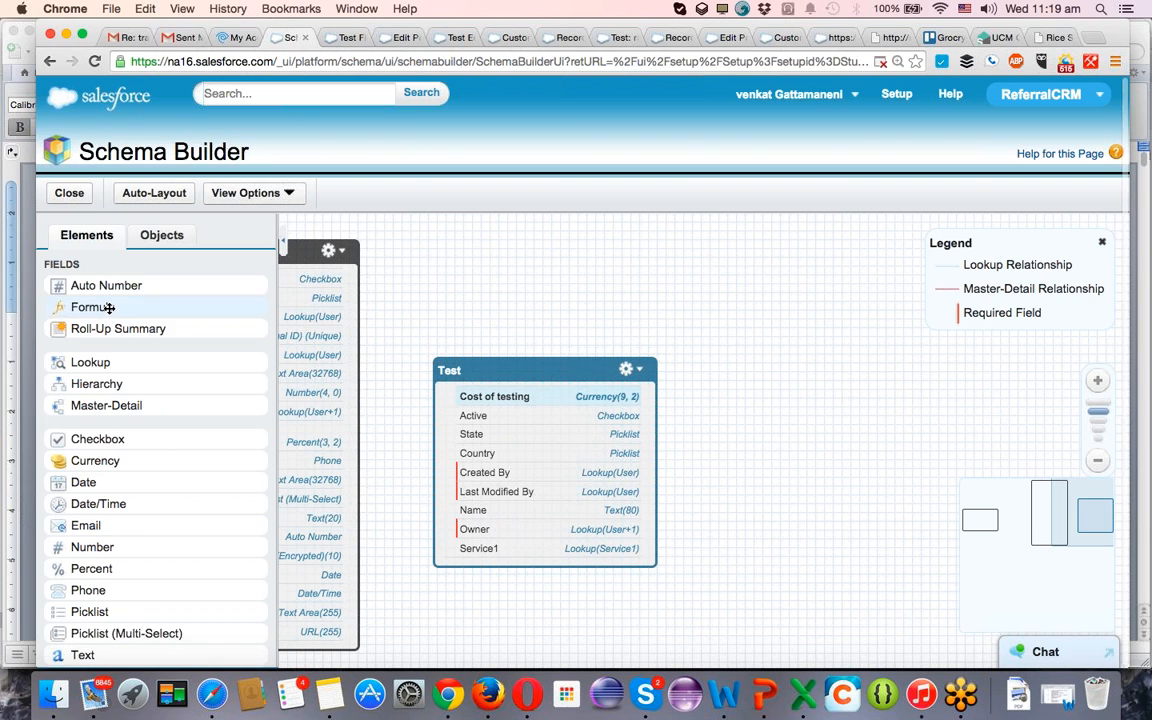
pyautogui.moveTo(109, 308); pyautogui.dragTo(538, 438)
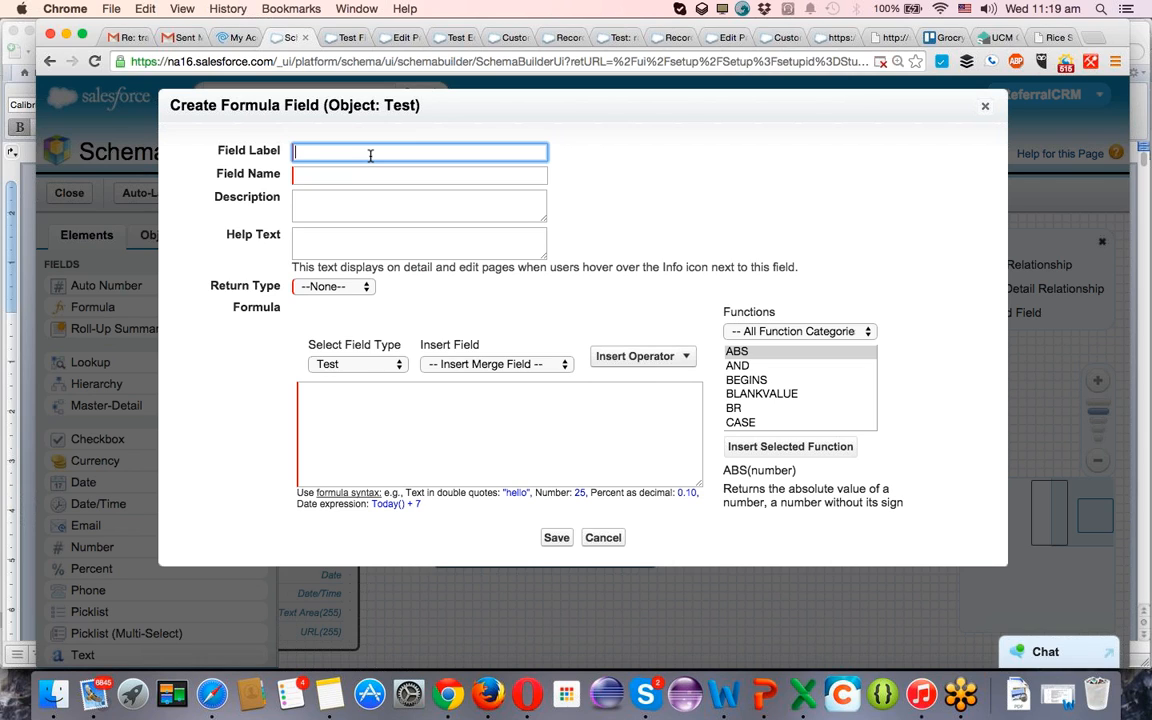
pyautogui.write('Tax on Testing')
pyautogui.press('Tab')
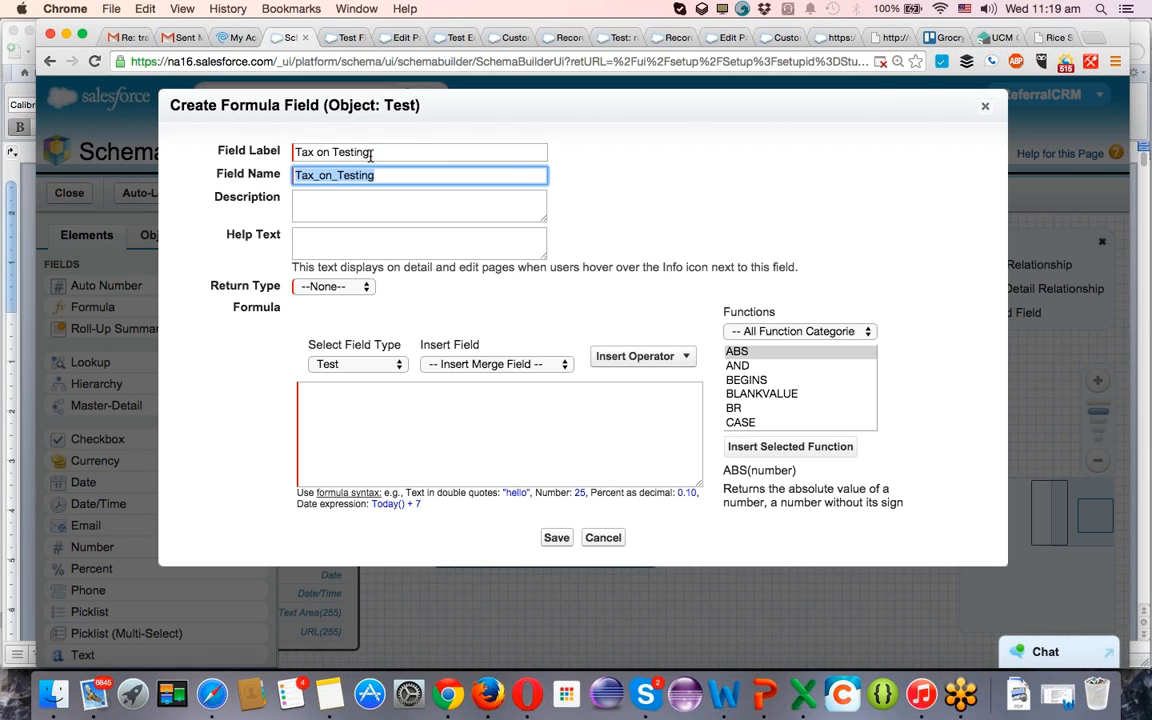
# Set the formula field's return type to Currency with 2 decimal places.
pyautogui.press('Tab')
pyautogui.press('Tab')
pyautogui.press('Tab')
pyautogui.press('space')
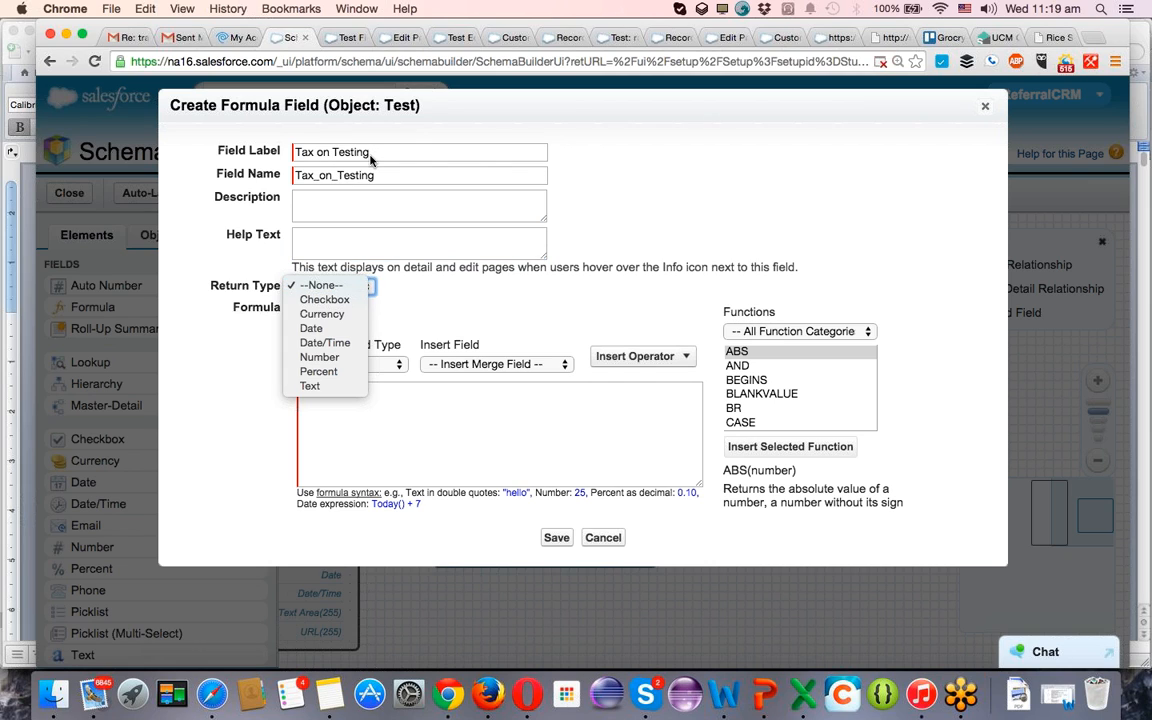
pyautogui.press('Down')
pyautogui.press('Down')
pyautogui.press('Return')
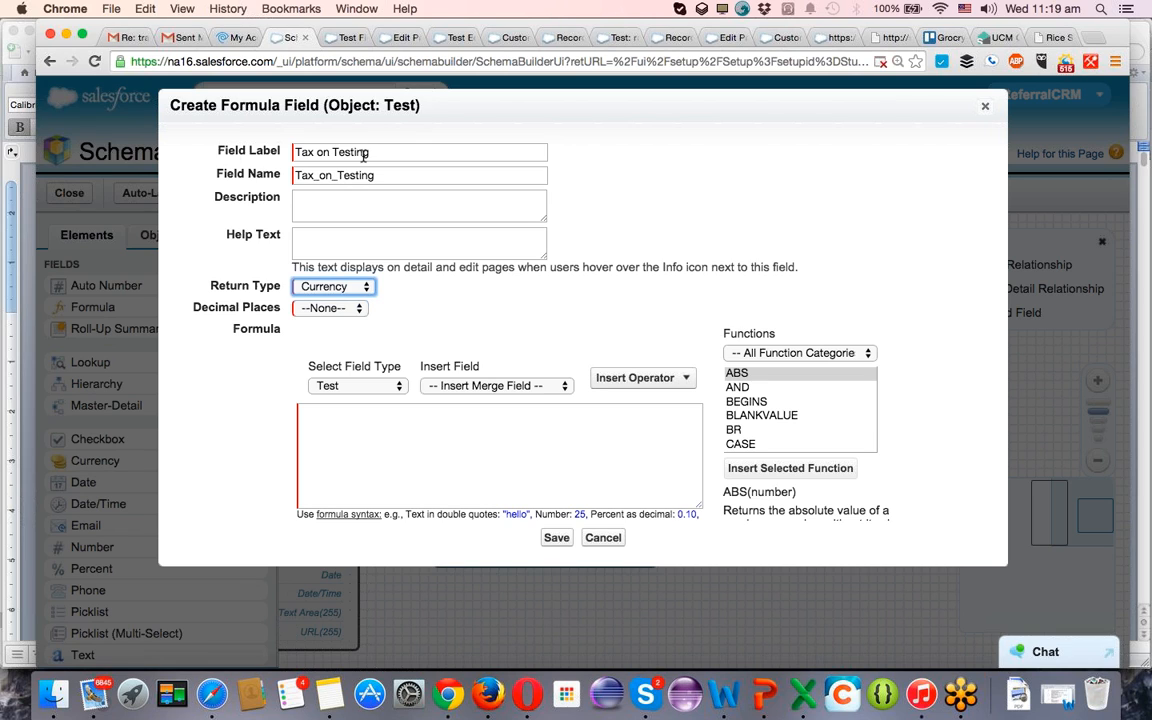
pyautogui.click(322, 308)
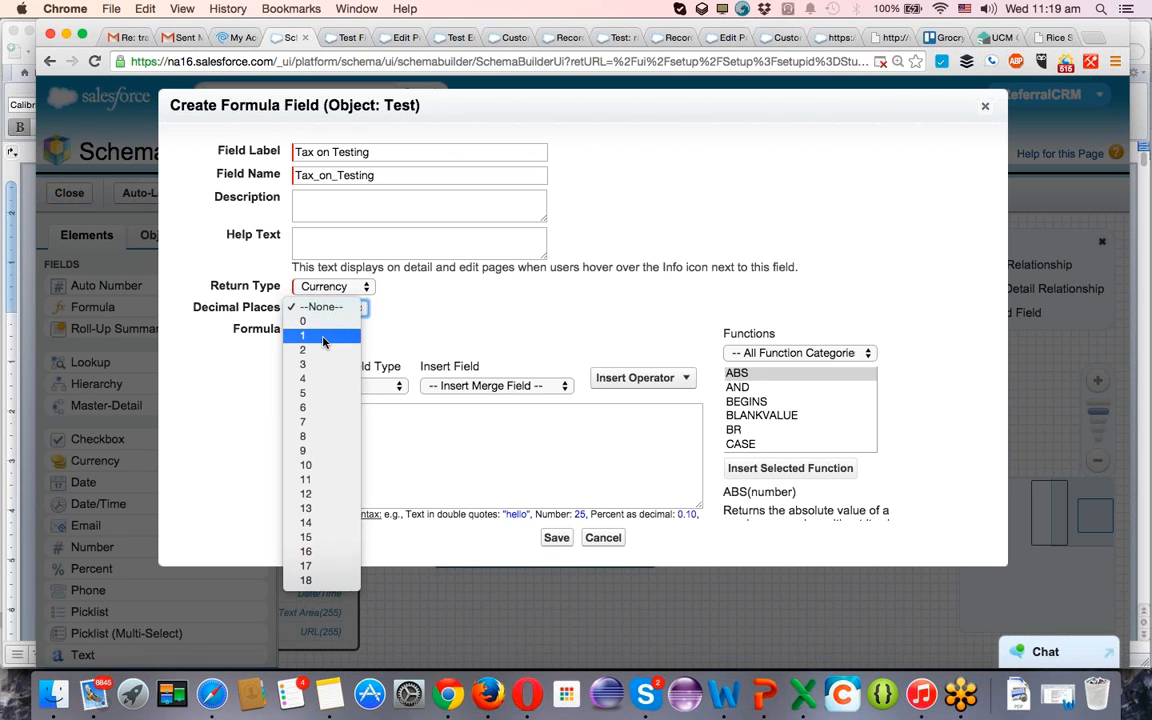
pyautogui.click(326, 349)
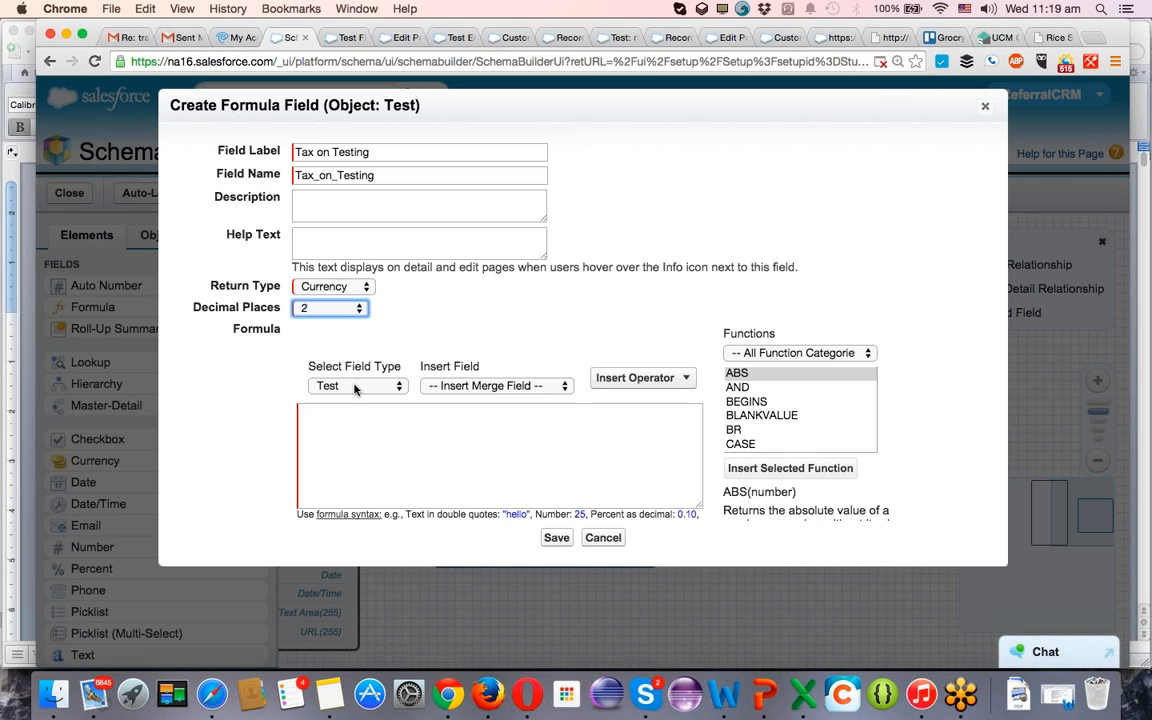
# Build the formula Cost_of_testing__c * 7 by inserting the Cost of testing field and the Multiply operator.
pyautogui.click(342, 419)
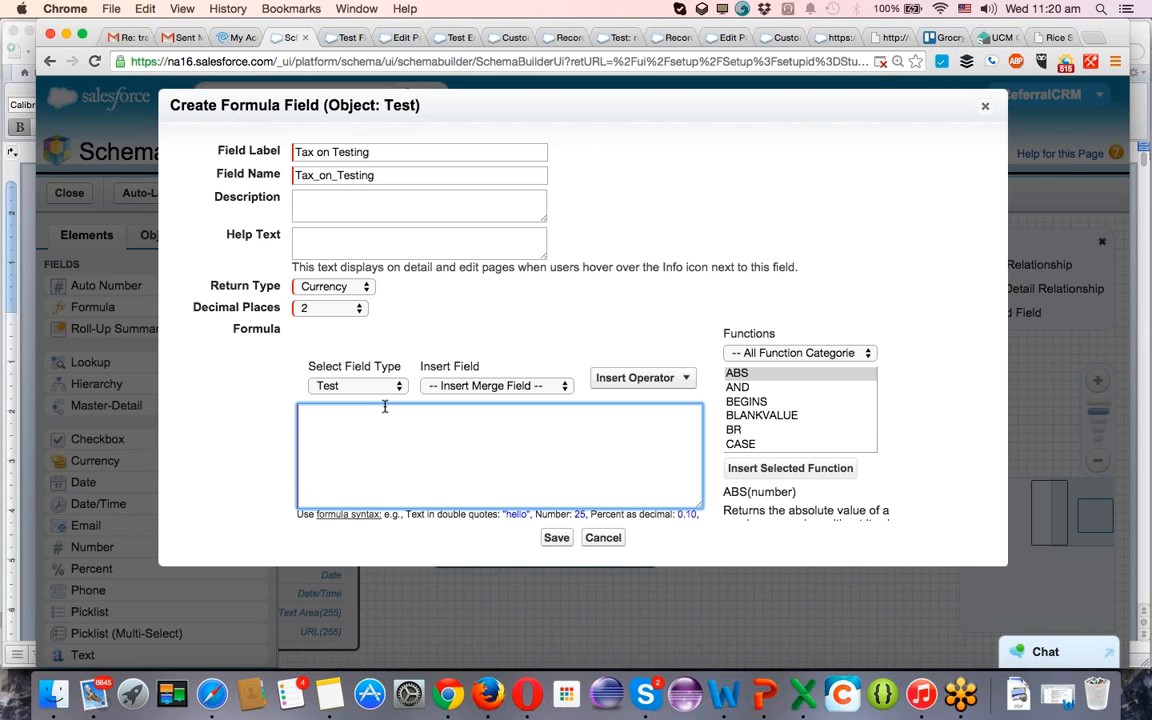
pyautogui.click(465, 386)
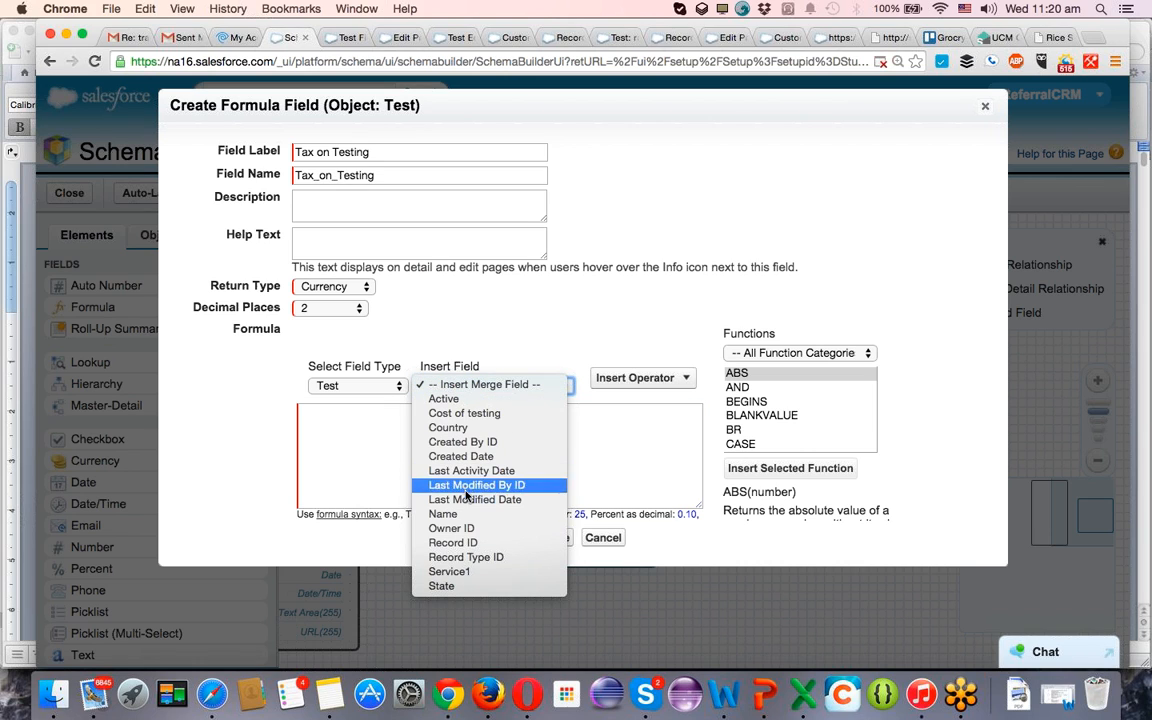
pyautogui.click(466, 413)
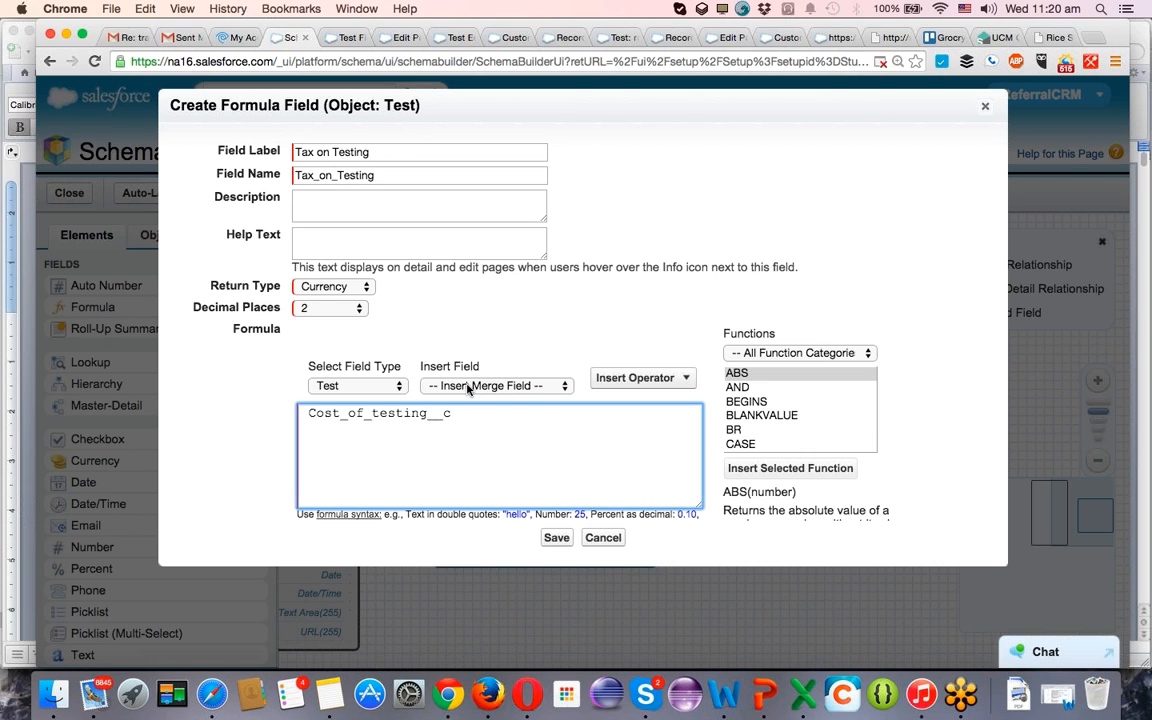
pyautogui.click(655, 383)
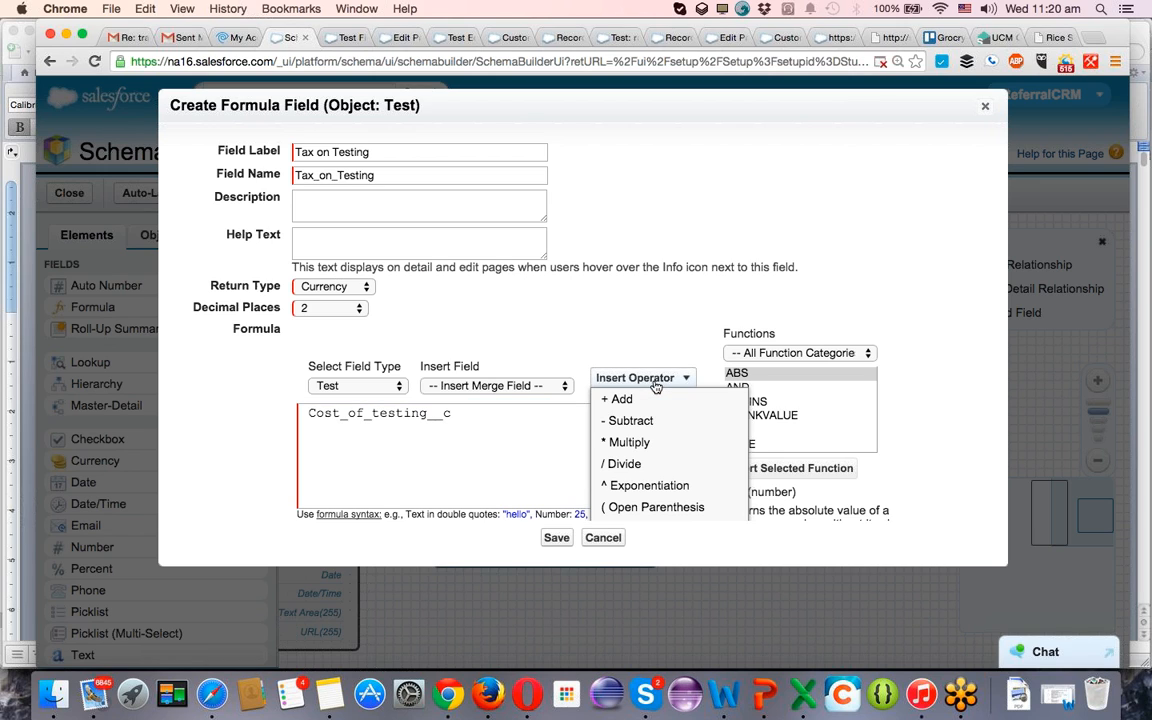
pyautogui.click(627, 442)
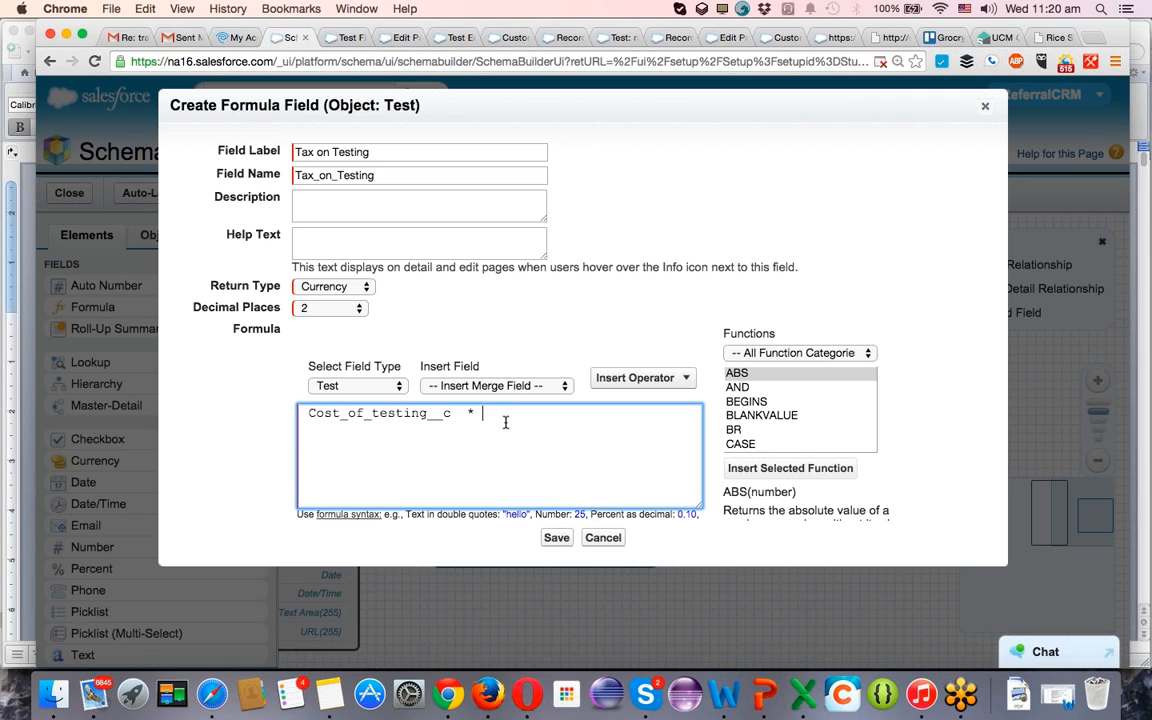
pyautogui.scroll(-3, 798, 411)
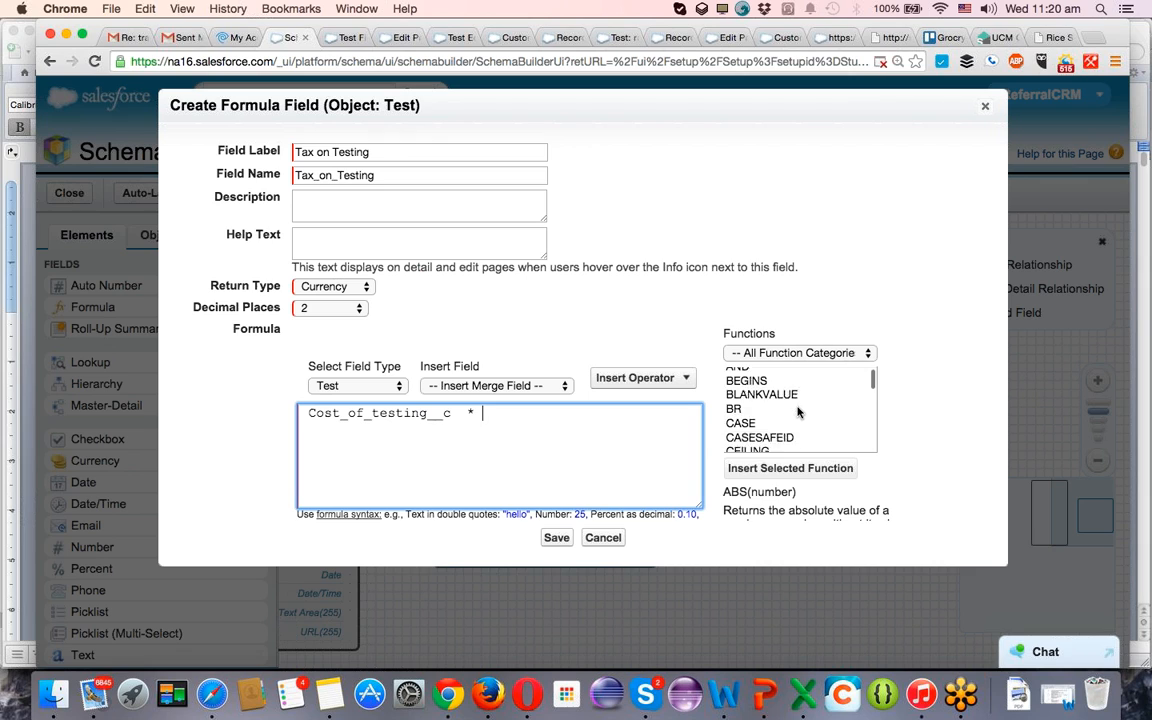
pyautogui.scroll(3, 798, 411)
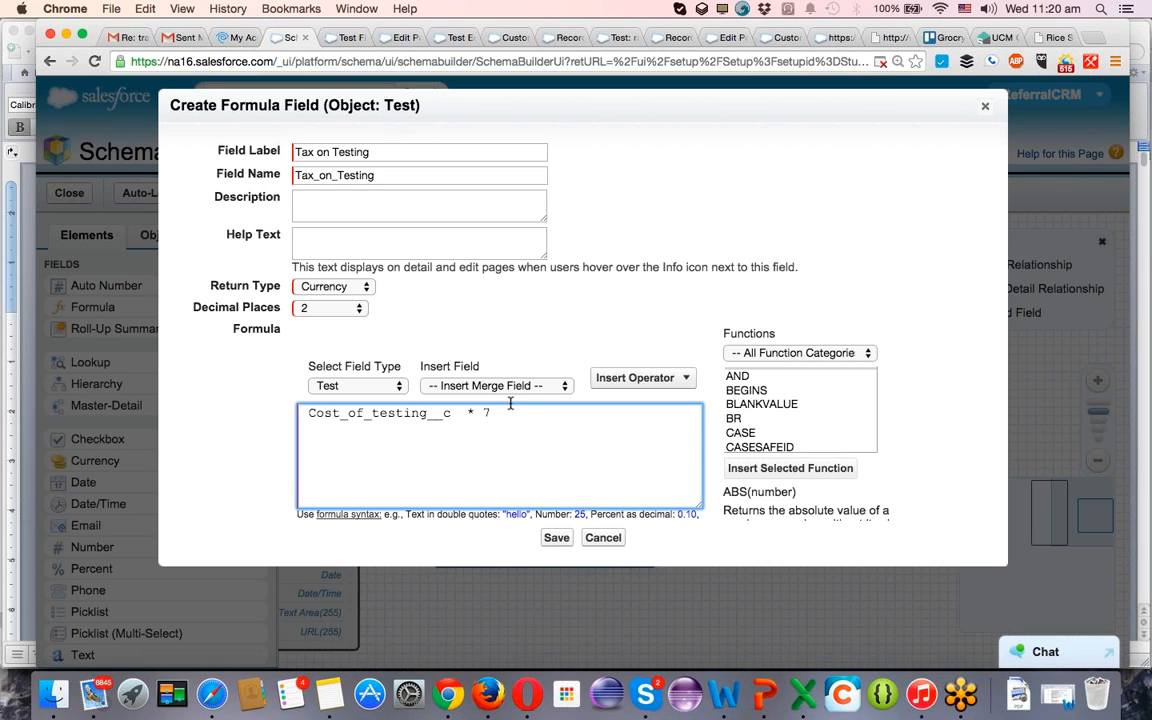
# Enclose the product in parentheses and divide it by 100, giving the formula (Cost_of_testing__c * 7)/100.
pyautogui.press('super+minus')
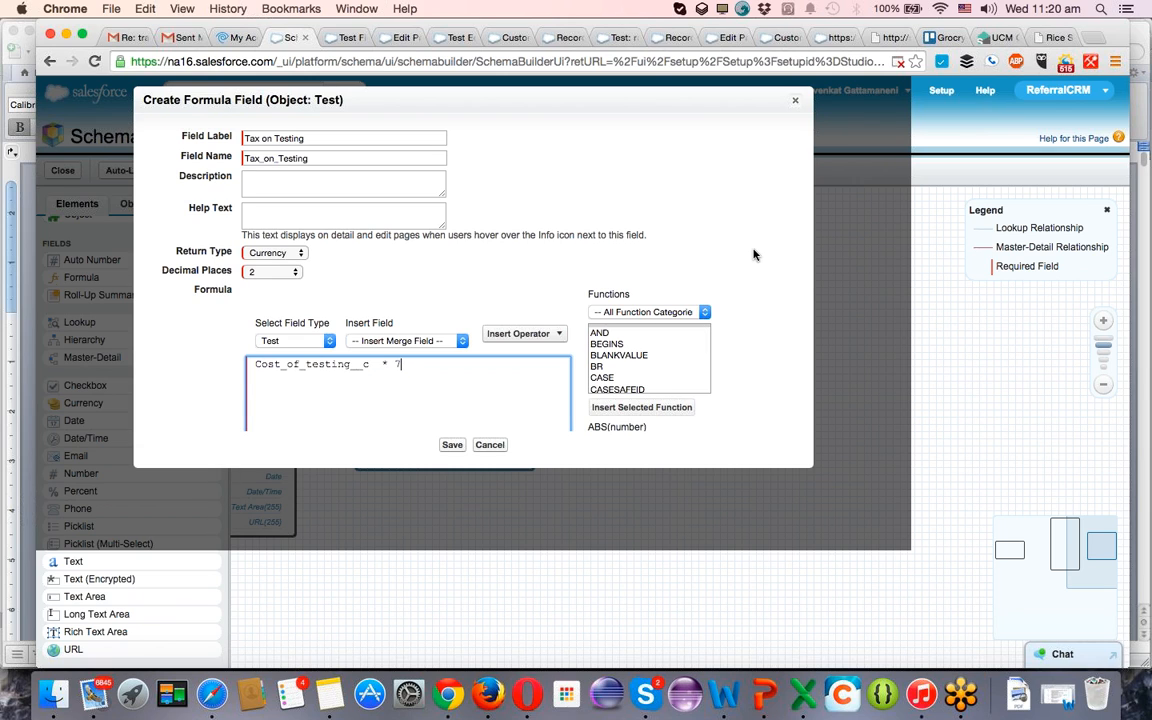
pyautogui.press('super+plus')
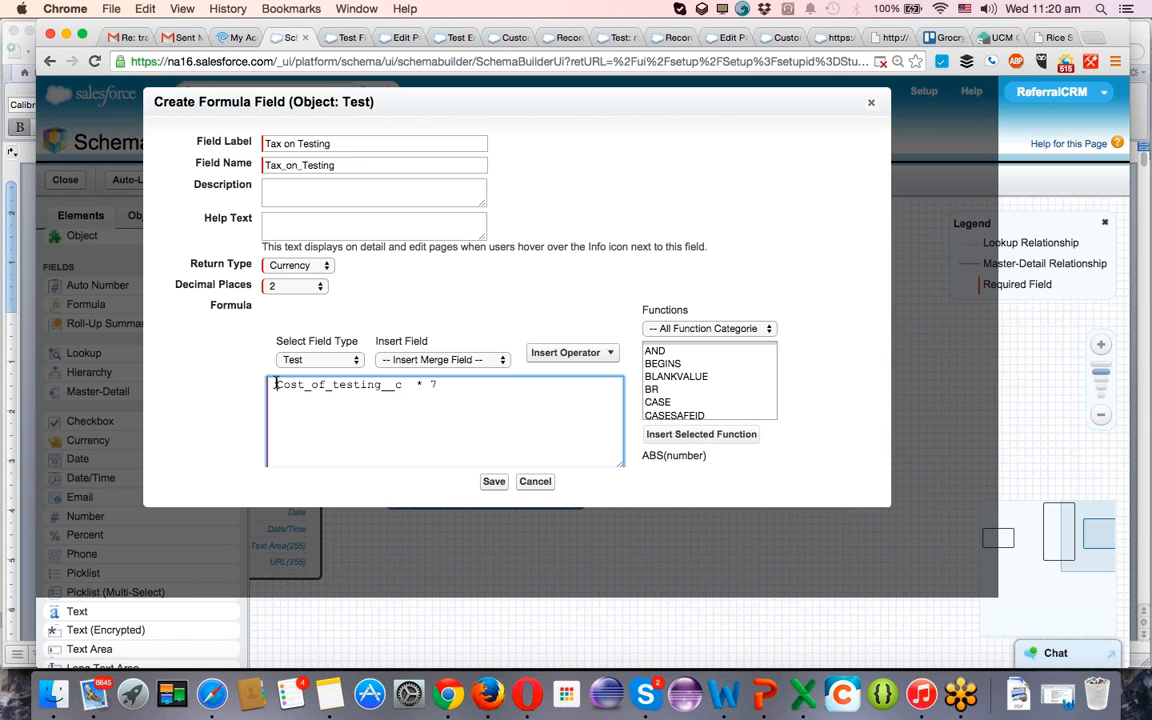
pyautogui.click(276, 384)
pyautogui.write('(')
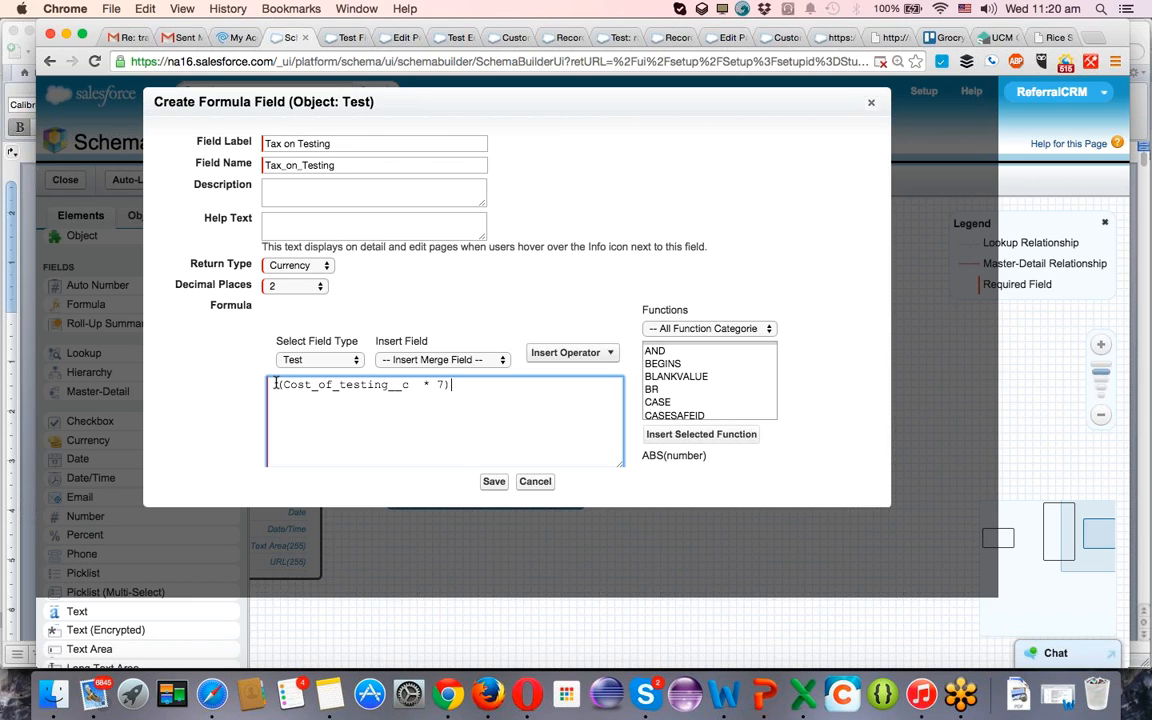
pyautogui.write(')/100')
# Examine the operators and functions available for building the formula.
pyautogui.click(571, 352)
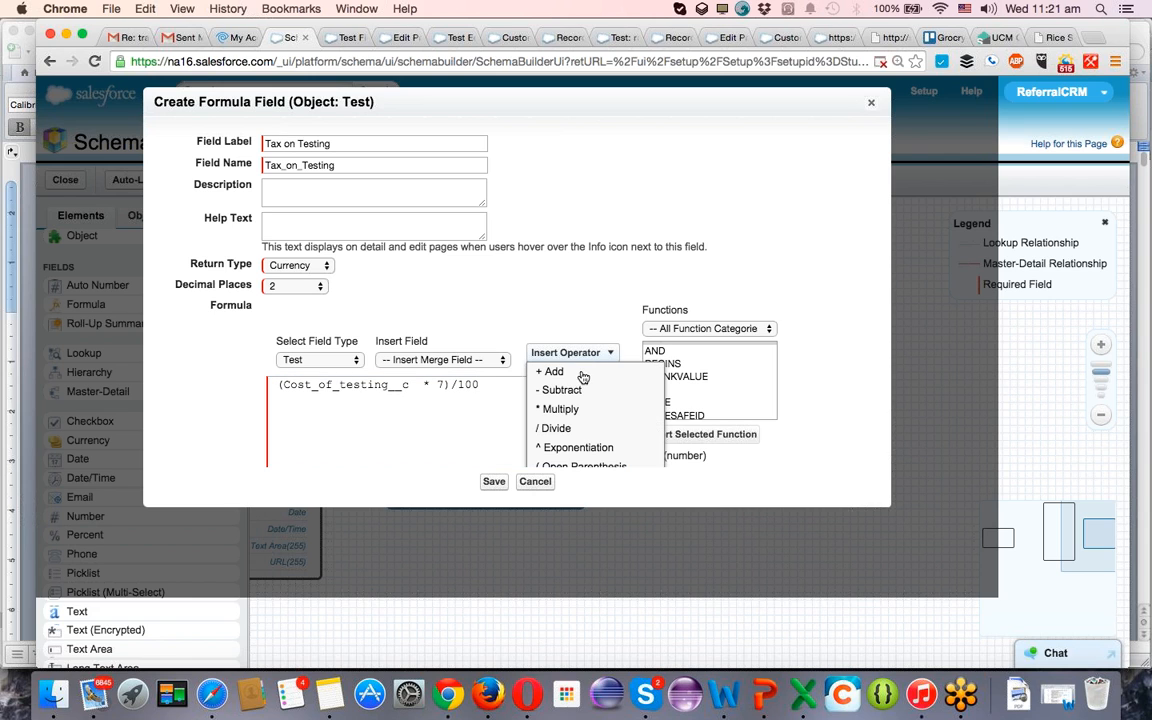
pyautogui.scroll(-5, 577, 397)
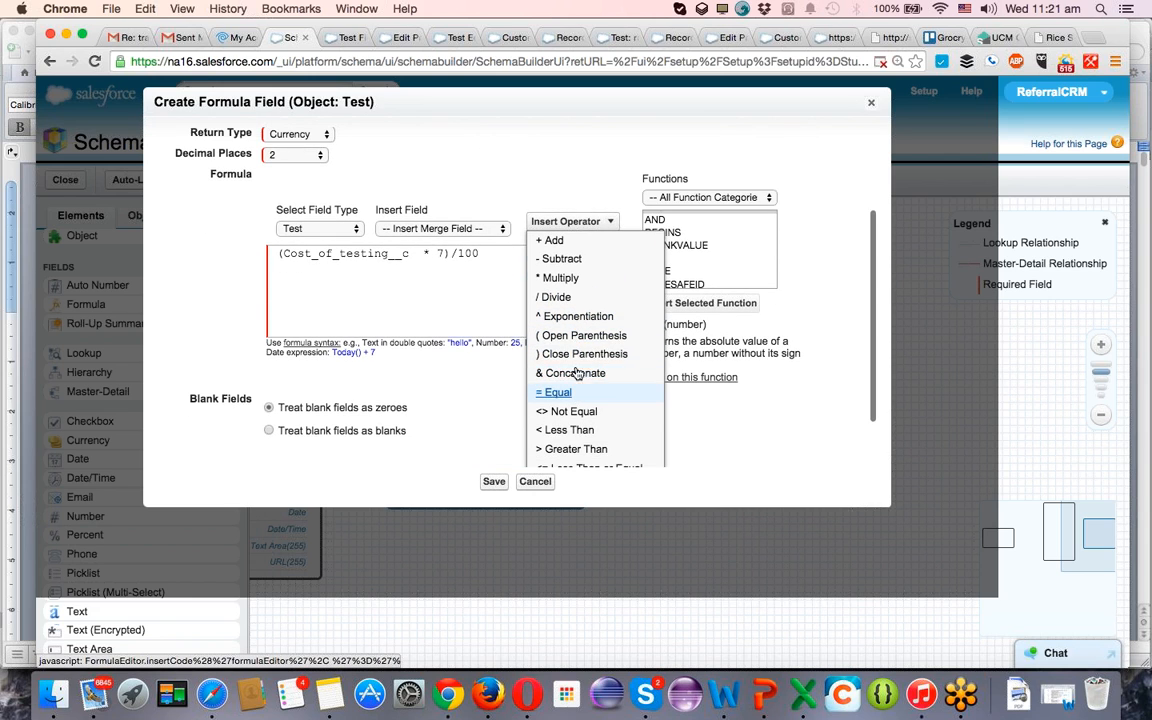
pyautogui.click(472, 277)
pyautogui.scroll(1, 472, 277)
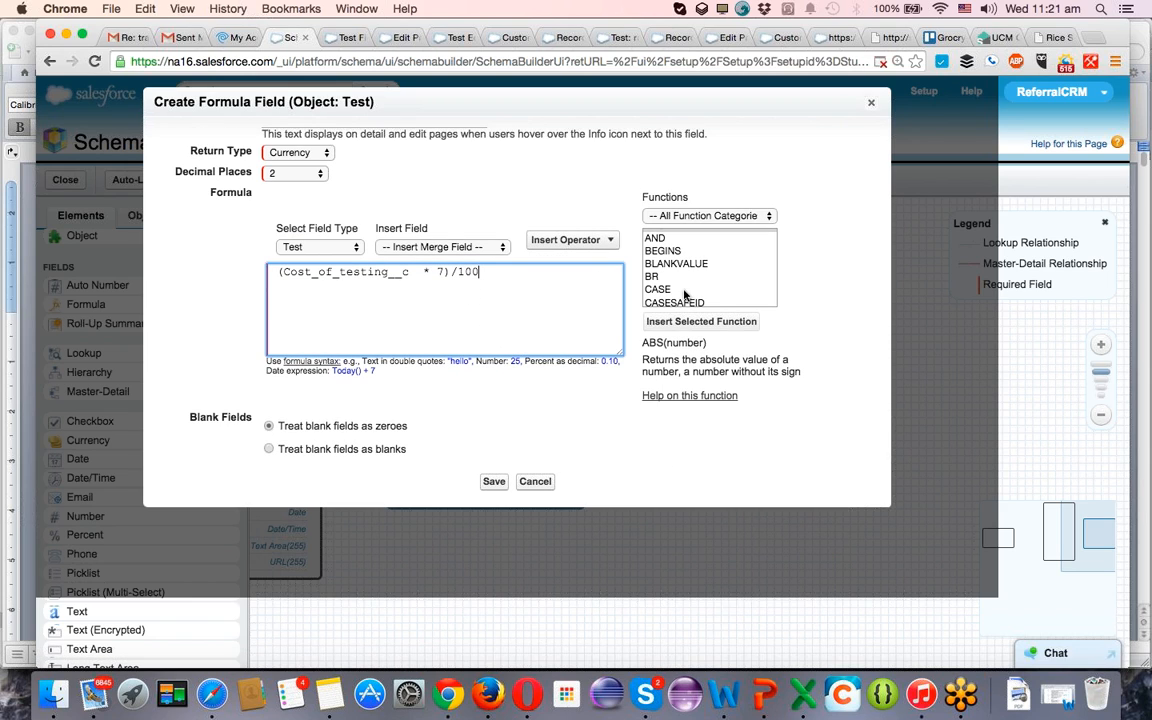
pyautogui.scroll(-5, 735, 251)
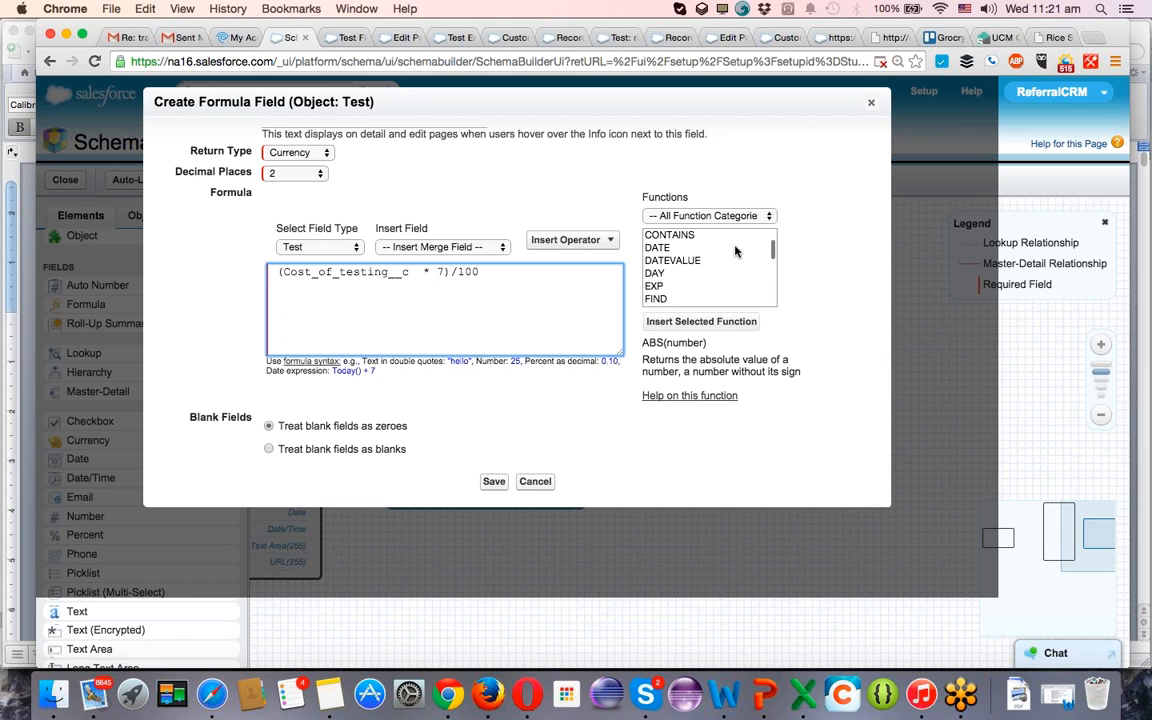
pyautogui.scroll(5, 735, 251)
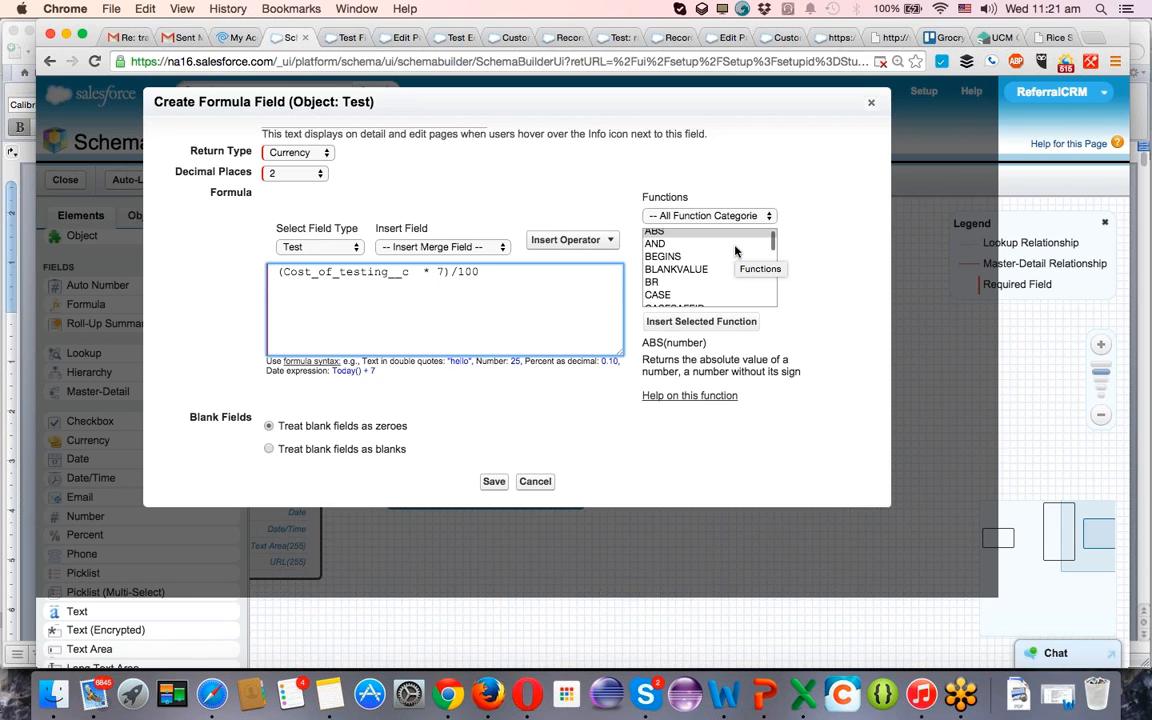
pyautogui.scroll(3, 735, 251)
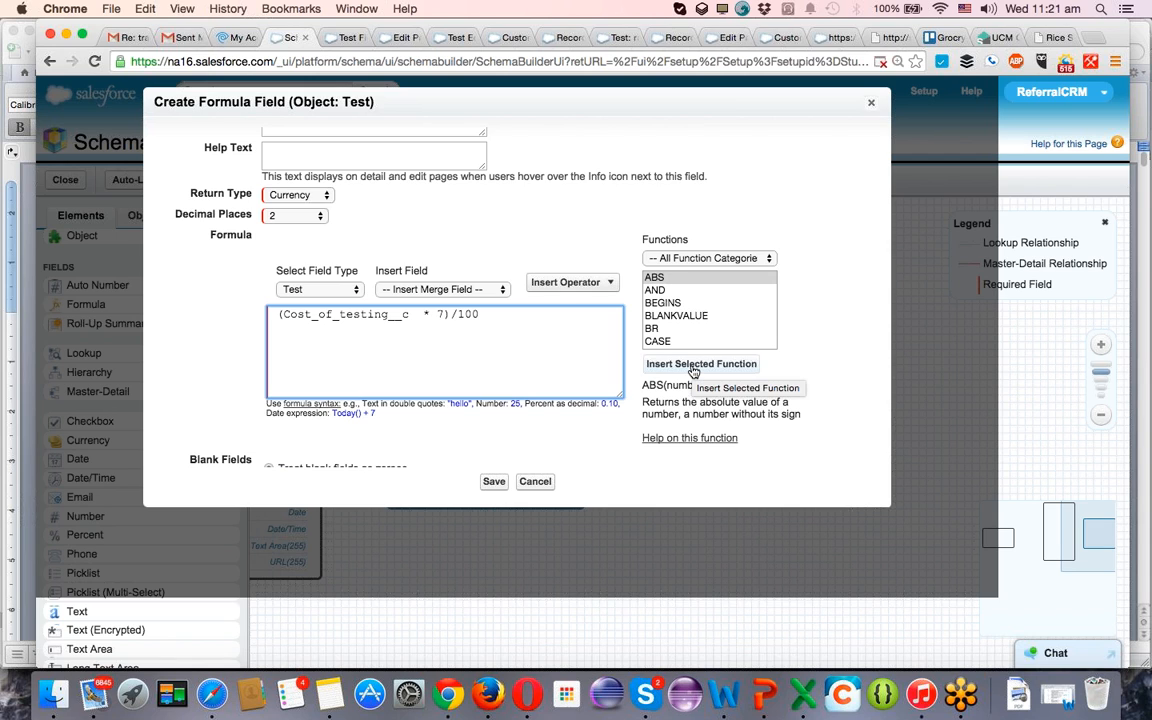
# Save the Tax on Testing formula field with blank fields treated as zeroes.
pyautogui.scroll(-2, 511, 430)
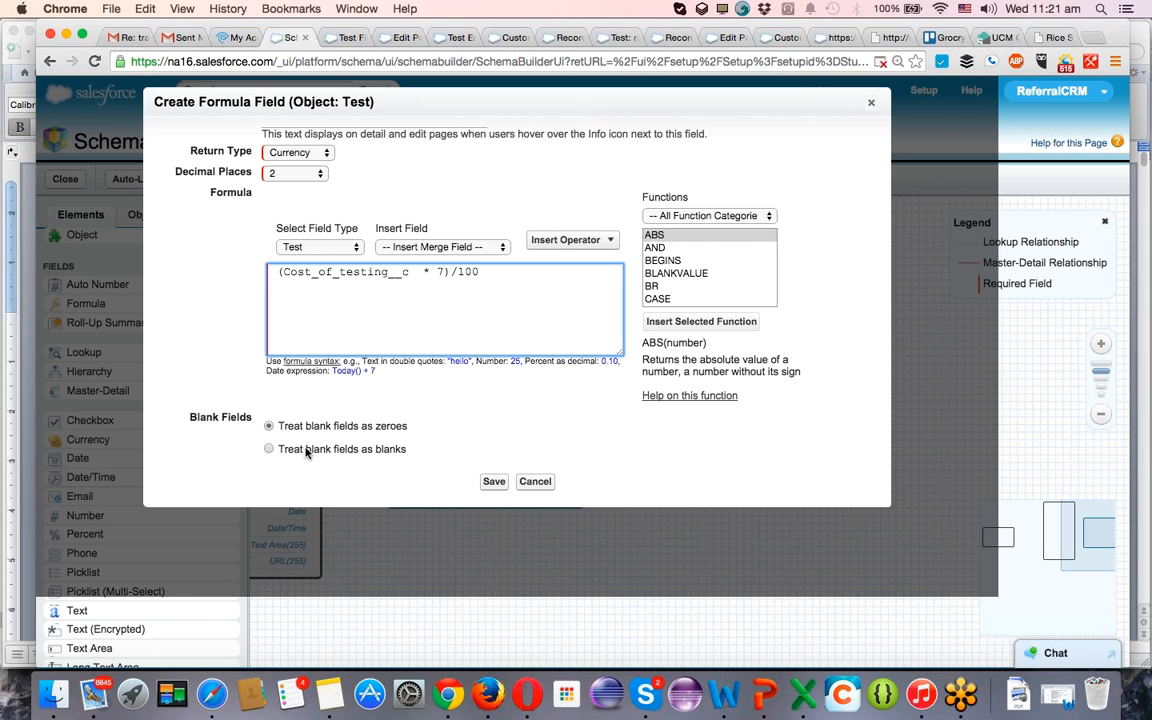
pyautogui.click(290, 452)
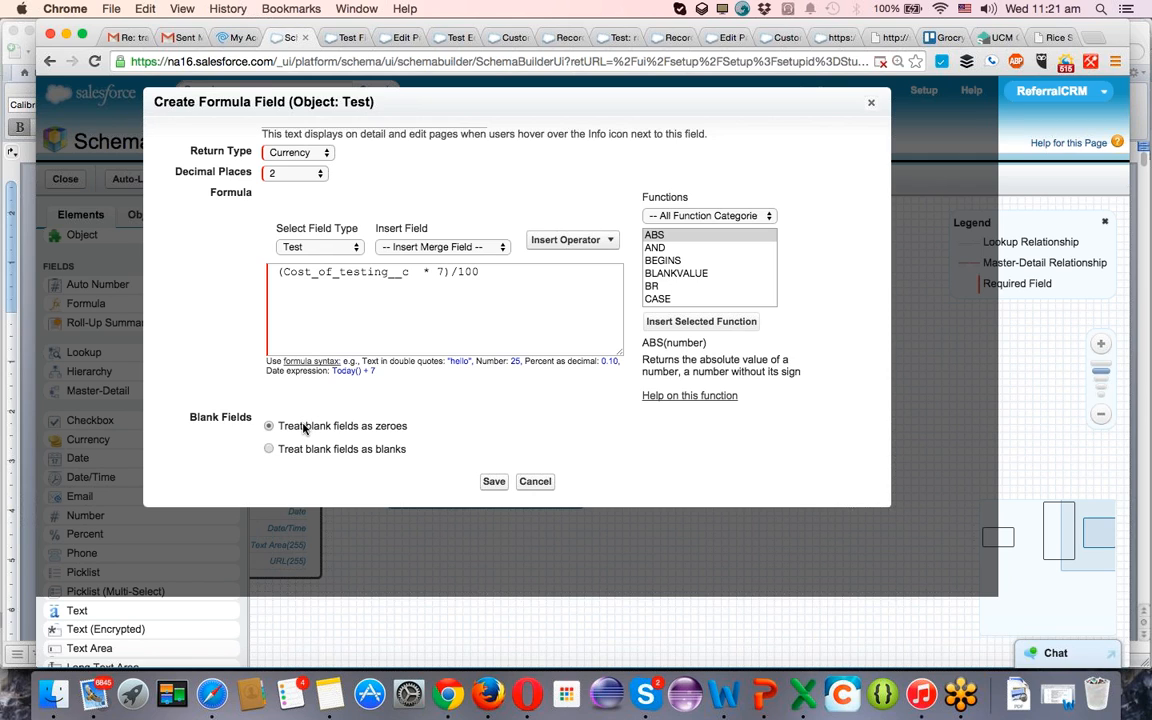
pyautogui.click(492, 482)
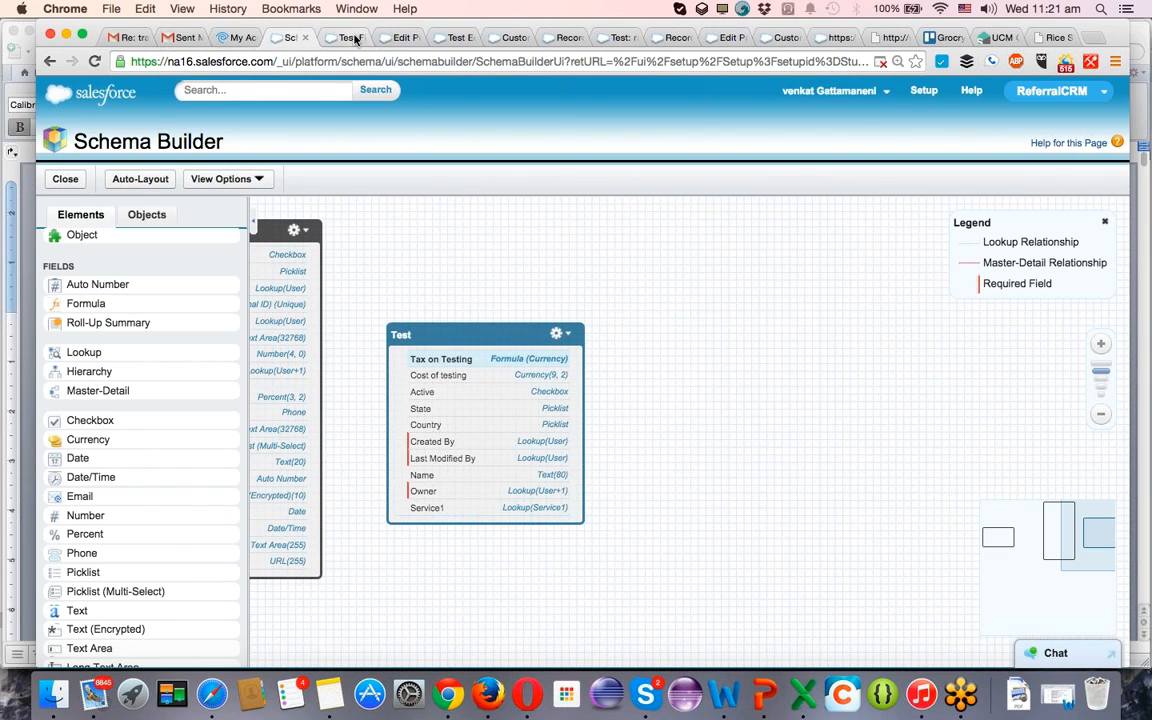
# Open the Test object's Automation Testing, Manual Testing, Performance Testing and Test Layout page layouts for editing, each in its own browser tab.
pyautogui.click(557, 333)
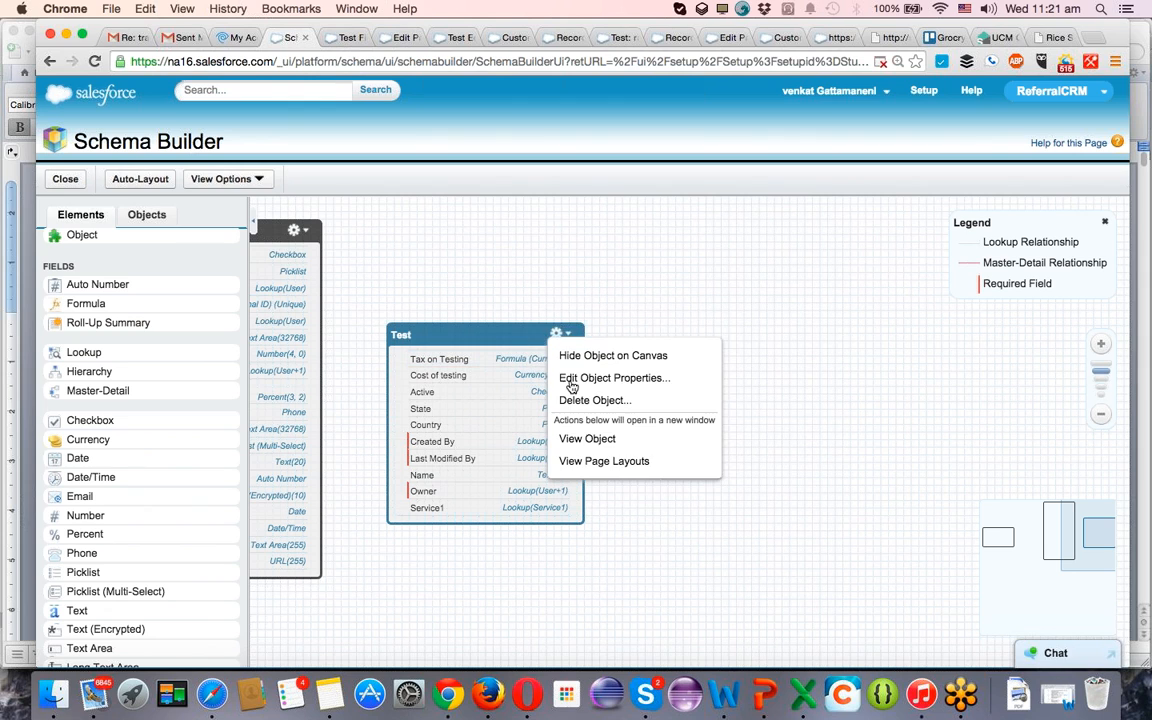
pyautogui.click(594, 466)
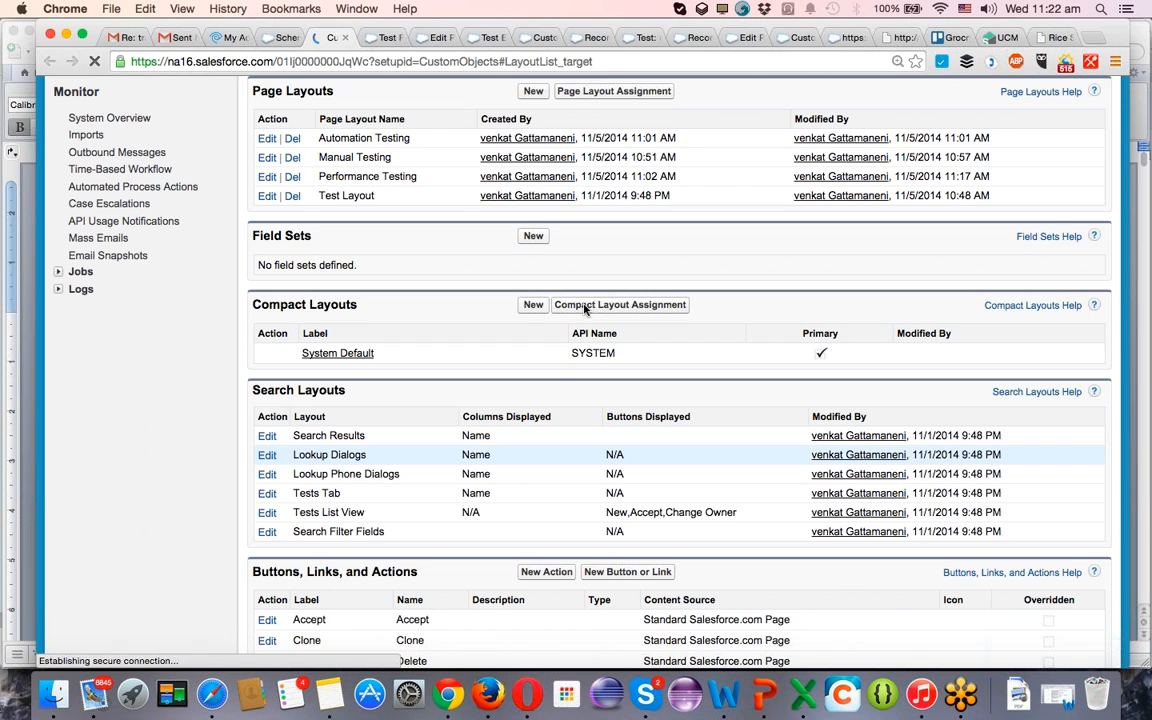
pyautogui.scroll(2, 434, 402)
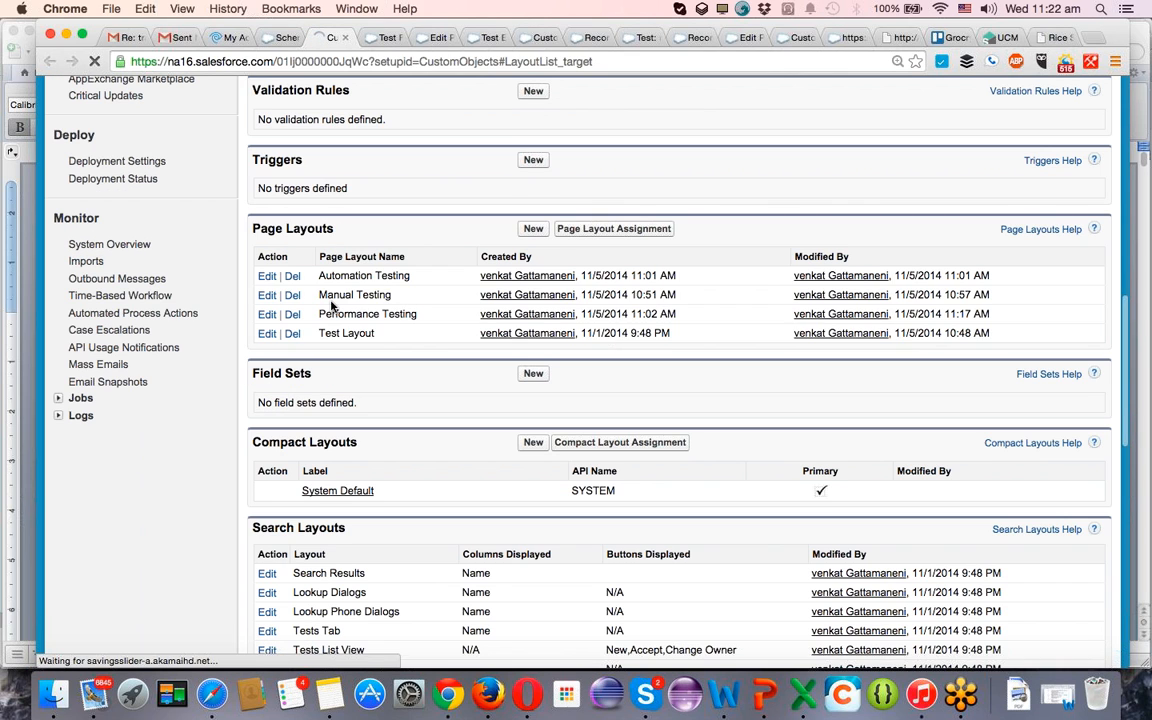
pyautogui.click(267, 277)
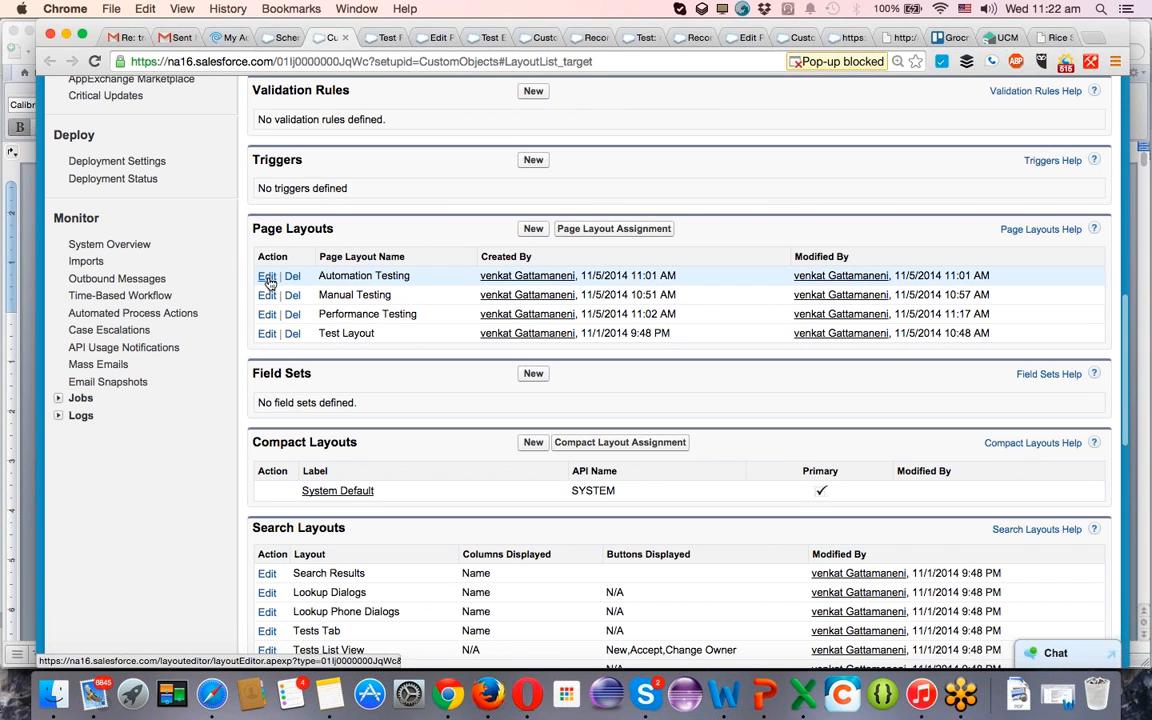
pyautogui.click(267, 296)
pyautogui.click(267, 315)
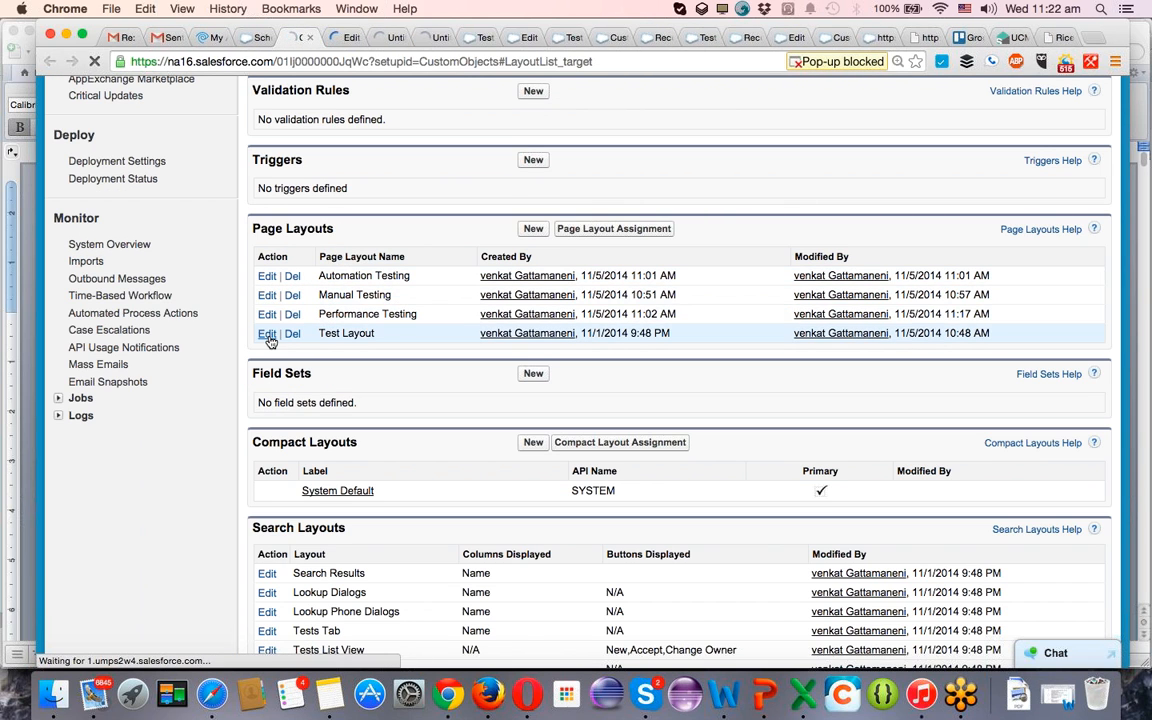
pyautogui.click(267, 334)
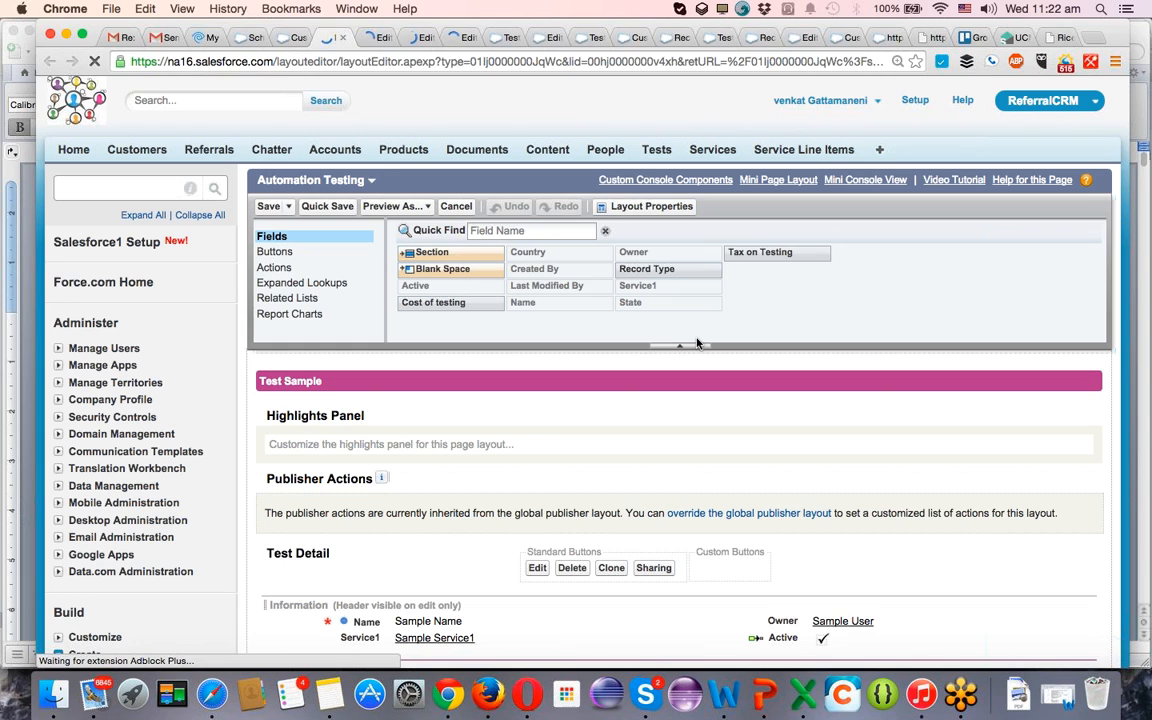
# Add Record Type, Cost of testing and Tax on Testing below Service1 in the Automation Testing layout's Information section, and quick-save it.
pyautogui.scroll(-4, 510, 450)
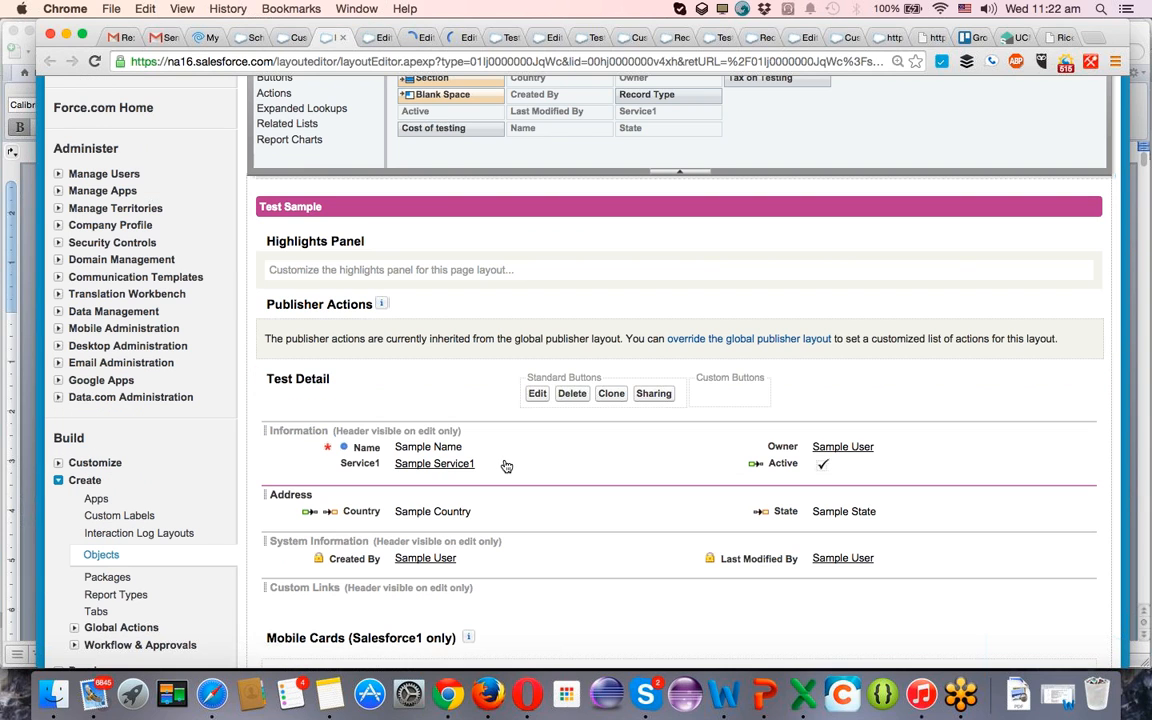
pyautogui.scroll(-2, 506, 464)
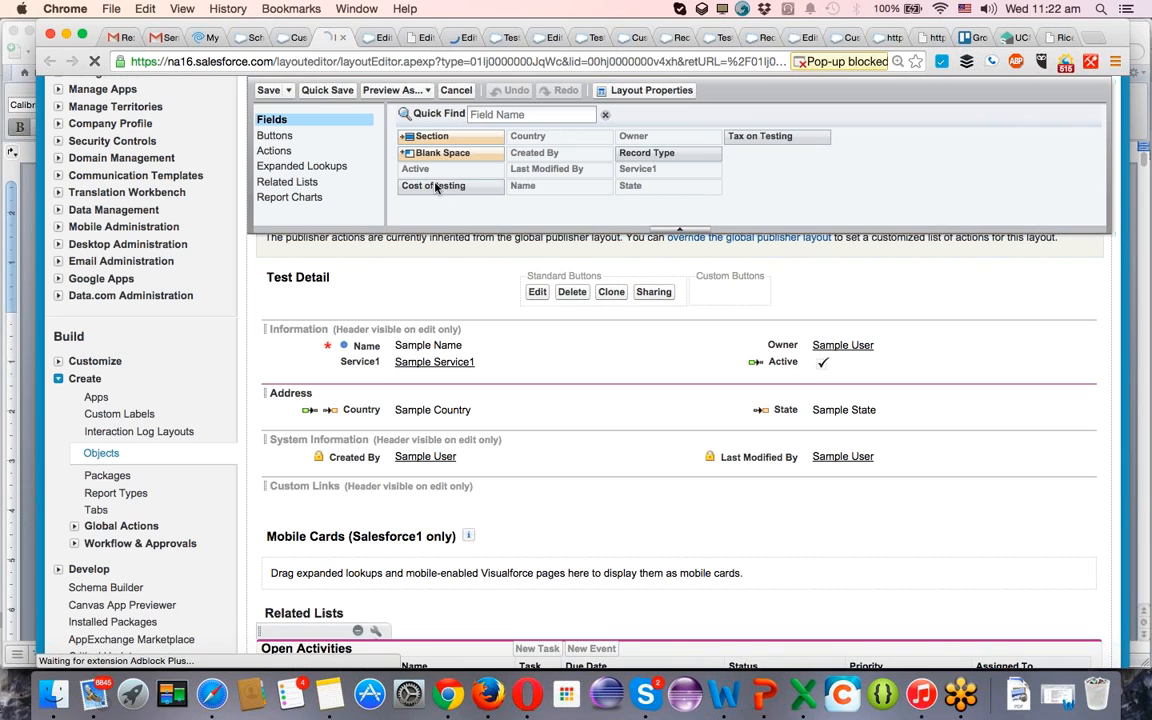
pyautogui.moveTo(437, 187); pyautogui.dragTo(389, 372)
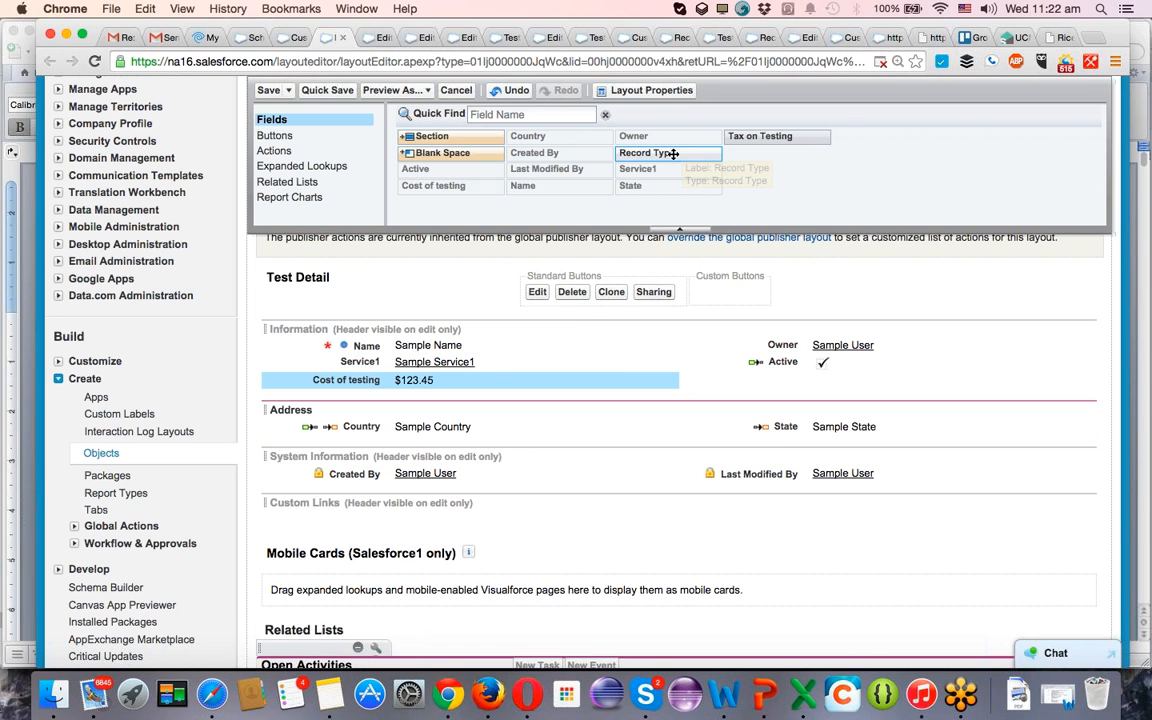
pyautogui.moveTo(673, 153); pyautogui.dragTo(487, 372)
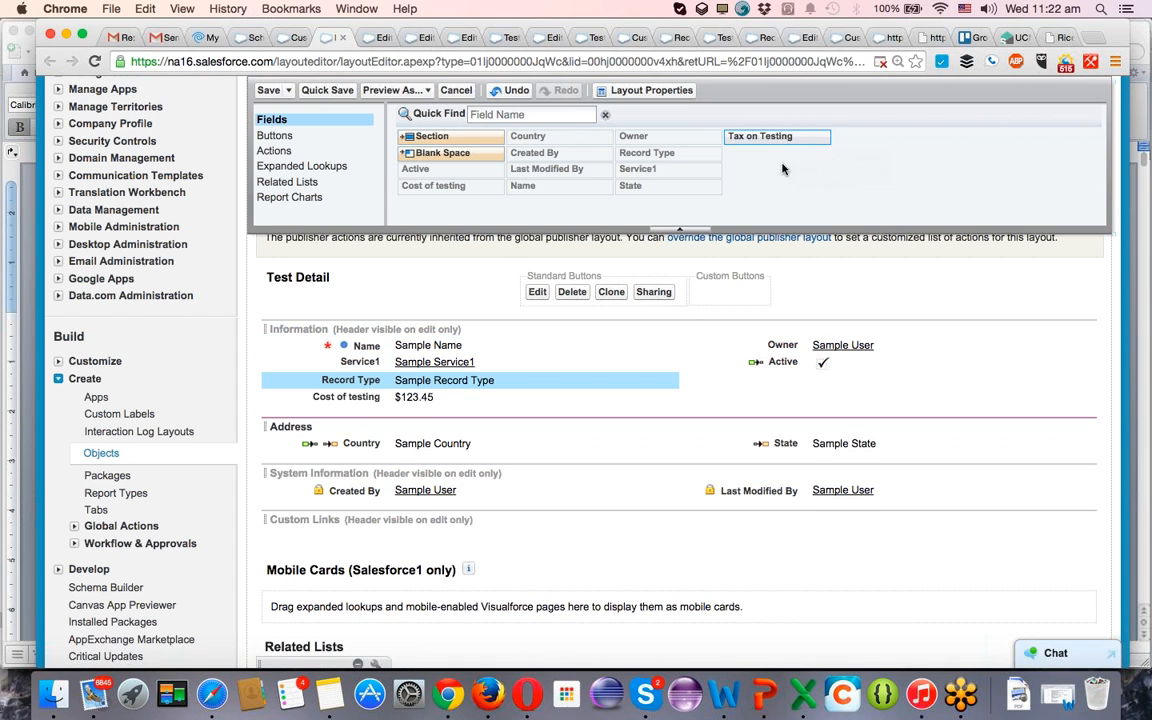
pyautogui.moveTo(795, 136)
pyautogui.mouseDown()
pyautogui.moveTo(791, 332)
pyautogui.moveTo(681, 391)
pyautogui.moveTo(694, 391)
pyautogui.moveTo(621, 405)
pyautogui.moveTo(613, 396)
pyautogui.mouseUp()
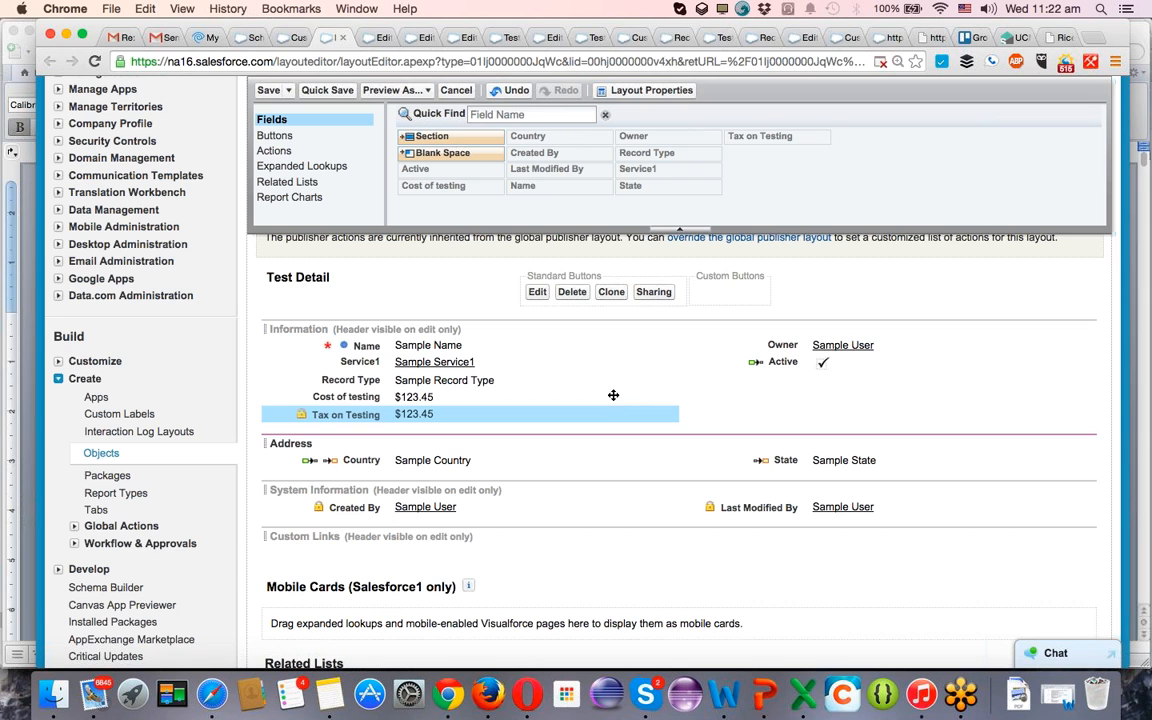
pyautogui.click(318, 90)
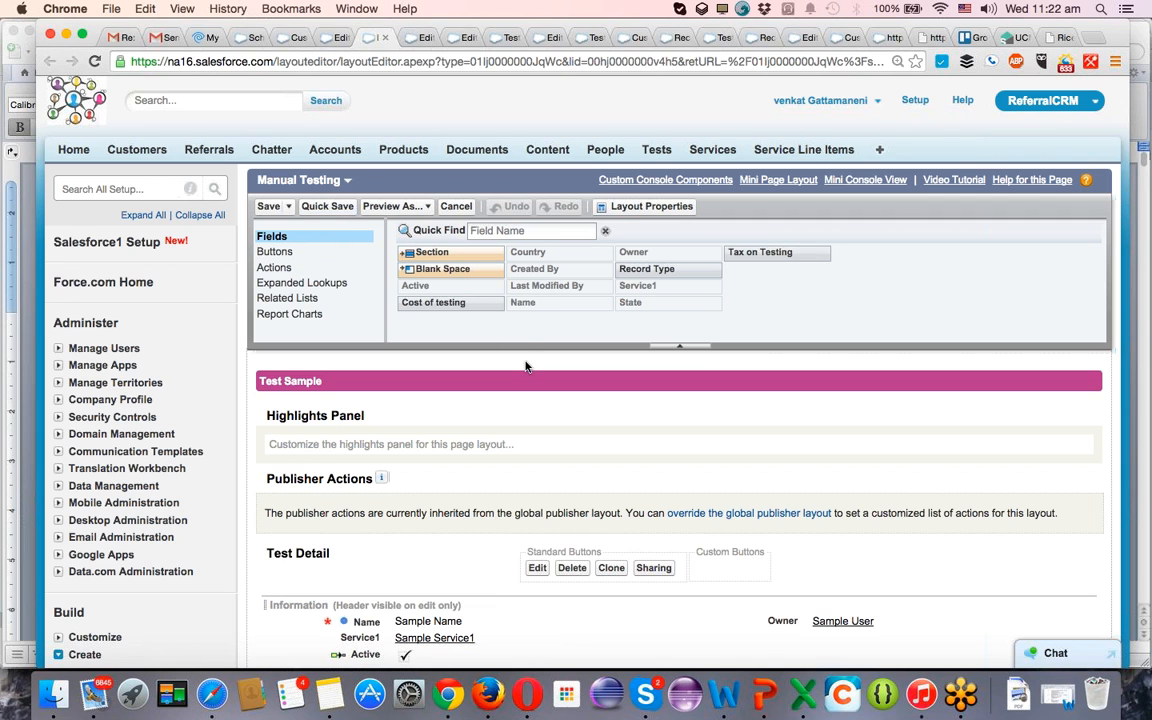
# In the Manual Testing layout, place Record Type below Name and Cost of testing and Tax on Testing below Active, and quick-save it.
pyautogui.scroll(-3, 526, 366)
pyautogui.scroll(3, 526, 366)
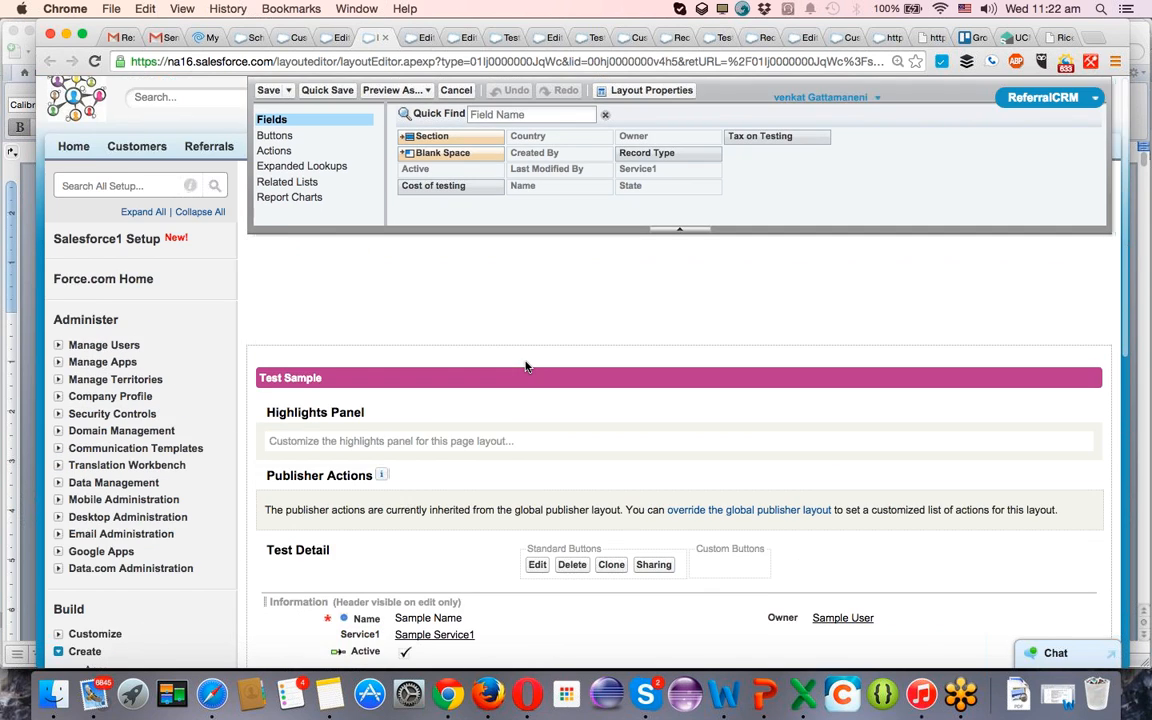
pyautogui.scroll(-5, 526, 366)
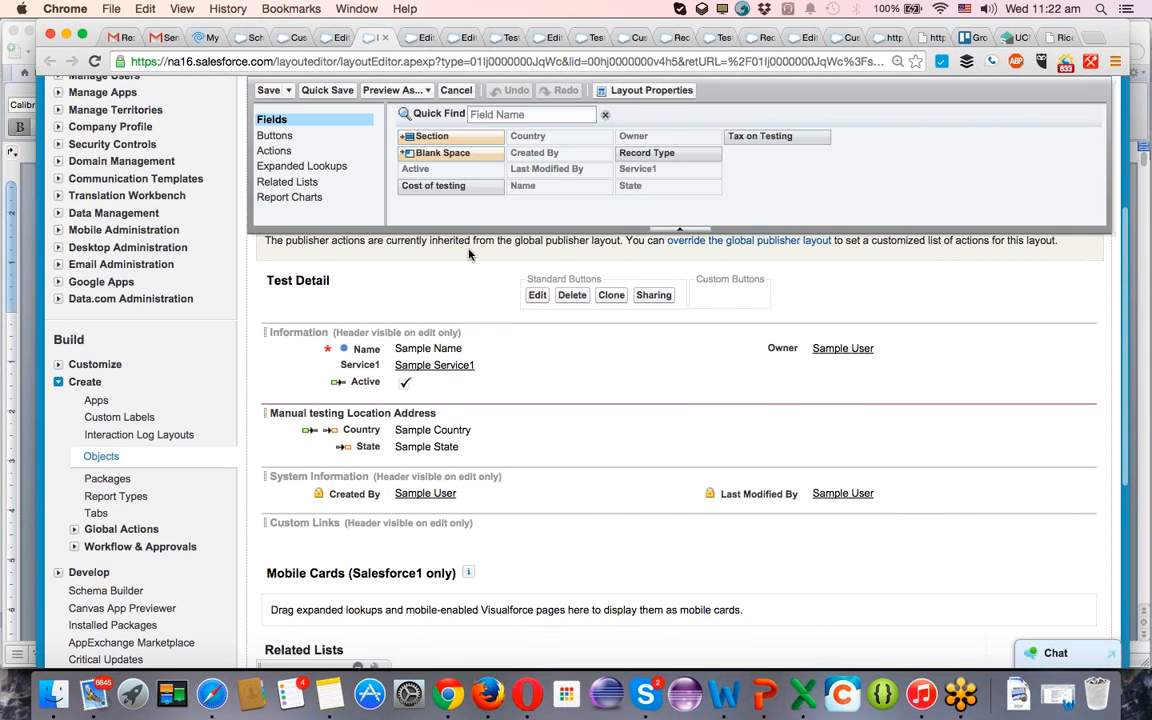
pyautogui.moveTo(444, 191); pyautogui.dragTo(401, 391)
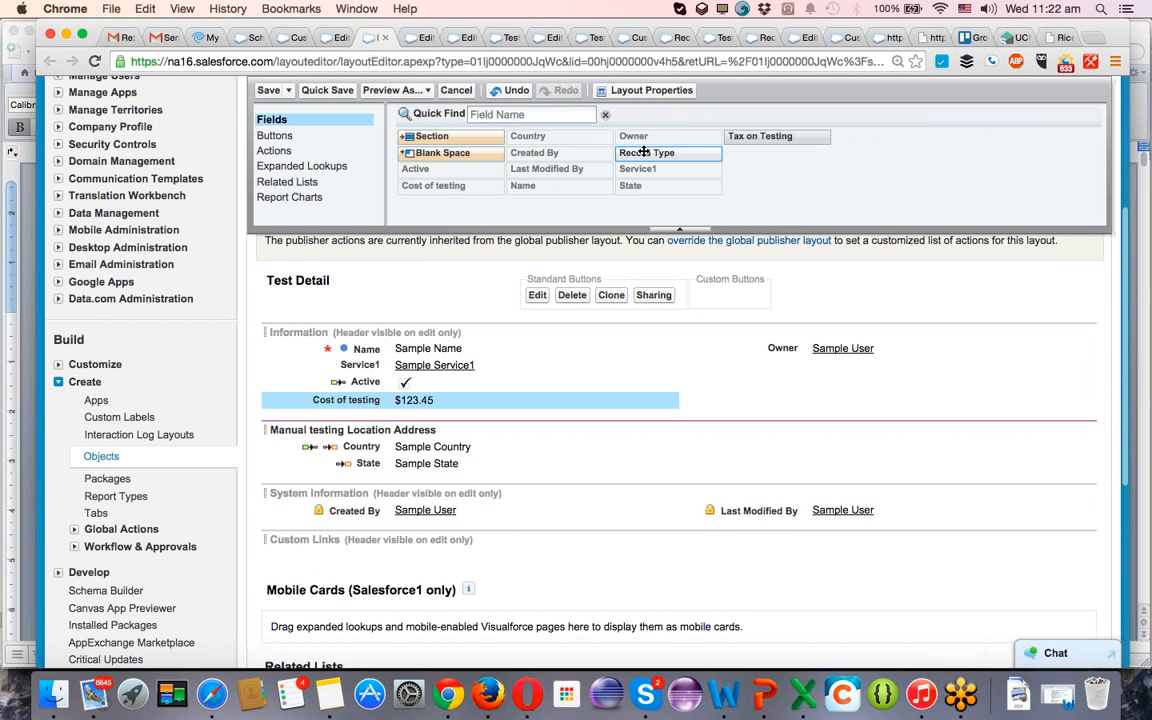
pyautogui.moveTo(636, 153); pyautogui.dragTo(418, 358)
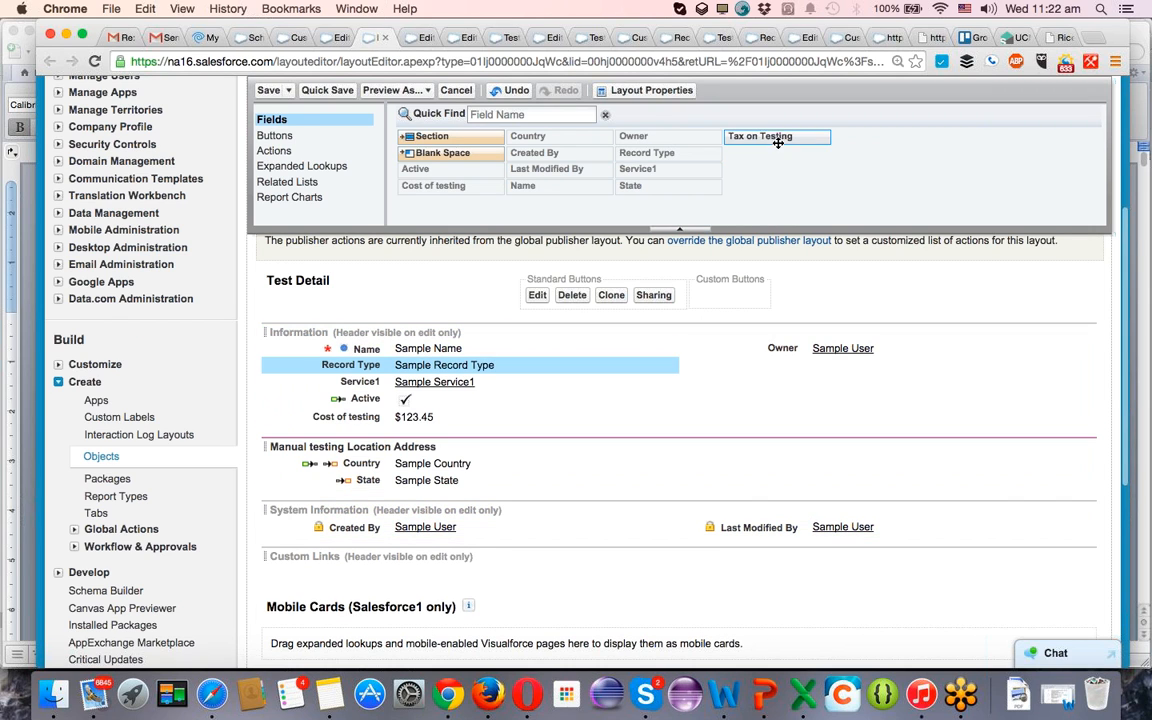
pyautogui.moveTo(776, 135); pyautogui.dragTo(437, 434)
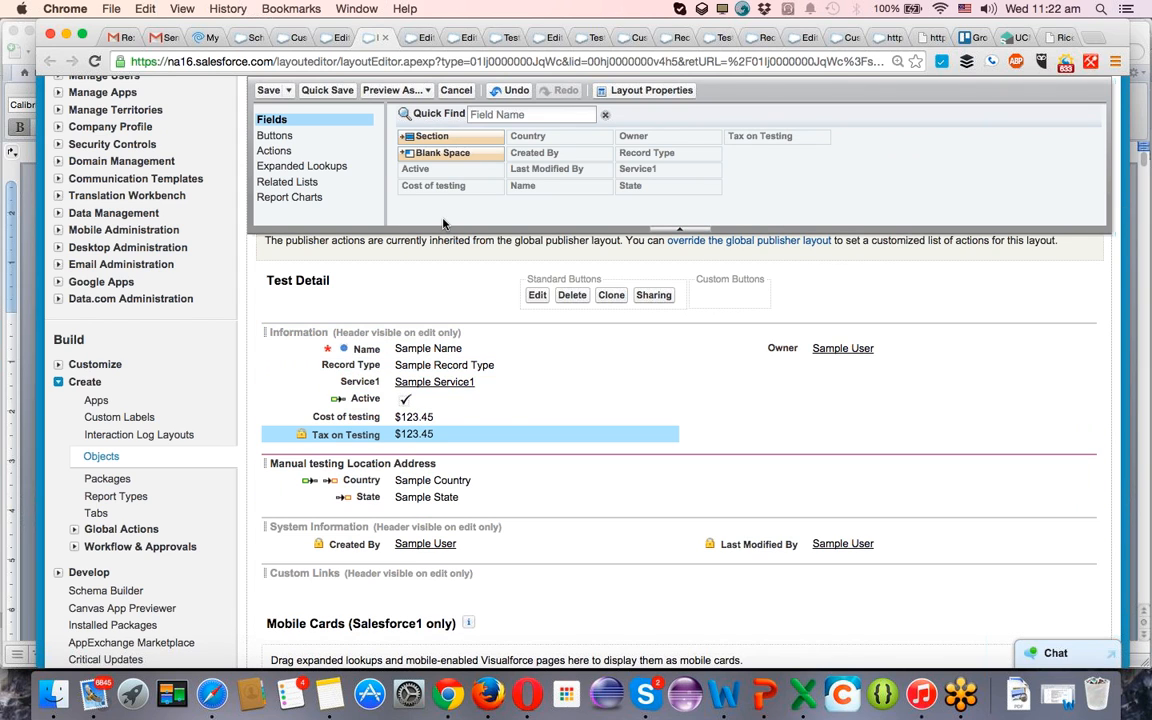
pyautogui.click(326, 91)
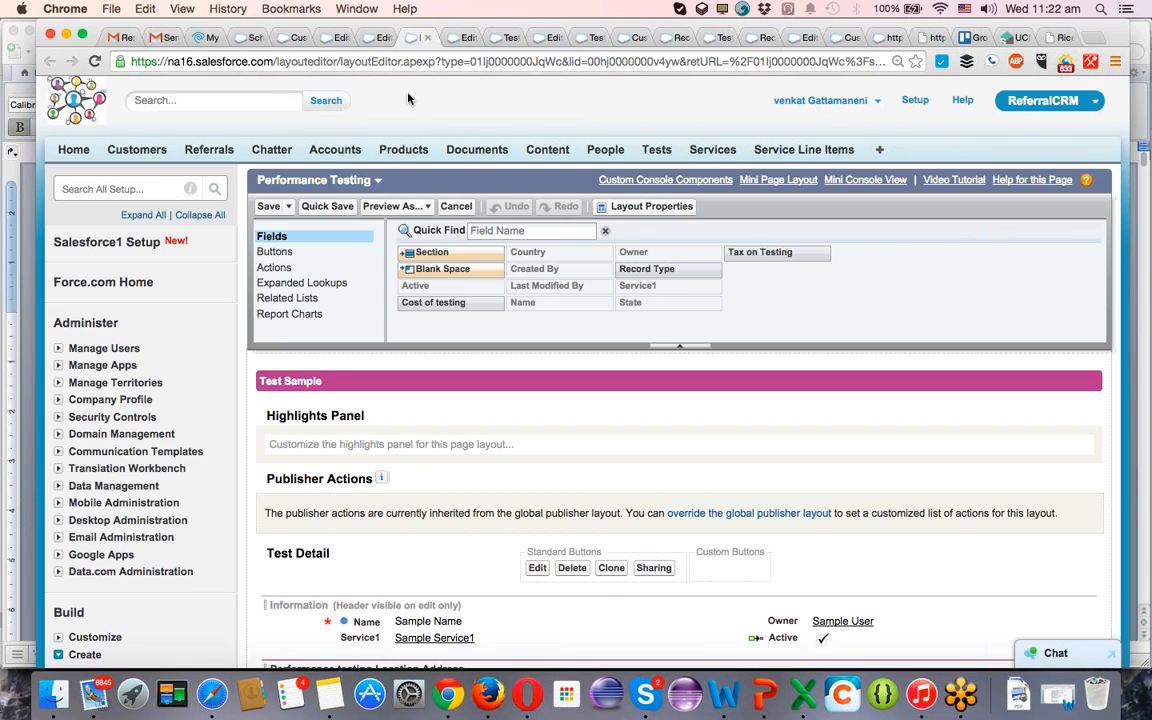
# Add Cost of testing, Record Type and Tax on Testing below Service1 in the Performance Testing layout's Information section, and quick-save it.
pyautogui.scroll(-5, 470, 280)
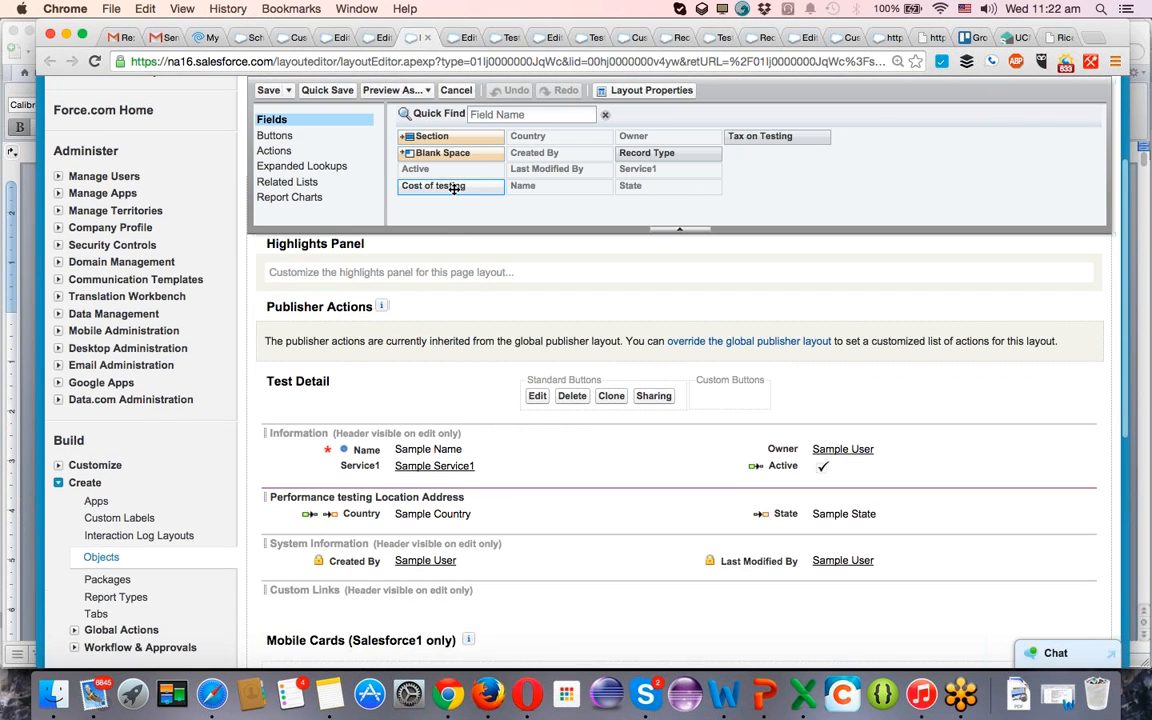
pyautogui.moveTo(435, 186); pyautogui.dragTo(390, 477)
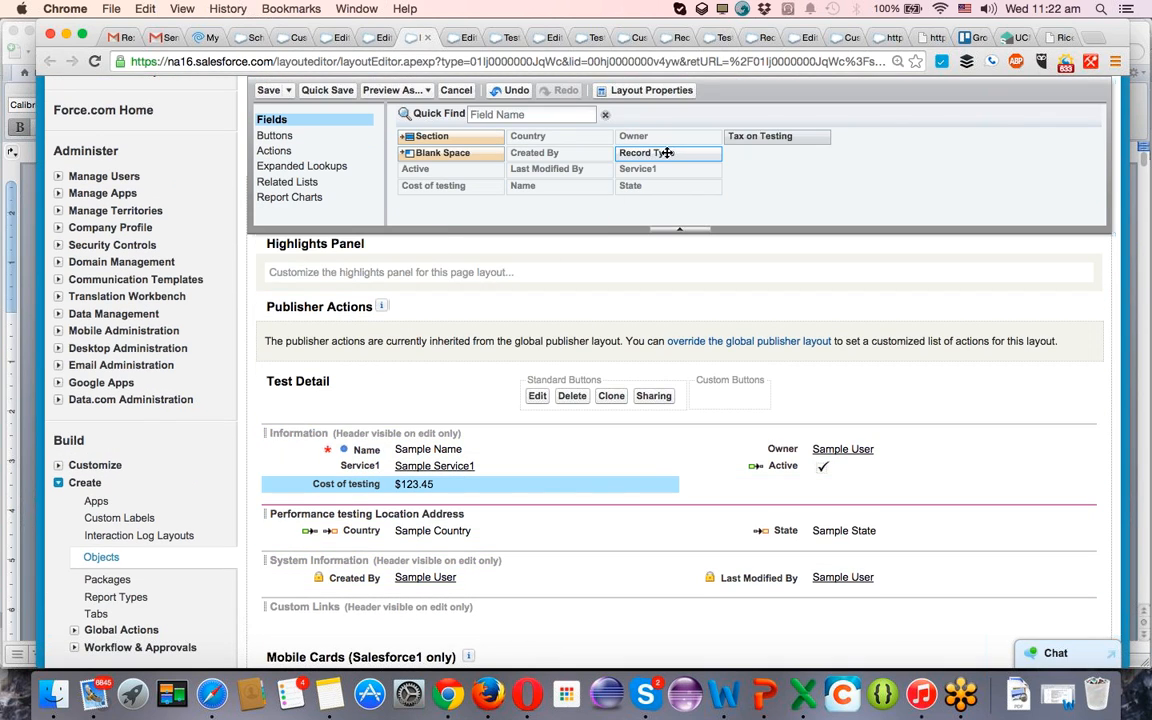
pyautogui.moveTo(664, 160); pyautogui.dragTo(388, 502)
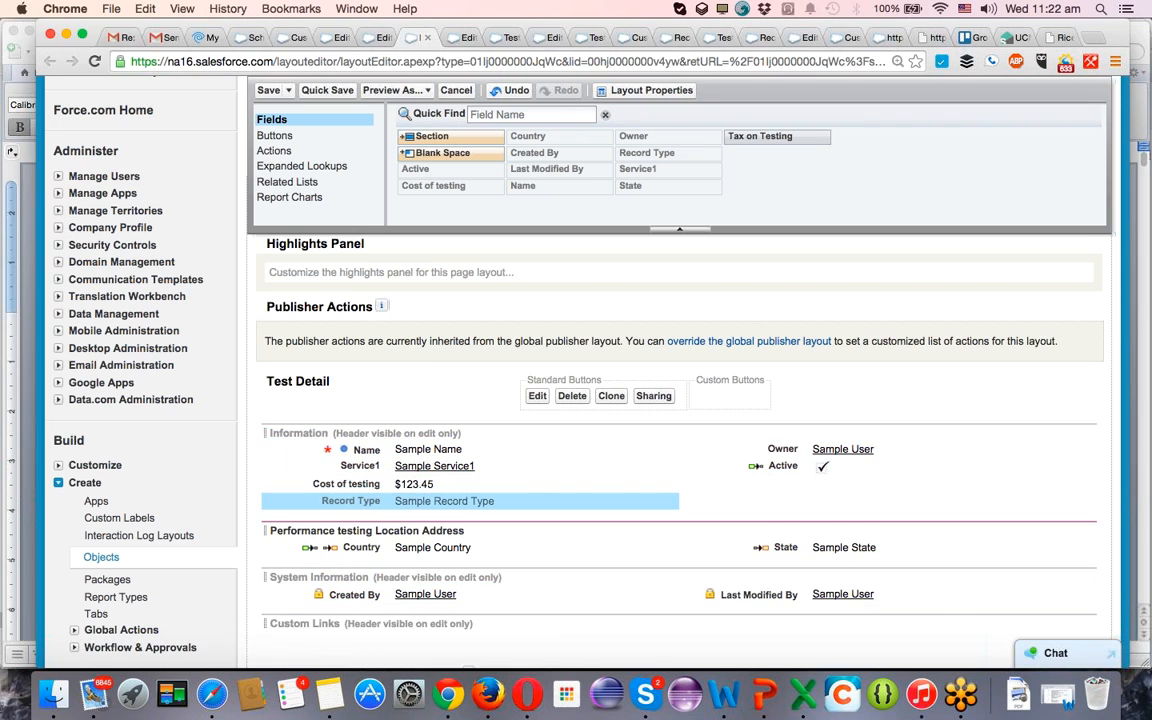
pyautogui.moveTo(810, 136); pyautogui.dragTo(392, 518)
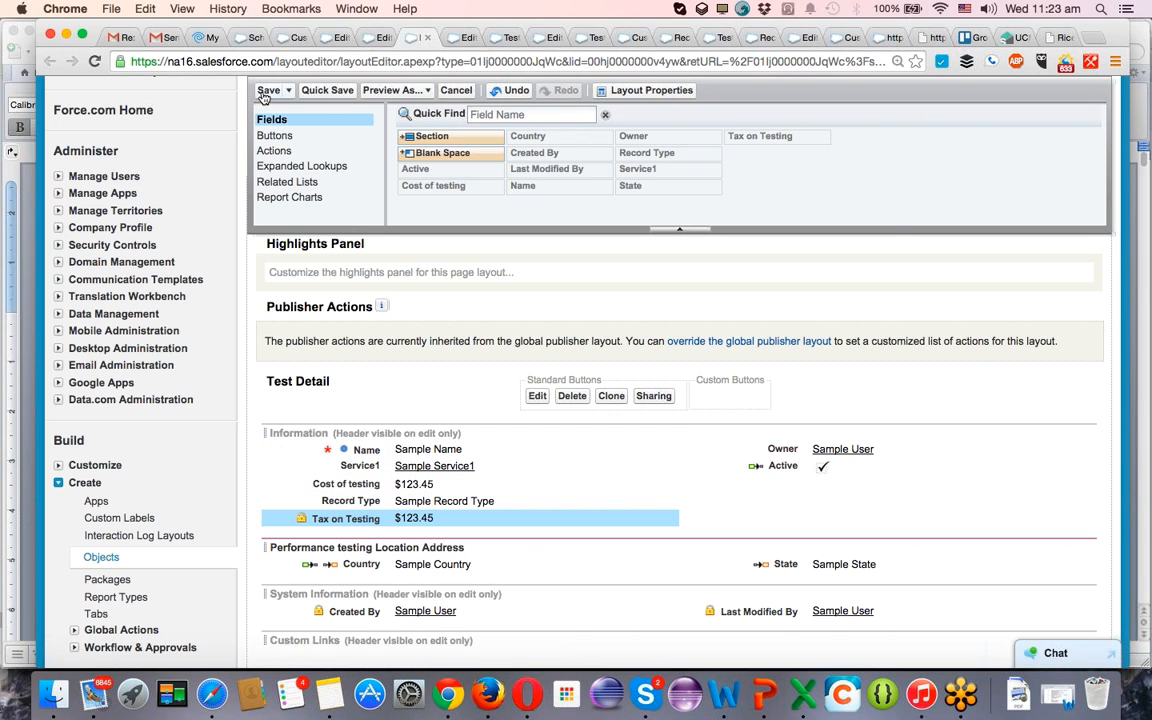
pyautogui.click(325, 92)
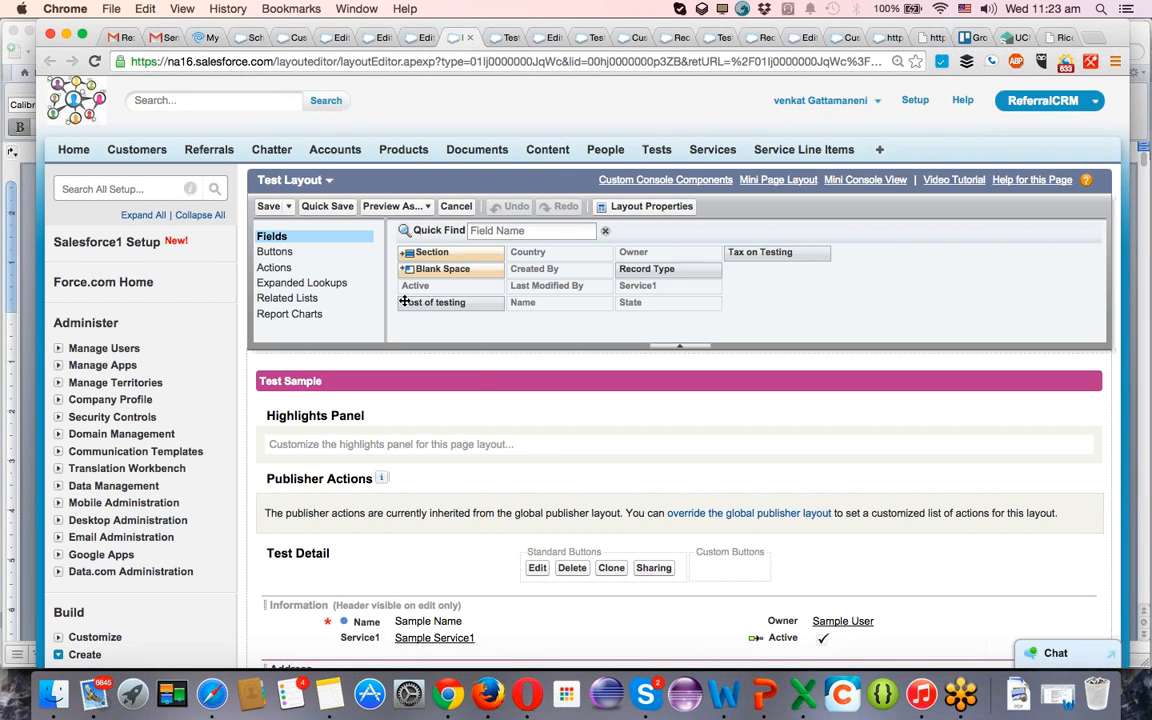
# Add Record Type, Cost of testing and Tax on Testing below Service1 in Test Layout's Information section, and save the layout.
pyautogui.scroll(-5, 489, 393)
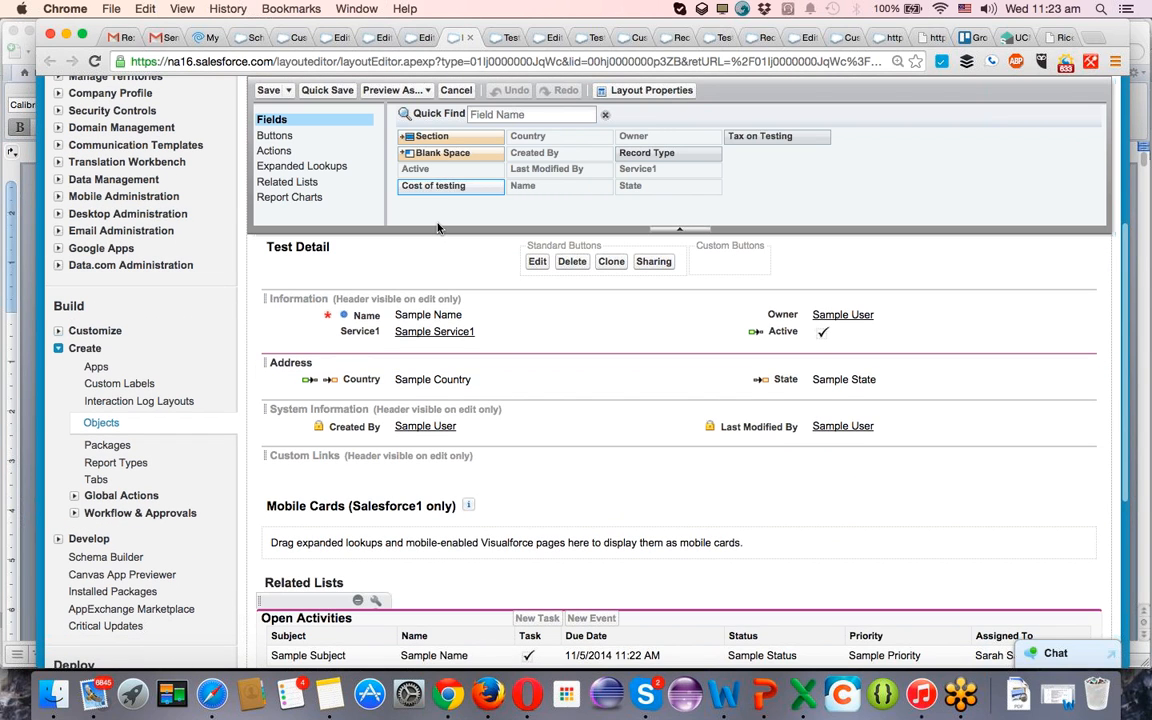
pyautogui.moveTo(437, 228); pyautogui.dragTo(381, 350)
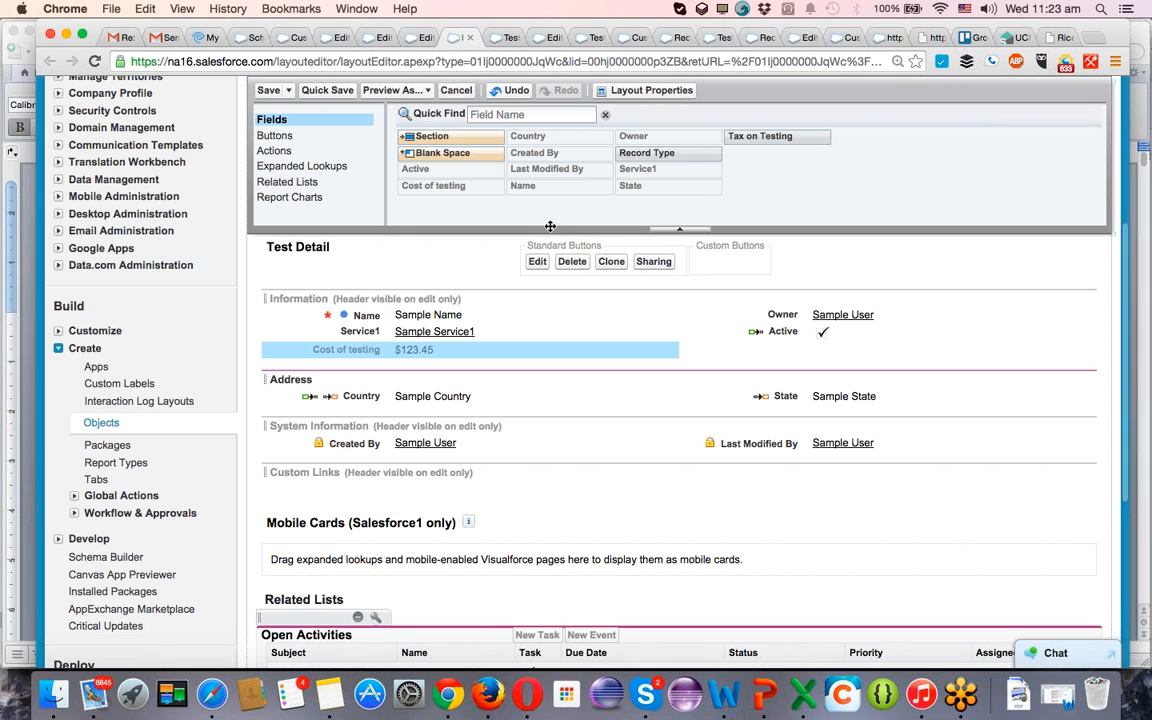
pyautogui.moveTo(646, 152); pyautogui.dragTo(440, 350)
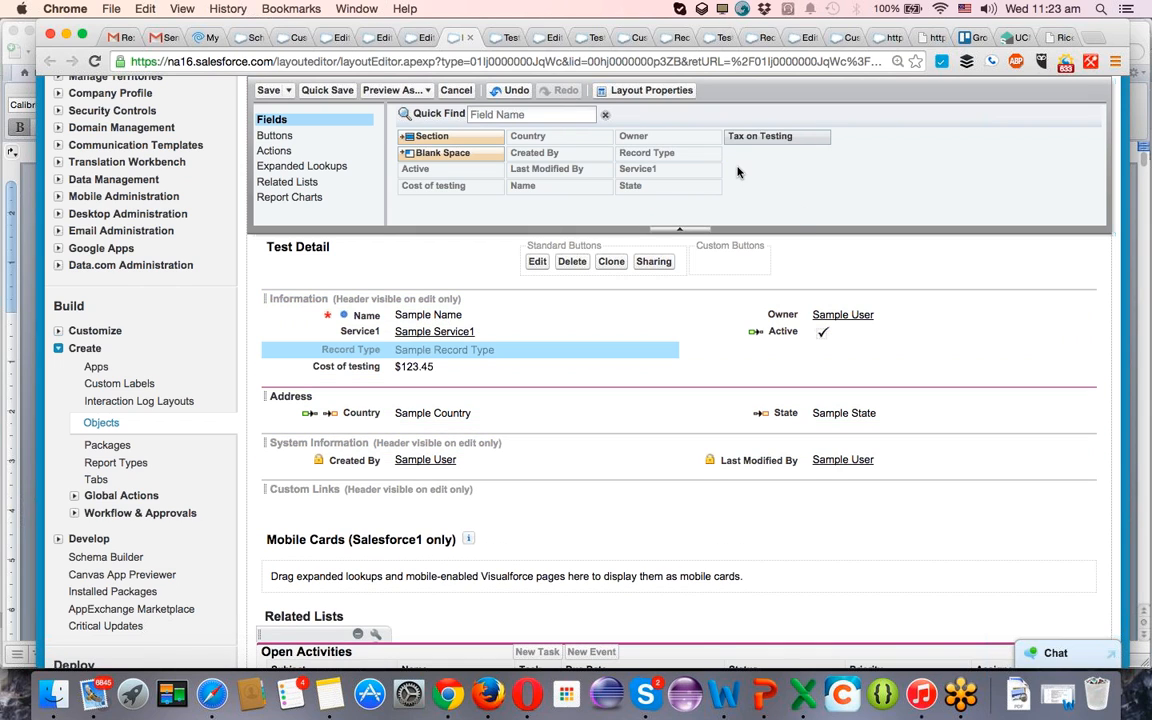
pyautogui.moveTo(805, 136); pyautogui.dragTo(424, 380)
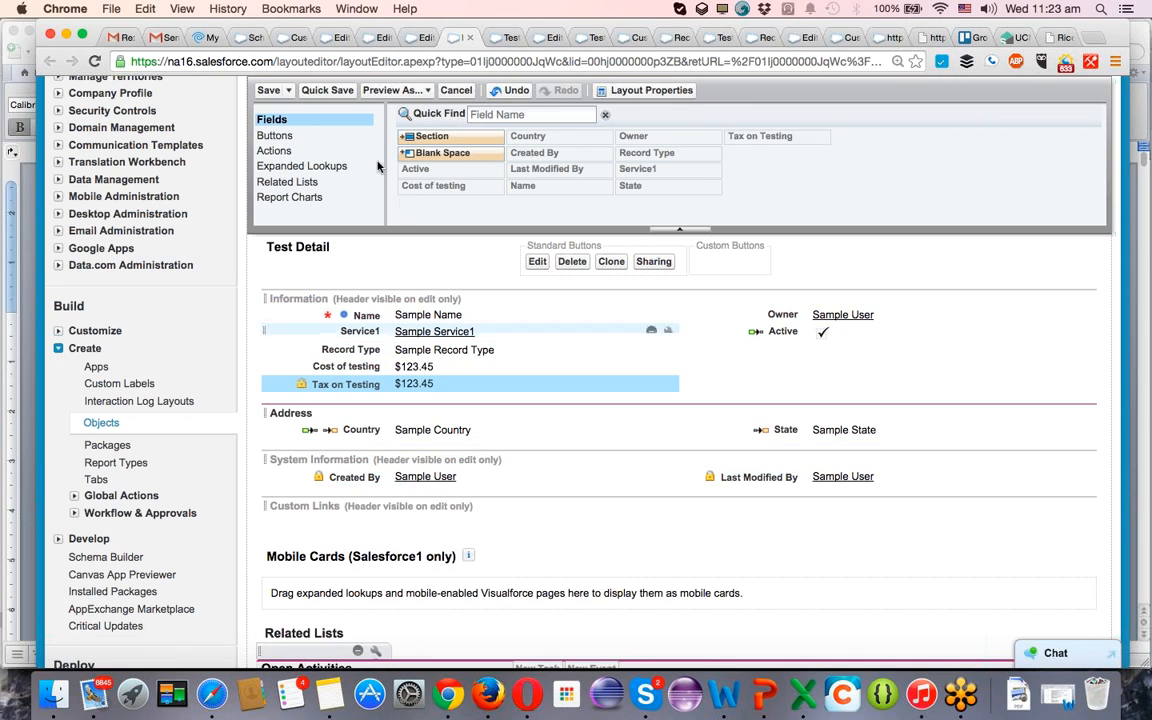
pyautogui.click(270, 92)
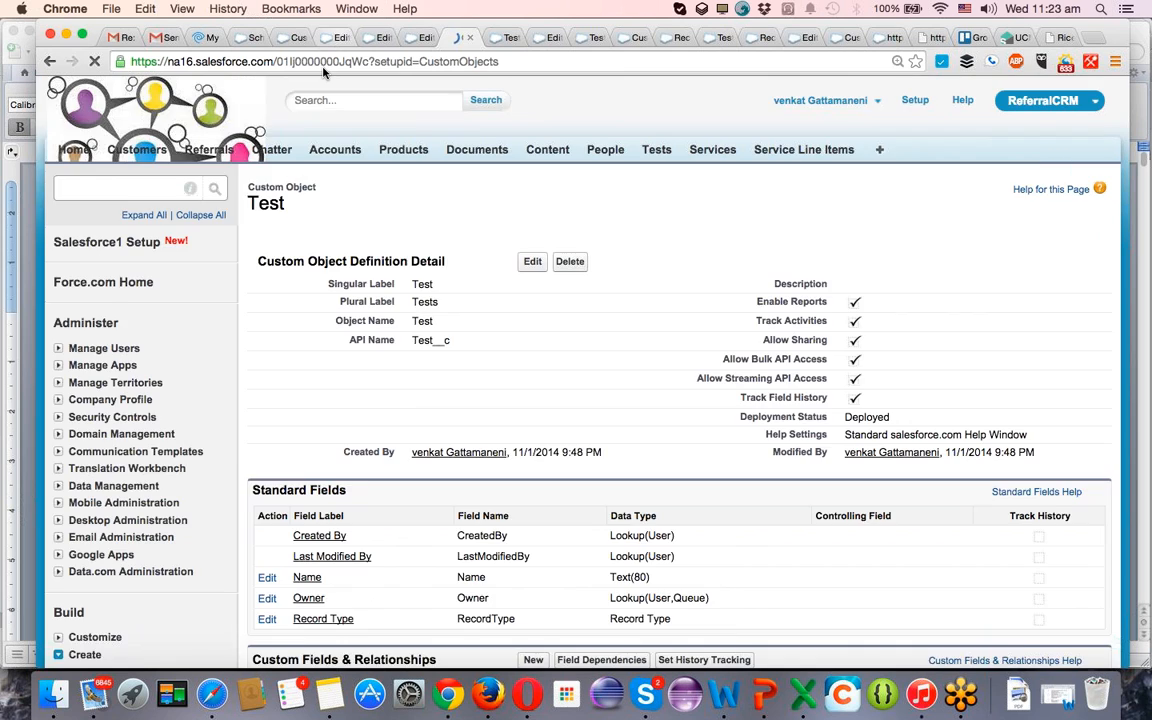
# Save and exit the Automation Testing, Manual Testing and Performance Testing layouts in their open tabs.
pyautogui.click(335, 38)
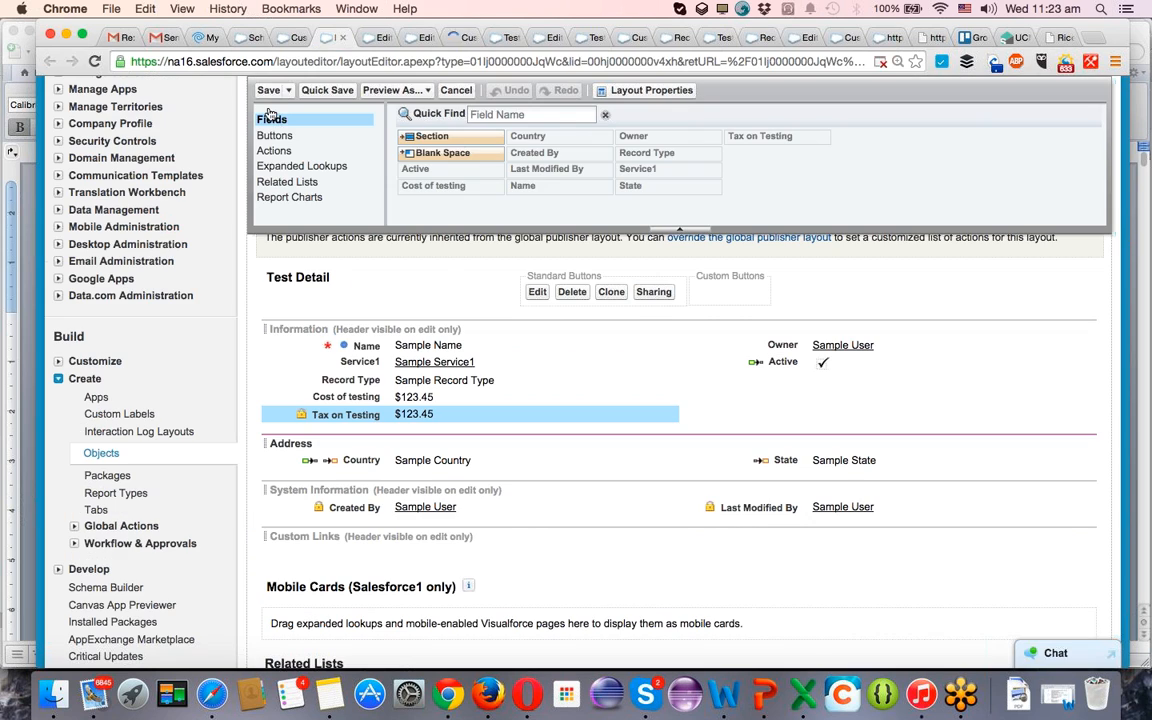
pyautogui.click(269, 91)
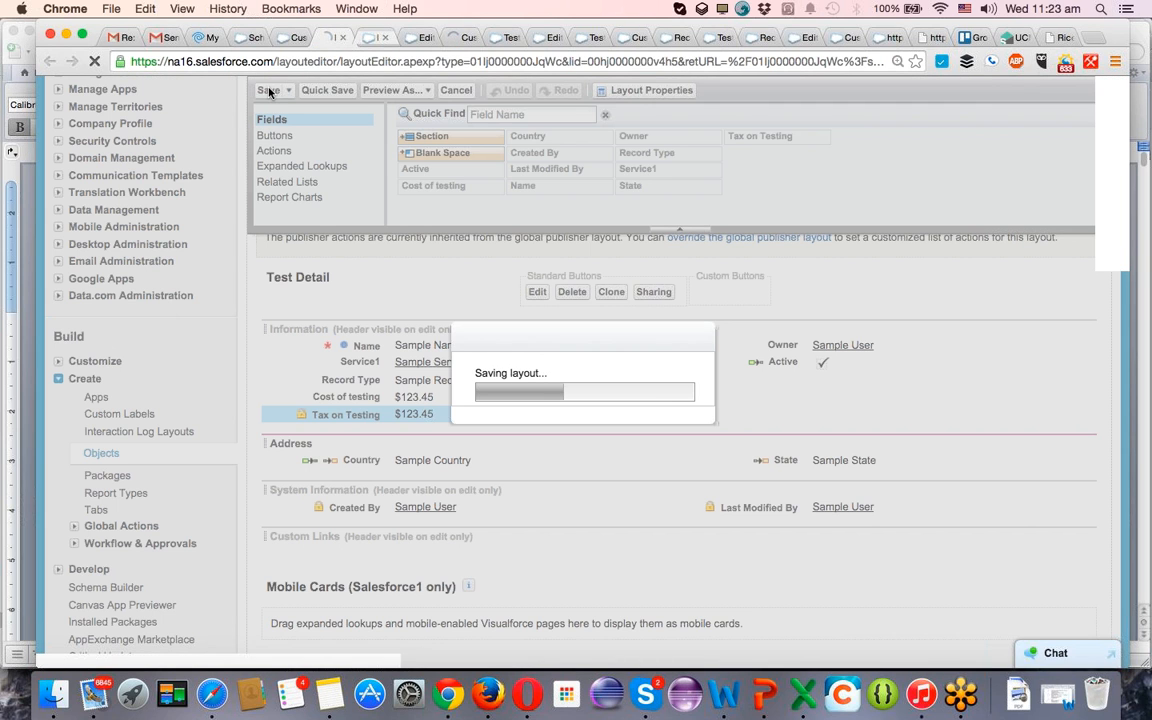
pyautogui.hotkey('ctrl', 'Tab')
pyautogui.click(270, 92)
pyautogui.hotkey('ctrl', 'Tab')
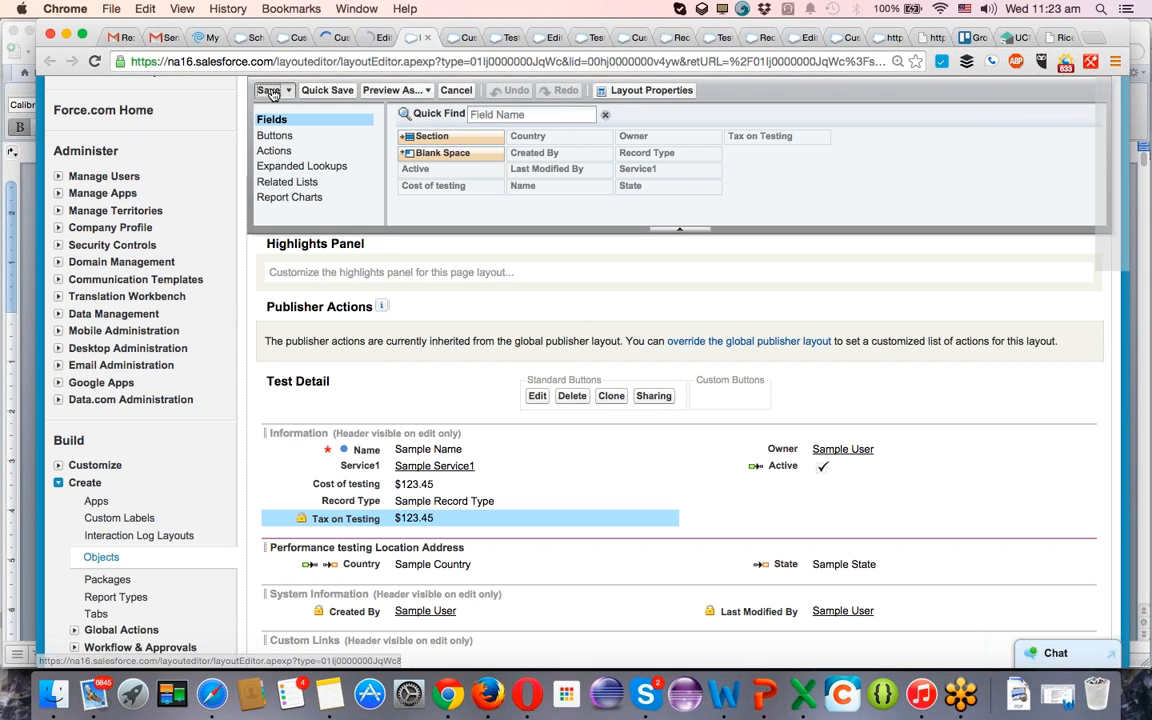
pyautogui.click(272, 92)
pyautogui.hotkey('ctrl', 'Tab')
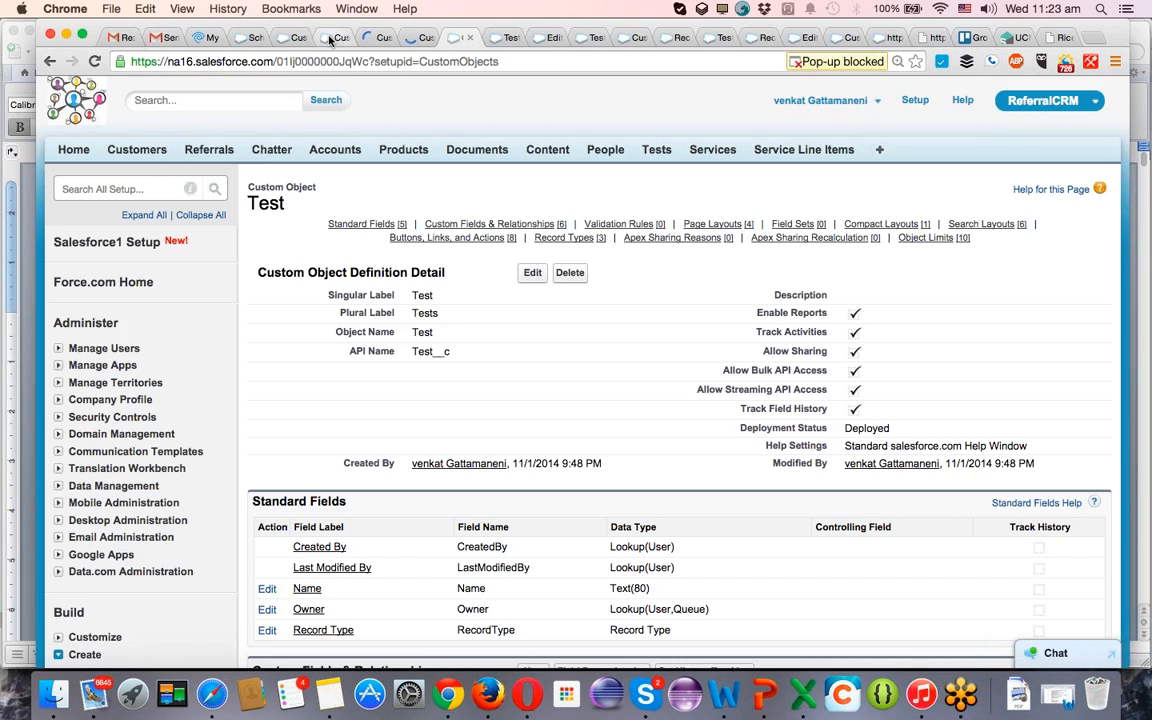
# Close the surplus Custom Object tabs for Test, keeping the one that lists its page layouts.
pyautogui.click(332, 39)
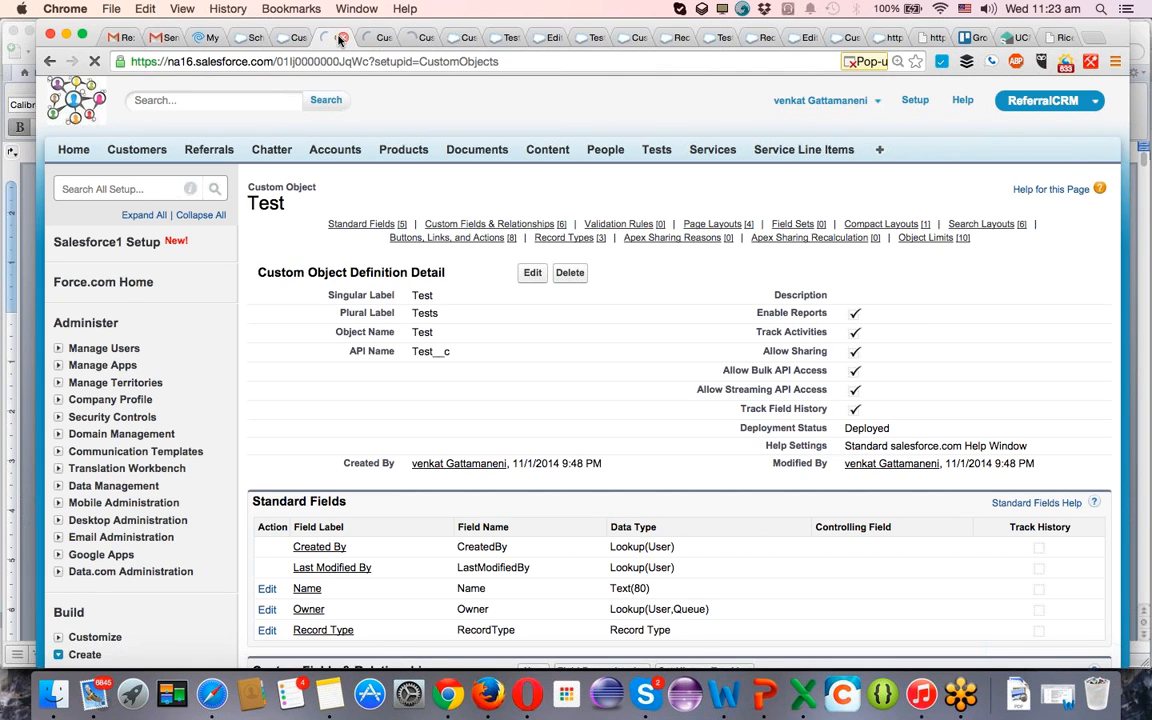
pyautogui.click(340, 38)
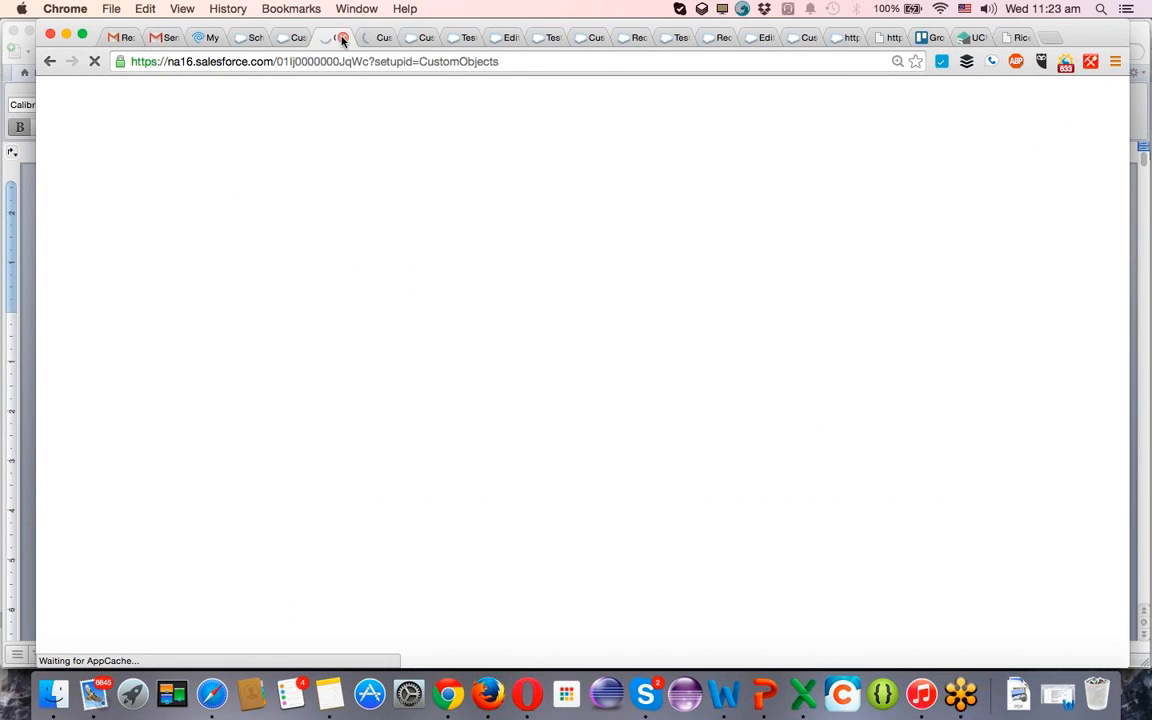
pyautogui.click(341, 38)
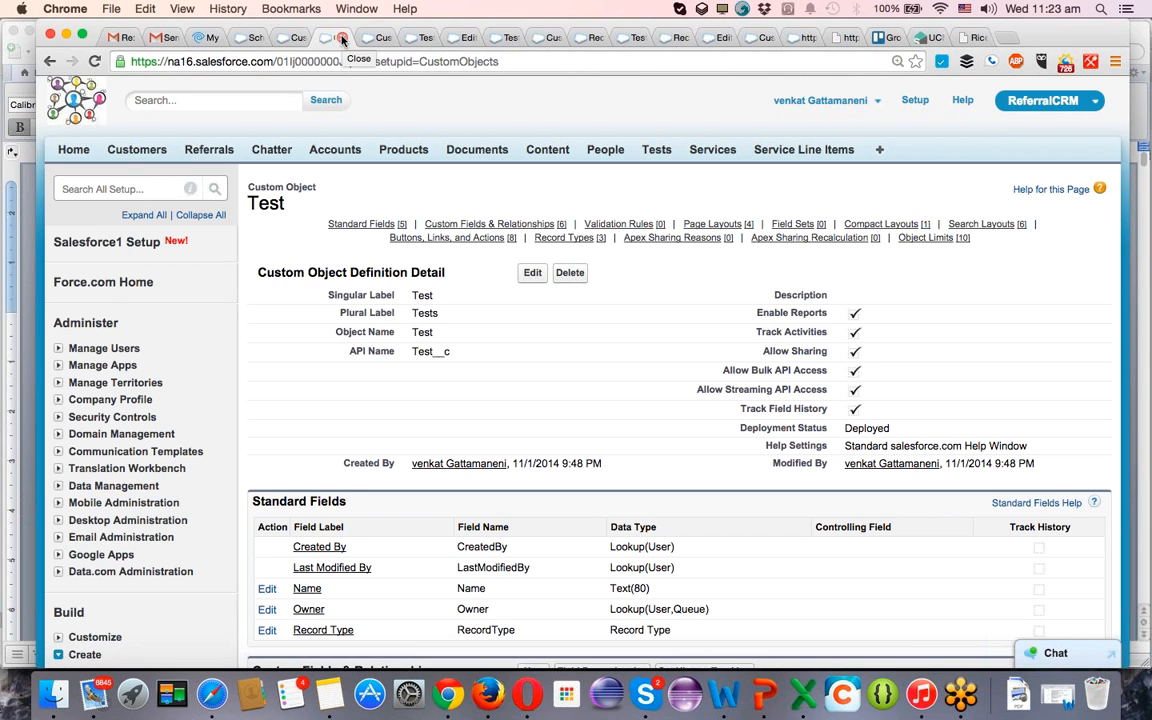
pyautogui.click(341, 38)
pyautogui.click(341, 38)
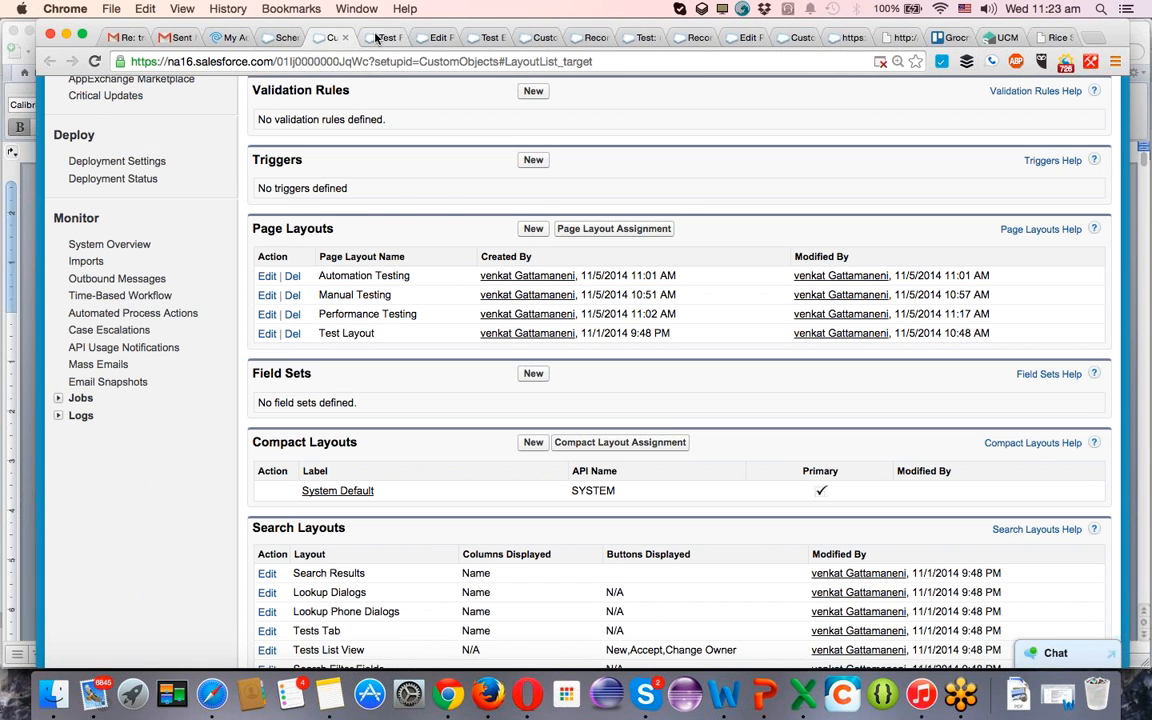
# In another open tab, start a new Test record with the Performance Testing record type.
pyautogui.click(376, 37)
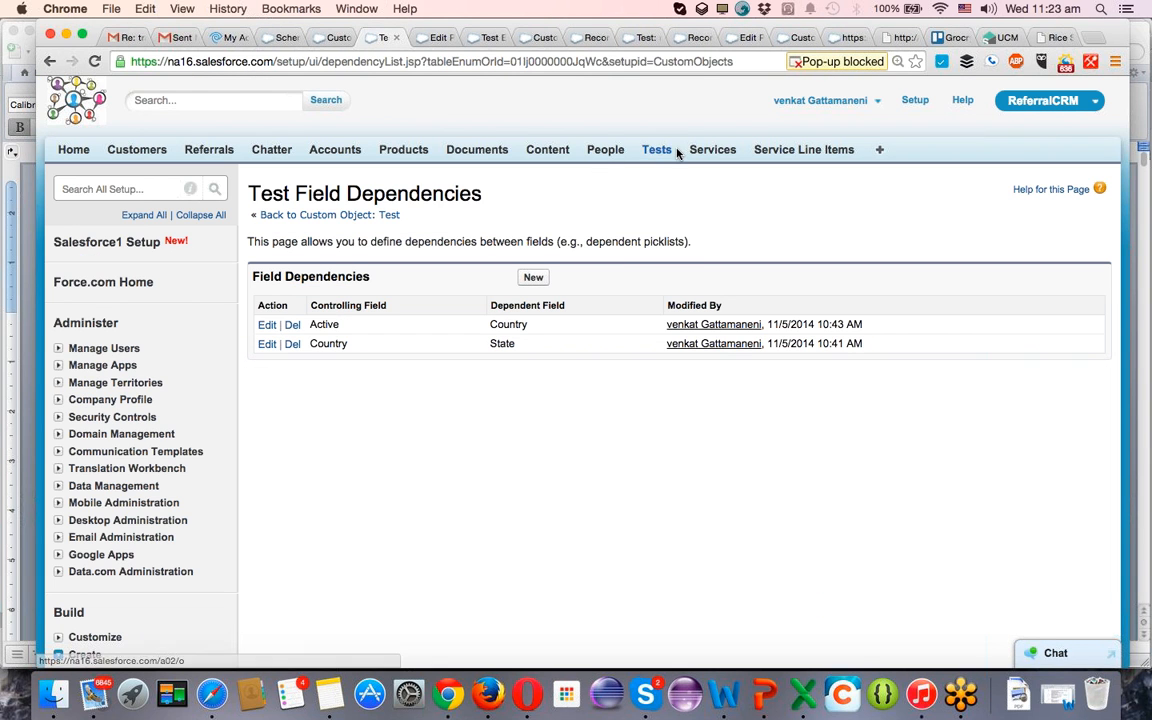
pyautogui.click(652, 158)
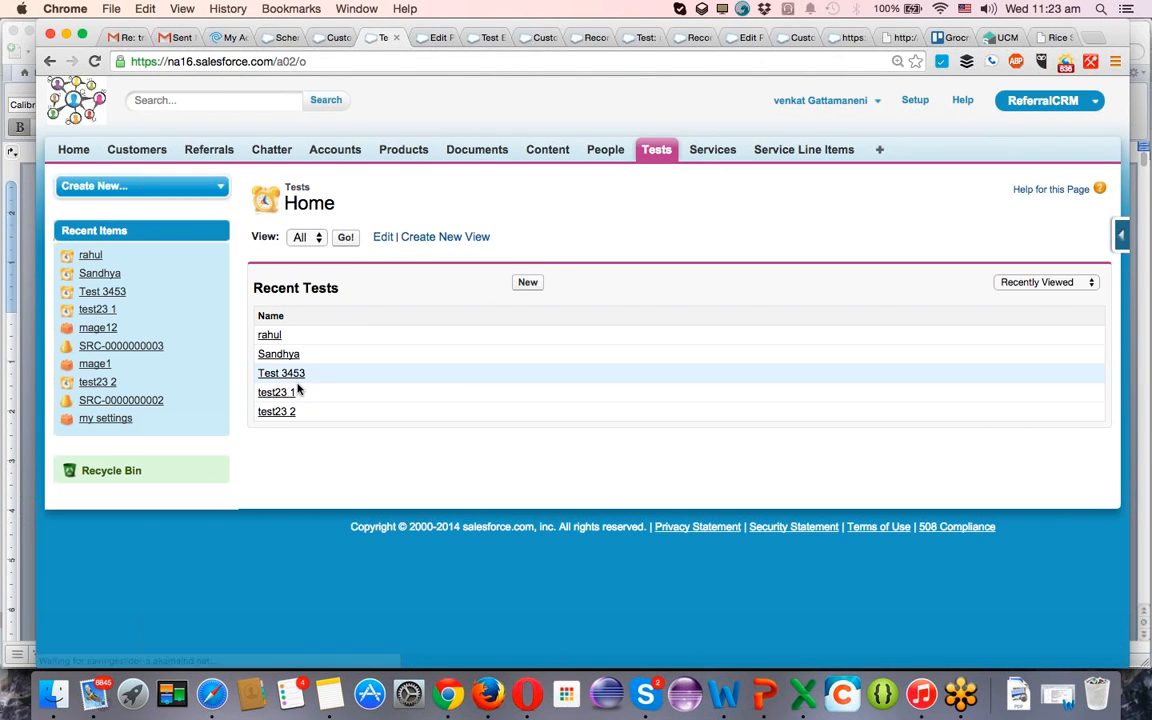
pyautogui.click(534, 284)
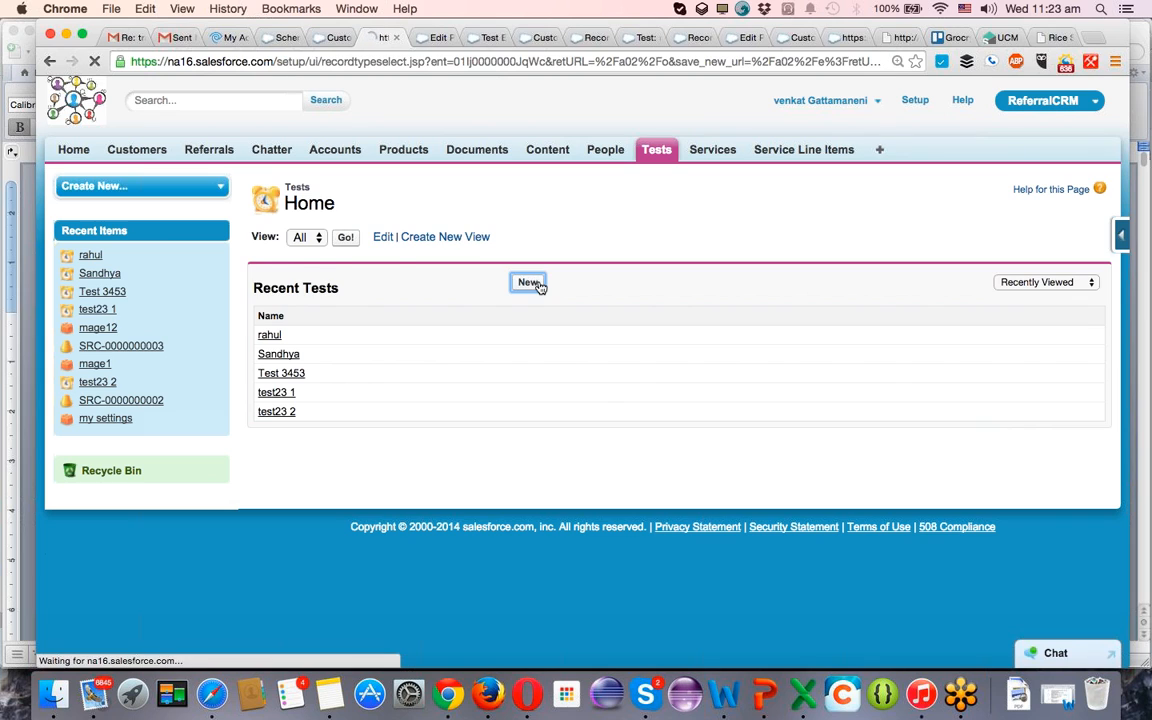
pyautogui.click(474, 310)
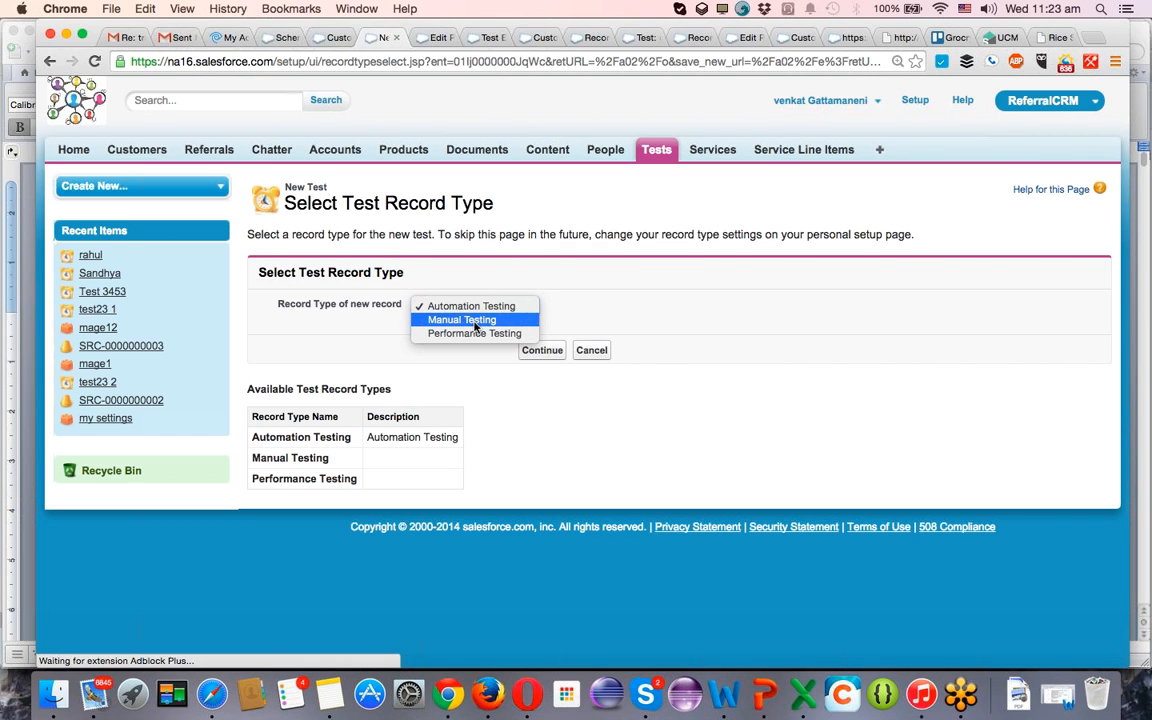
pyautogui.click(489, 334)
pyautogui.click(531, 350)
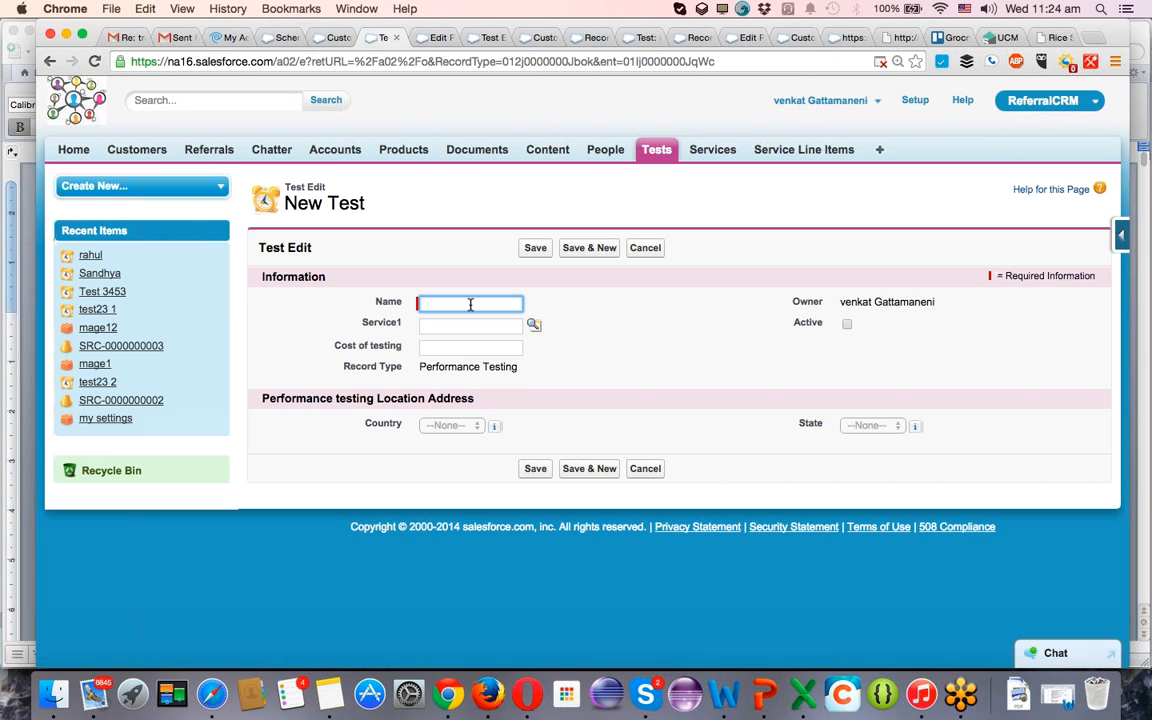
# Name the new Test record SAS PROJECT TESTING and set its Cost of testing to 4500000.
pyautogui.write('AS PROJECT')
pyautogui.press('Tab')
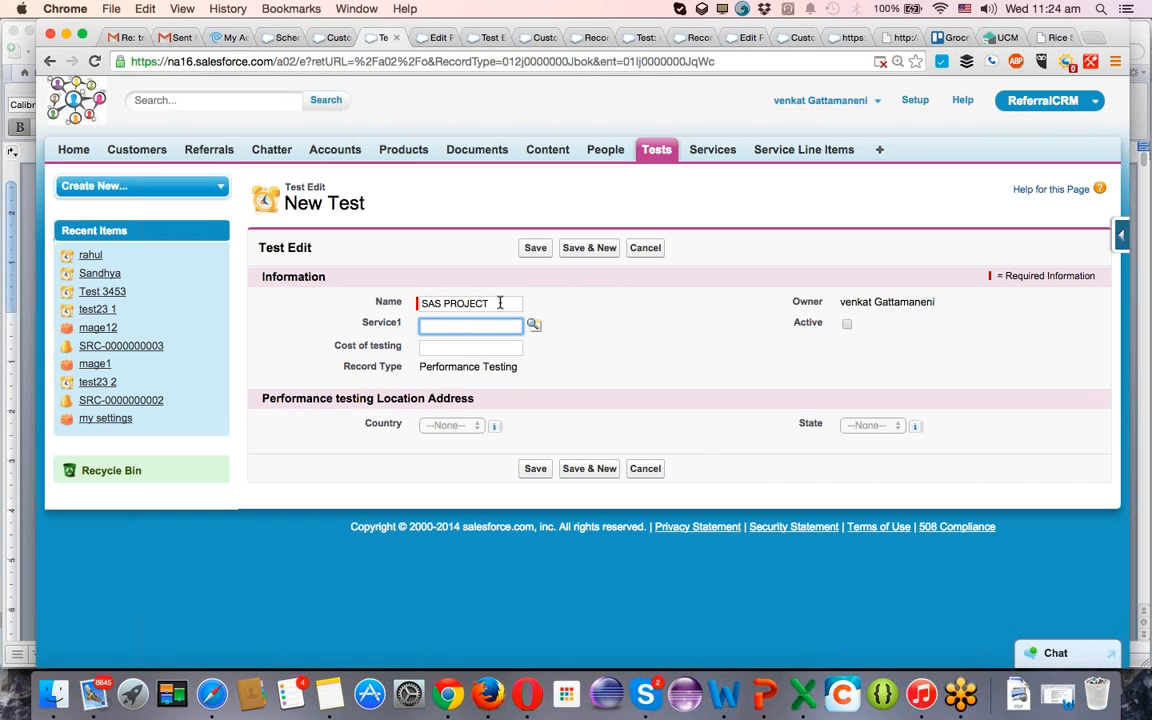
pyautogui.click(499, 302)
pyautogui.write('TESTING')
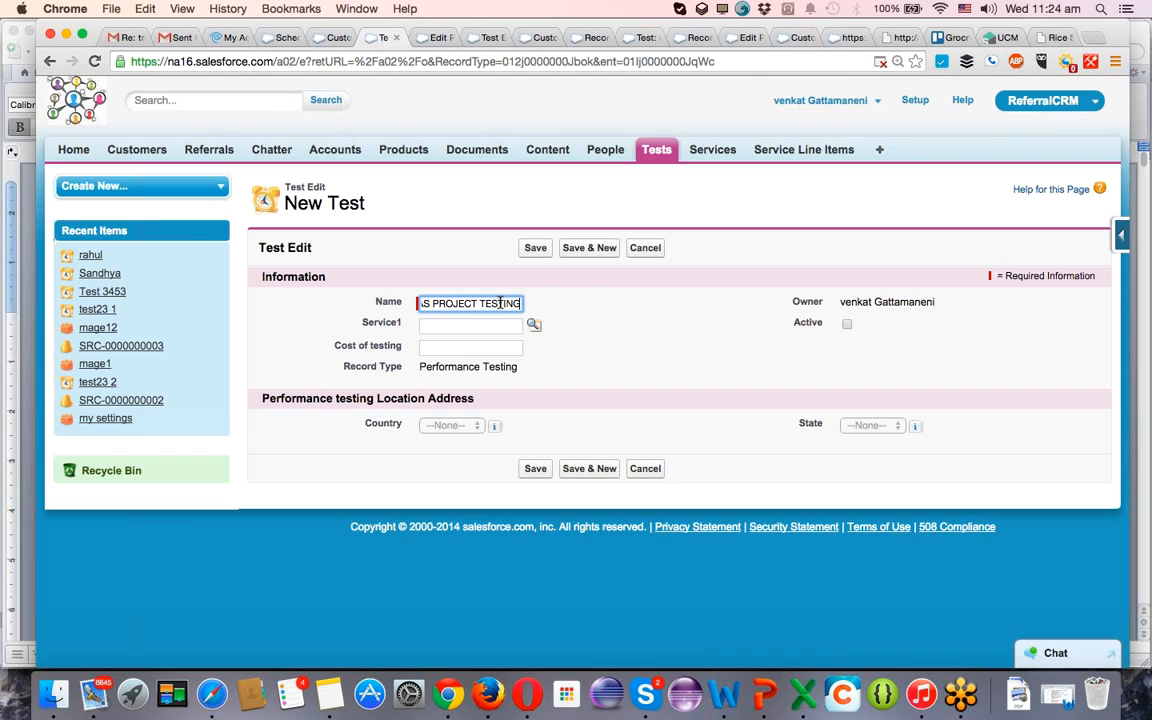
pyautogui.press('Tab')
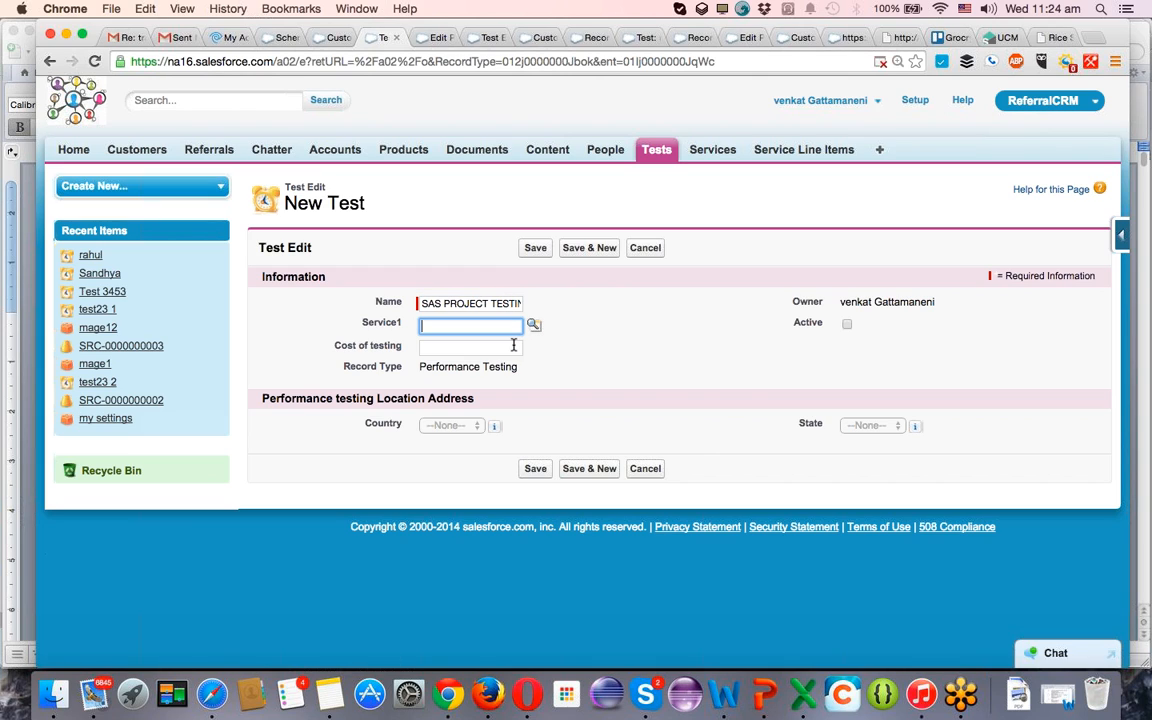
pyautogui.click(513, 345)
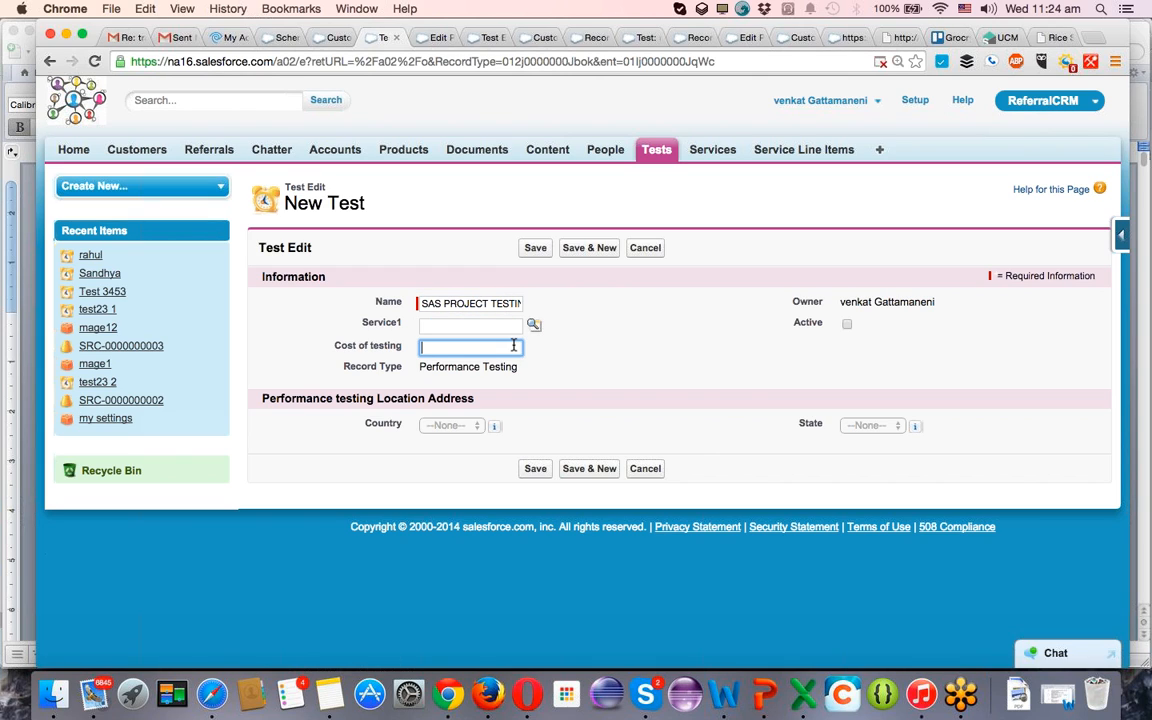
pyautogui.write('4500000')
# Mark the test as Active, set Country to India and State to Bangalore, and save the record.
pyautogui.click(847, 325)
pyautogui.click(456, 428)
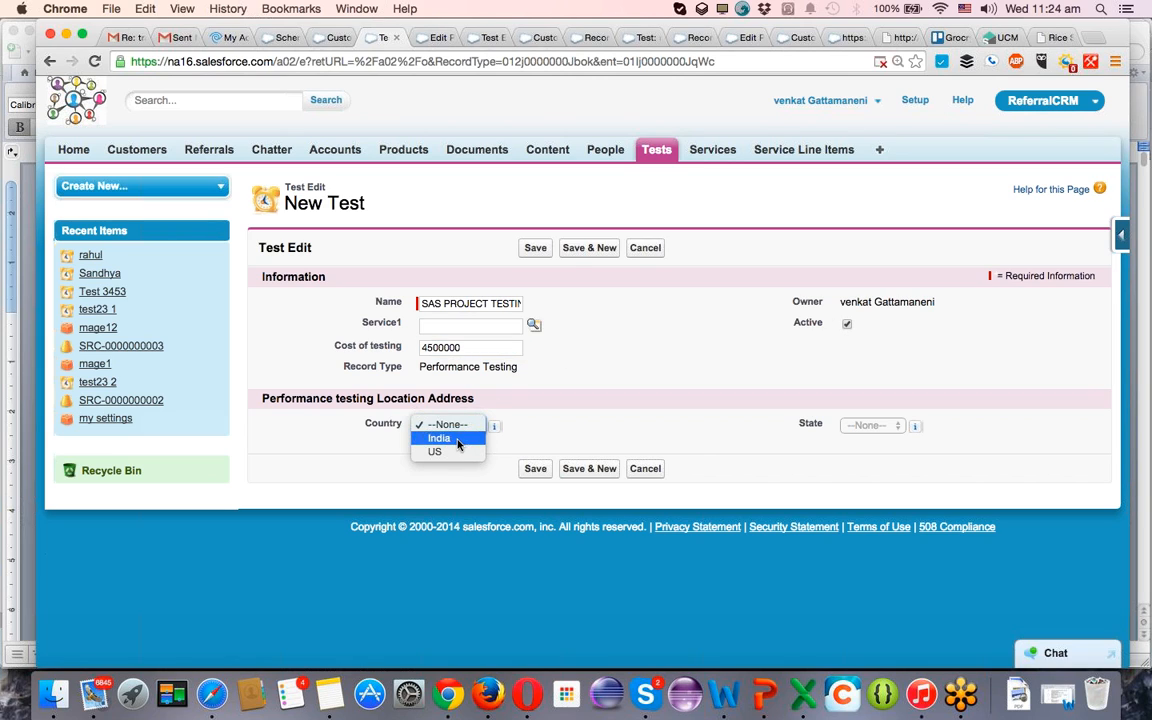
pyautogui.click(442, 437)
pyautogui.click(861, 428)
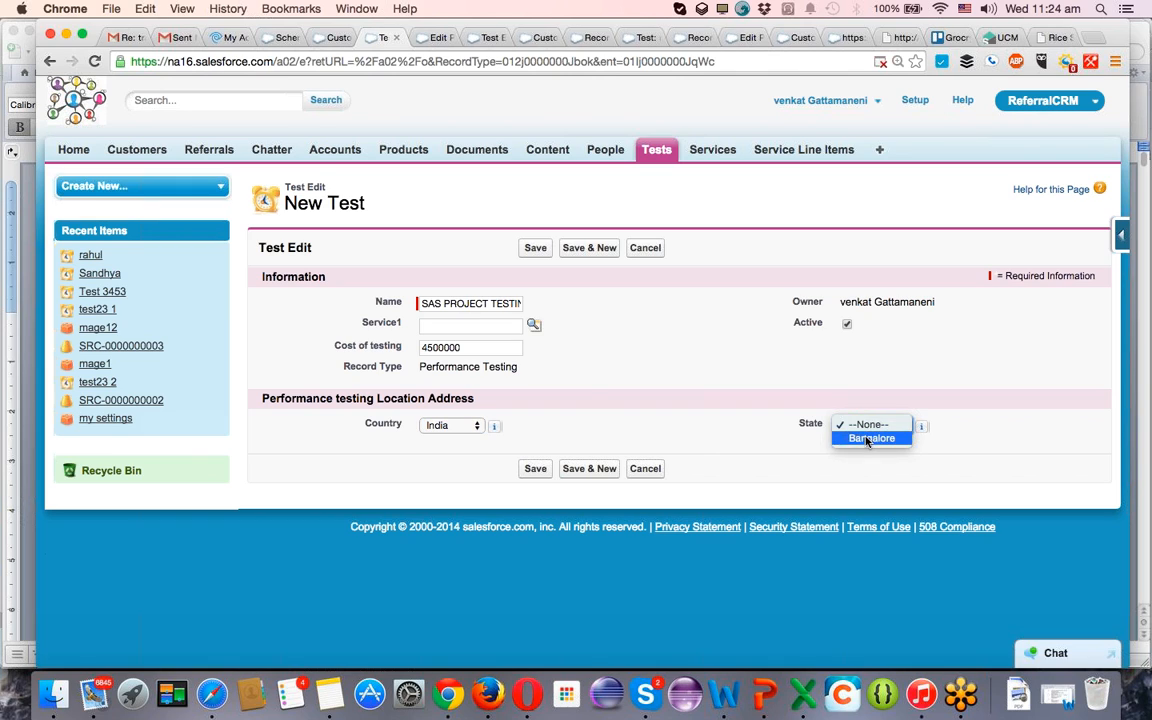
pyautogui.click(868, 439)
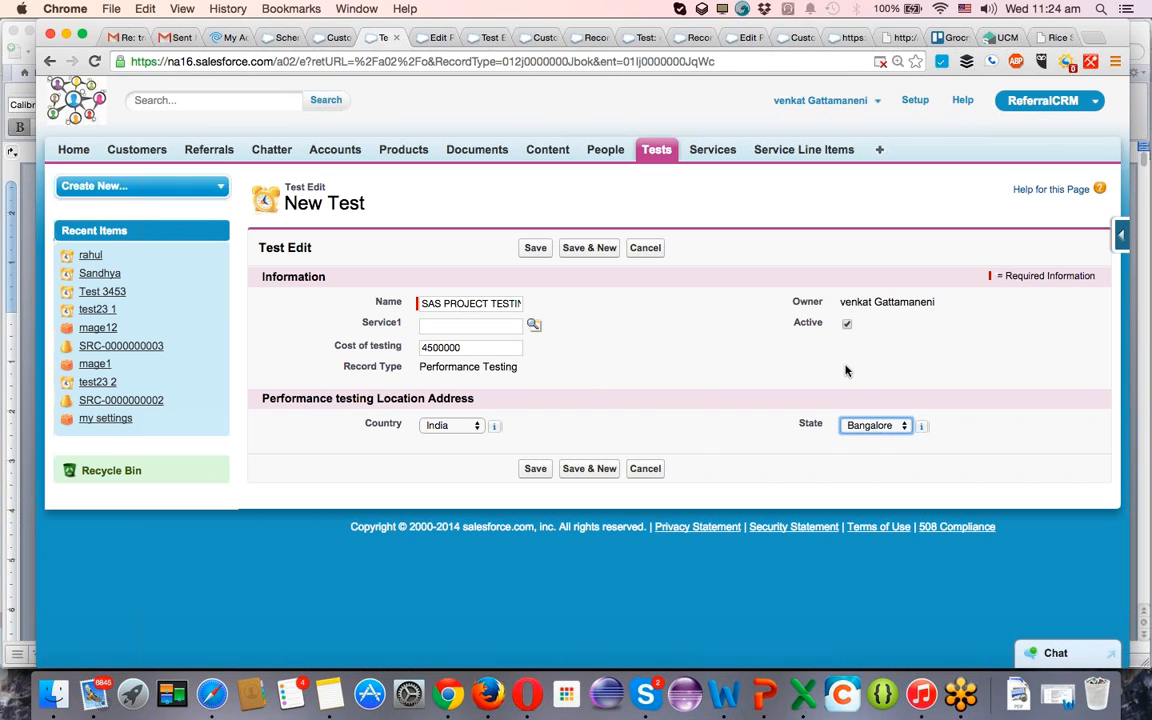
pyautogui.click(535, 469)
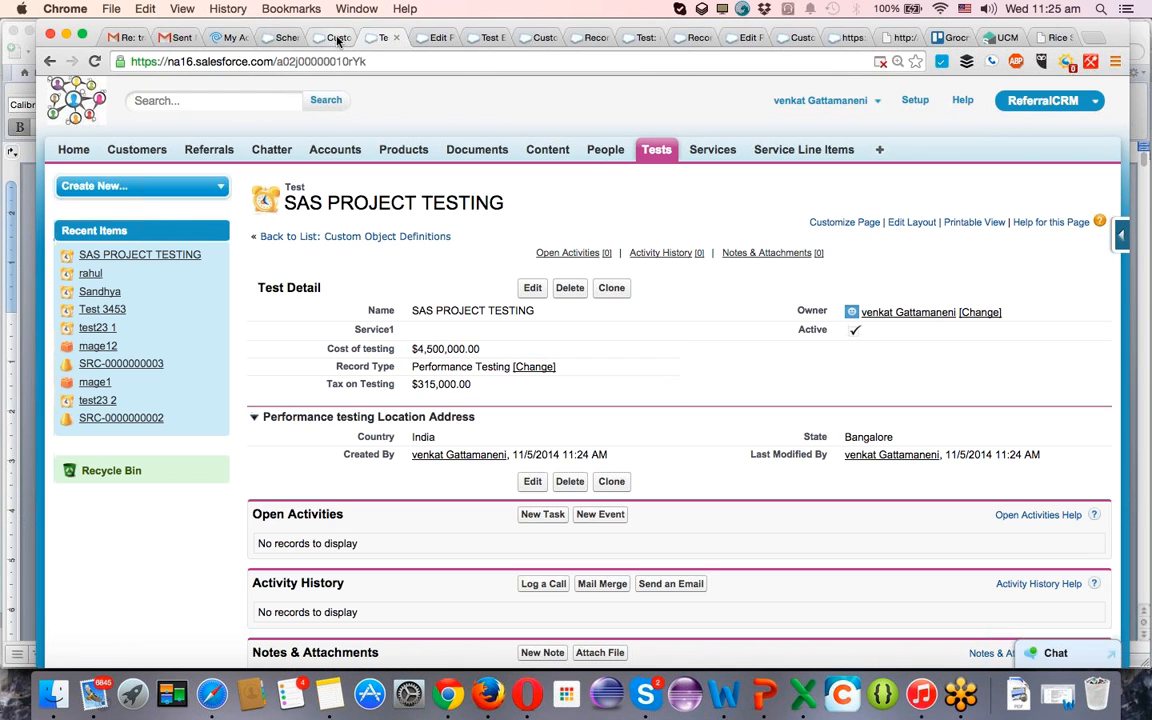
pyautogui.click(338, 38)
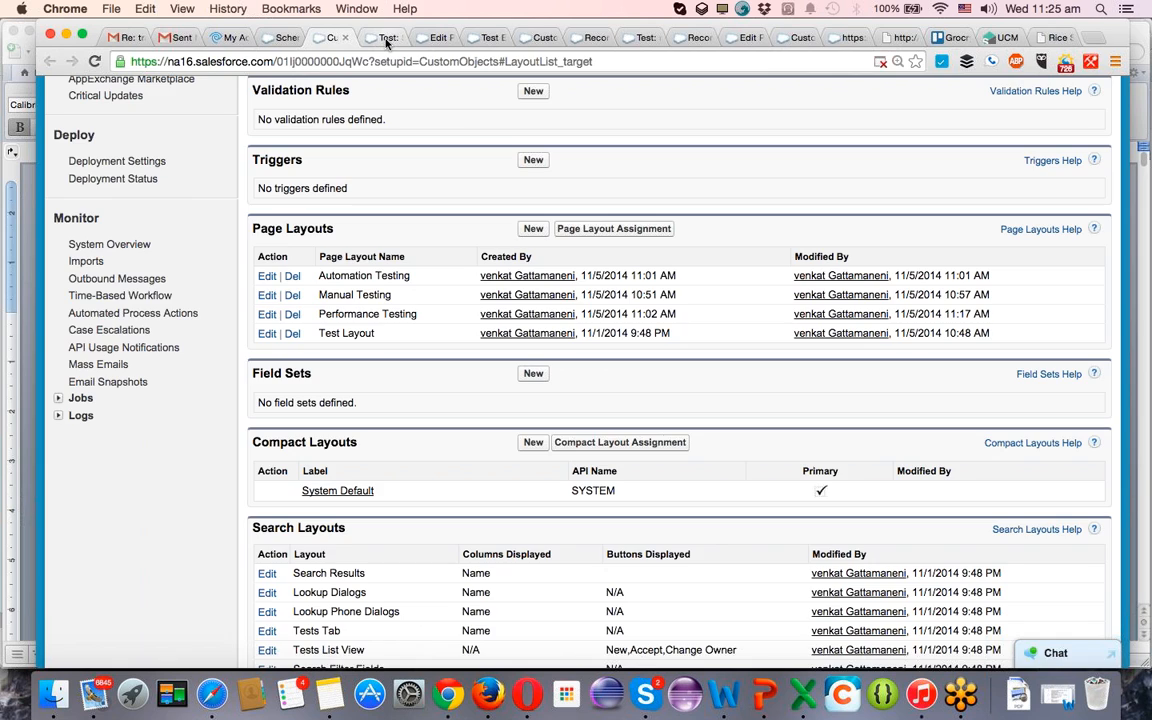
pyautogui.click(383, 37)
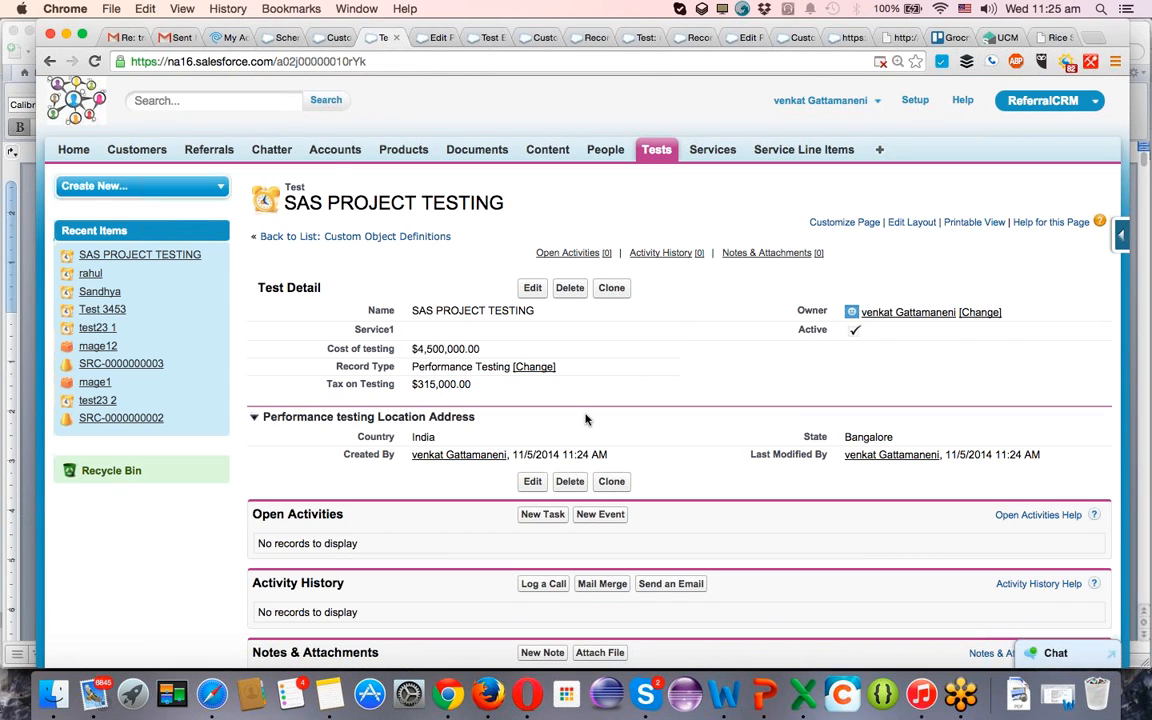
pyautogui.hscroll(-5, 586, 417)
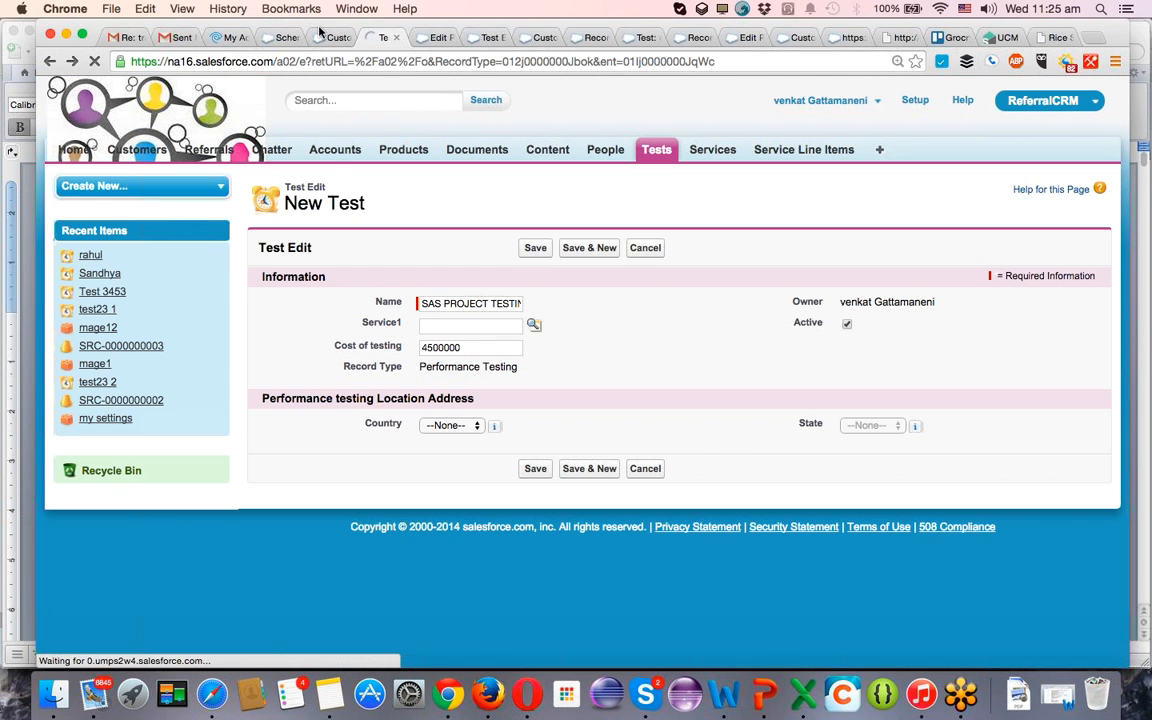
# In Schema Builder, add a formula field labelled Total Cost with Taxes to the Test object.
pyautogui.click(282, 39)
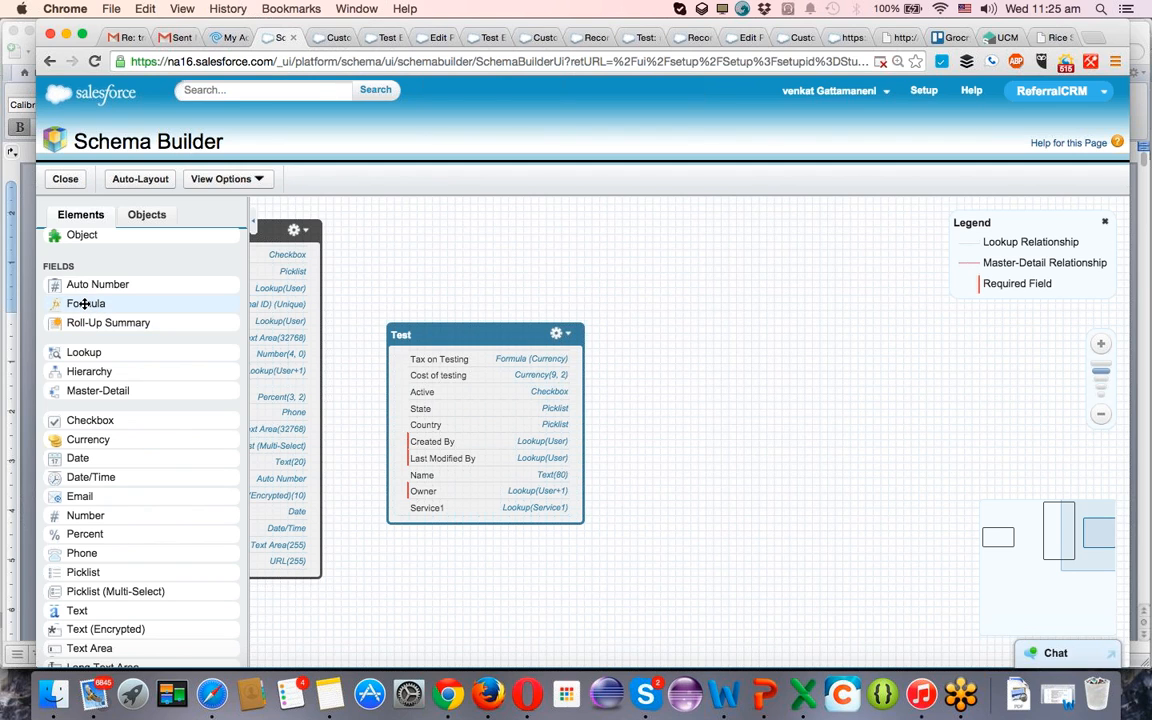
pyautogui.moveTo(85, 303); pyautogui.dragTo(445, 432)
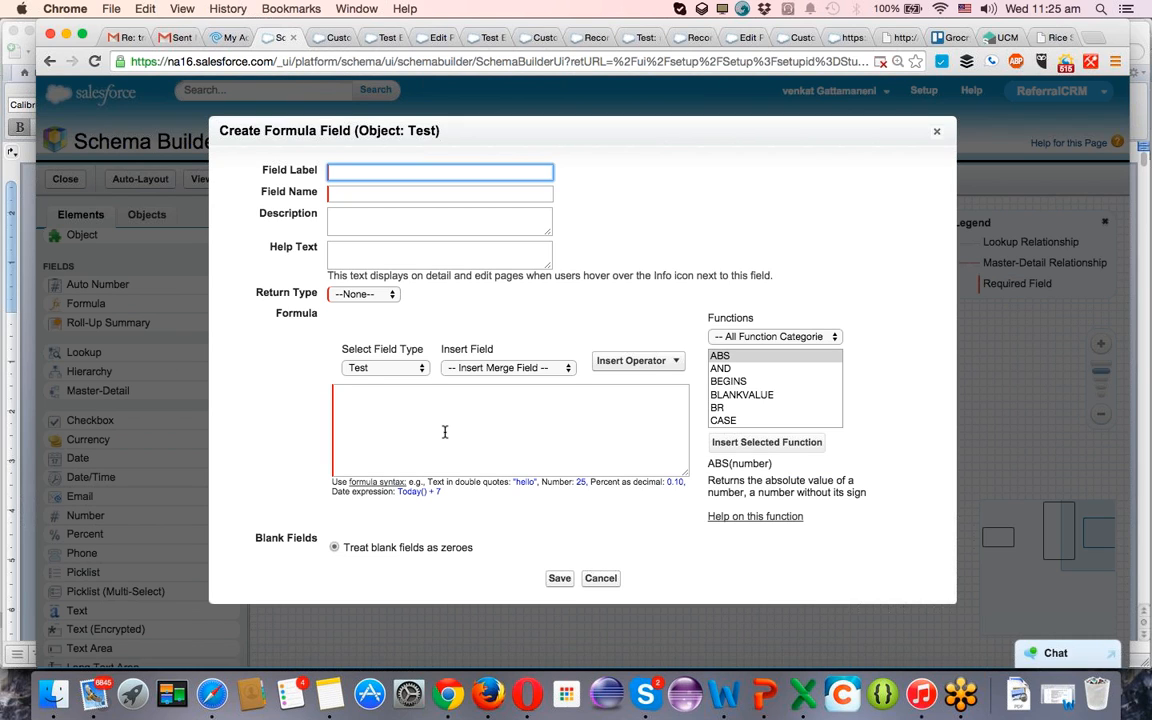
pyautogui.write('Total Cost with Taxes')
pyautogui.press('Tab')
# Set the formula field's return type to Currency.
pyautogui.press('Tab')
pyautogui.press('Tab')
pyautogui.press('Tab')
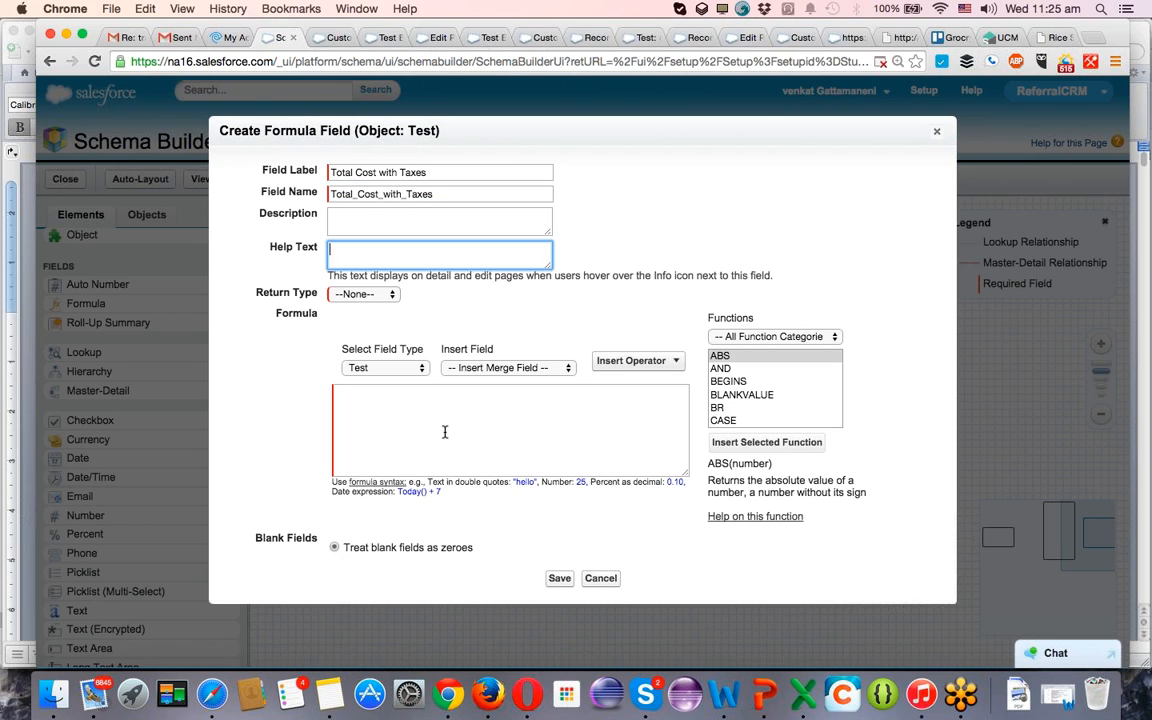
pyautogui.press('c')
pyautogui.press('Tab')
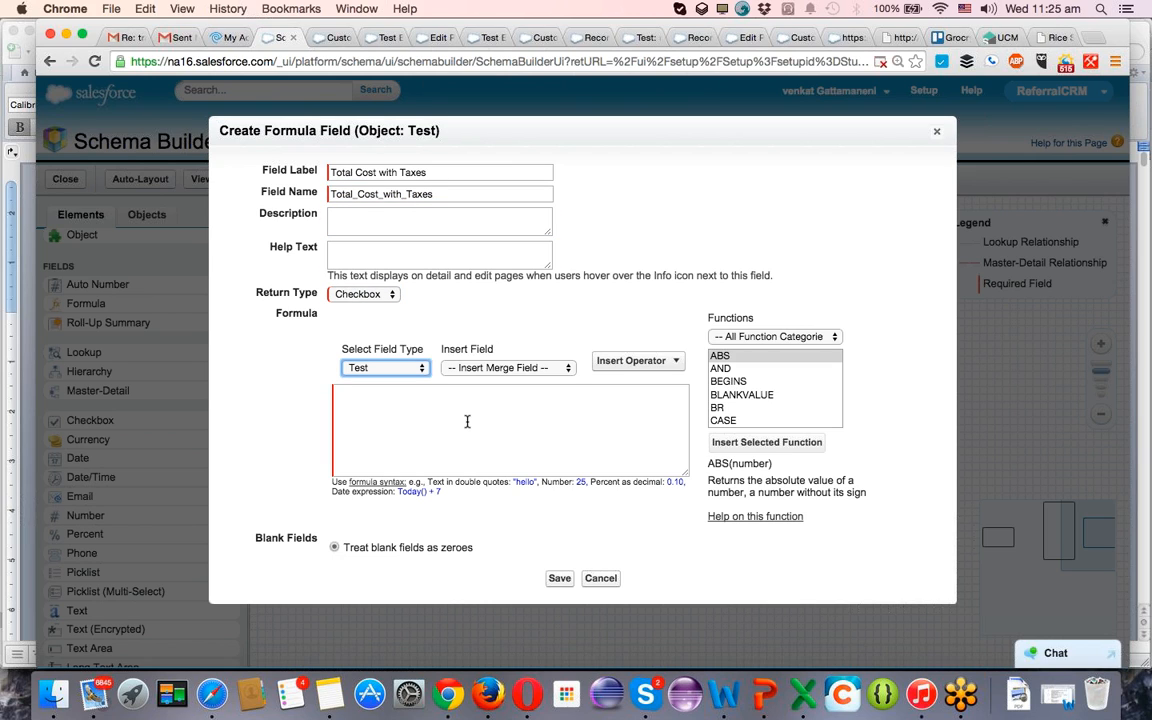
pyautogui.click(360, 294)
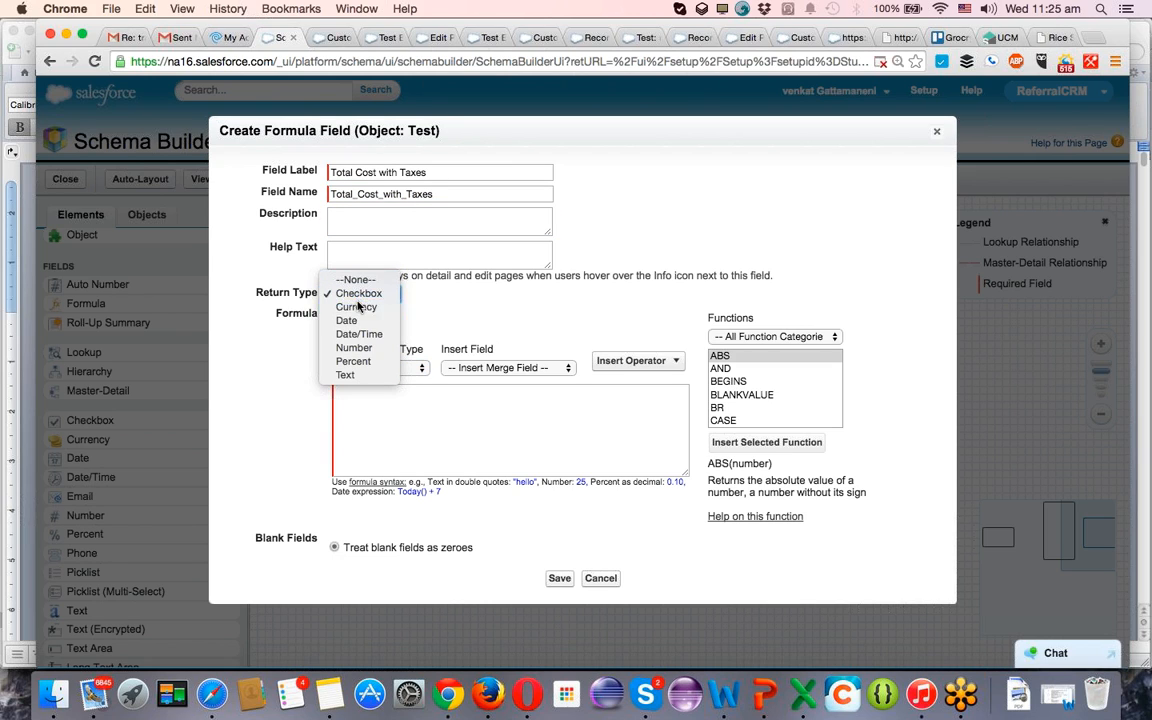
pyautogui.click(350, 308)
# Build the formula Cost_of_testing__c + Tax_on_Testing__c from the Test object's merge fields.
pyautogui.click(502, 395)
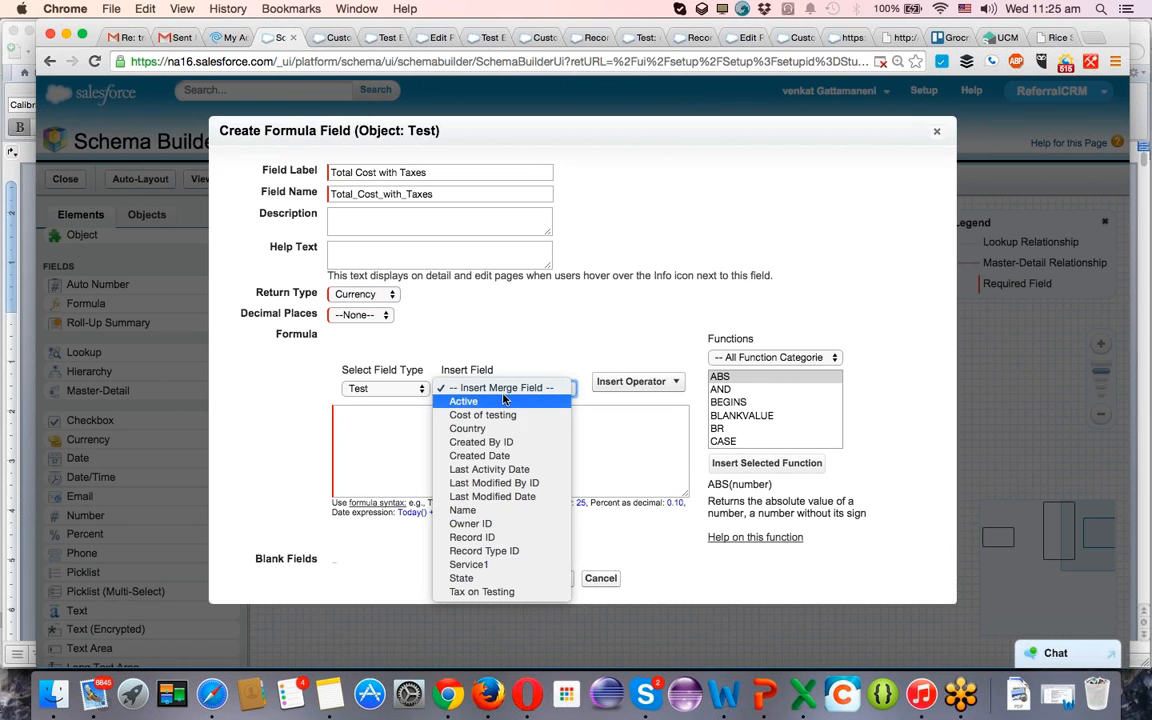
pyautogui.click(499, 413)
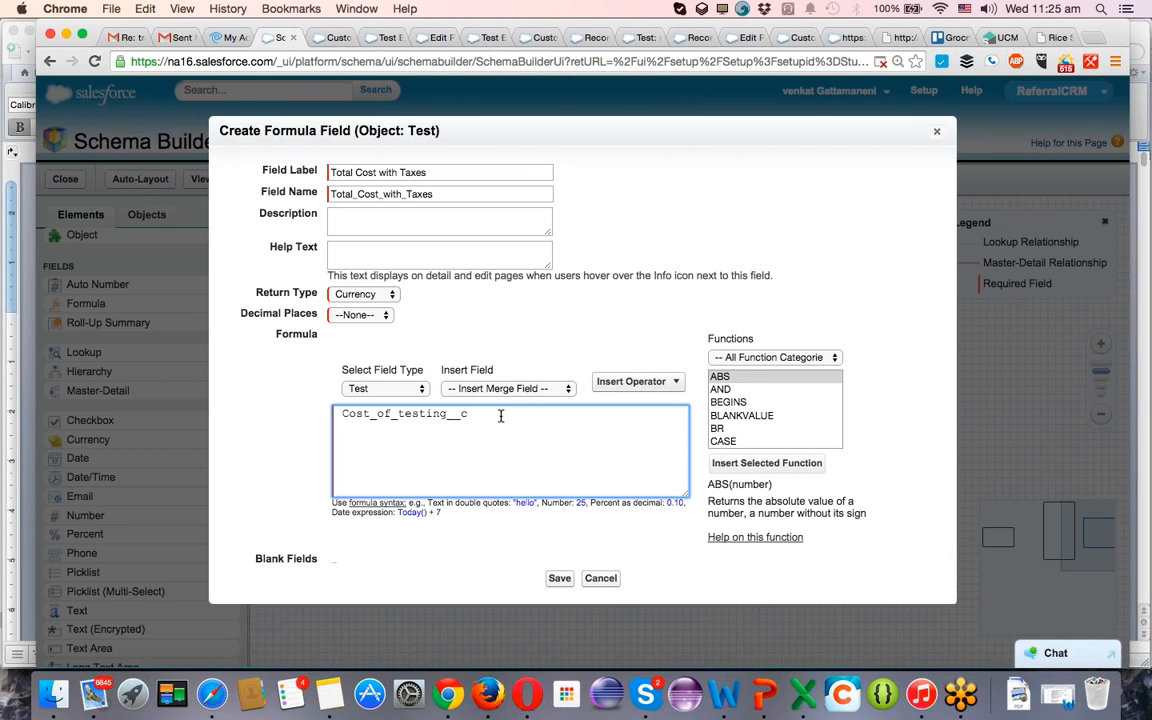
pyautogui.write('+')
pyautogui.click(527, 388)
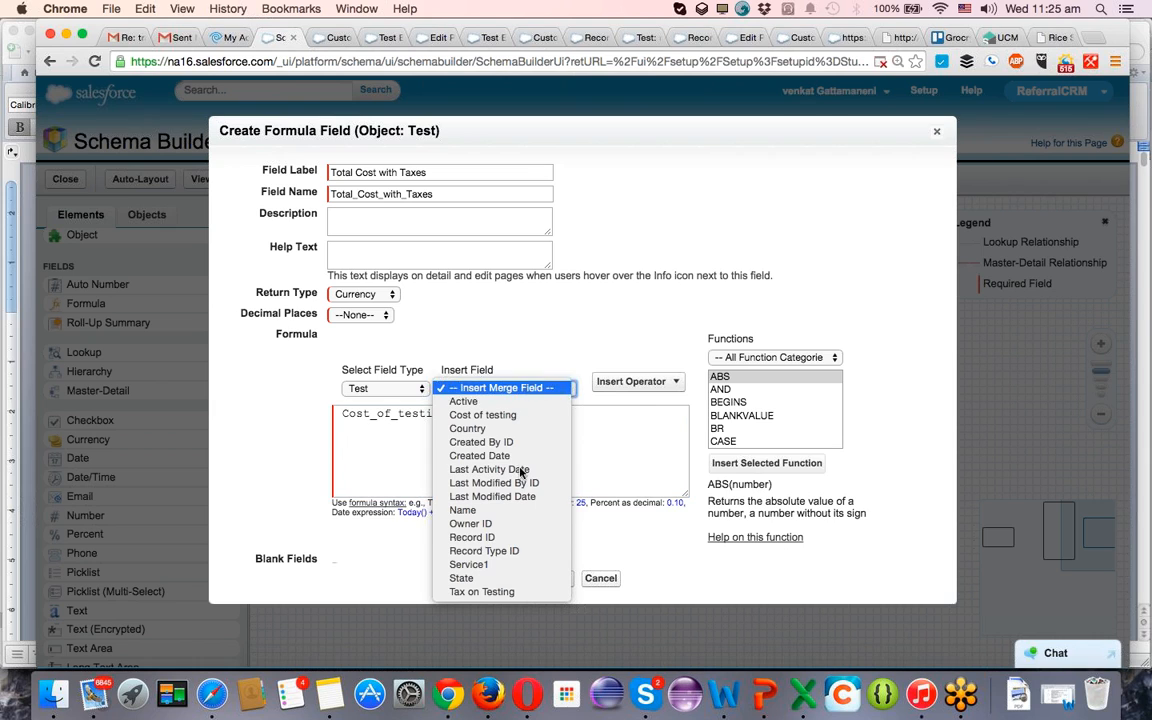
pyautogui.click(496, 591)
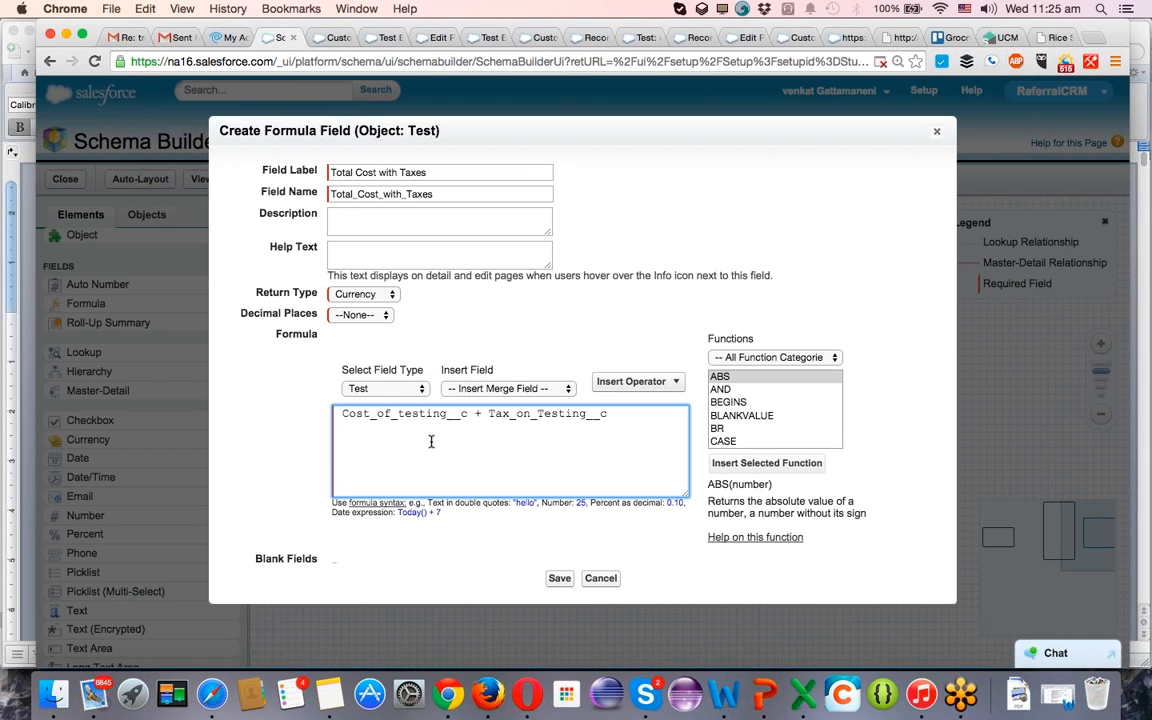
# Give the Total Cost with Taxes field 2 decimal places and save it.
pyautogui.scroll(-1, 572, 510)
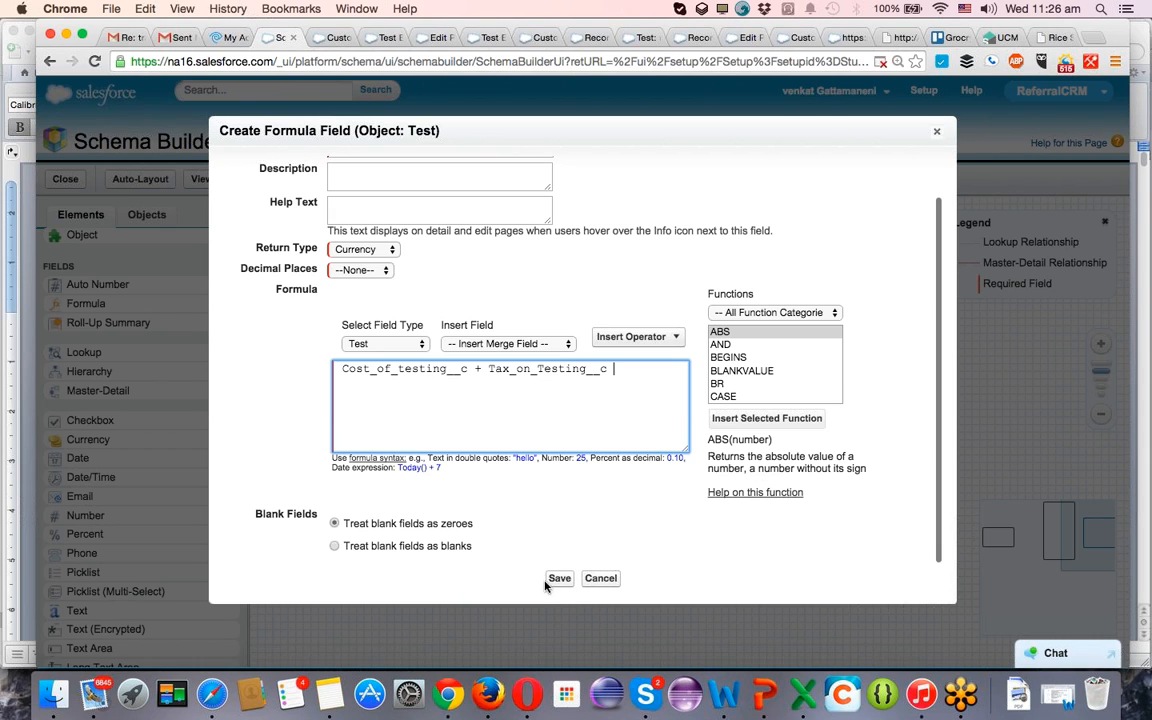
pyautogui.click(558, 578)
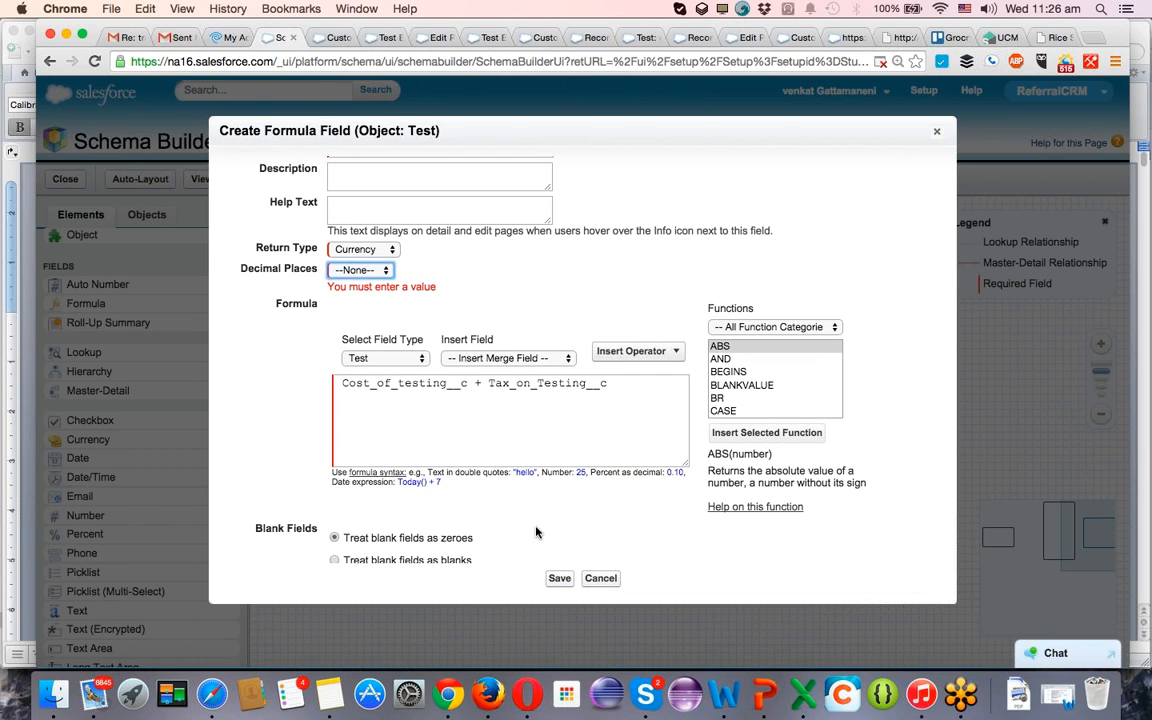
pyautogui.click(358, 270)
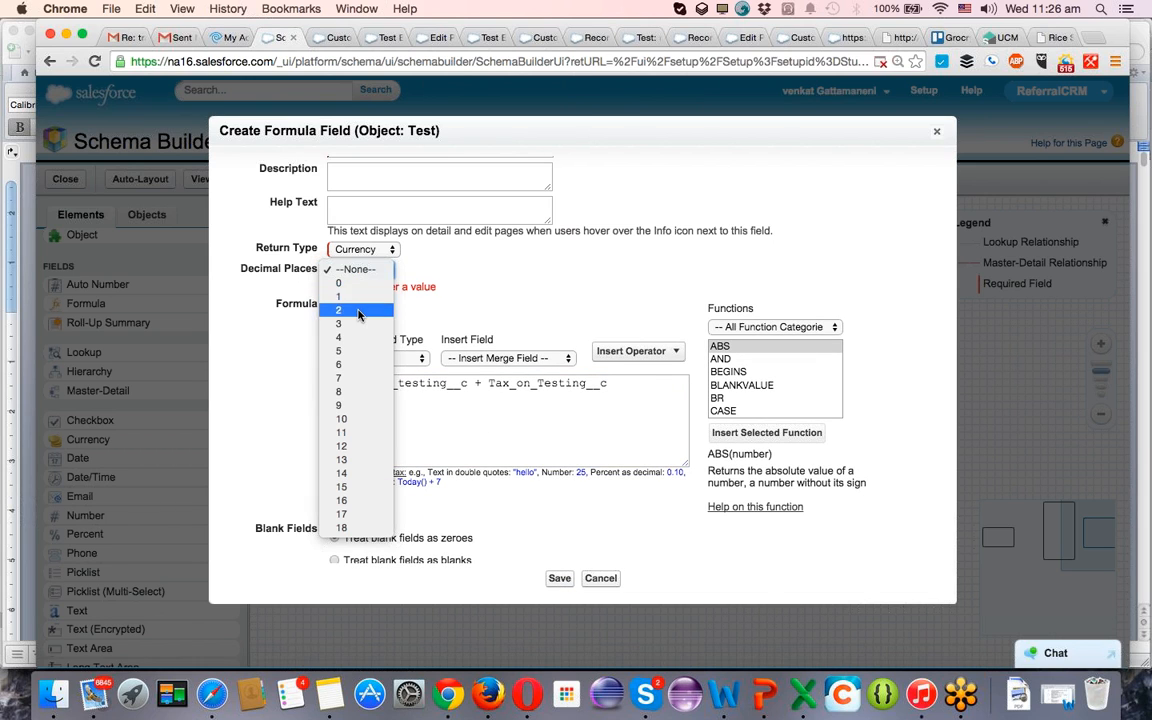
pyautogui.click(340, 310)
pyautogui.click(559, 578)
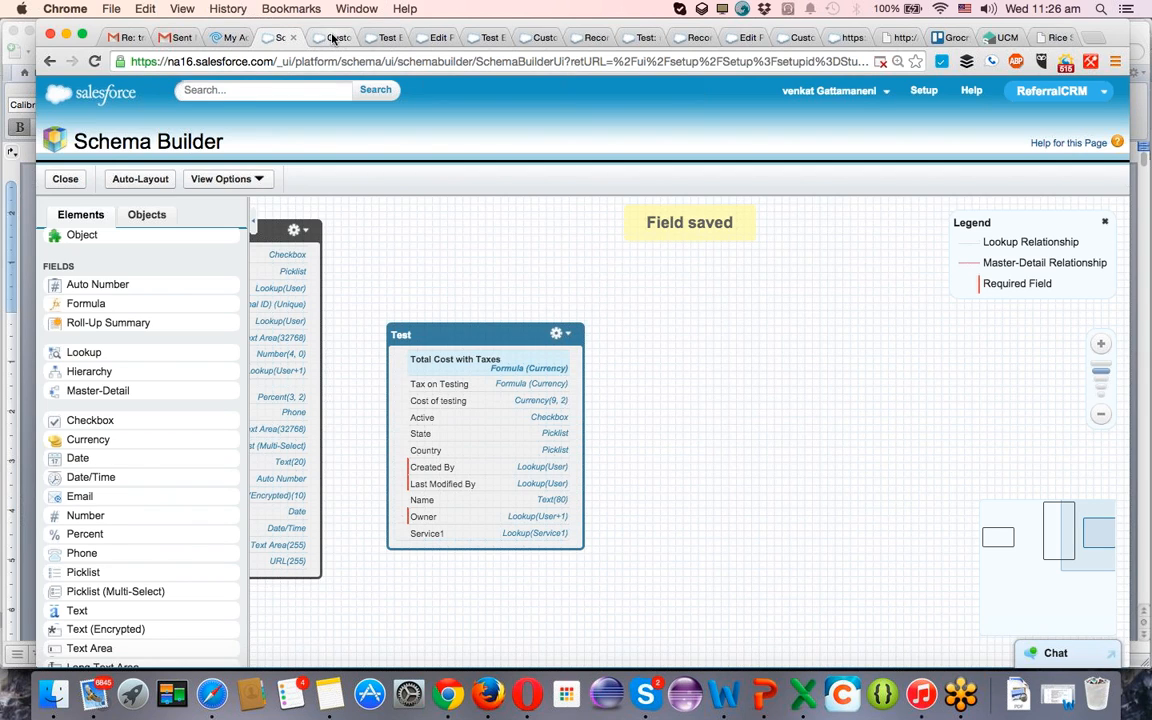
# Add the Total Cost with Taxes field below Active in the Performance Testing page layout's Information section and save the layout.
pyautogui.click(389, 38)
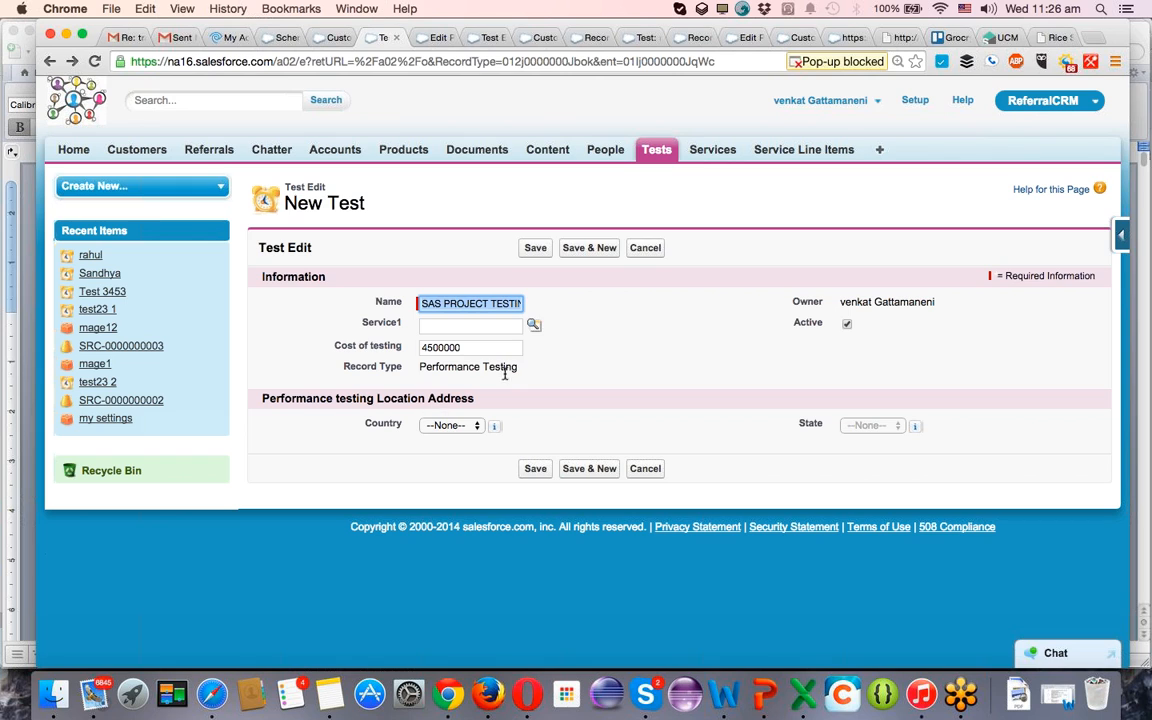
pyautogui.click(1120, 234)
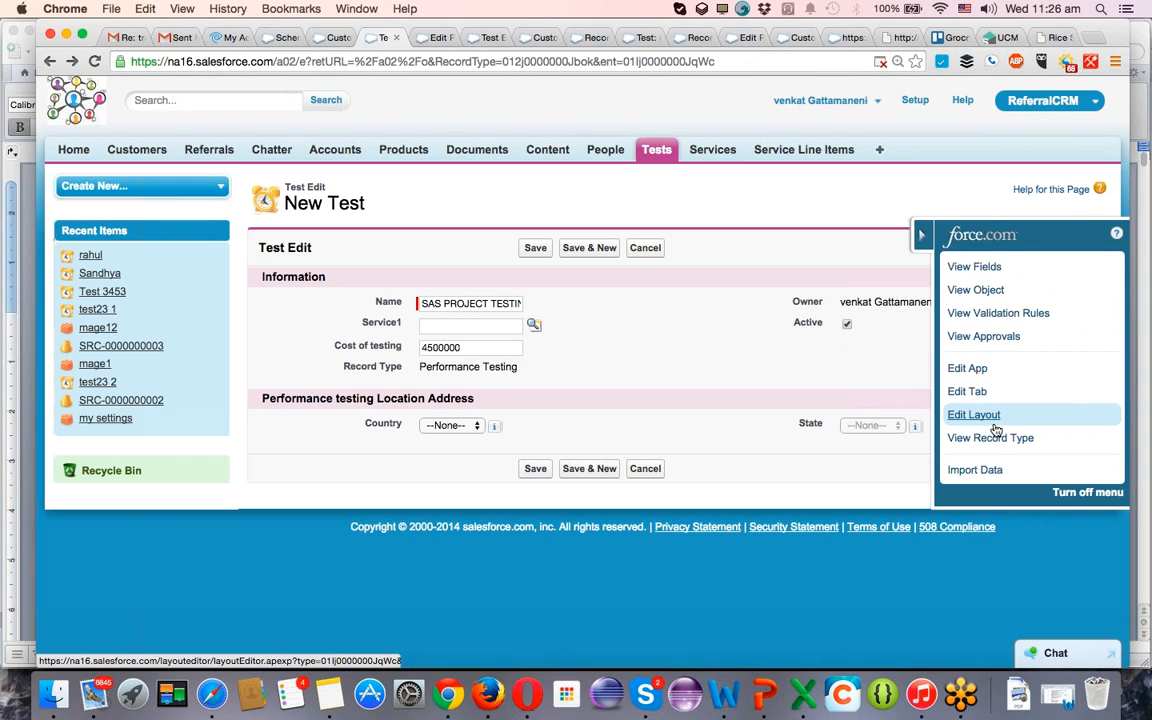
pyautogui.click(989, 422)
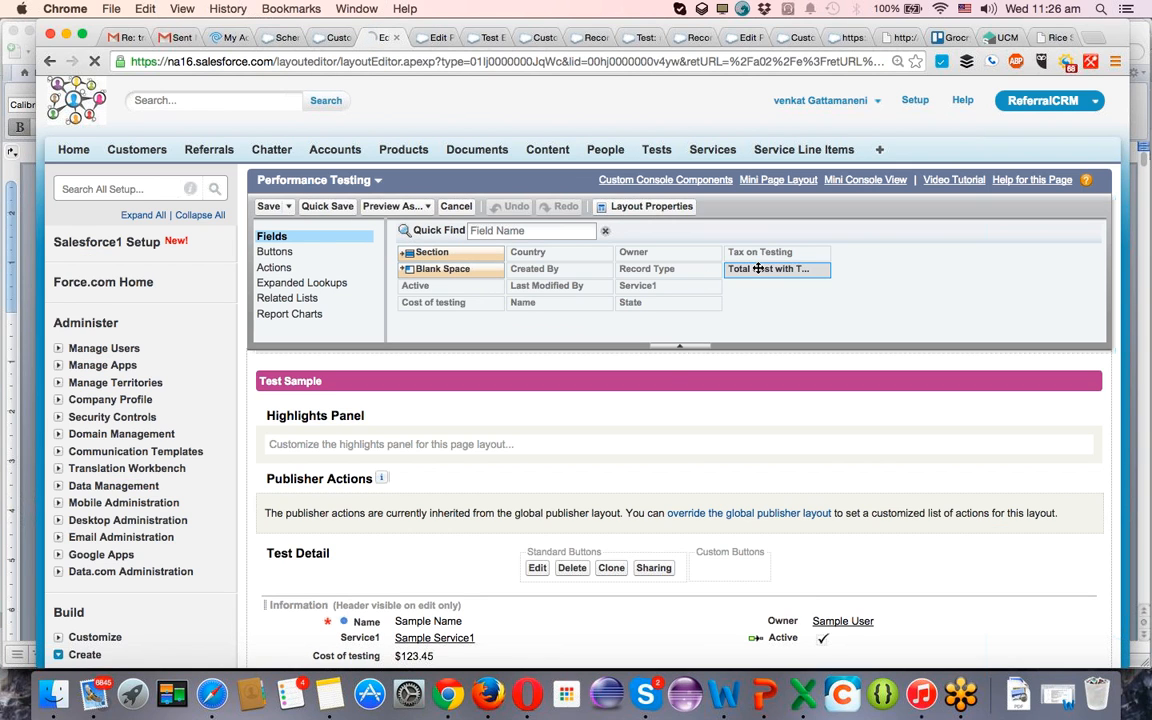
pyautogui.moveTo(758, 272); pyautogui.dragTo(795, 598)
pyautogui.click(266, 141)
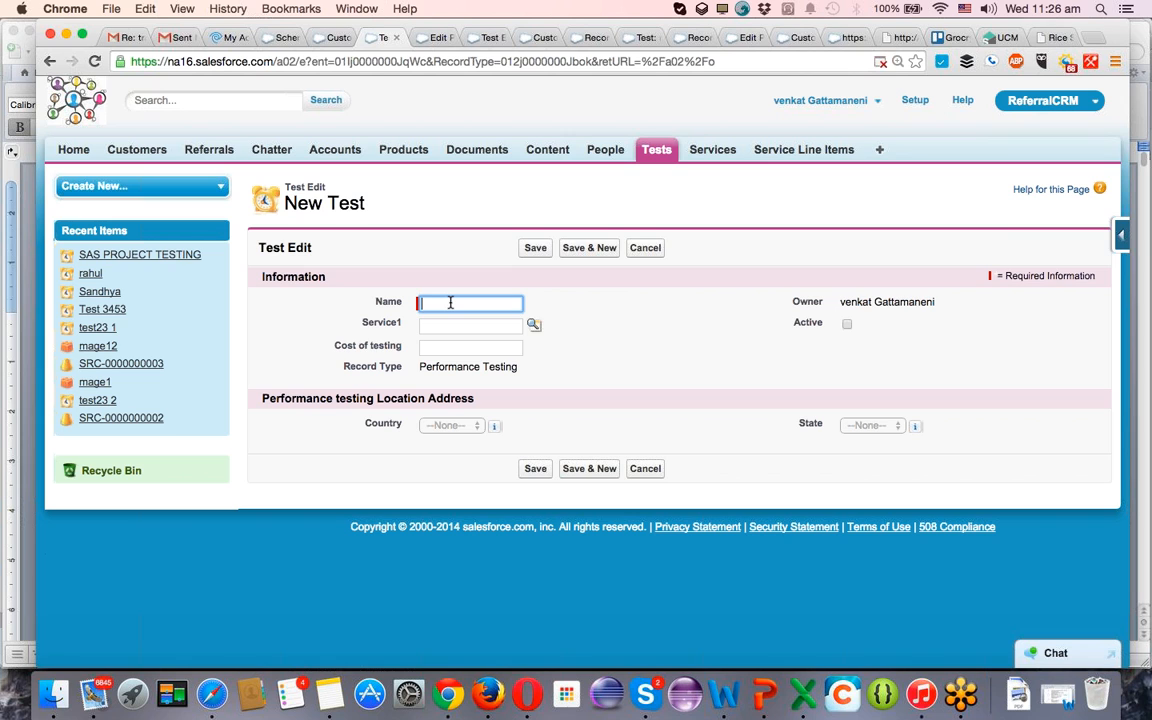
pyautogui.write('p')
pyautogui.press('BackSpace')
pyautogui.hscroll(-5, 612, 293)
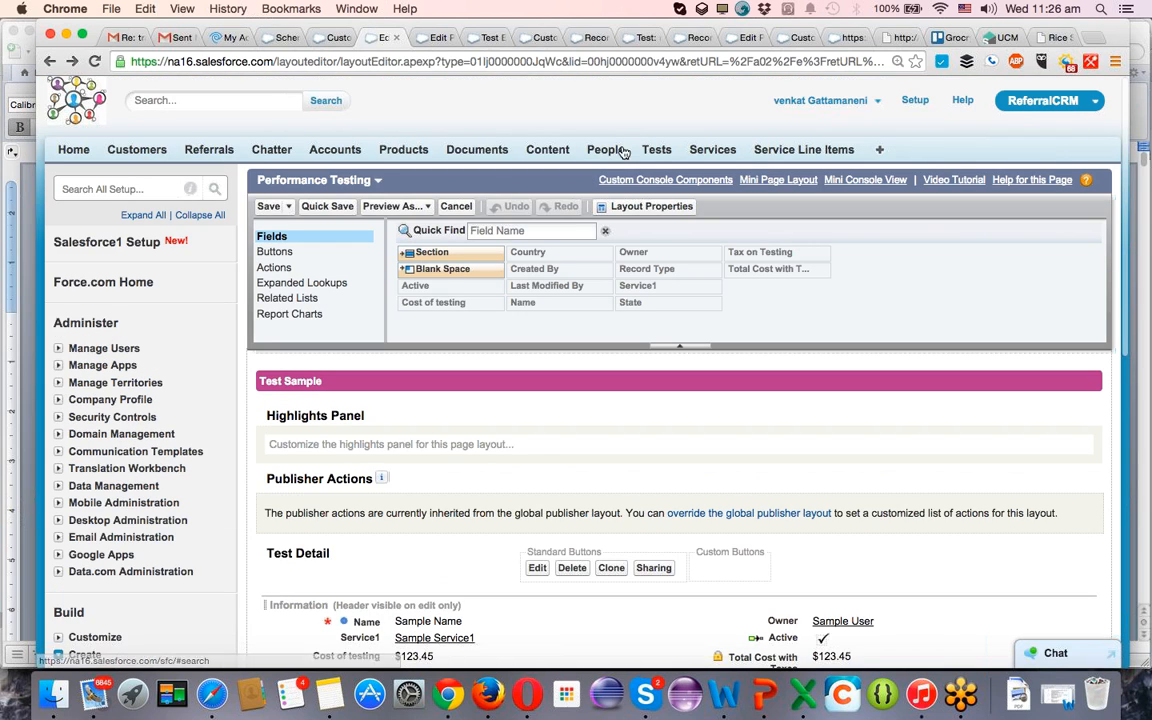
# Open the SAS PROJECT TESTING record from the recent tests, clone it with its existing values, and save the copy.
pyautogui.click(655, 150)
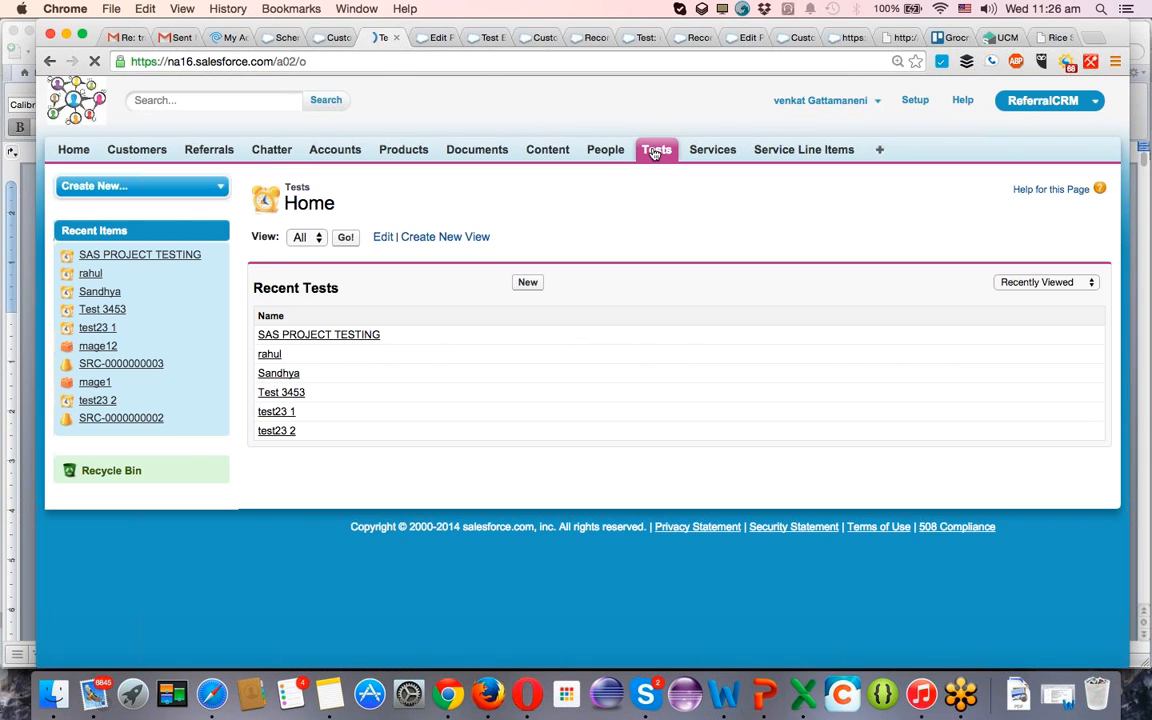
pyautogui.click(329, 336)
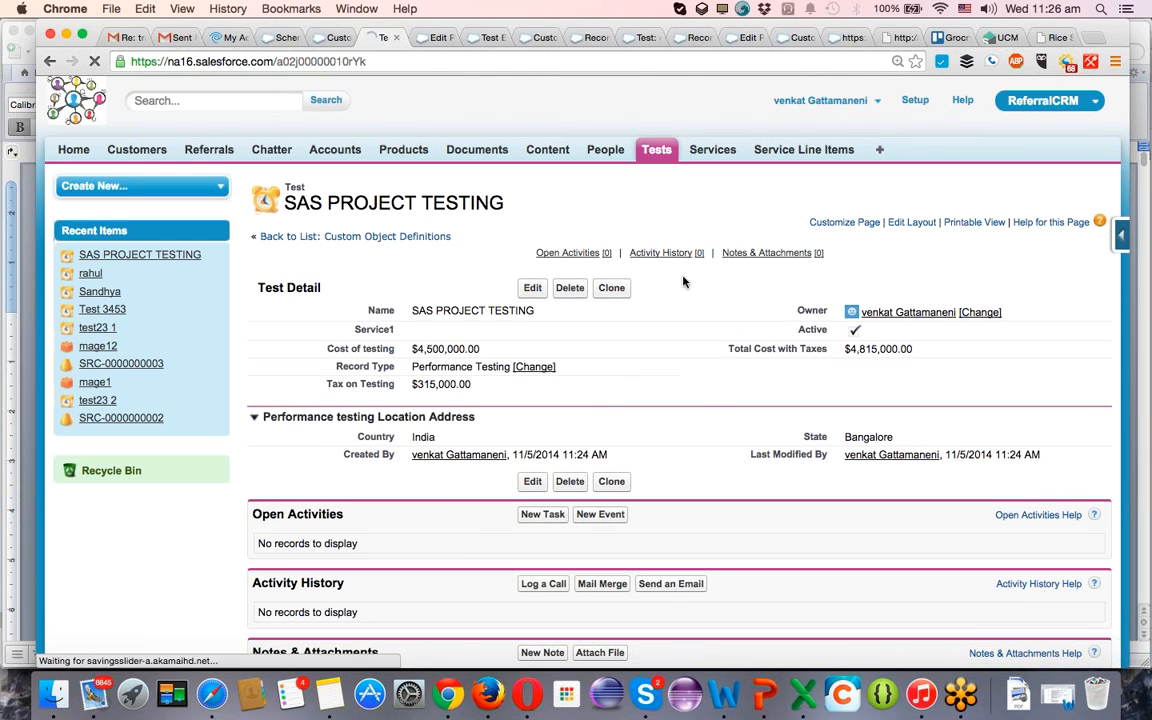
pyautogui.click(617, 293)
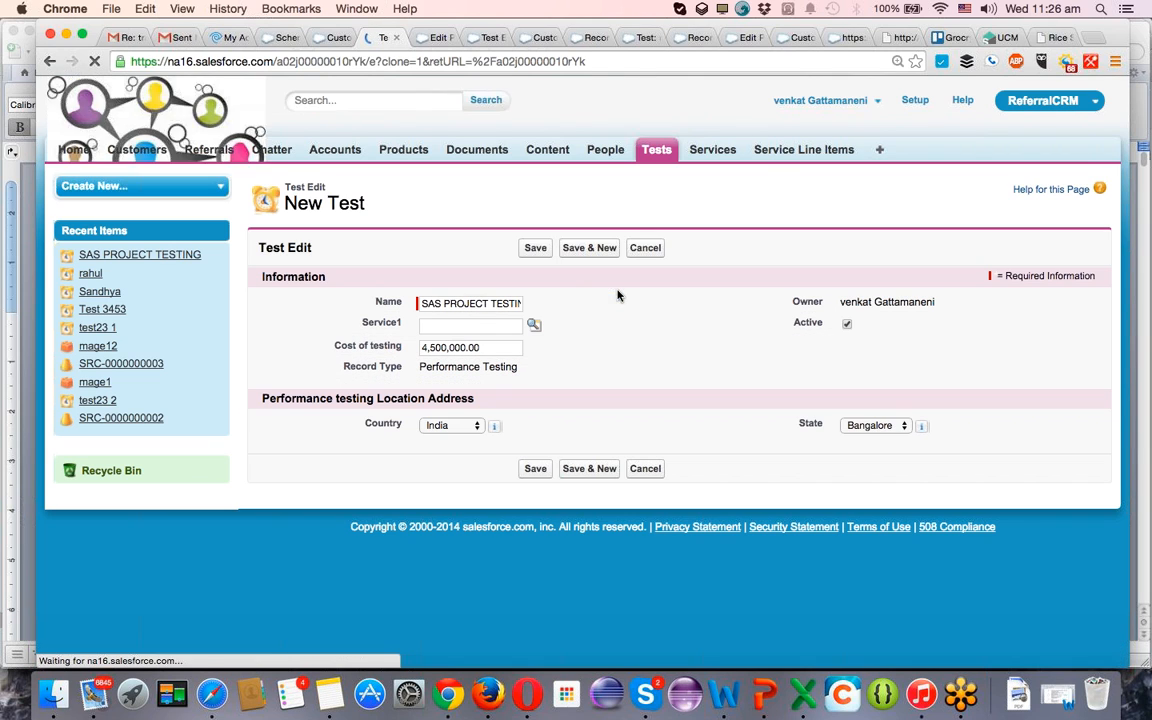
pyautogui.click(530, 249)
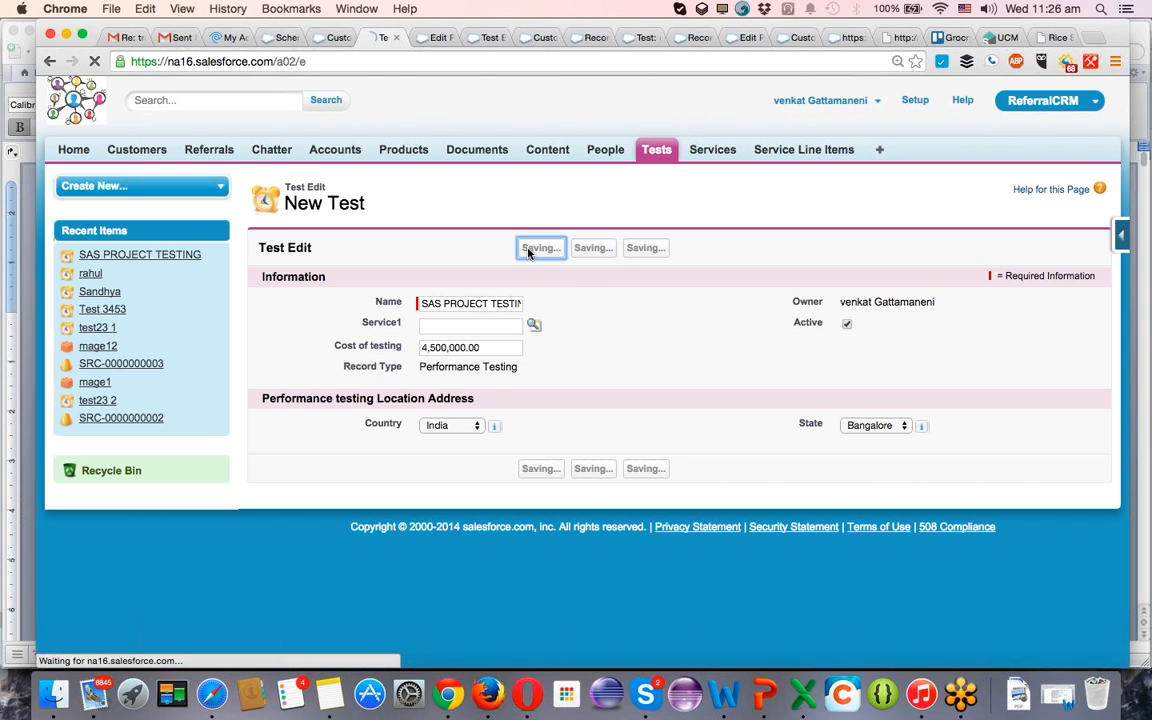
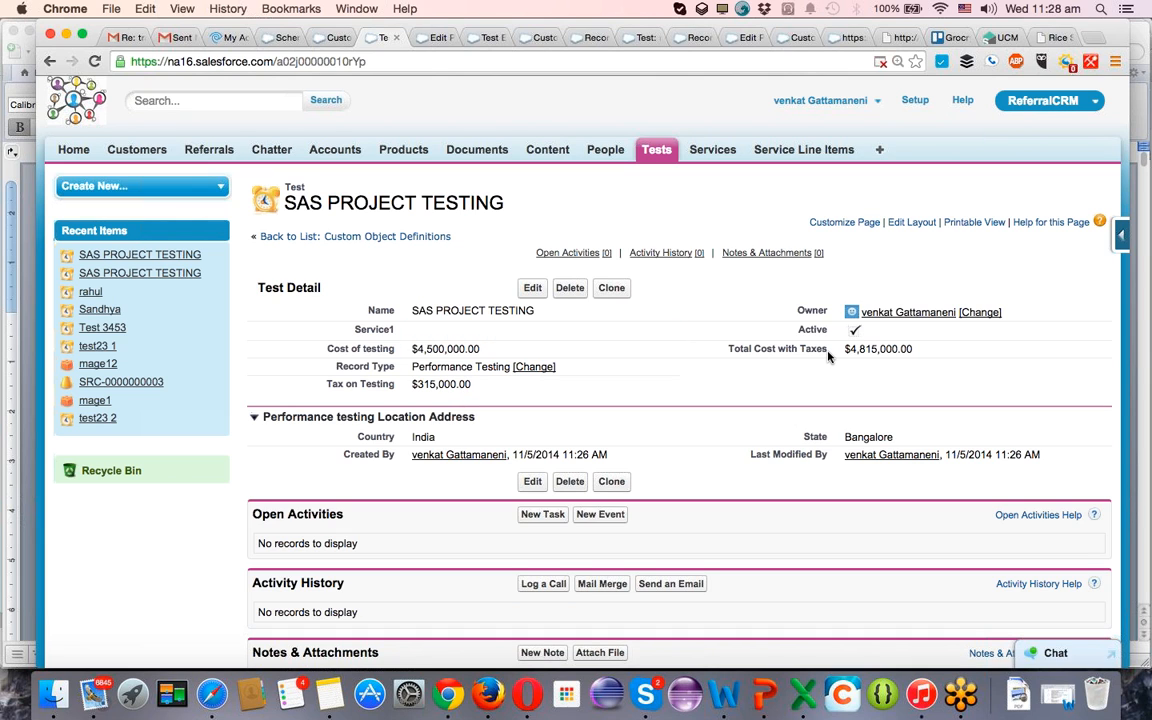
# Return to the Schema Builder canvas and bring the Service Line Item, Service1 and Test objects into view.
pyautogui.click(285, 38)
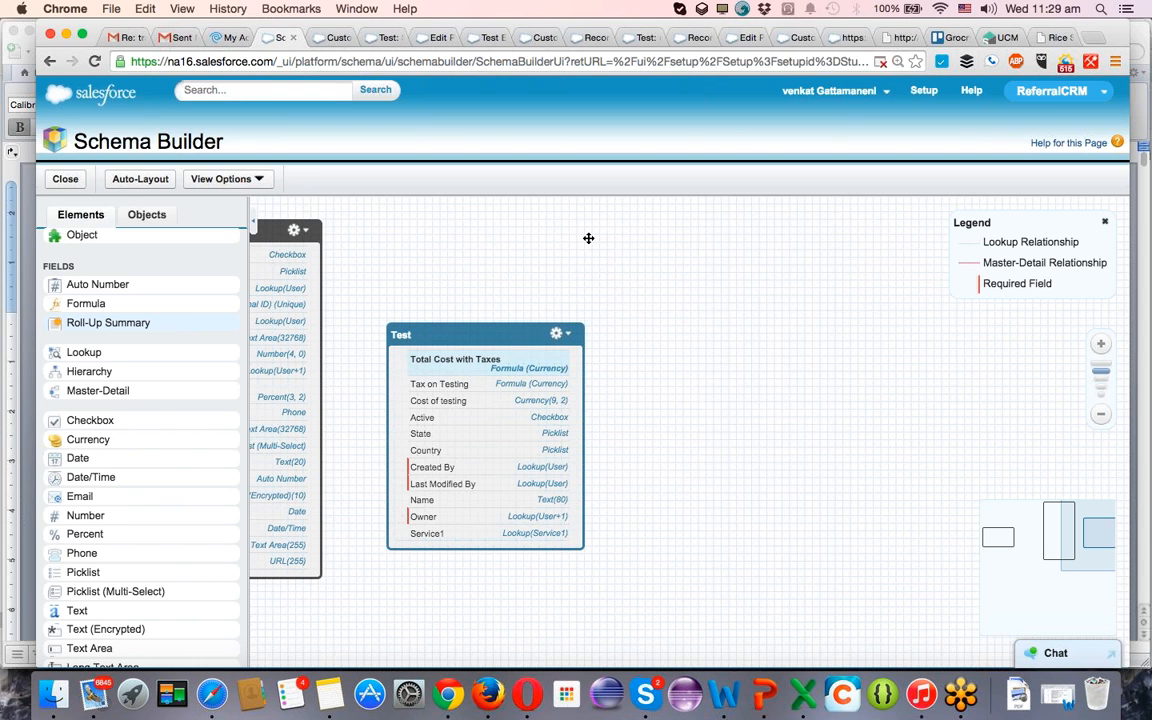
pyautogui.moveTo(633, 264); pyautogui.dragTo(980, 335)
pyautogui.moveTo(651, 274); pyautogui.dragTo(936, 252)
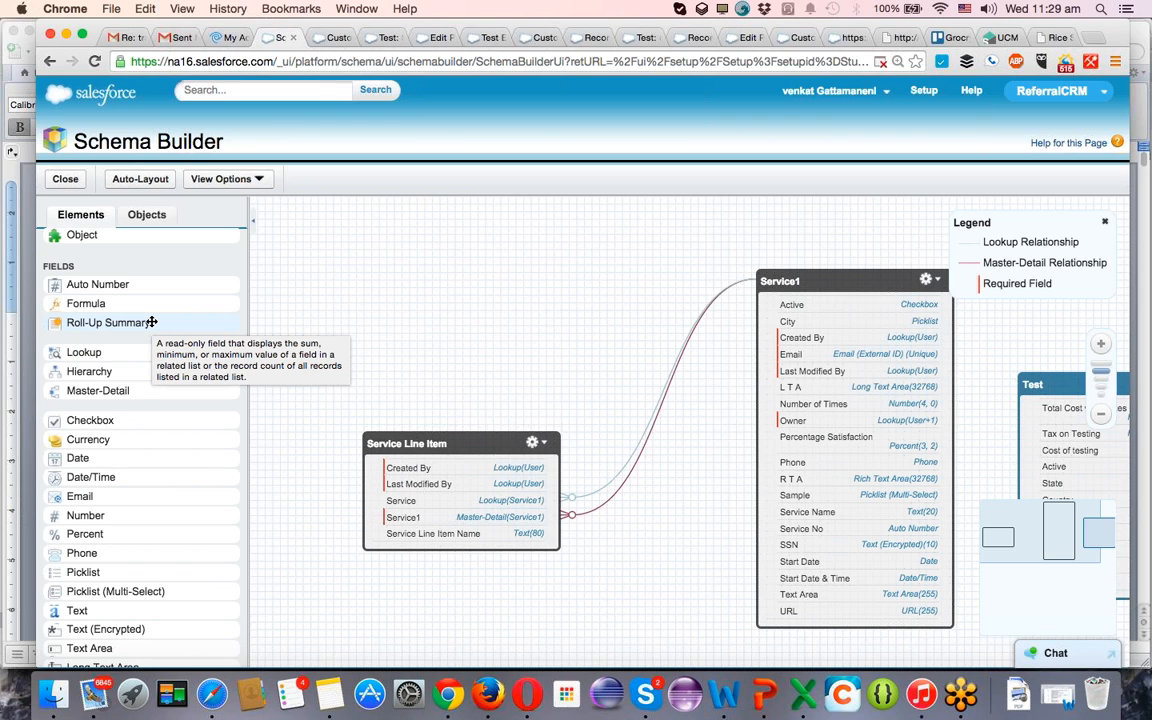
pyautogui.moveTo(613, 322); pyautogui.dragTo(463, 313)
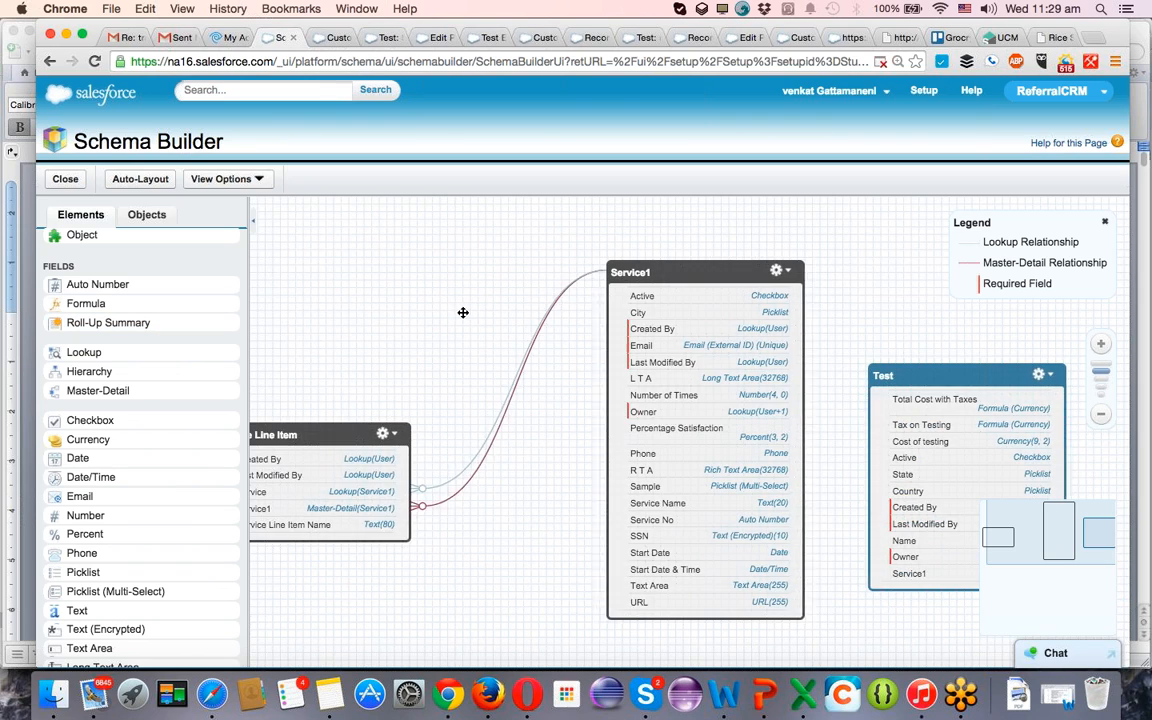
# Try to add a Roll-Up Summary field to the Test object and to the Service Line Item object.
pyautogui.moveTo(155, 323); pyautogui.dragTo(958, 441)
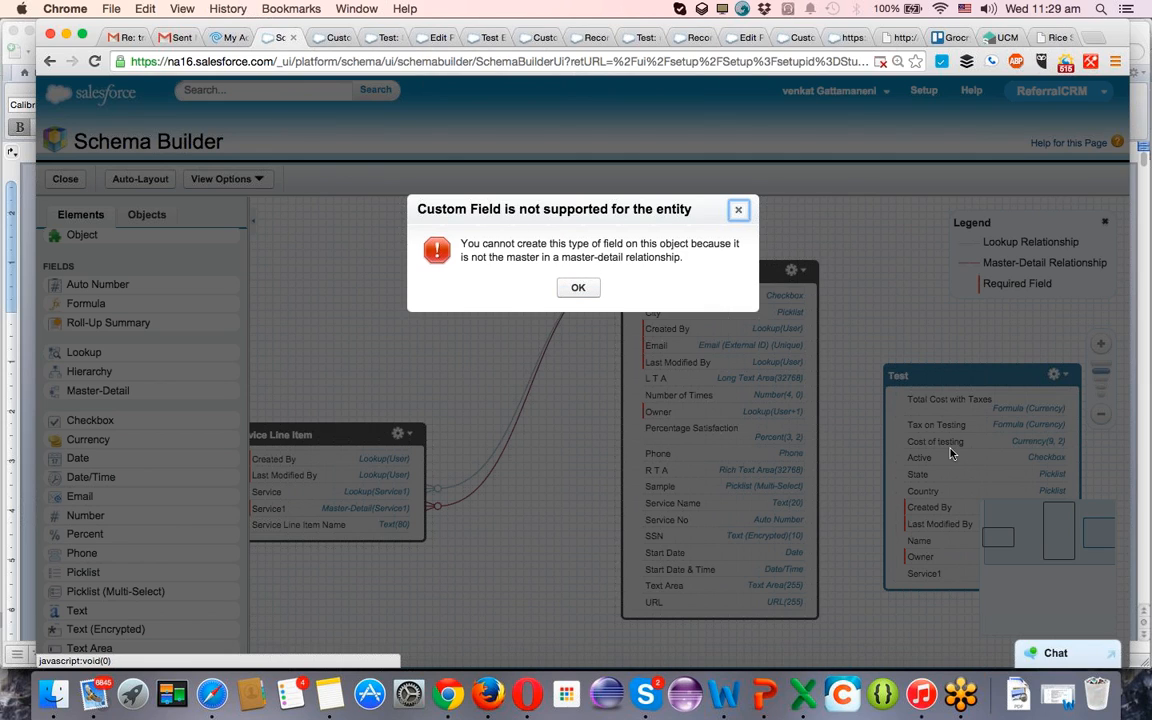
pyautogui.click(578, 289)
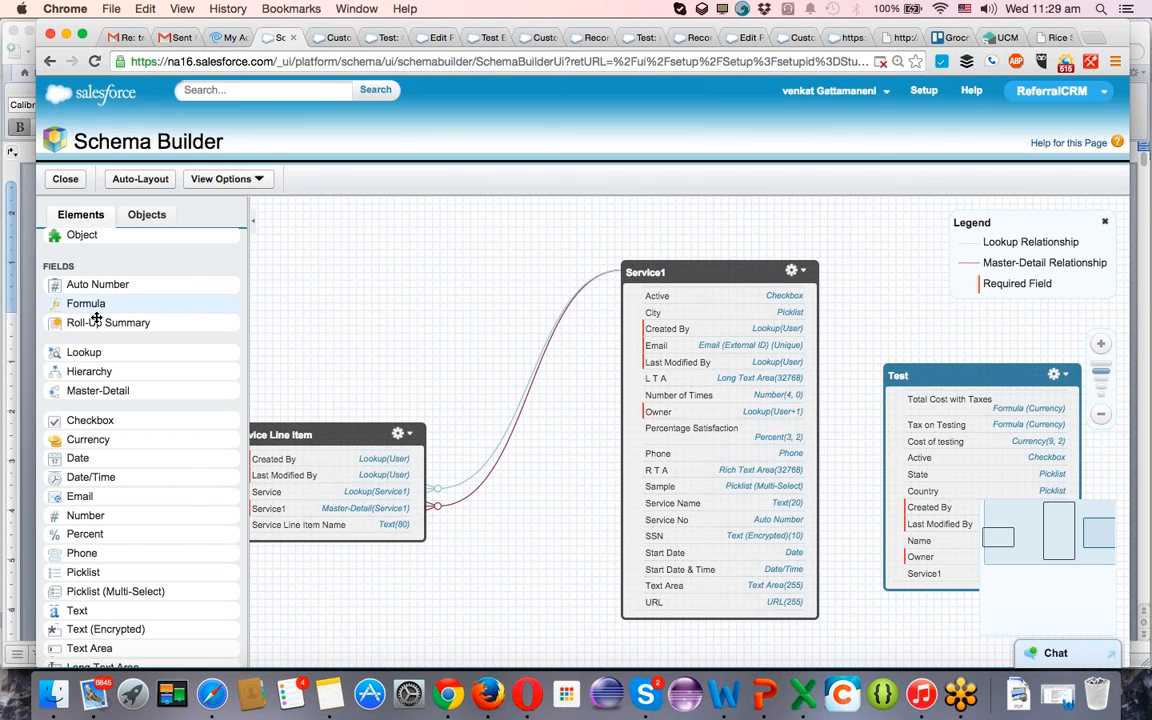
pyautogui.moveTo(142, 323); pyautogui.dragTo(309, 511)
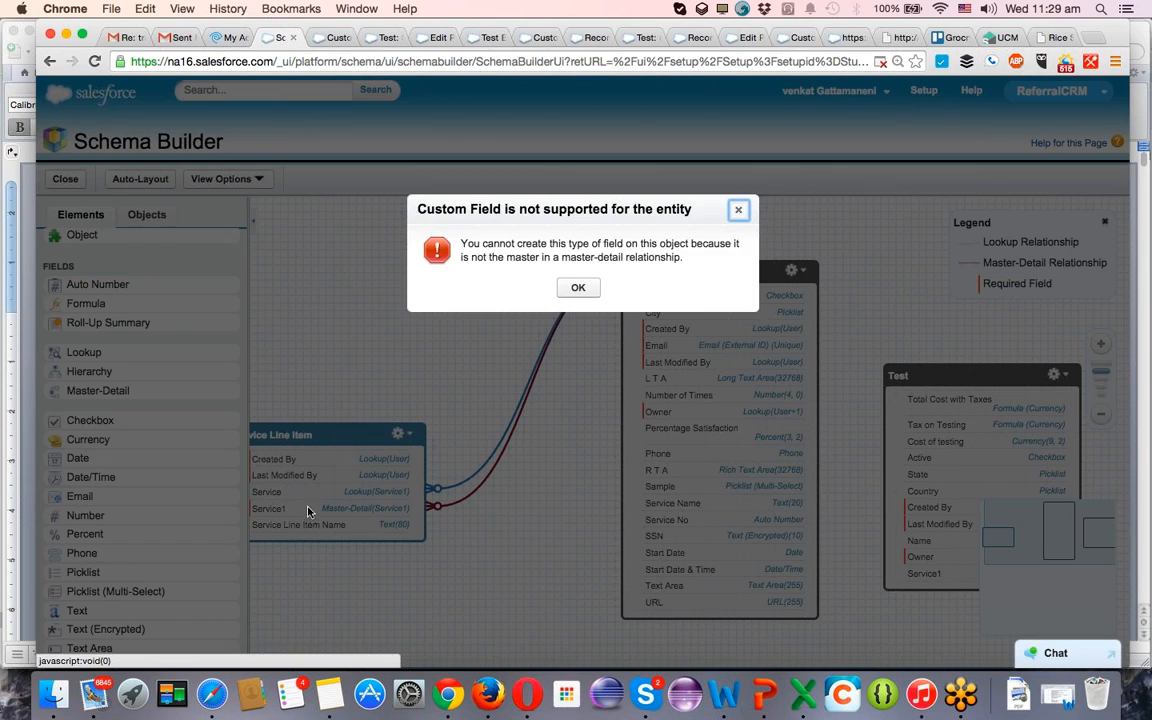
pyautogui.click(578, 287)
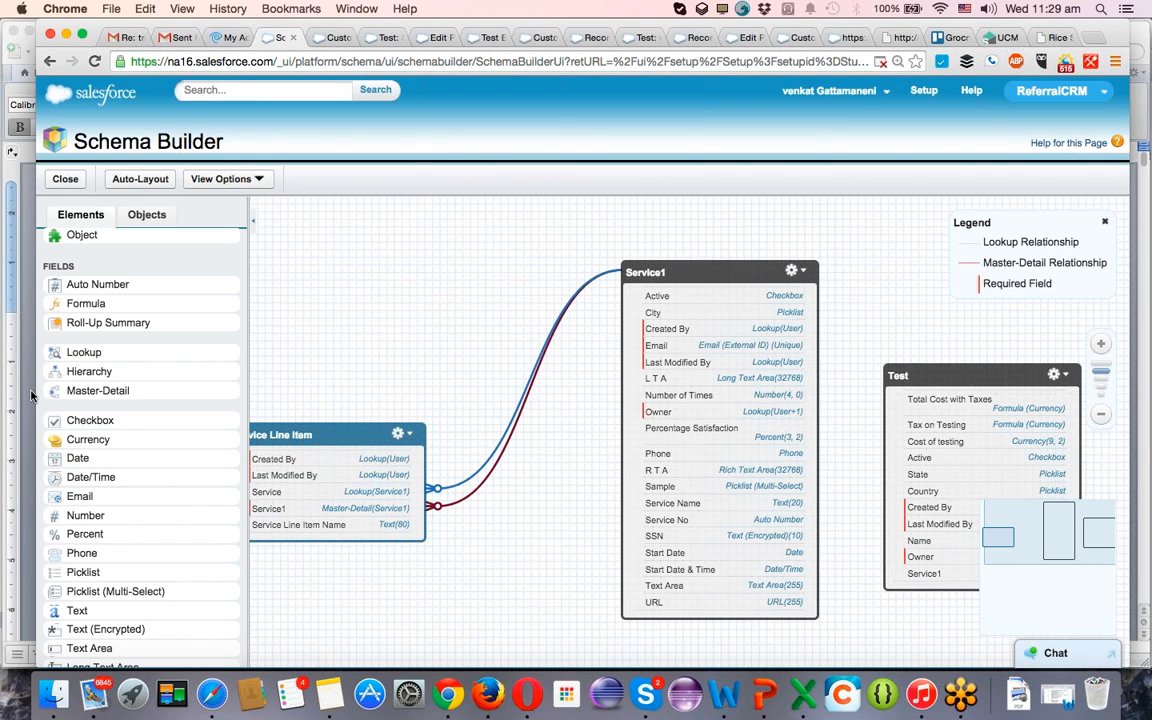
pyautogui.moveTo(72, 391); pyautogui.dragTo(668, 410)
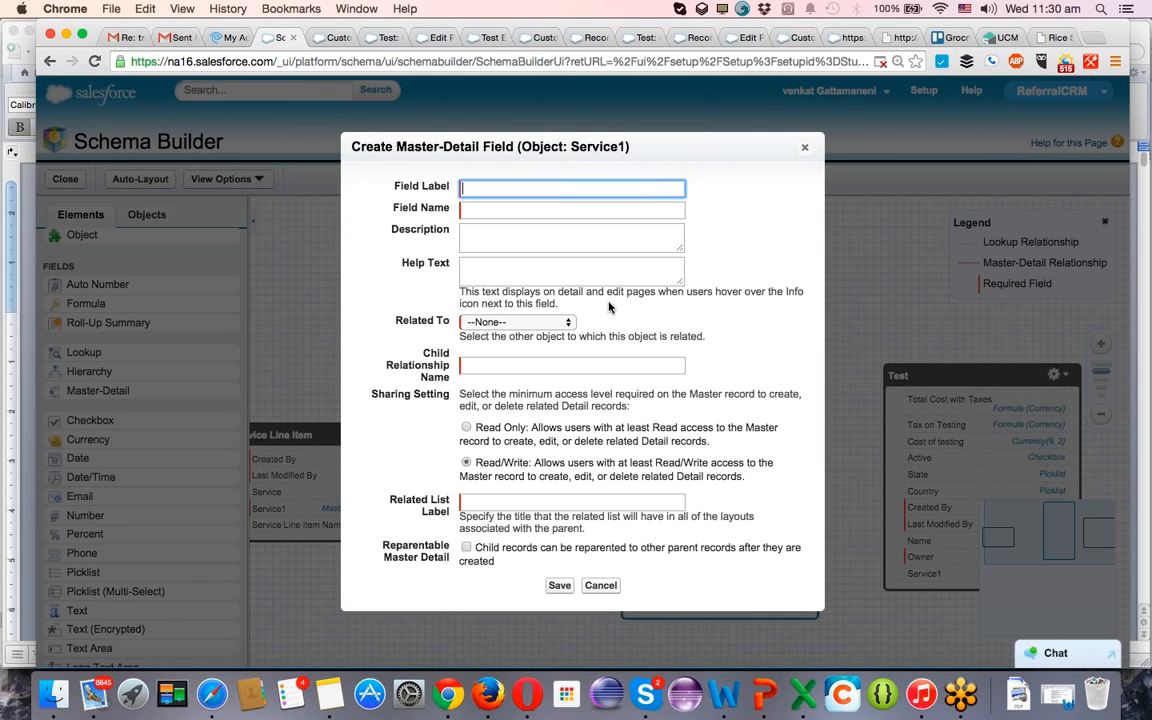
pyautogui.write('No of Service line items')
pyautogui.press('Tab')
pyautogui.press('Tab')
pyautogui.press('Tab')
pyautogui.press('Tab')
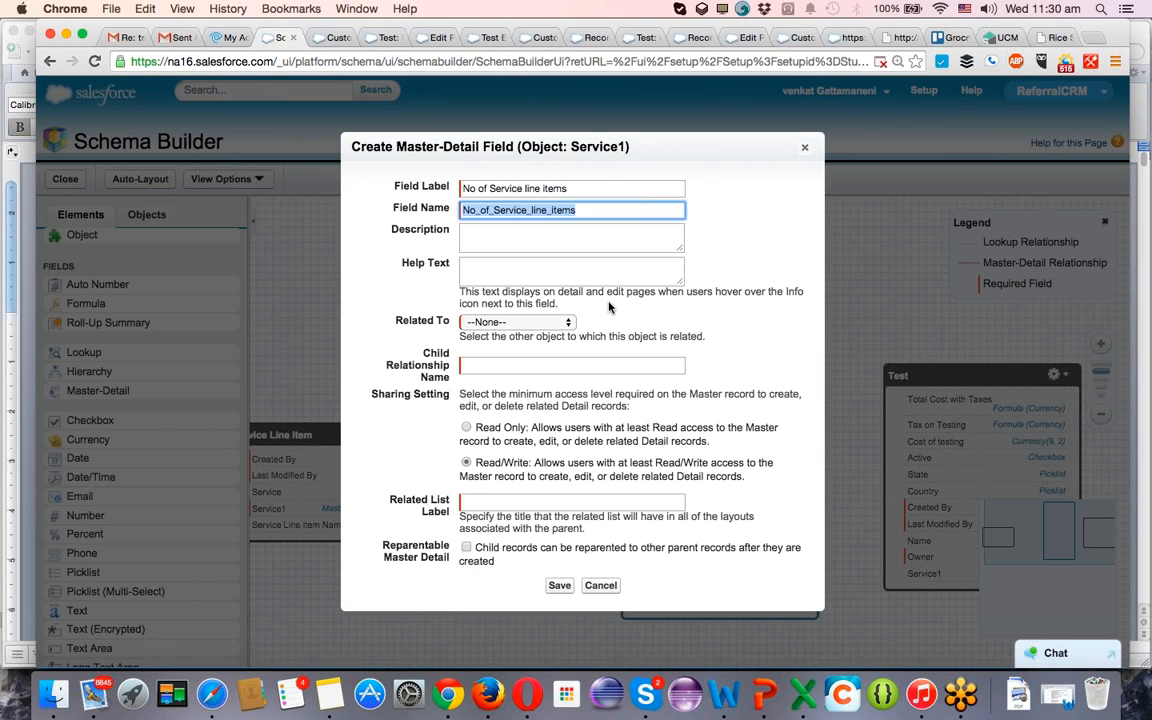
pyautogui.press('space')
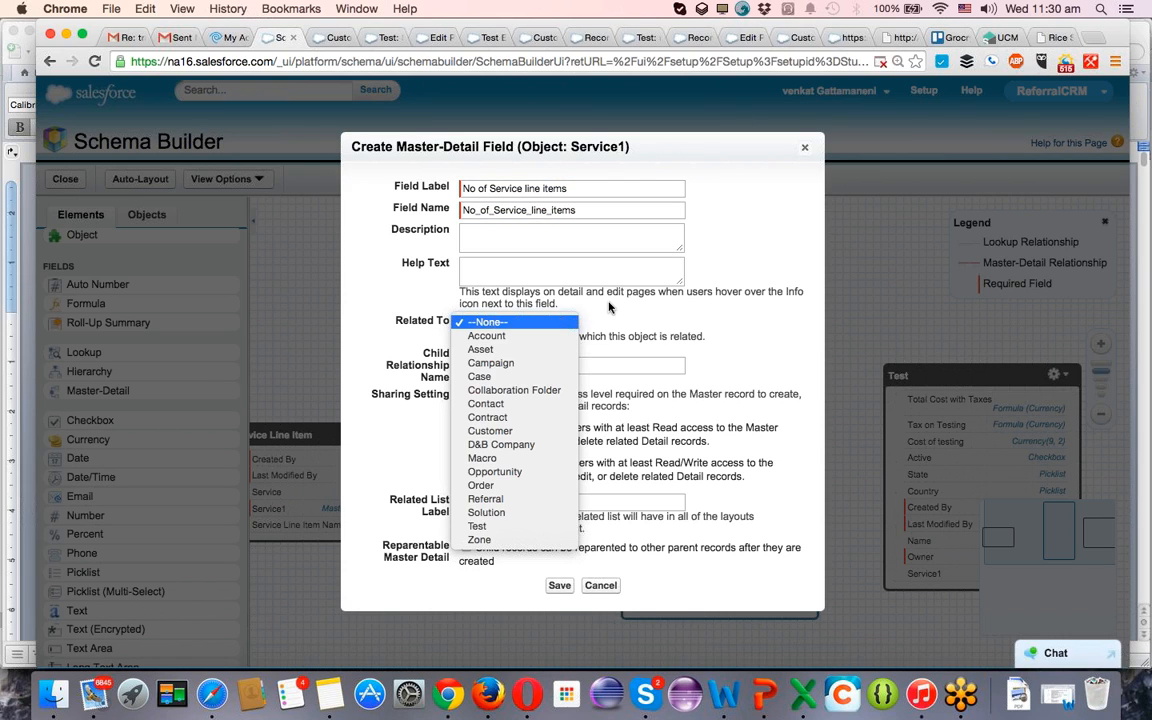
pyautogui.press('Down')
pyautogui.press('s')
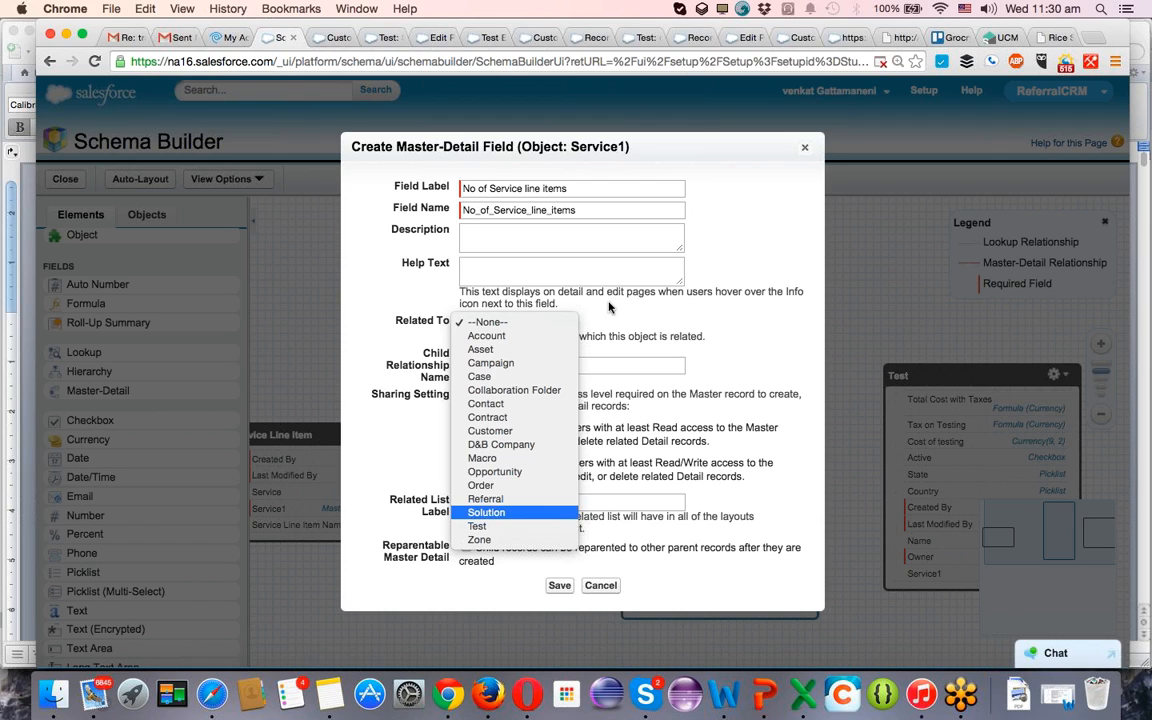
pyautogui.click(805, 150)
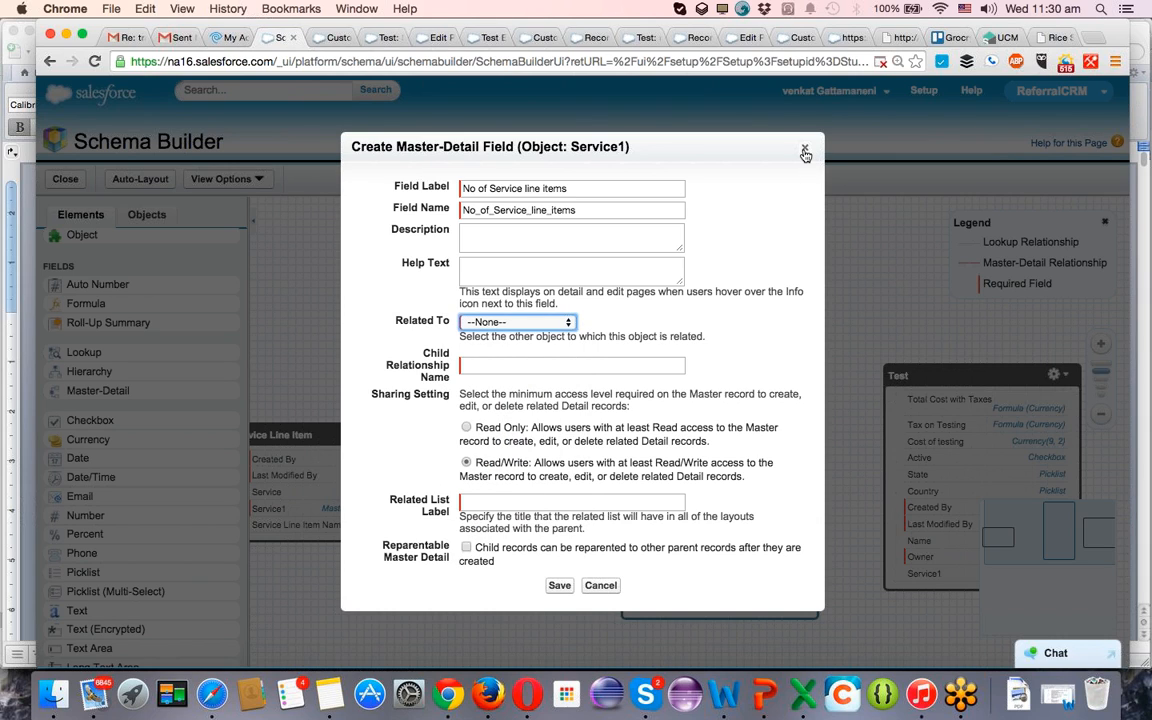
pyautogui.click(548, 321)
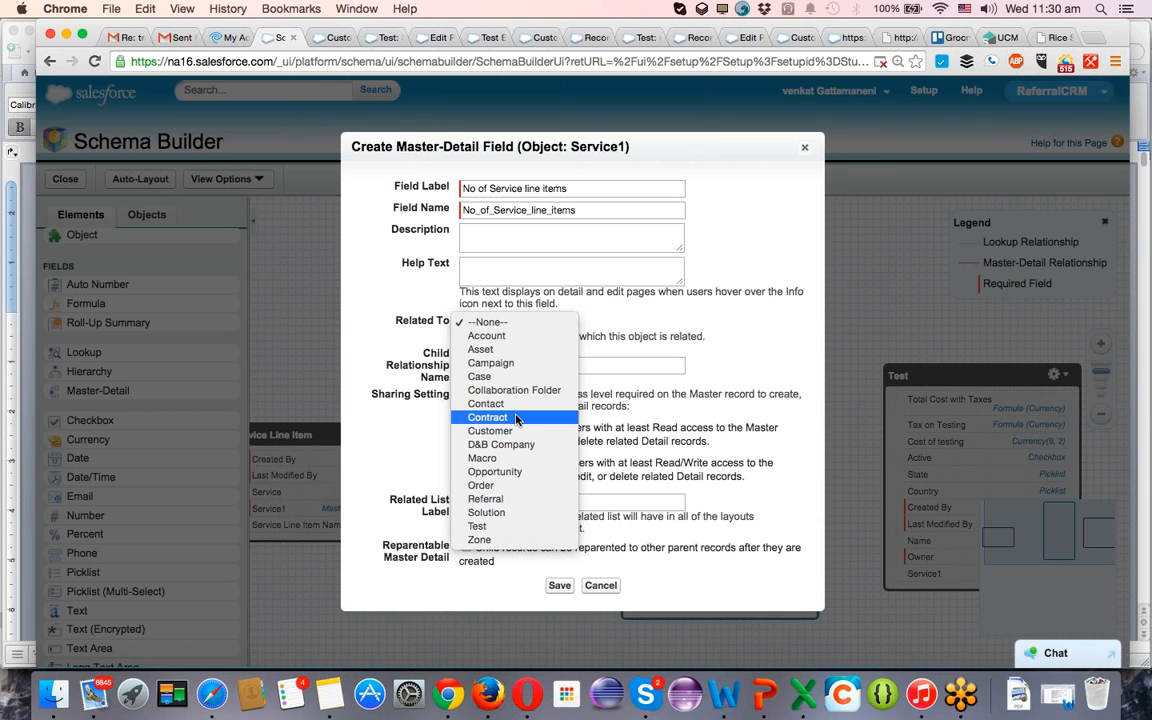
pyautogui.click(805, 150)
pyautogui.click(805, 150)
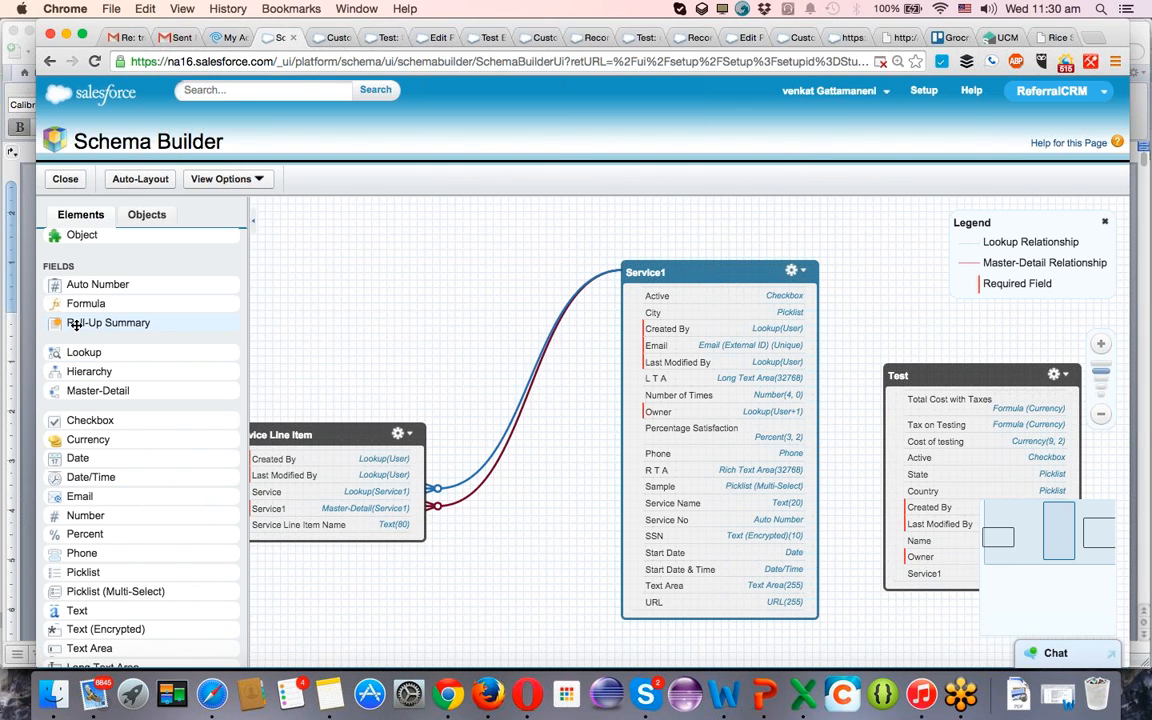
# Start and cancel a Roll-Up Summary field on Service1, and try again to add one to Service Line Item.
pyautogui.moveTo(76, 325); pyautogui.dragTo(660, 374)
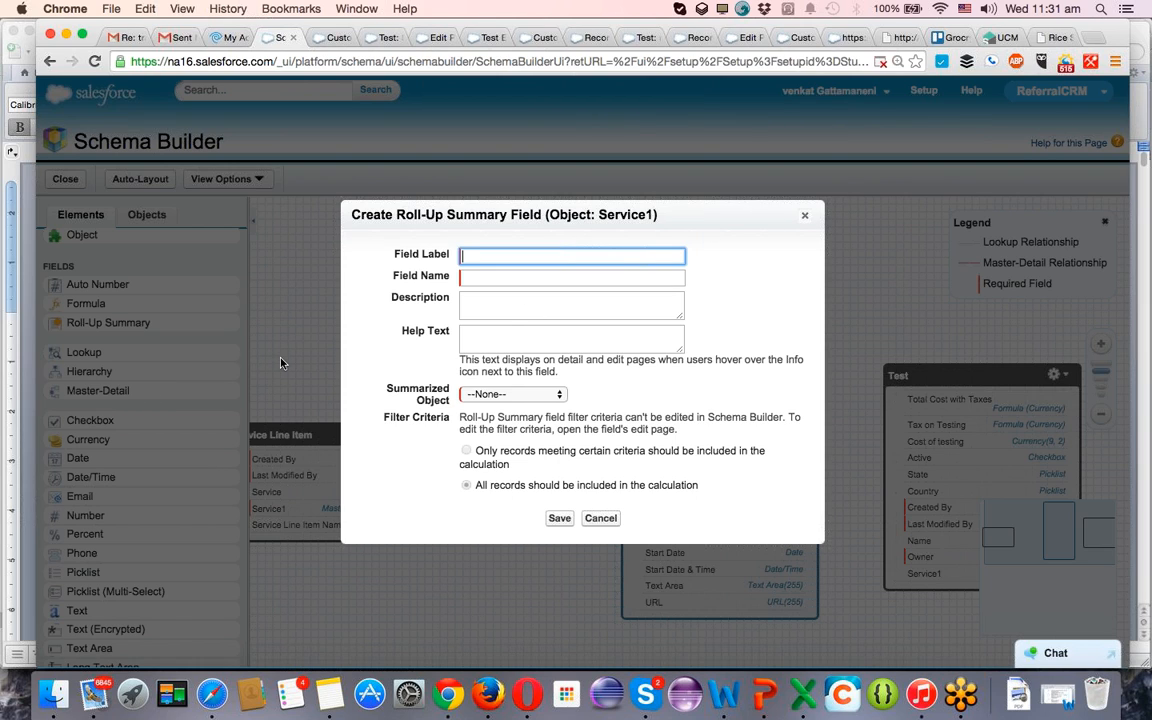
pyautogui.click(806, 219)
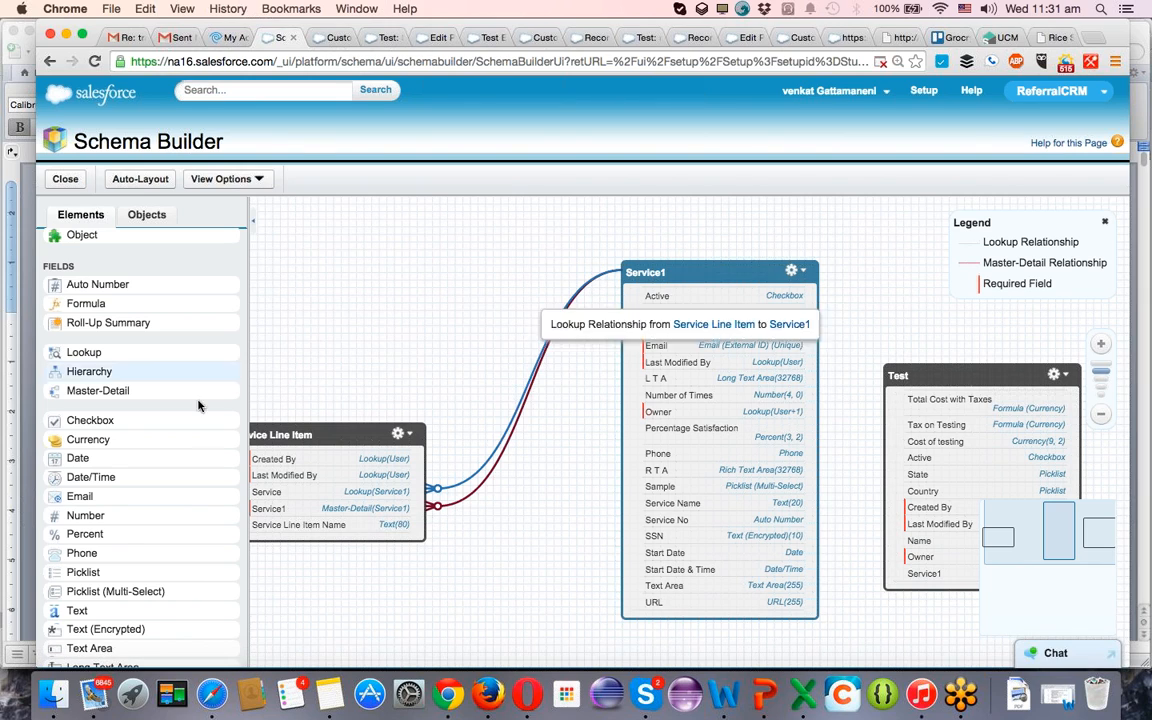
pyautogui.moveTo(180, 389); pyautogui.dragTo(110, 396)
pyautogui.moveTo(98, 323); pyautogui.dragTo(311, 506)
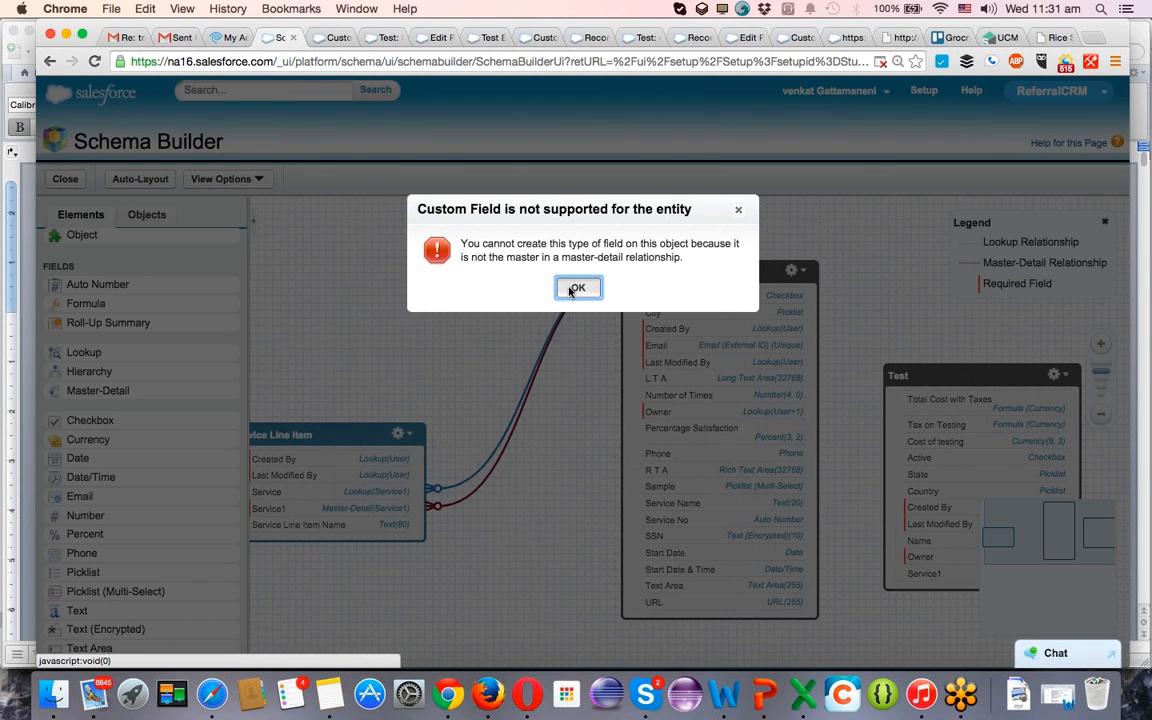
pyautogui.click(576, 286)
# Create a Roll-Up Summary field on the Service1 object with the label No of Service Line Items.
pyautogui.moveTo(177, 328); pyautogui.dragTo(740, 362)
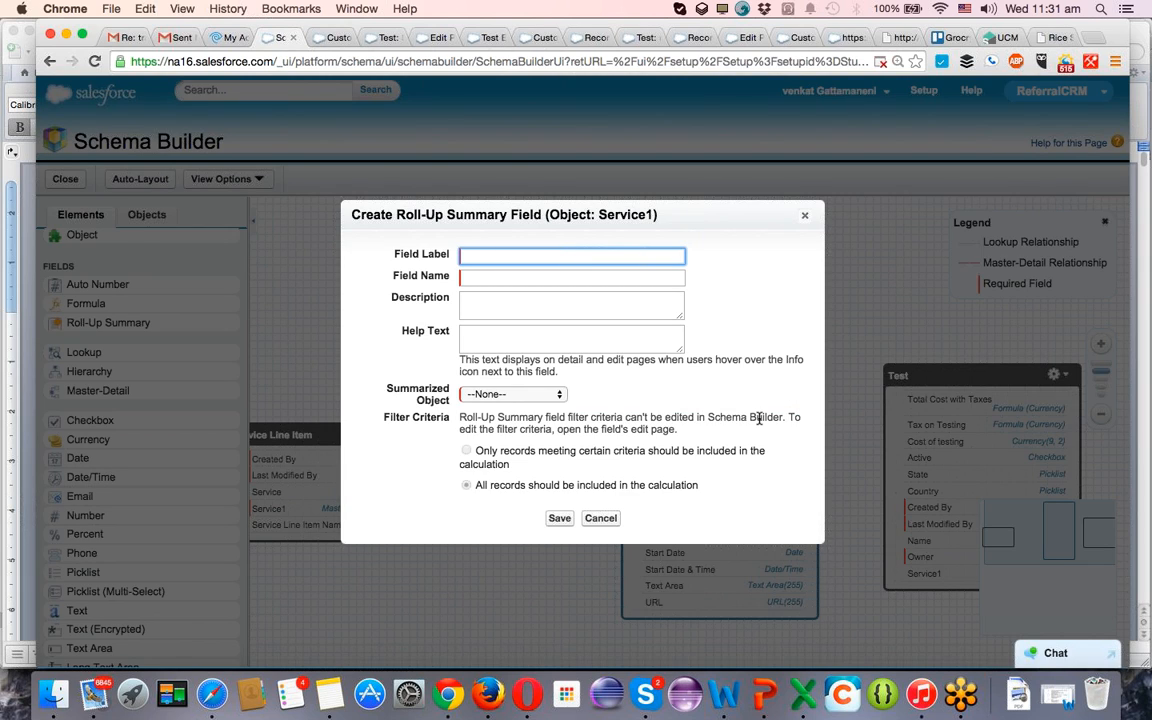
pyautogui.write('Automation Testing')
pyautogui.press('super+a')
pyautogui.write('No of Service Line Items')
pyautogui.press('Tab')
pyautogui.press('Tab')
pyautogui.press('Tab')
pyautogui.press('Tab')
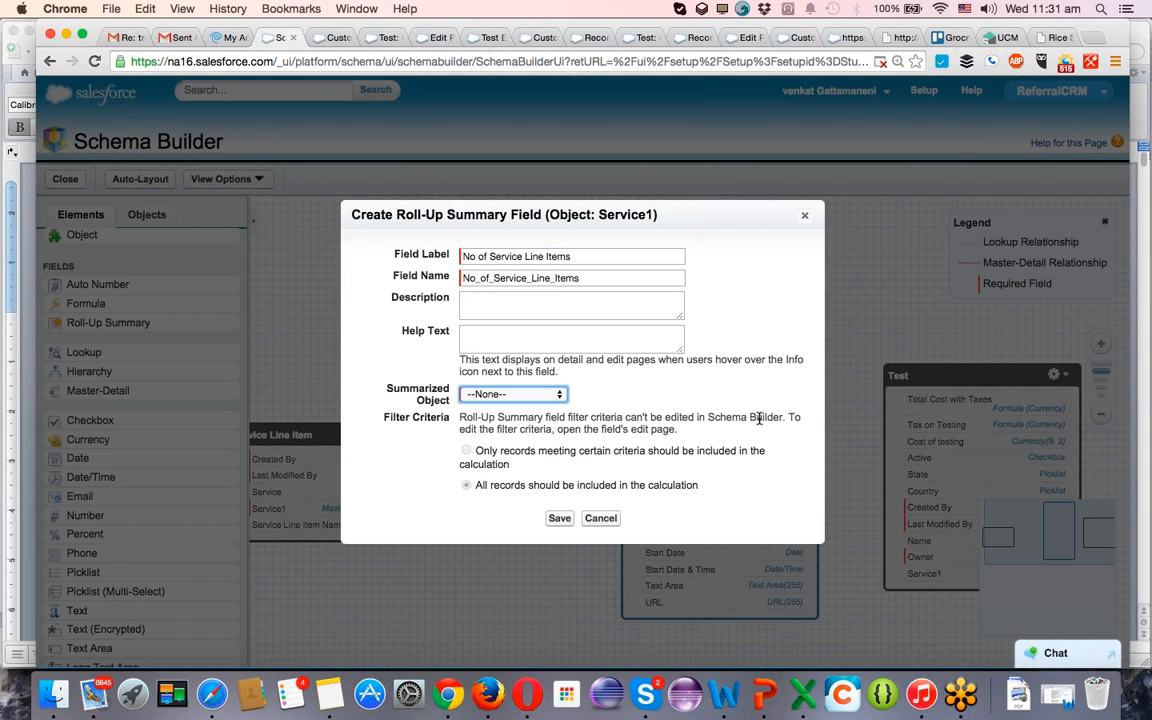
# Summarize the Service Line Items object with the COUNT summary type and save the roll-up field.
pyautogui.click(513, 397)
pyautogui.click(505, 404)
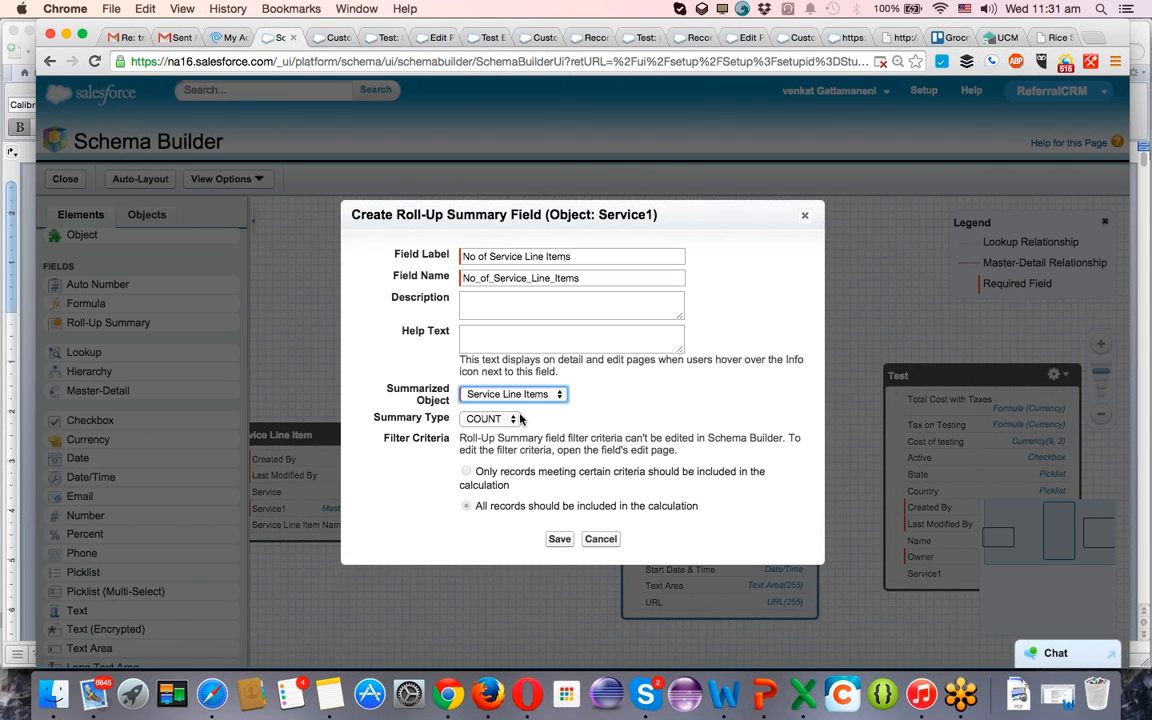
pyautogui.click(492, 419)
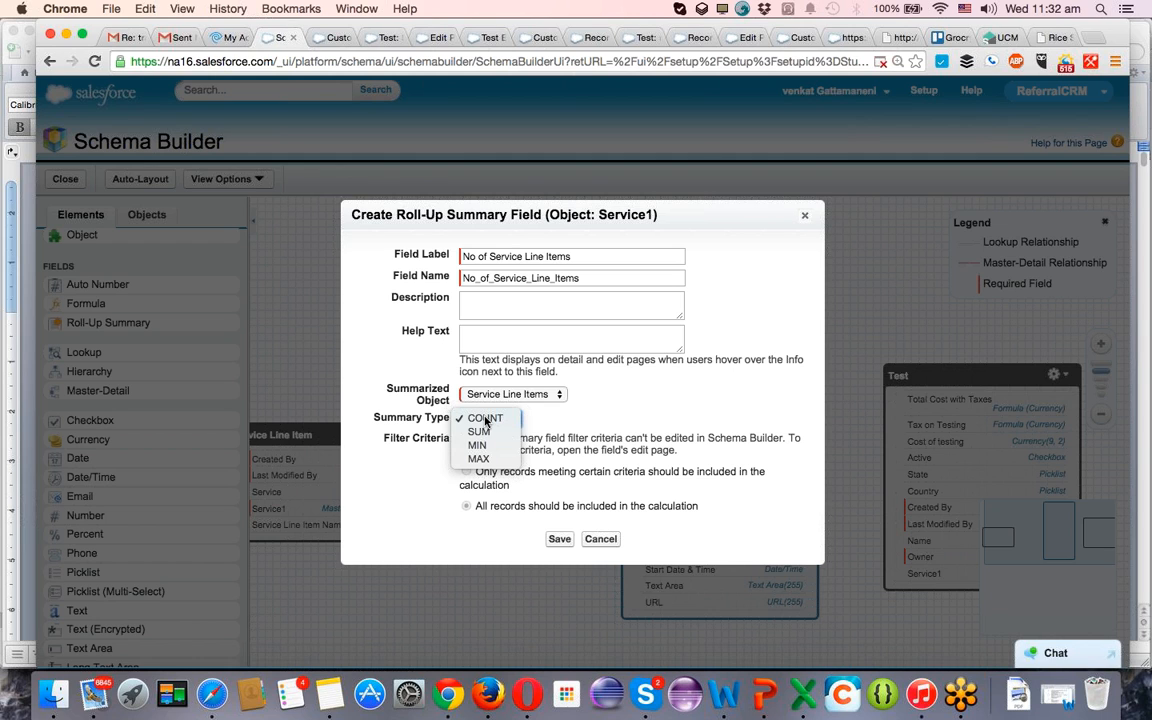
pyautogui.click(486, 419)
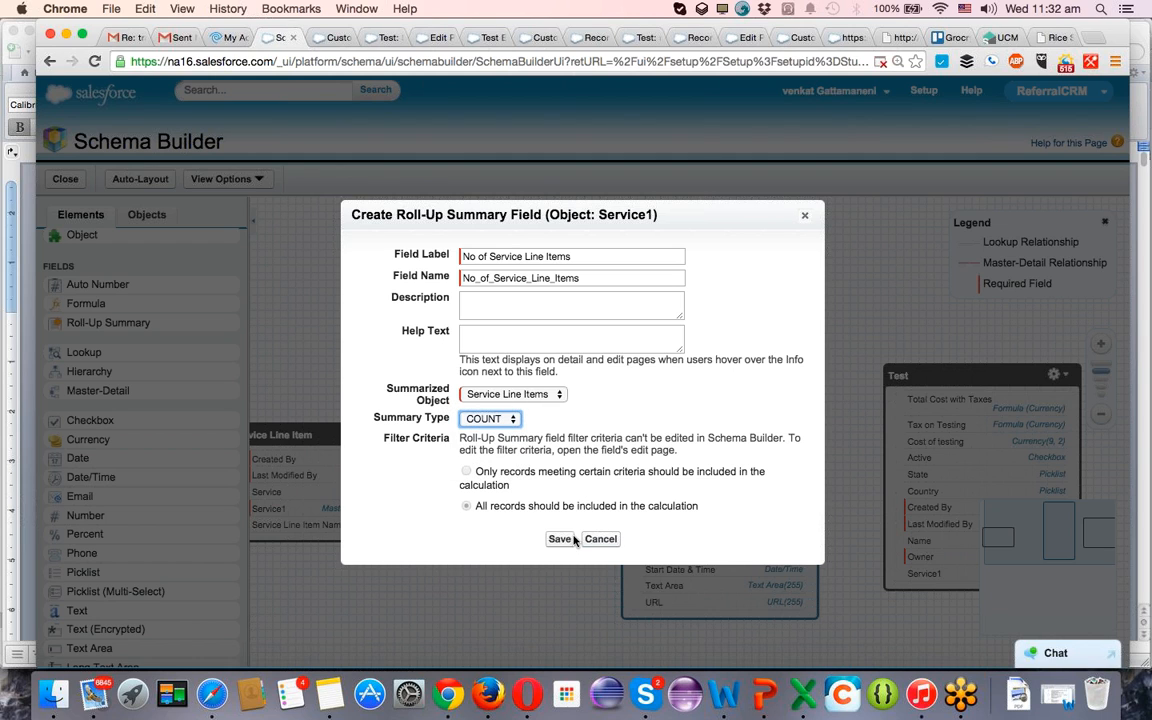
pyautogui.click(562, 539)
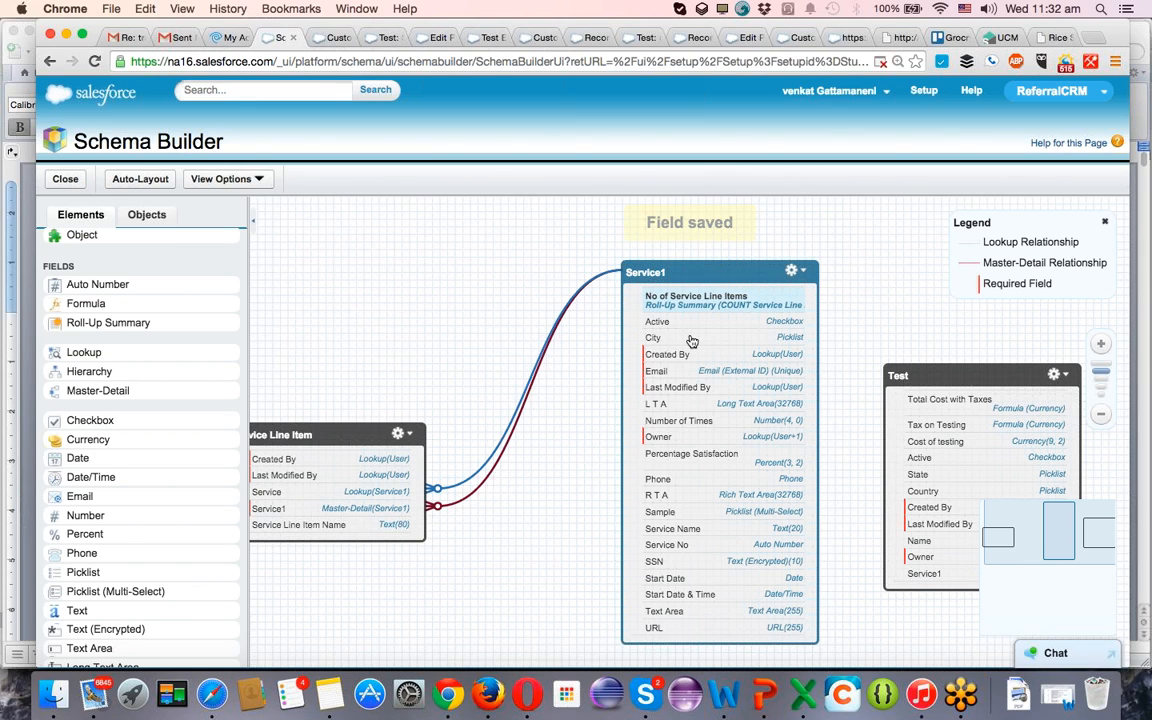
# Add the No of Service Line Items field below Start Date in the Service1 Layout's Information section and save the layout.
pyautogui.click(795, 270)
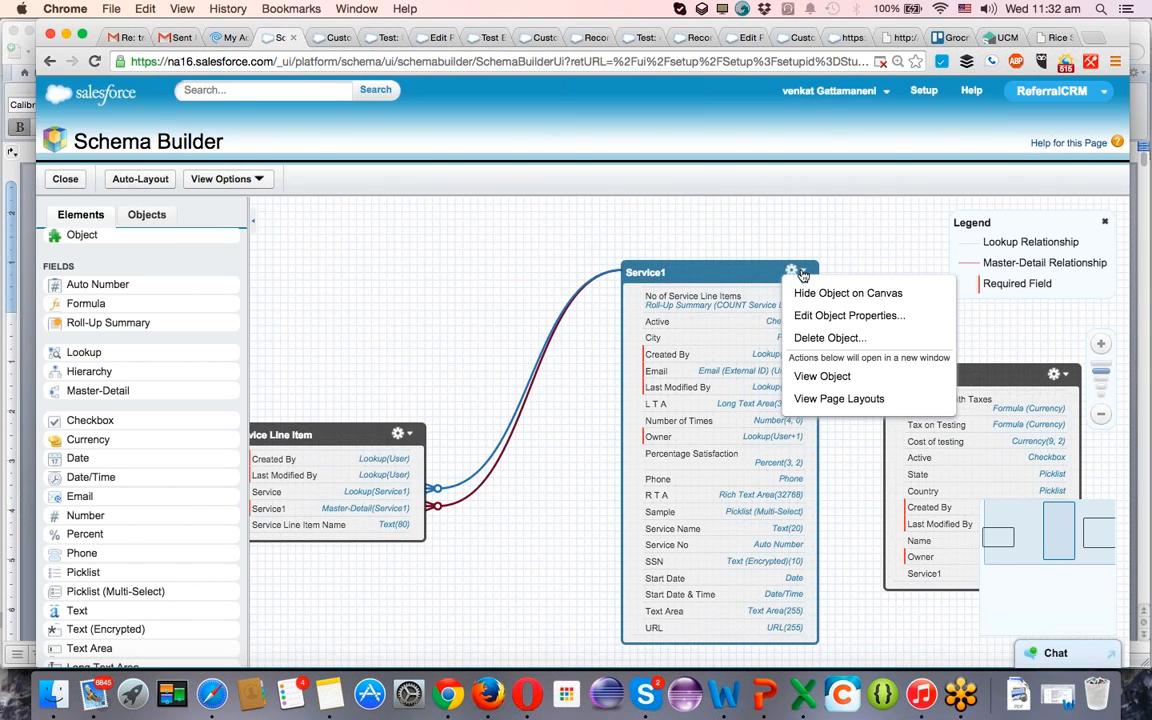
pyautogui.click(820, 401)
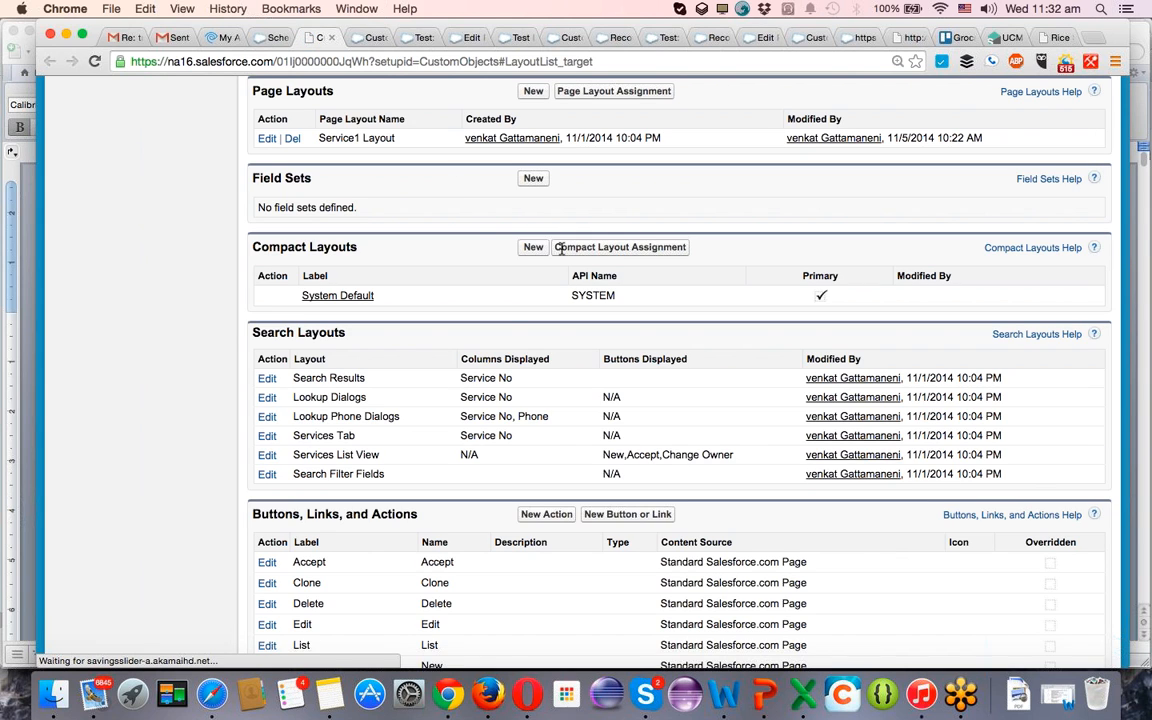
pyautogui.click(266, 139)
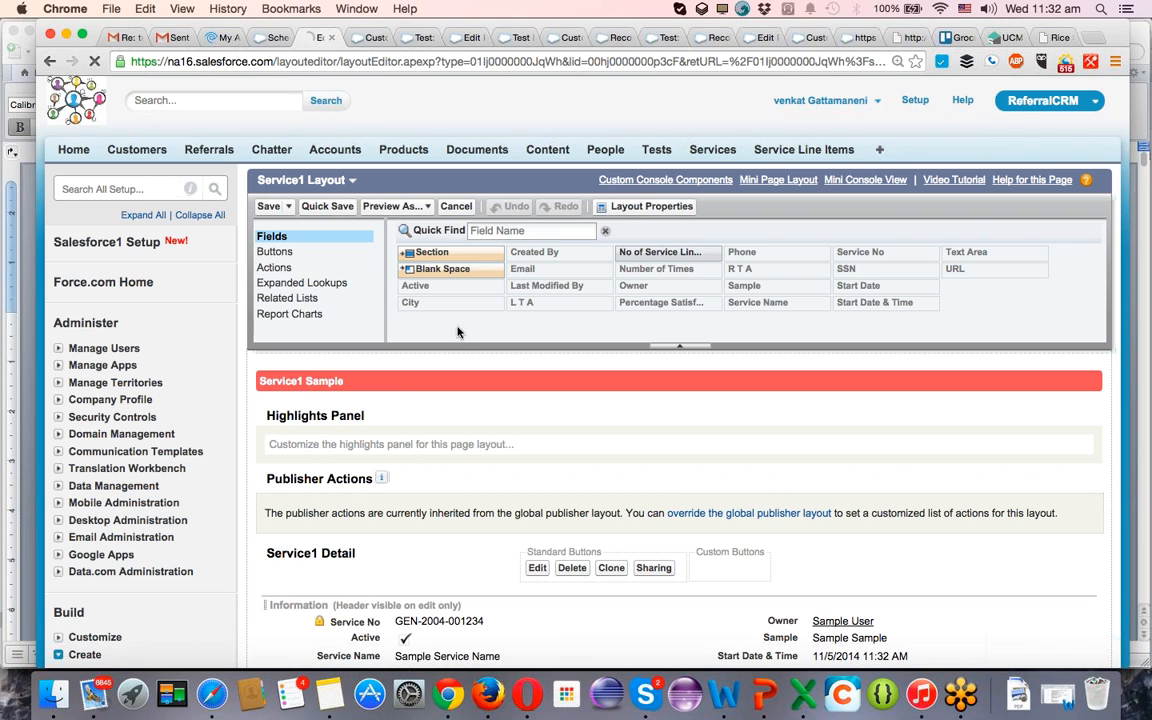
pyautogui.moveTo(712, 260)
pyautogui.mouseDown()
pyautogui.moveTo(687, 429)
pyautogui.moveTo(692, 591)
pyautogui.moveTo(747, 662)
pyautogui.moveTo(812, 634)
pyautogui.moveTo(690, 592)
pyautogui.moveTo(464, 582)
pyautogui.mouseUp()
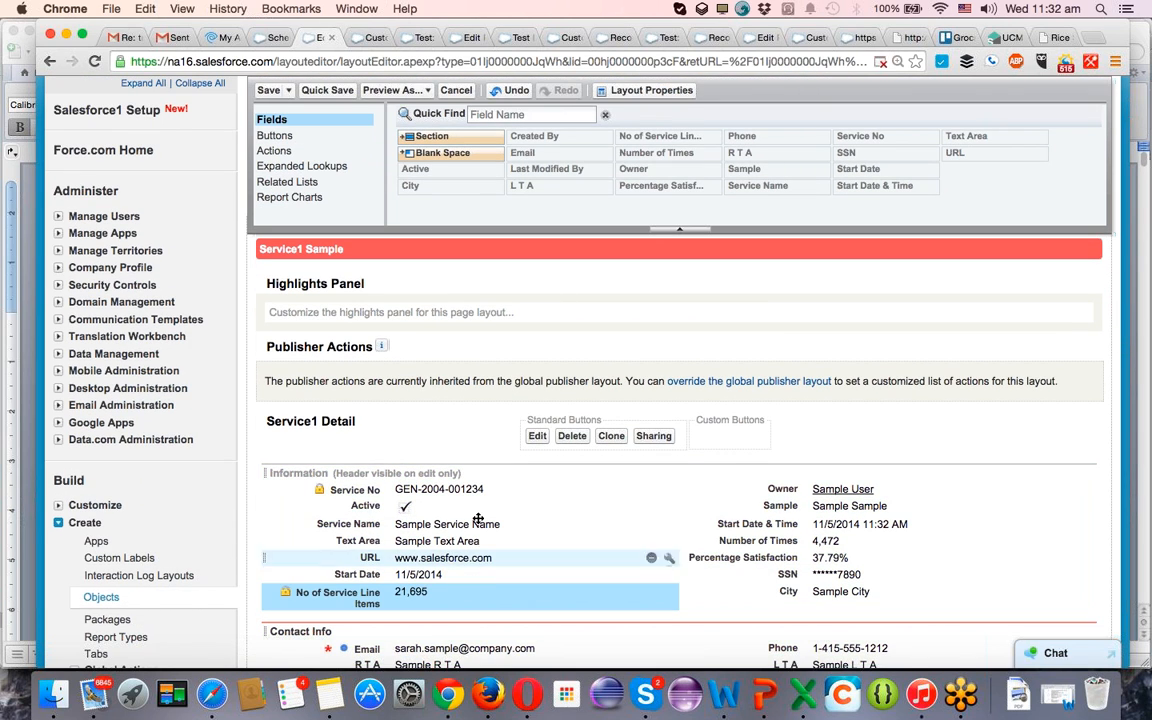
pyautogui.click(330, 90)
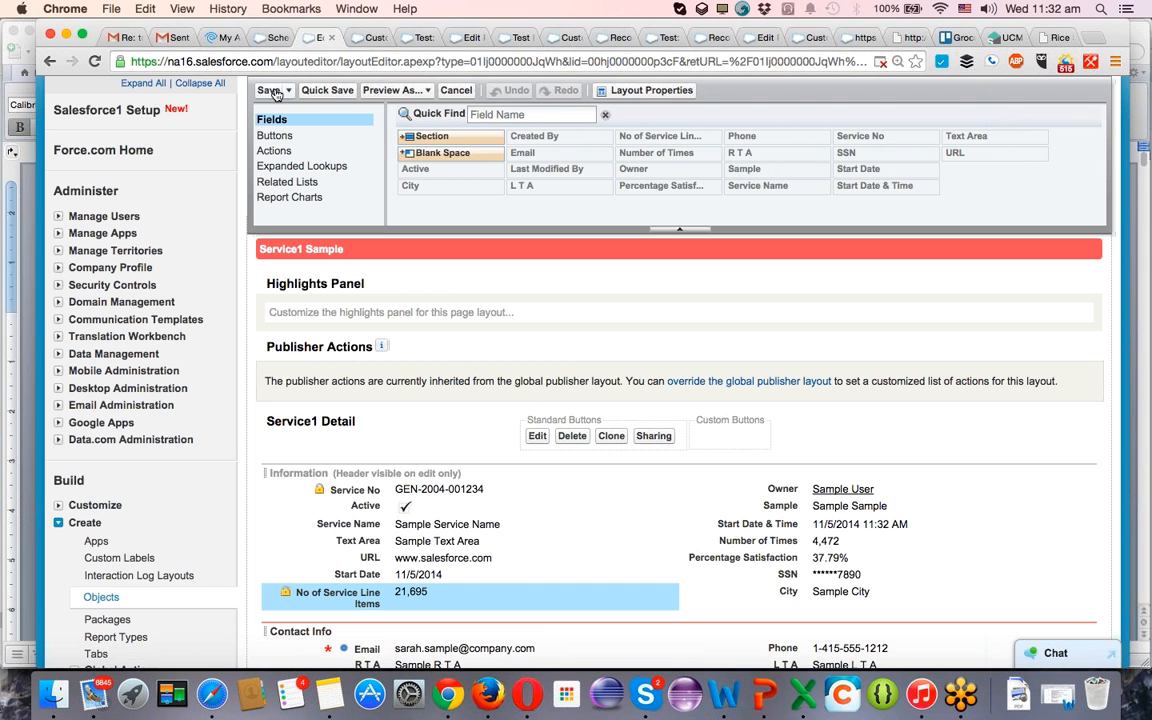
pyautogui.click(275, 91)
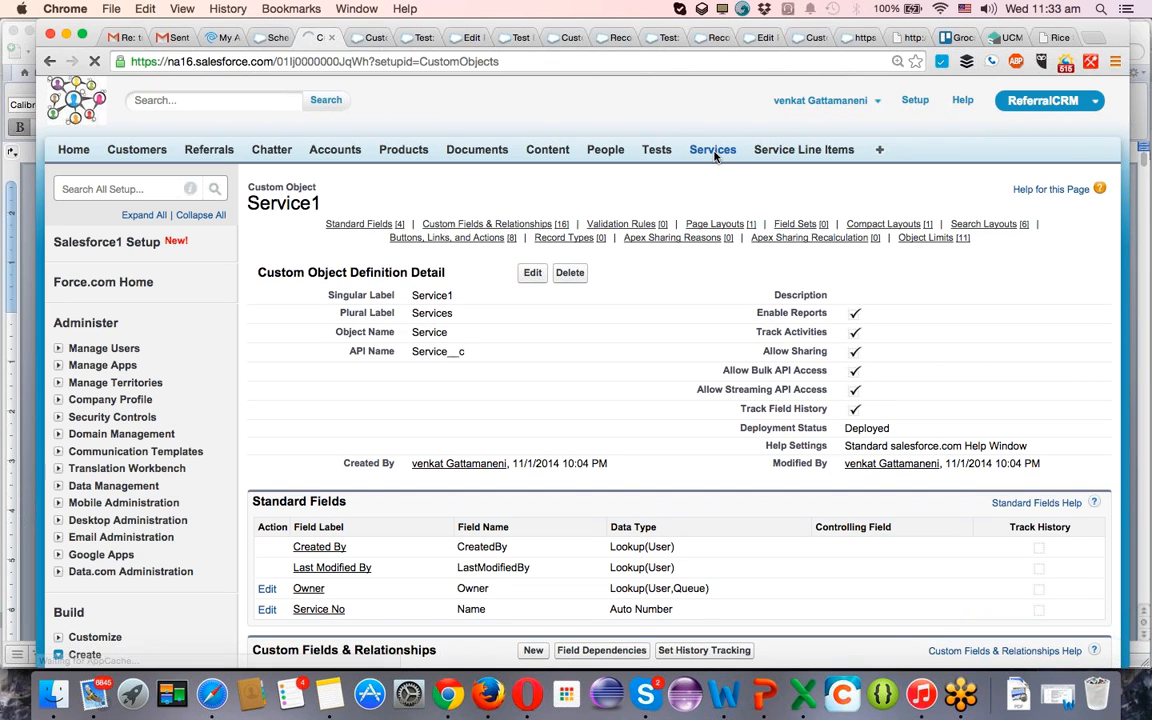
pyautogui.click(712, 150)
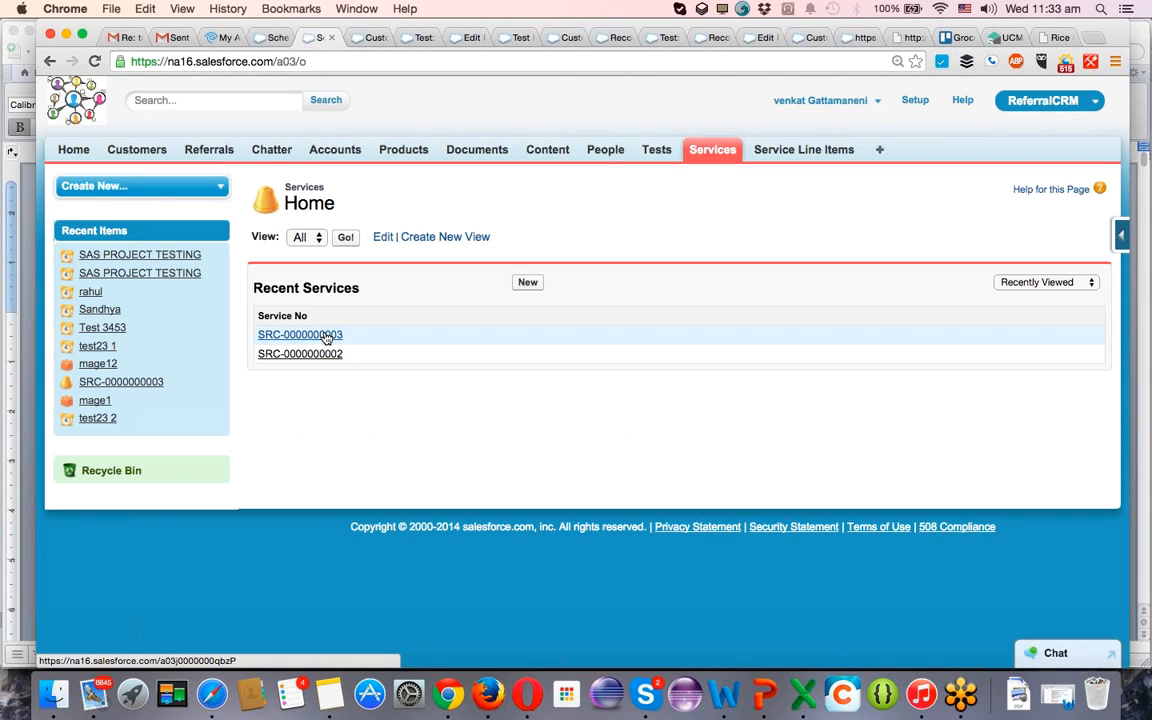
pyautogui.click(326, 336)
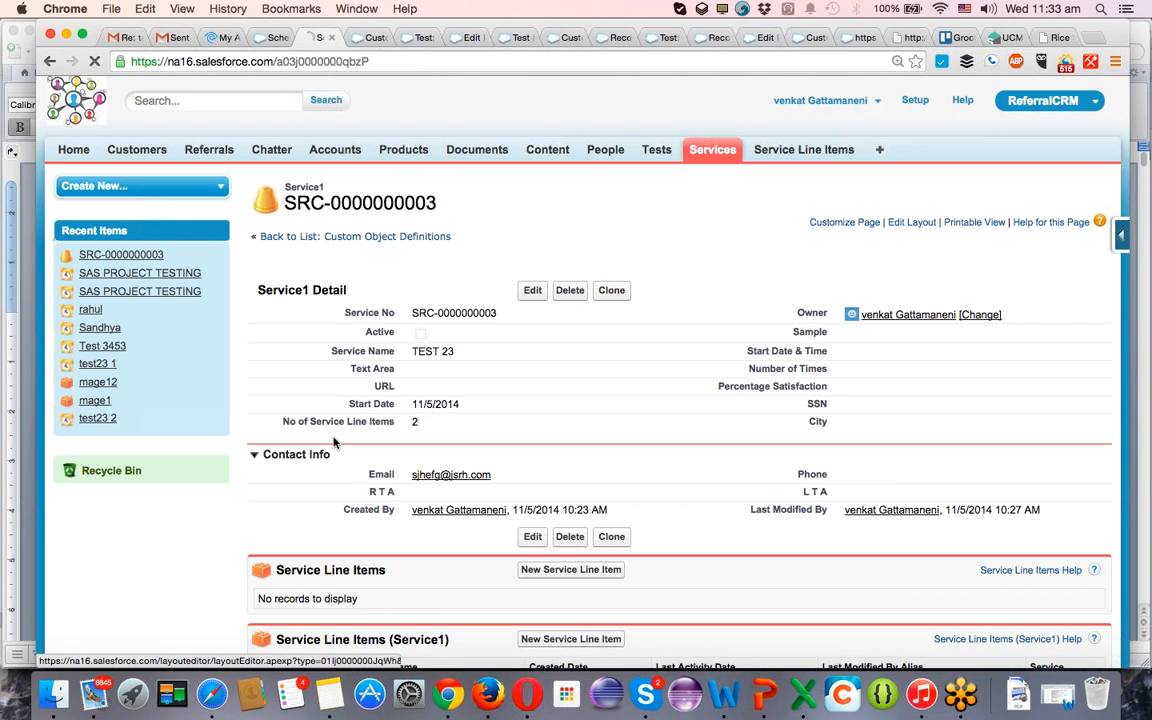
pyautogui.scroll(-5, 553, 450)
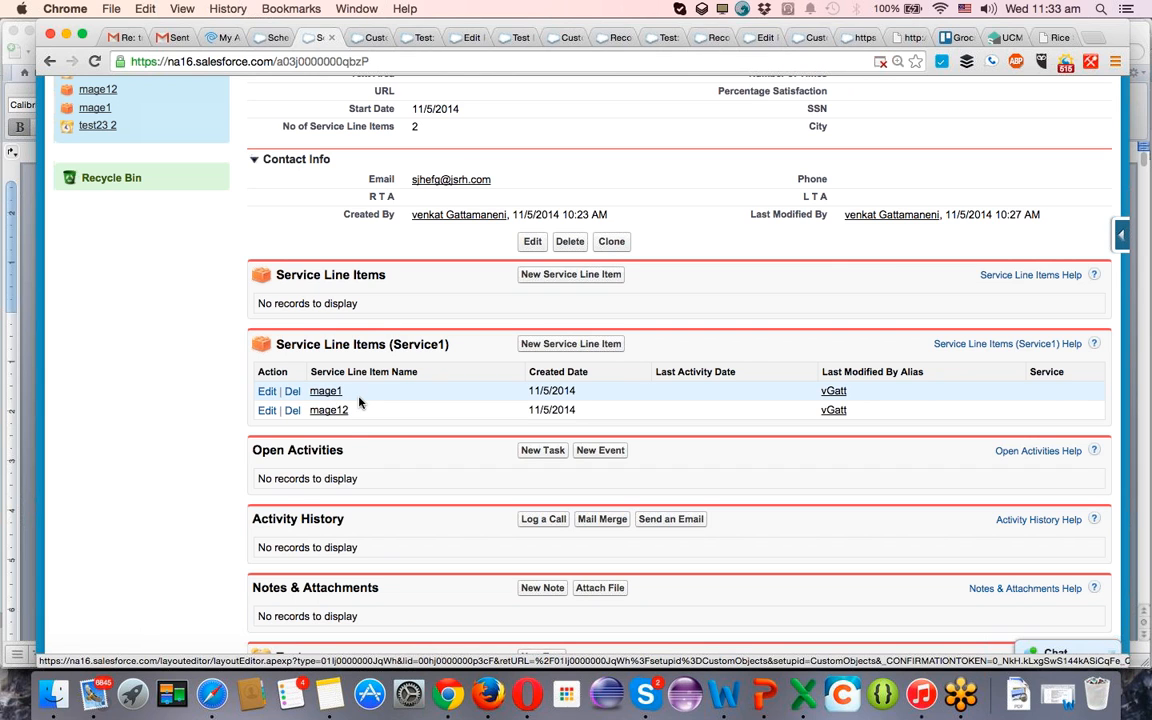
pyautogui.scroll(4, 360, 401)
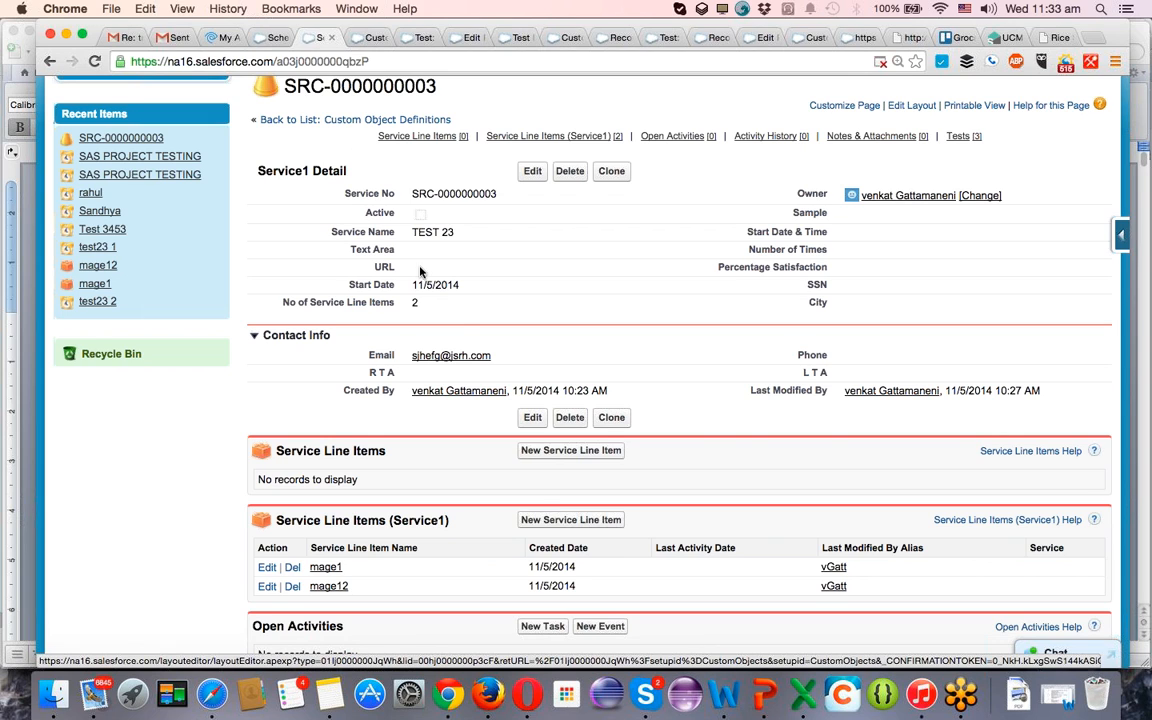
pyautogui.click(571, 521)
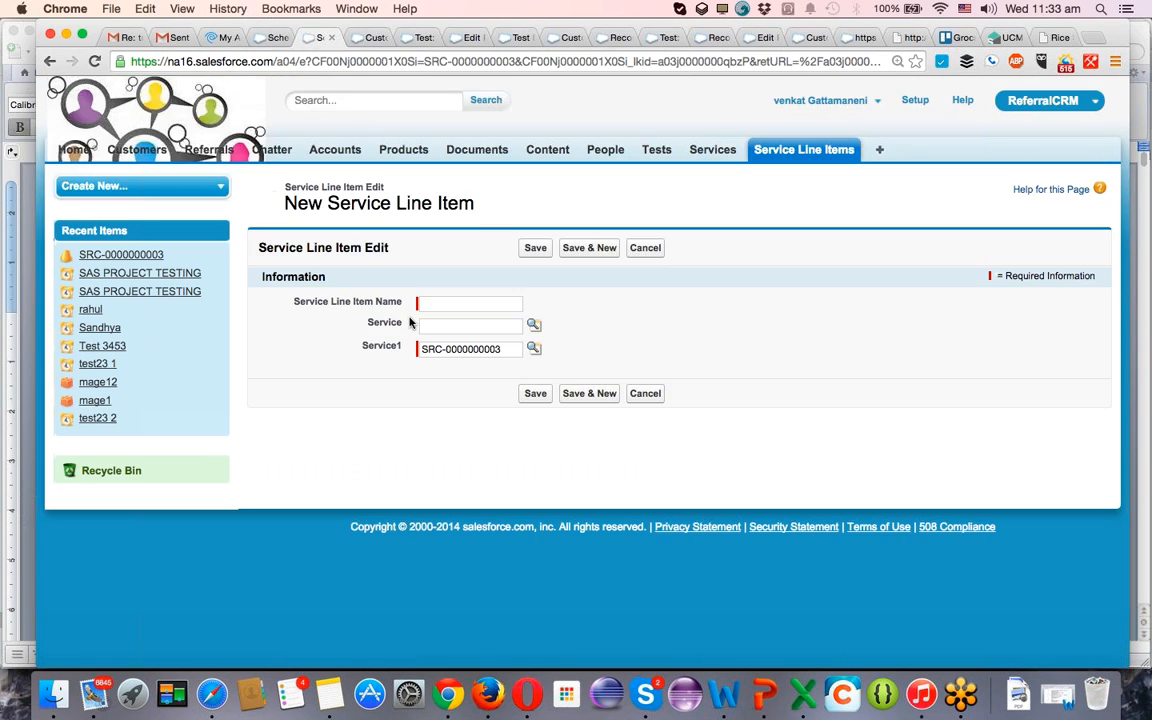
pyautogui.click(449, 304)
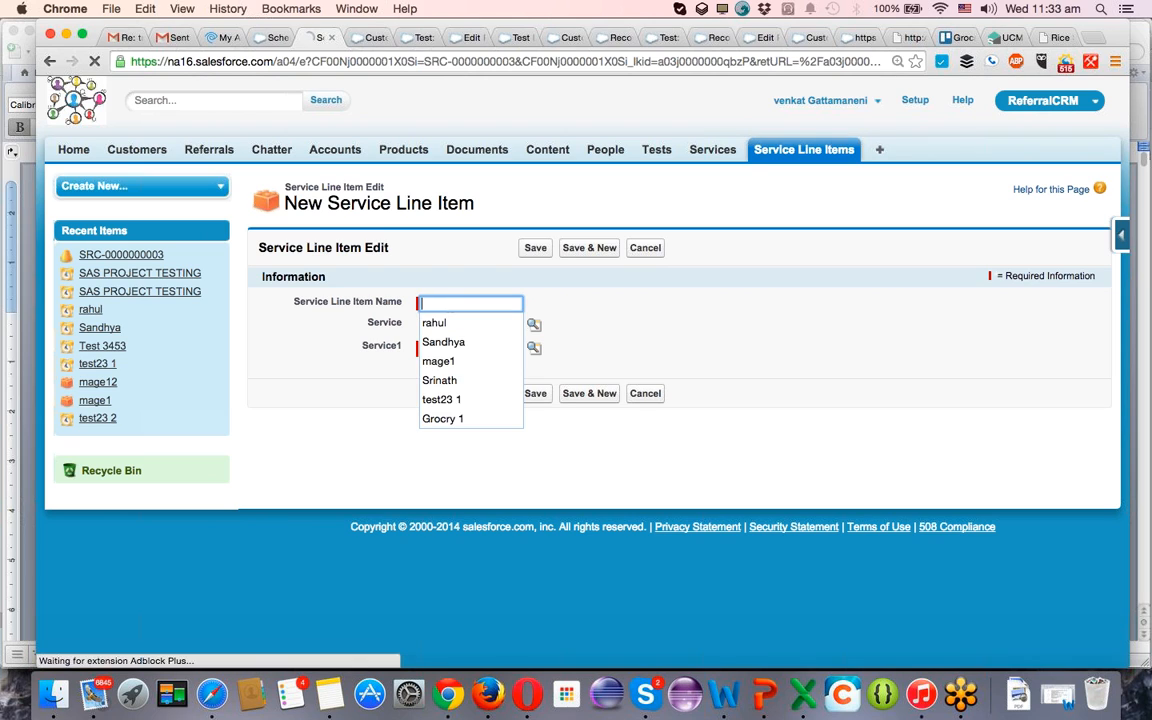
pyautogui.click(449, 366)
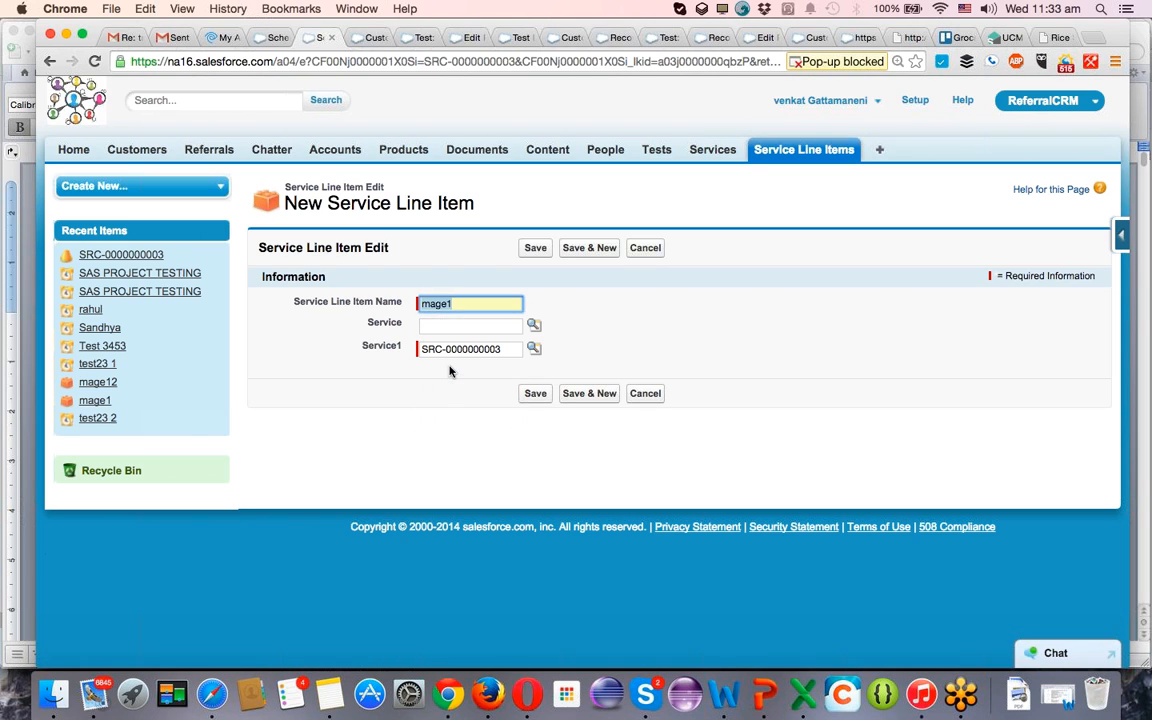
pyautogui.click(536, 394)
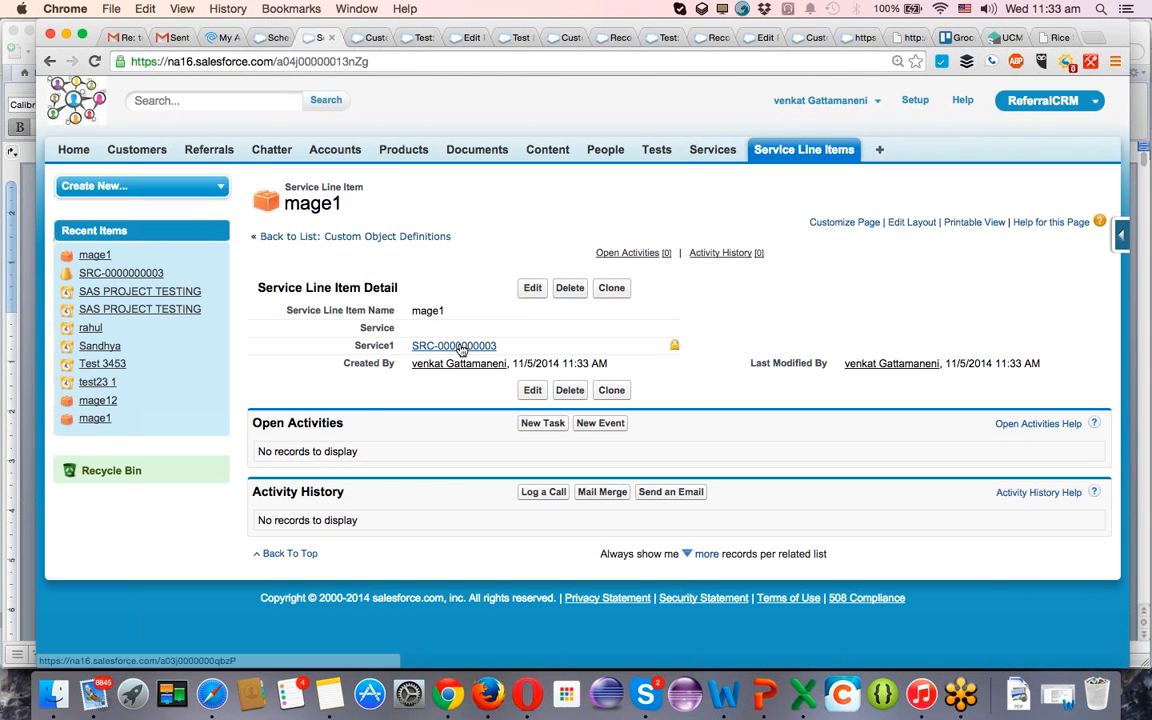
pyautogui.click(455, 346)
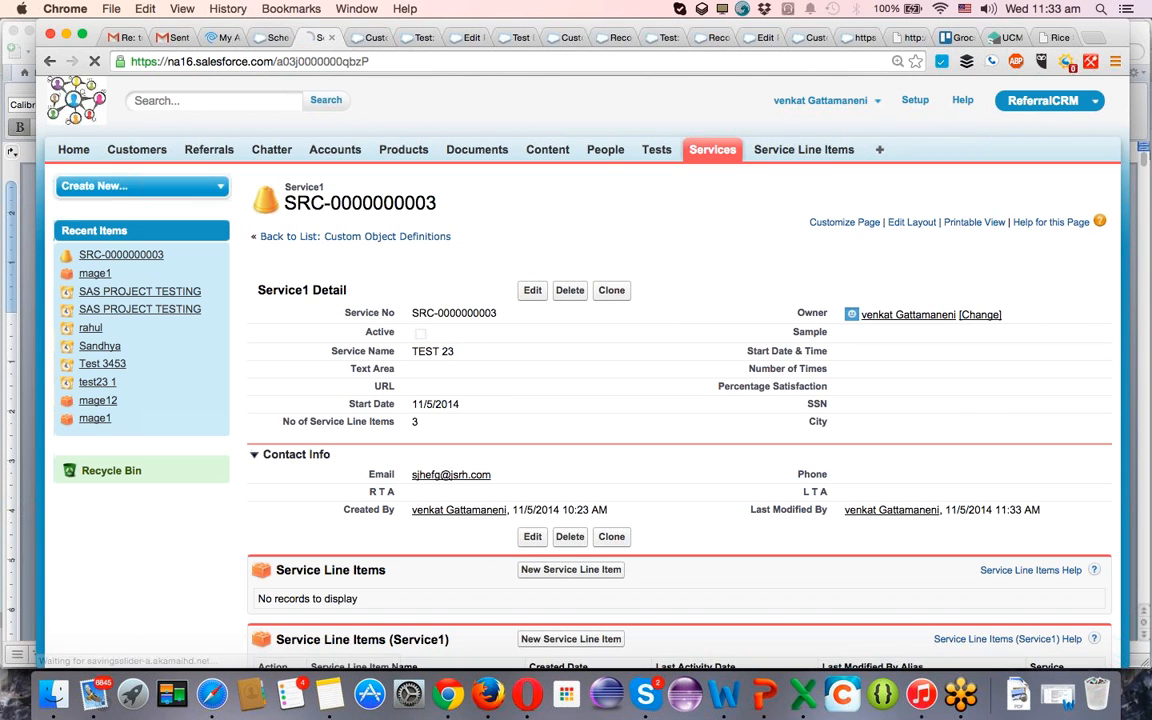
pyautogui.scroll(-5, 452, 452)
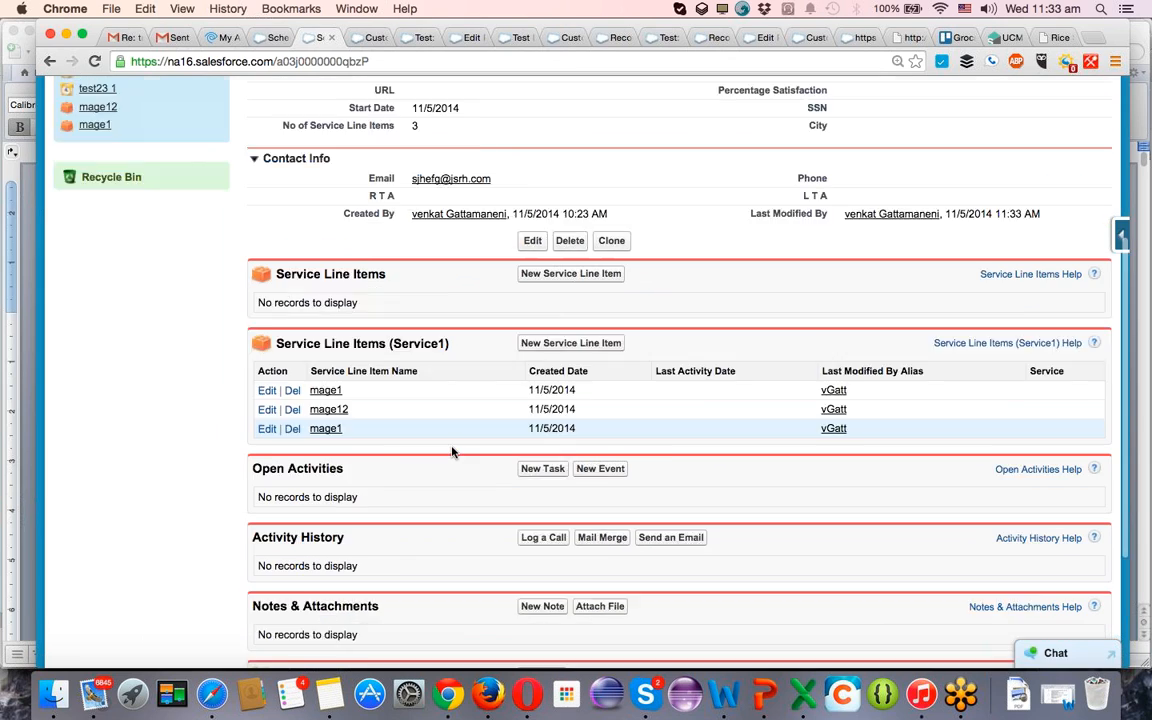
pyautogui.scroll(-1, 452, 452)
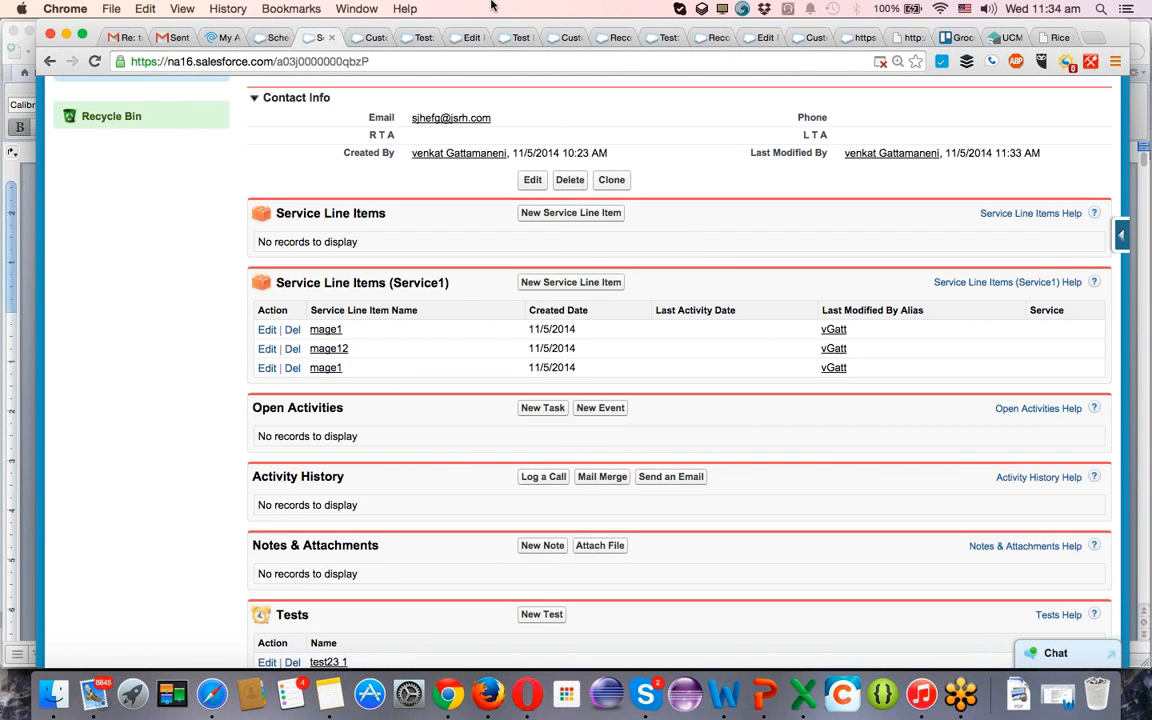
# In Schema Builder, start a Currency field on the Service Line Item object with the label Service Line Item Cost.
pyautogui.click(270, 38)
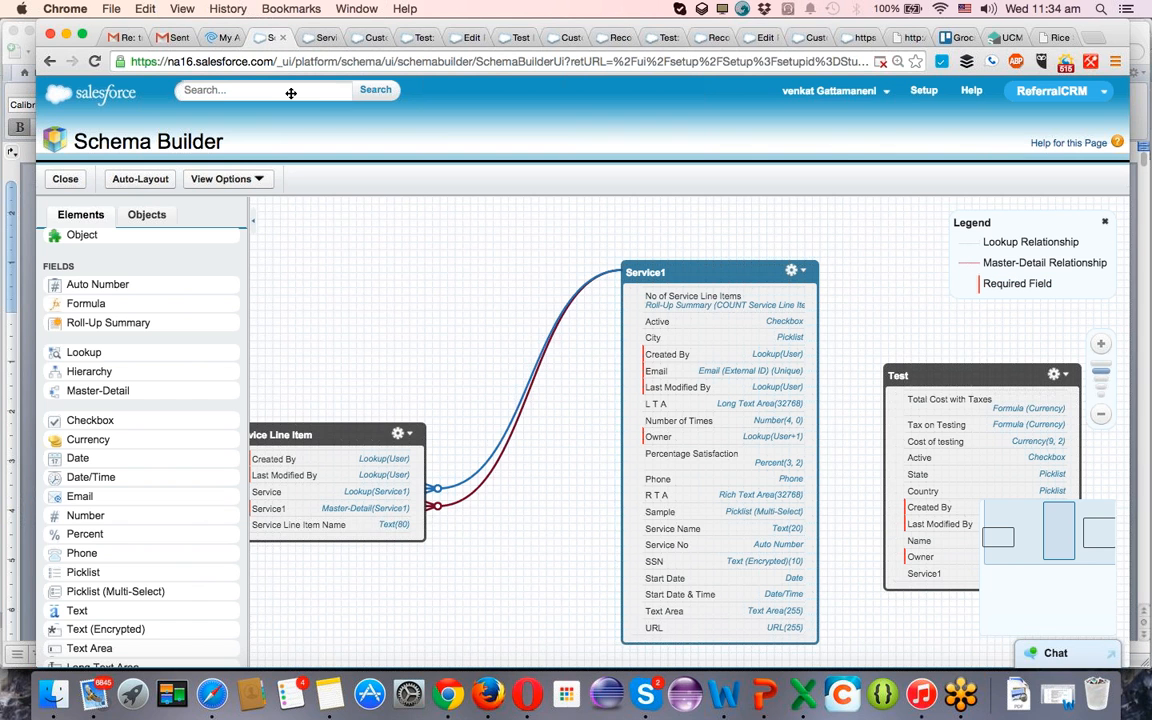
pyautogui.moveTo(341, 334); pyautogui.dragTo(507, 320)
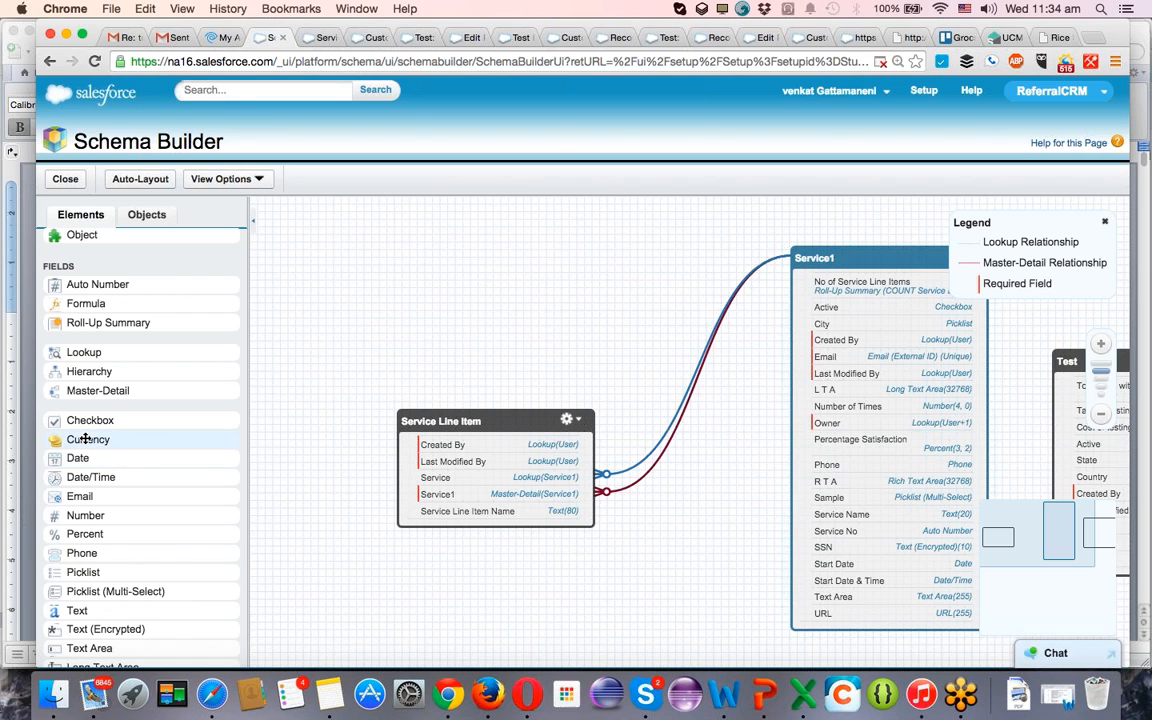
pyautogui.moveTo(100, 444); pyautogui.dragTo(453, 478)
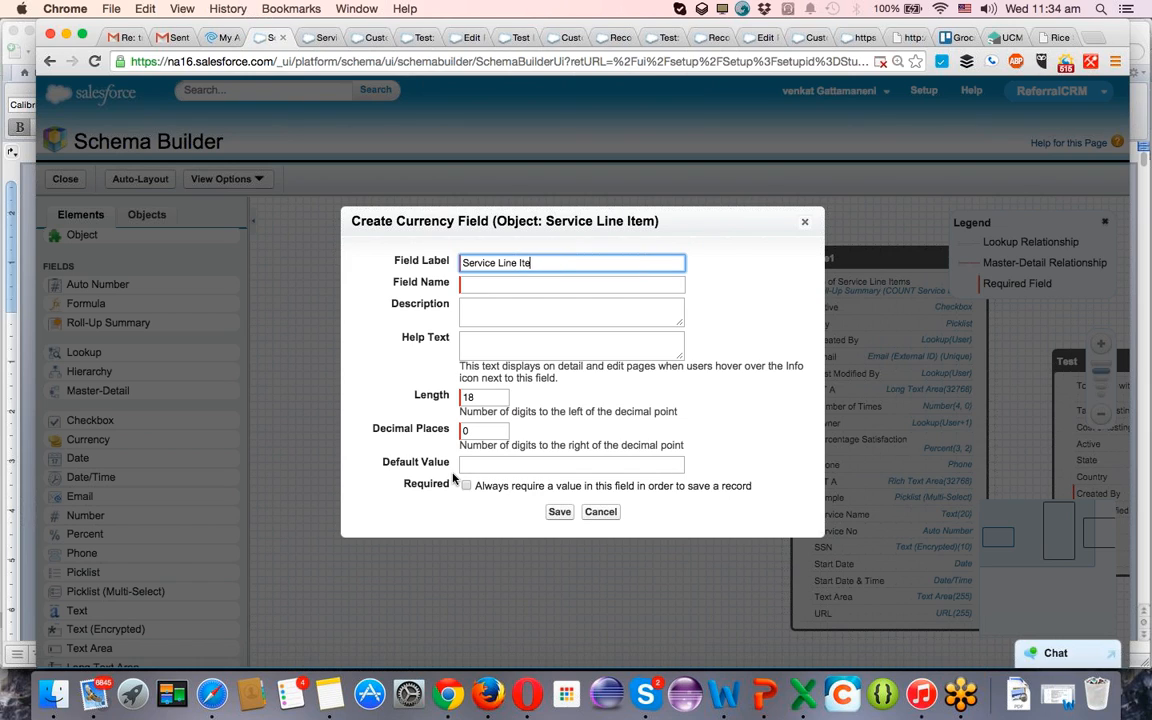
pyautogui.write('t')
pyautogui.press('Tab')
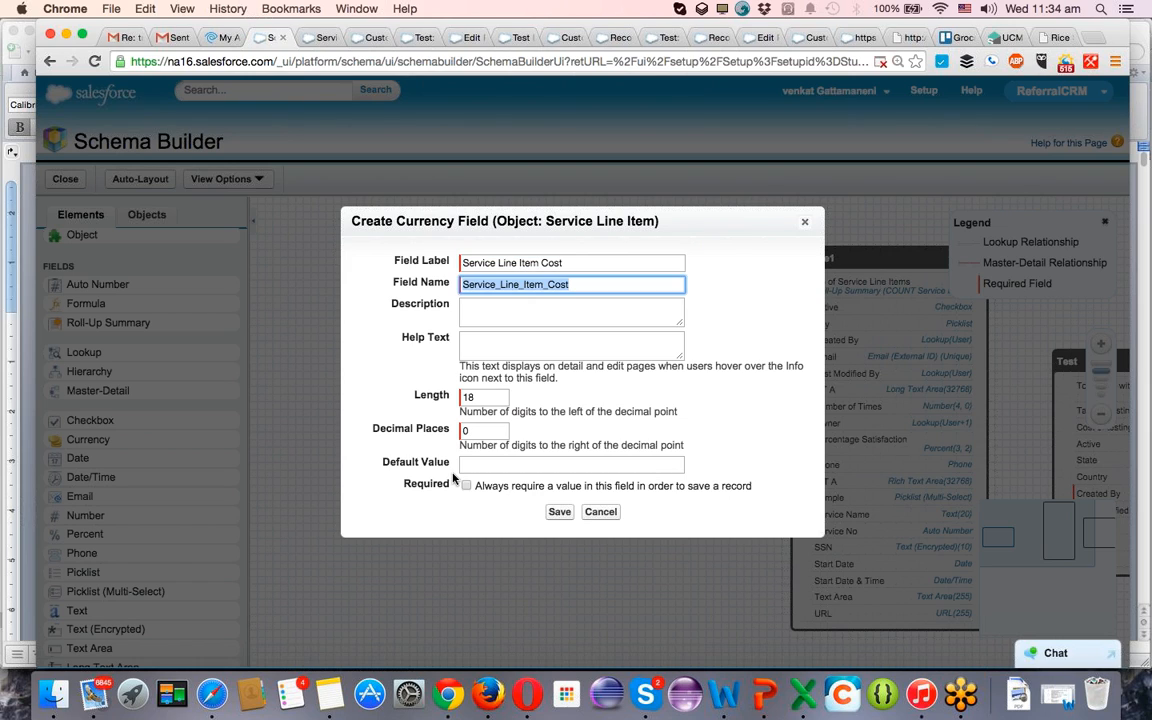
# Set the Service Line Item Cost field's length to 6 and decimal places to 2, and save the field.
pyautogui.press('Tab')
pyautogui.press('Tab')
pyautogui.press('Tab')
pyautogui.press('Tab')
pyautogui.click(494, 393)
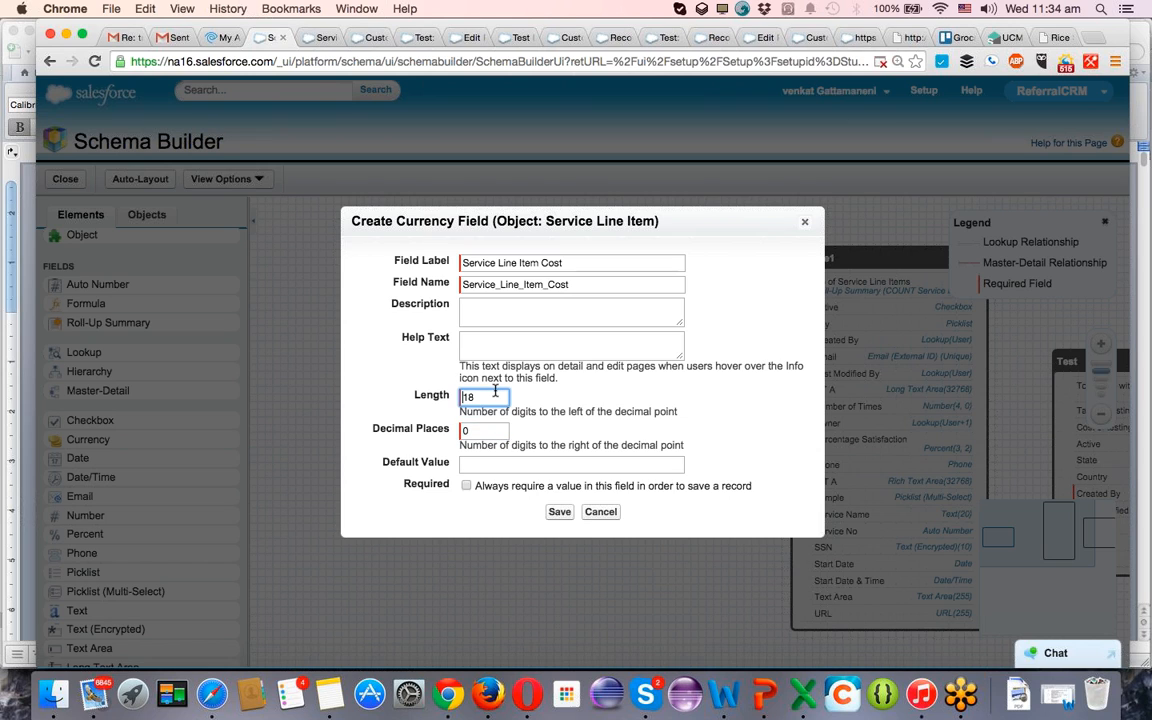
pyautogui.write('6')
pyautogui.click(489, 431)
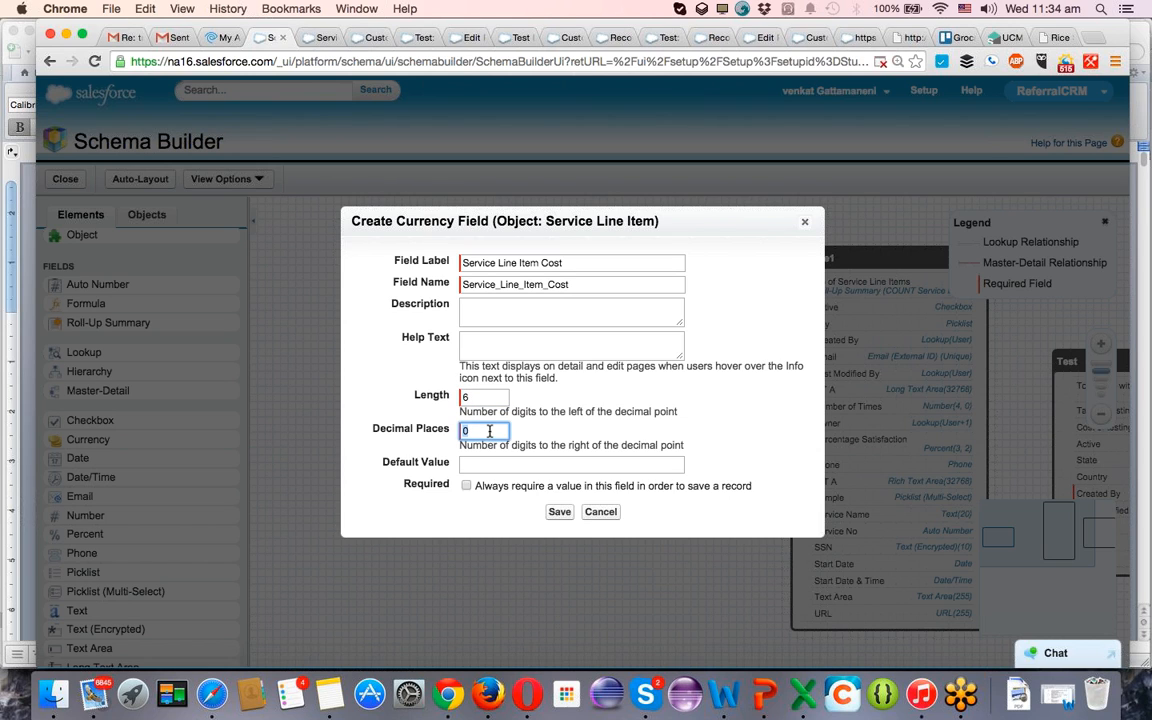
pyautogui.write('2')
pyautogui.click(558, 512)
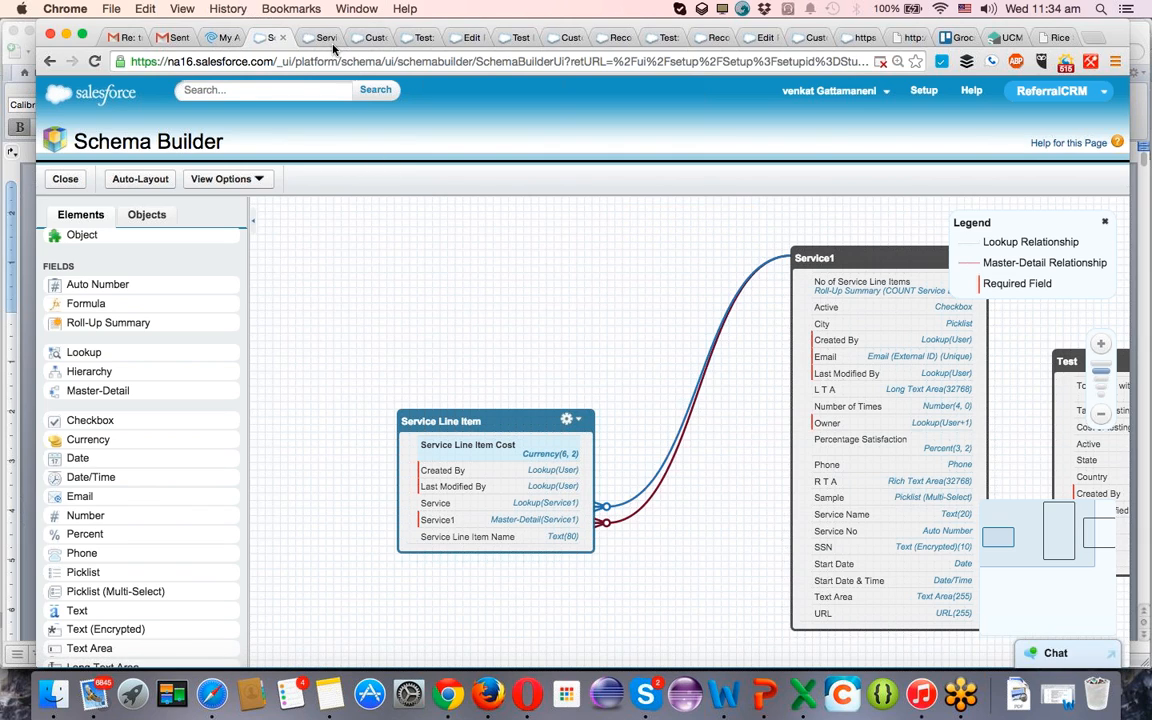
# Add the Service Line Item Cost field below Service Line Item Name in the Service Line Item Layout and save the layout.
pyautogui.click(578, 424)
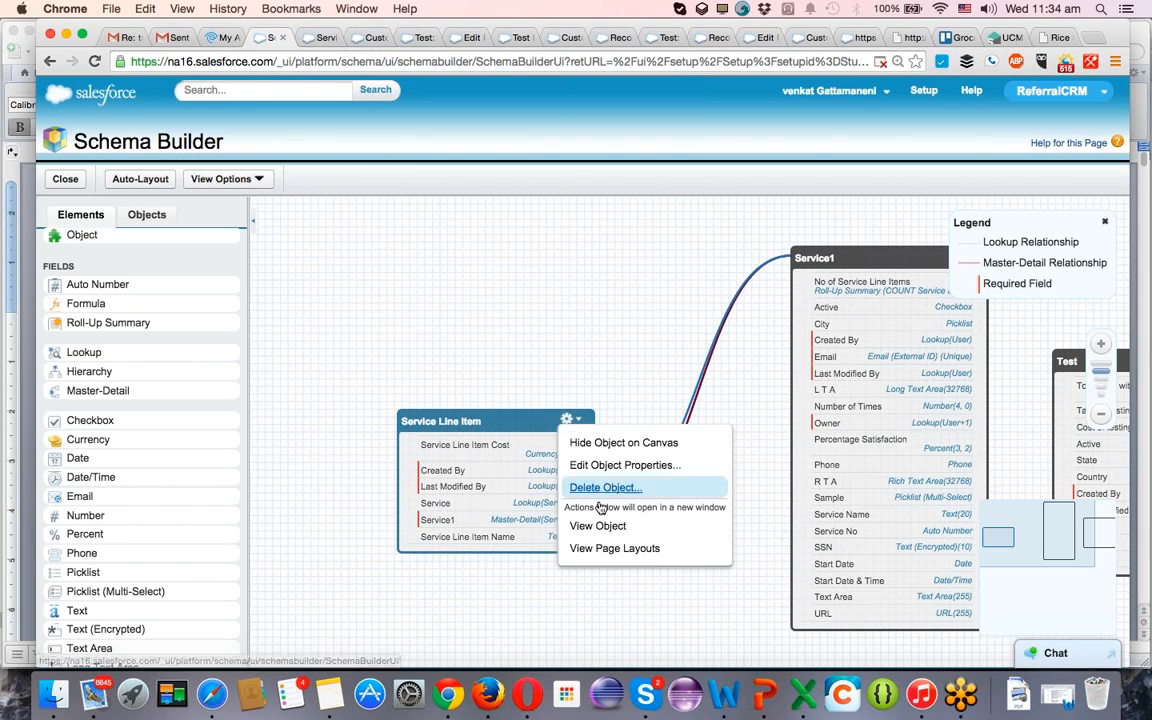
pyautogui.click(600, 549)
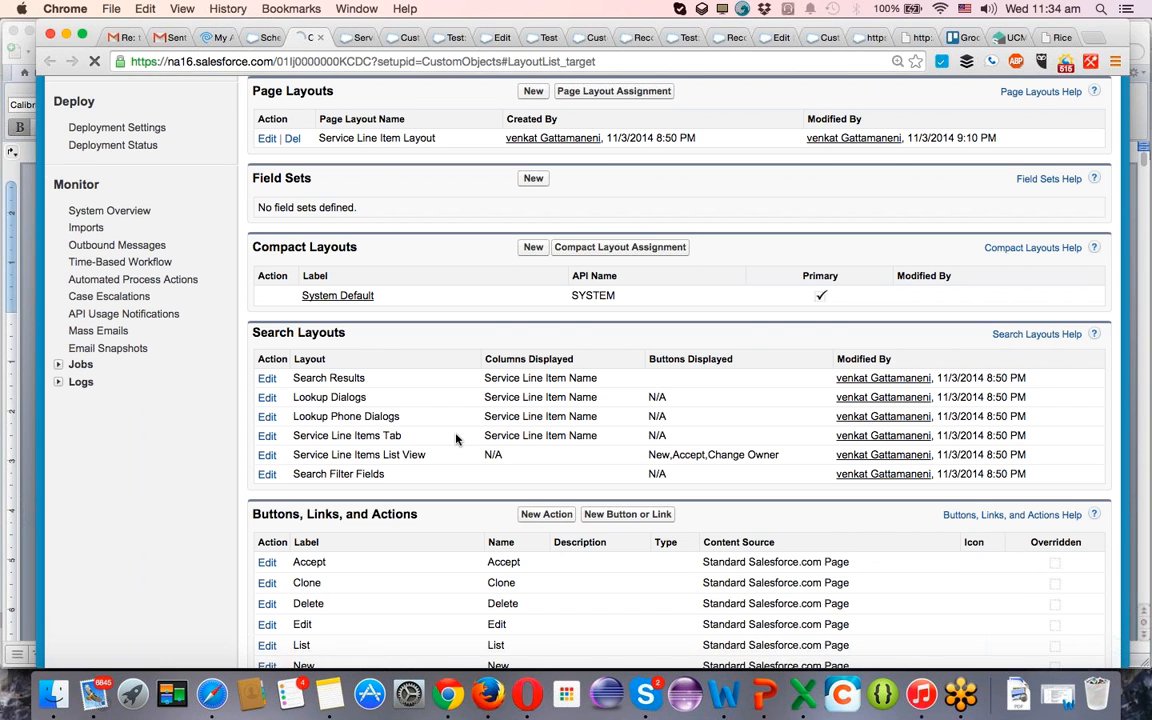
pyautogui.scroll(5, 303, 237)
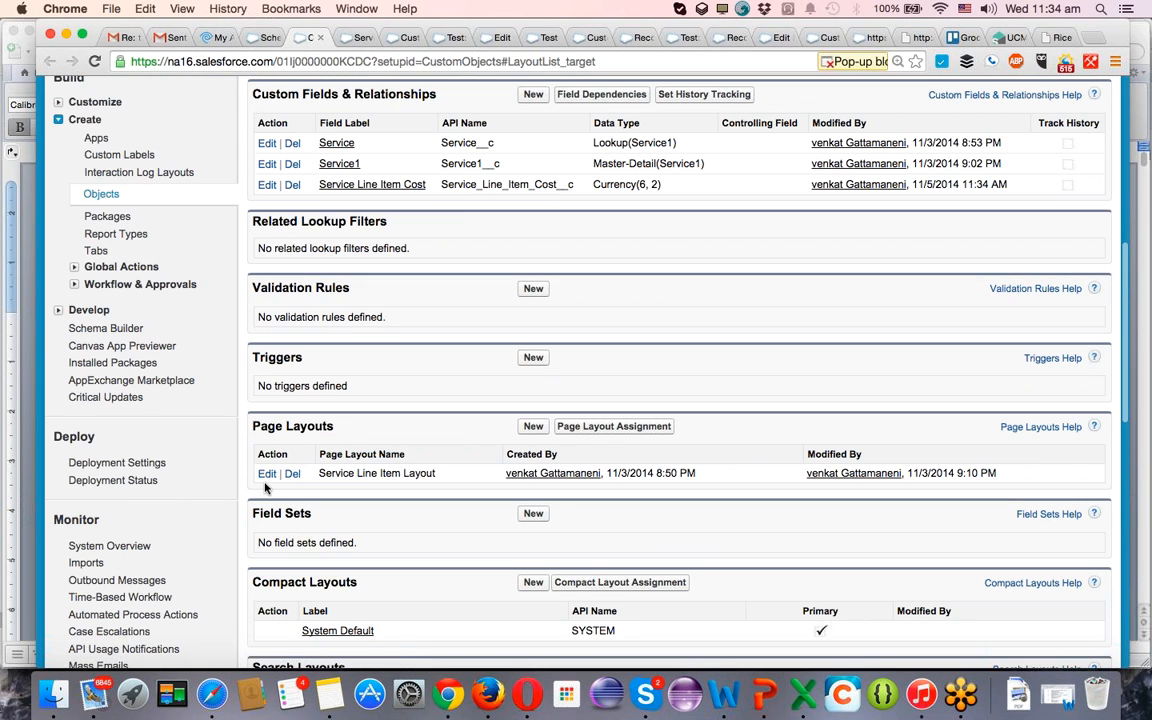
pyautogui.click(267, 474)
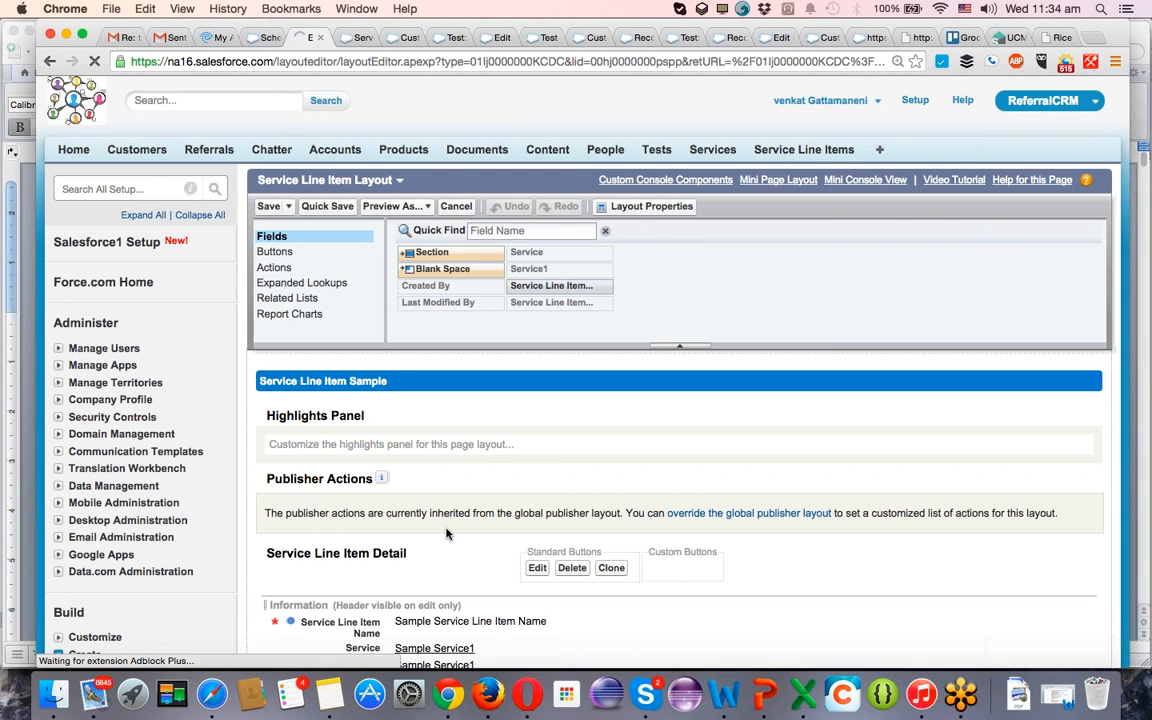
pyautogui.scroll(-5, 446, 533)
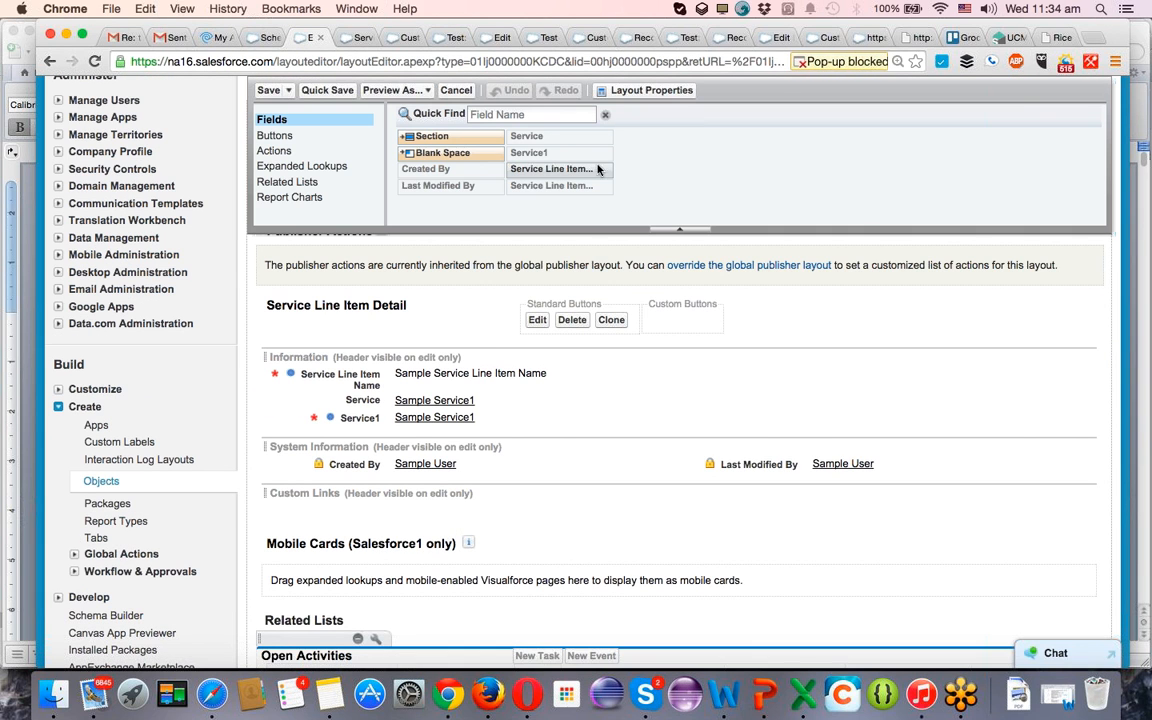
pyautogui.moveTo(597, 169); pyautogui.dragTo(496, 393)
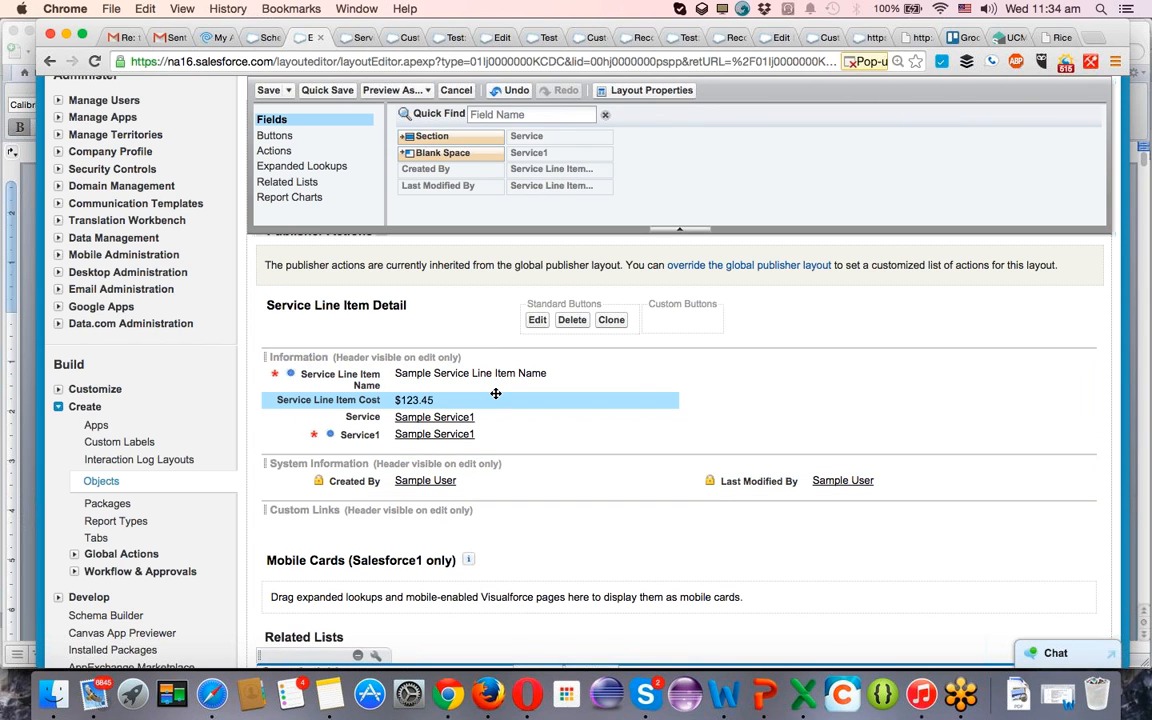
pyautogui.click(268, 91)
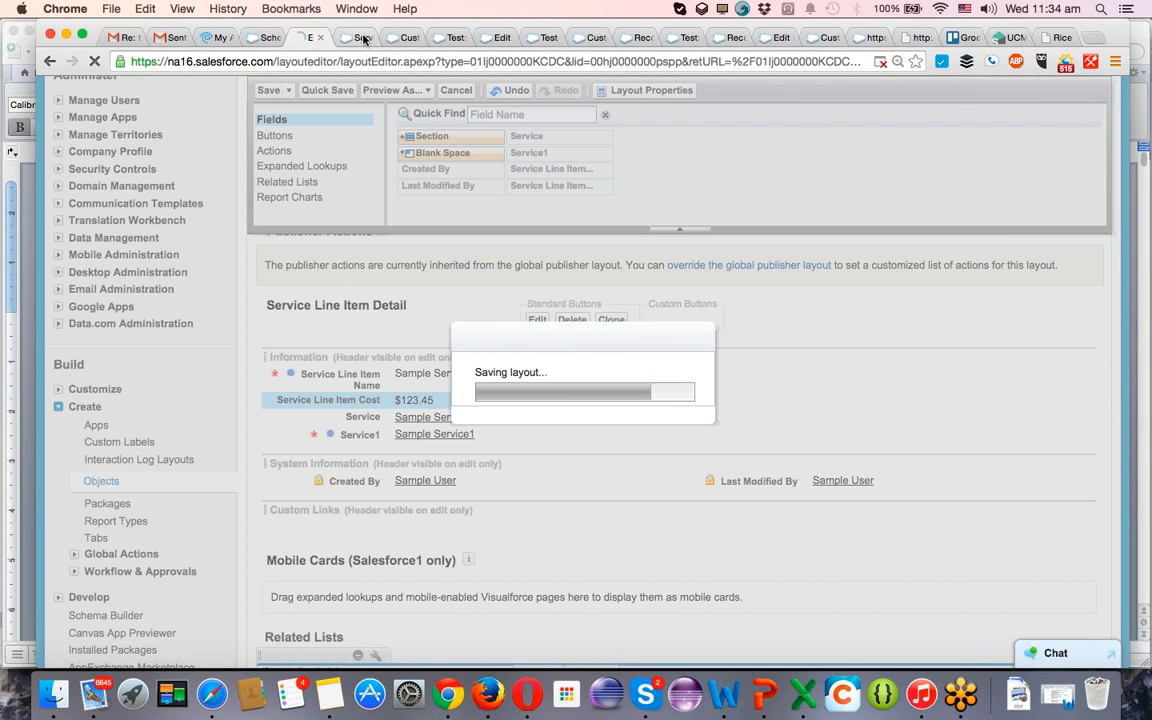
pyautogui.click(361, 38)
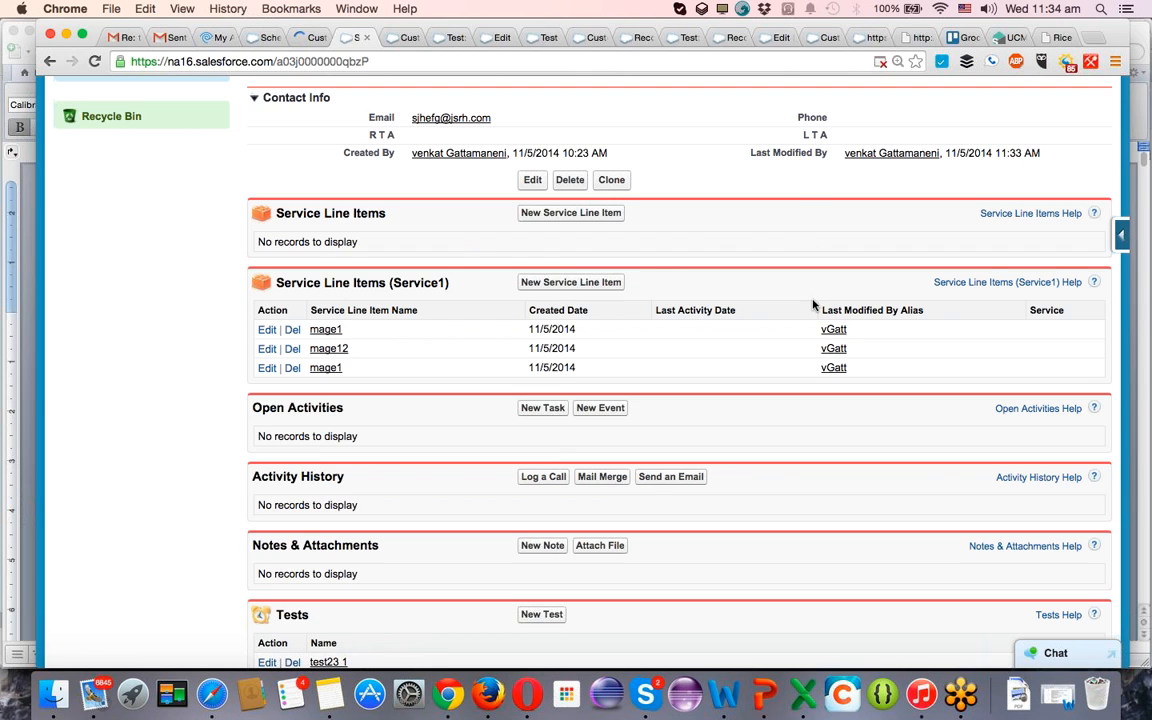
pyautogui.scroll(4, 815, 305)
pyautogui.scroll(-3, 815, 305)
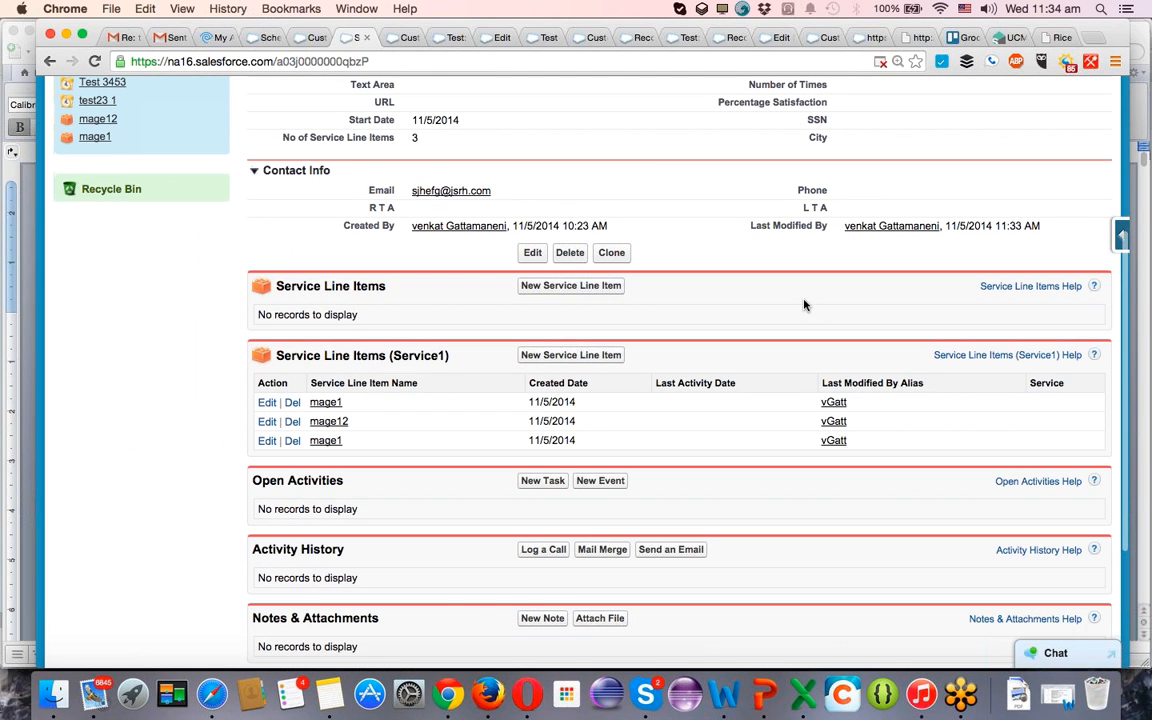
pyautogui.keyDown('super'); pyautogui.click(268, 403); pyautogui.keyUp('super')
pyautogui.keyDown('super'); pyautogui.click(268, 421); pyautogui.keyUp('super')
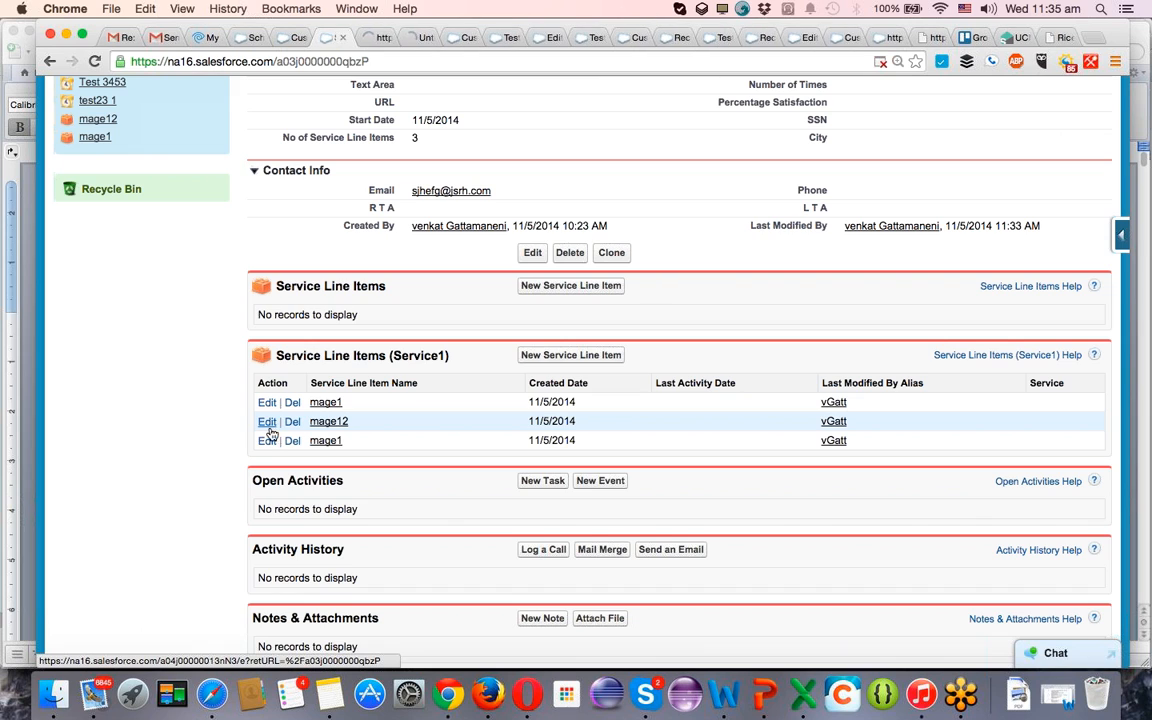
pyautogui.keyDown('super'); pyautogui.click(267, 441); pyautogui.keyUp('super')
pyautogui.click(268, 443)
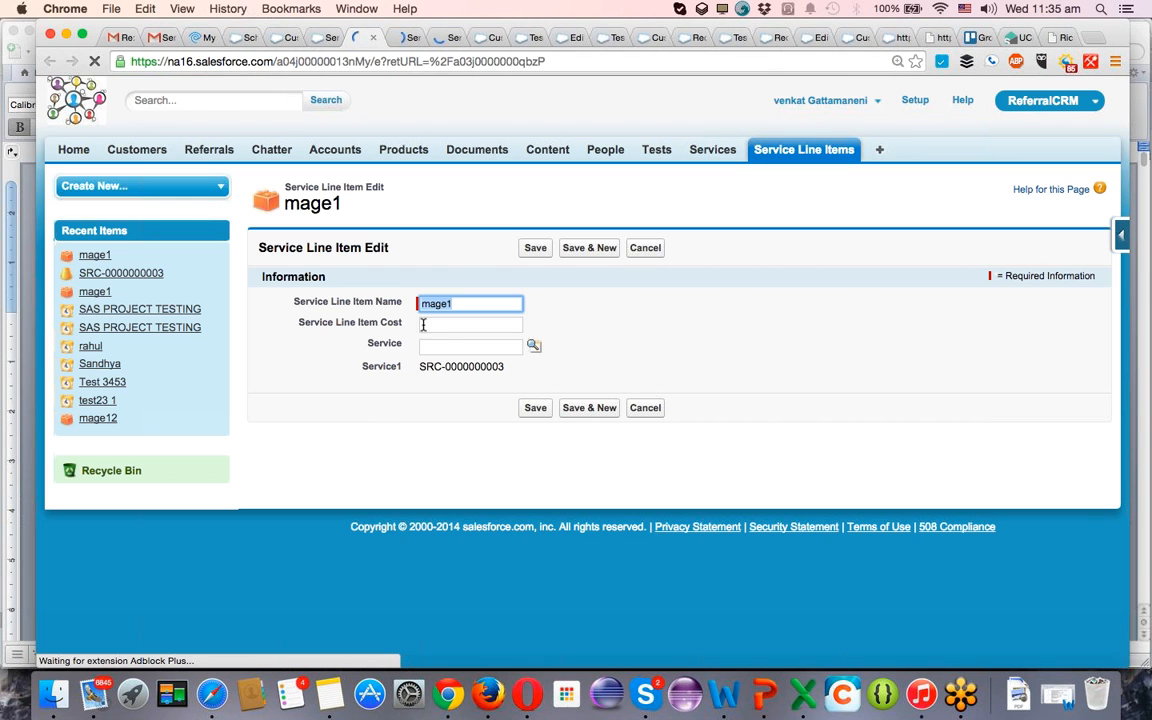
# Set the first mage1 line item's Service Line Item Cost to 1,242 and save it.
pyautogui.click(460, 324)
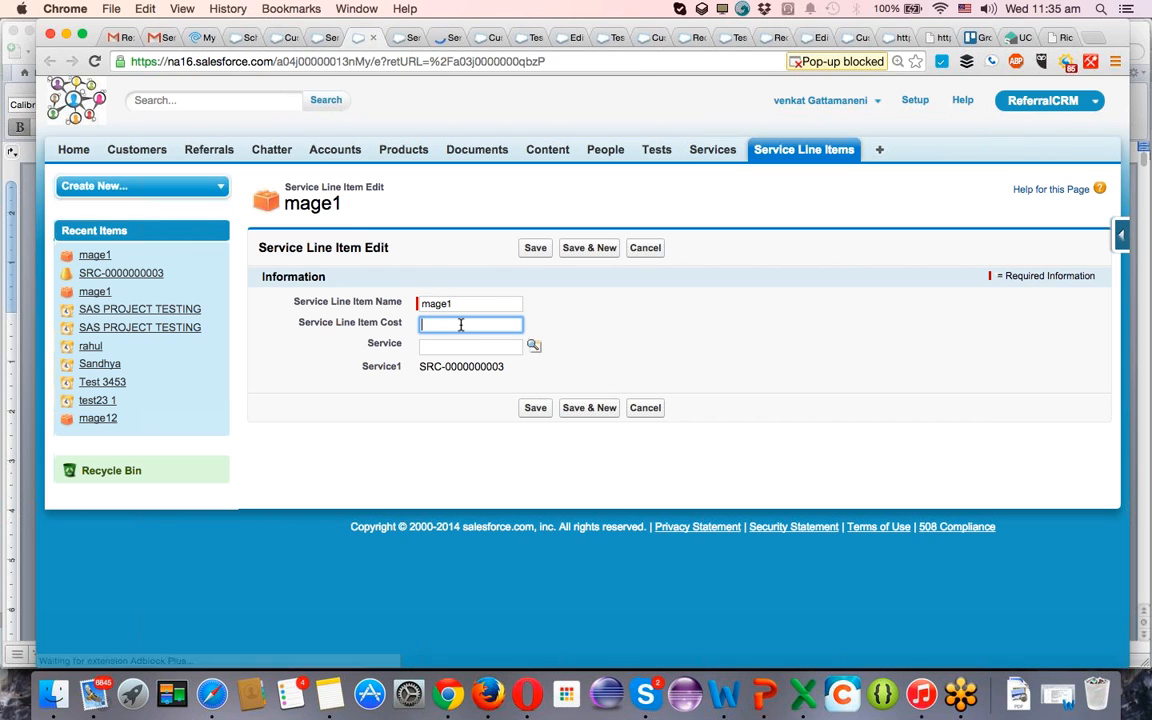
pyautogui.write('1242424')
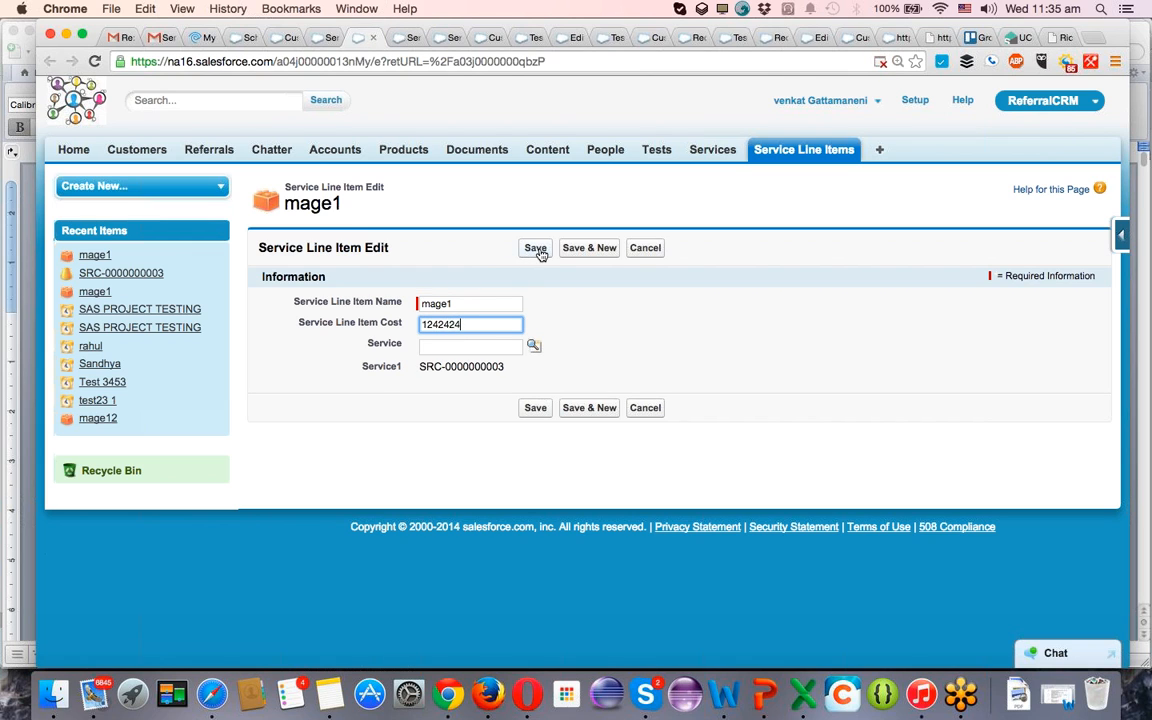
pyautogui.click(539, 252)
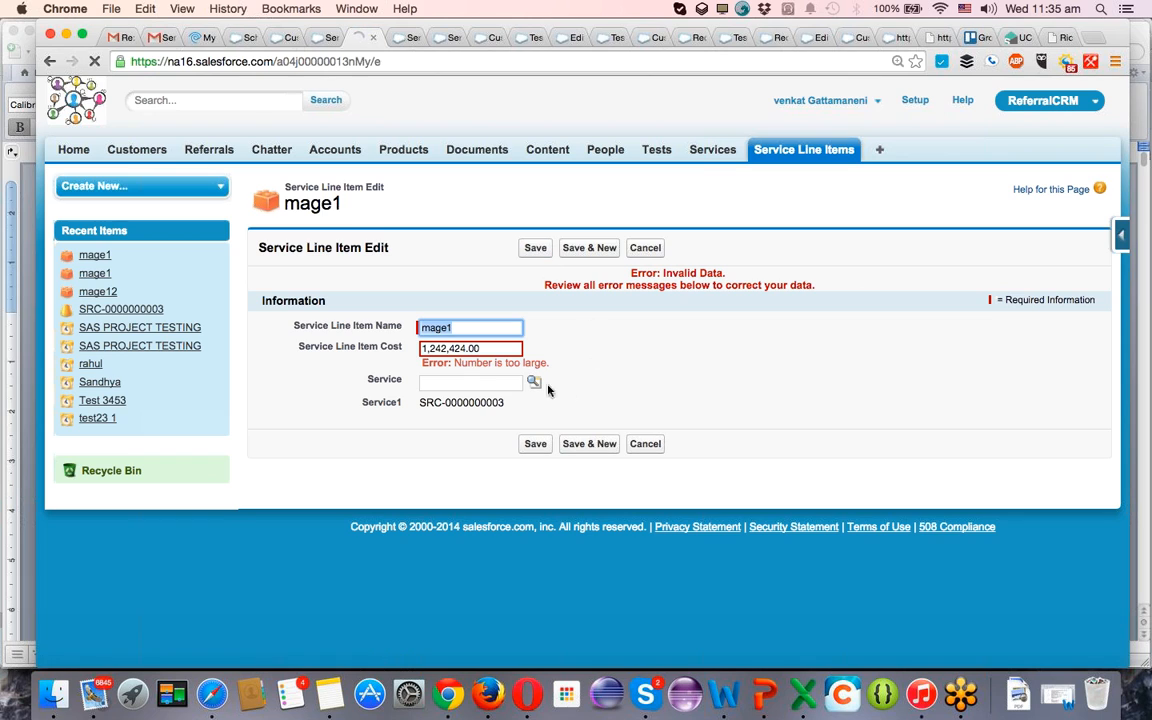
pyautogui.moveTo(447, 348); pyautogui.dragTo(527, 360)
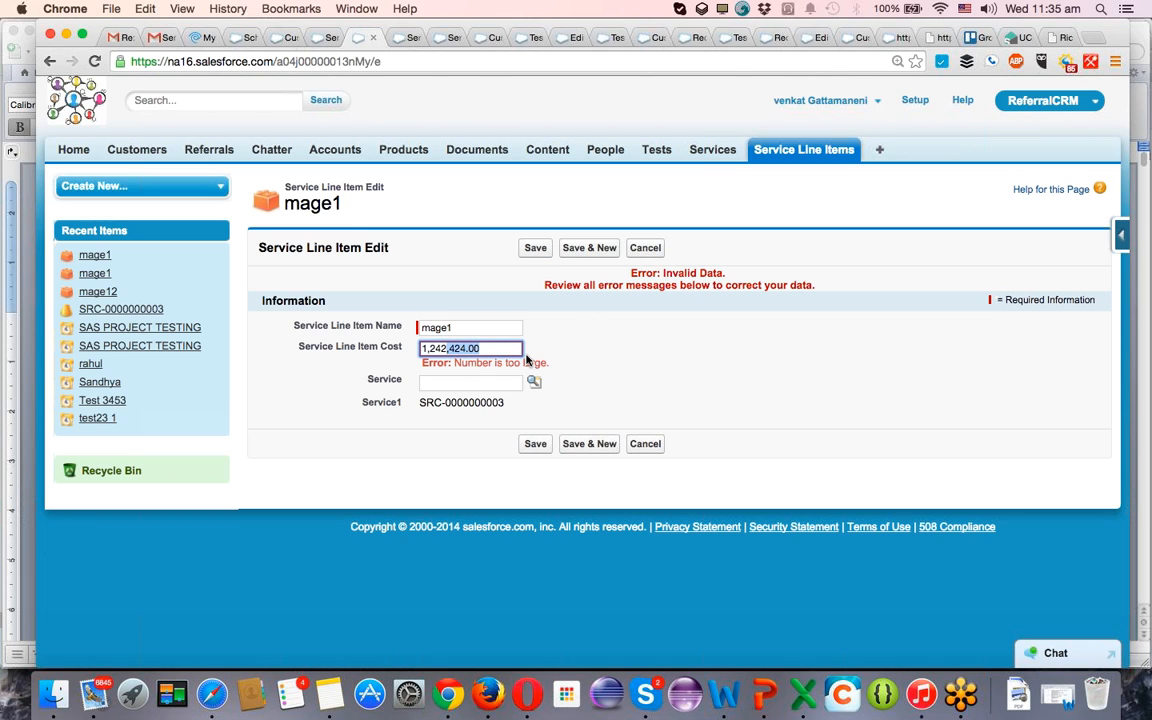
pyautogui.press('BackSpace')
pyautogui.click(538, 246)
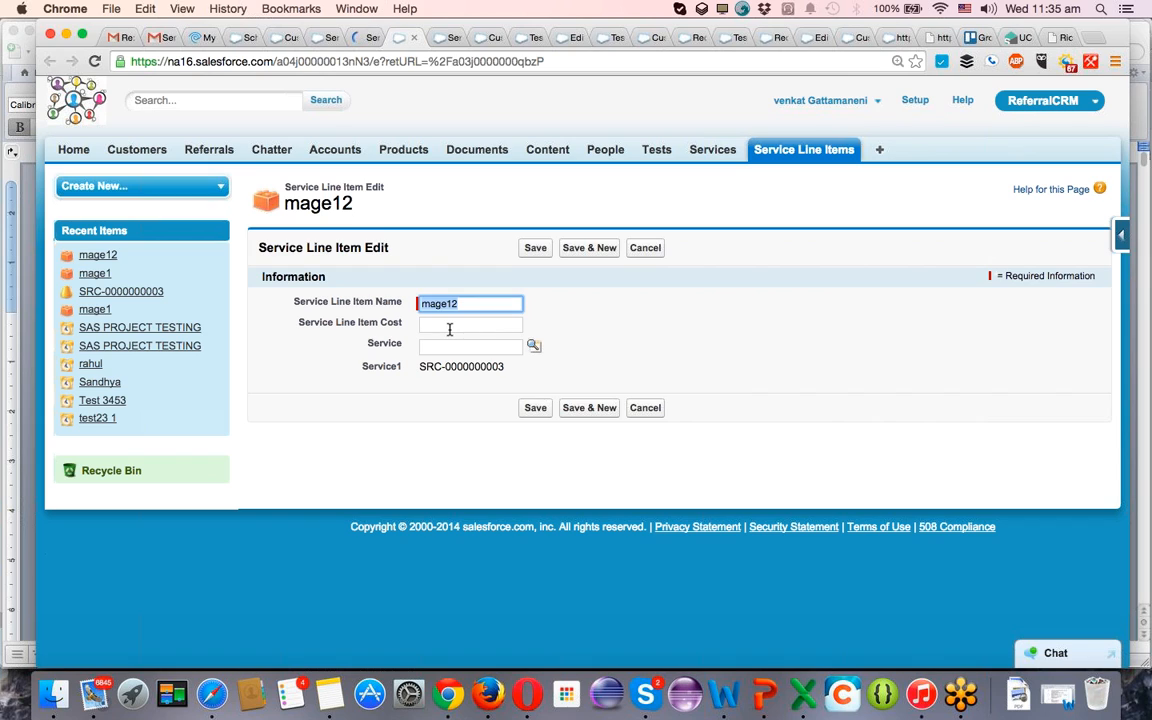
# Set the mage12 line item's Service Line Item Cost to 3333 and save it.
pyautogui.click(449, 325)
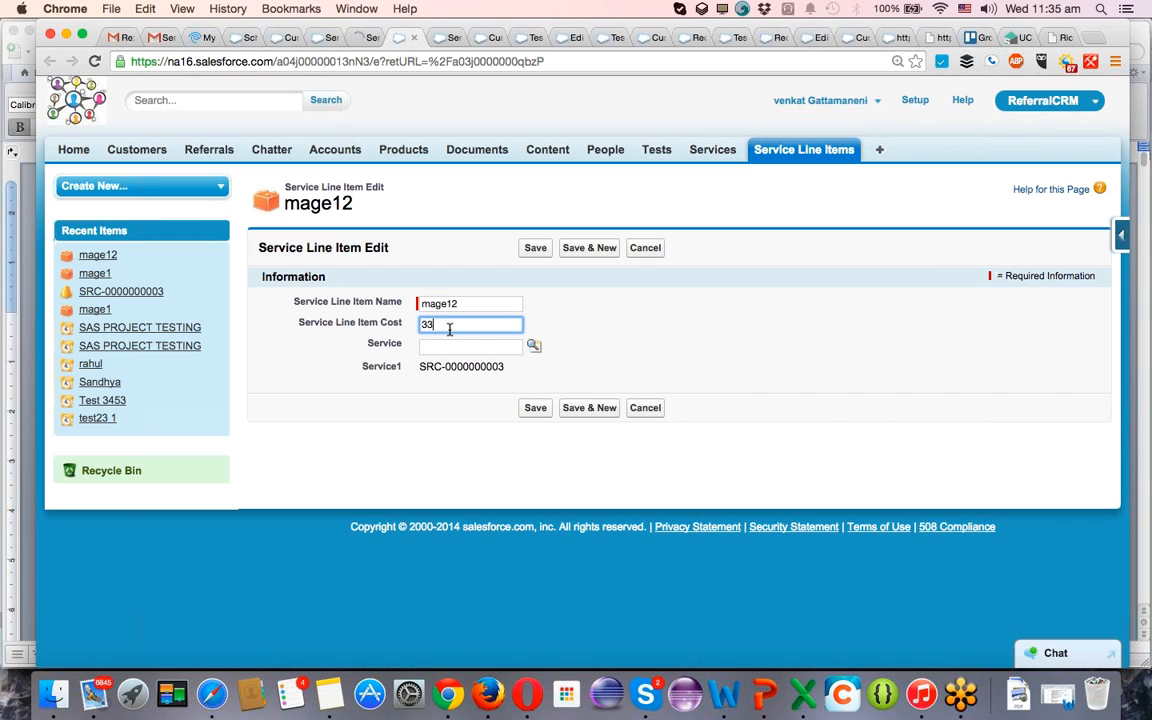
pyautogui.write('3333')
pyautogui.click(527, 250)
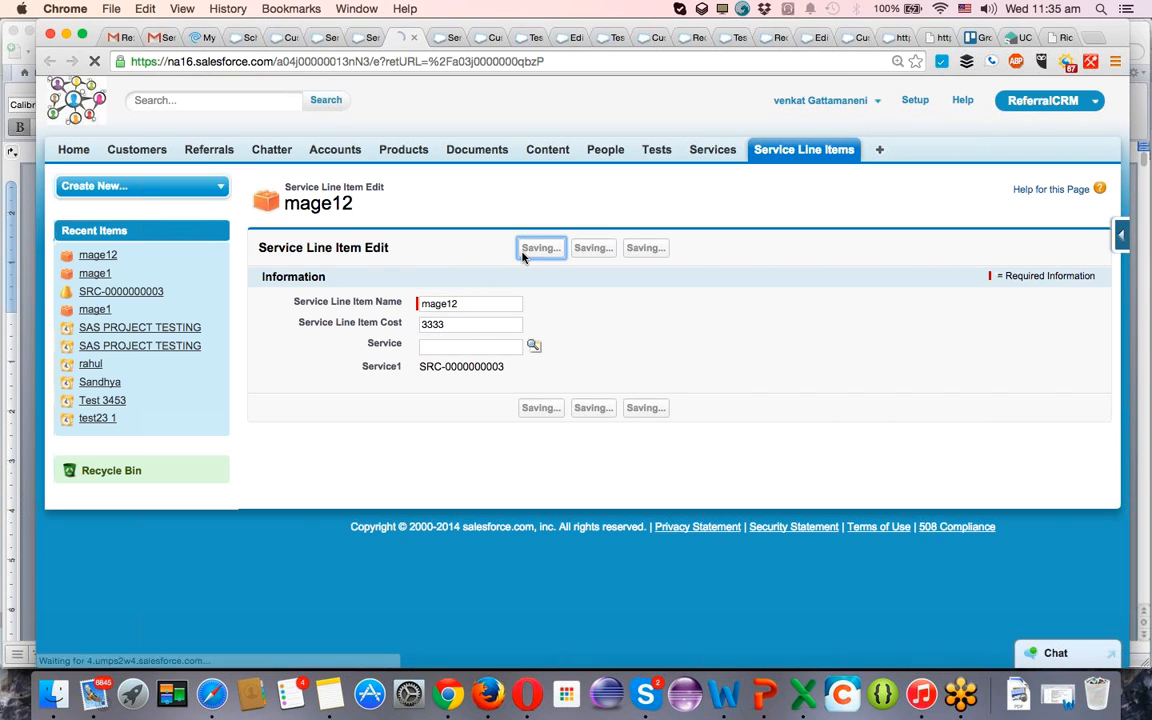
# Set the newest mage1 line item's Service Line Item Cost to 99999, save it, and return to the service record.
pyautogui.click(505, 322)
pyautogui.write('99999')
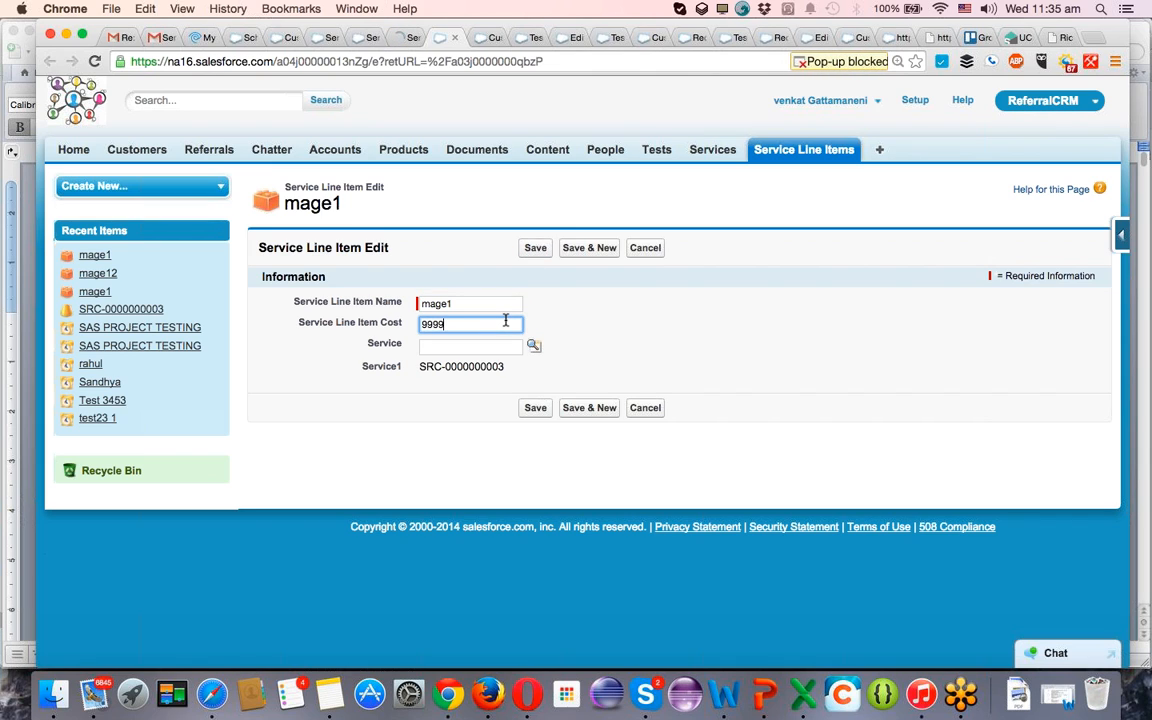
pyautogui.click(535, 408)
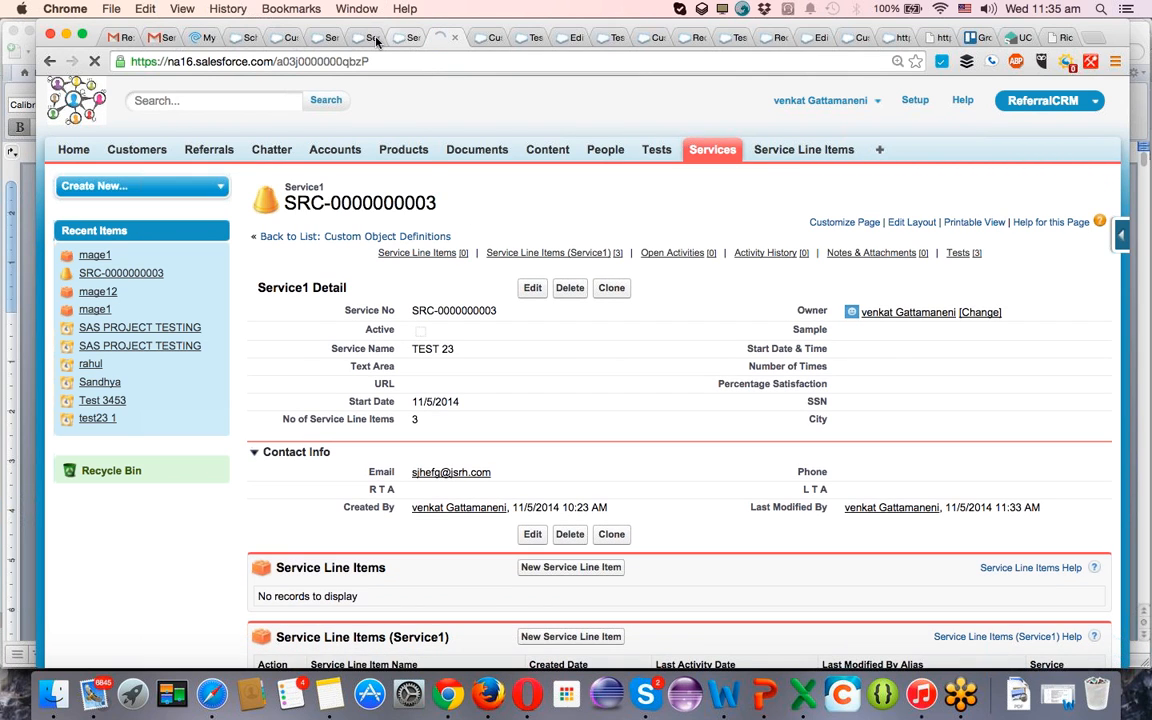
pyautogui.click(332, 38)
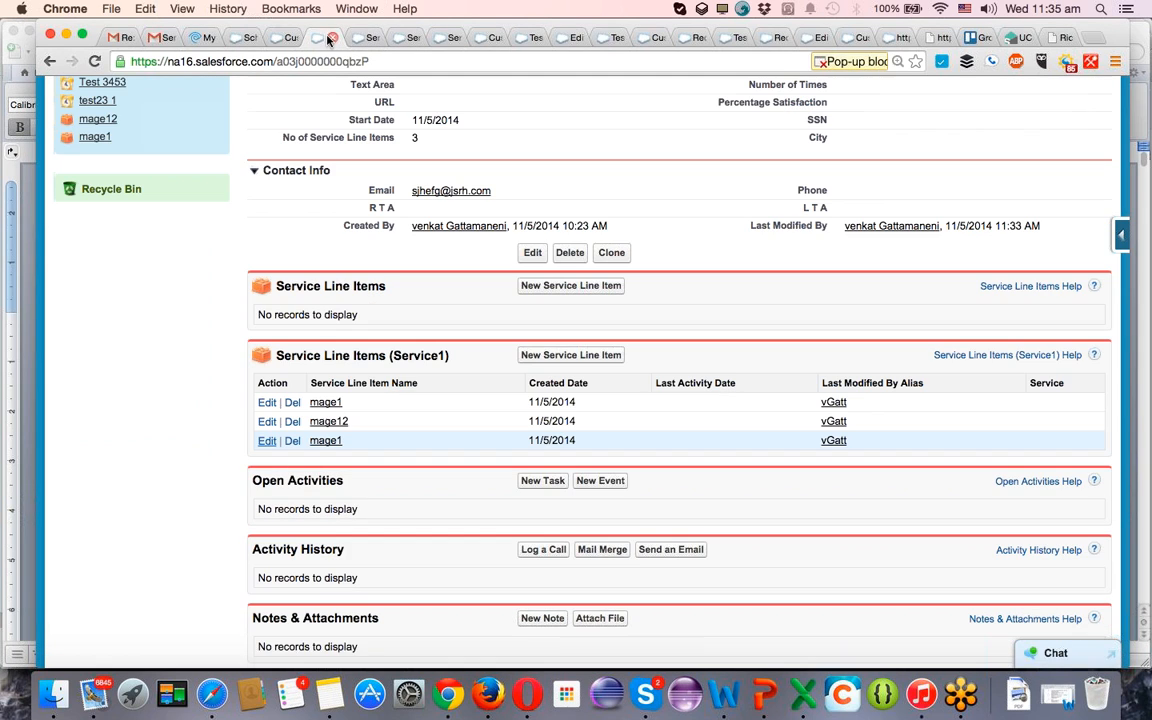
# In Schema Builder, move the Service1 object closer to Service Line Item and add a roll-up summary field to it labelled Max service Cost.
pyautogui.click(240, 38)
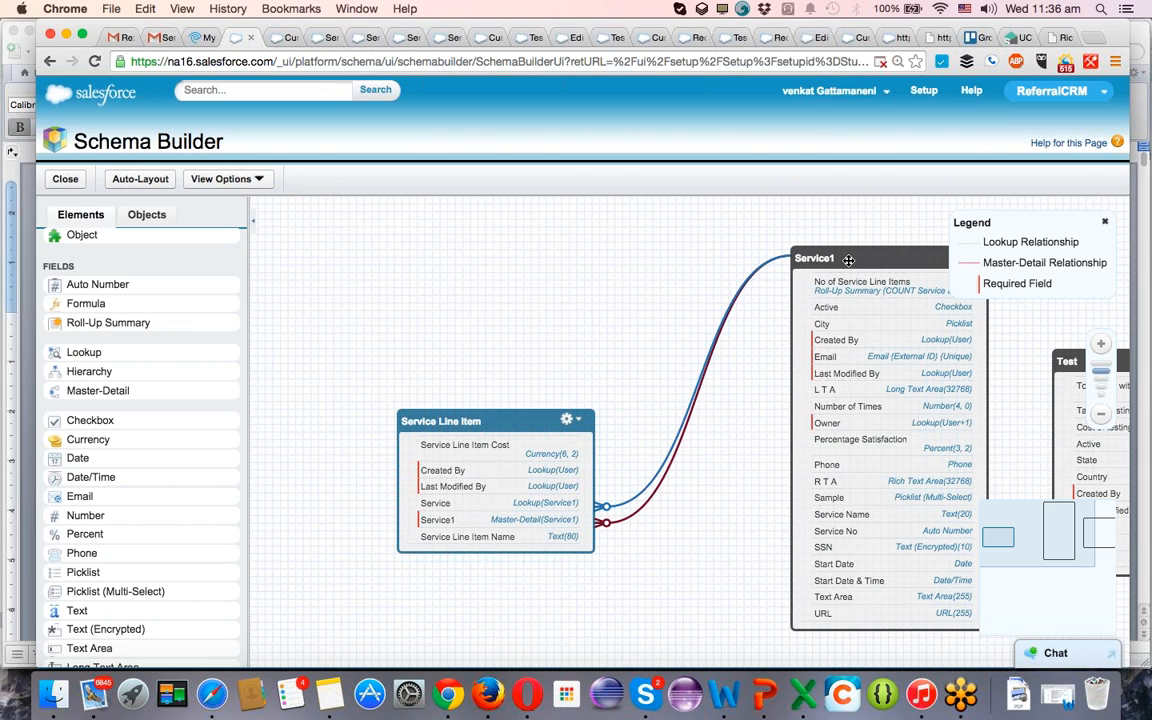
pyautogui.moveTo(849, 259); pyautogui.dragTo(729, 261)
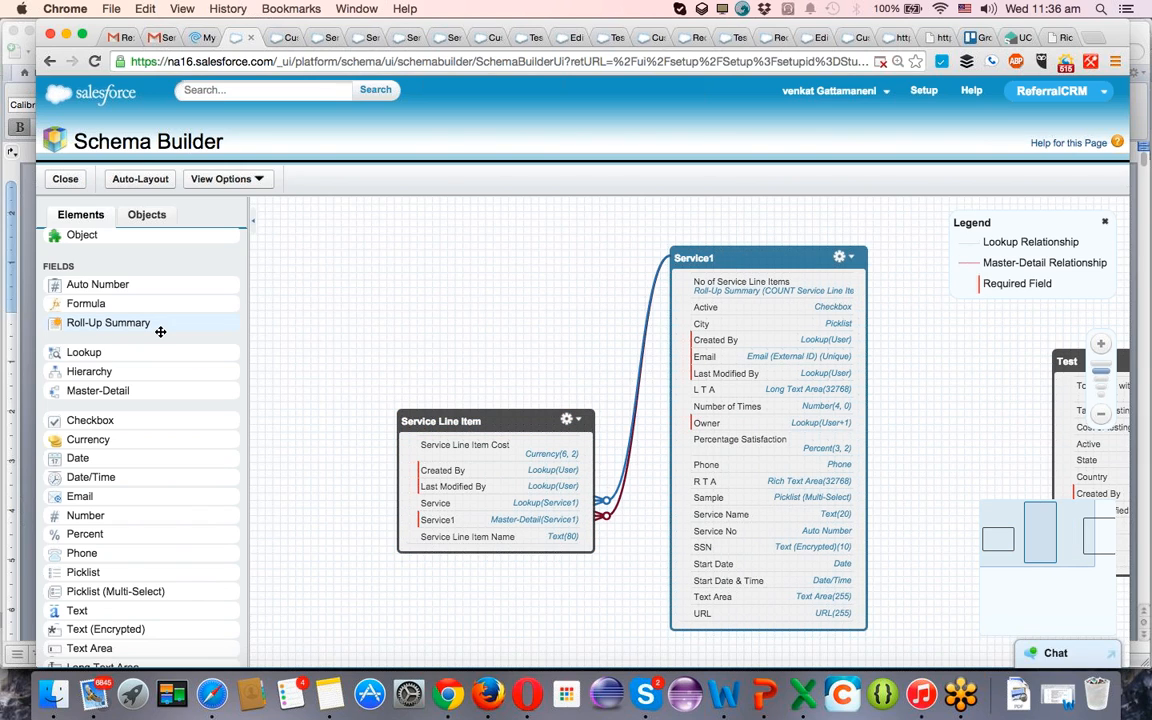
pyautogui.moveTo(160, 331); pyautogui.dragTo(792, 412)
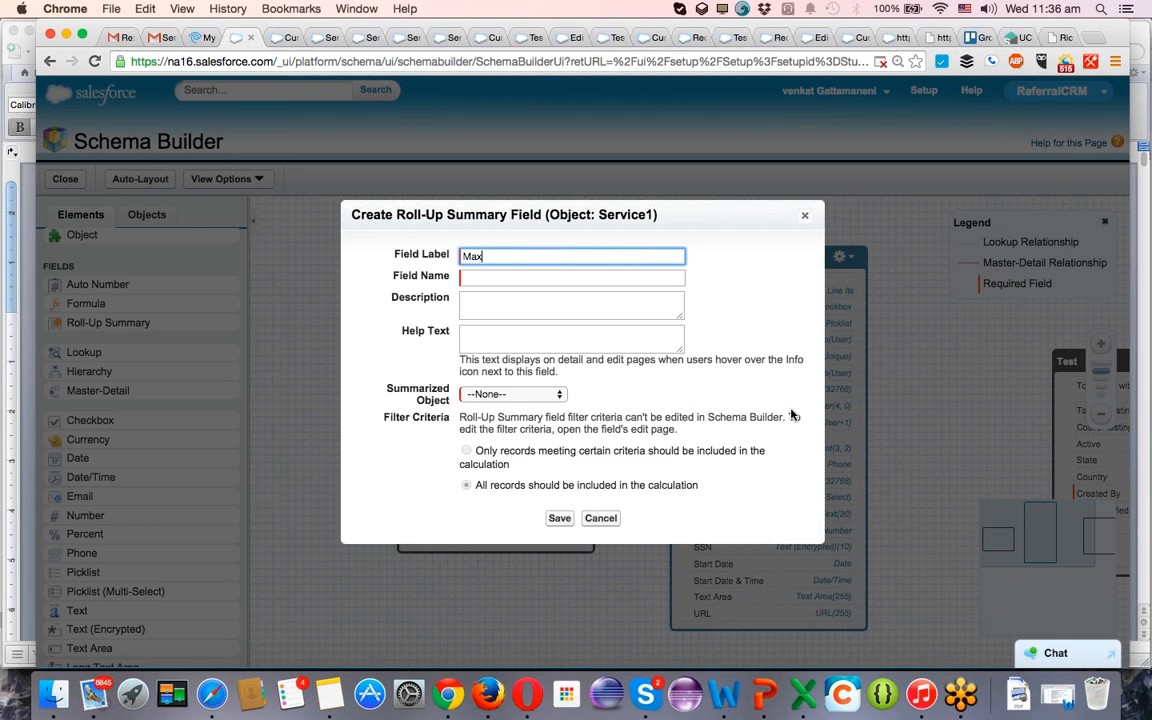
pyautogui.write('Max service Cost')
pyautogui.press('Tab')
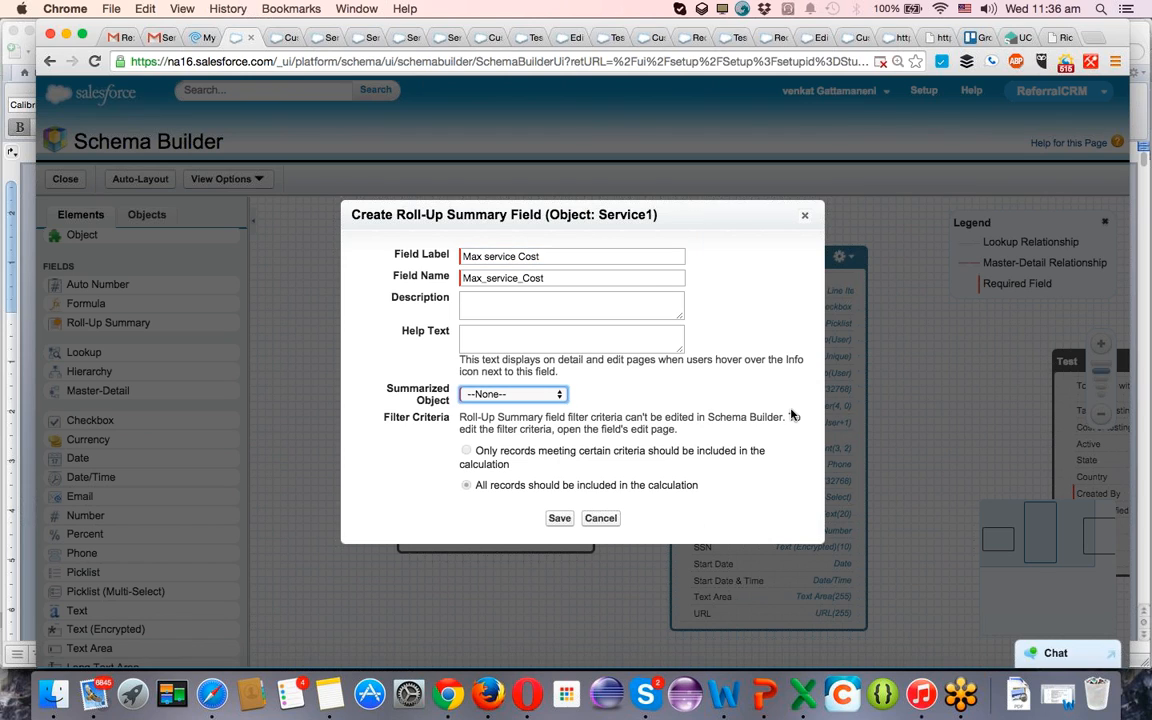
# Set the new field's summarized object to Service Line Items and its summary type to MAX.
pyautogui.press('space')
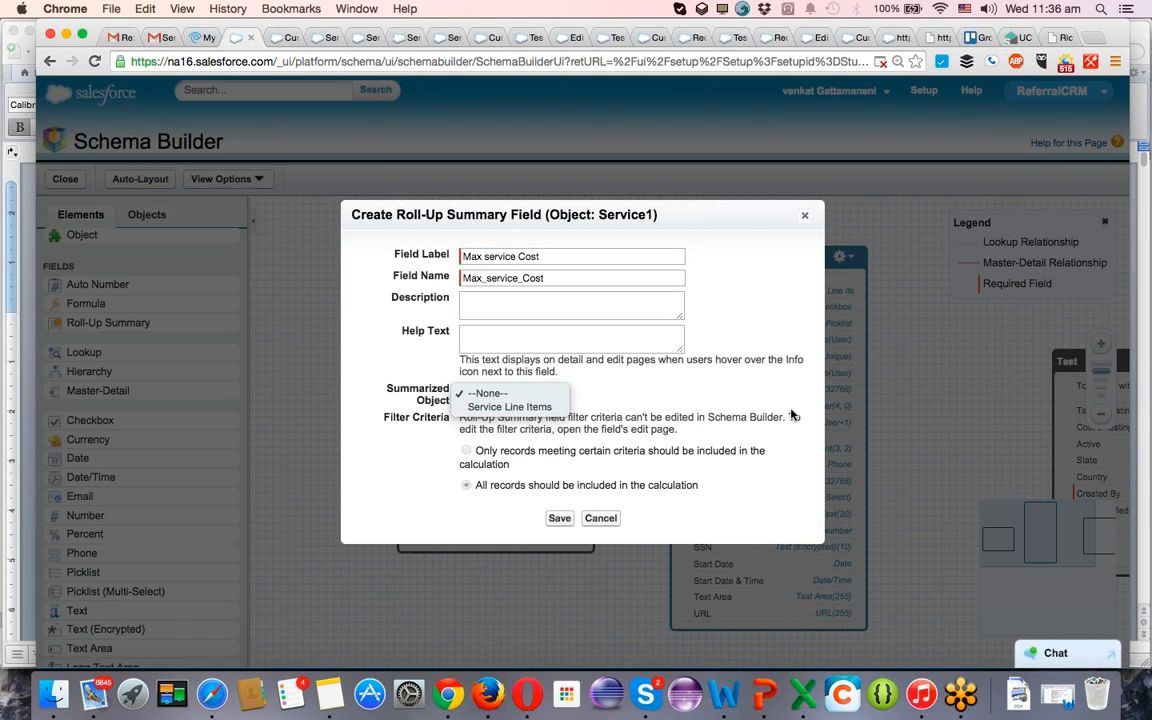
pyautogui.press('Down')
pyautogui.press('Return')
pyautogui.press('space')
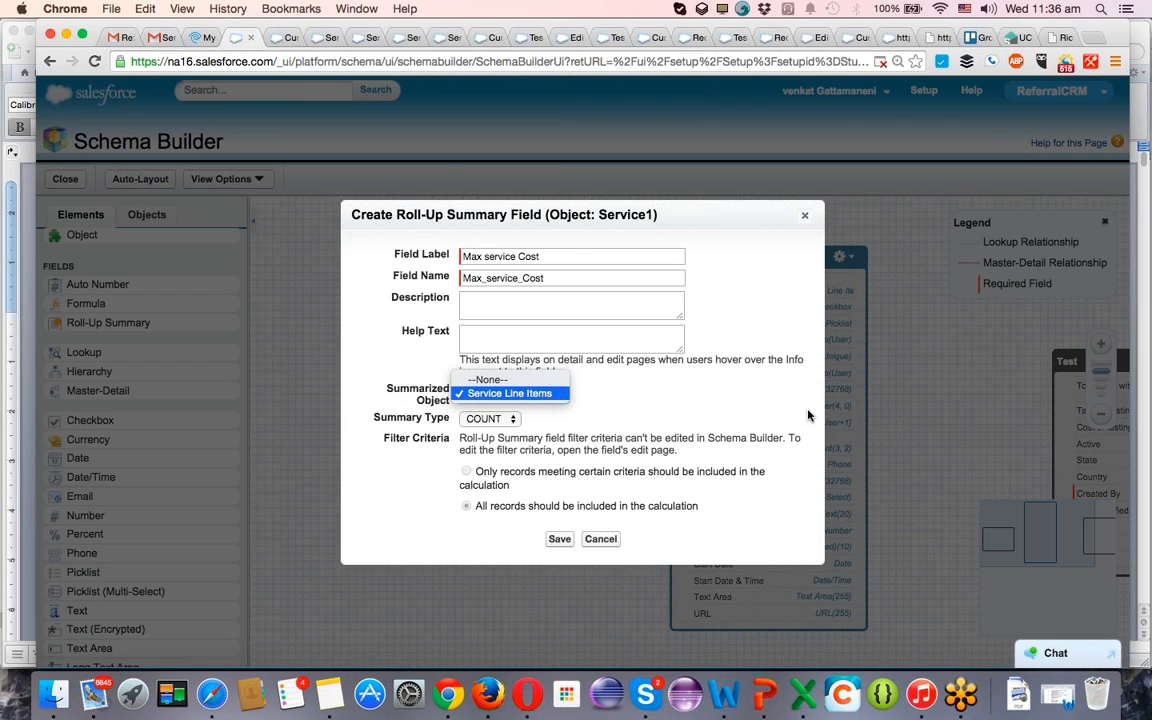
pyautogui.click(443, 390)
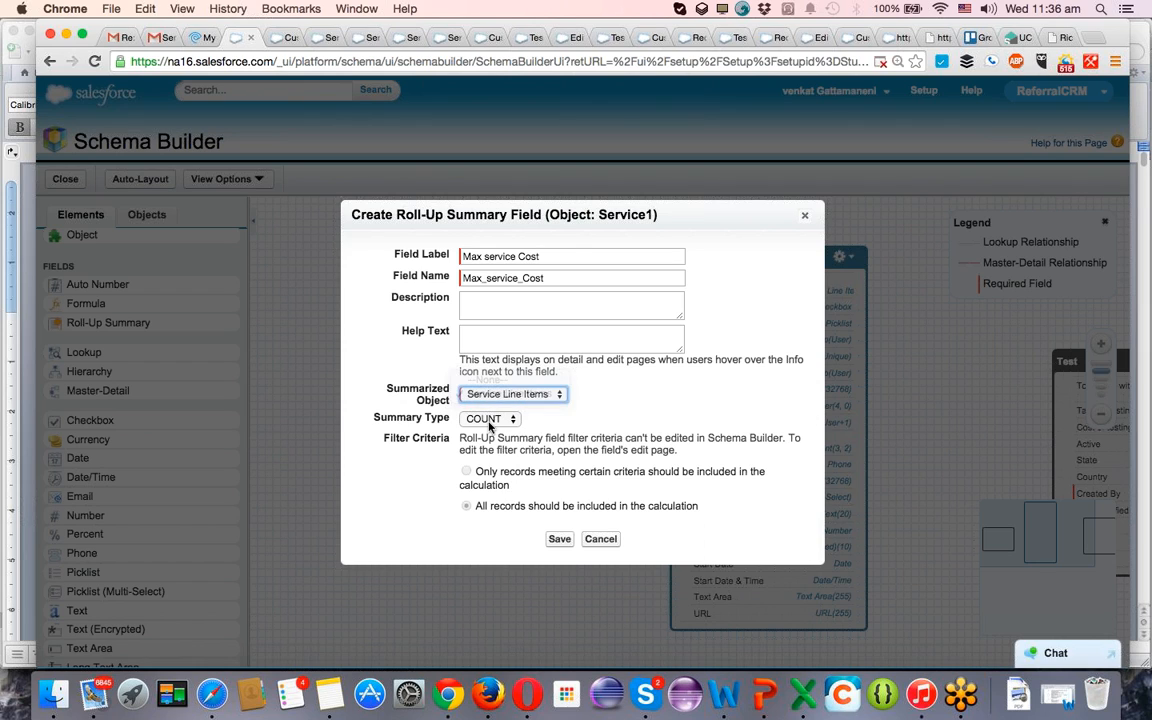
pyautogui.click(489, 420)
pyautogui.click(494, 458)
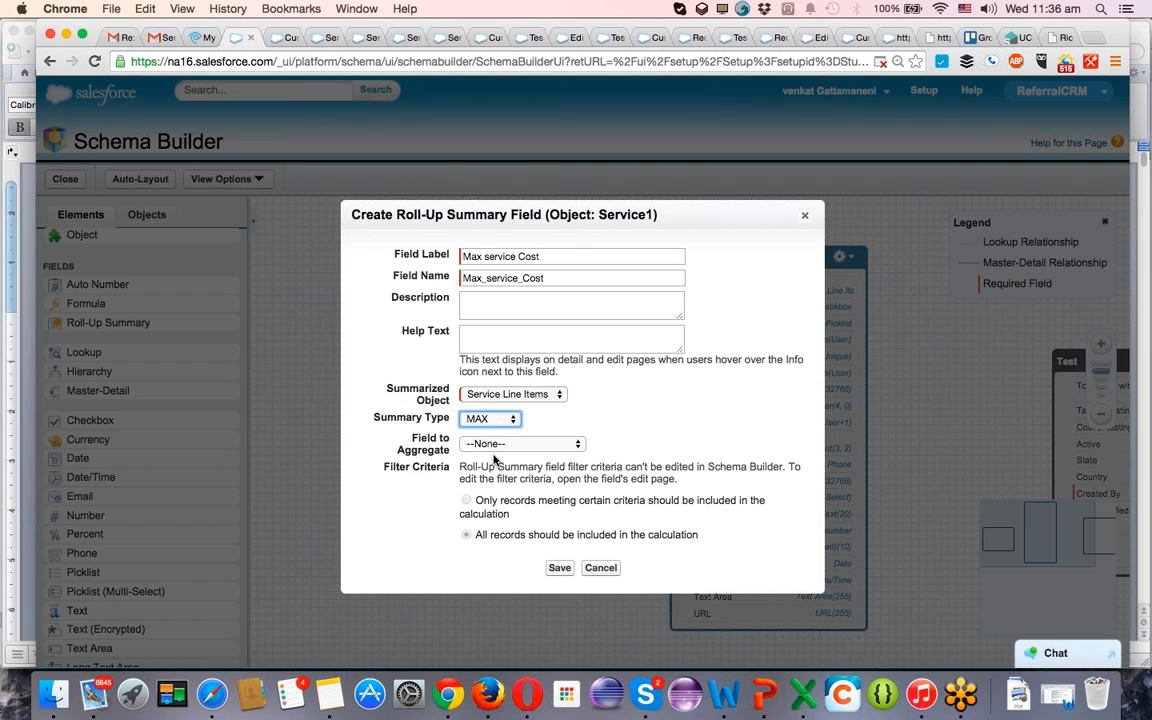
# Choose Service Line Item Cost as the field to aggregate for the maximum and save the field.
pyautogui.click(497, 446)
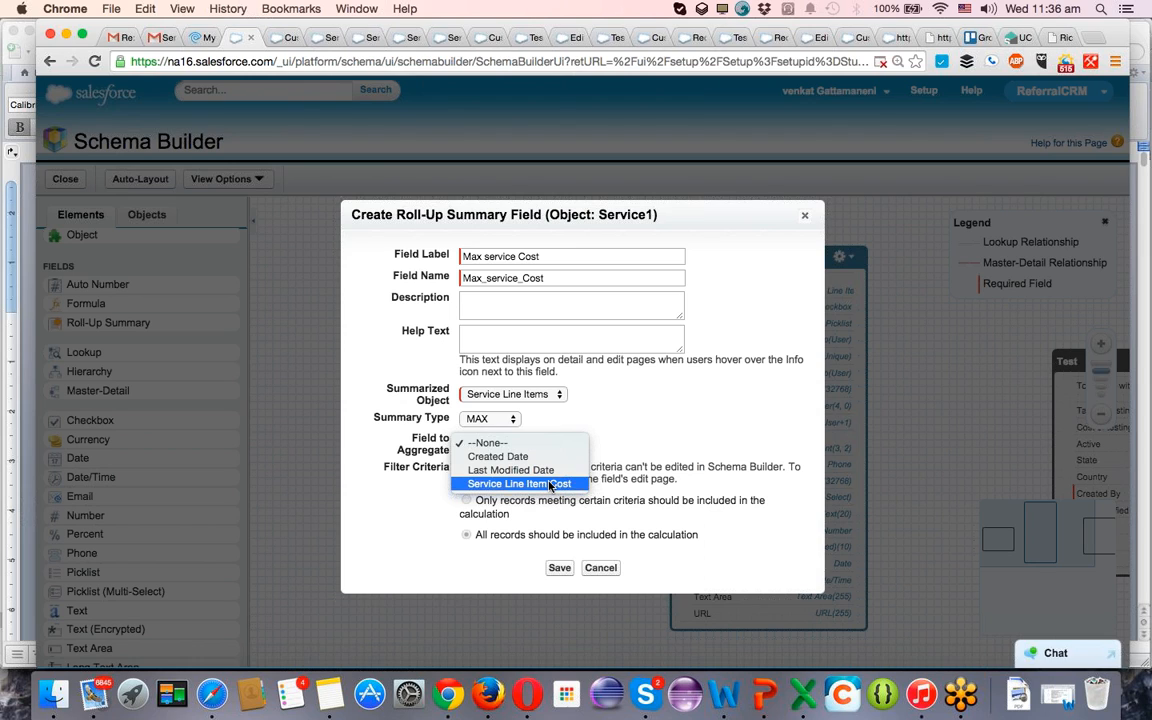
pyautogui.click(680, 426)
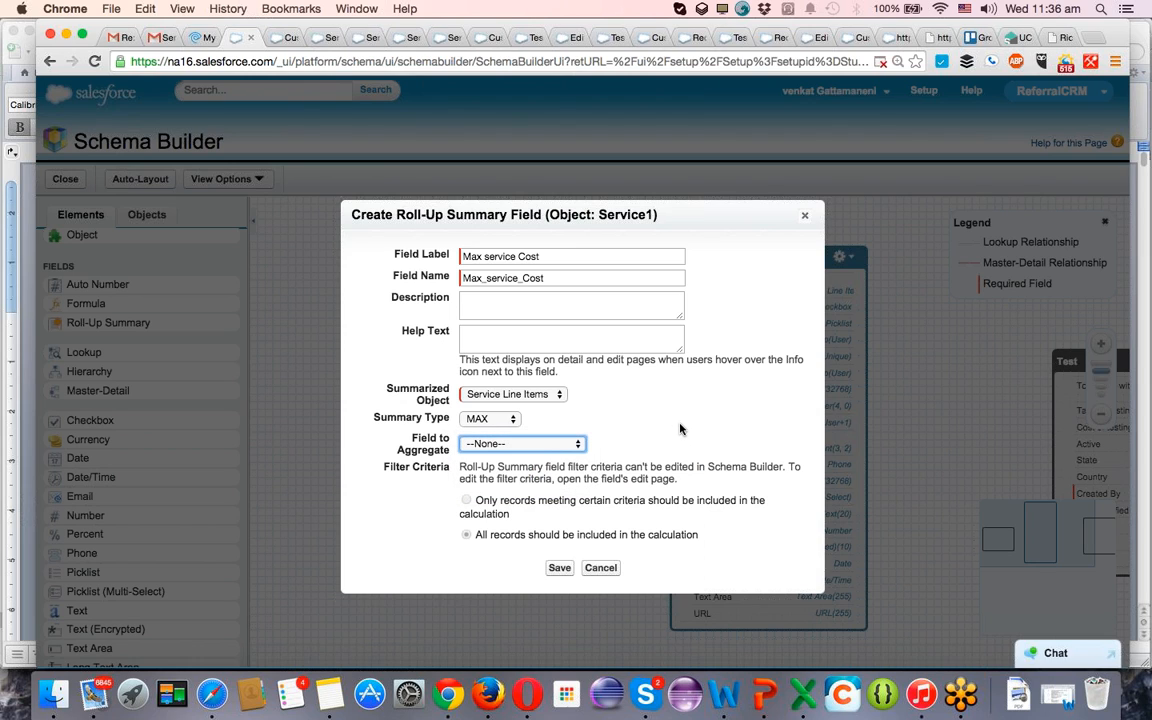
pyautogui.click(506, 423)
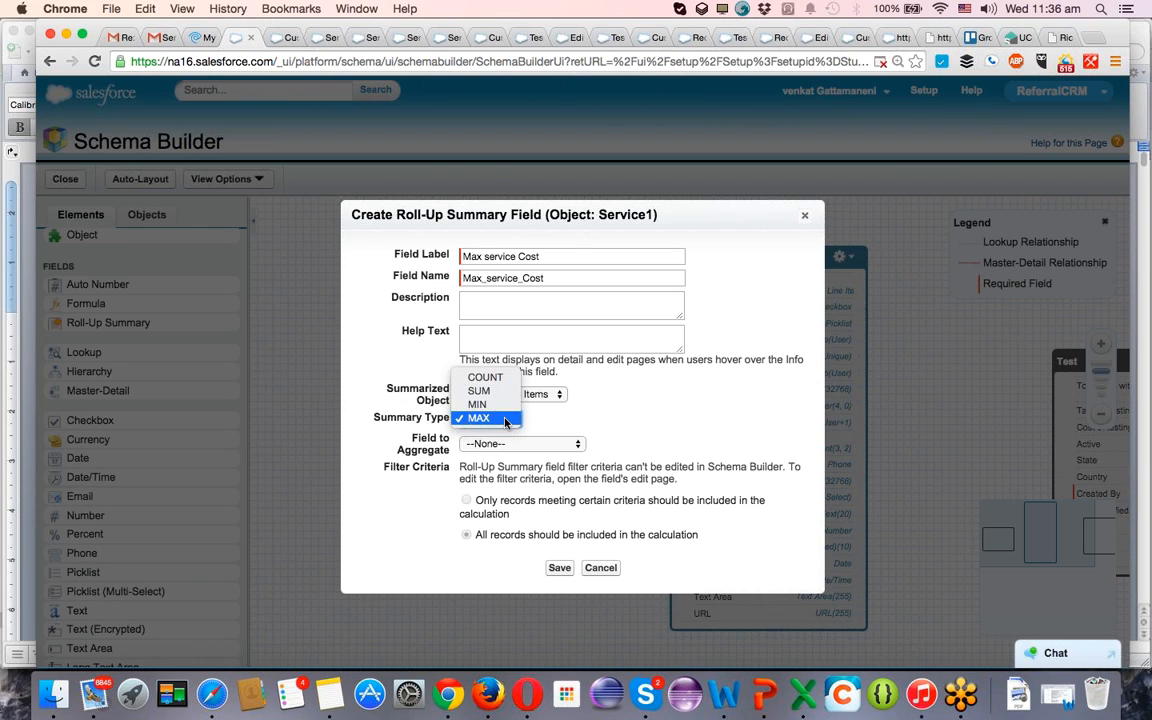
pyautogui.click(505, 420)
pyautogui.click(505, 443)
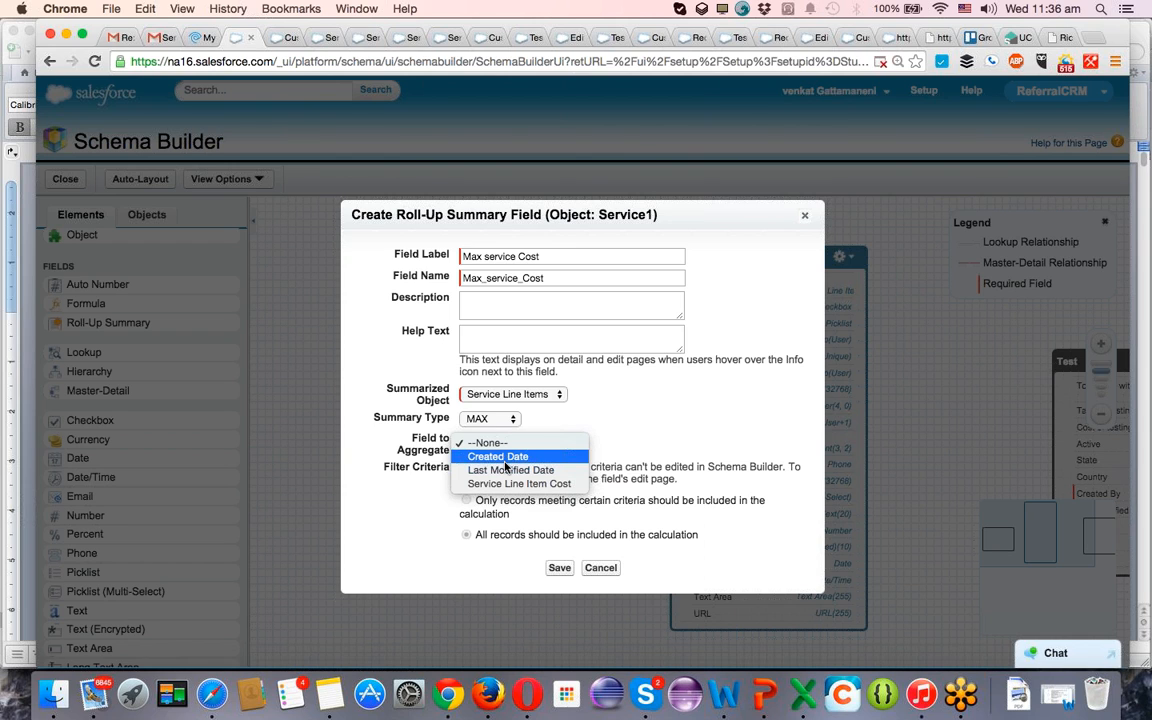
pyautogui.click(510, 483)
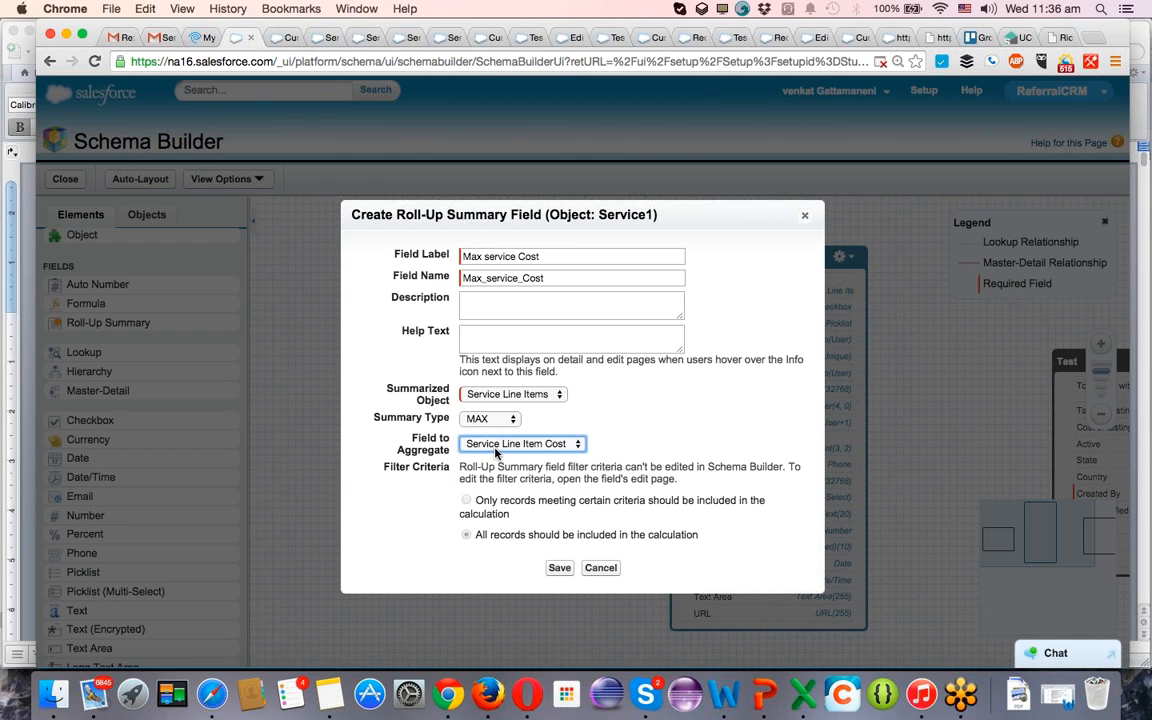
pyautogui.click(565, 571)
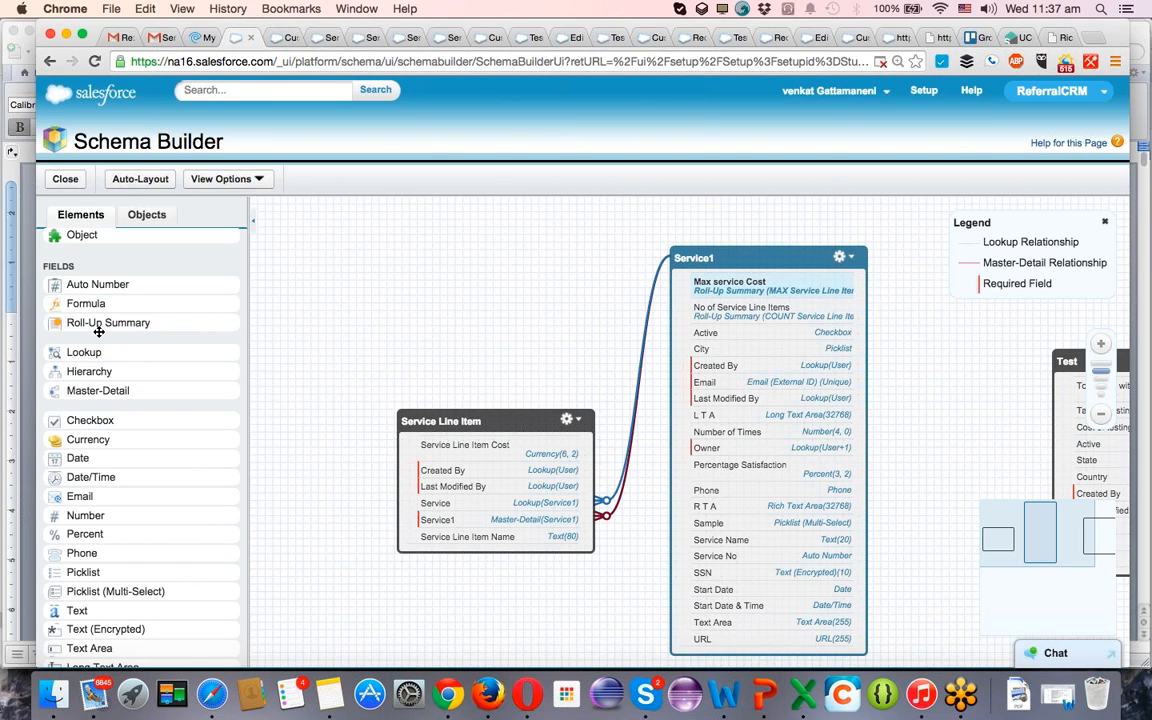
# Add another roll-up summary field to Service1, labelled Min Service line item Cost.
pyautogui.moveTo(88, 323); pyautogui.dragTo(755, 354)
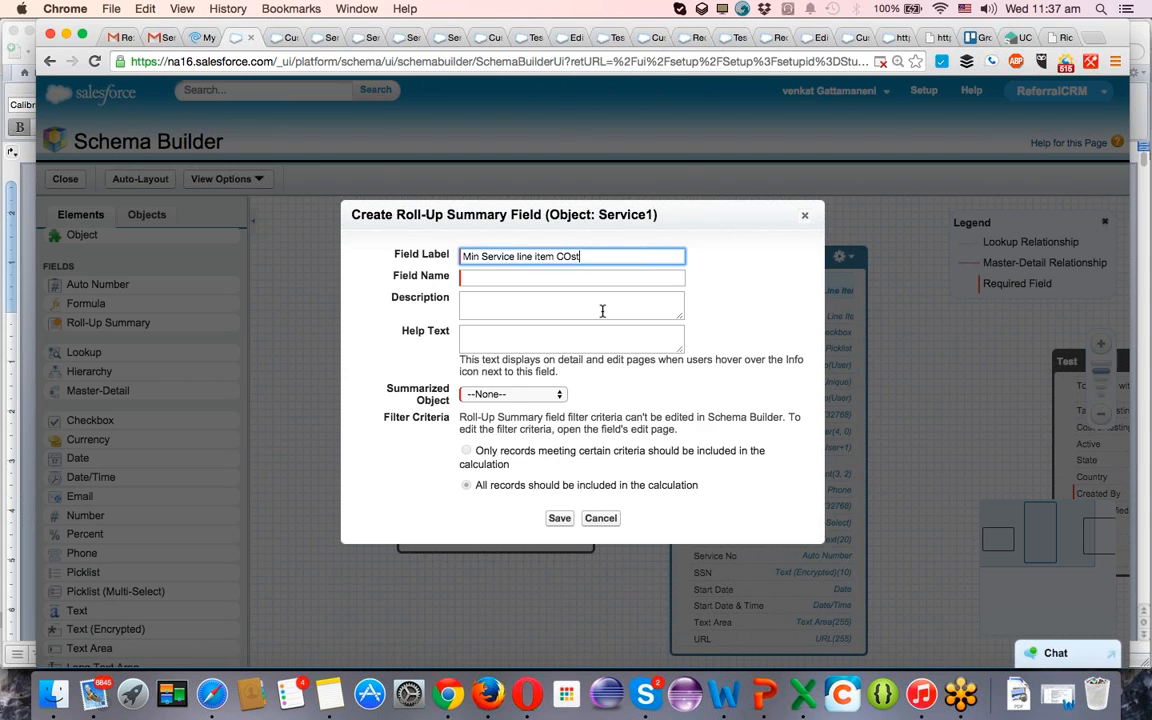
pyautogui.press('Tab')
pyautogui.press('Tab')
pyautogui.press('Tab')
pyautogui.press('Tab')
pyautogui.press('Tab')
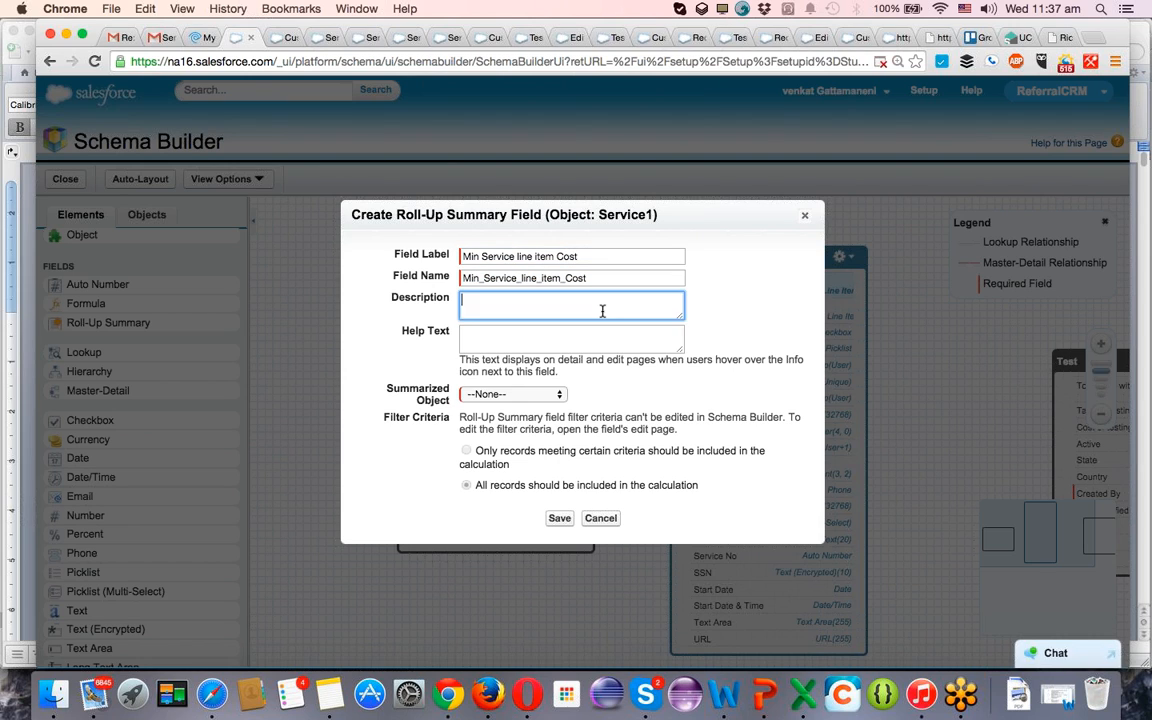
# Configure the field to take the MIN of Service Line Item Cost from Service Line Items, and save it.
pyautogui.click(513, 394)
pyautogui.click(510, 407)
pyautogui.click(510, 420)
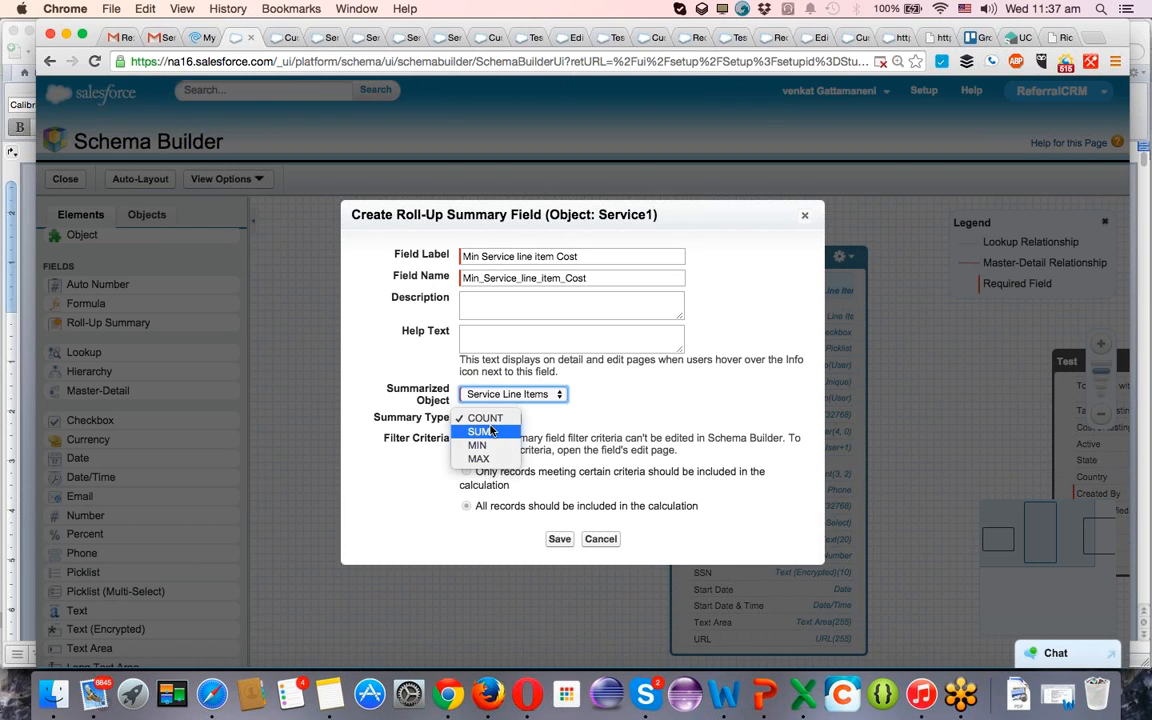
pyautogui.click(481, 445)
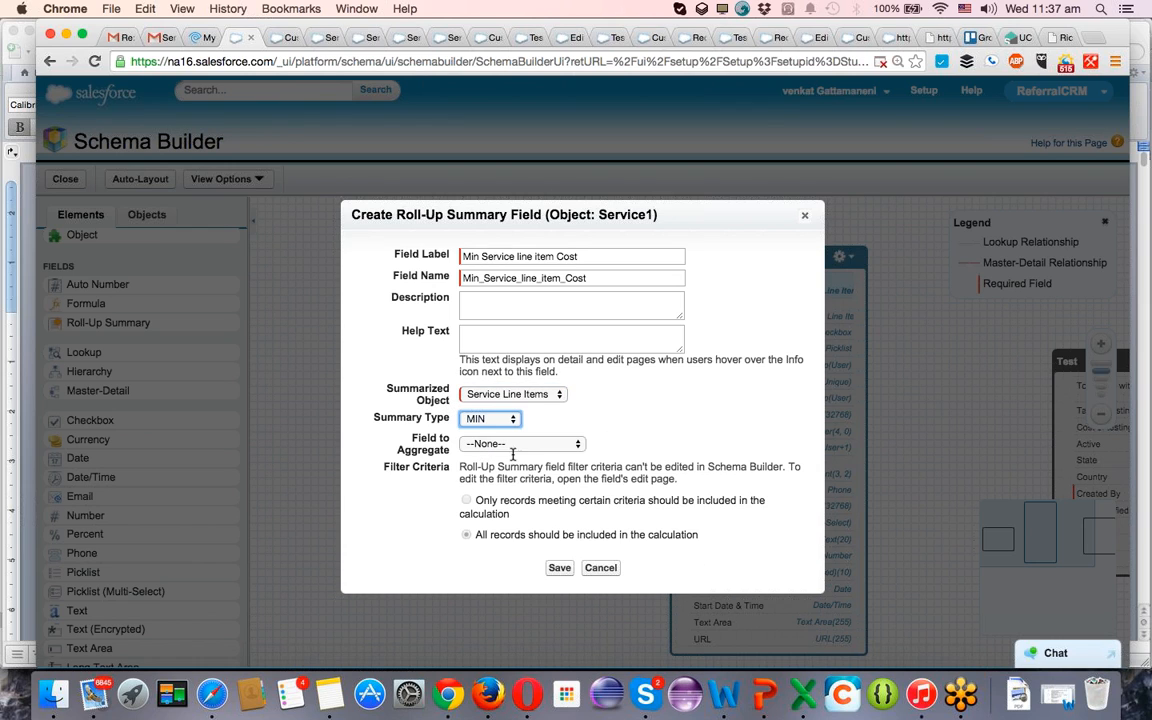
pyautogui.click(515, 446)
pyautogui.click(493, 482)
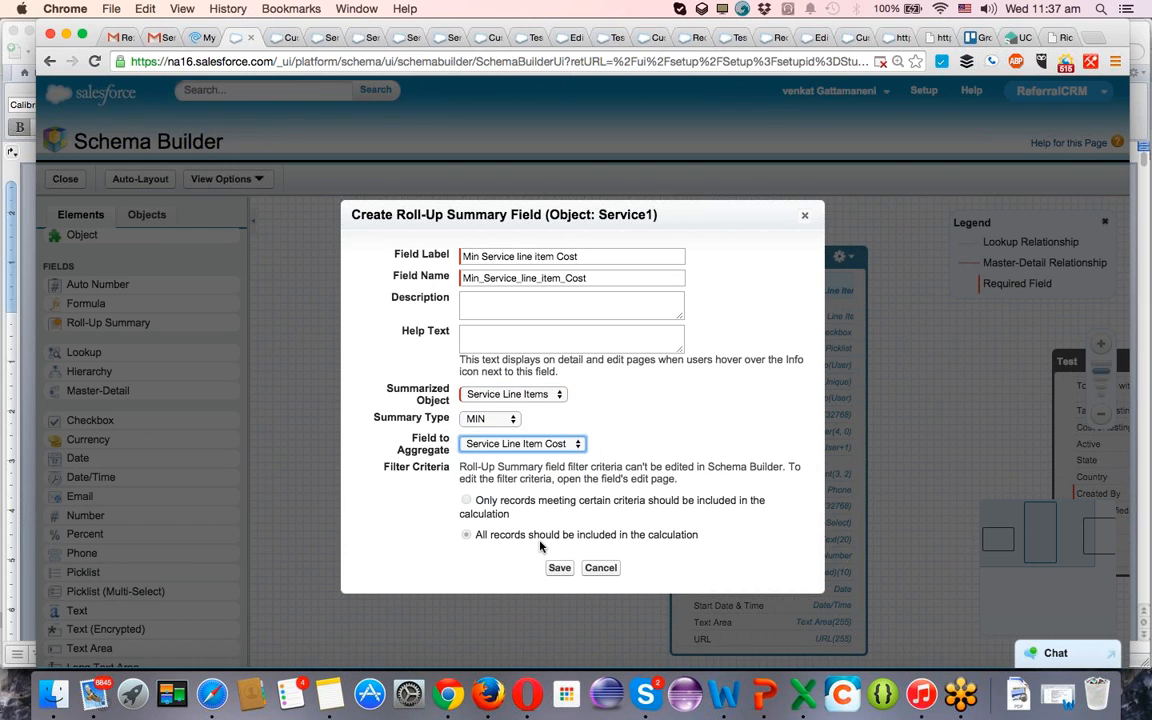
pyautogui.click(559, 567)
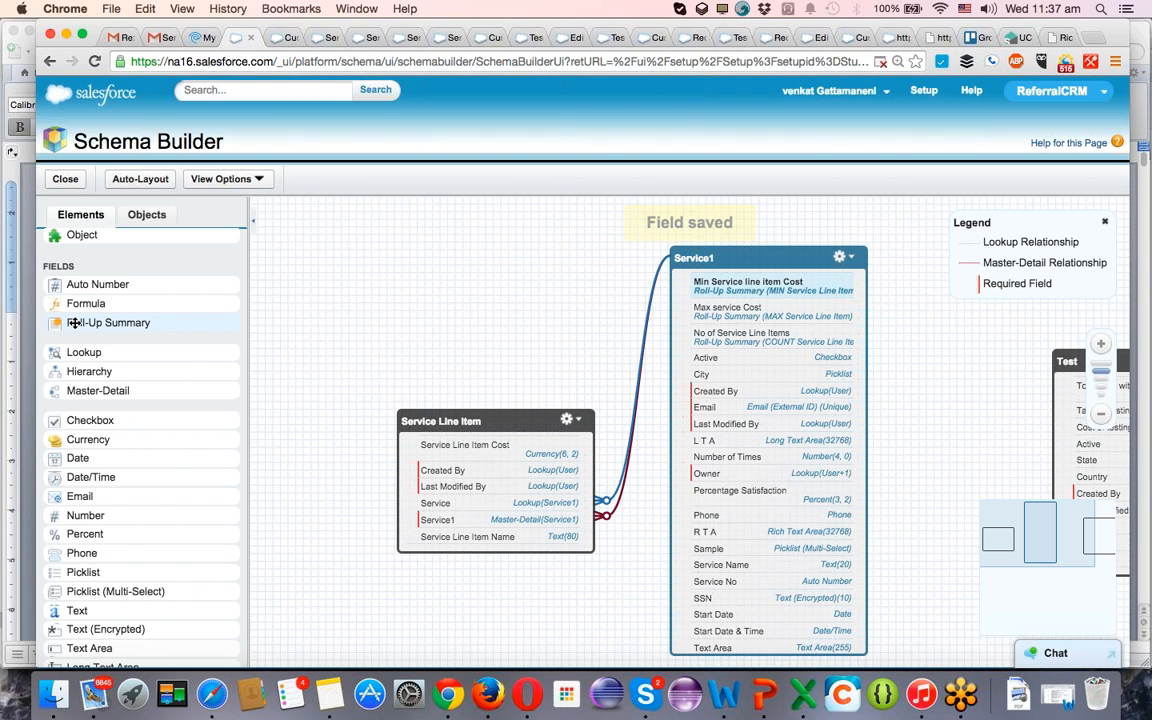
# Add a third roll-up summary field to Service1, labelled Sum of Service line item costs.
pyautogui.moveTo(73, 326); pyautogui.dragTo(695, 300)
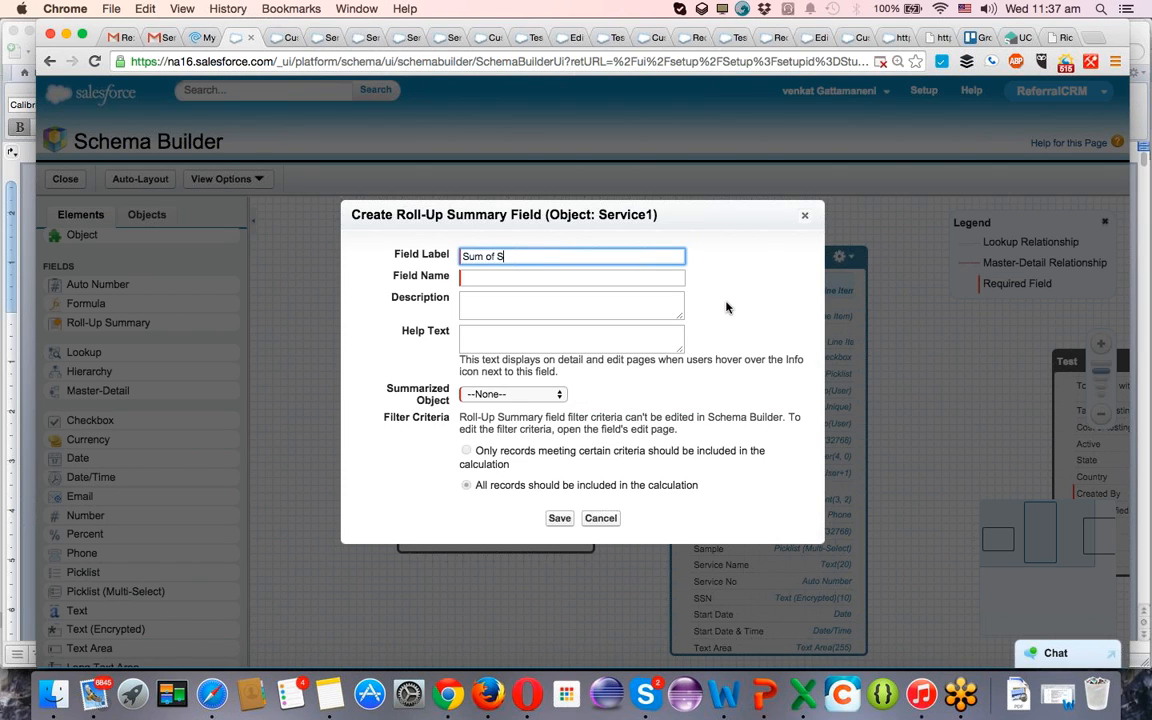
pyautogui.write('Sum of Service ')
pyautogui.write('line otem')
pyautogui.write('item')
pyautogui.write(' costs')
pyautogui.press('Tab')
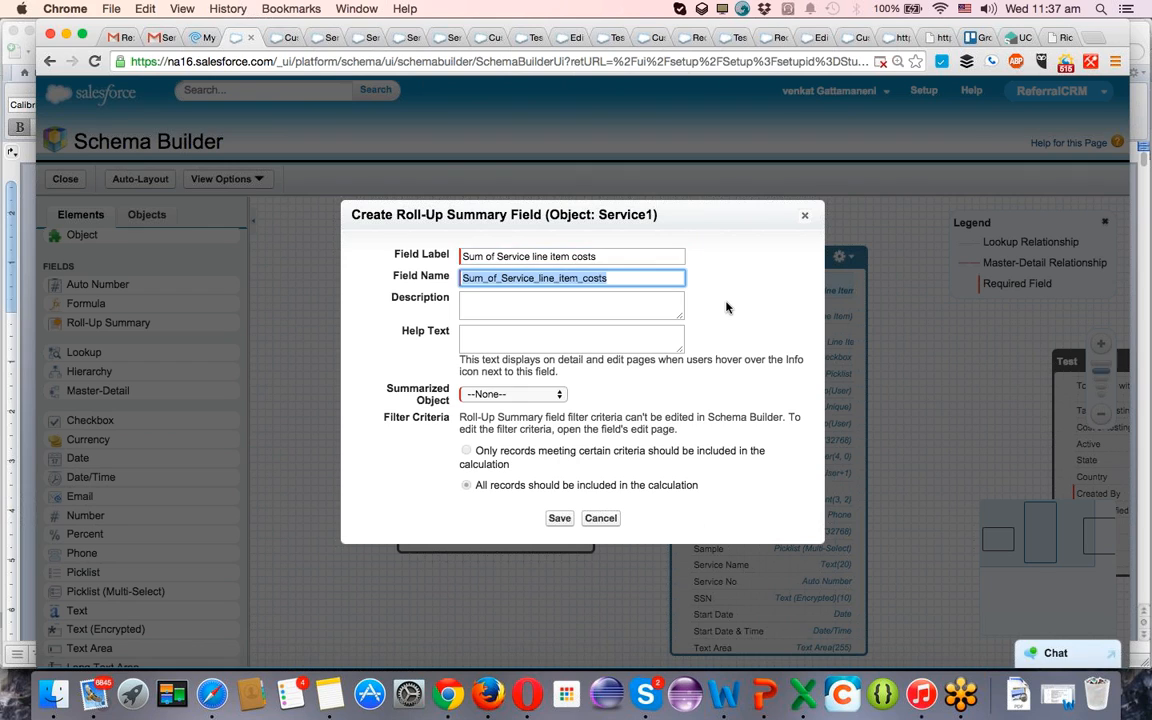
# Summarize Service Line Items with type SUM on the Service Line Item Cost field, and save the new field.
pyautogui.press('Tab')
pyautogui.press('Tab')
pyautogui.press('Tab')
pyautogui.press('Down')
pyautogui.press('Down')
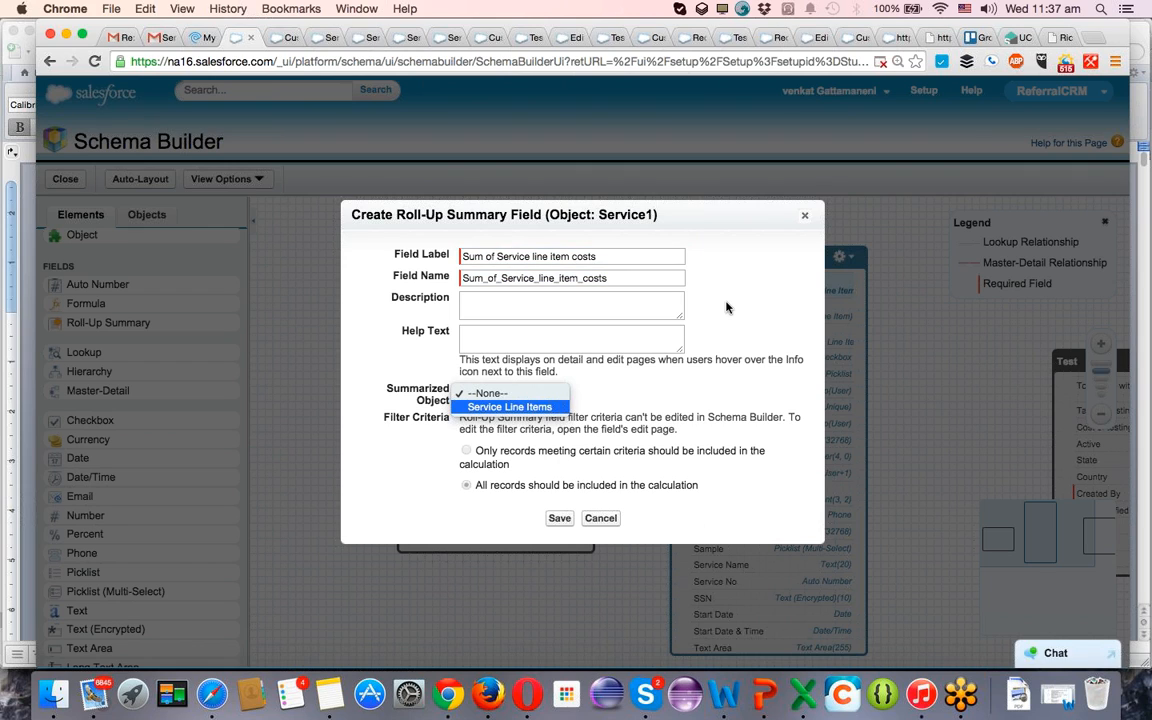
pyautogui.press('Return')
pyautogui.click(488, 418)
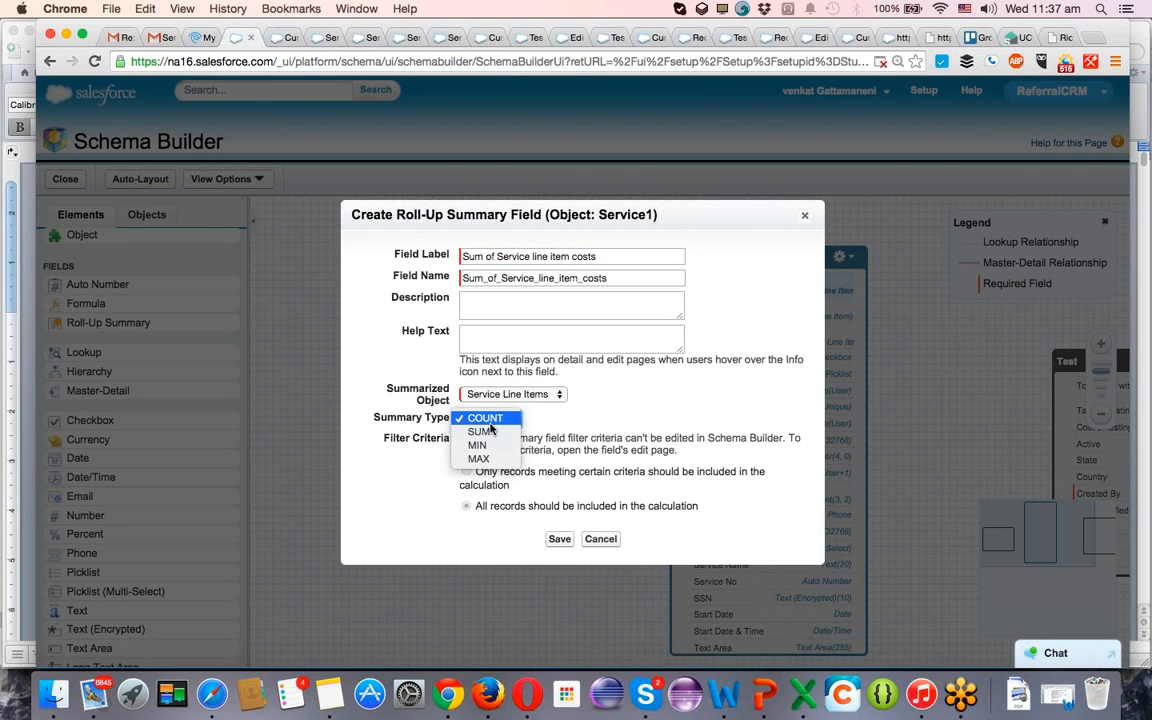
pyautogui.click(490, 432)
pyautogui.click(522, 443)
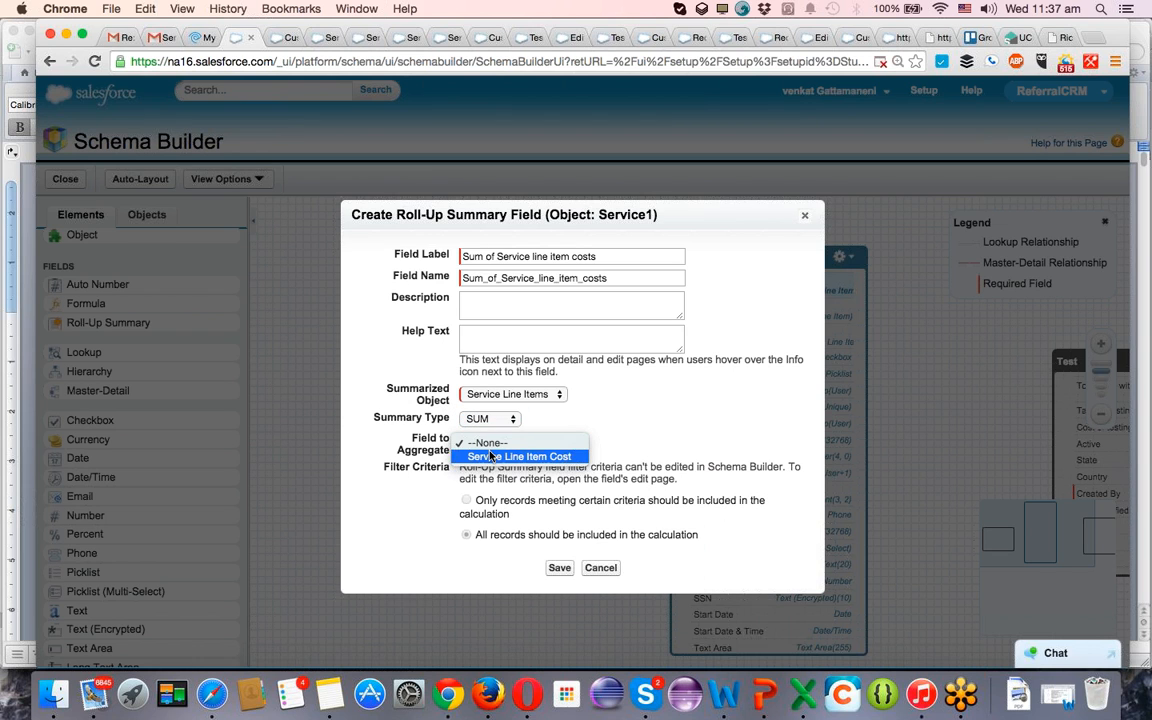
pyautogui.click(516, 500)
pyautogui.click(566, 570)
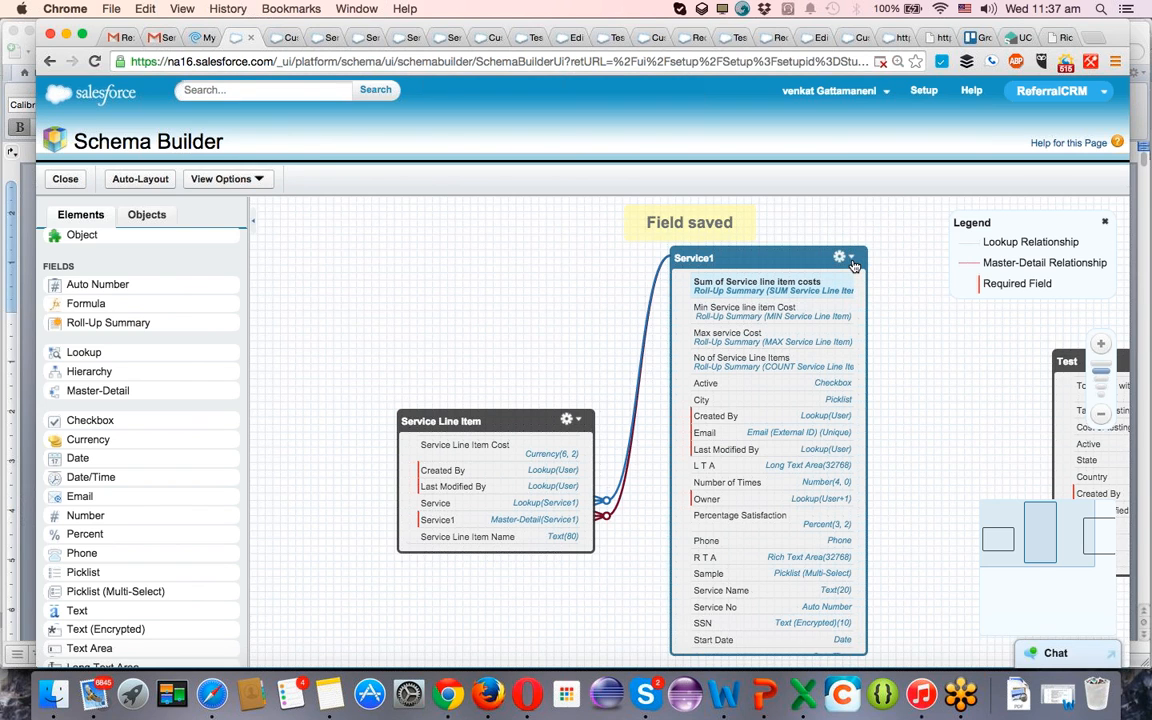
# Close the leftover Salesforce record, edit and layout browser tabs, keeping Schema Builder and the Test object definition open.
pyautogui.click(844, 257)
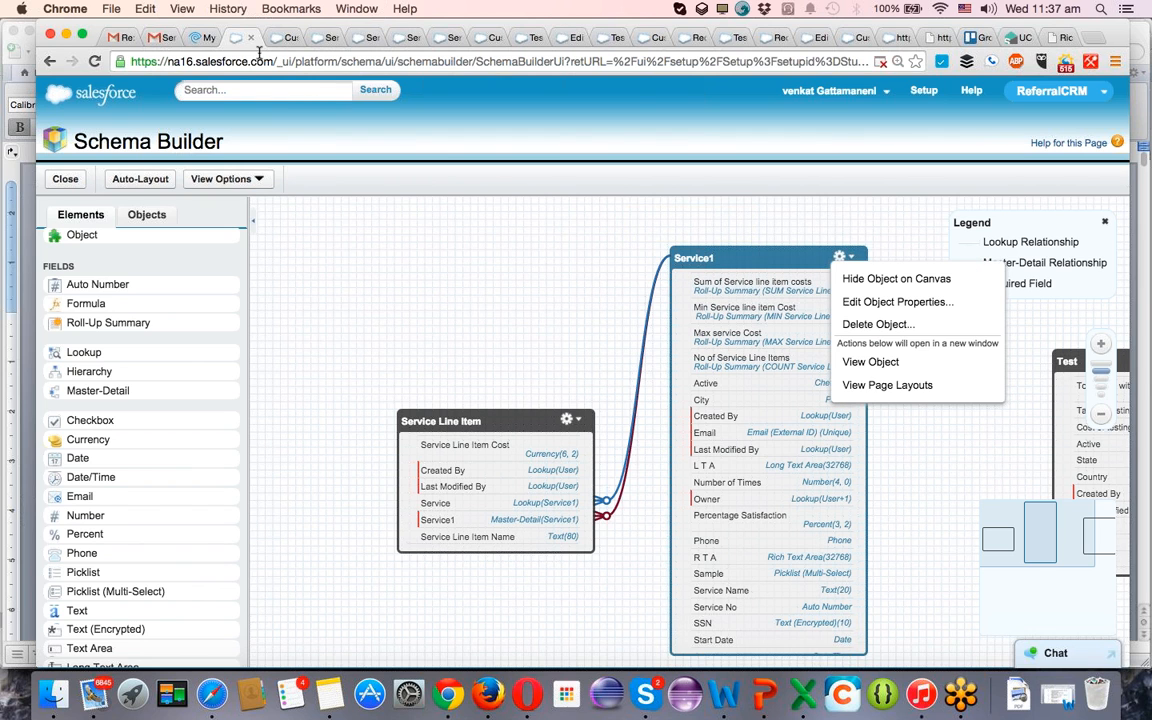
pyautogui.click(288, 37)
pyautogui.click(291, 37)
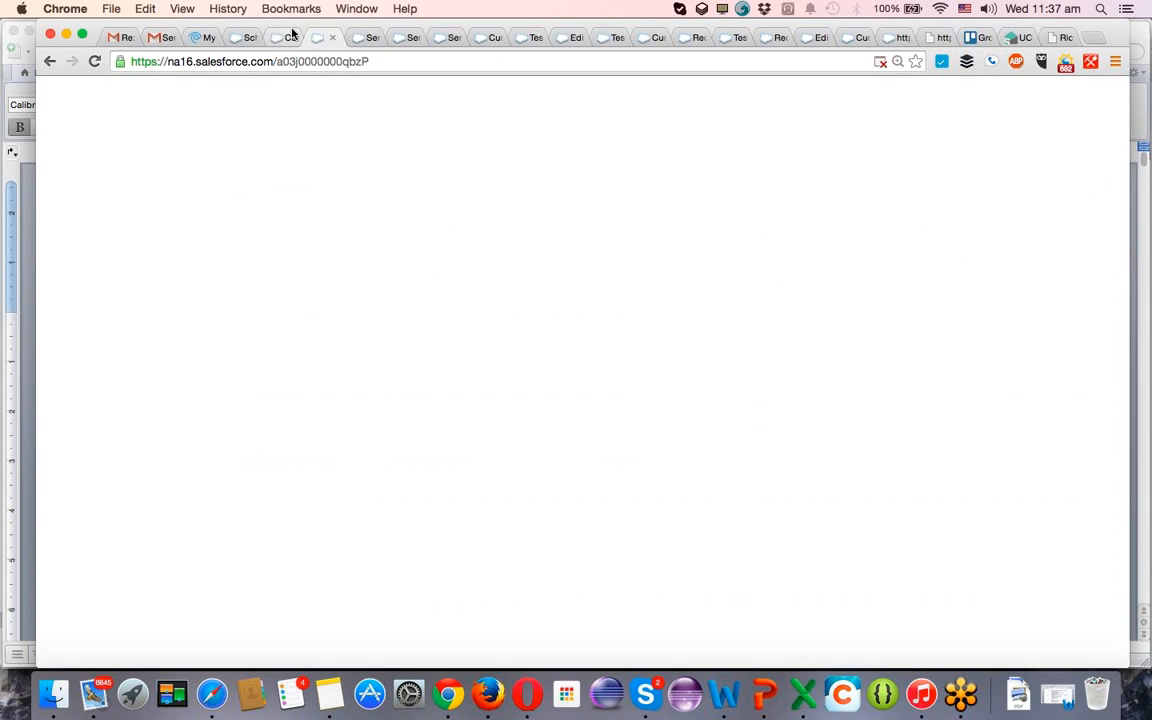
pyautogui.click(291, 37)
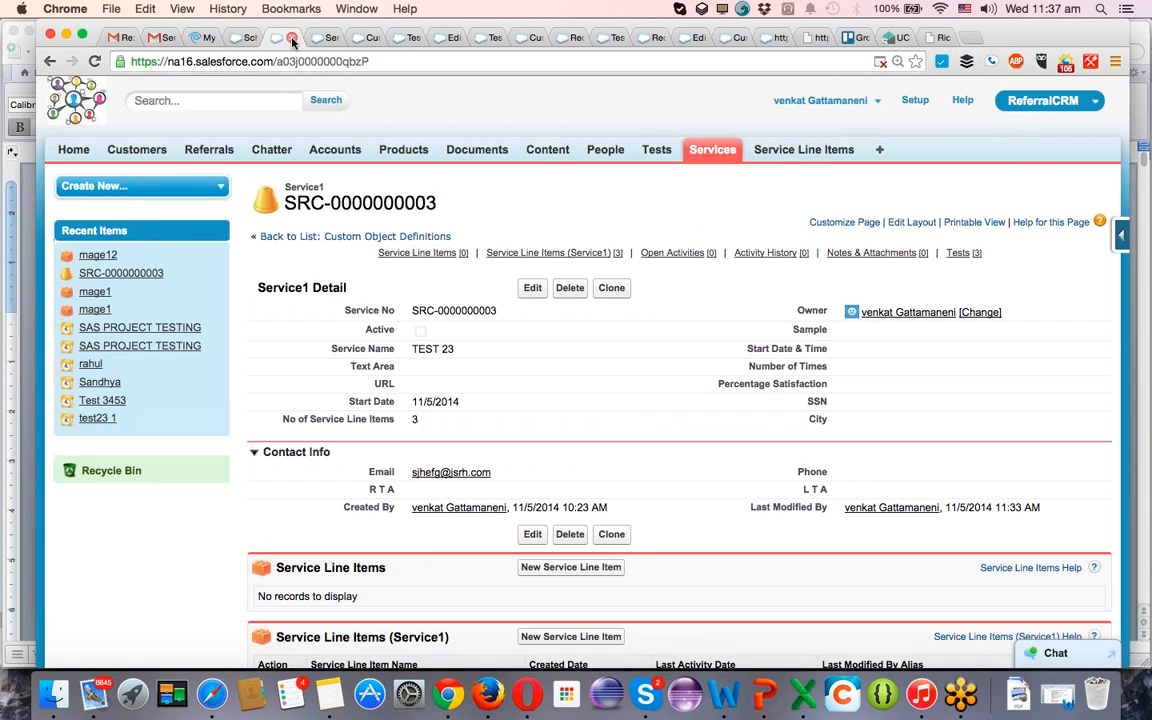
pyautogui.click(291, 37)
pyautogui.click(291, 37)
pyautogui.click(291, 37)
pyautogui.click(291, 37)
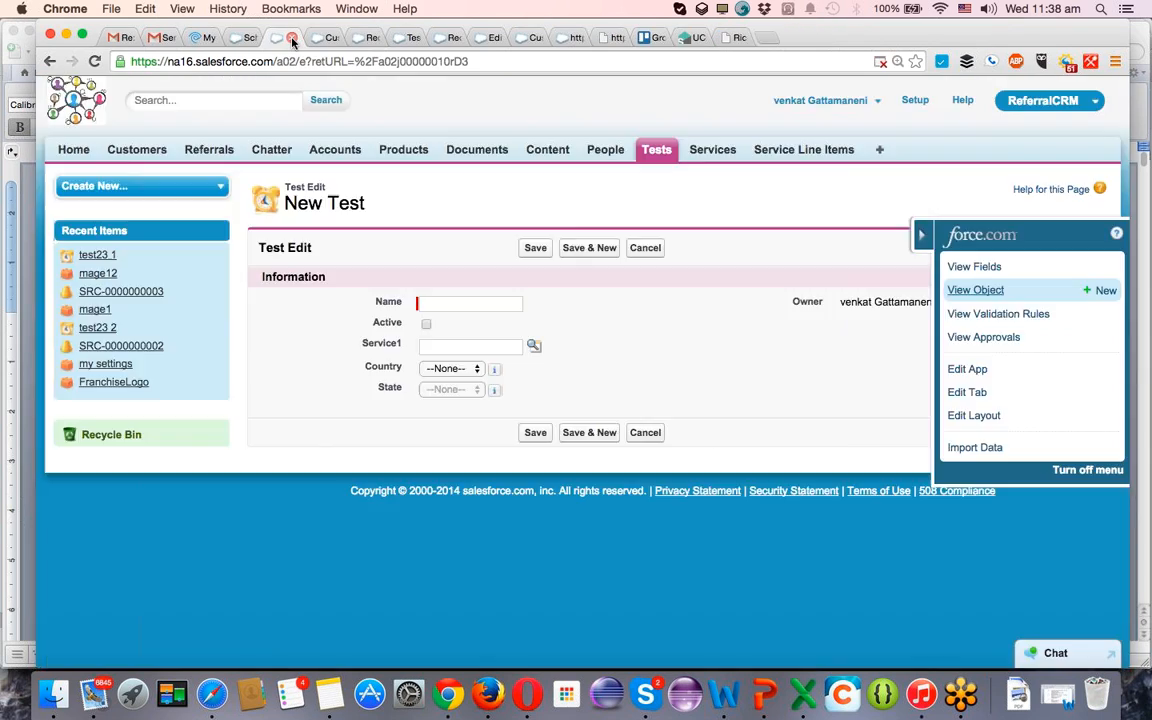
pyautogui.click(291, 37)
pyautogui.click(291, 37)
pyautogui.click(291, 37)
pyautogui.click(291, 37)
pyautogui.click(291, 37)
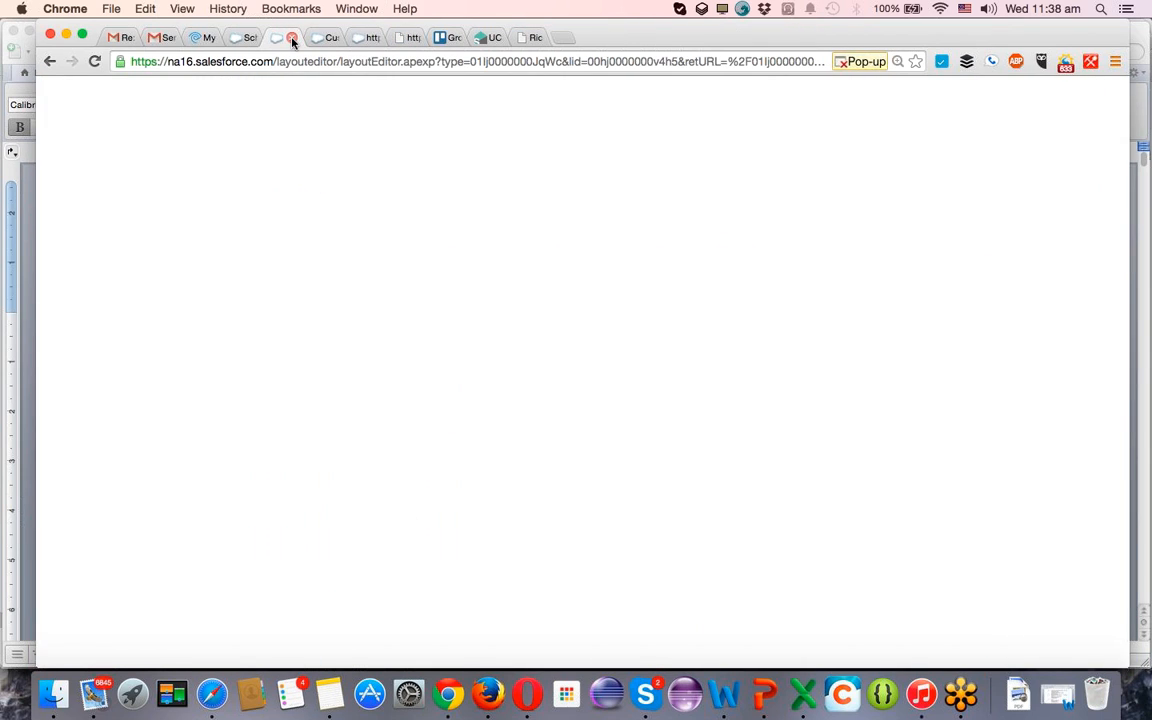
pyautogui.click(291, 37)
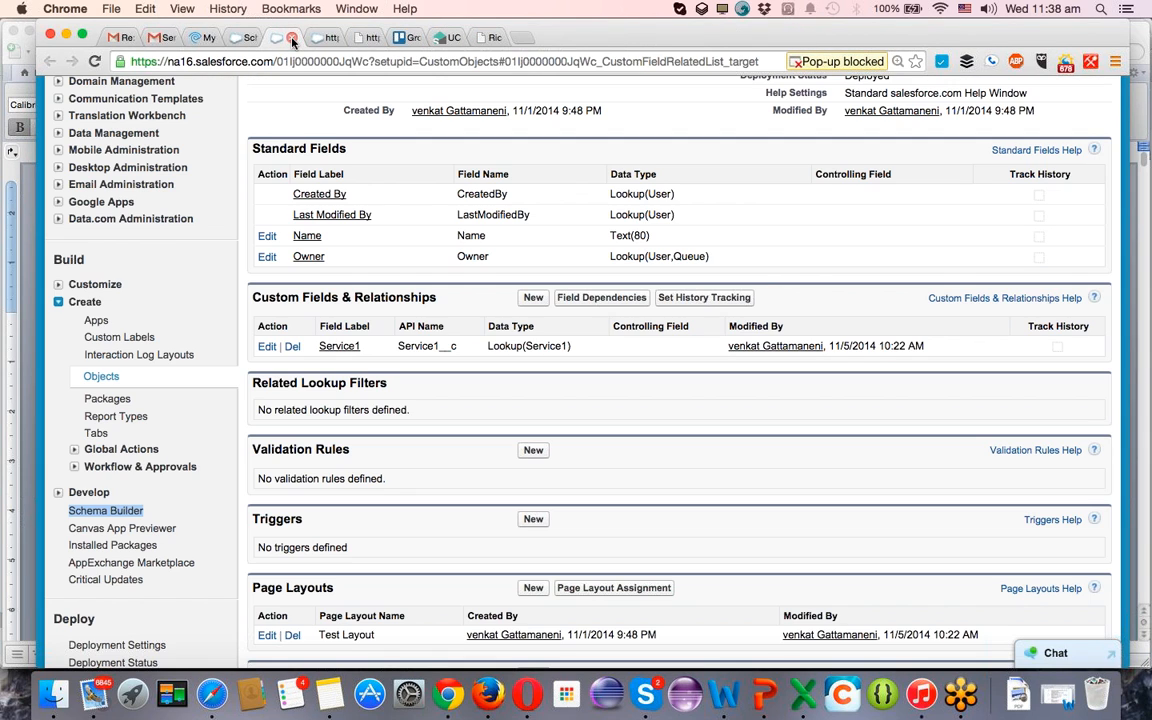
pyautogui.click(291, 37)
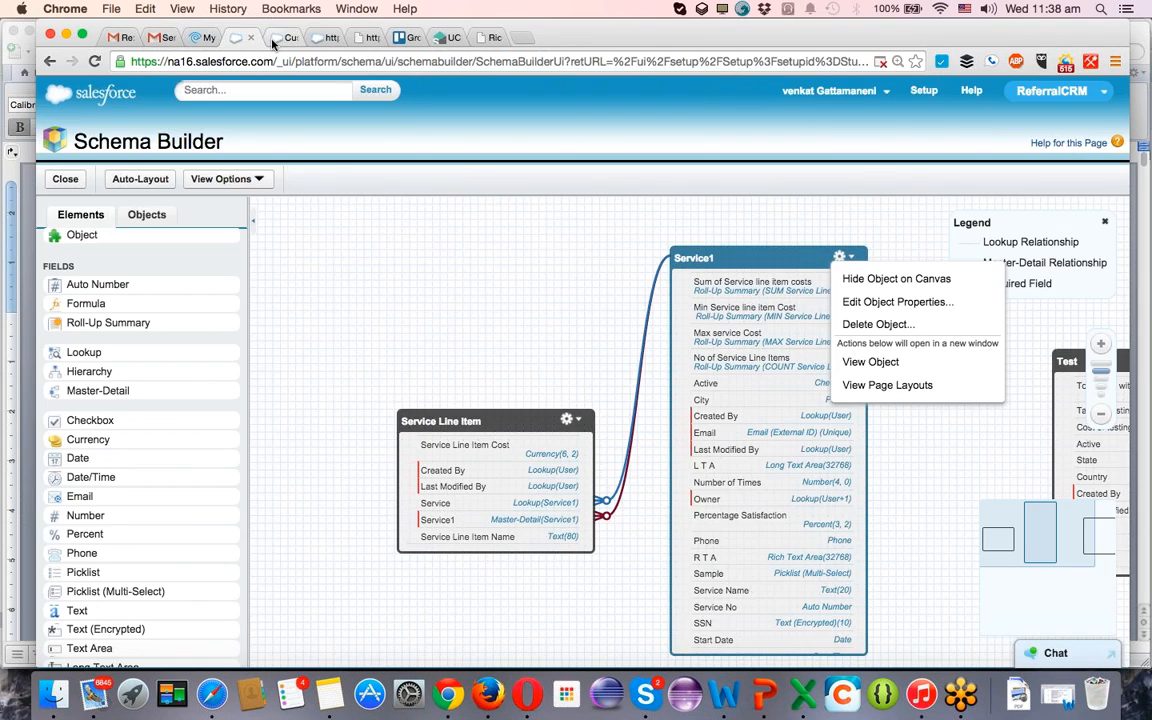
# Go from the Test object definition page to the Services home page.
pyautogui.click(289, 38)
pyautogui.scroll(5, 463, 229)
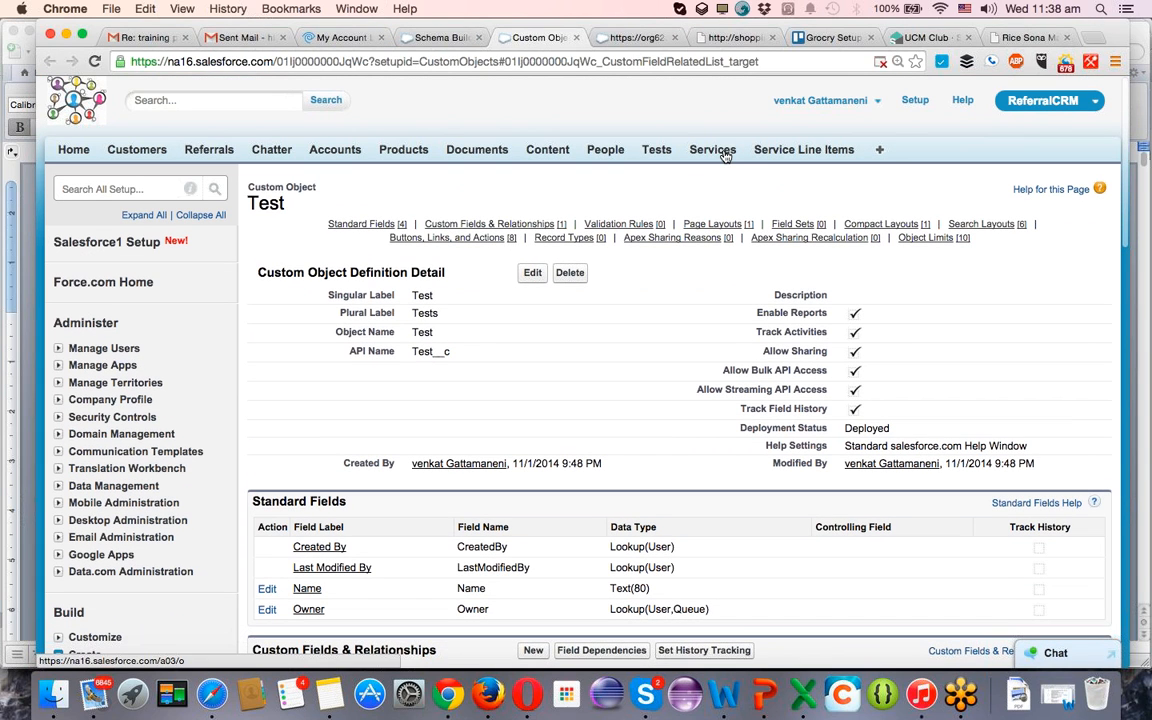
pyautogui.click(713, 151)
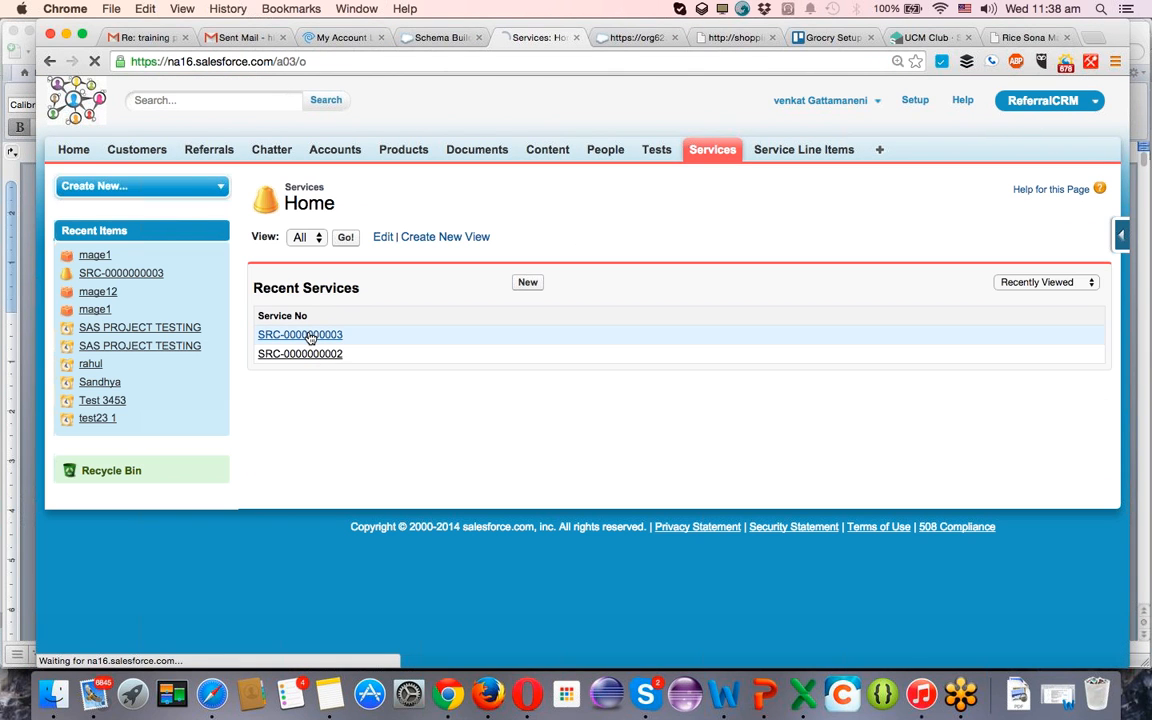
# Open the TEST 23 service record and bring up its Service1 page layout for editing.
pyautogui.click(310, 338)
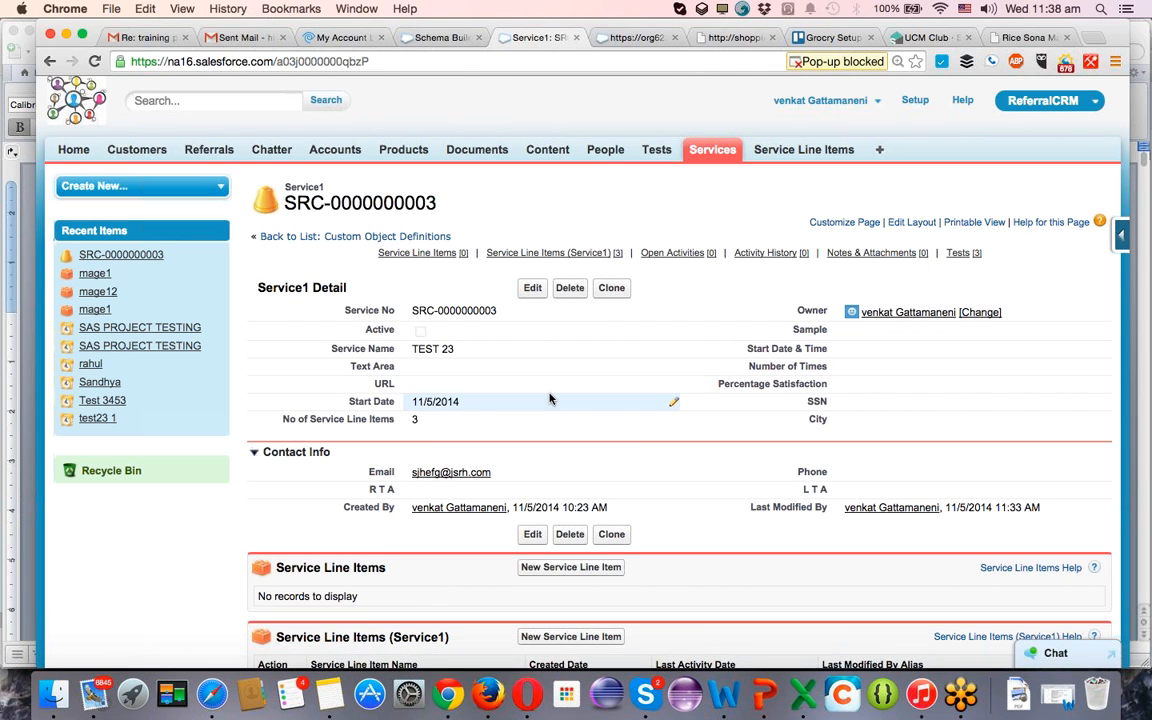
pyautogui.click(1122, 240)
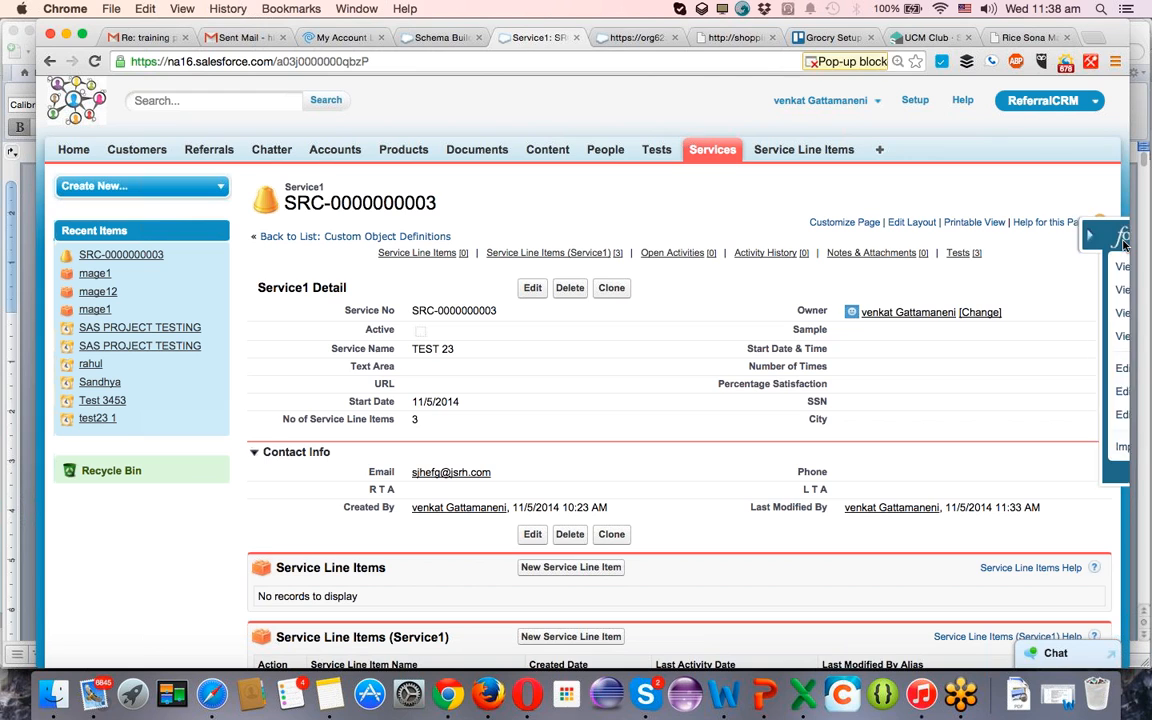
pyautogui.click(966, 415)
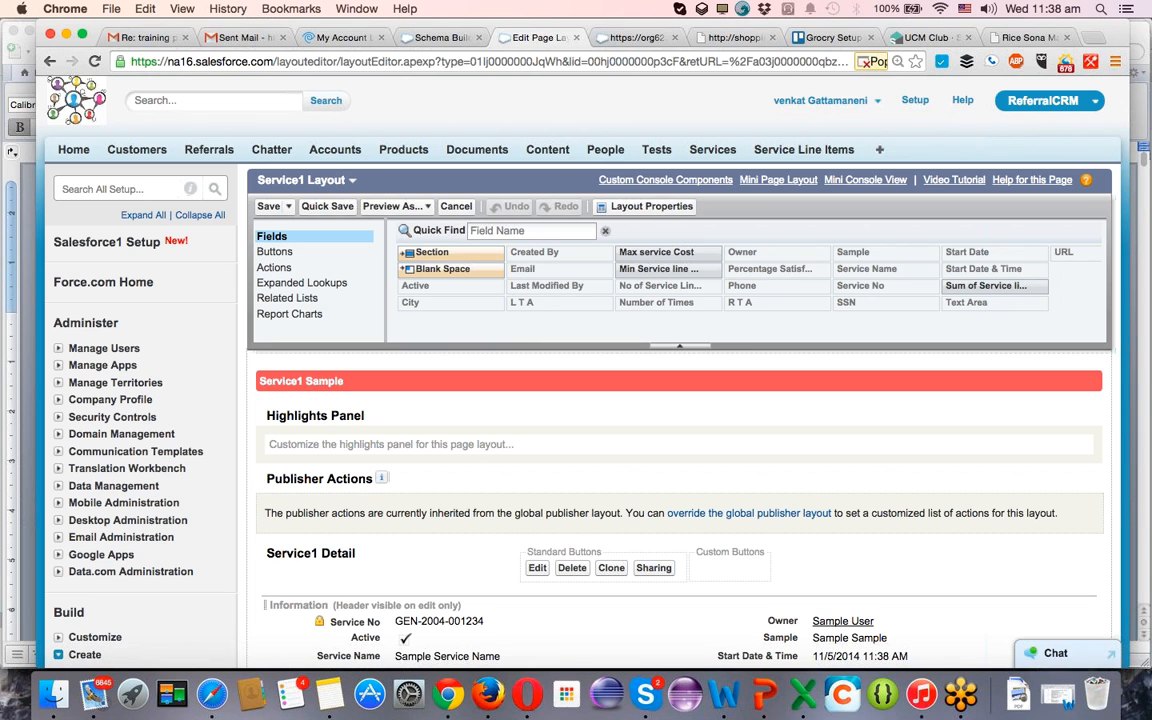
# Add a two-column section named Summarized Data between the Information and Contact Info sections of the layout.
pyautogui.scroll(-5, 775, 278)
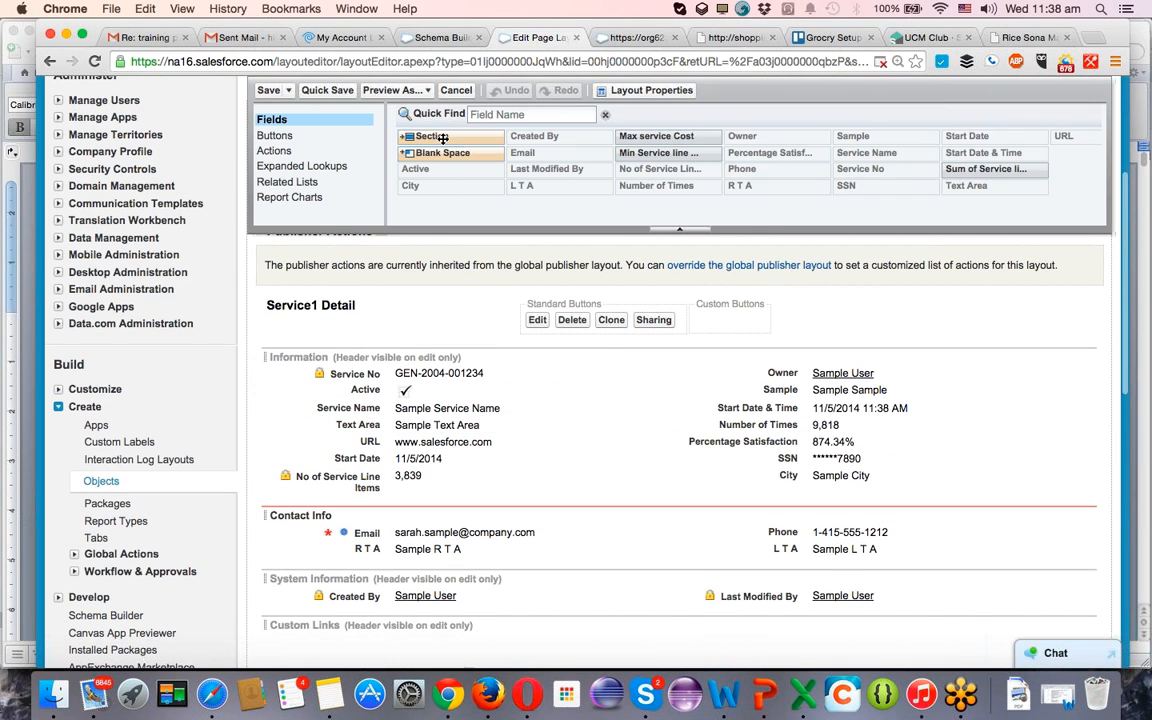
pyautogui.moveTo(432, 136); pyautogui.dragTo(398, 506)
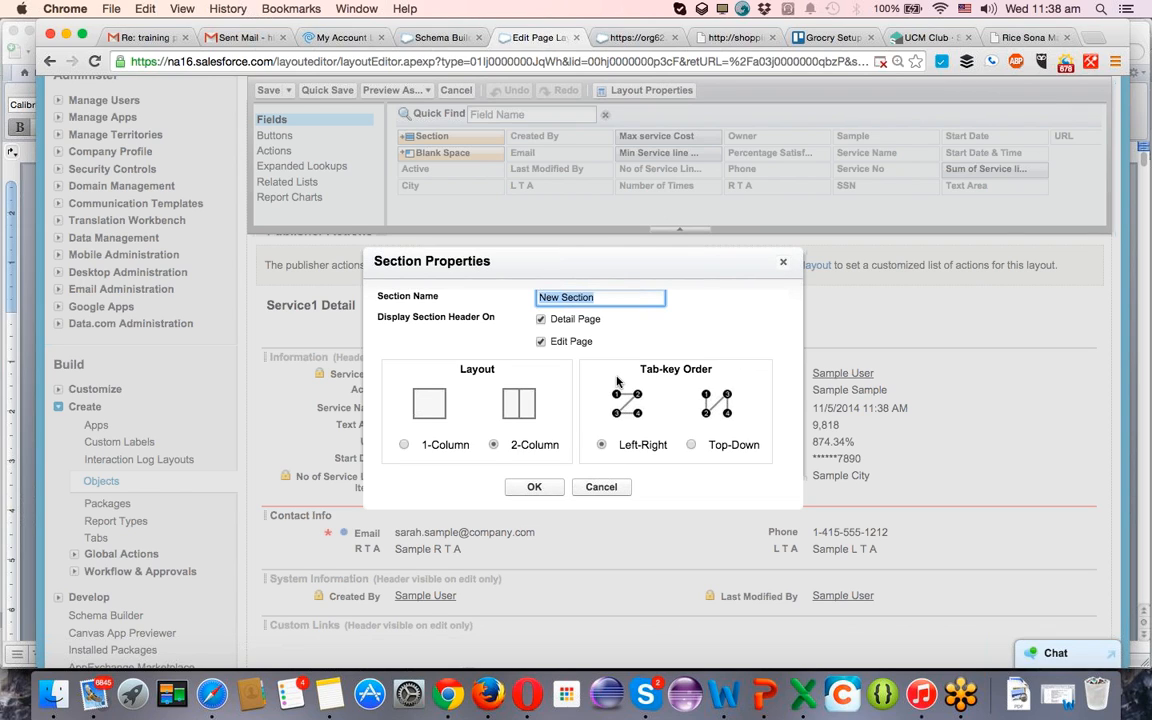
pyautogui.write('Su')
pyautogui.write('mmurized')
pyautogui.press('BackSpace')
pyautogui.write('a')
pyautogui.press('BackSpace')
pyautogui.press('BackSpace')
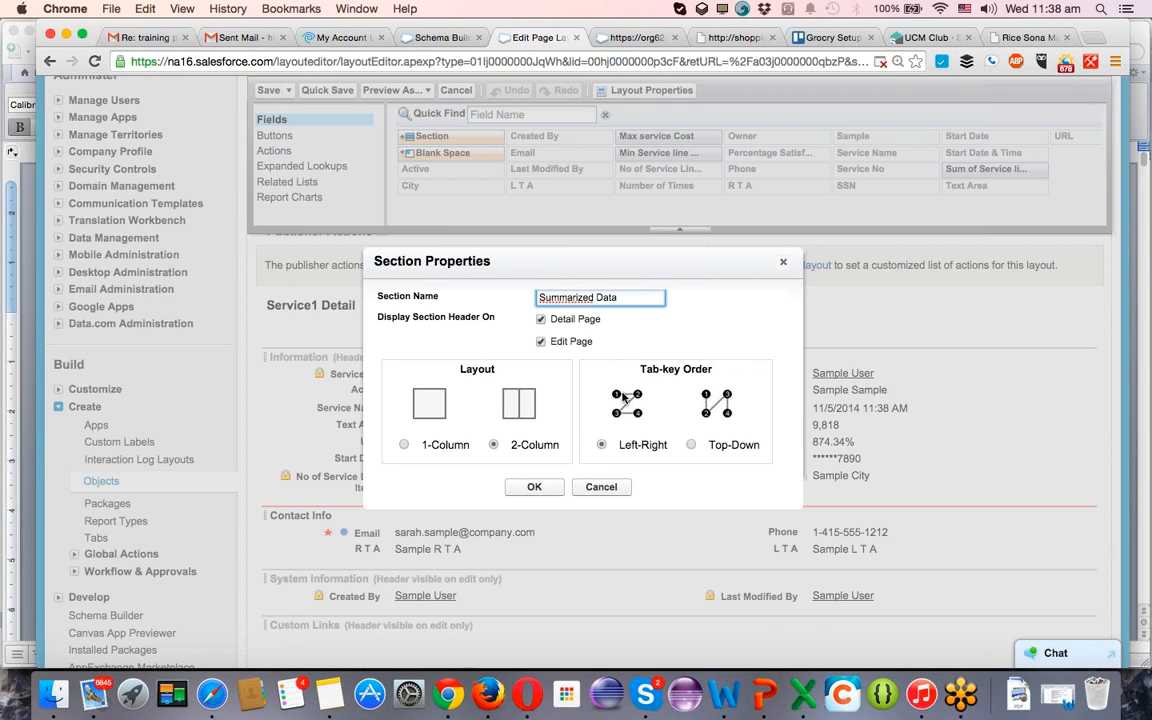
pyautogui.click(536, 487)
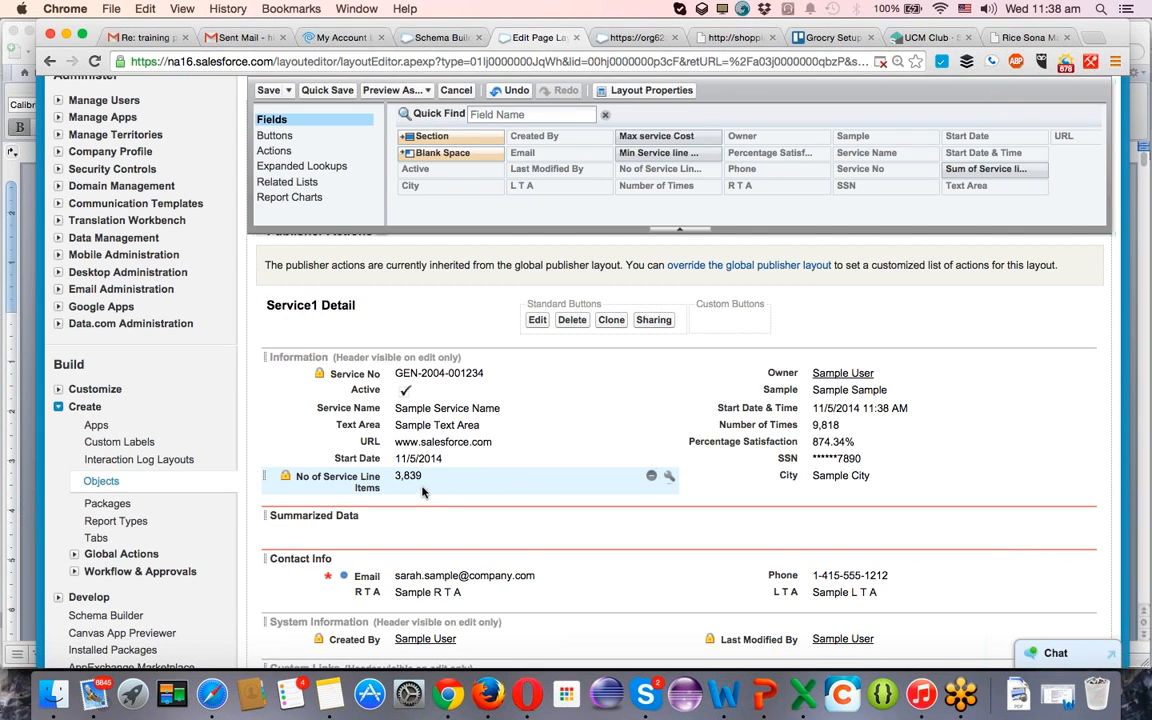
# Place No of Service Line Items and the max, min and sum cost fields in the Summarized Data section, and save the layout.
pyautogui.moveTo(395, 487); pyautogui.dragTo(645, 504)
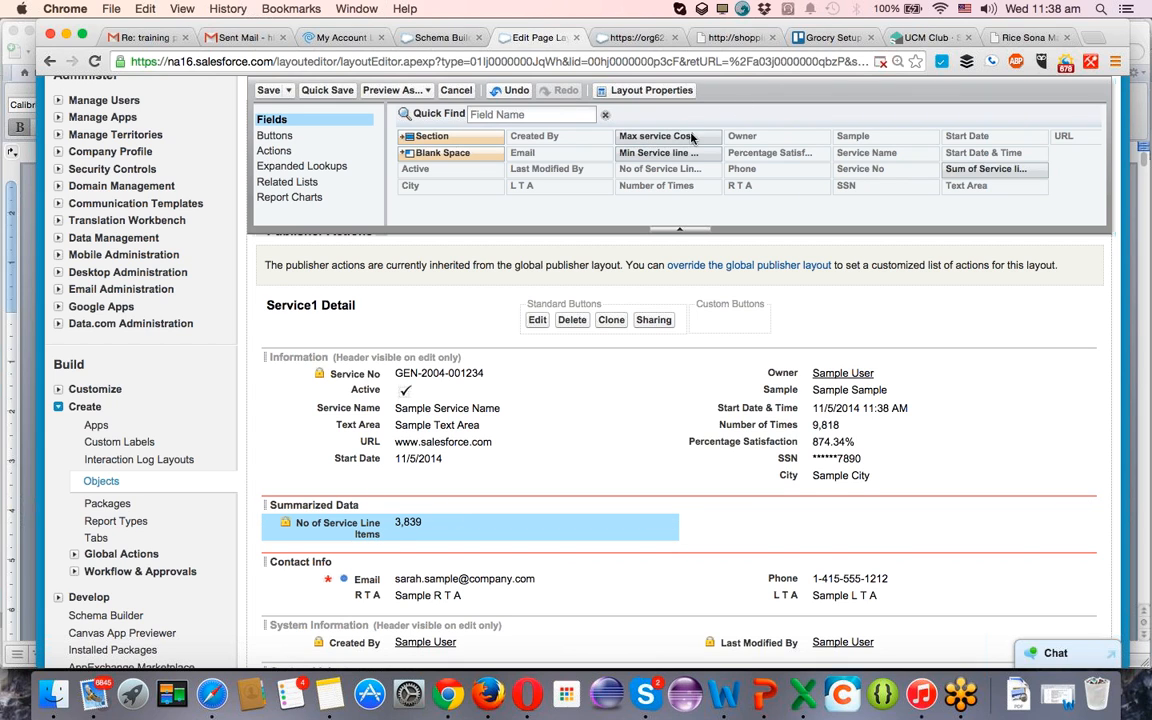
pyautogui.moveTo(650, 137); pyautogui.dragTo(607, 552)
pyautogui.moveTo(656, 152); pyautogui.dragTo(478, 558)
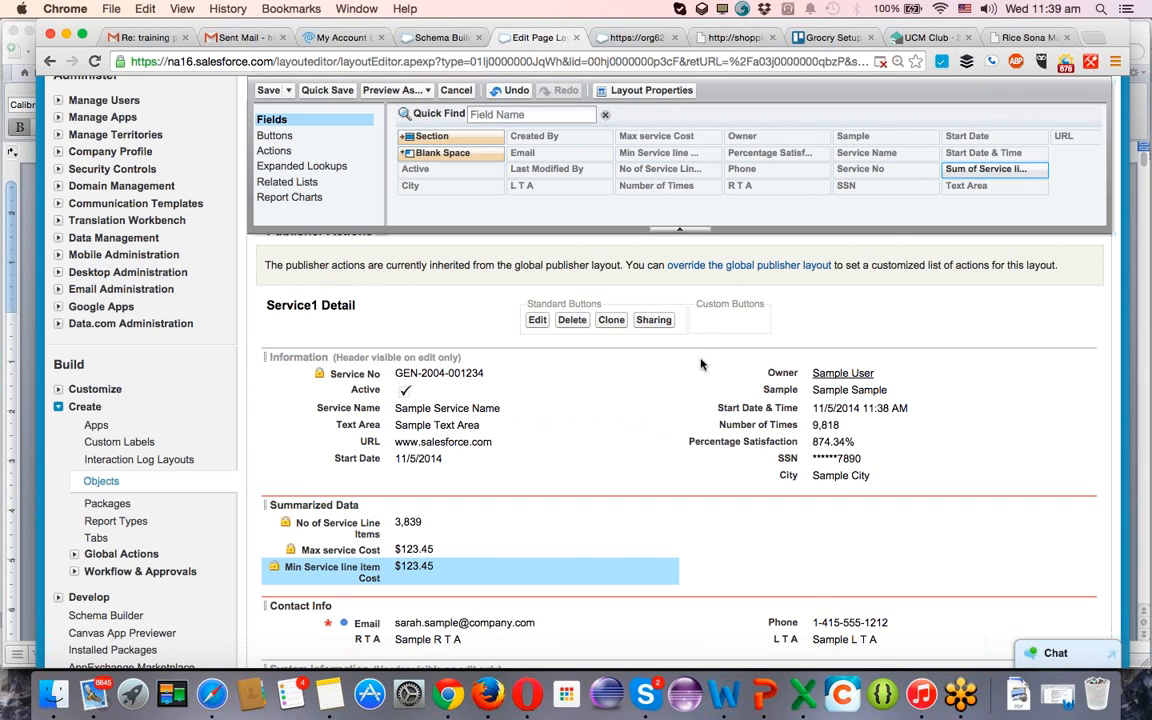
pyautogui.moveTo(981, 171); pyautogui.dragTo(443, 553)
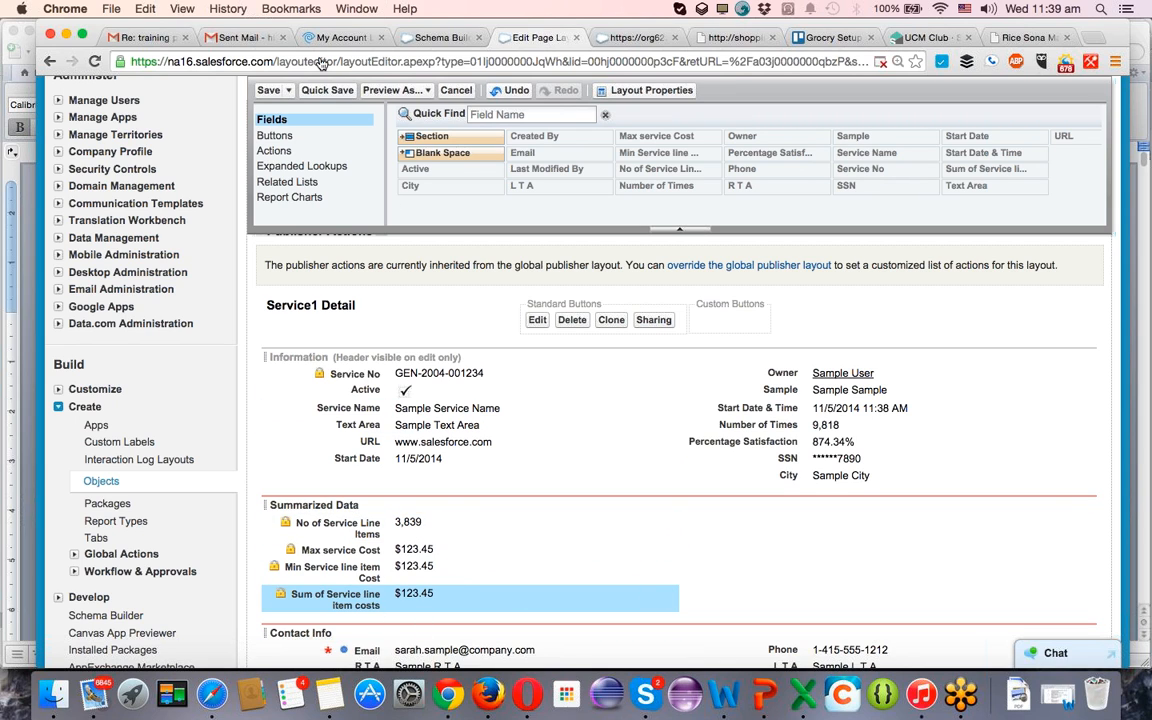
pyautogui.click(268, 91)
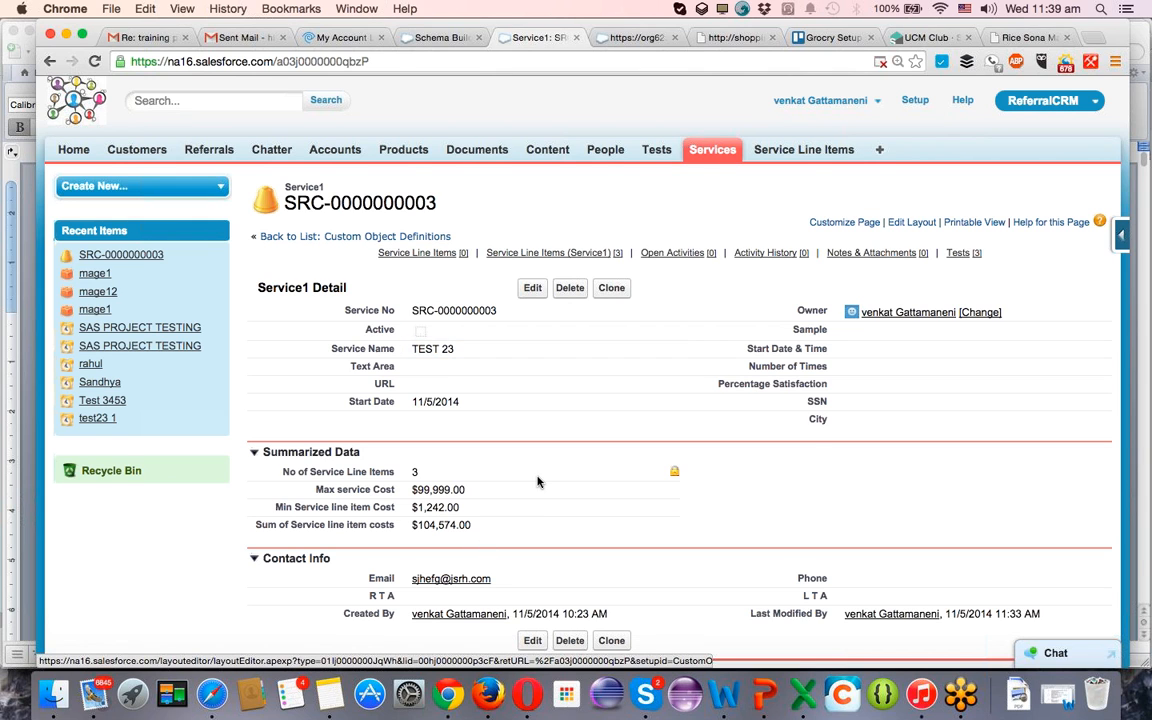
# Examine the Summarized Data values on the service record against its Service Line Items (Service1) related list.
pyautogui.scroll(-3, 537, 481)
pyautogui.scroll(-2, 537, 481)
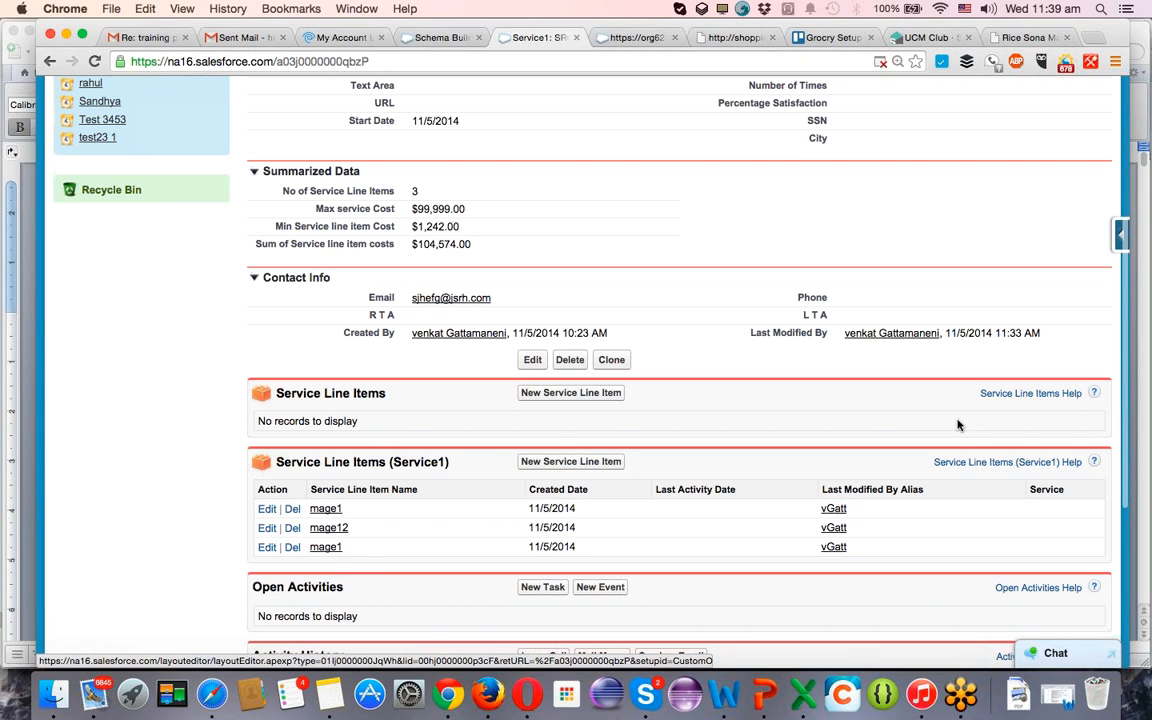
pyautogui.scroll(2, 607, 391)
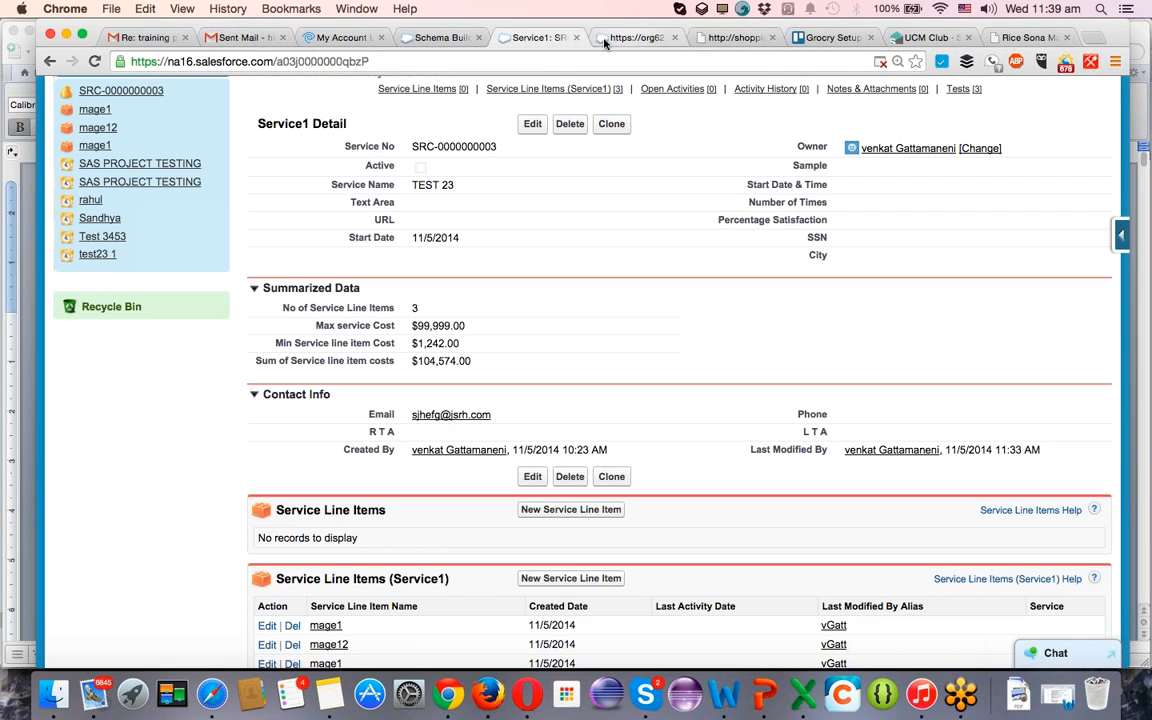
pyautogui.click(1122, 235)
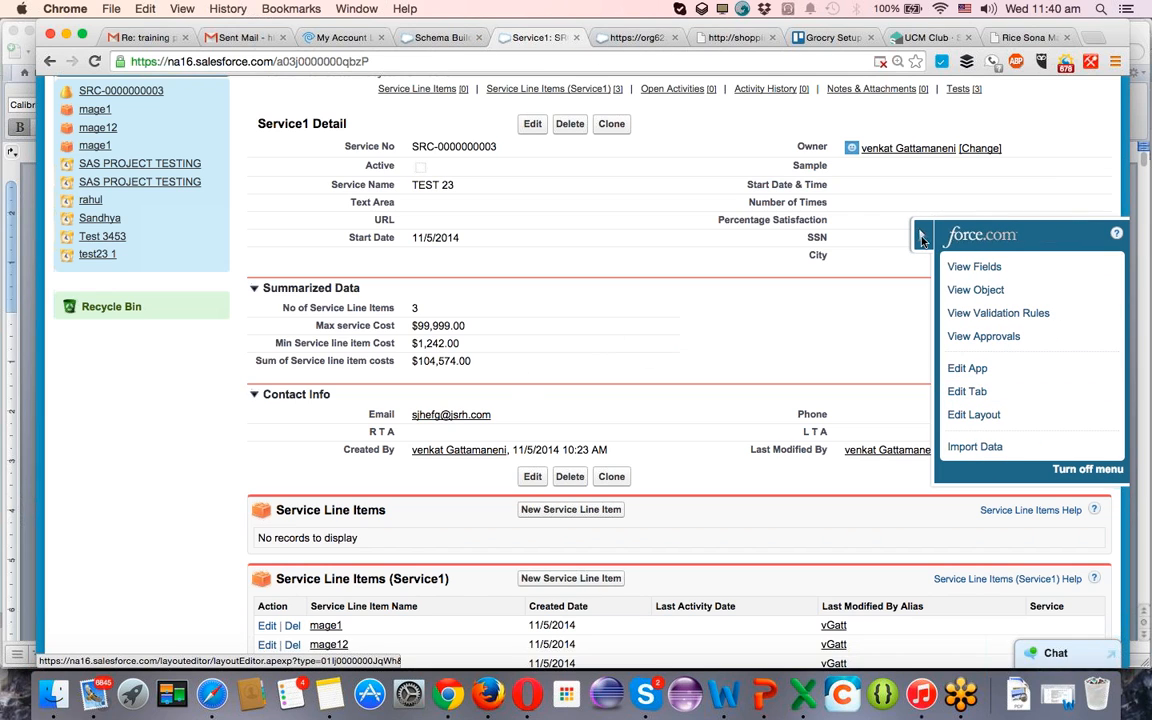
pyautogui.scroll(-5, 478, 489)
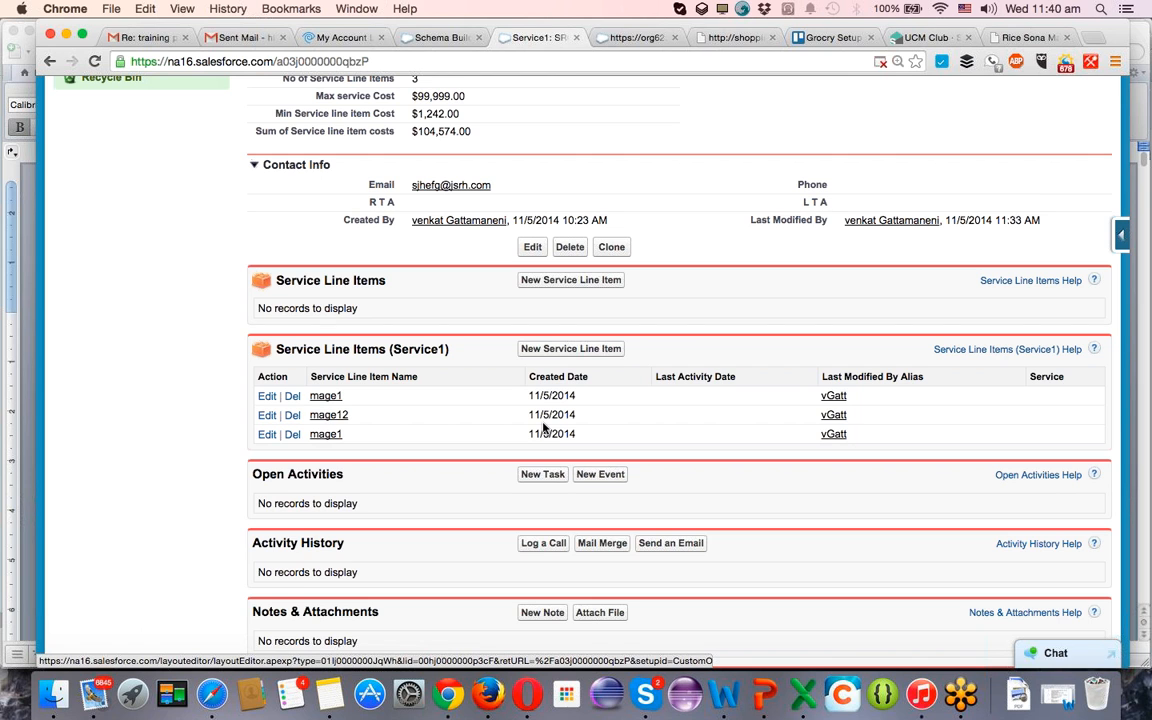
pyautogui.scroll(5, 742, 447)
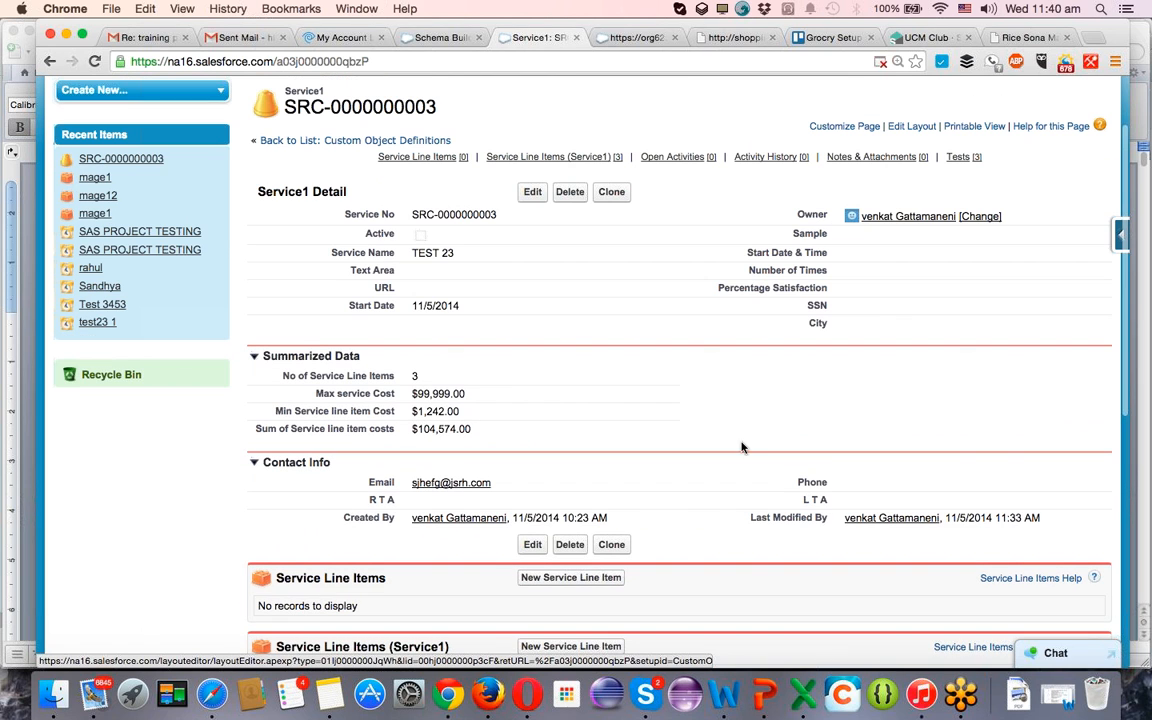
pyautogui.scroll(-3, 752, 431)
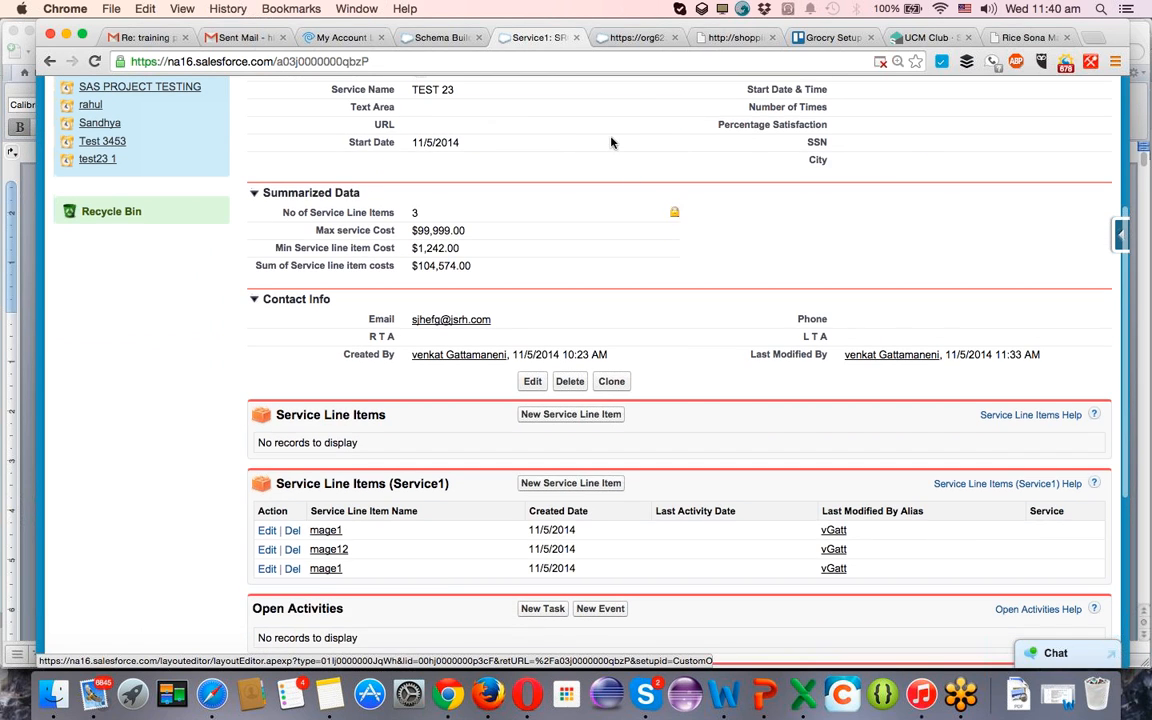
pyautogui.scroll(-4, 204, 449)
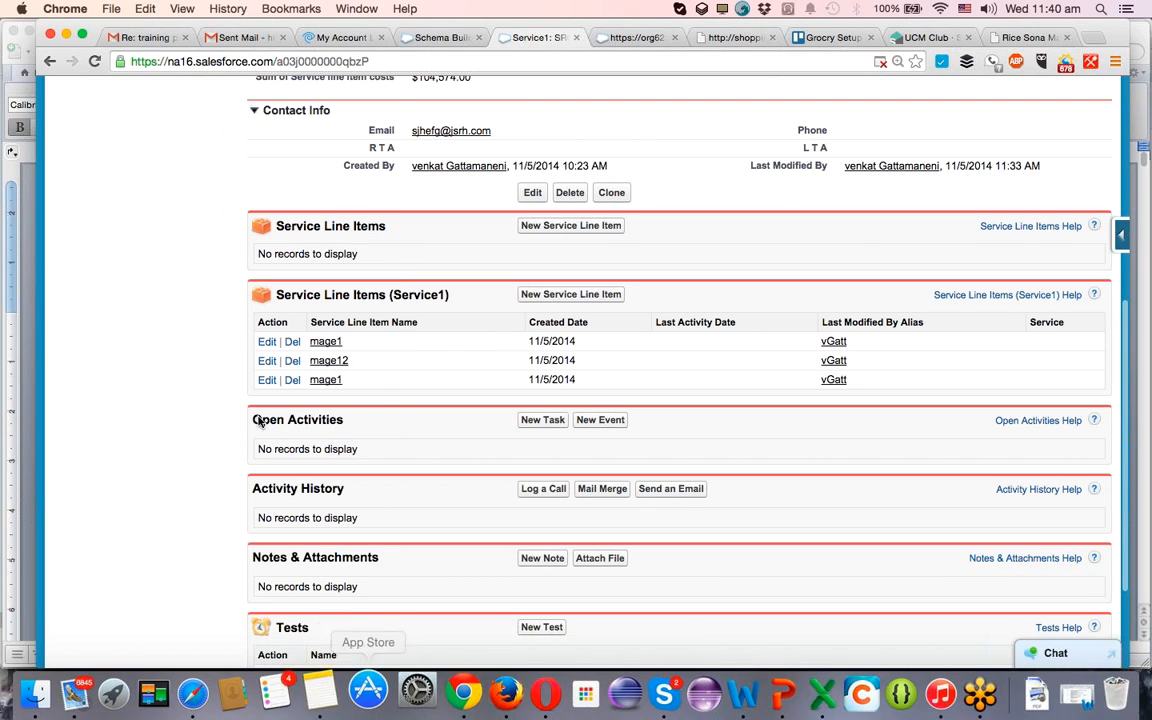
pyautogui.scroll(3, 115, 381)
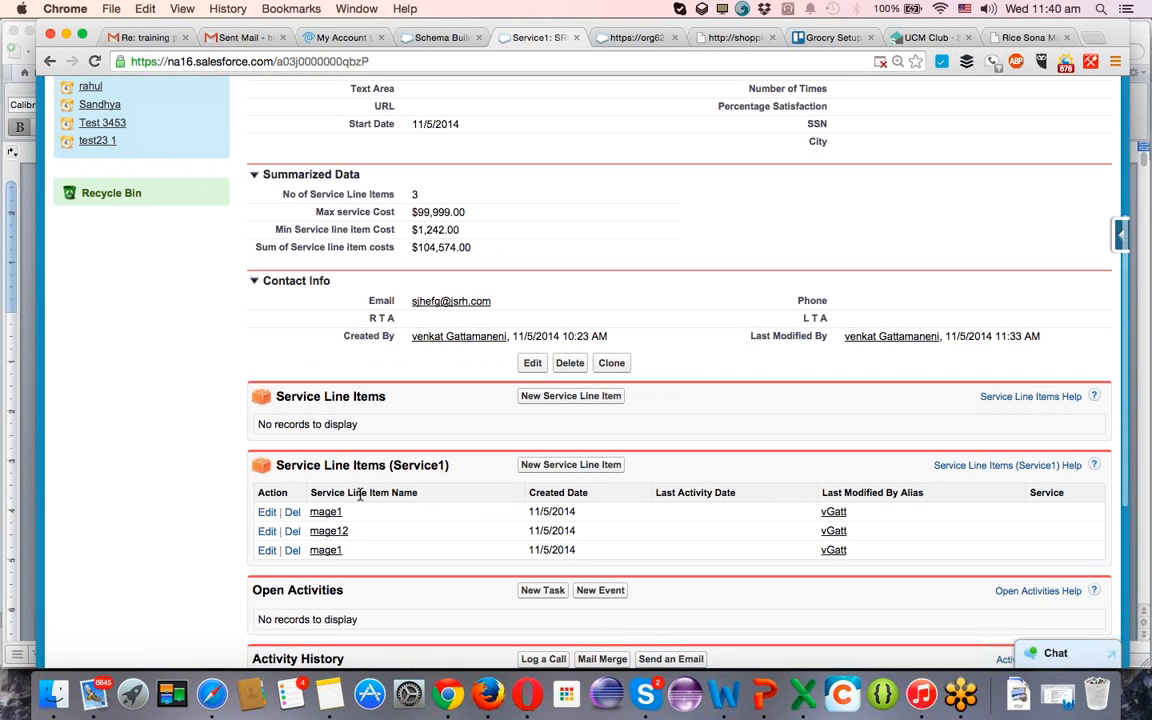
# Reopen the Service1 page layout and open the properties of the Service Line Items (Service1) related list.
pyautogui.click(1122, 238)
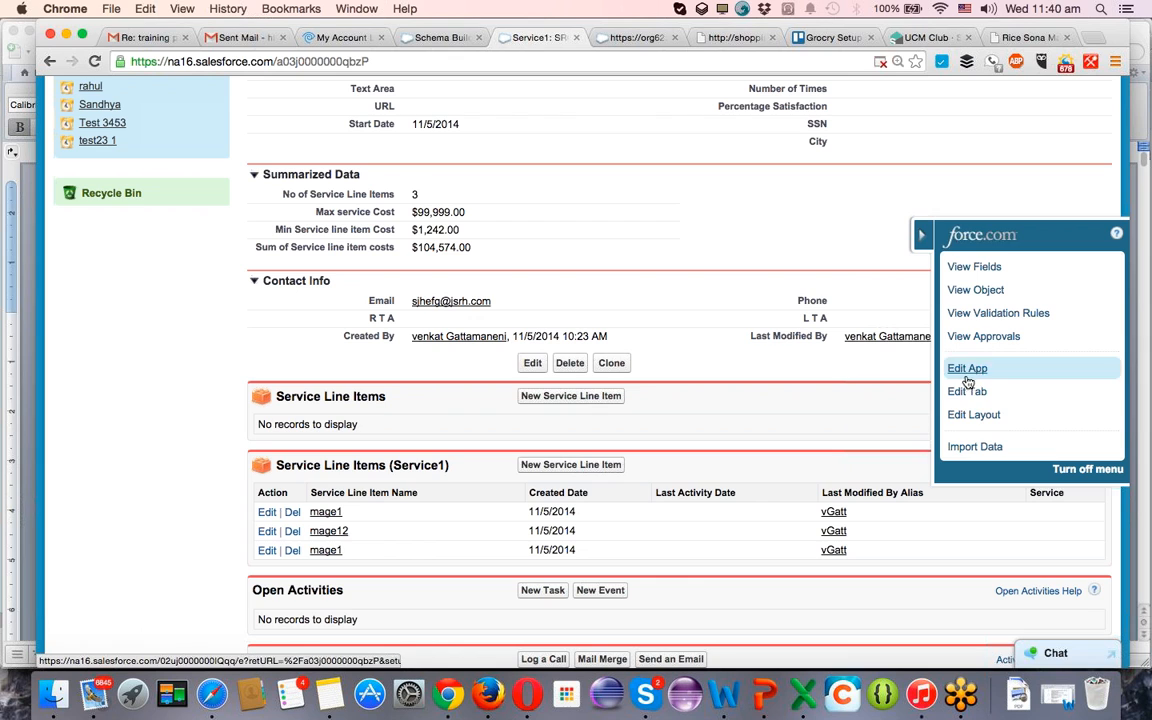
pyautogui.click(978, 416)
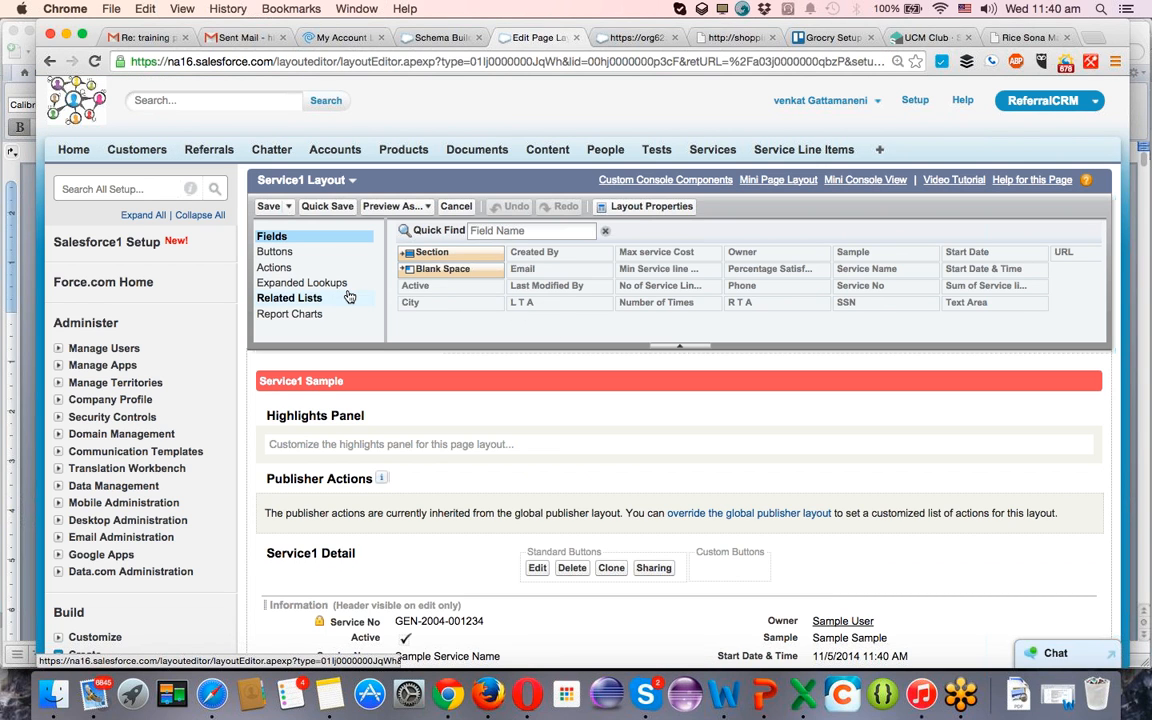
pyautogui.click(287, 297)
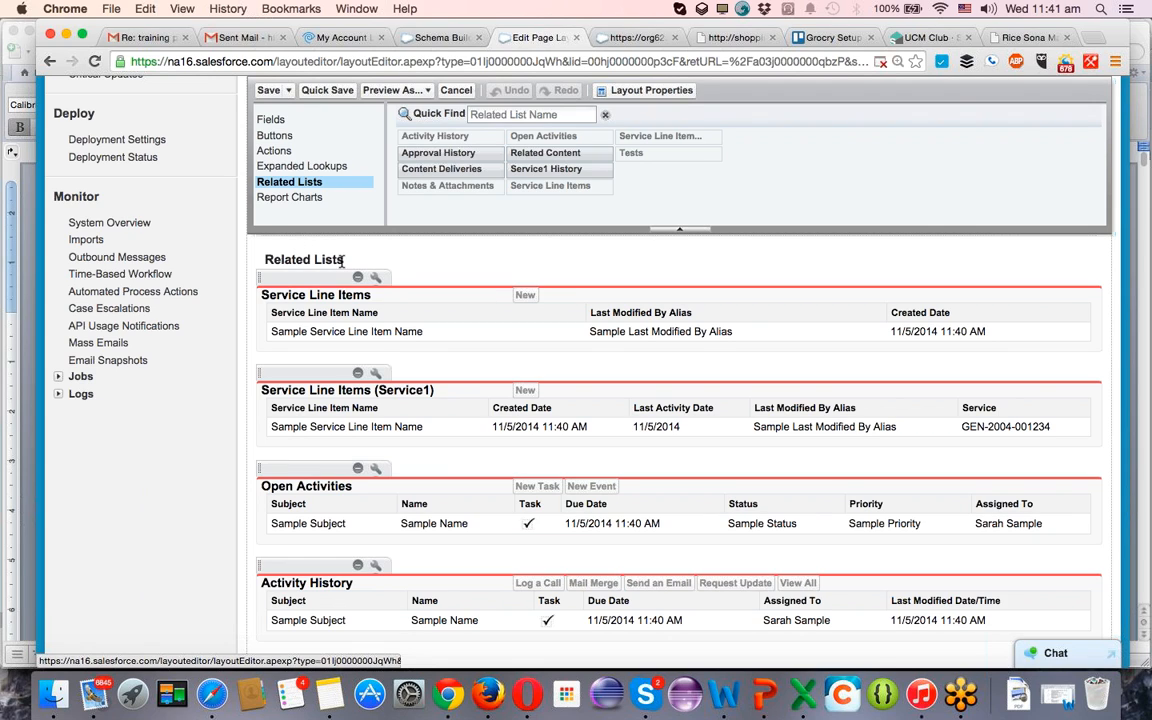
pyautogui.click(376, 374)
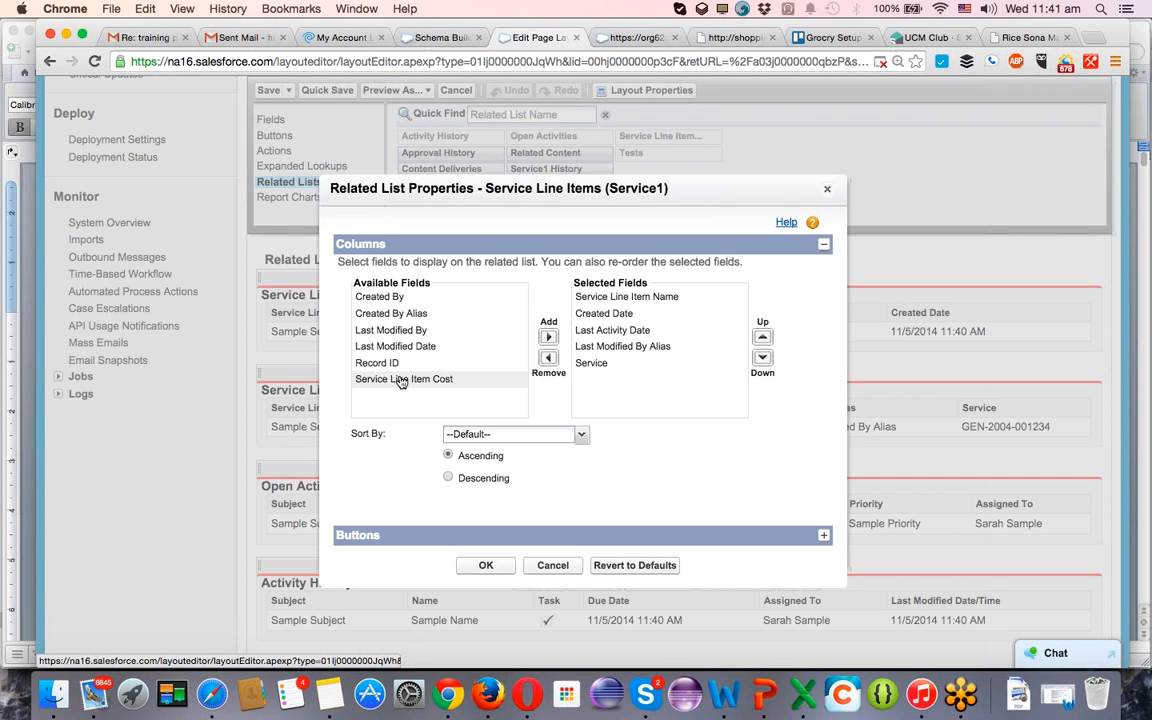
# Add the Service Line Item Cost column to the related list, placing it directly above Last Modified By Alias.
pyautogui.click(400, 380)
pyautogui.click(548, 338)
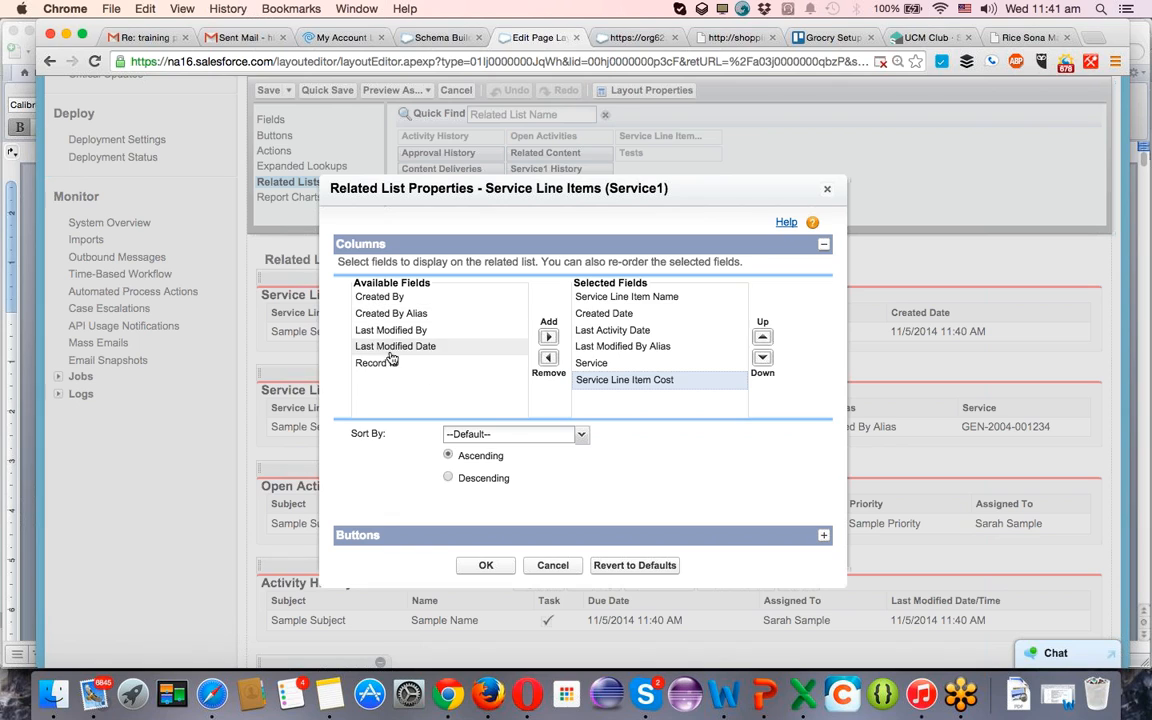
pyautogui.click(762, 337)
pyautogui.click(762, 337)
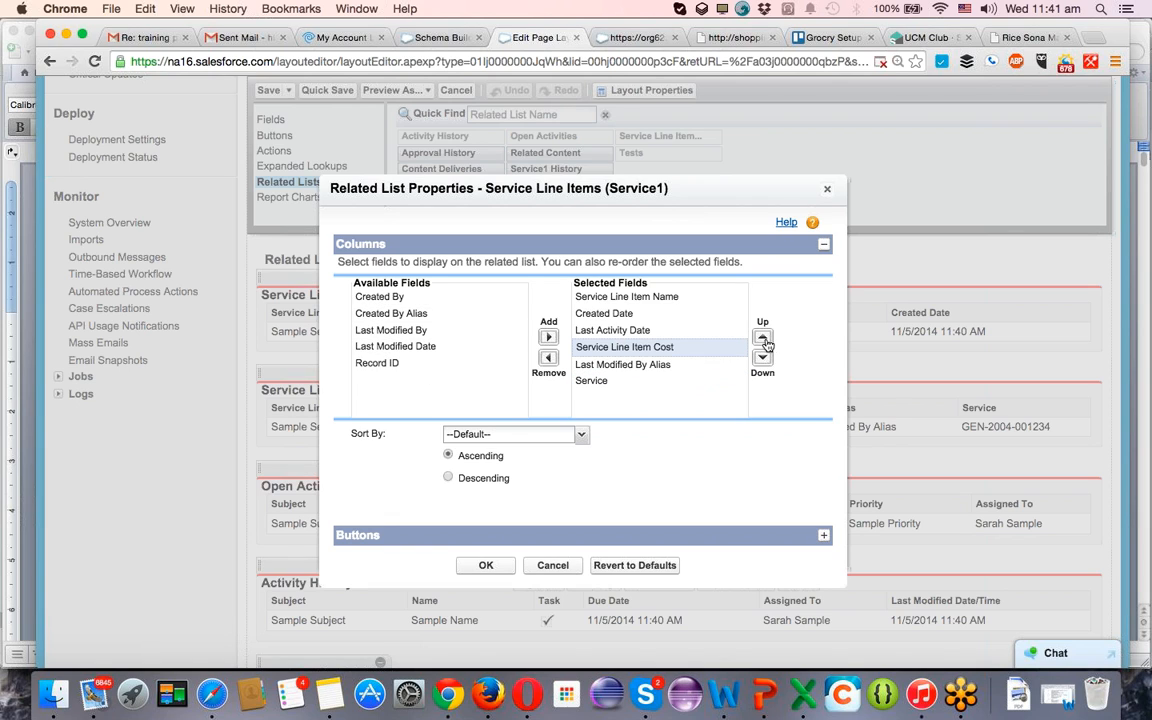
# Reorder the selected columns so Created Date comes last and Service follows Service Line Item Name.
pyautogui.click(726, 314)
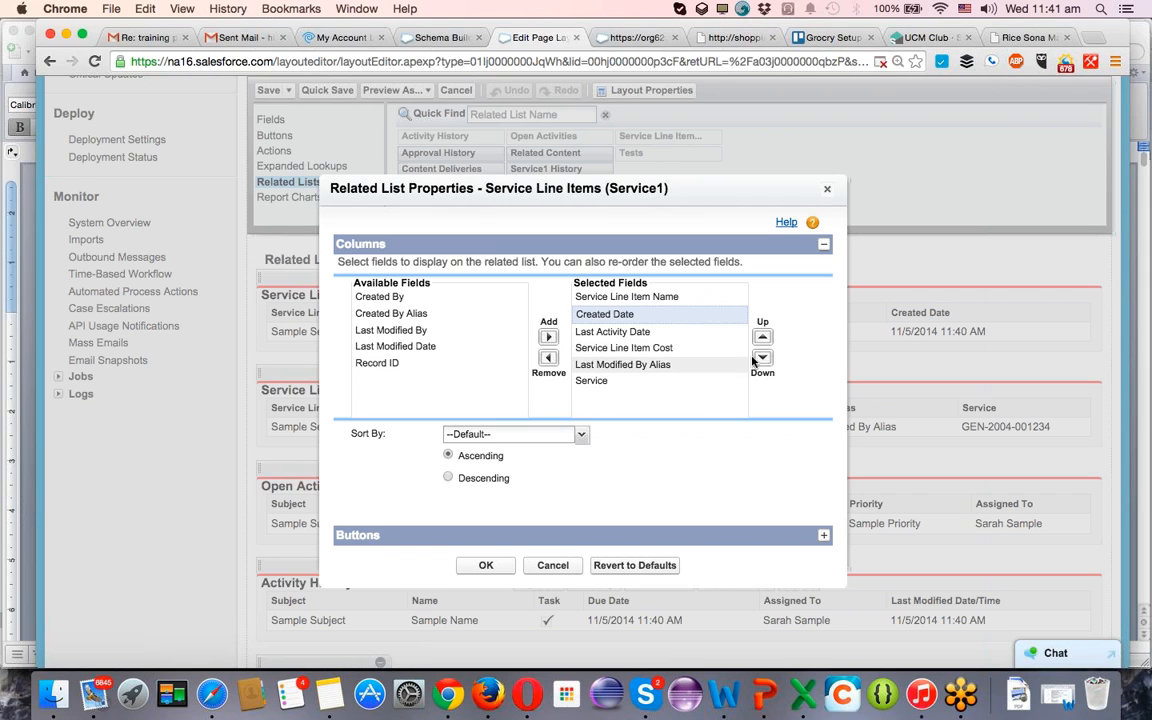
pyautogui.click(761, 358)
pyautogui.click(761, 358)
pyautogui.click(761, 358)
pyautogui.click(761, 358)
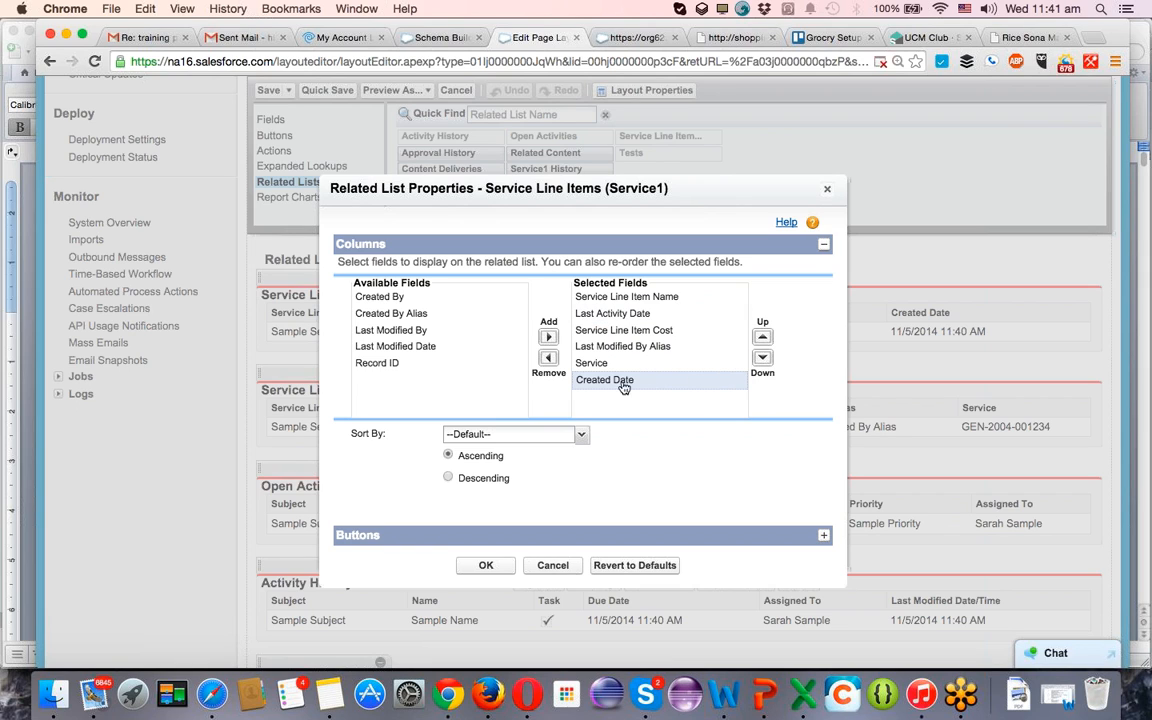
pyautogui.click(600, 363)
pyautogui.click(761, 337)
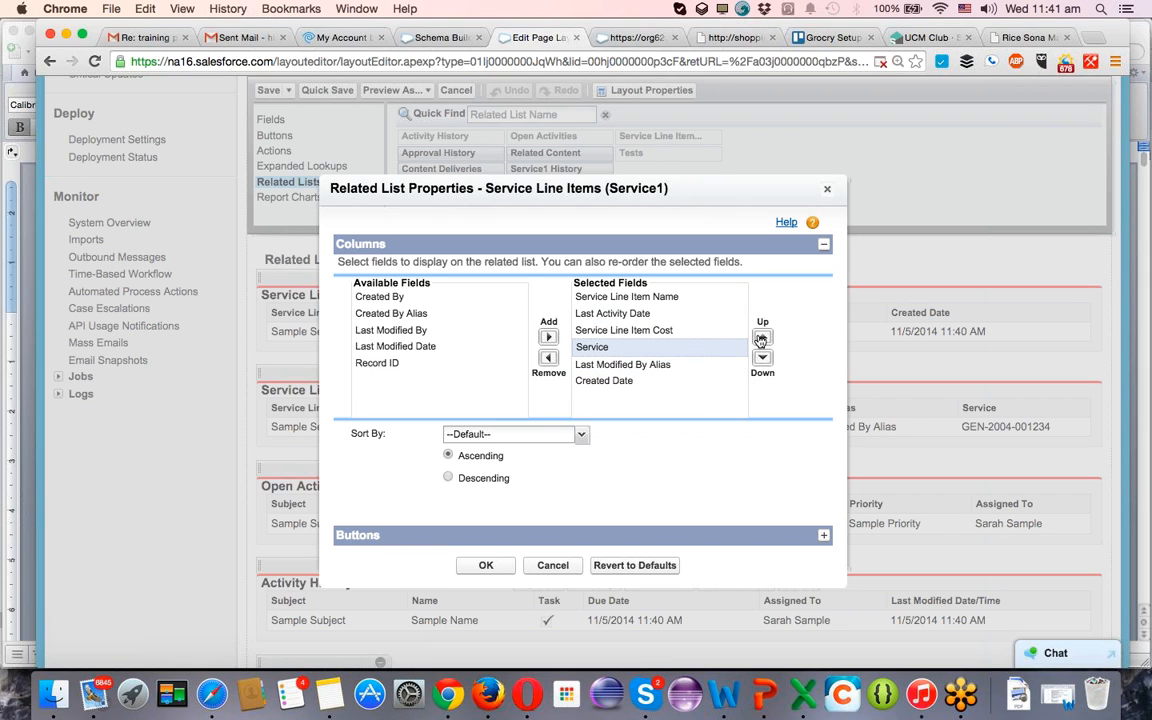
pyautogui.click(761, 337)
pyautogui.click(761, 337)
# Move Last Activity Date down to just above Created Date, and remove the Last Modified By Alias column.
pyautogui.click(650, 331)
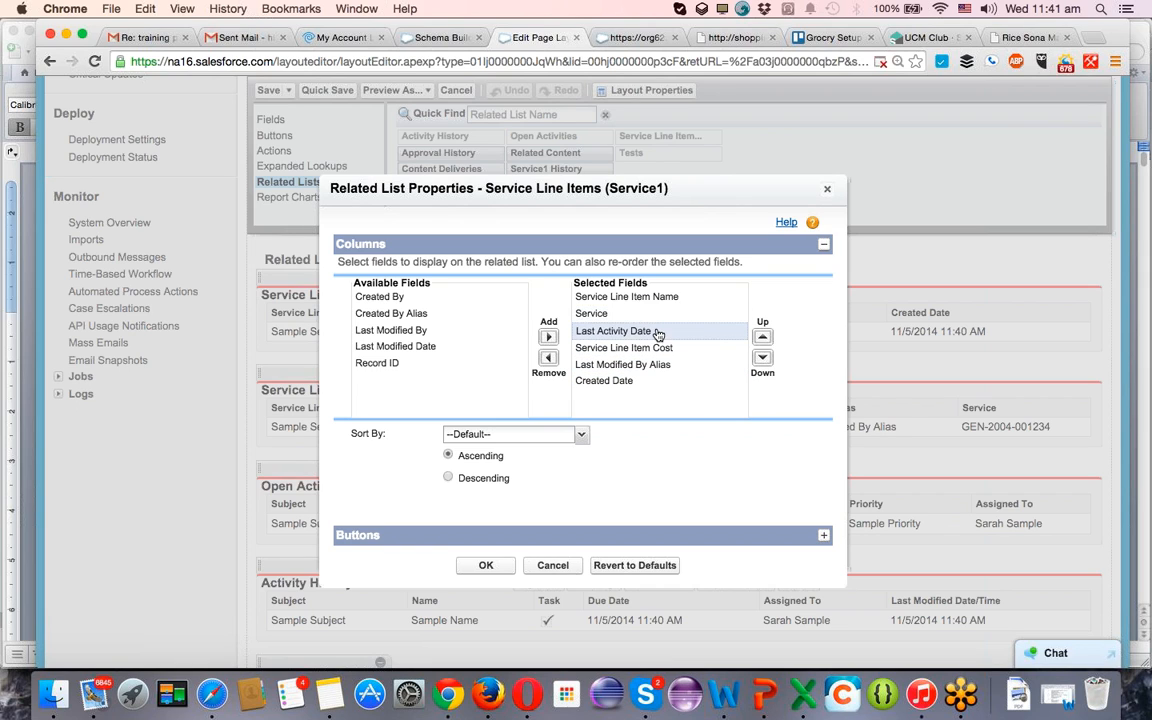
pyautogui.click(761, 358)
pyautogui.click(761, 358)
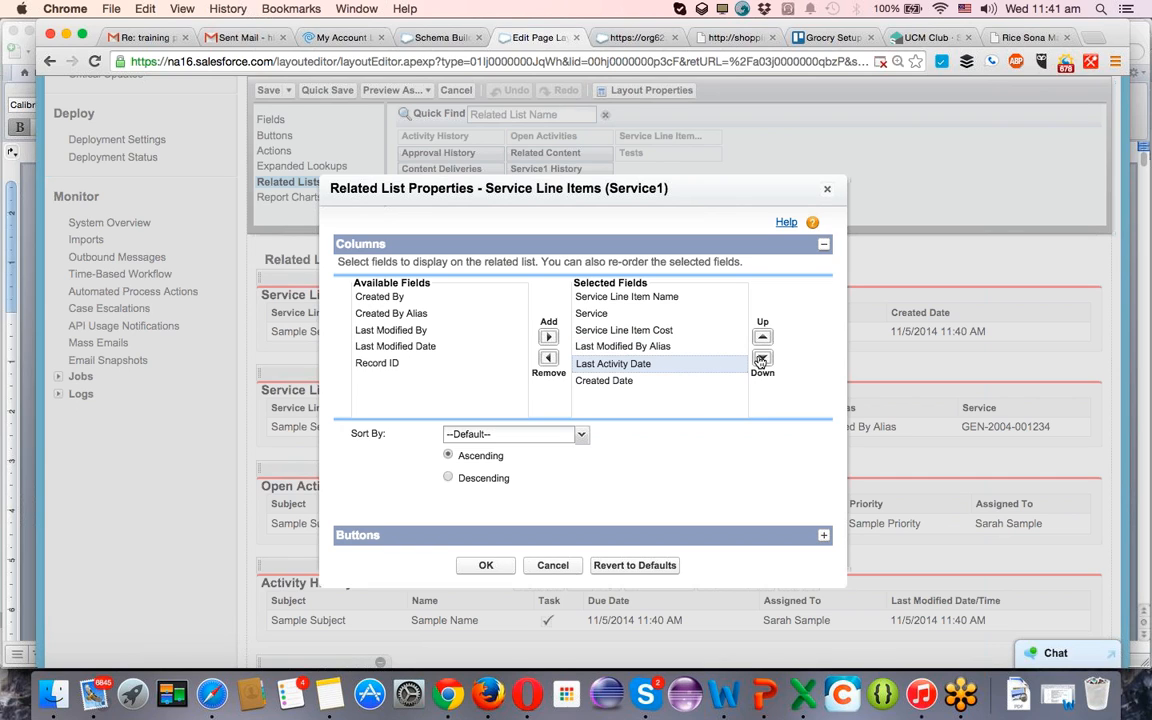
pyautogui.click(621, 347)
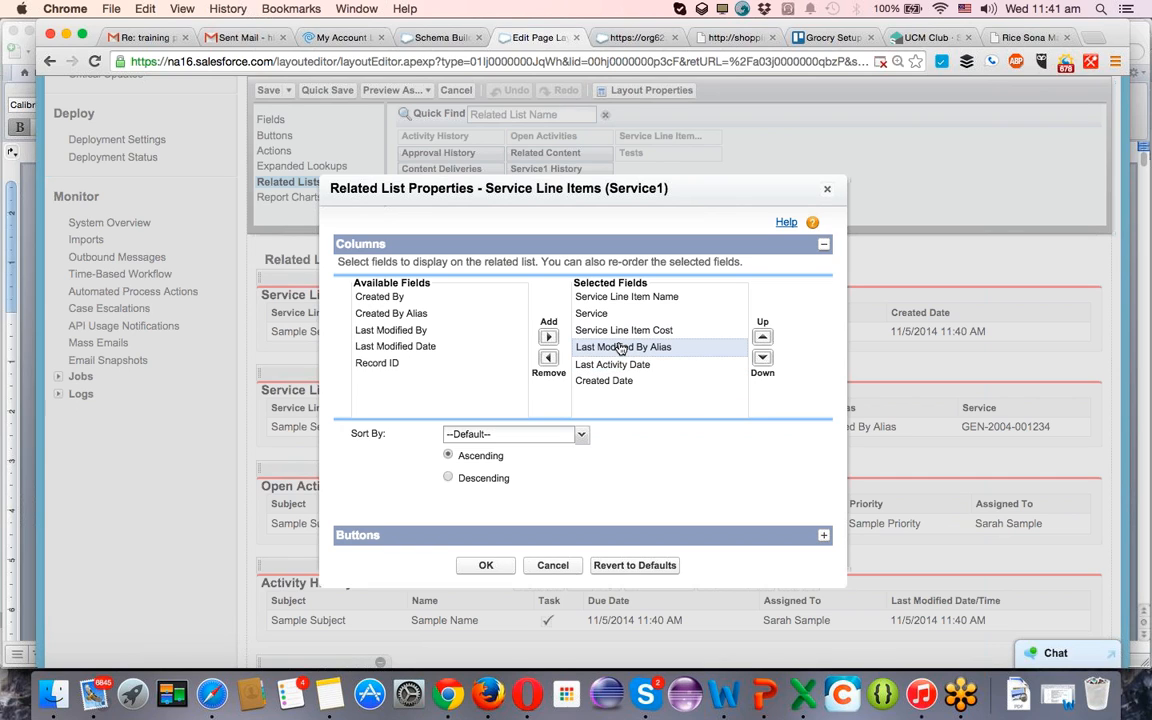
pyautogui.click(548, 357)
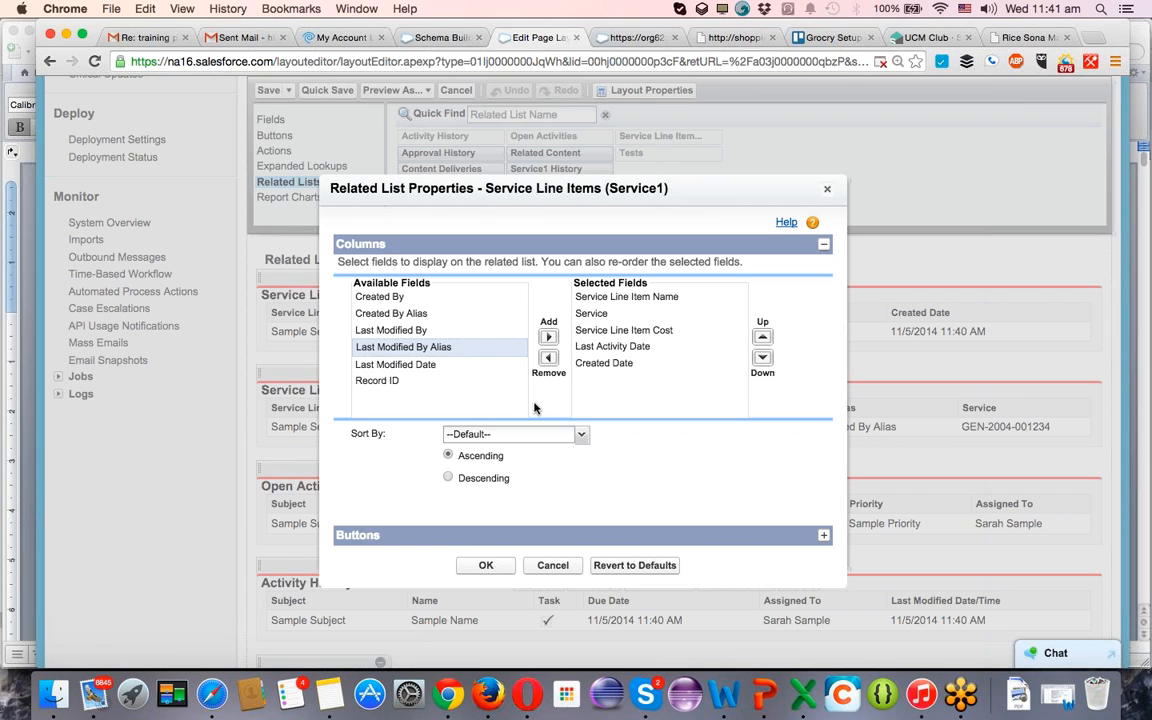
# Sort the related list by Service Line Item Cost in descending order and apply the related list properties.
pyautogui.click(525, 436)
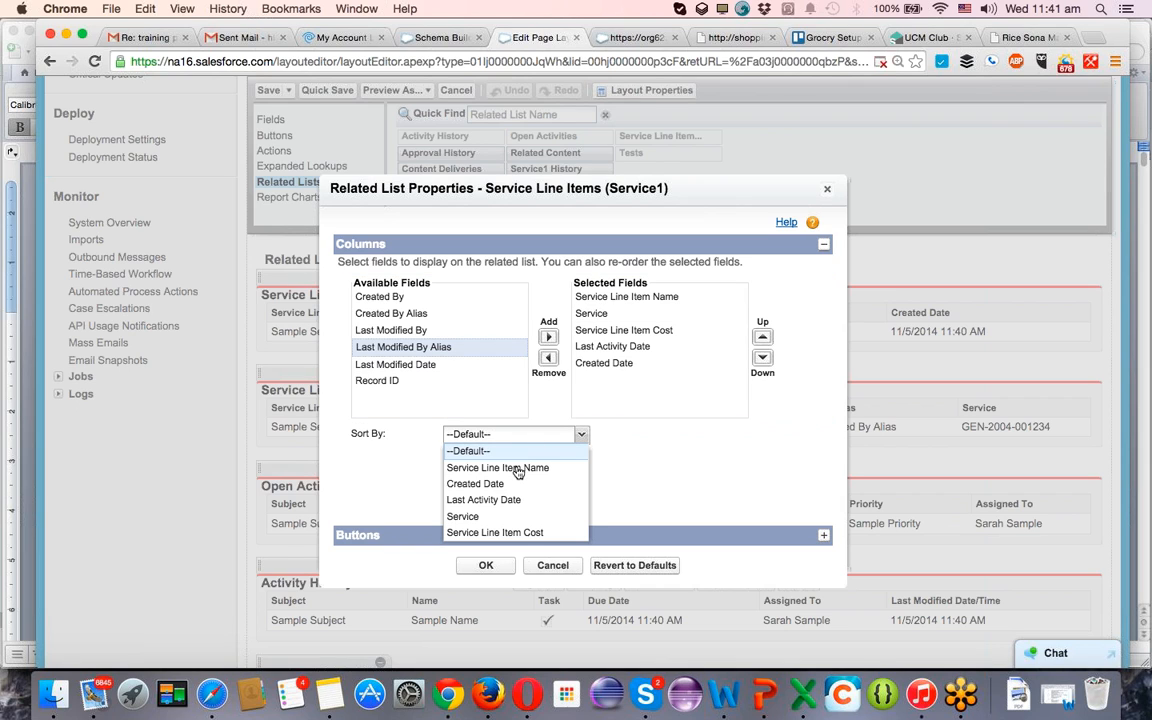
pyautogui.click(479, 531)
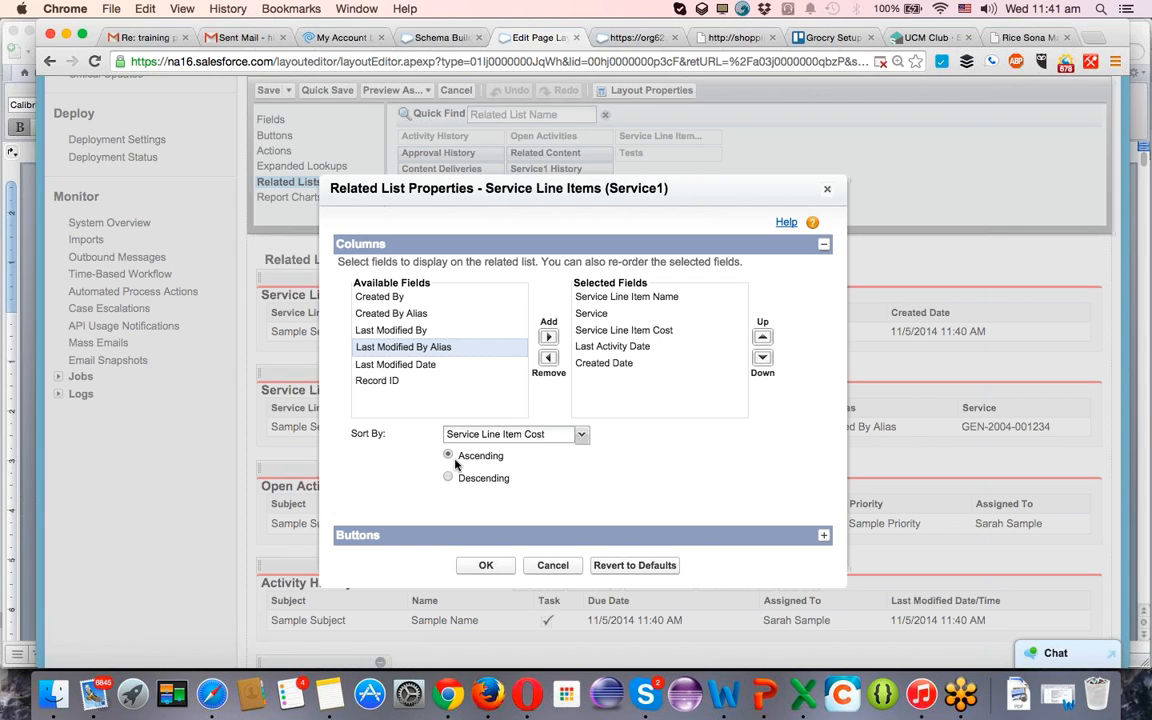
pyautogui.click(448, 477)
pyautogui.click(481, 563)
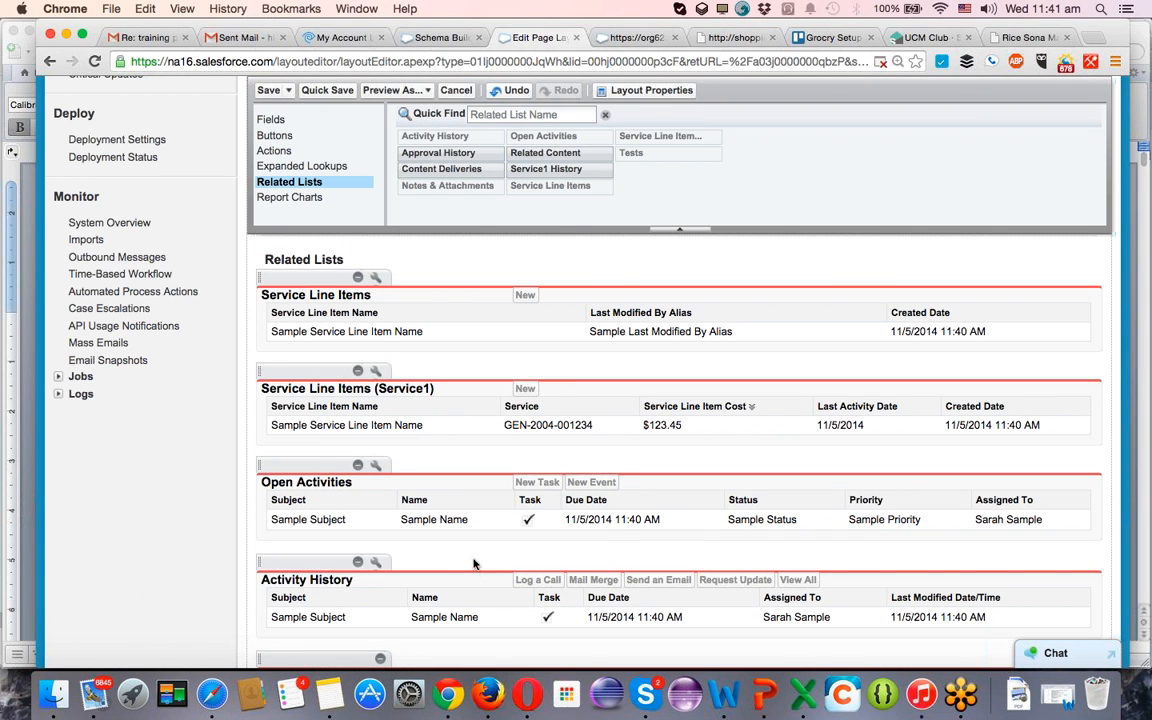
# Save the page layout and check the Summarized Data section and Service Line Items (Service1) list on the service record.
pyautogui.click(269, 91)
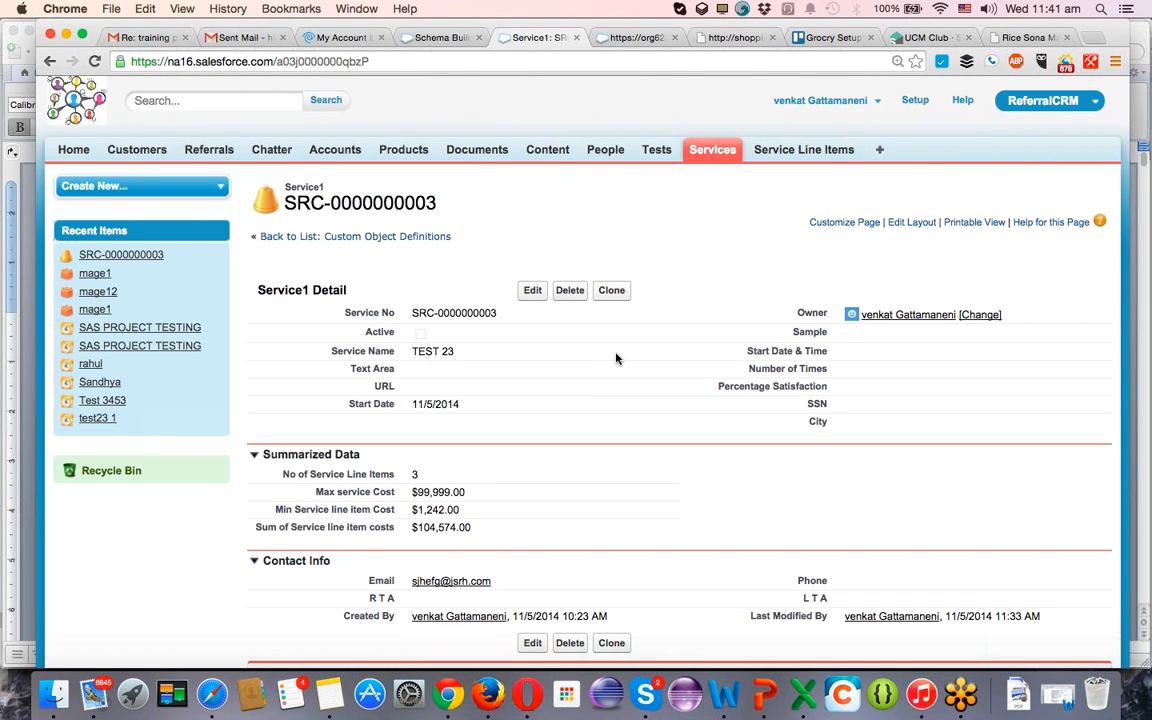
pyautogui.scroll(-2, 616, 358)
pyautogui.scroll(-3, 616, 358)
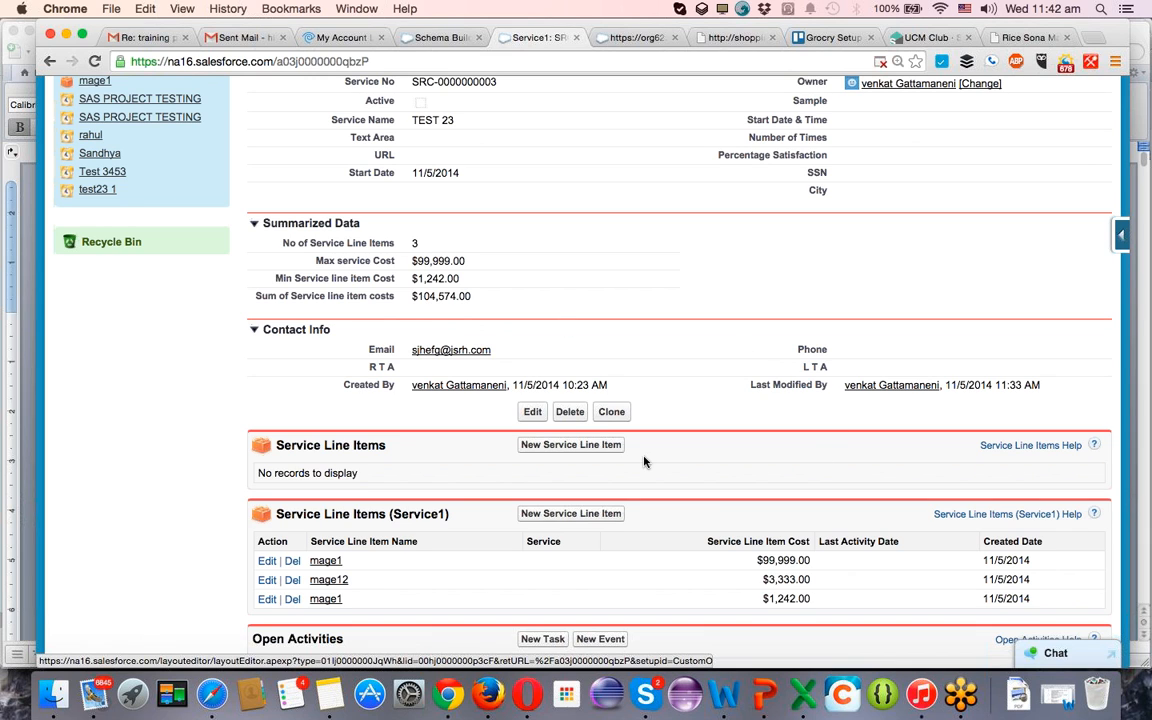
pyautogui.scroll(-3, 644, 461)
pyautogui.scroll(1, 644, 461)
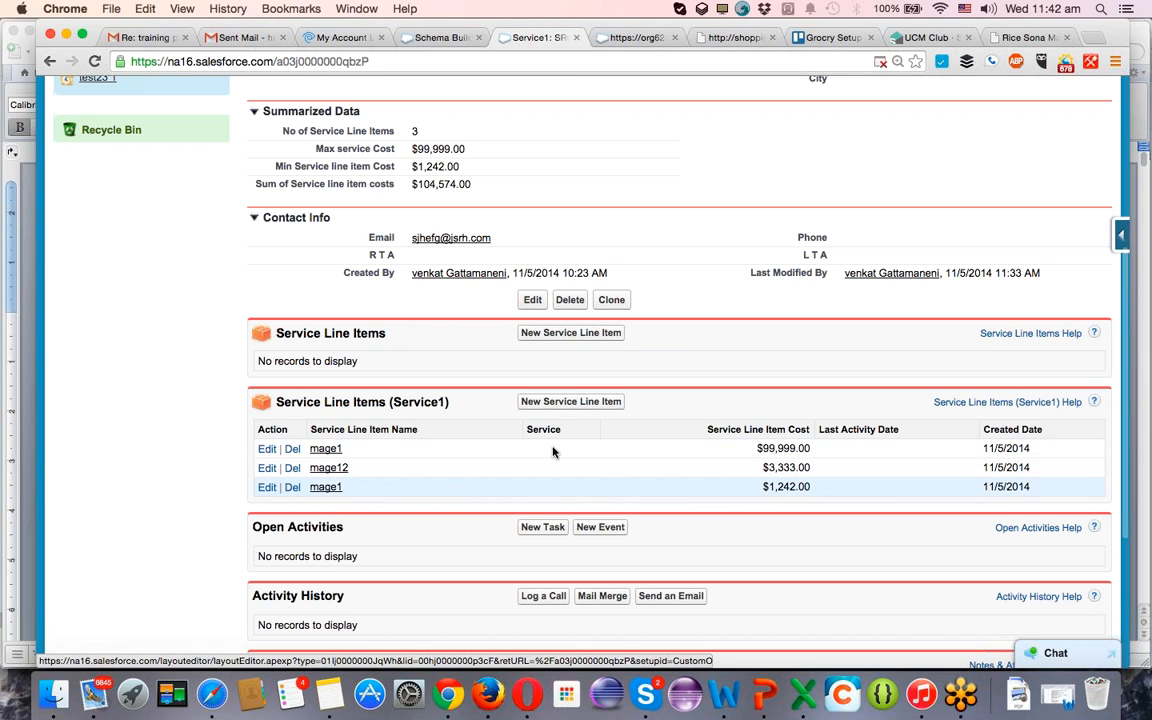
pyautogui.click(330, 449)
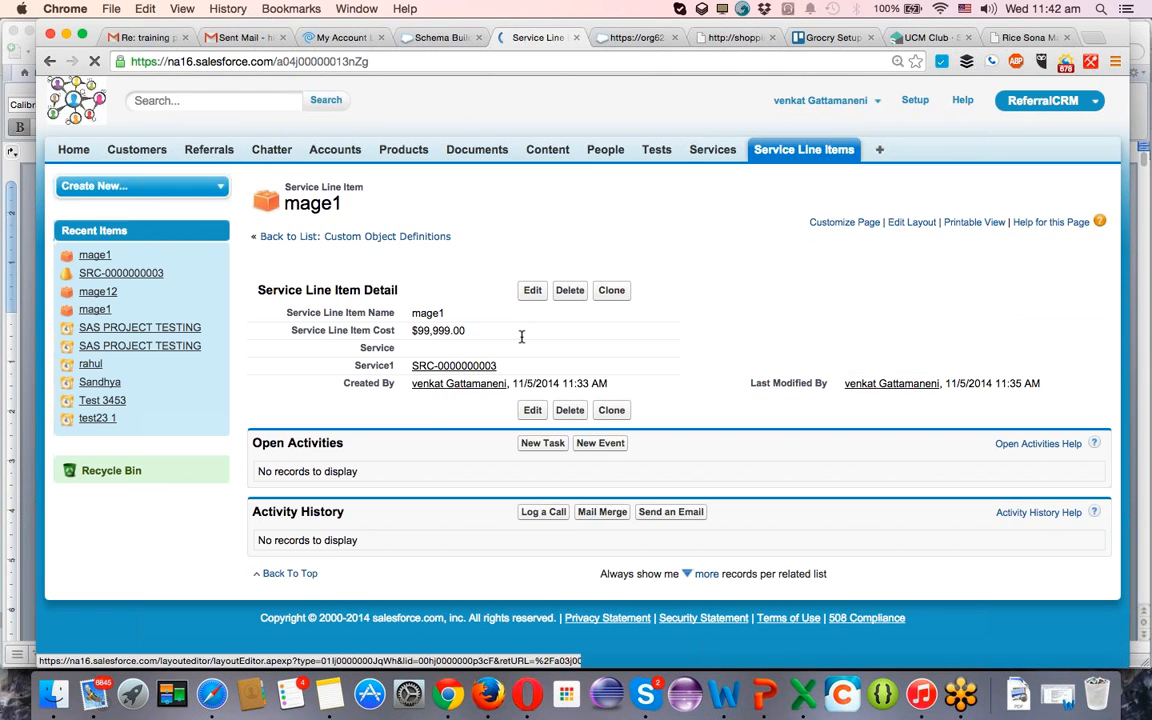
pyautogui.doubleClick(423, 350)
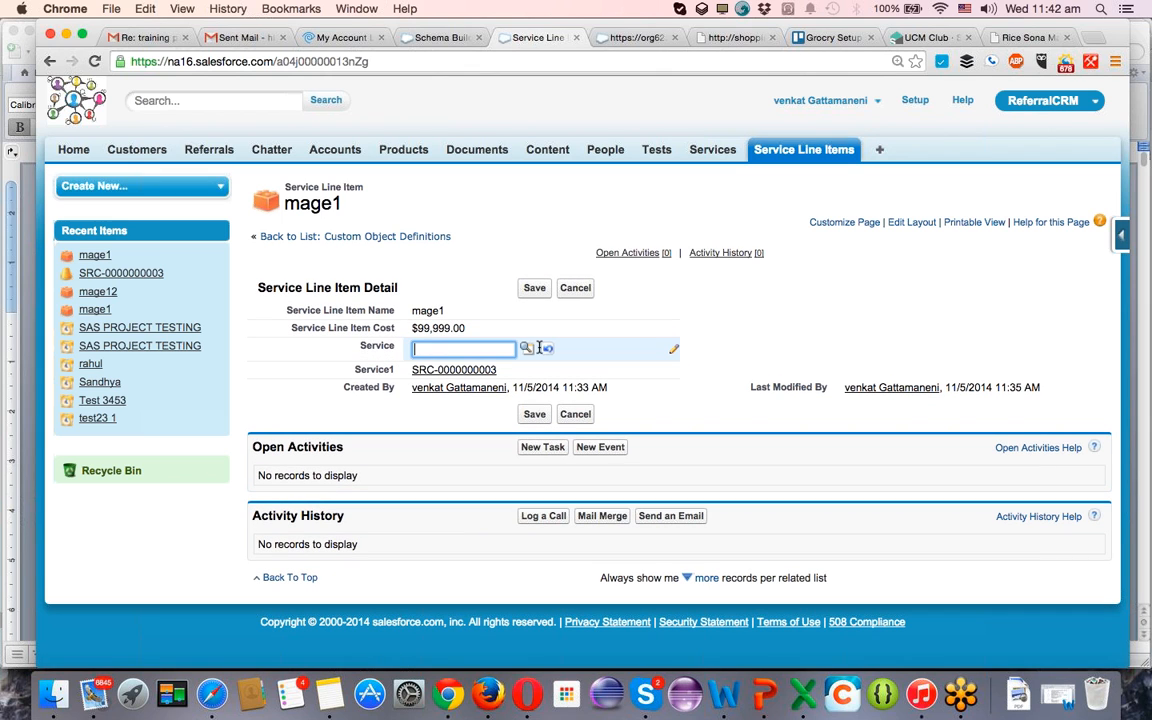
pyautogui.click(526, 348)
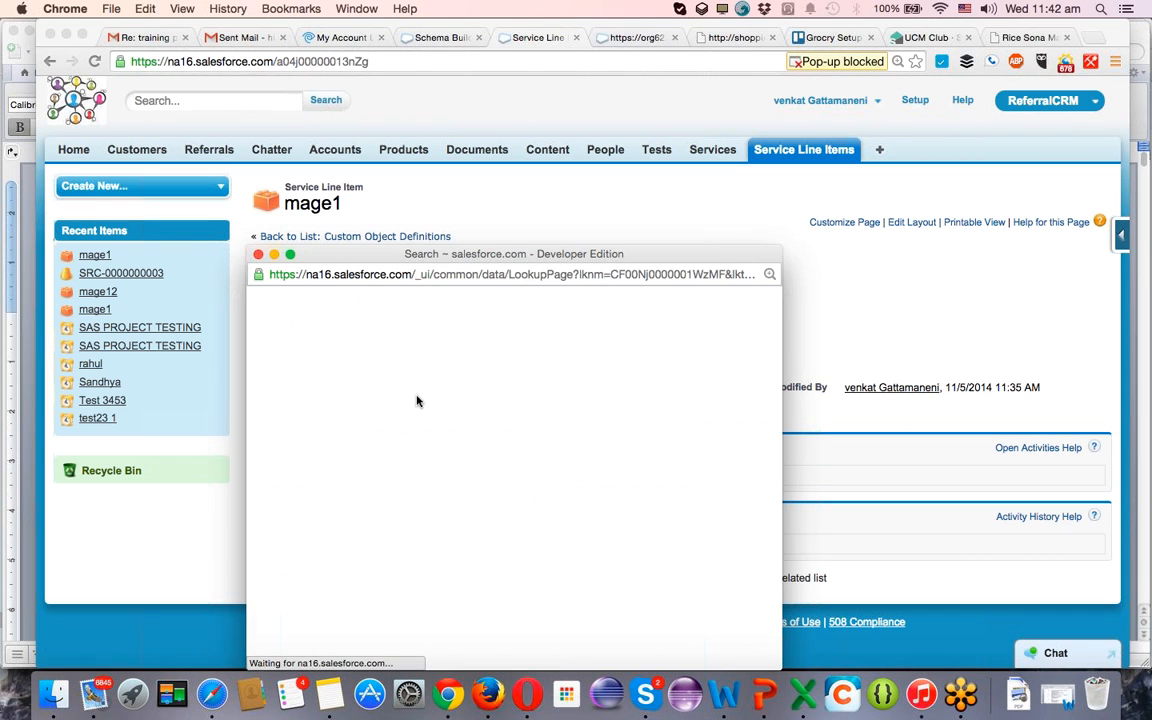
pyautogui.click(329, 448)
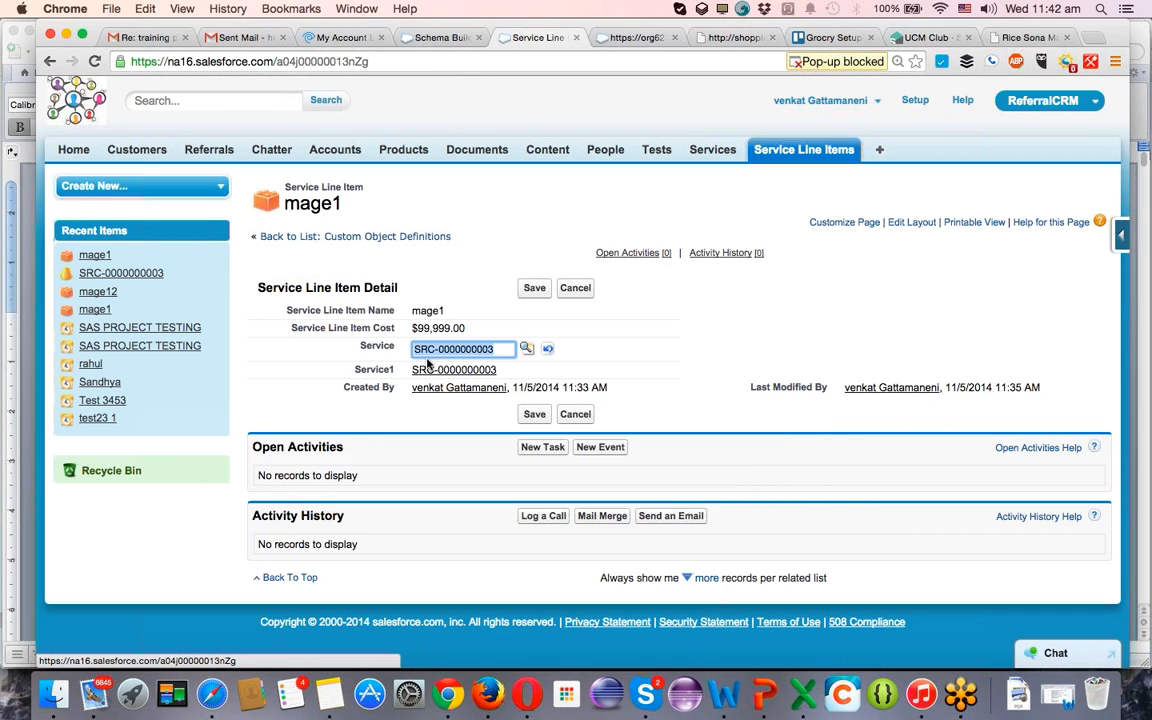
pyautogui.click(540, 288)
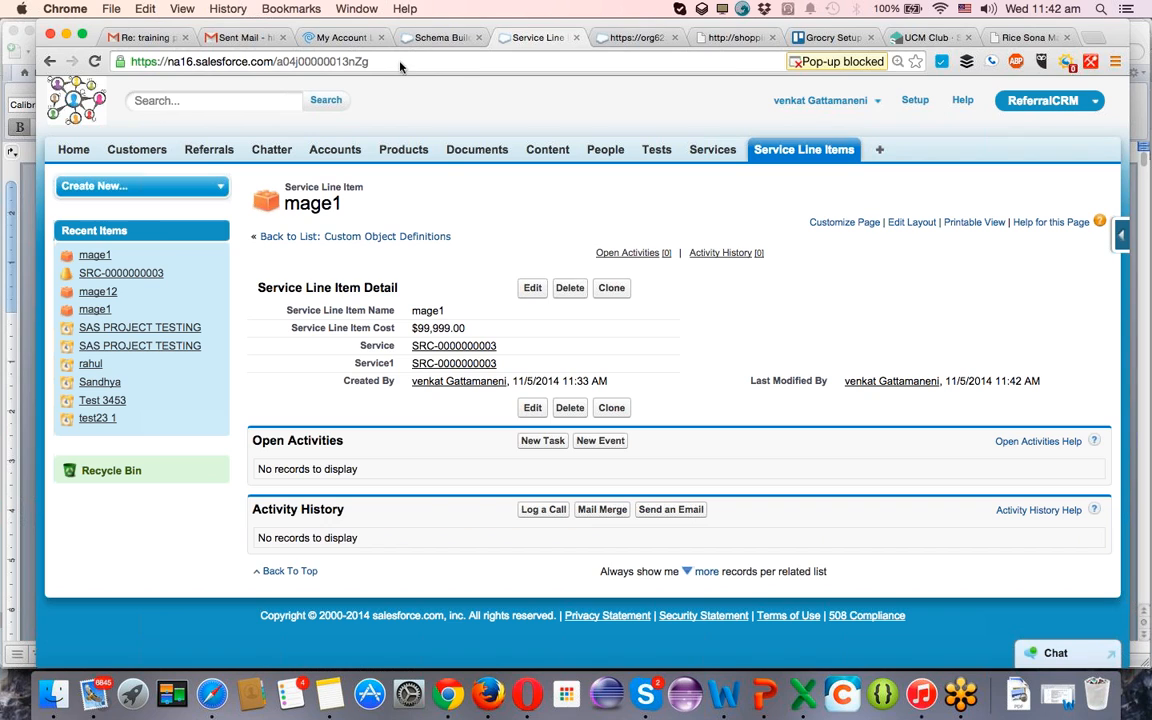
pyautogui.click(446, 346)
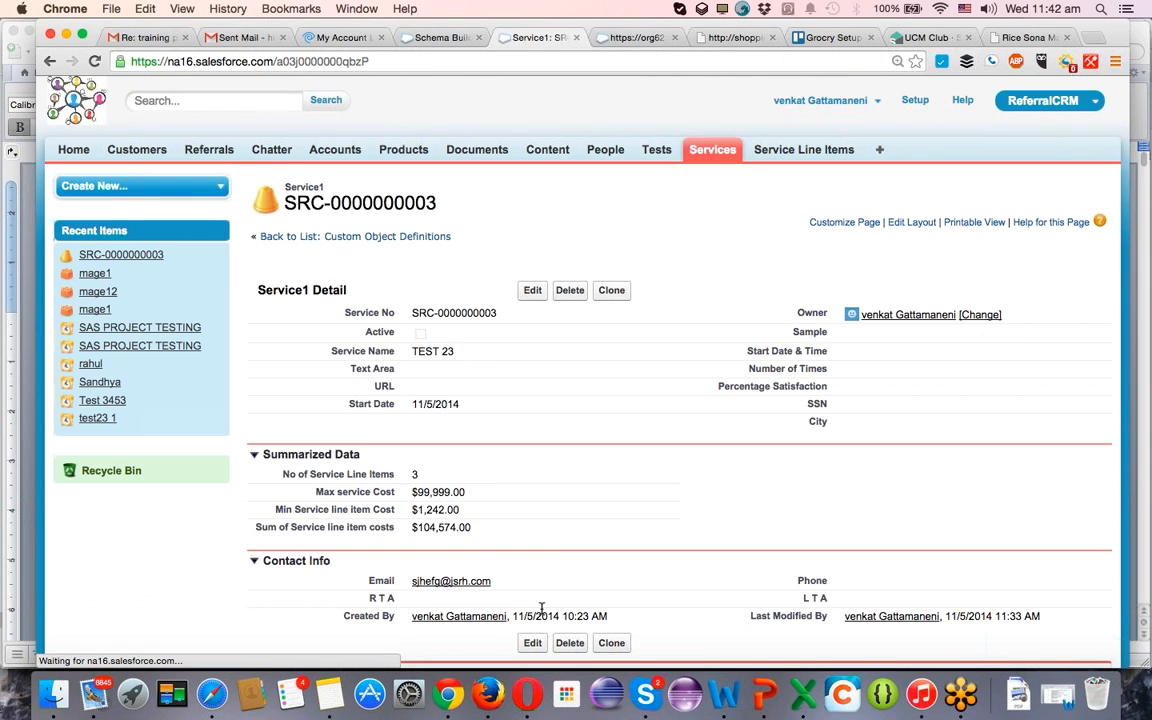
pyautogui.scroll(-1, 538, 601)
pyautogui.scroll(-5, 538, 601)
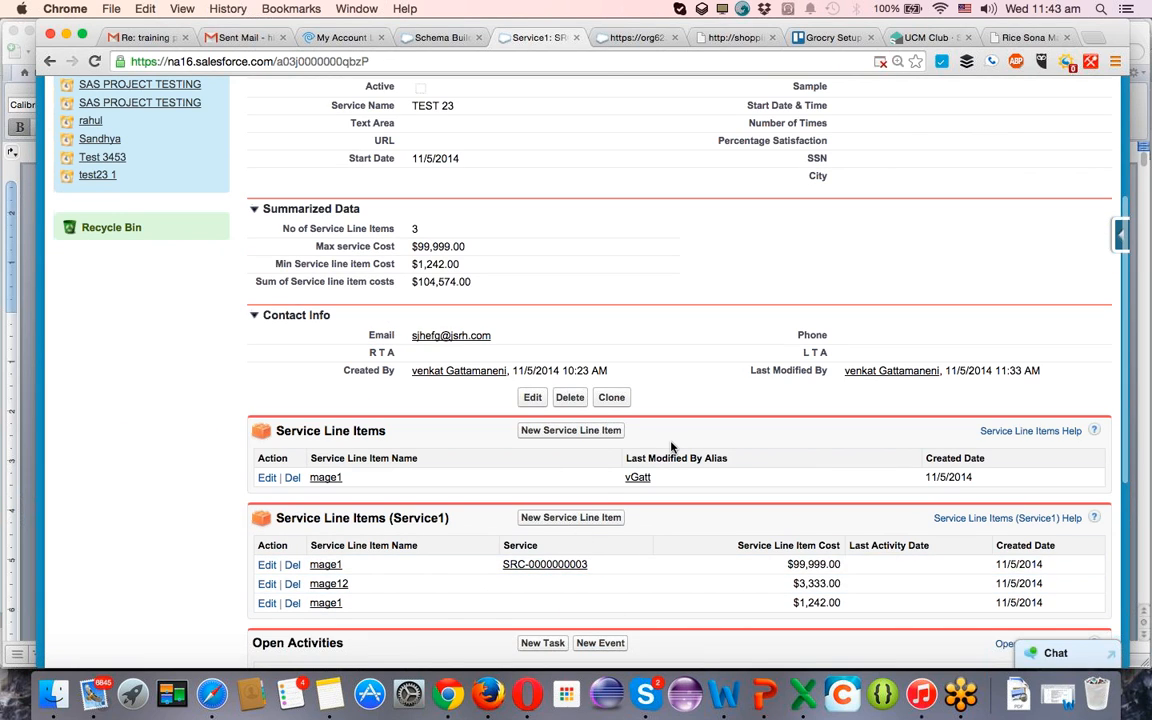
pyautogui.scroll(5, 671, 447)
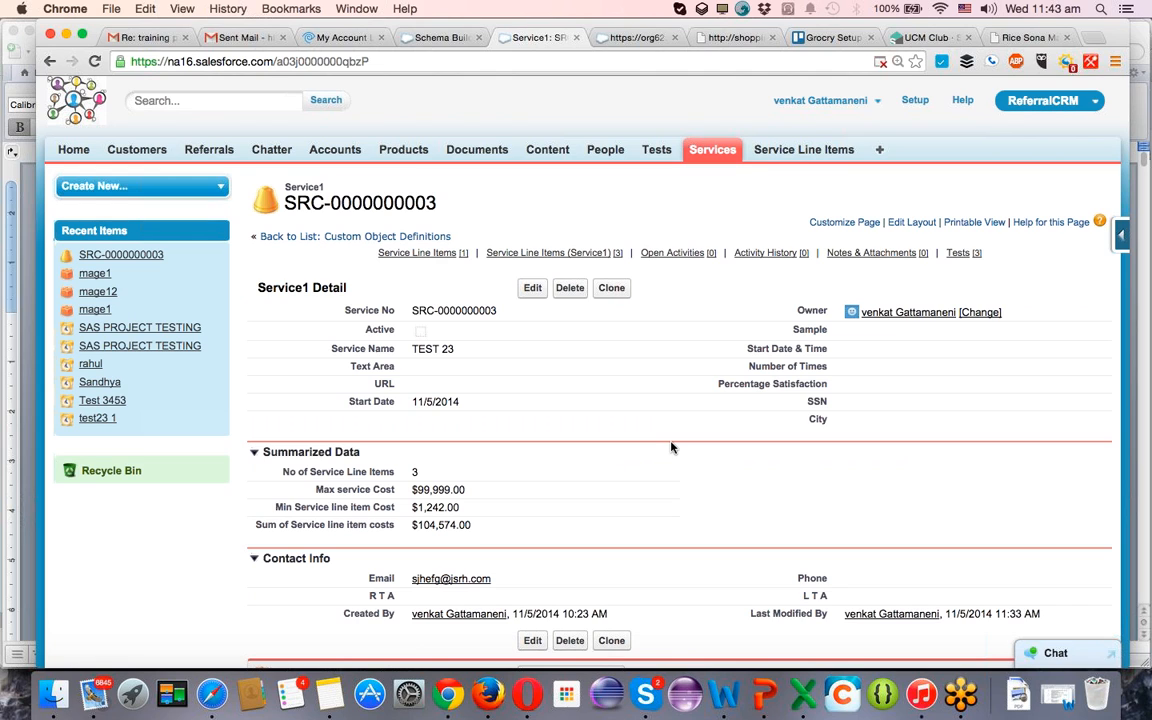
pyautogui.scroll(-5, 671, 447)
pyautogui.scroll(5, 671, 447)
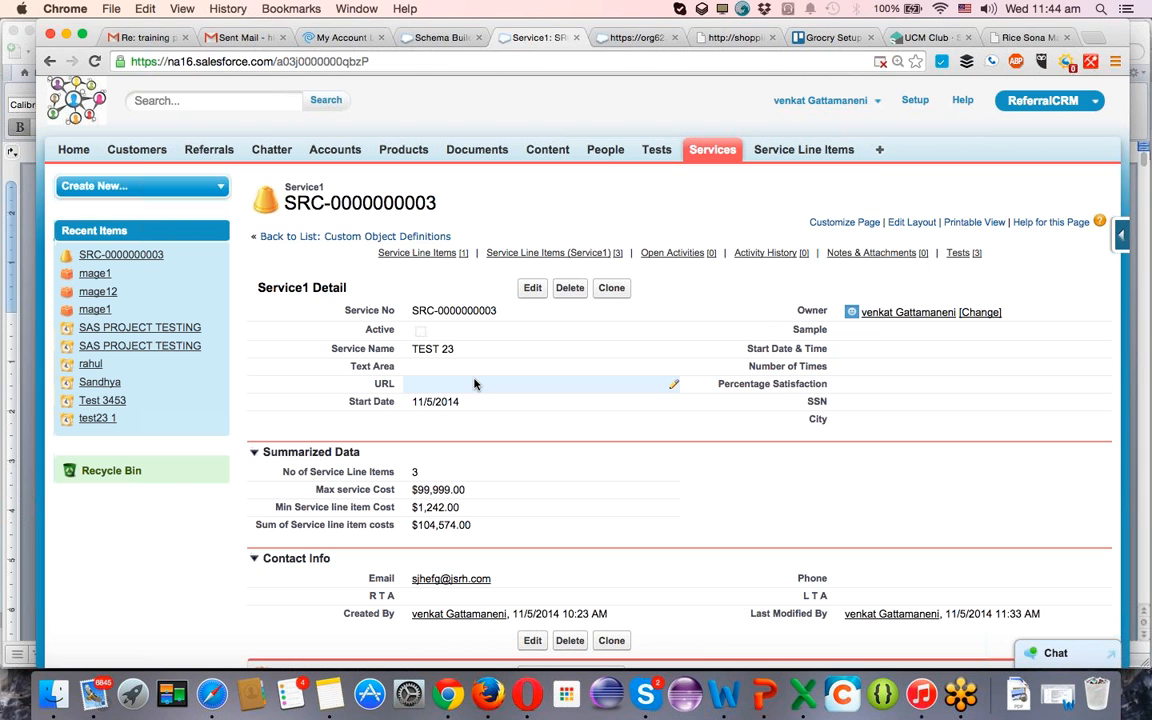
pyautogui.scroll(-10, 474, 383)
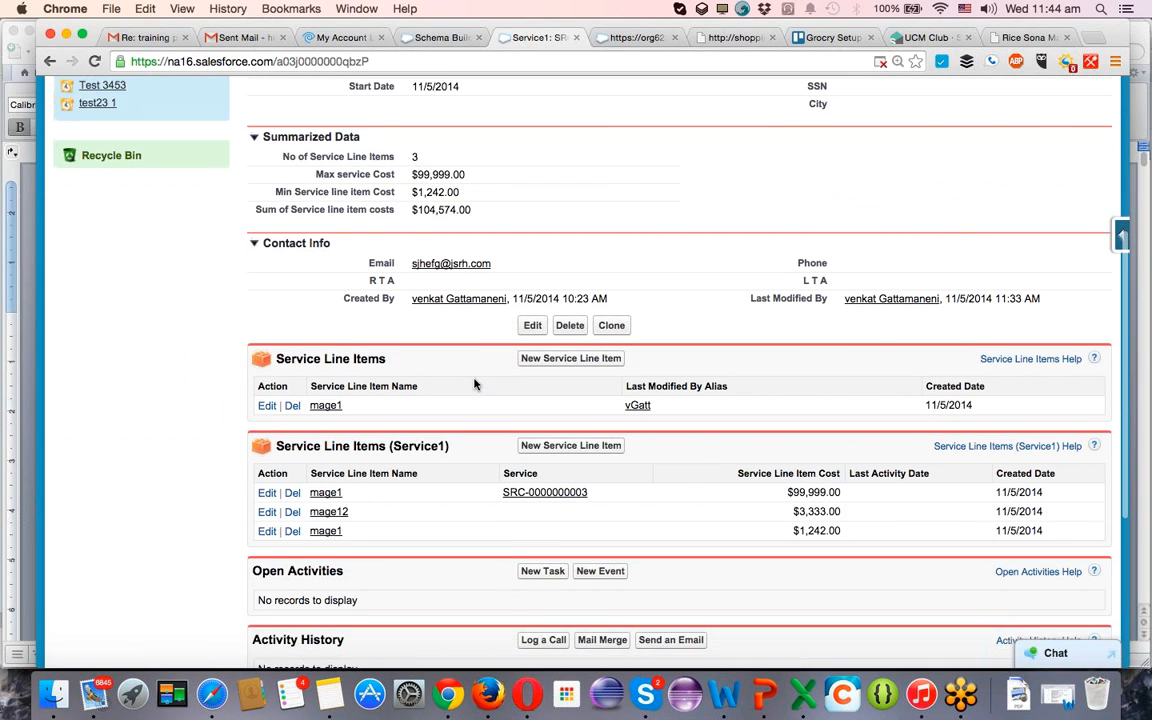
pyautogui.scroll(7, 474, 383)
pyautogui.scroll(3, 474, 383)
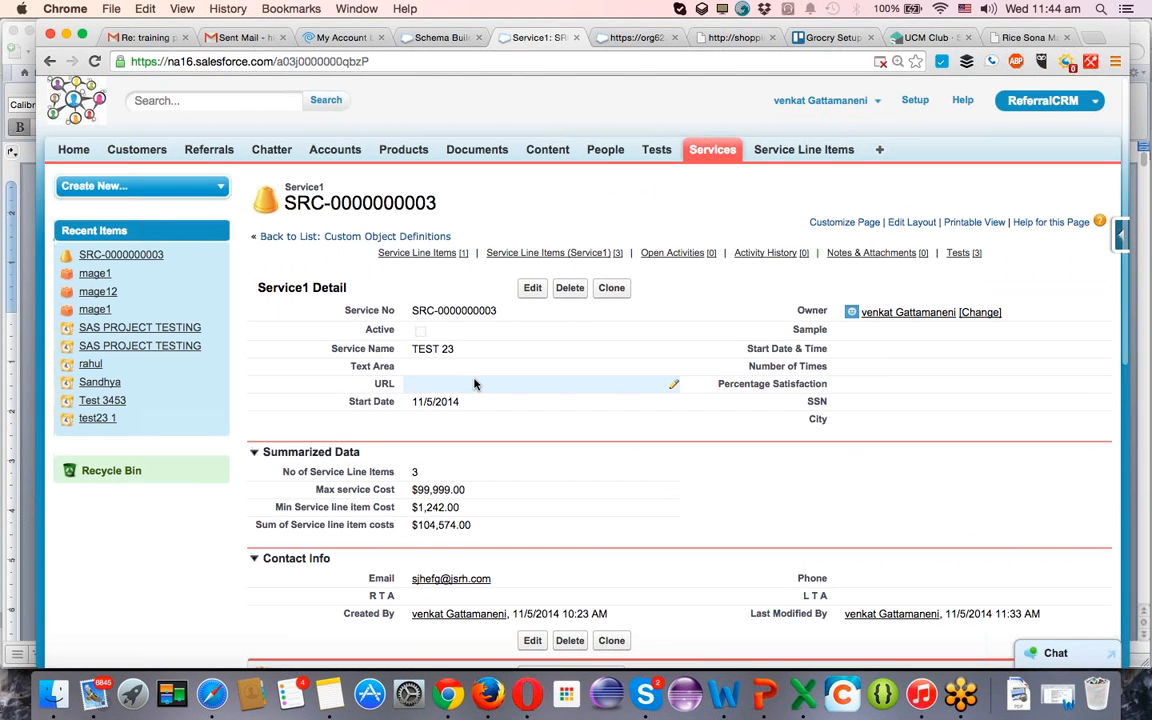